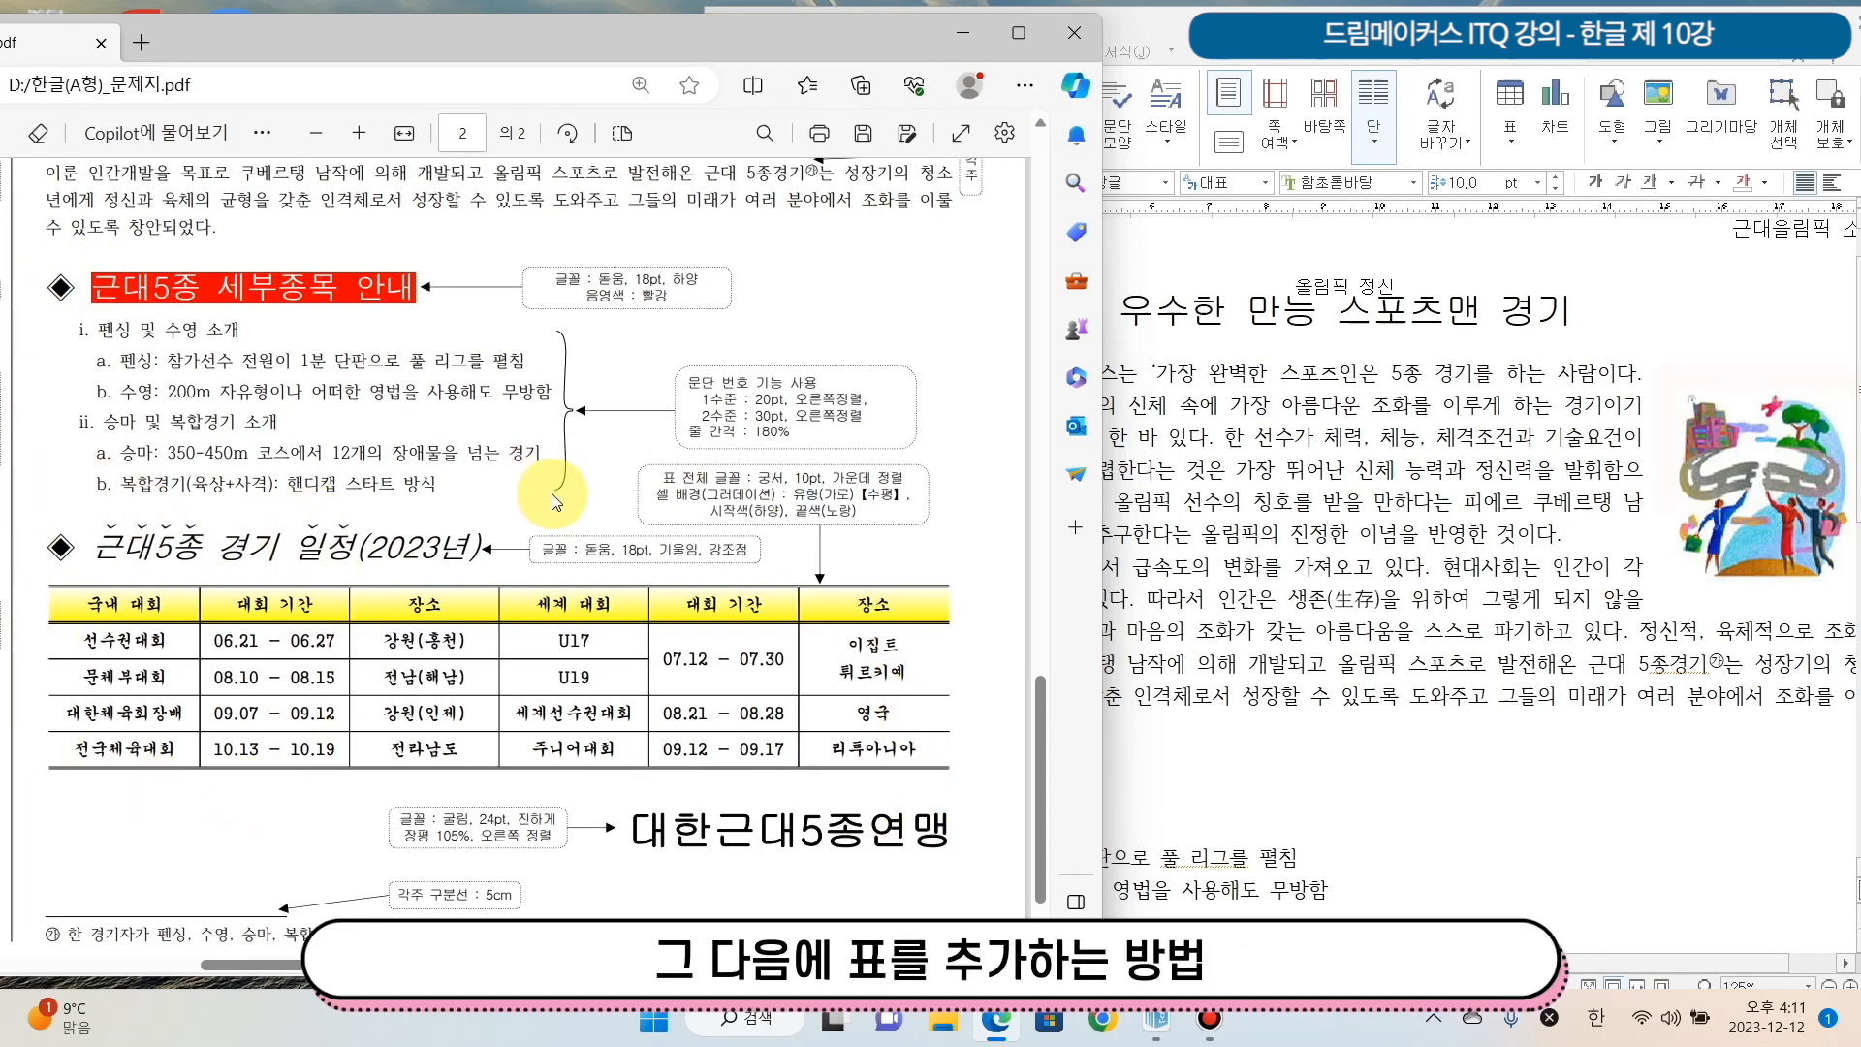
# Review the section headings, schedule table and footnote in the exam PDF, and compare them with the prepared text in the Hangul document.
pyautogui.scroll(-1, 552, 494)
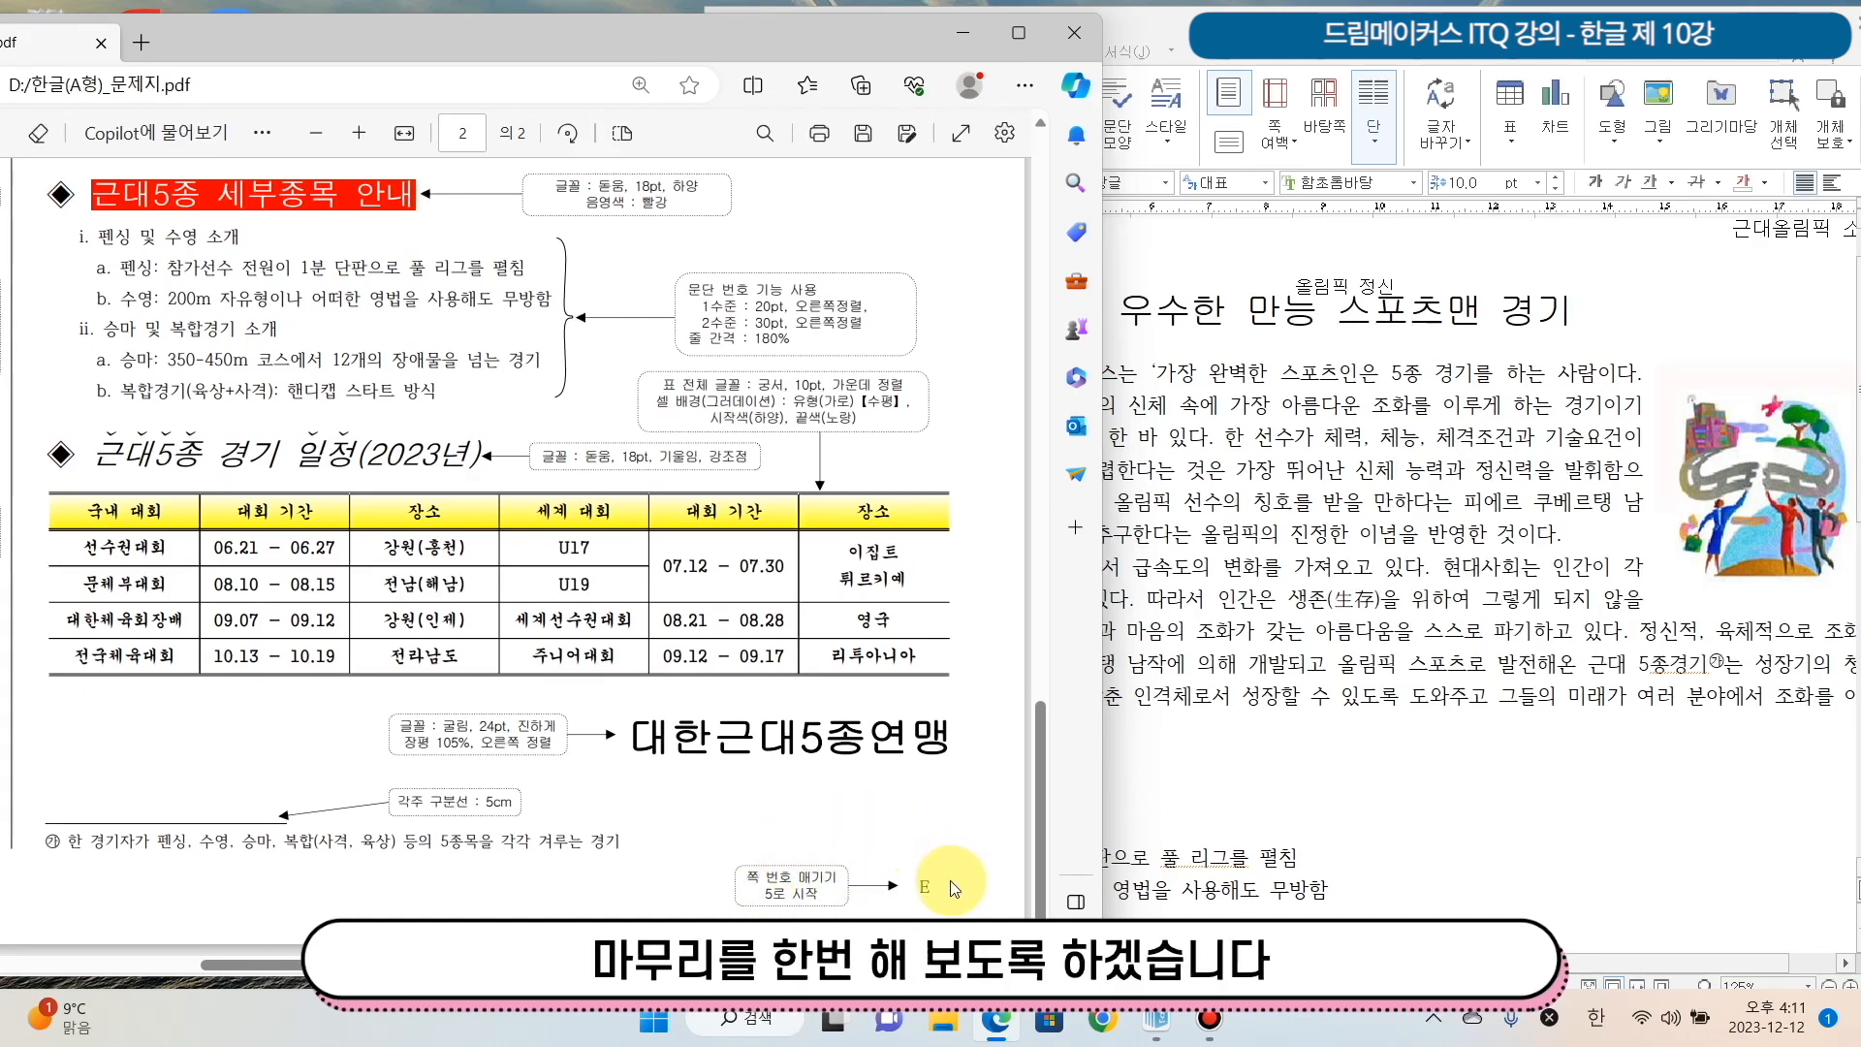
pyautogui.click(1436, 19)
pyautogui.scroll(-5, 1293, 519)
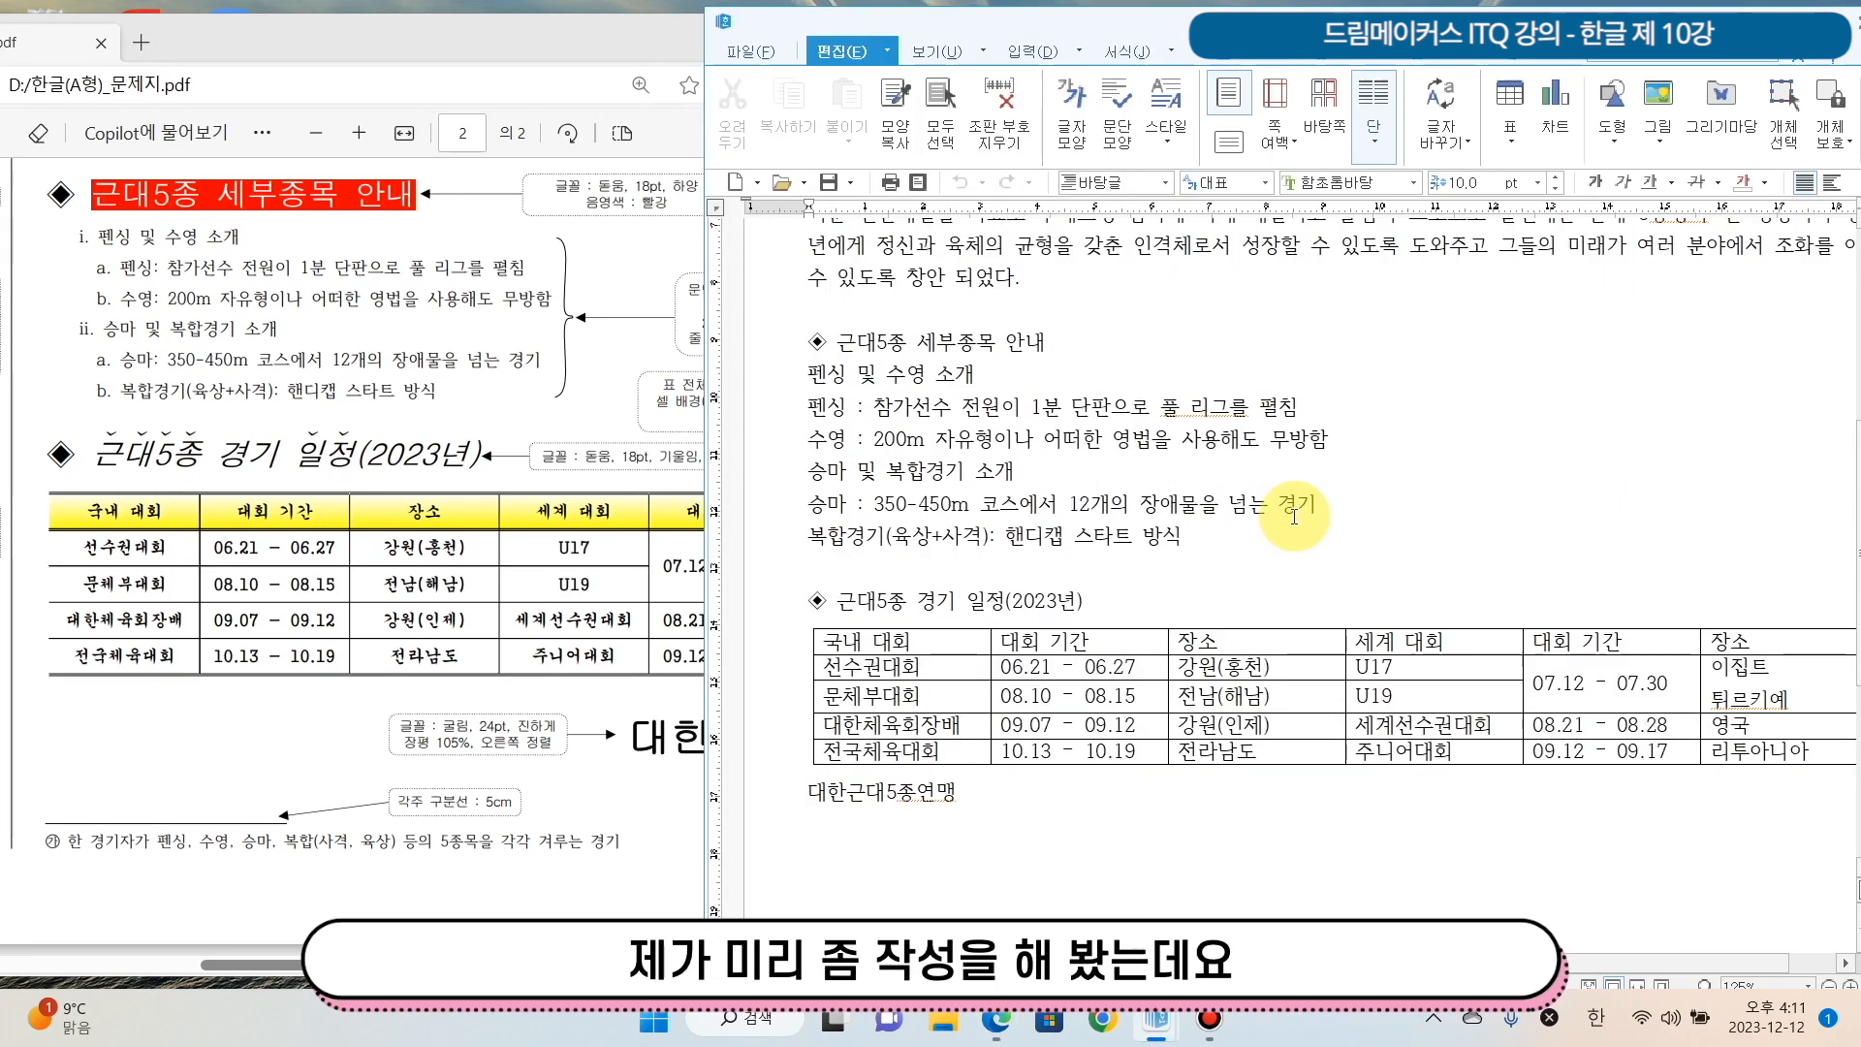
pyautogui.scroll(-1, 1297, 509)
pyautogui.scroll(1, 1263, 519)
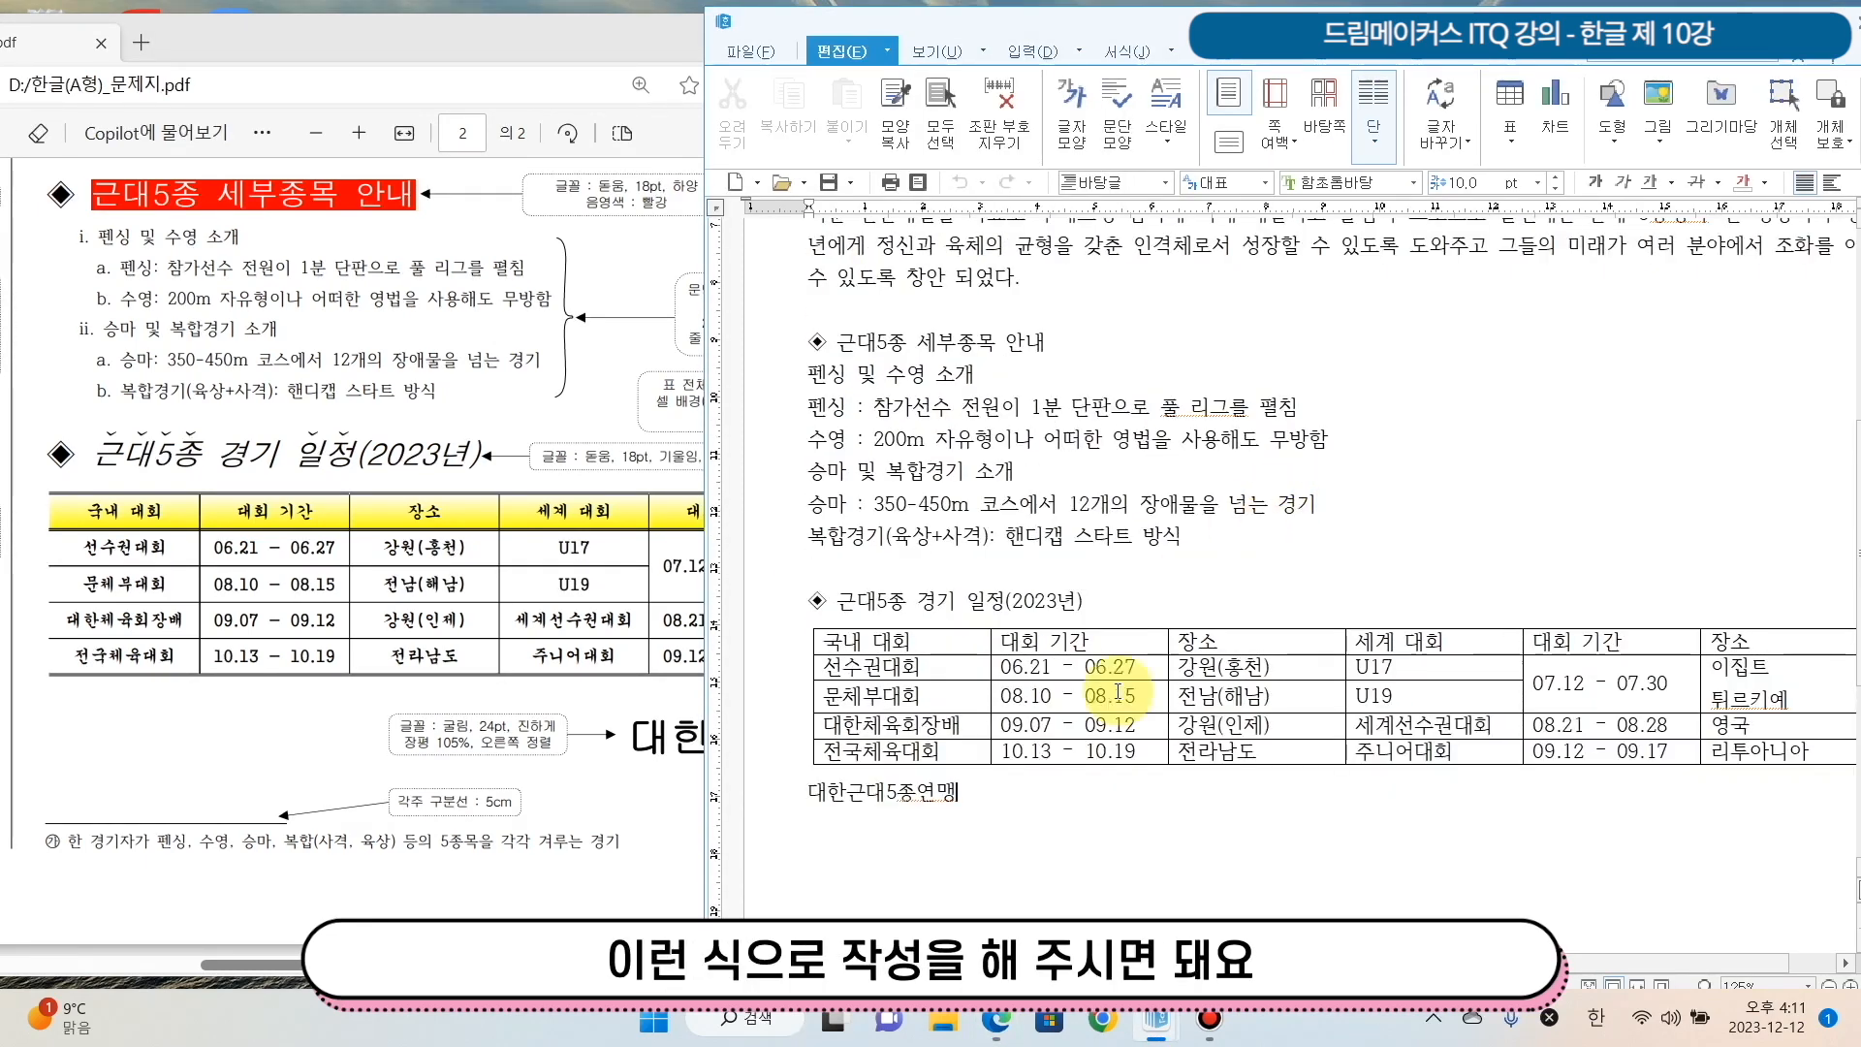
pyautogui.moveTo(1406, 962); pyautogui.dragTo(1429, 962)
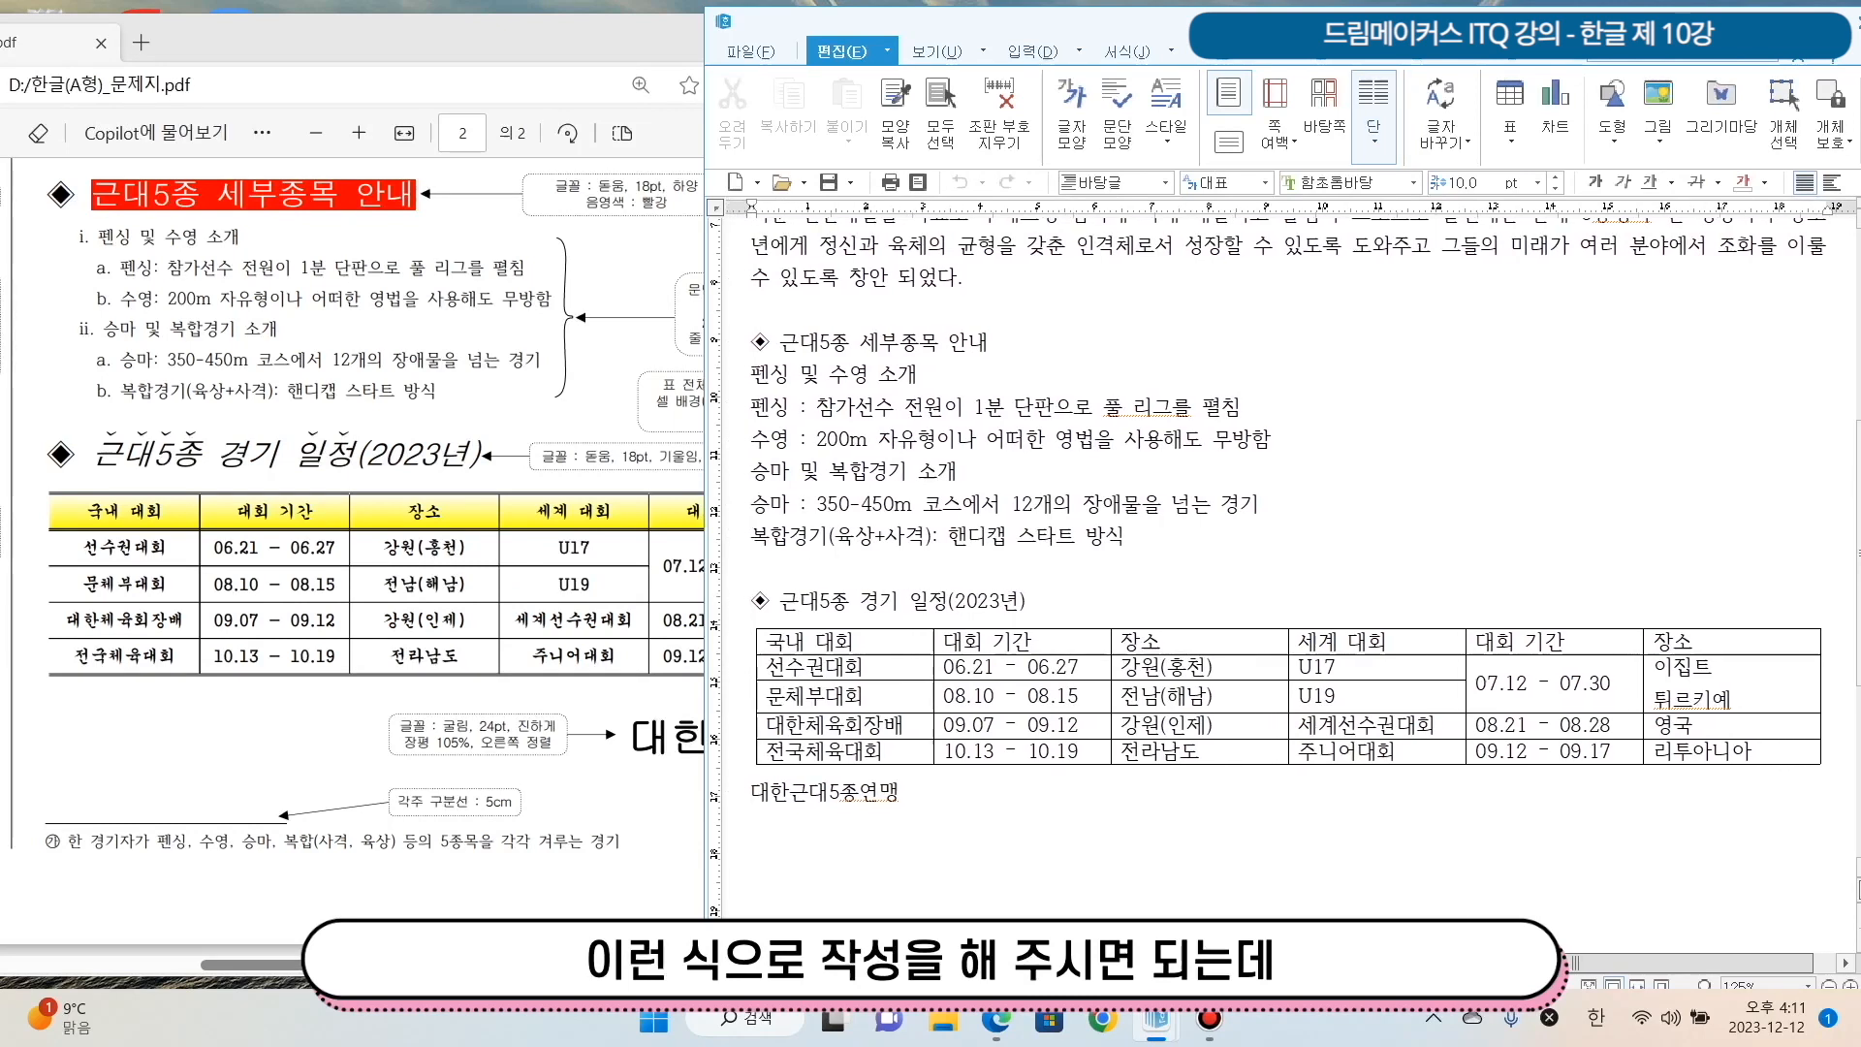
pyautogui.moveTo(771, 341); pyautogui.dragTo(749, 341)
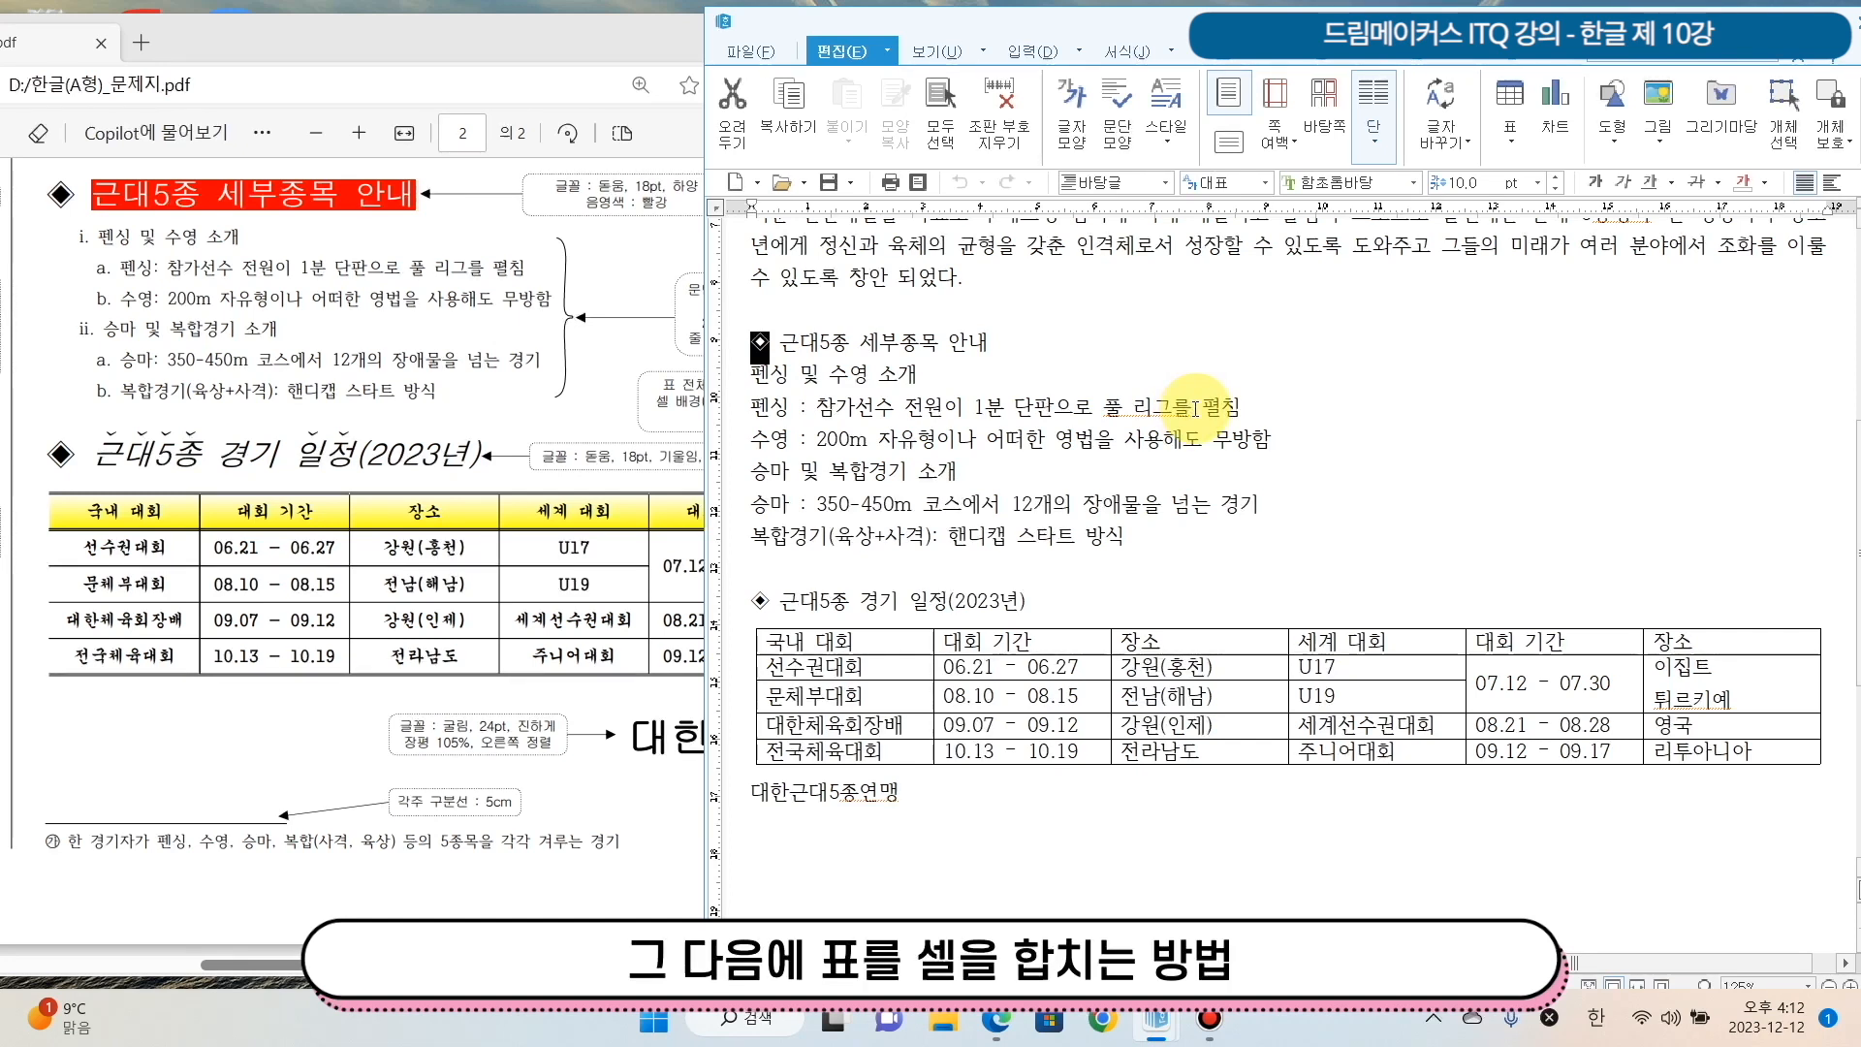
# Maximize the document window and open the character table with the cursor before the text "근대5종 세부종목 안내".
pyautogui.doubleClick(1095, 24)
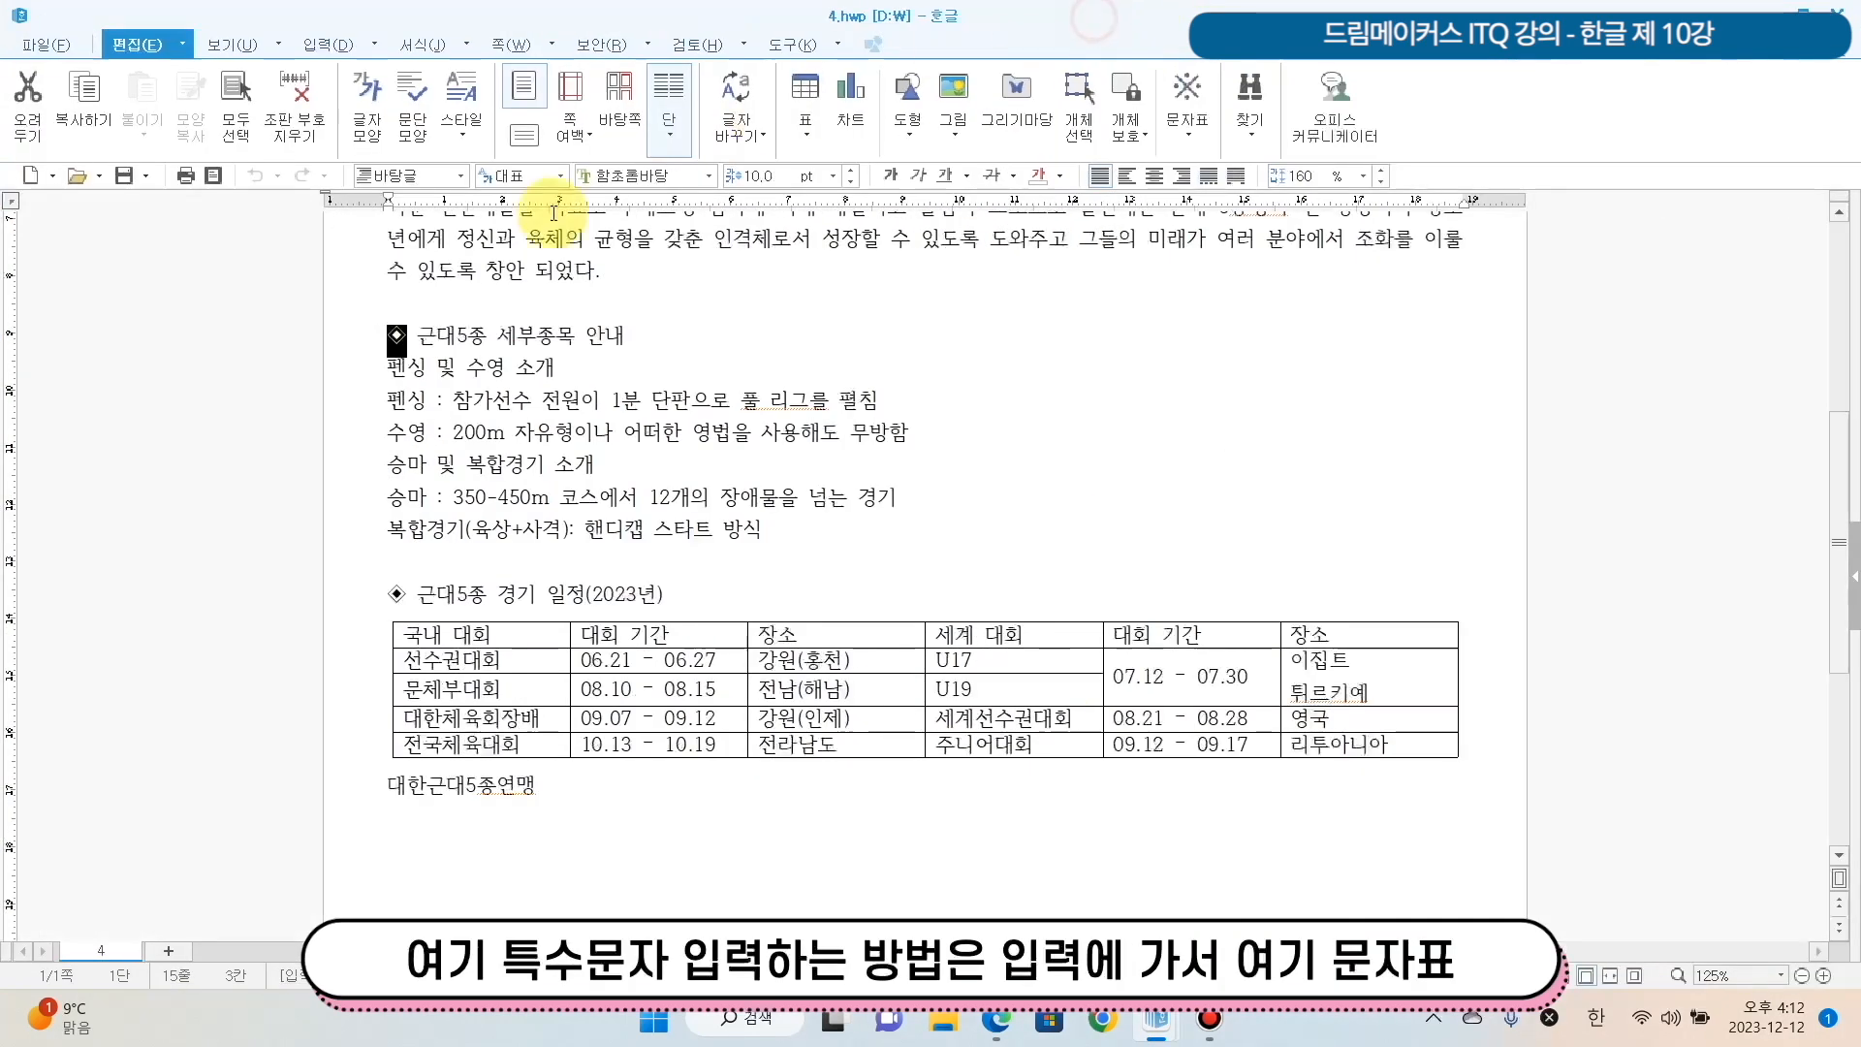
pyautogui.click(419, 339)
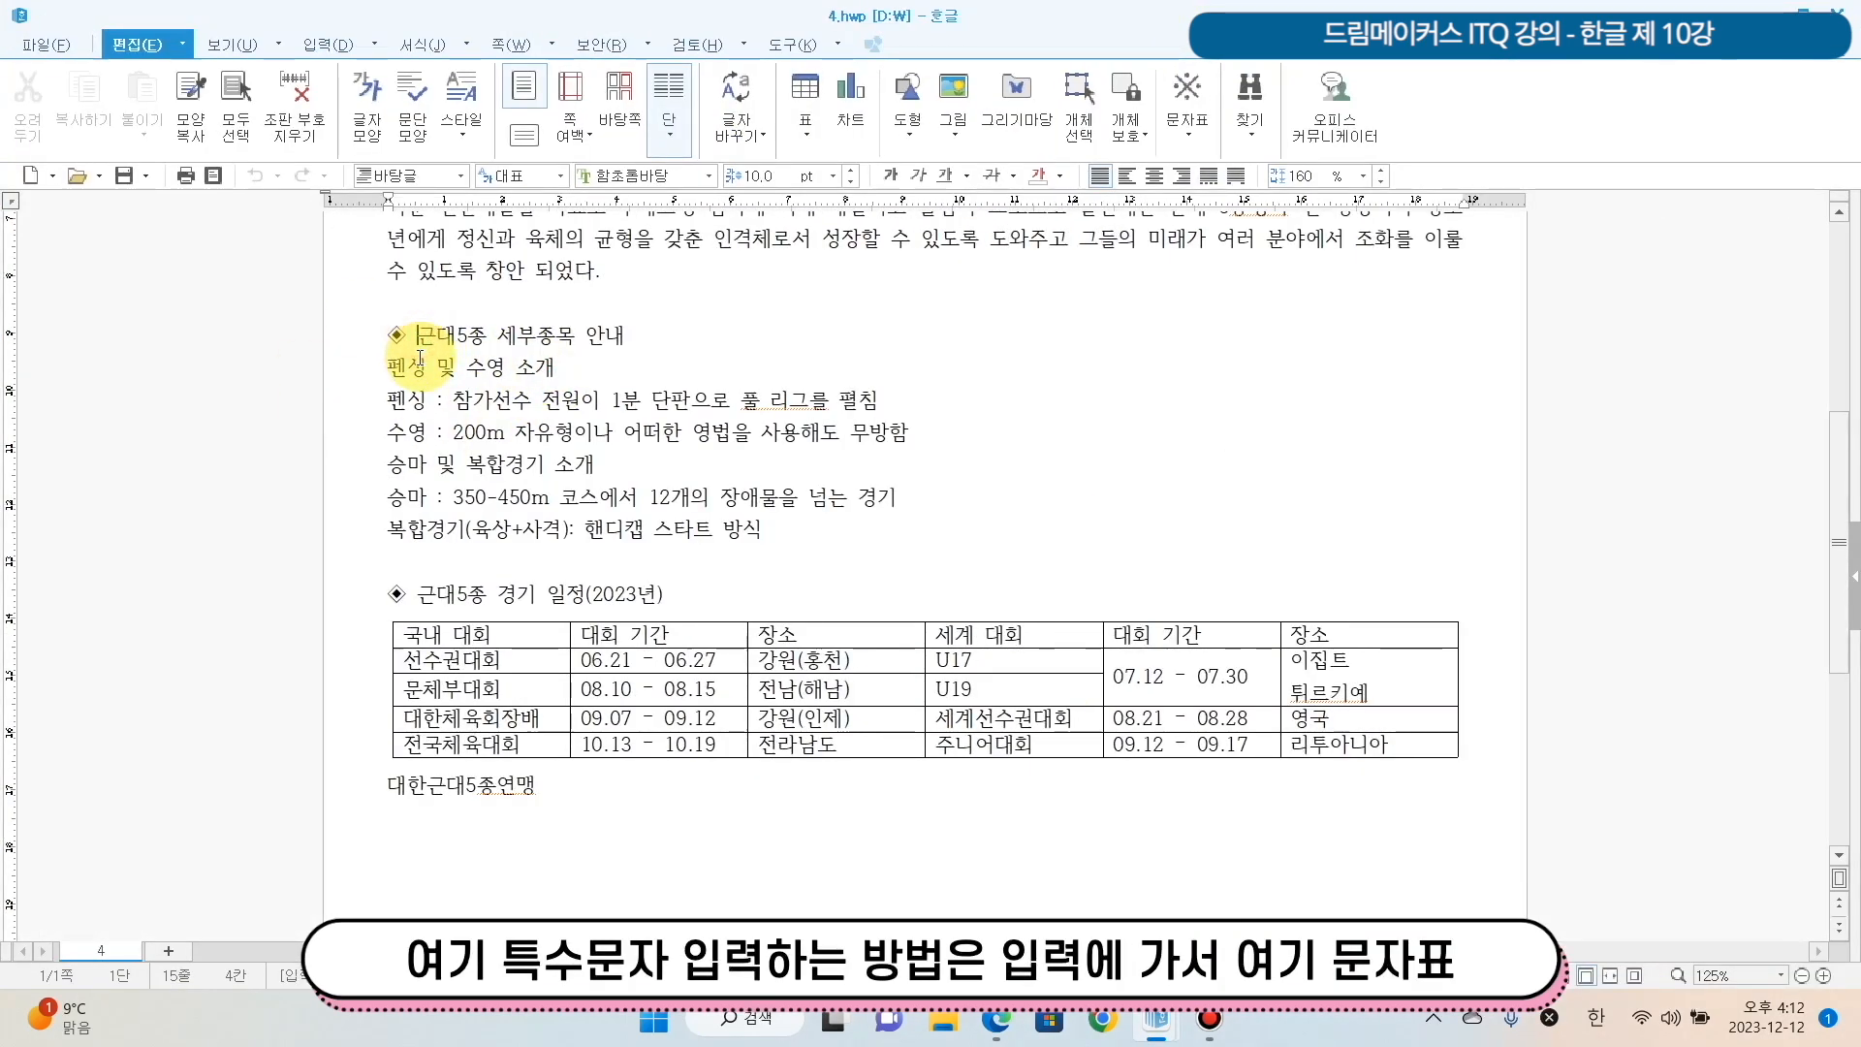
pyautogui.click(334, 46)
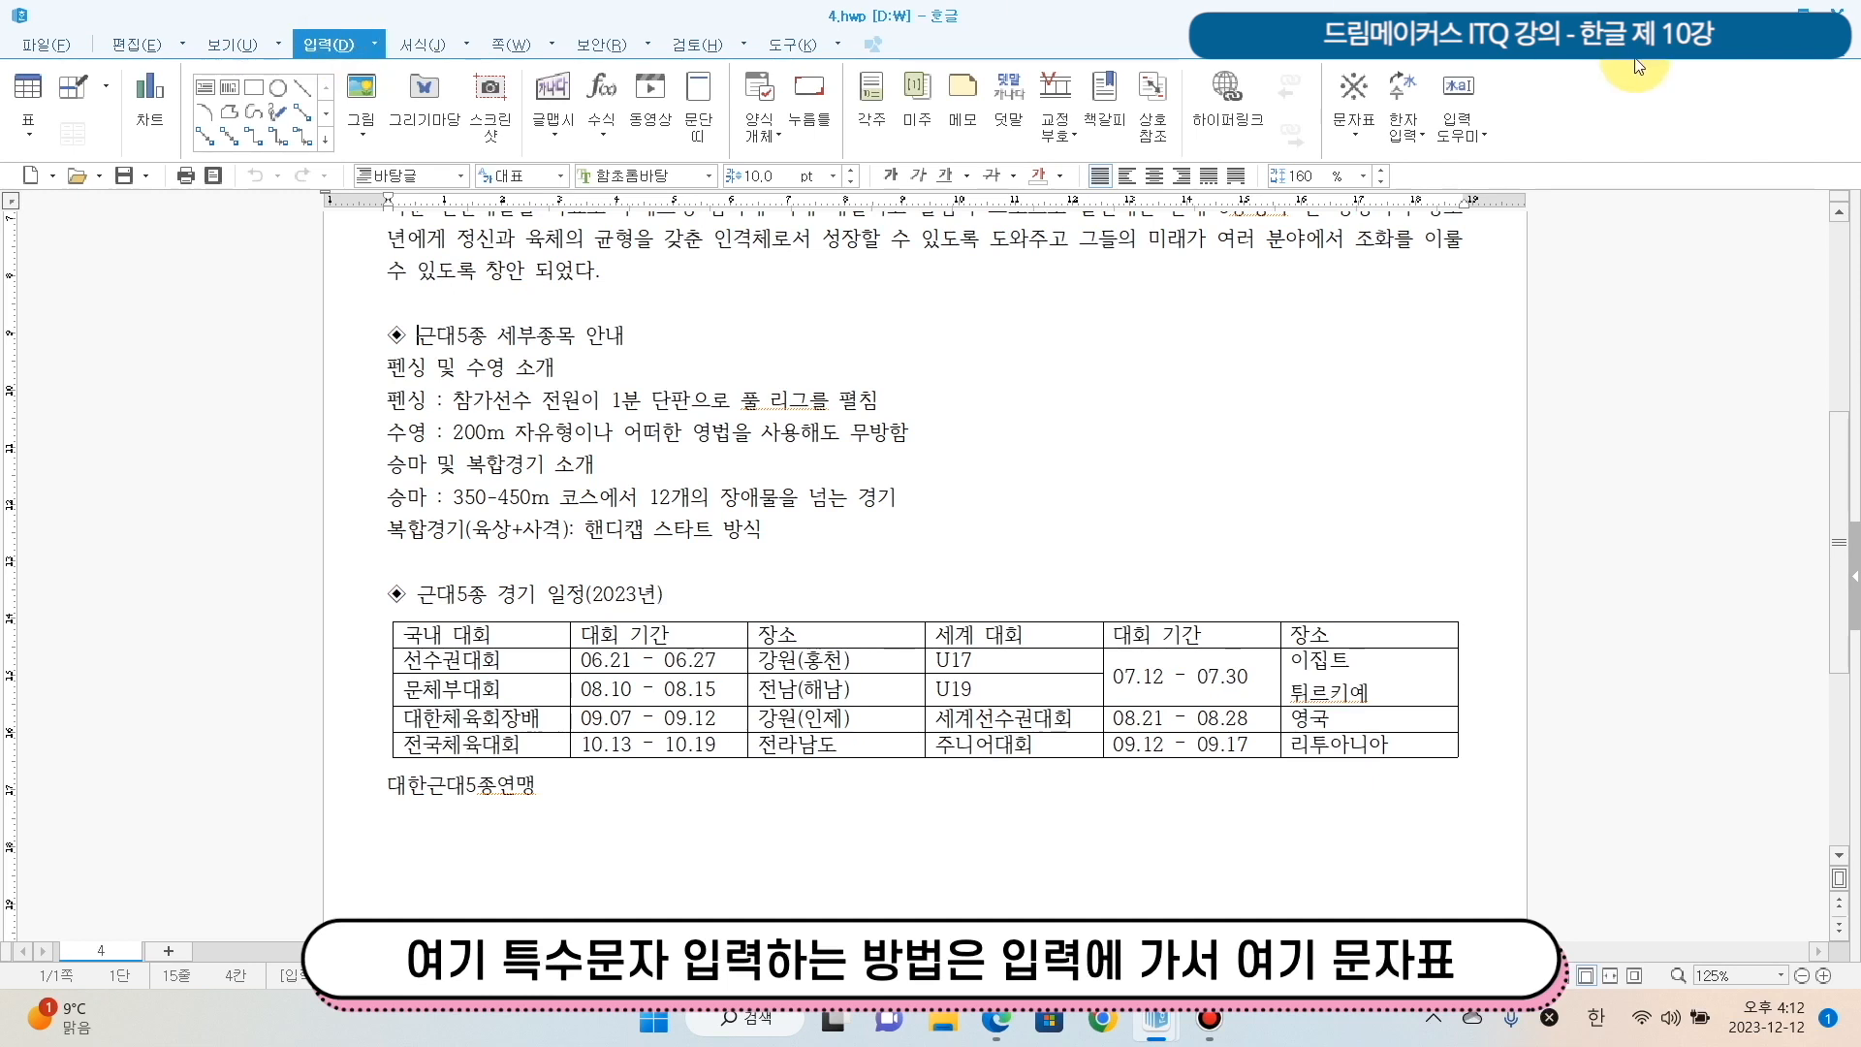
pyautogui.click(1357, 141)
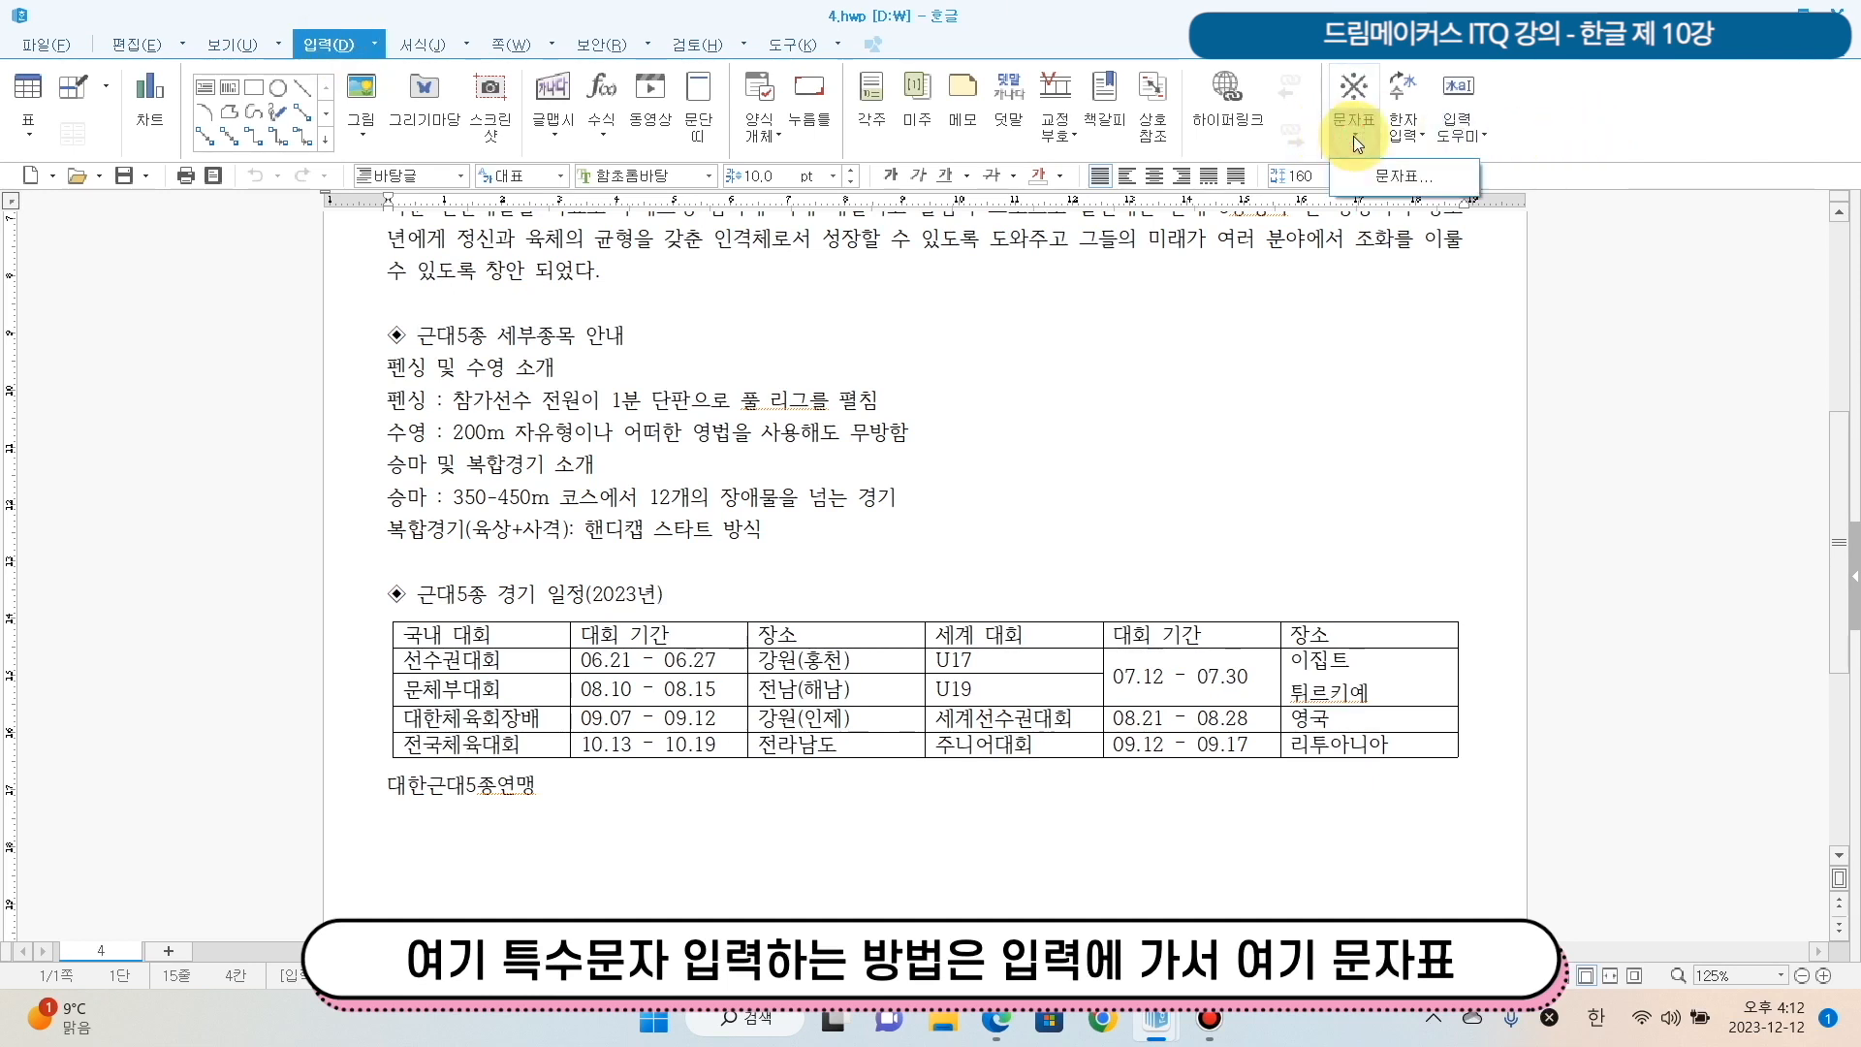
pyautogui.click(1411, 177)
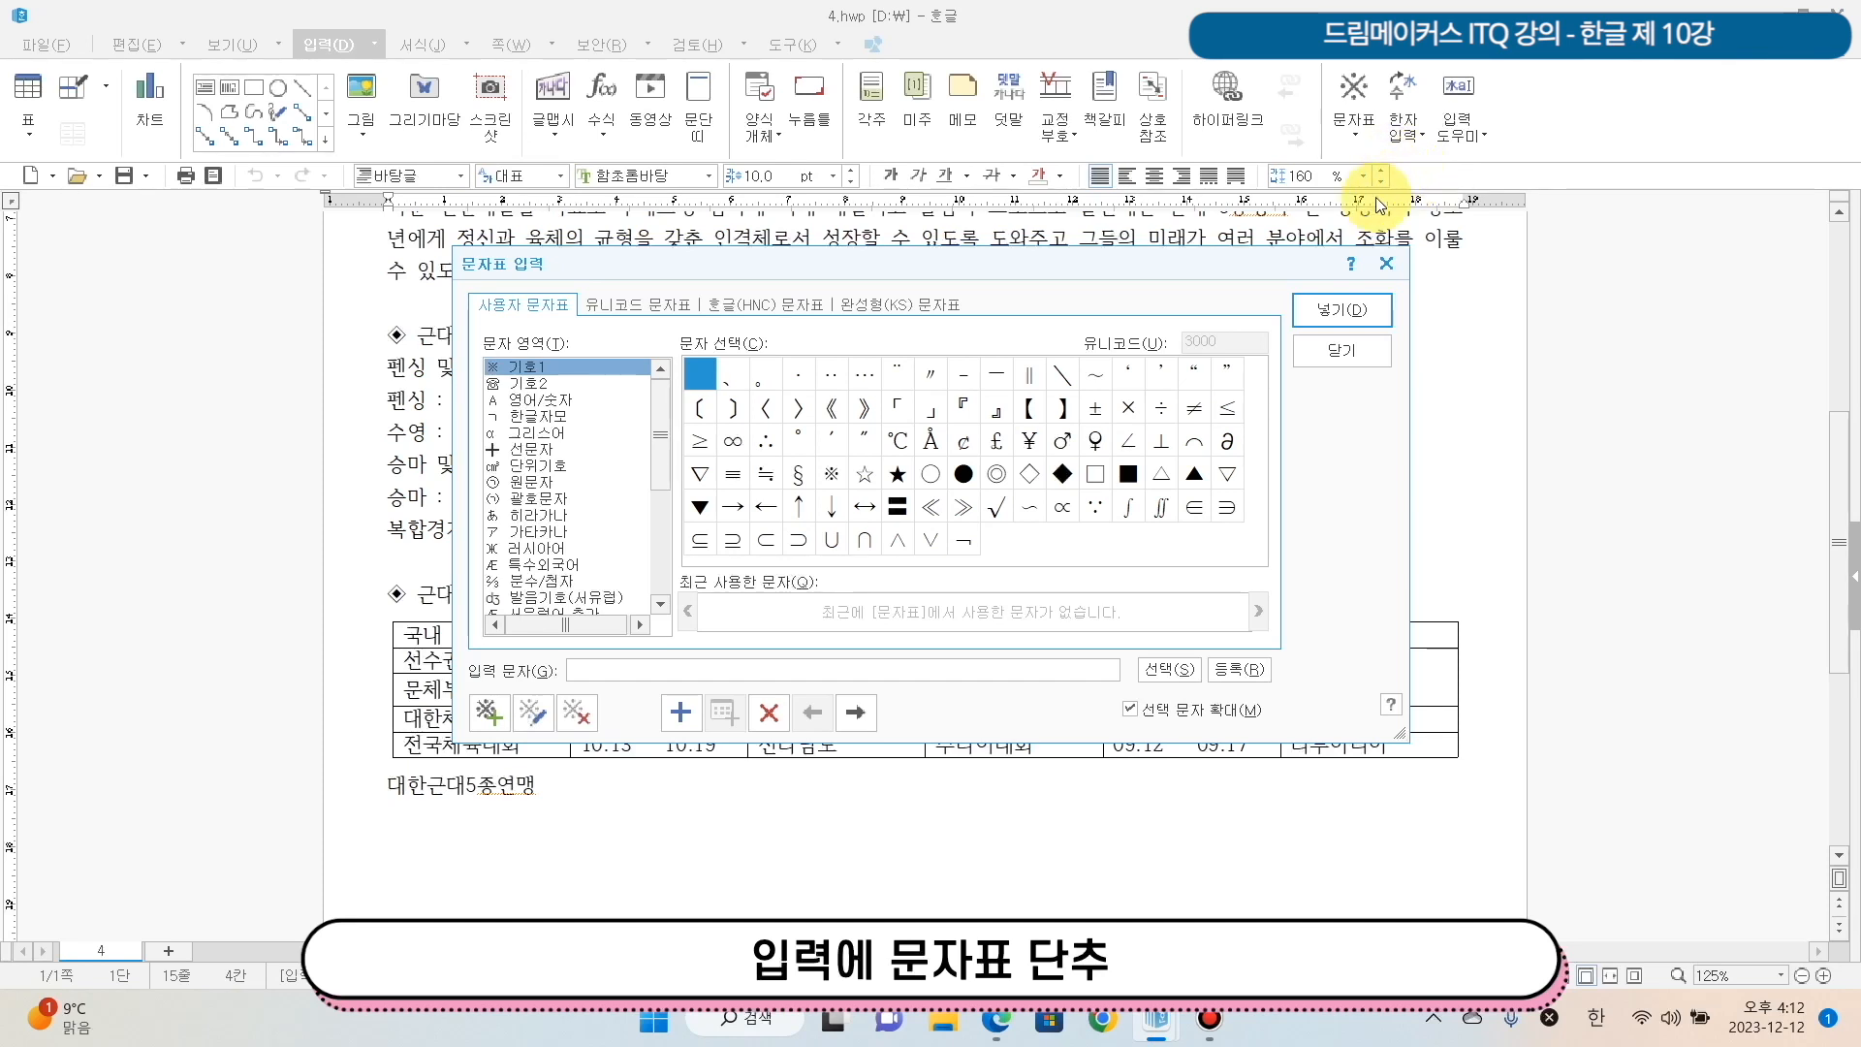
pyautogui.click(1332, 356)
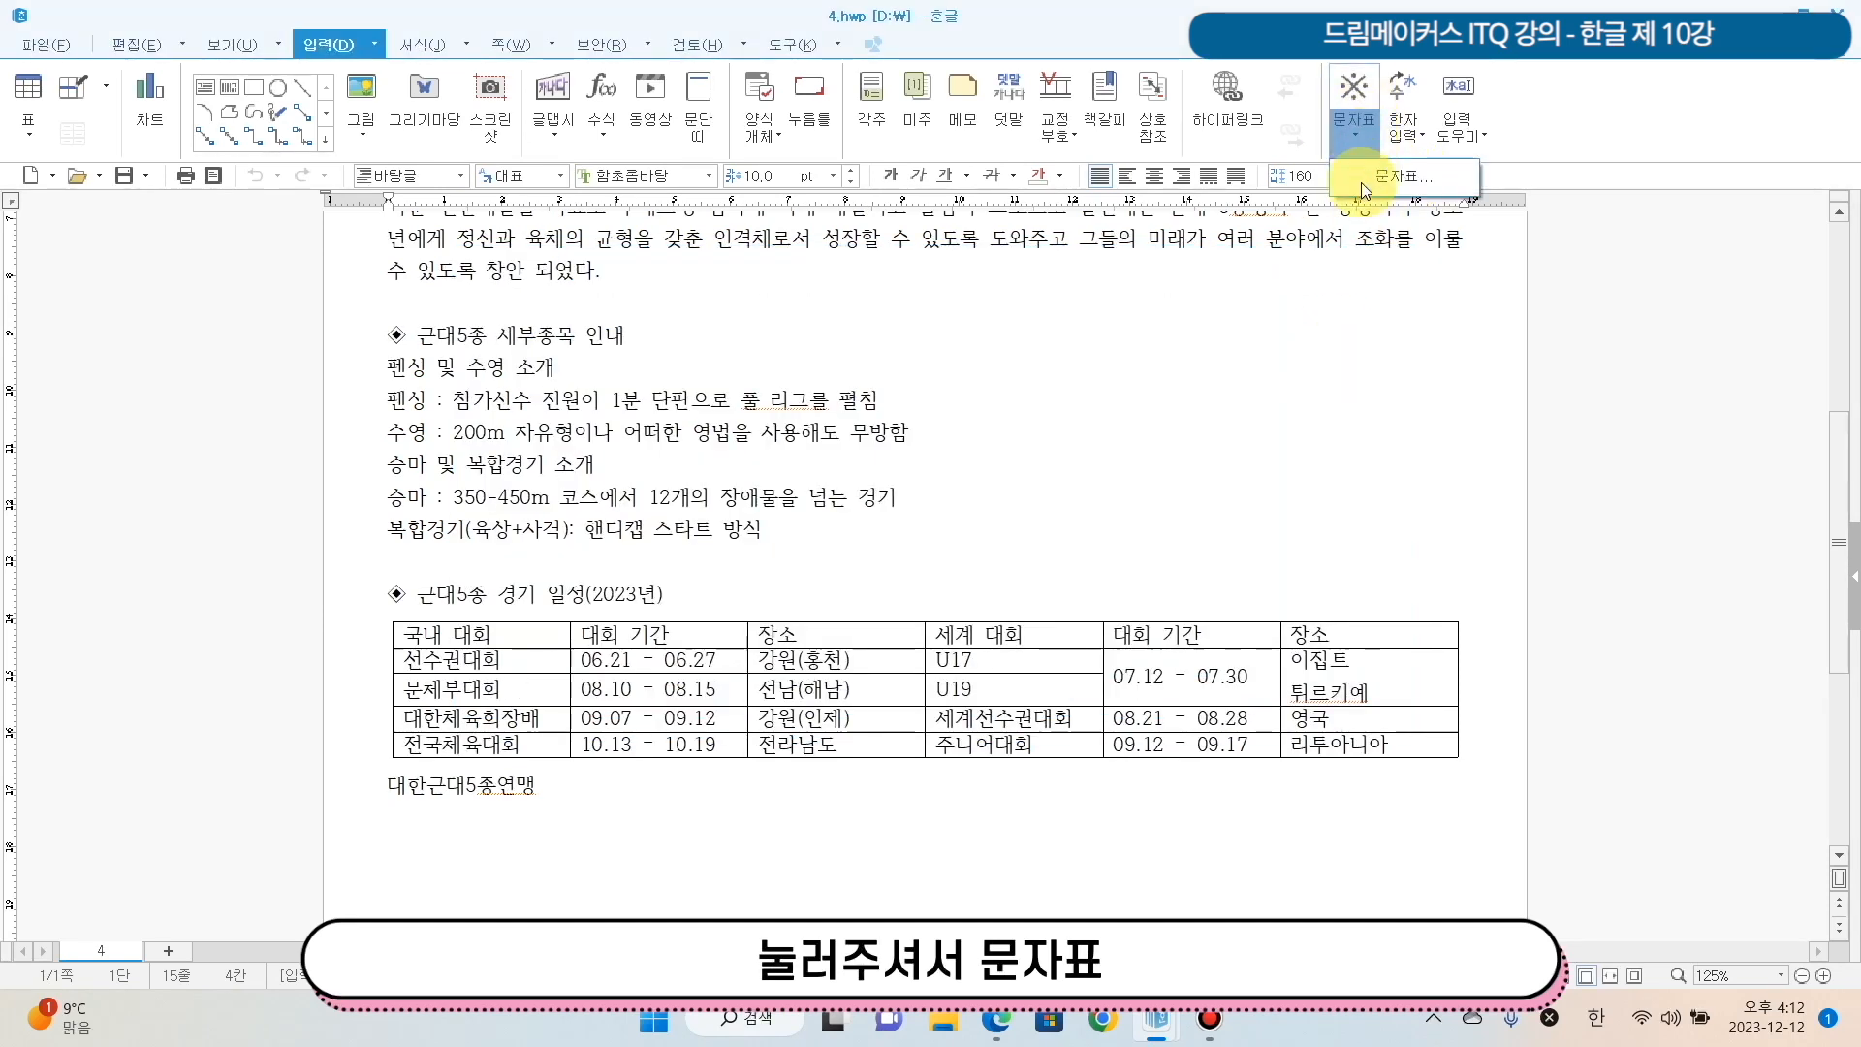
pyautogui.hotkey('ctrl', 'F10')
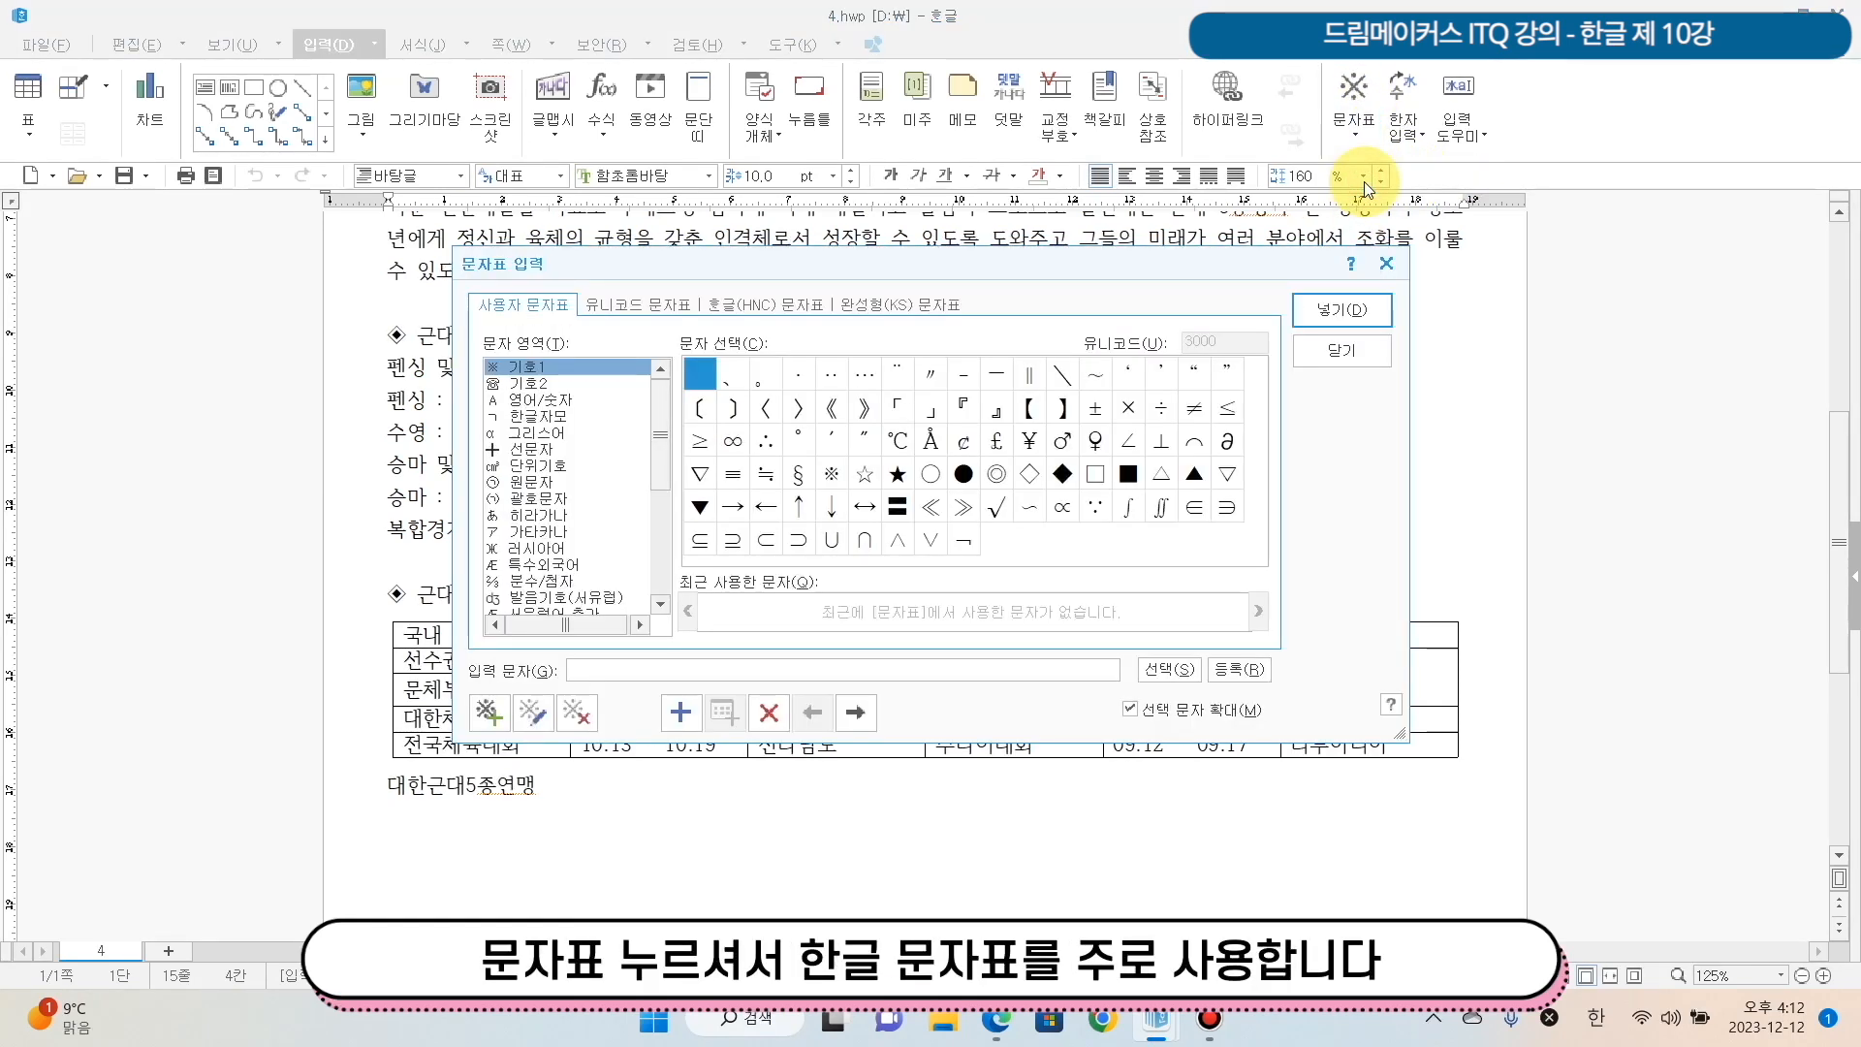
# Examine the 전각 기호(일반) symbols in the HNC character table and close it without inserting anything.
pyautogui.click(758, 306)
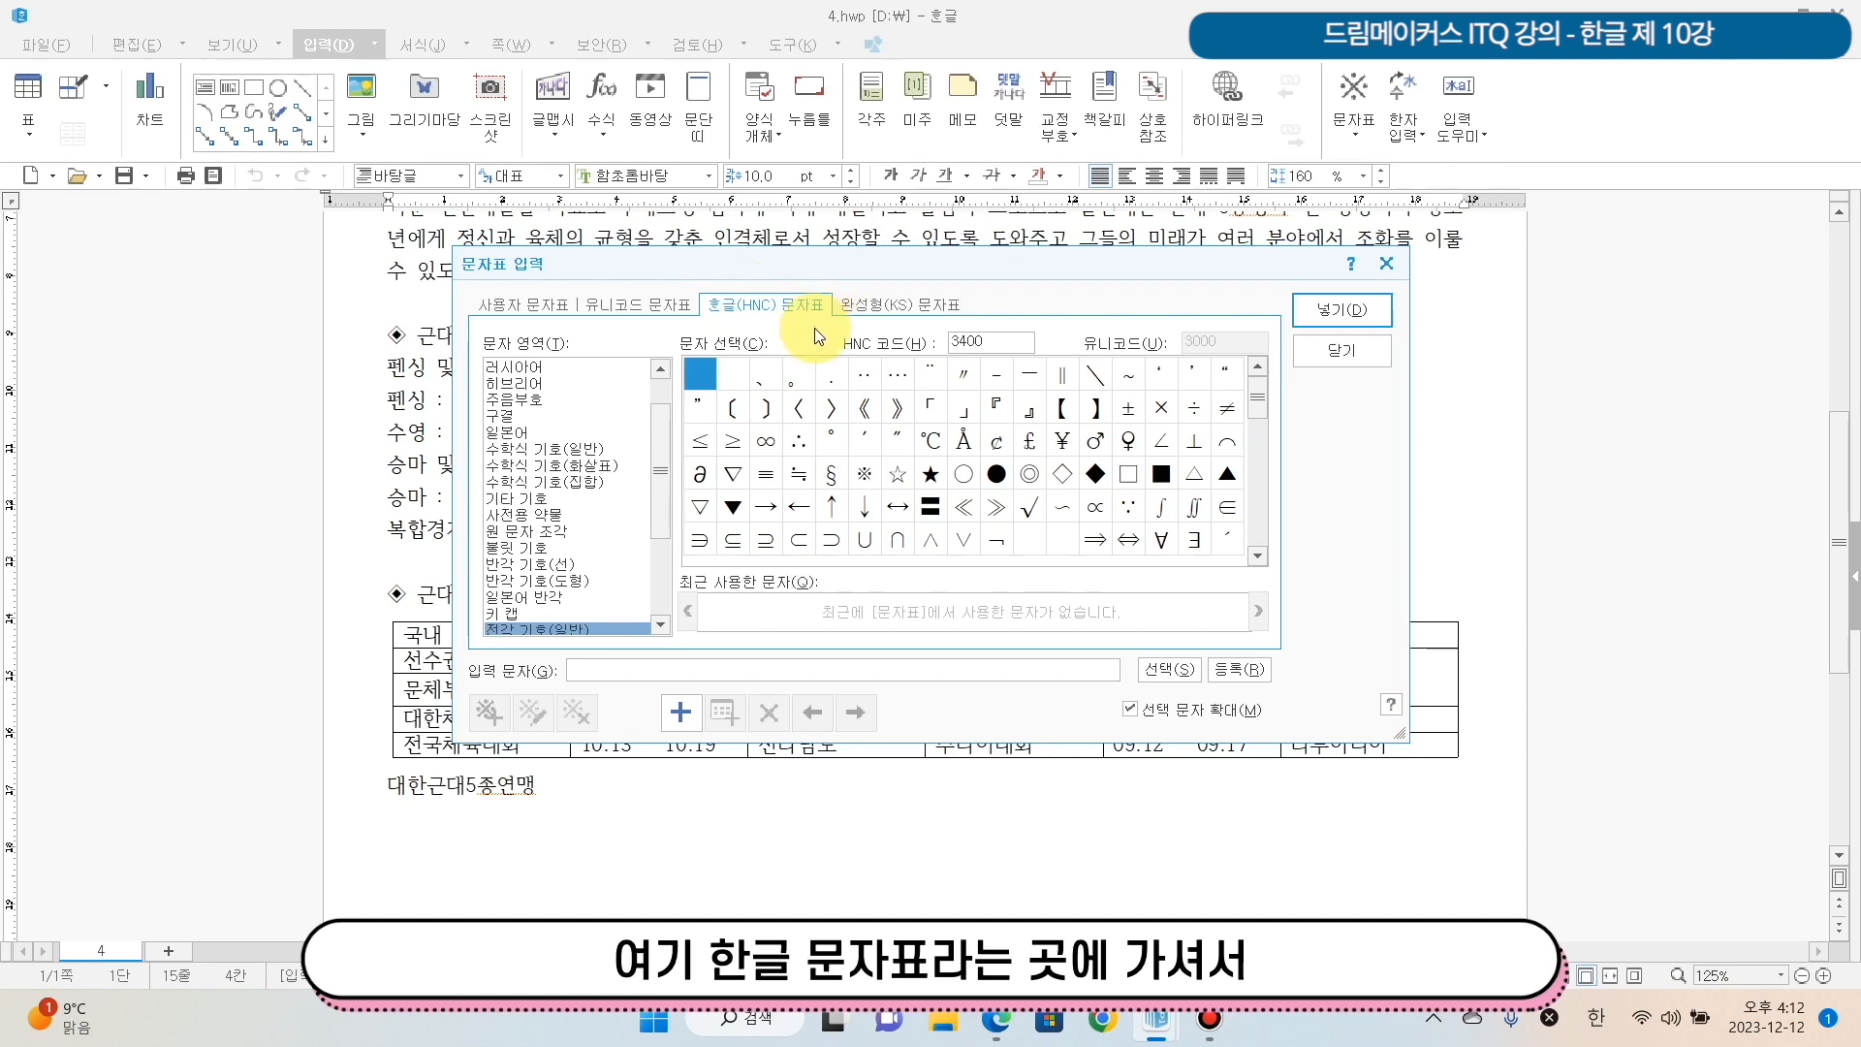
pyautogui.moveTo(664, 470); pyautogui.dragTo(669, 504)
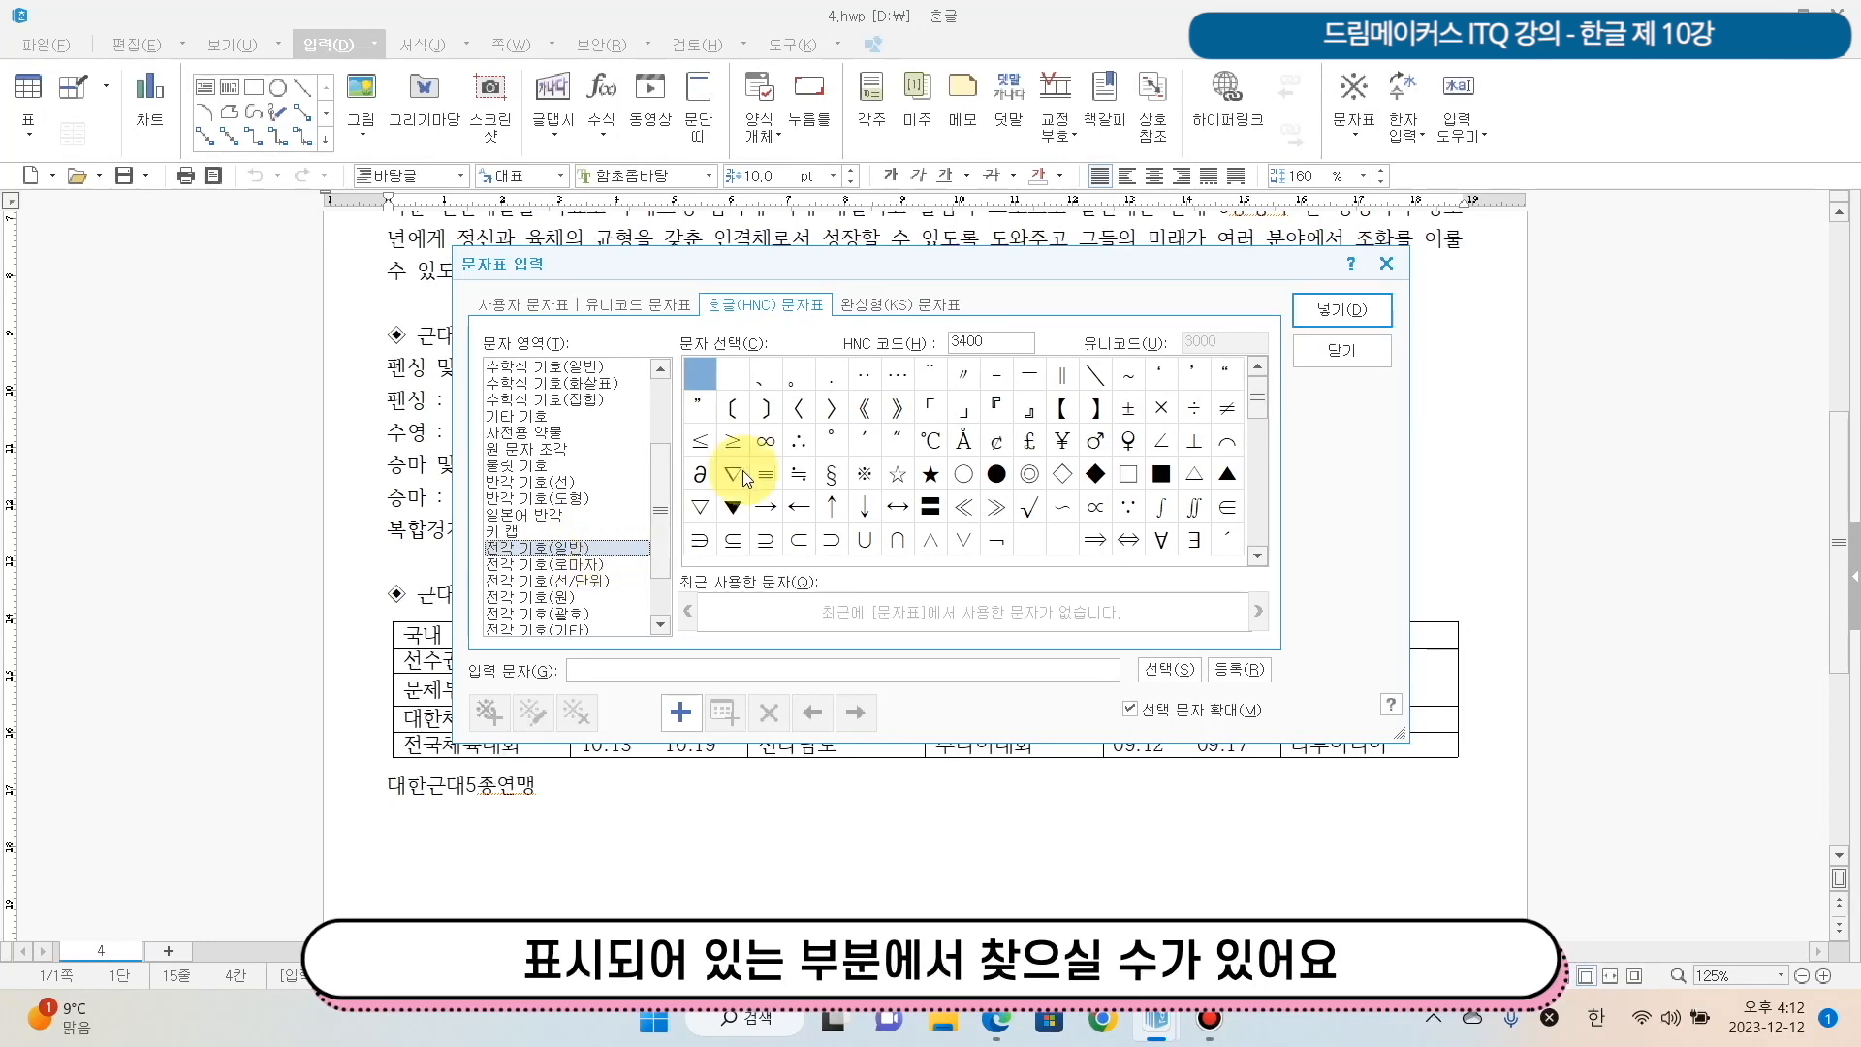
pyautogui.scroll(-1, 1259, 409)
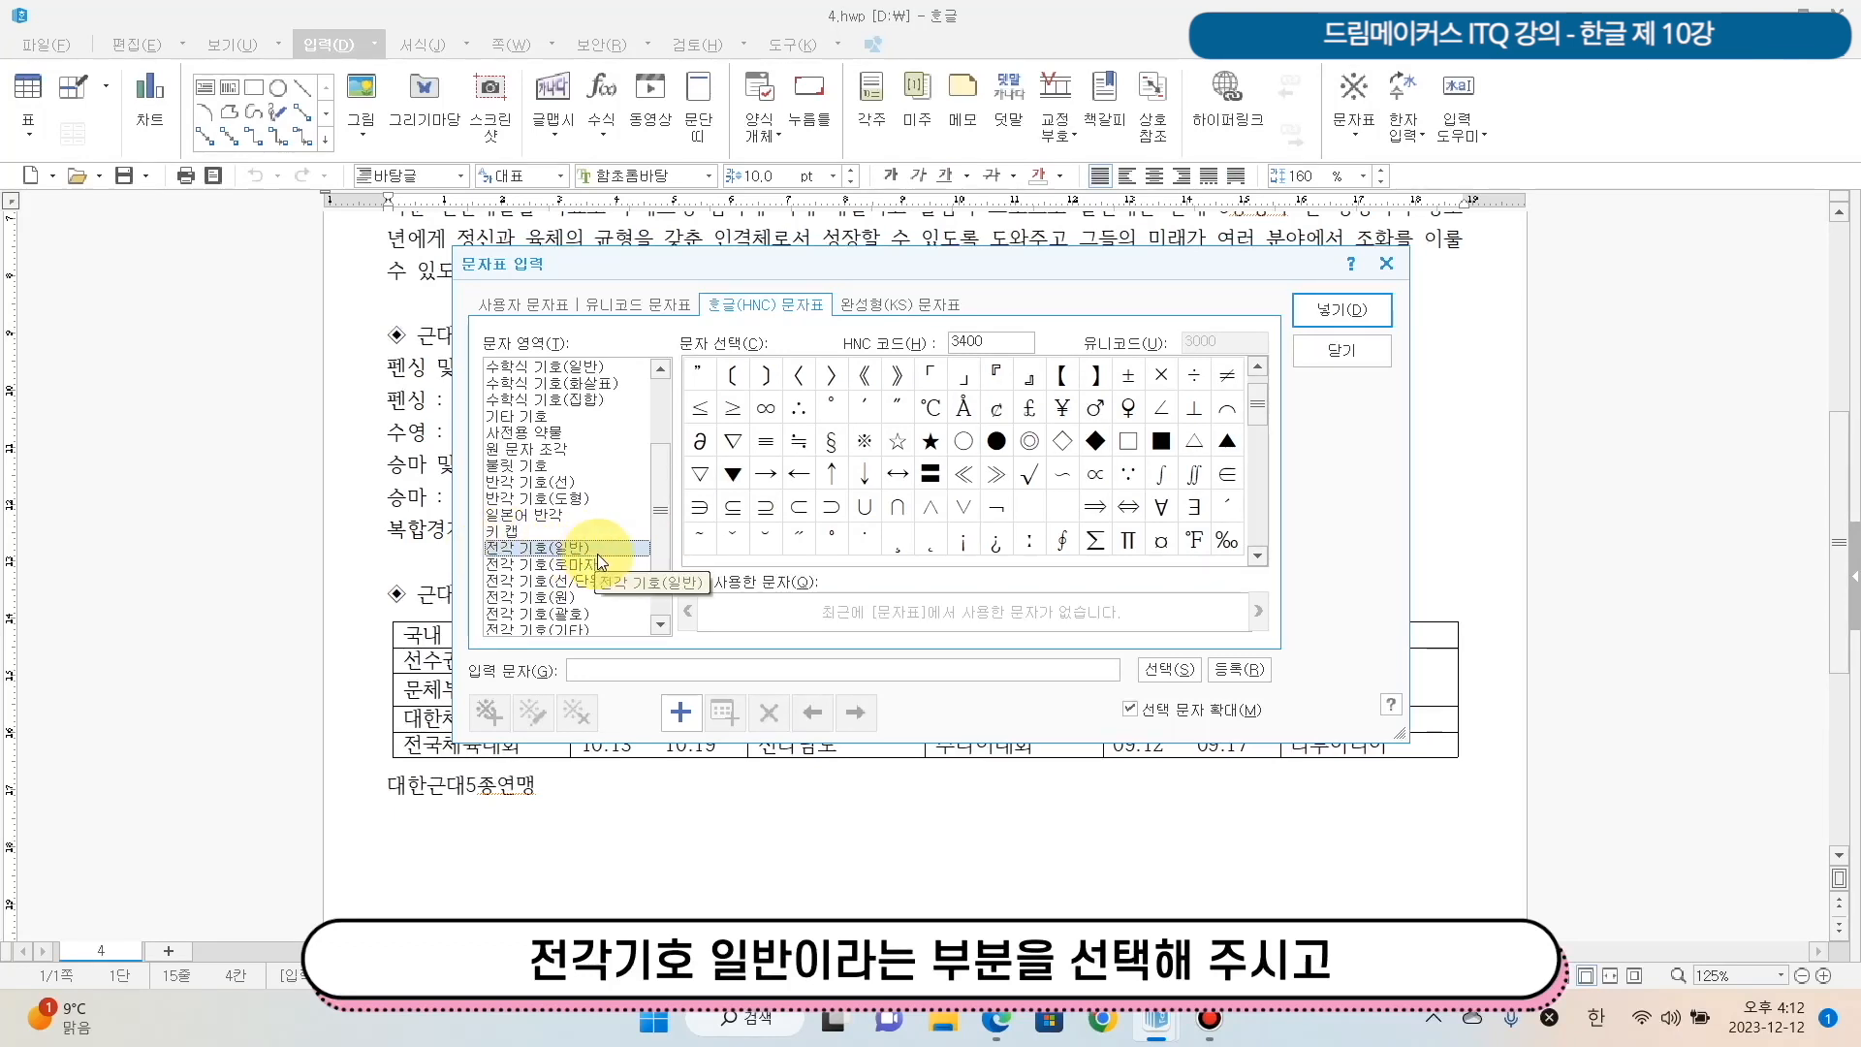
pyautogui.moveTo(1261, 421); pyautogui.dragTo(1264, 432)
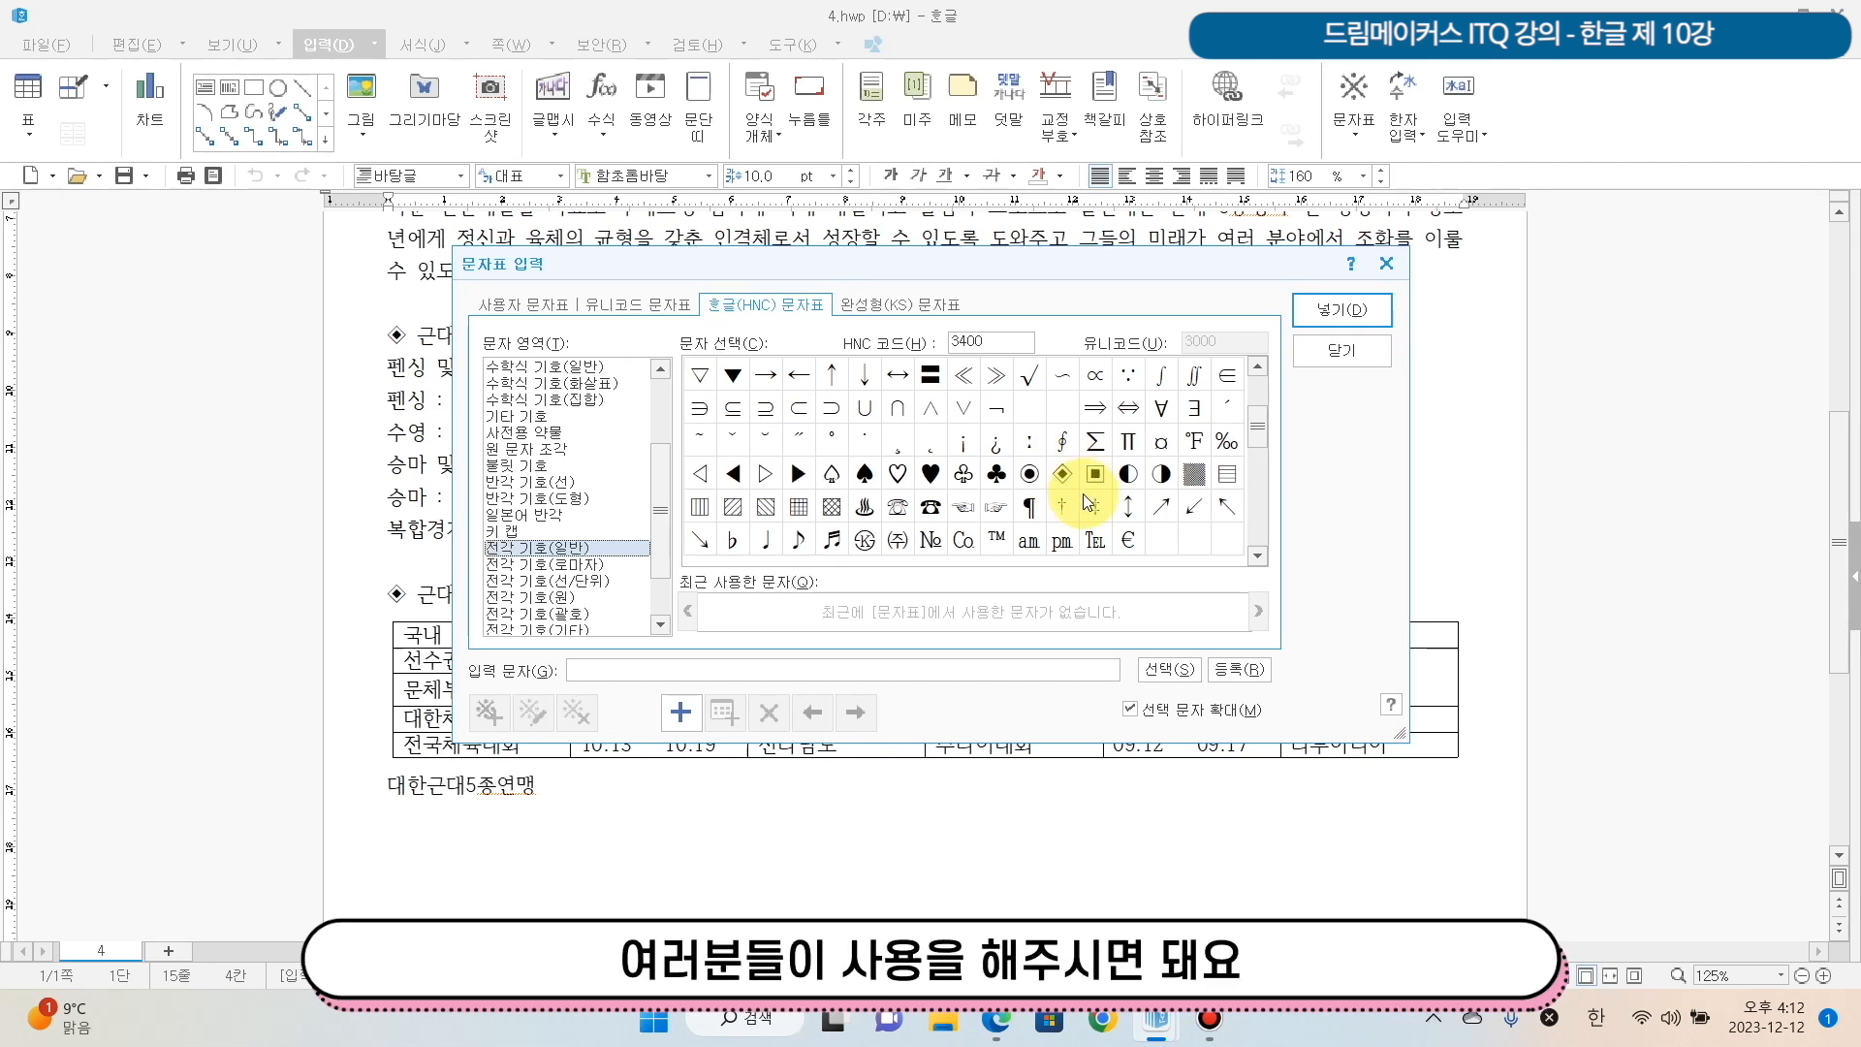
pyautogui.moveTo(1247, 444); pyautogui.dragTo(1252, 413)
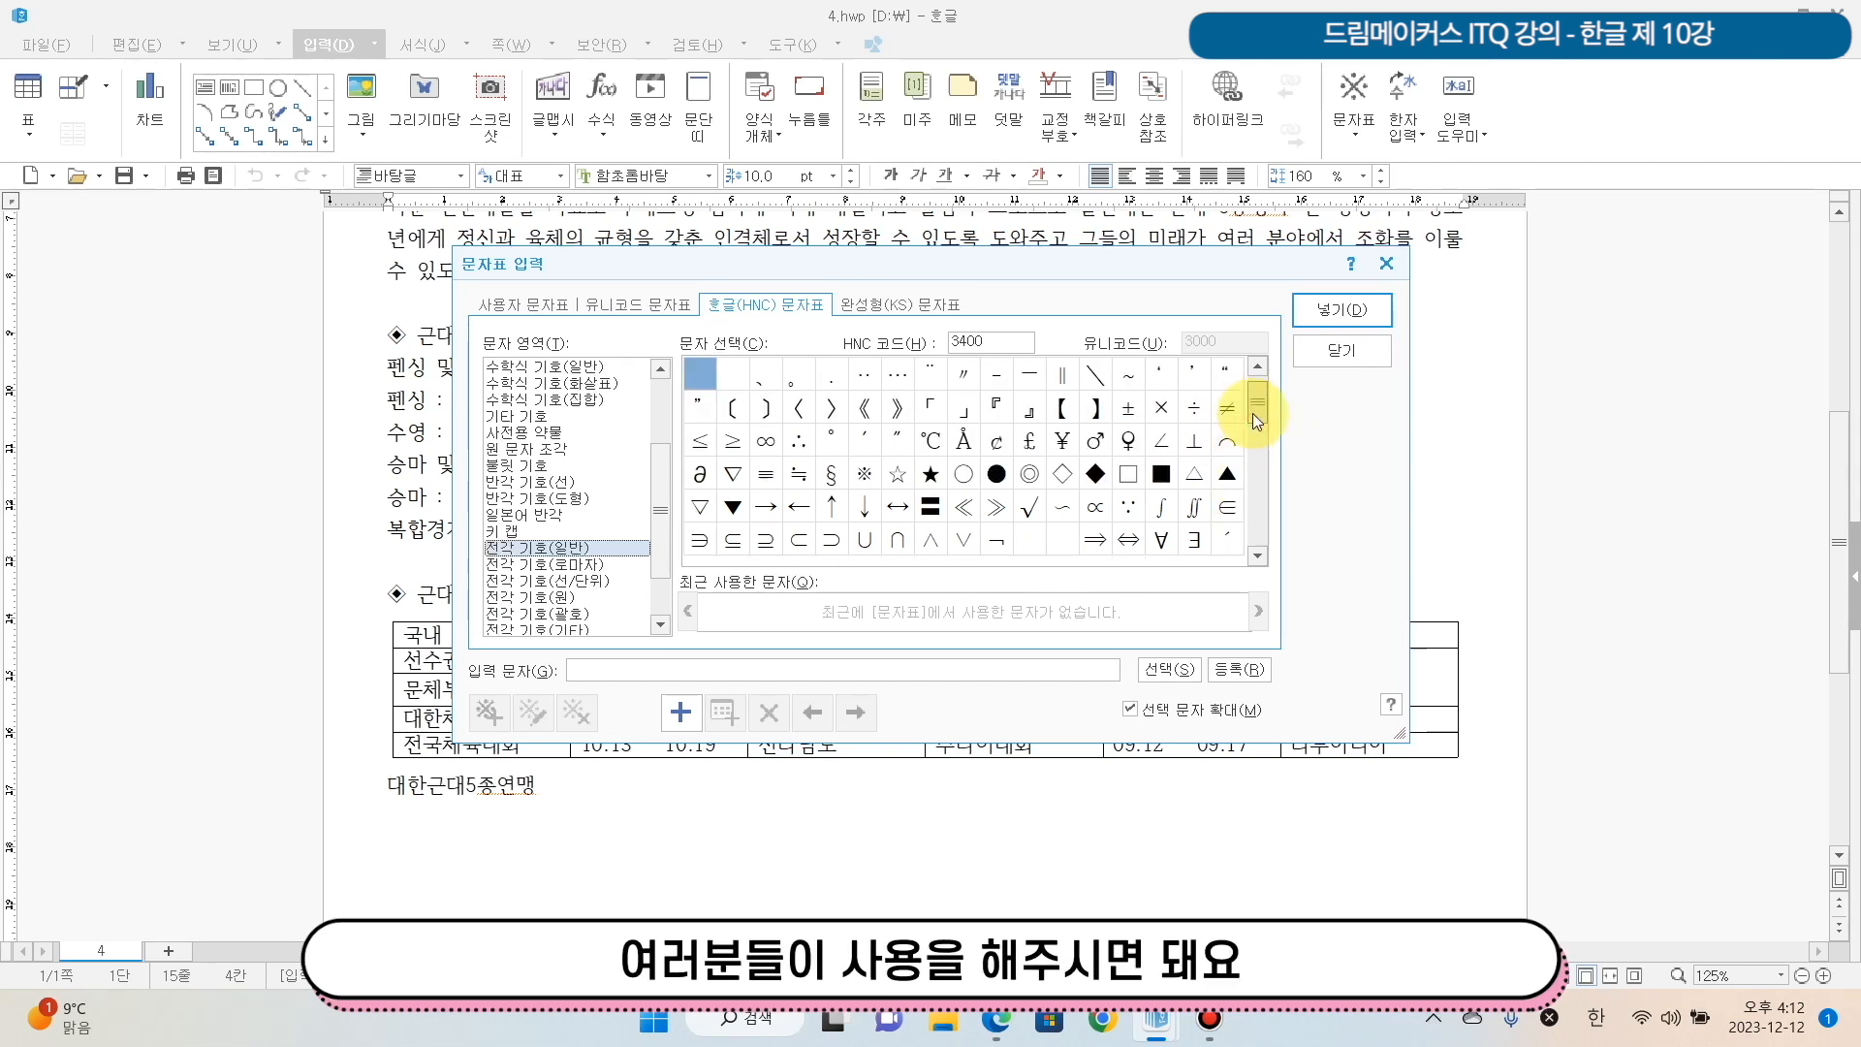
pyautogui.click(1351, 350)
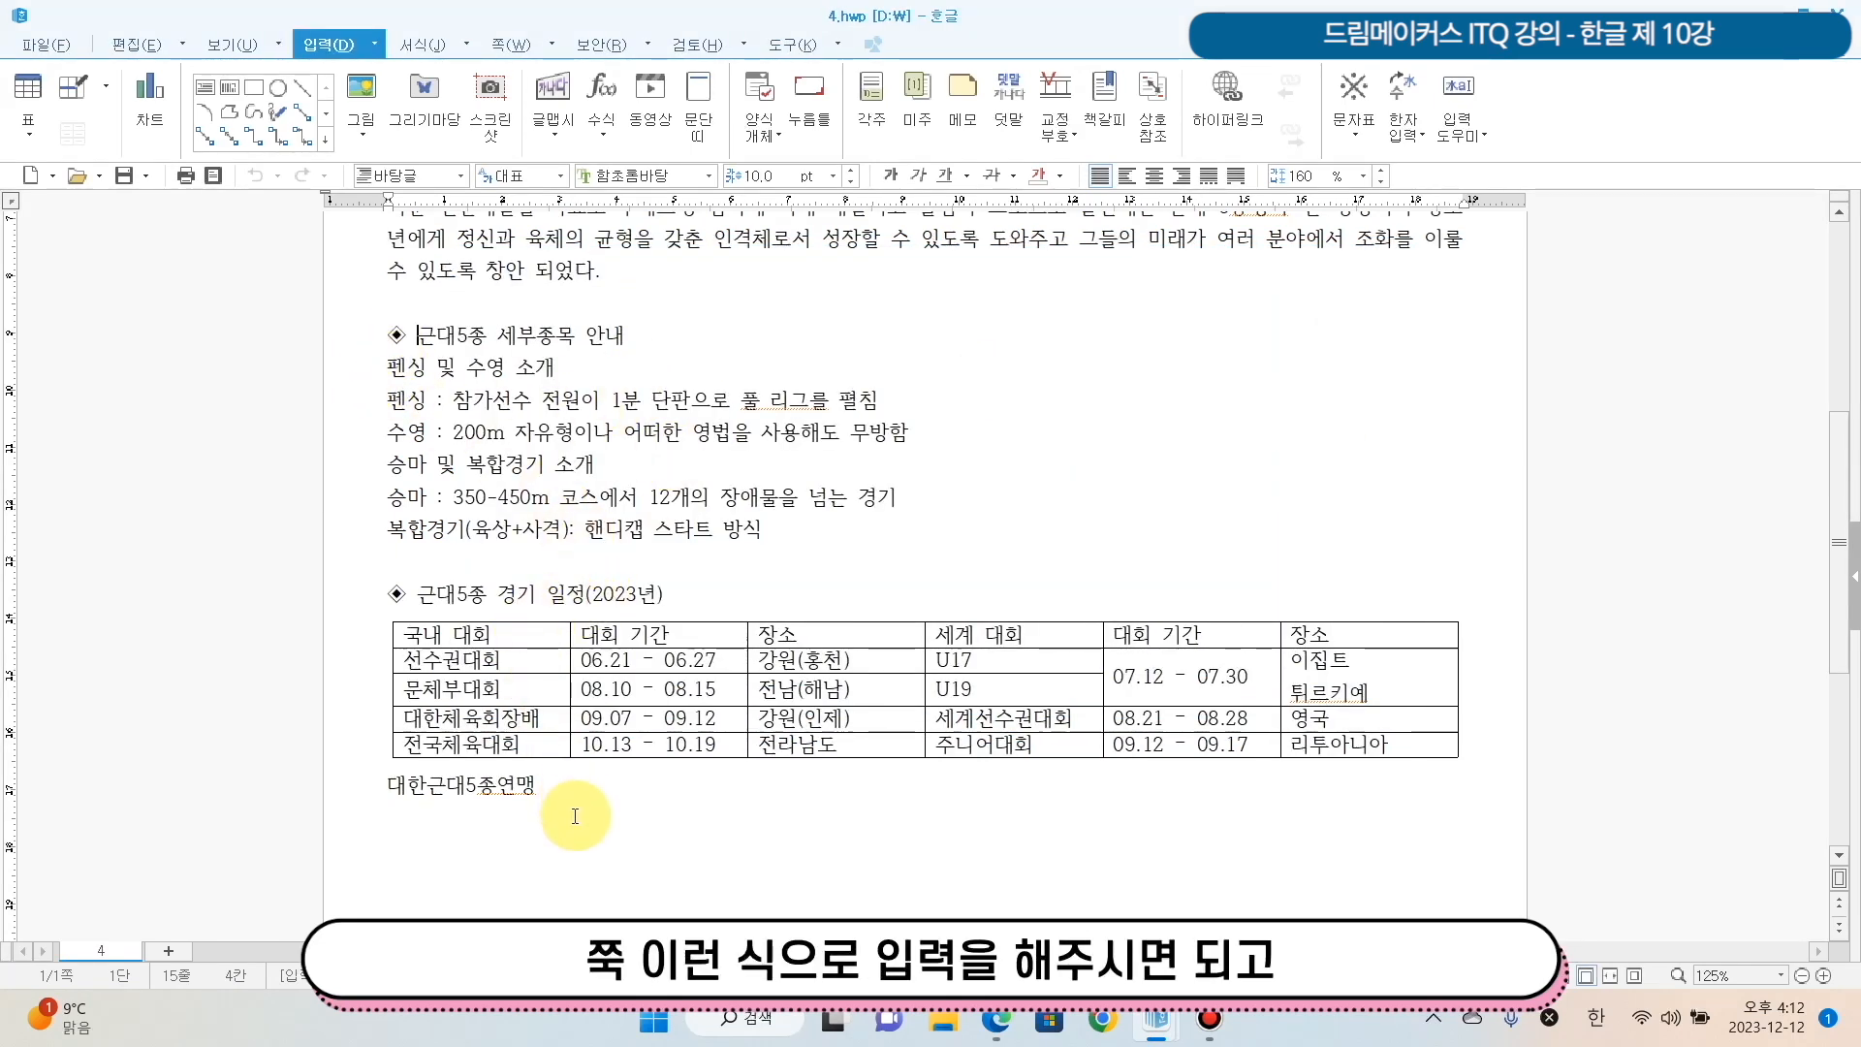
# Try merging the U17, U19 and 세계선수권대회 cells in the 세계 대회 column, and undo the merge.
pyautogui.scroll(-1, 577, 794)
pyautogui.scroll(-1, 620, 790)
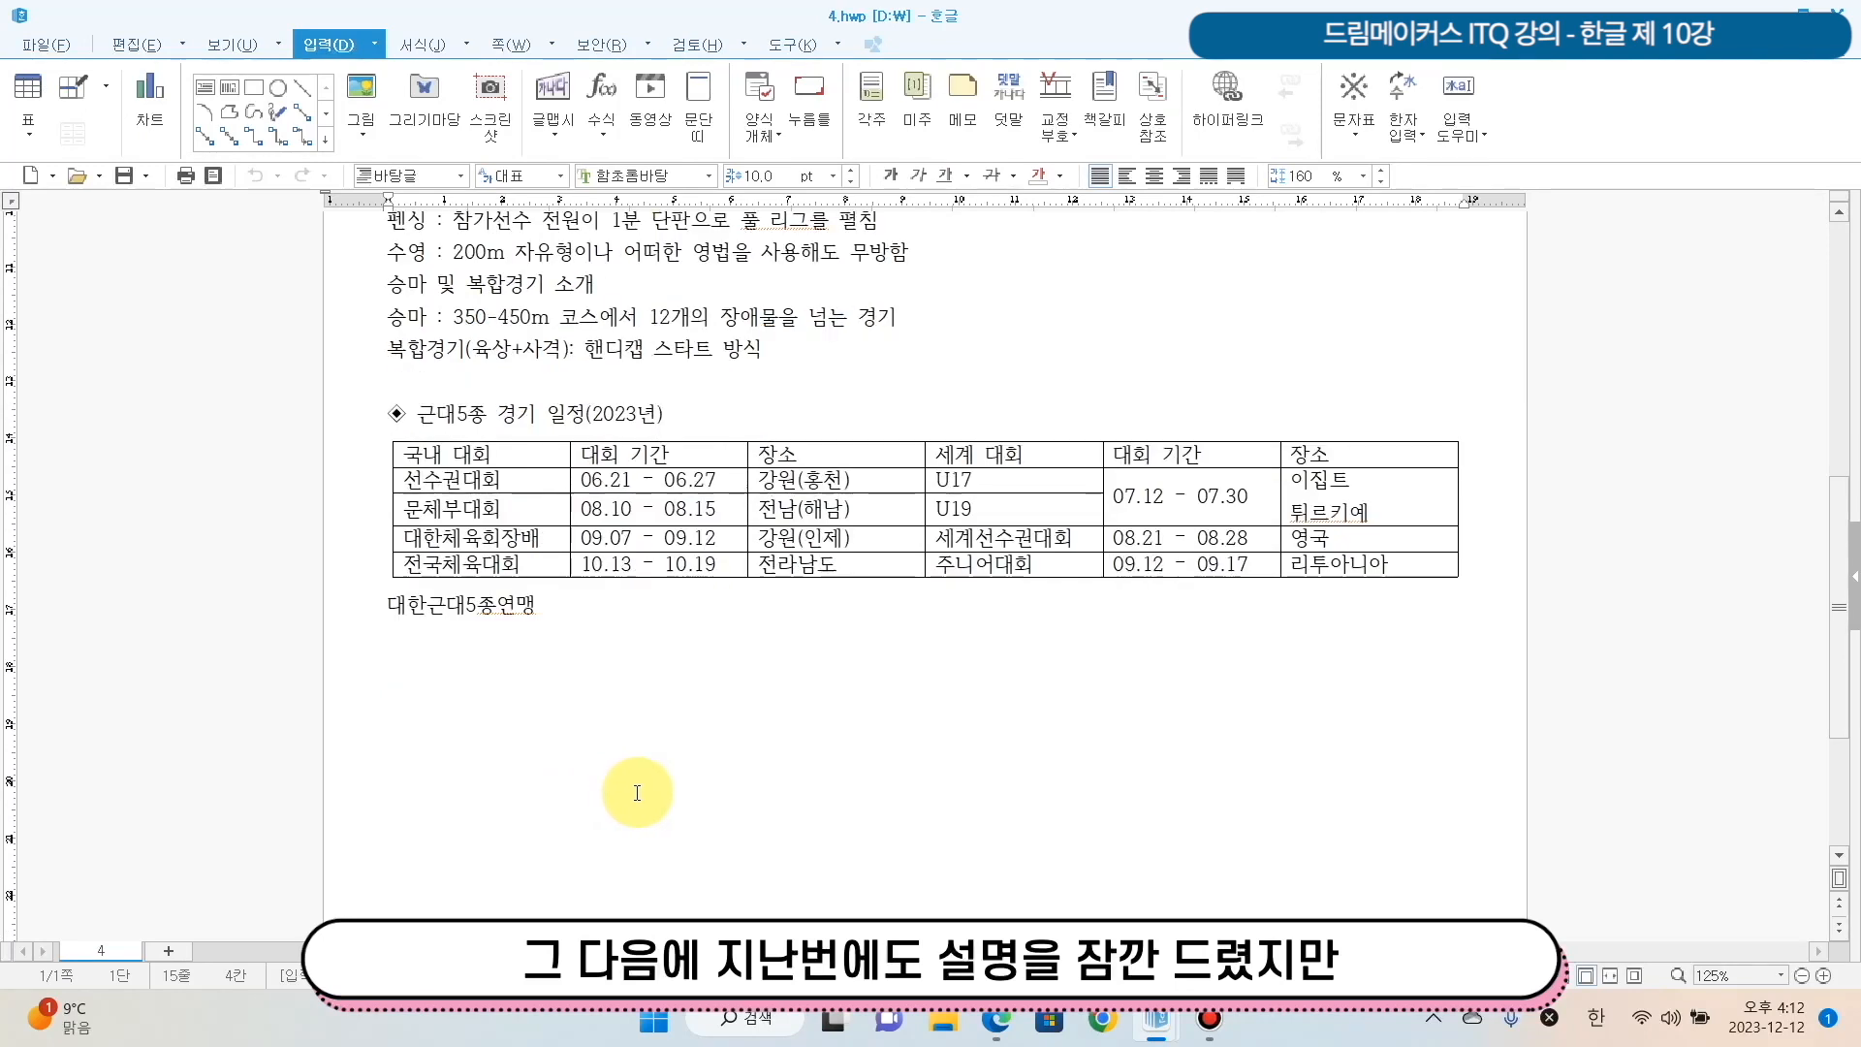
pyautogui.scroll(-3, 758, 662)
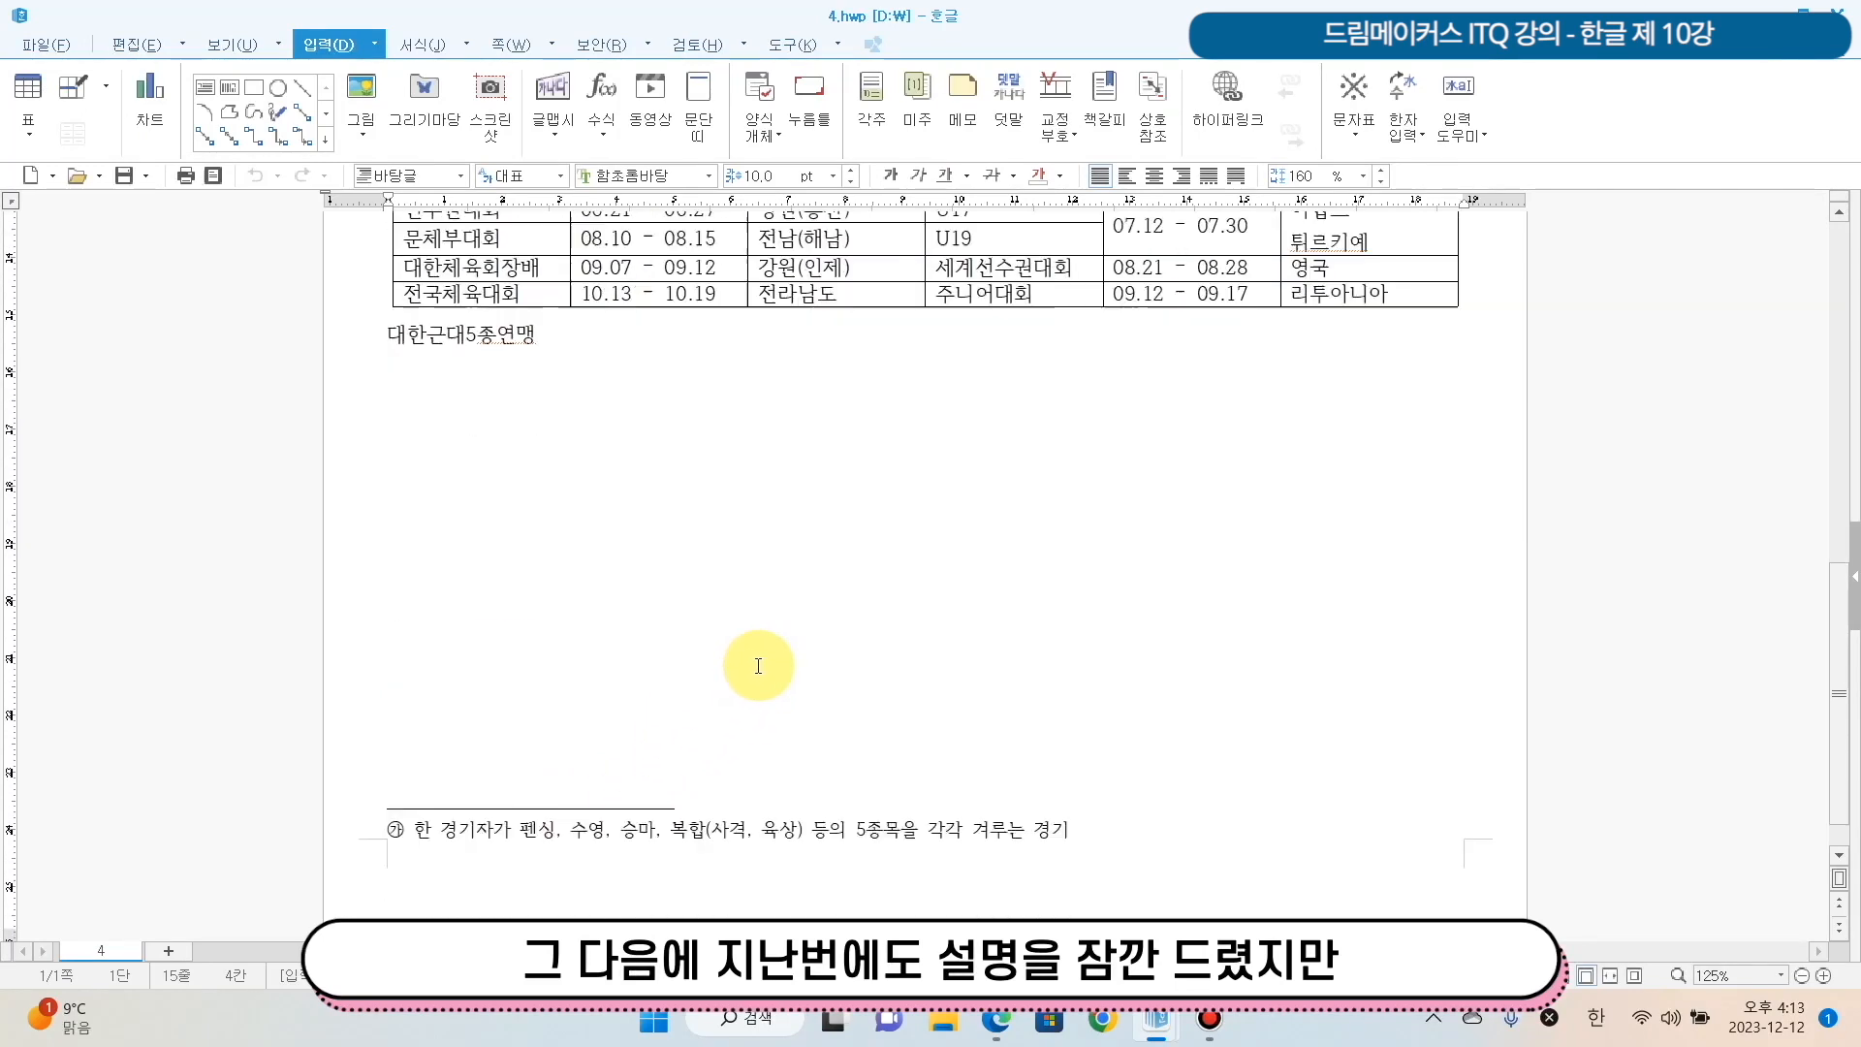
pyautogui.scroll(1, 758, 662)
pyautogui.scroll(1, 758, 662)
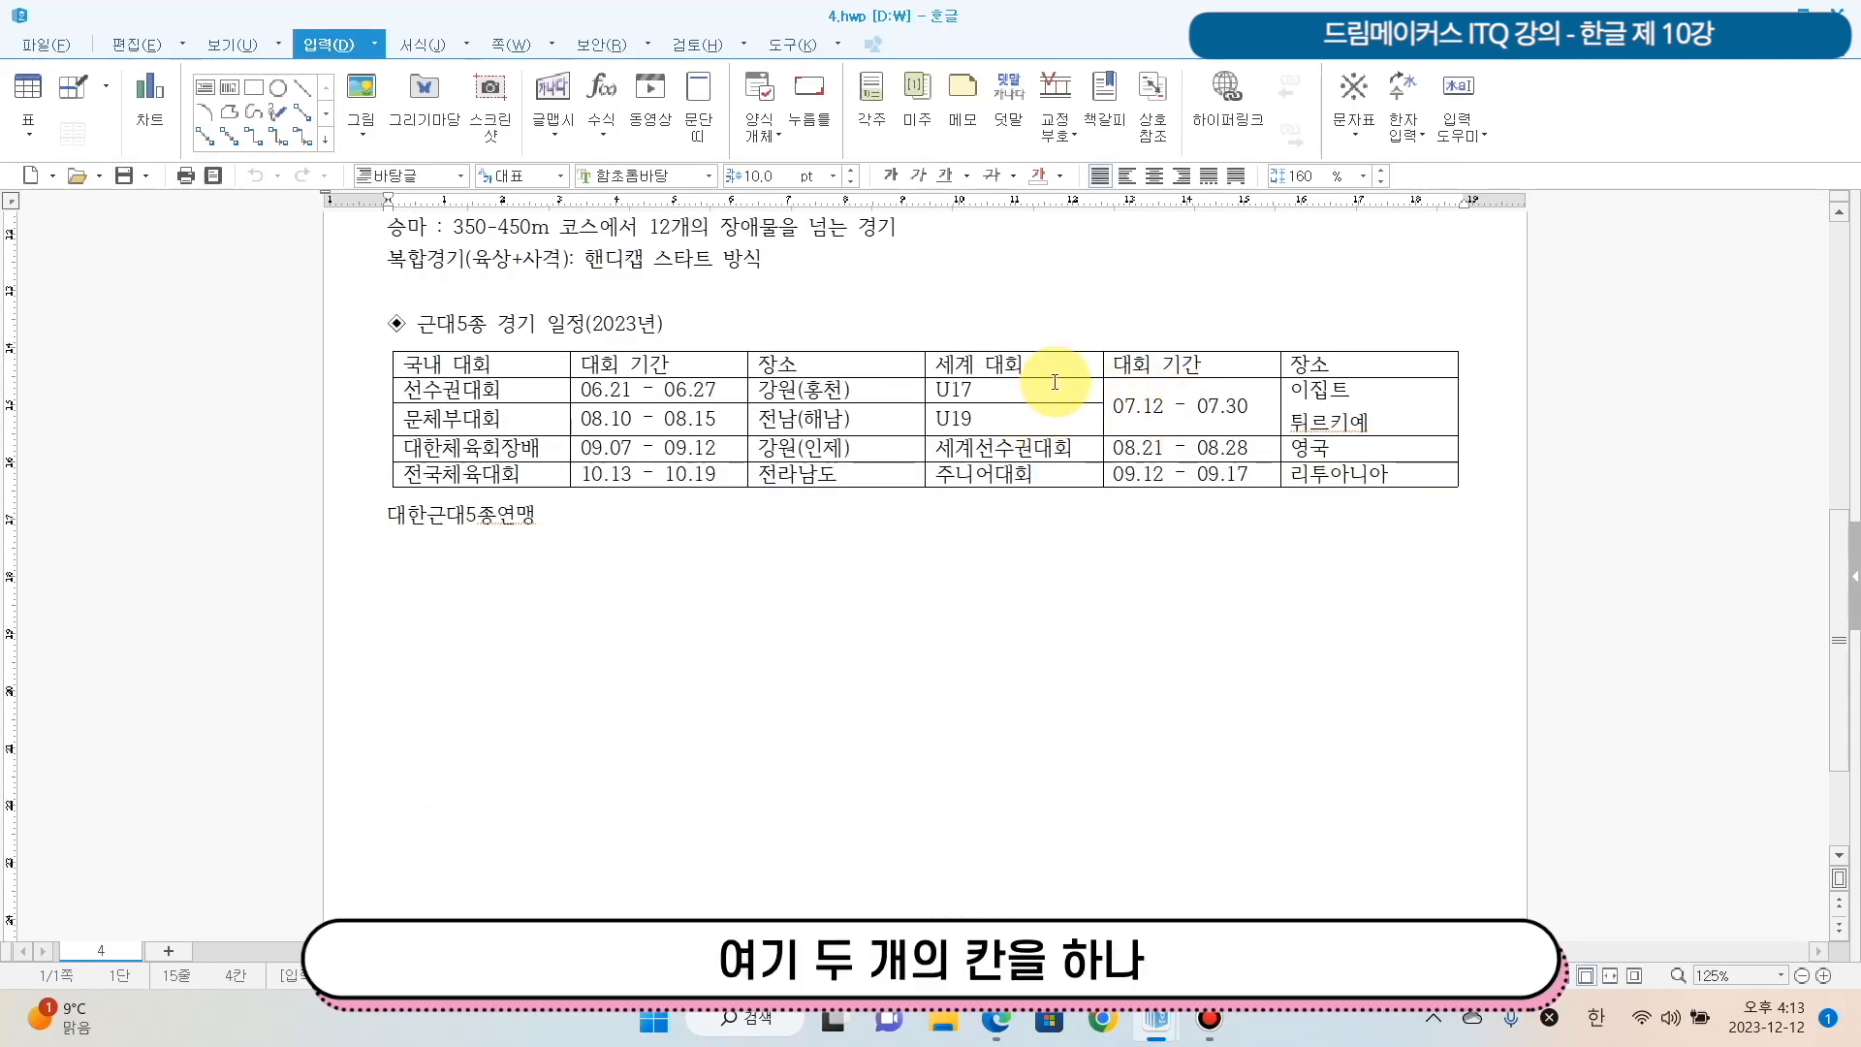
pyautogui.moveTo(1054, 386); pyautogui.dragTo(1053, 420)
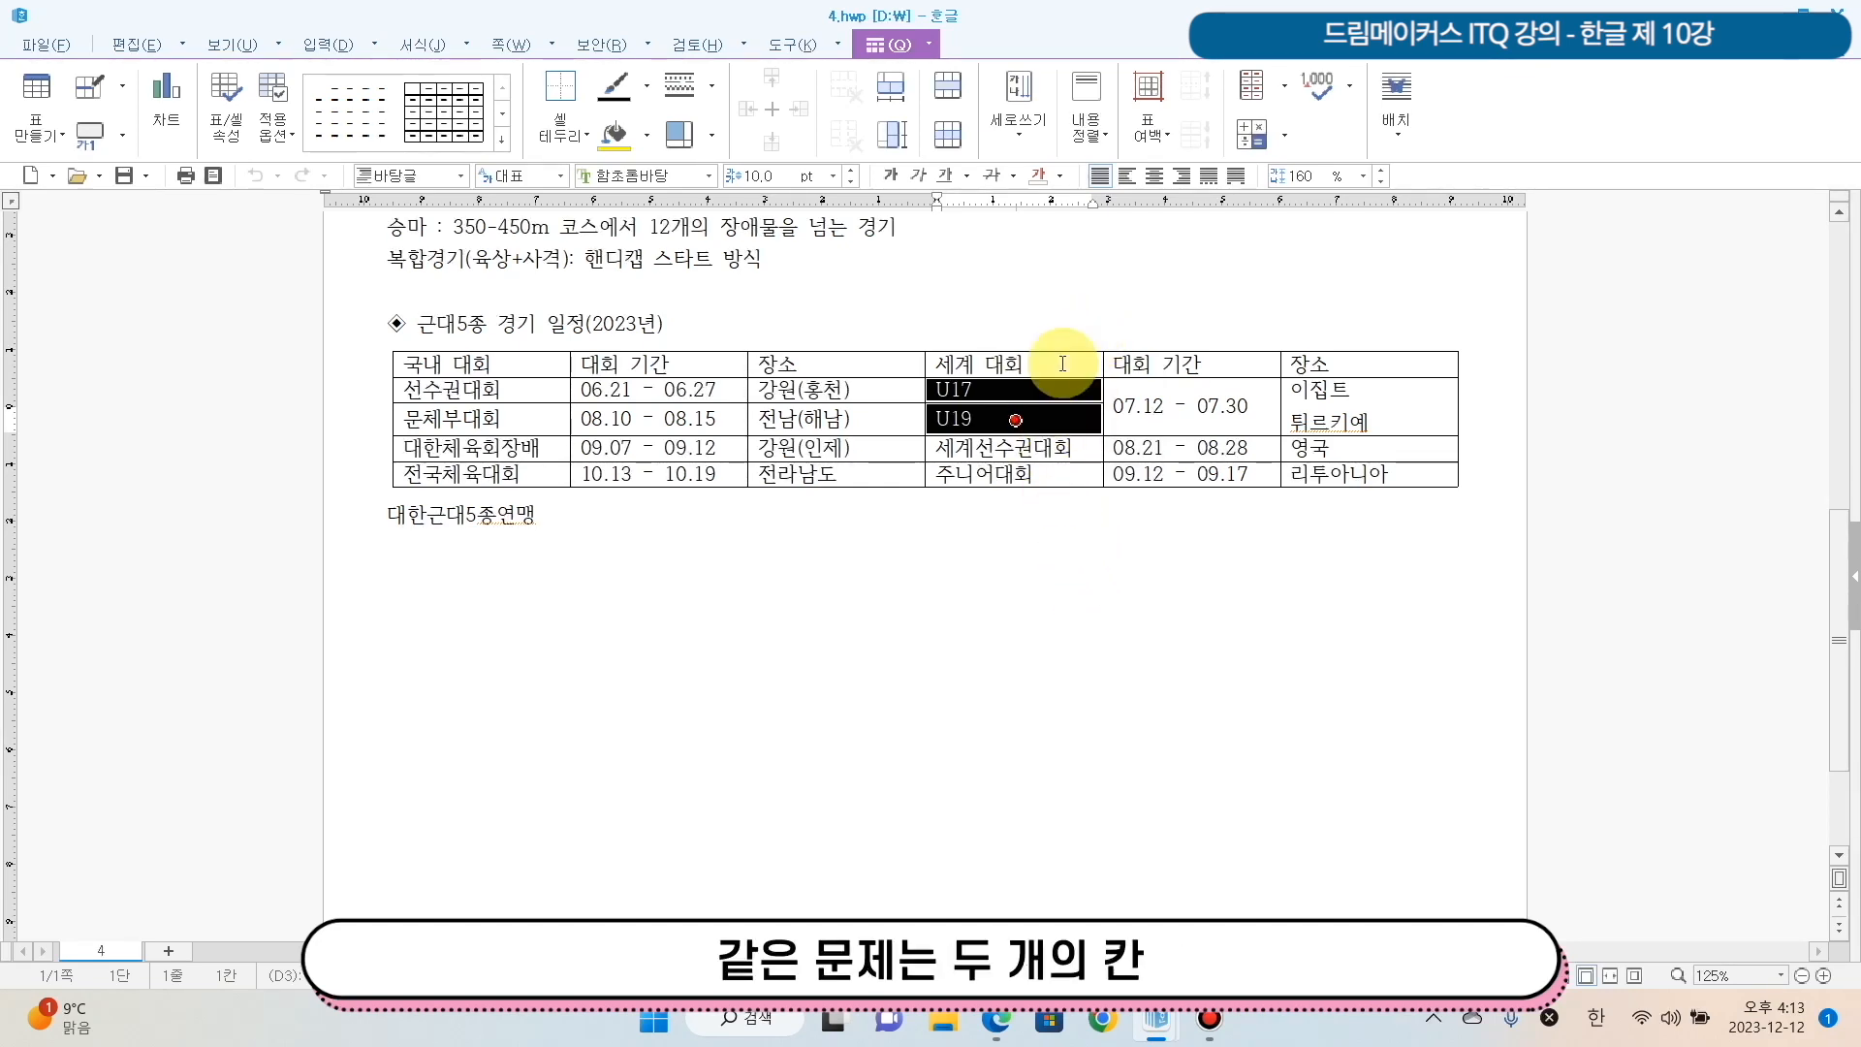
pyautogui.click(1087, 495)
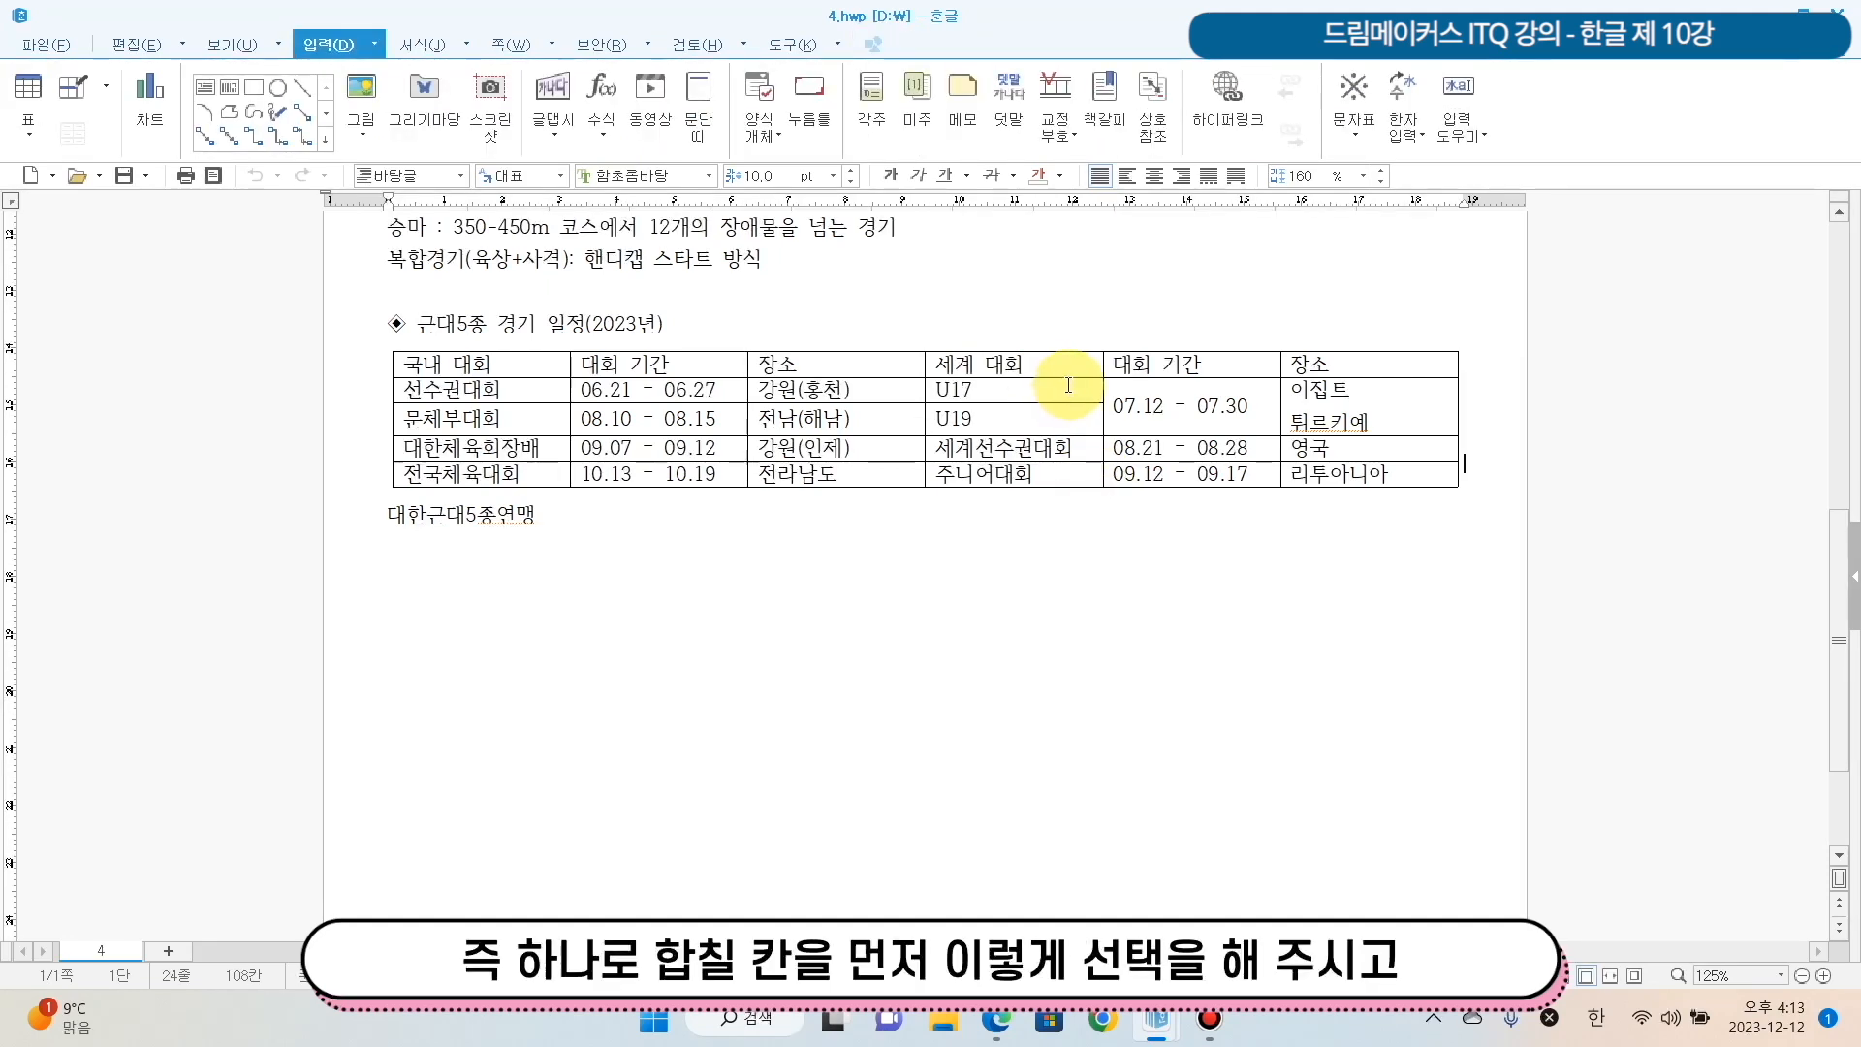
pyautogui.moveTo(1068, 385); pyautogui.dragTo(1015, 449)
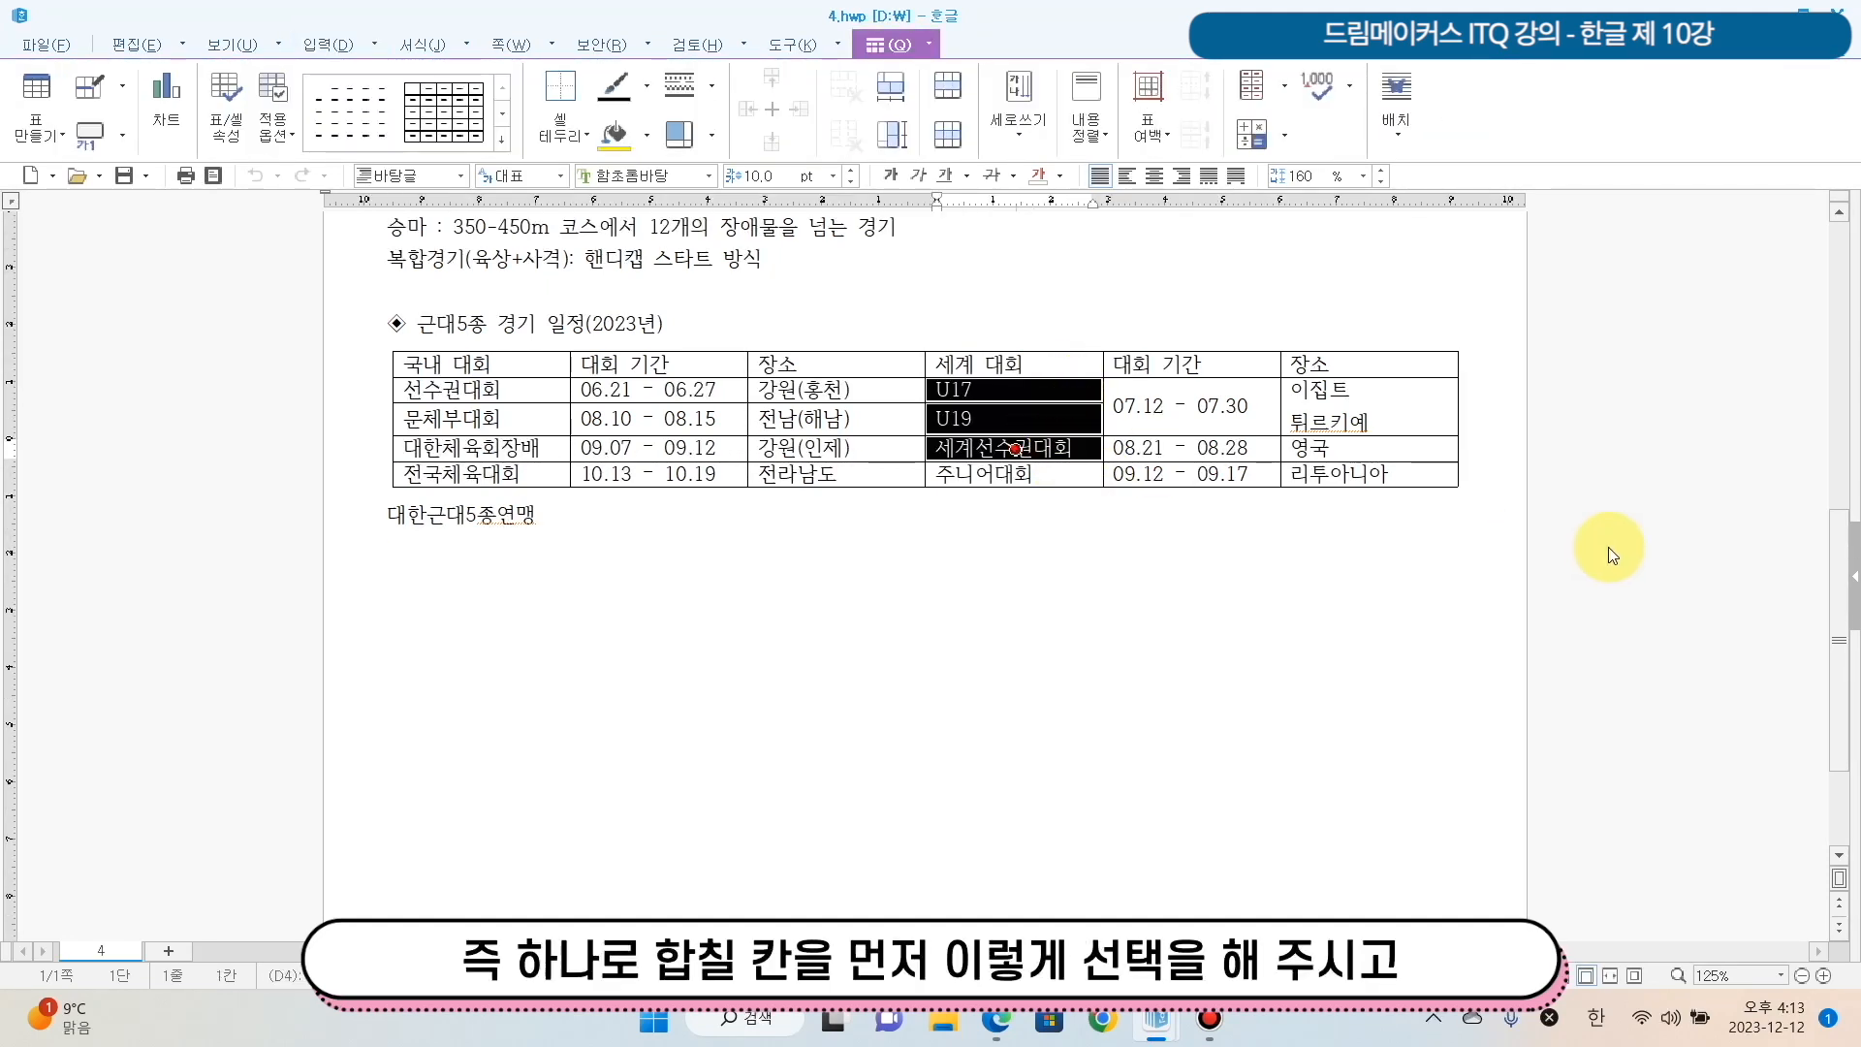
pyautogui.rightClick(1032, 411)
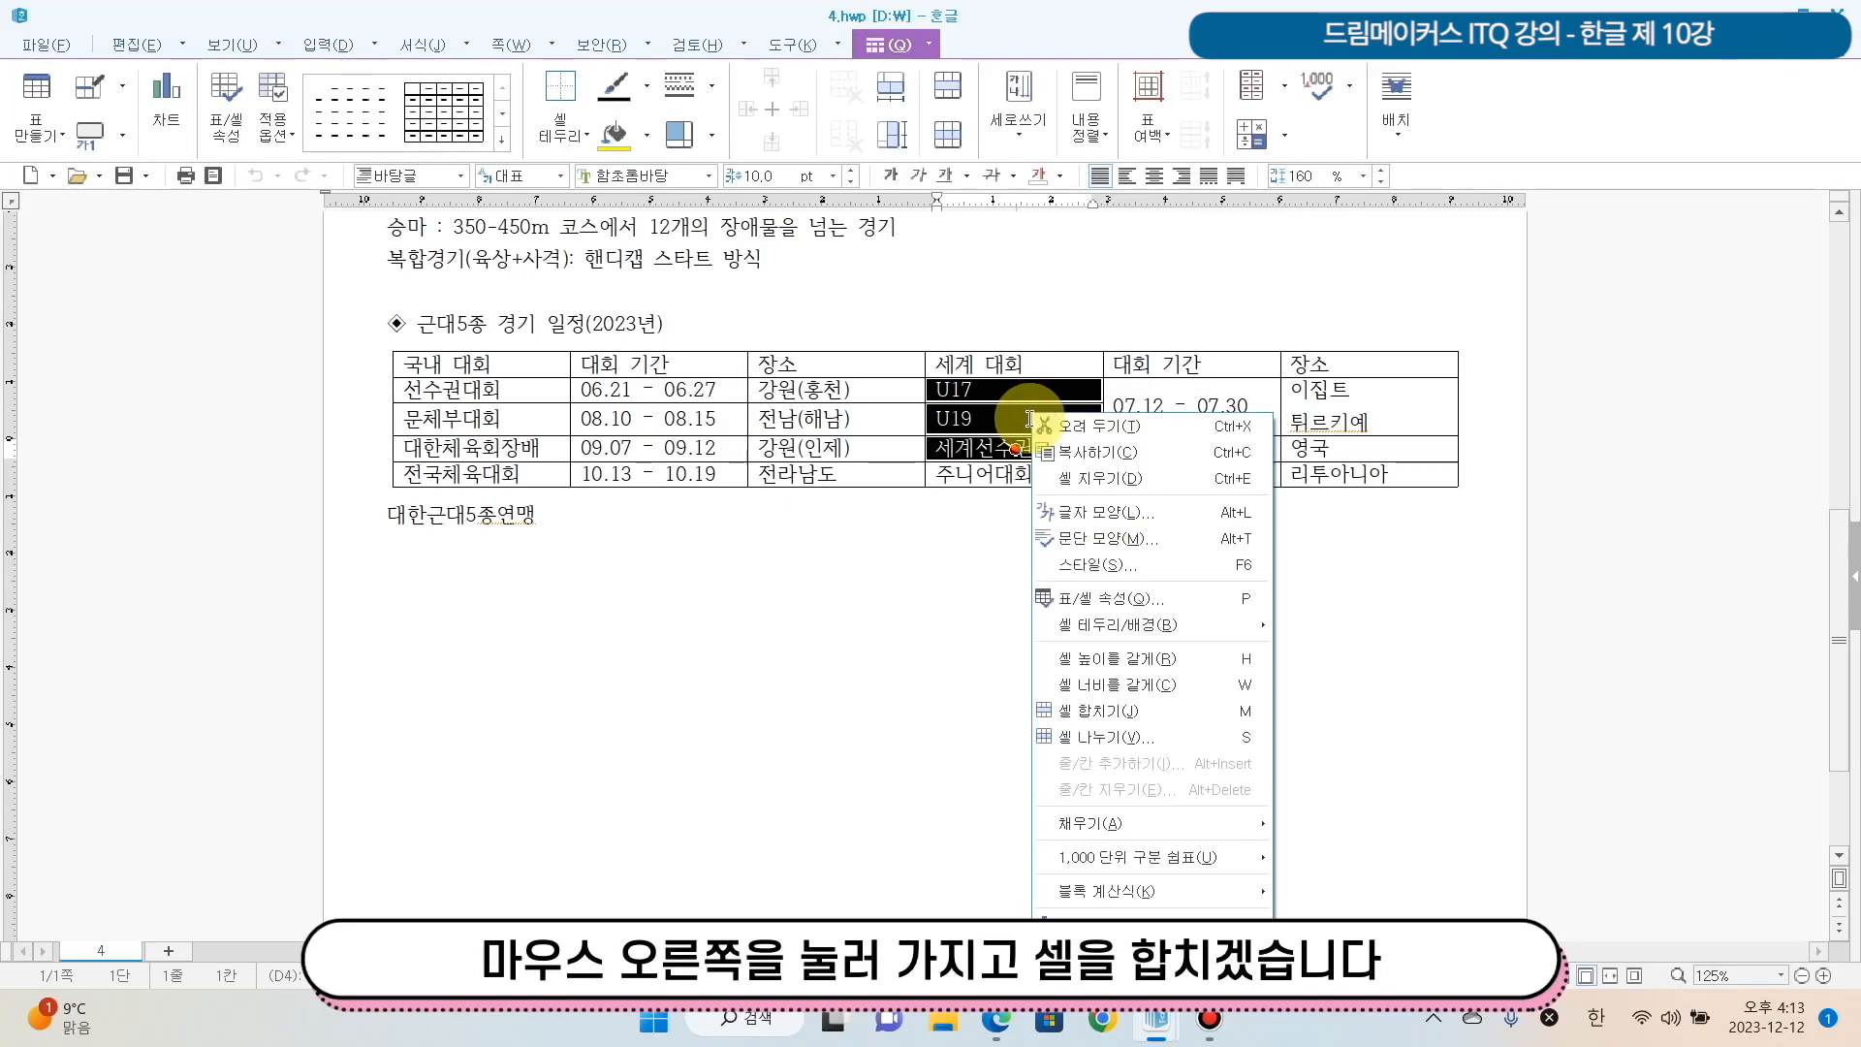
pyautogui.click(1163, 715)
pyautogui.hotkey('ctrl', 'z')
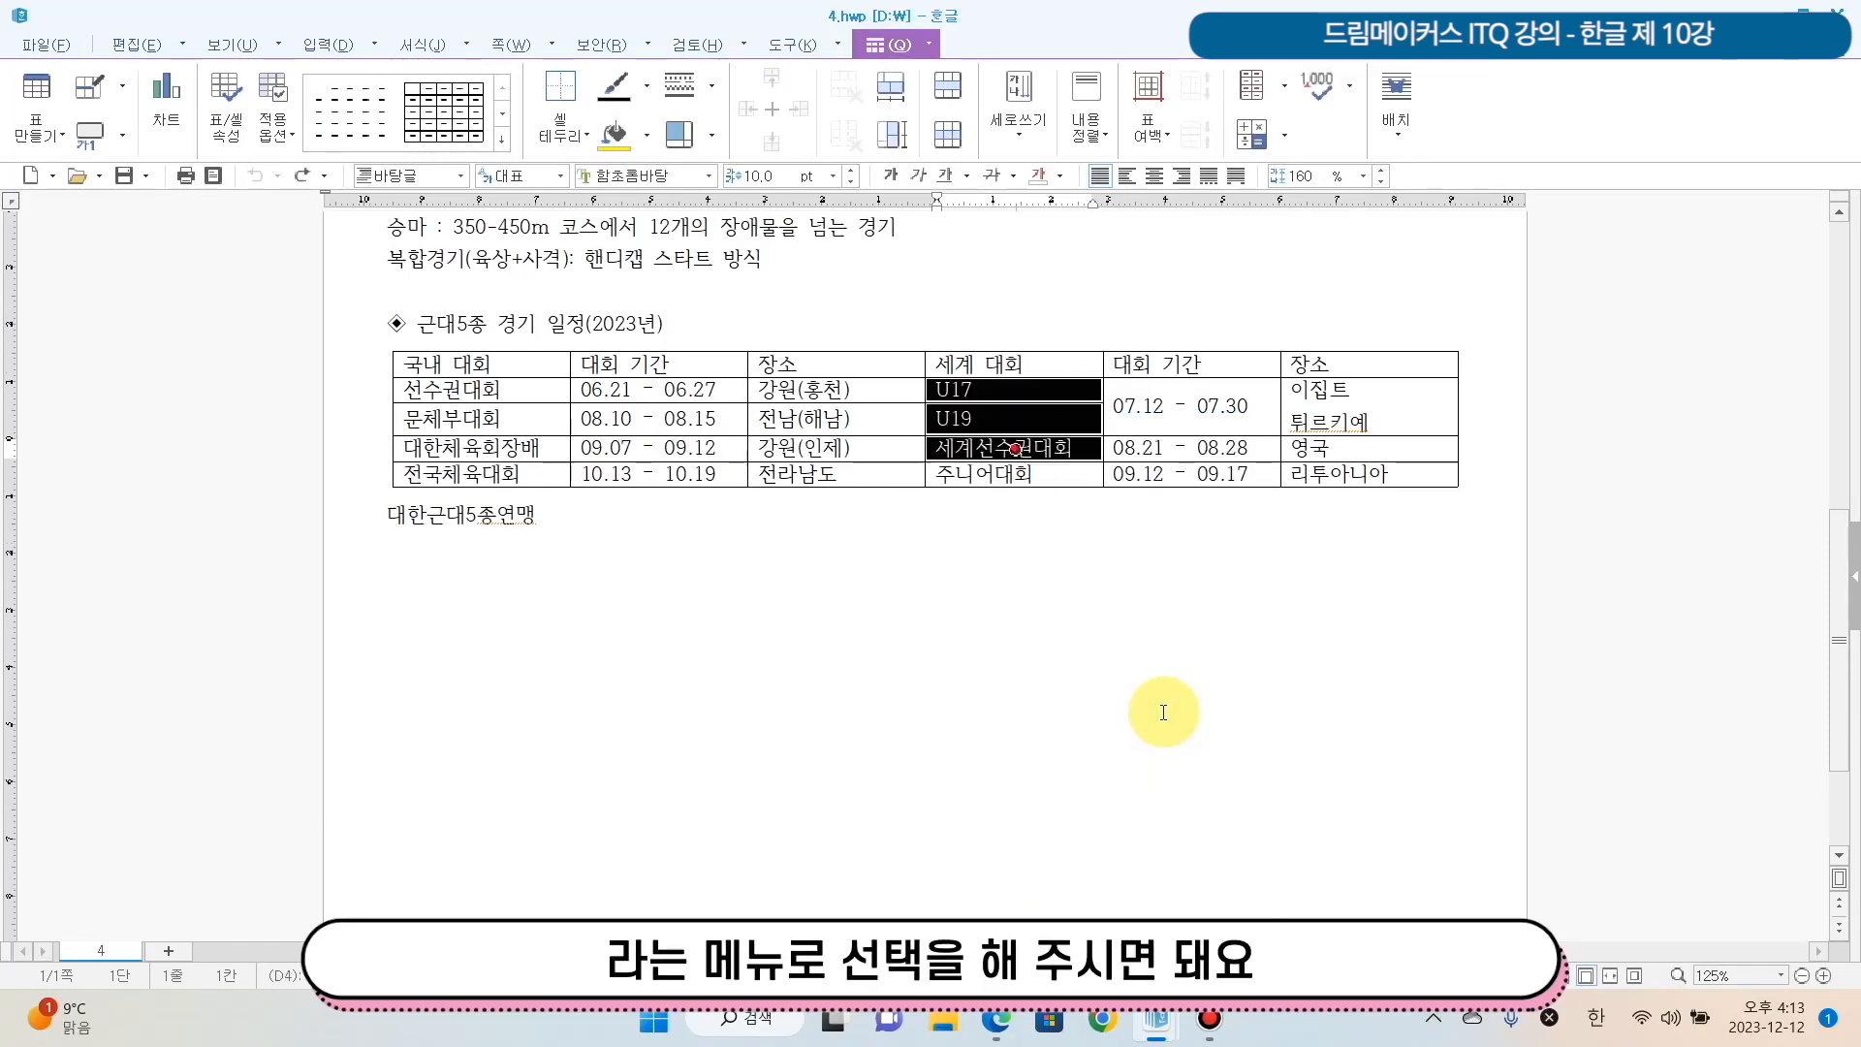
pyautogui.rightClick(1062, 424)
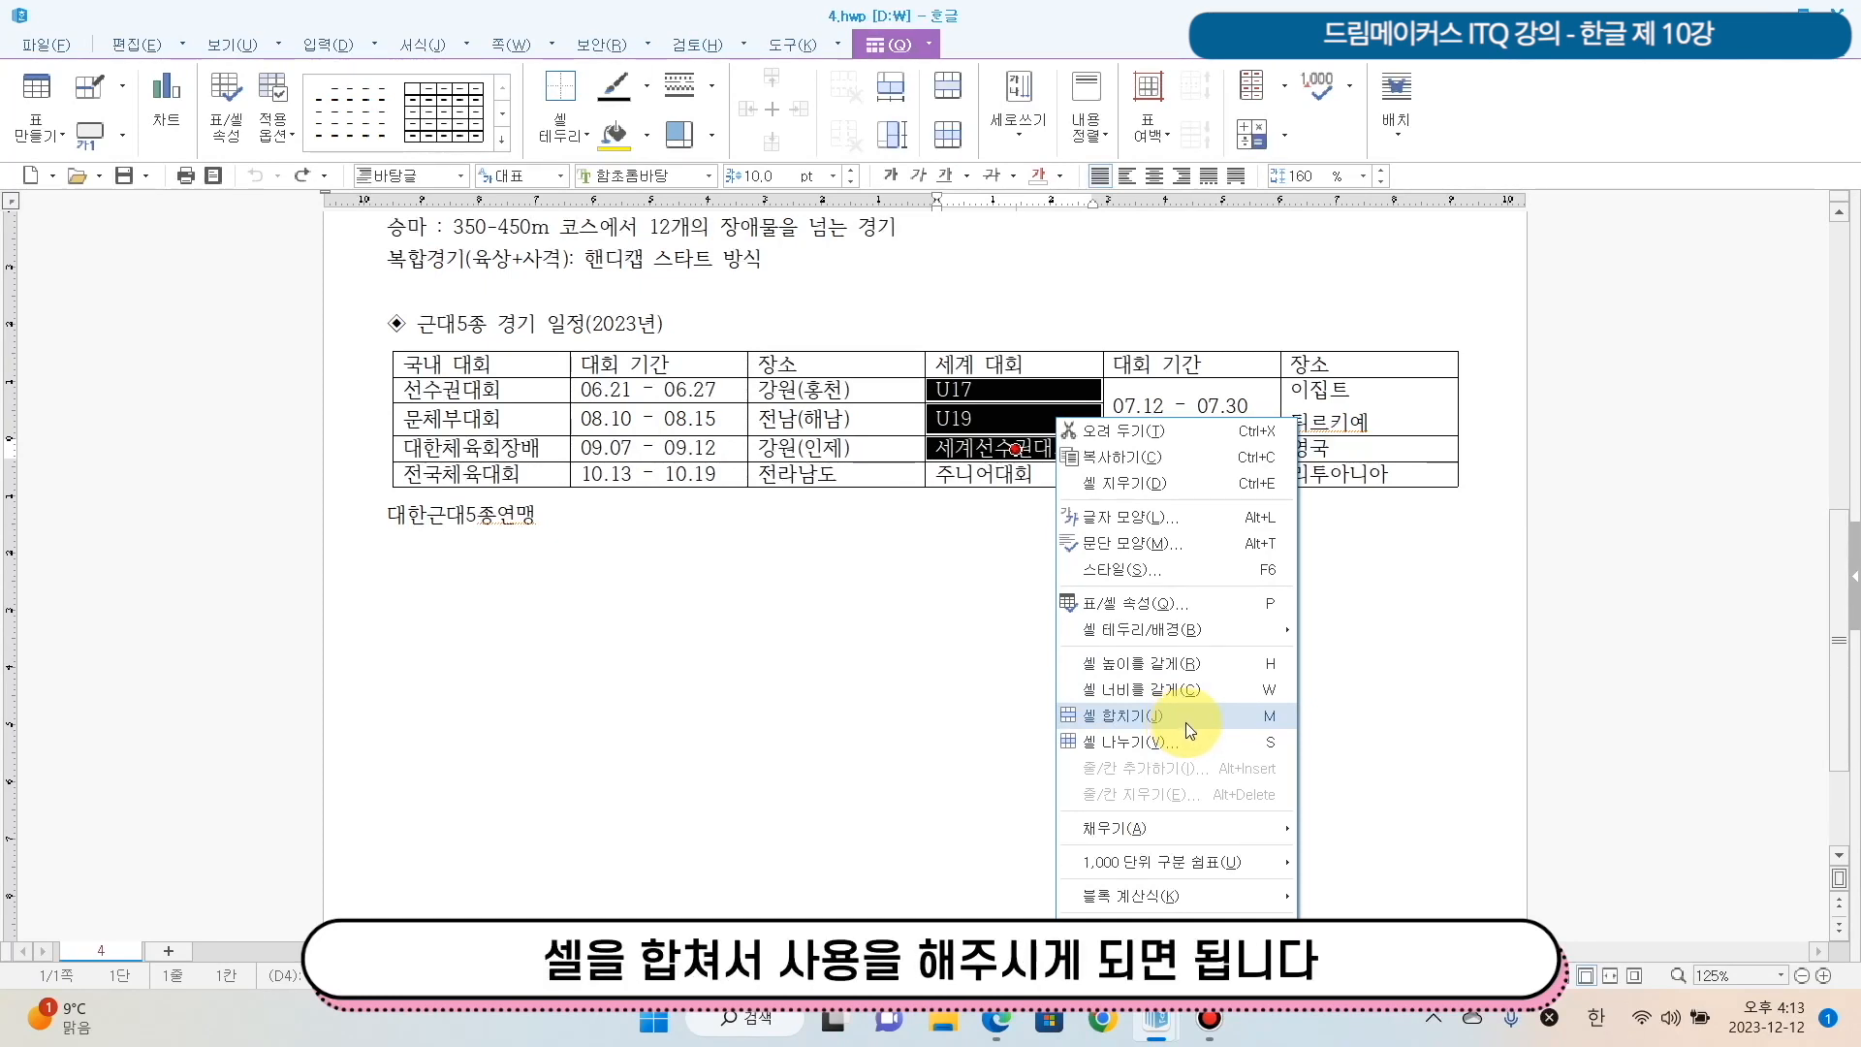
# Check the table creation settings of 5 rows, 6 columns and 글자처럼 취급 below the last line, and cancel without creating a table.
pyautogui.click(788, 642)
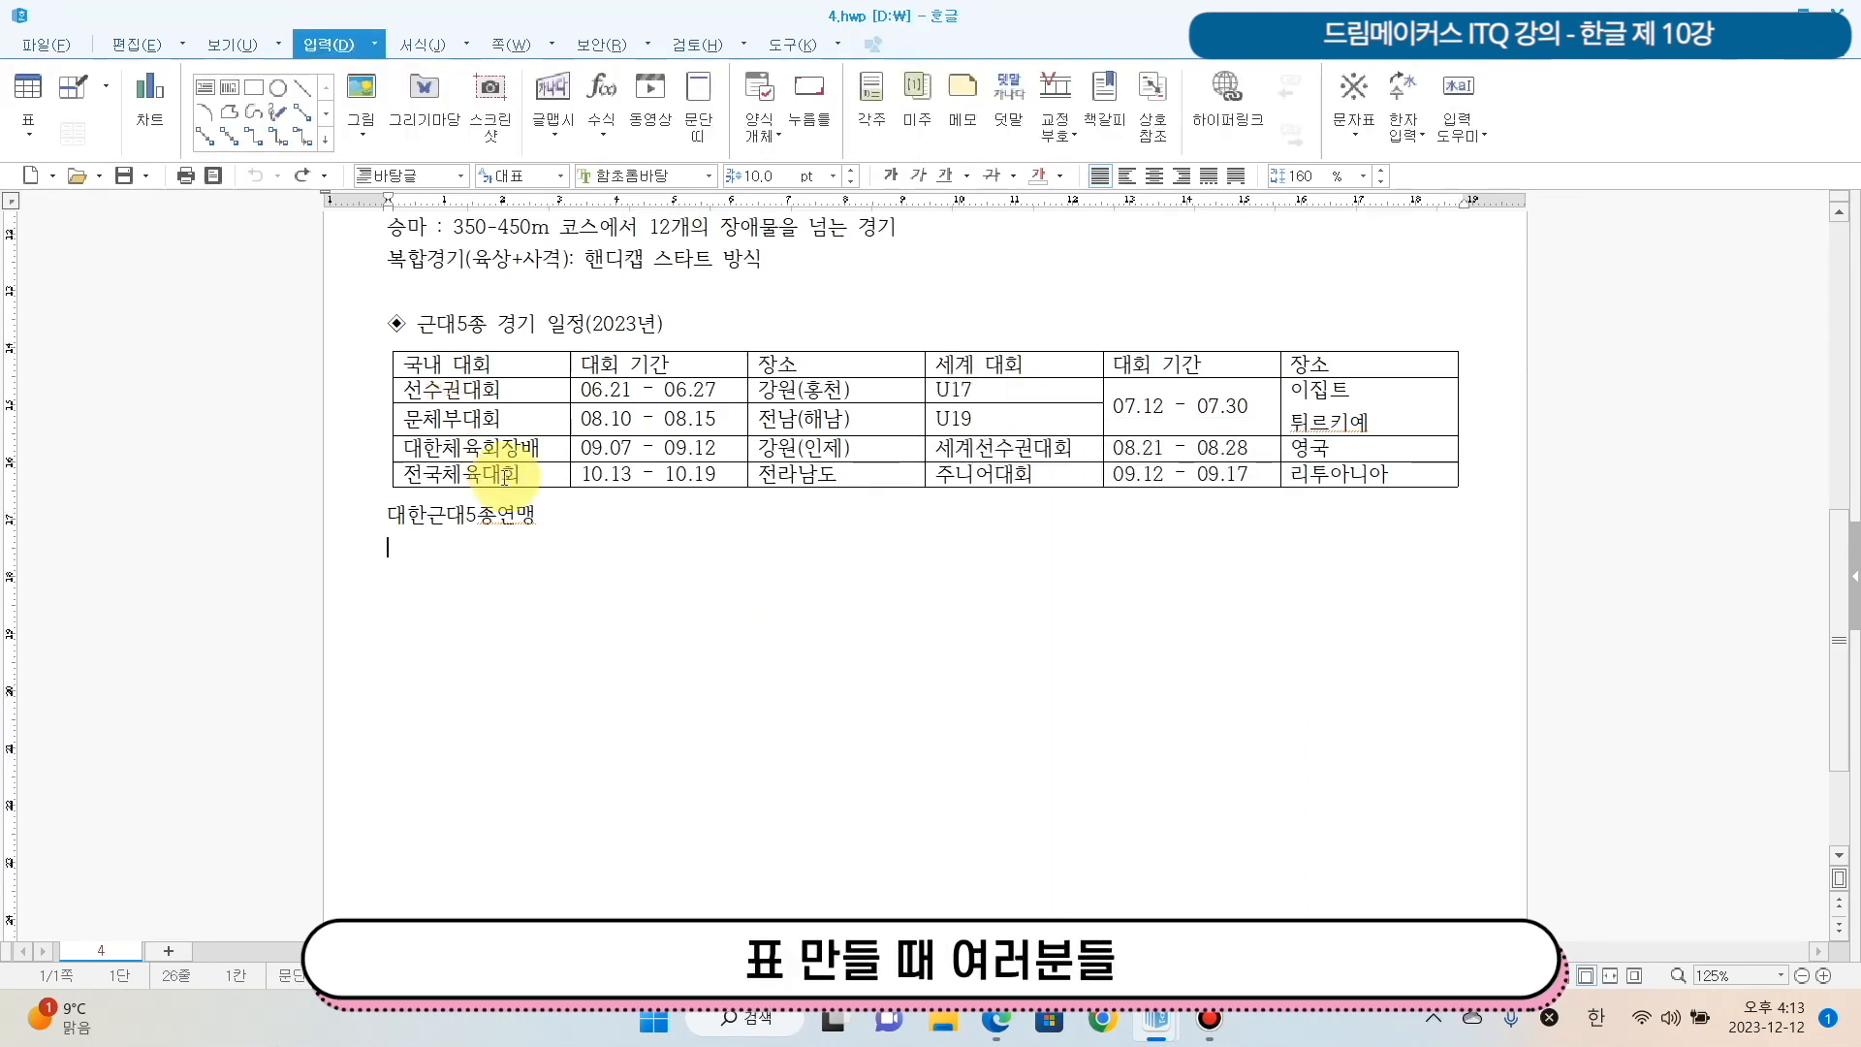
pyautogui.click(27, 90)
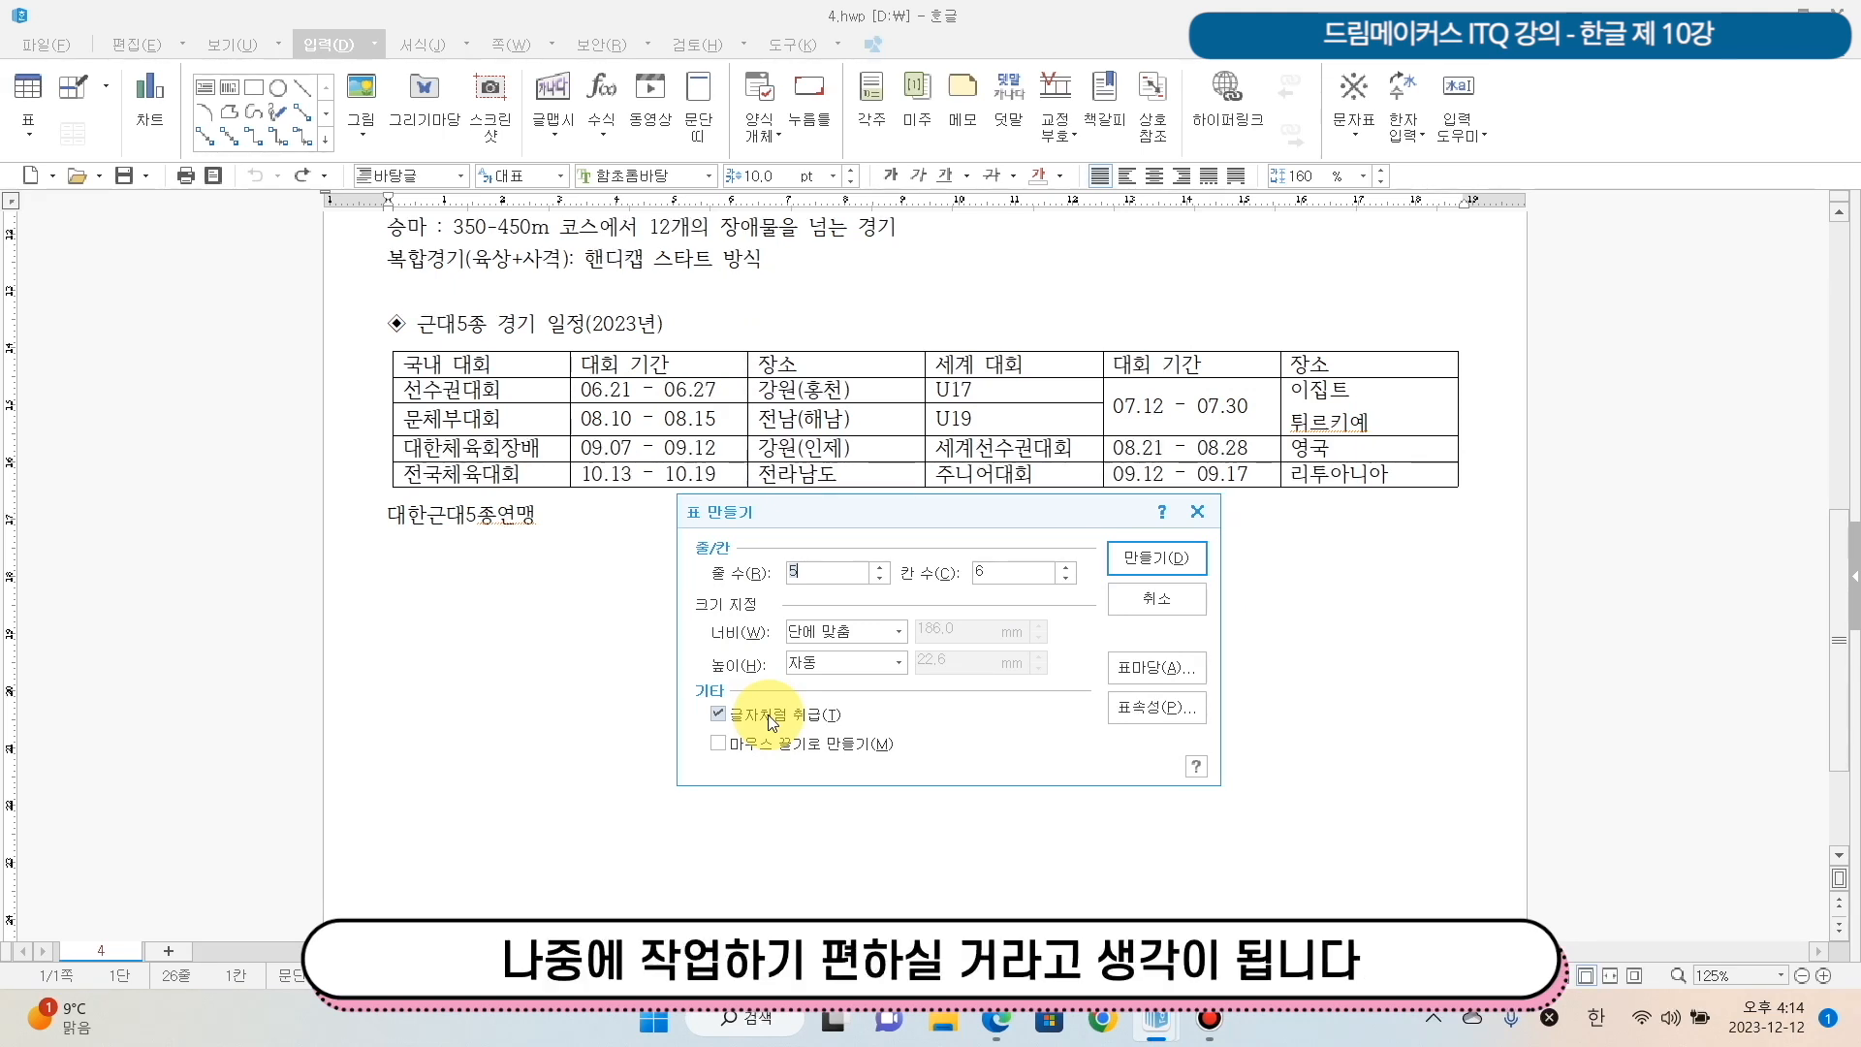
pyautogui.click(1148, 596)
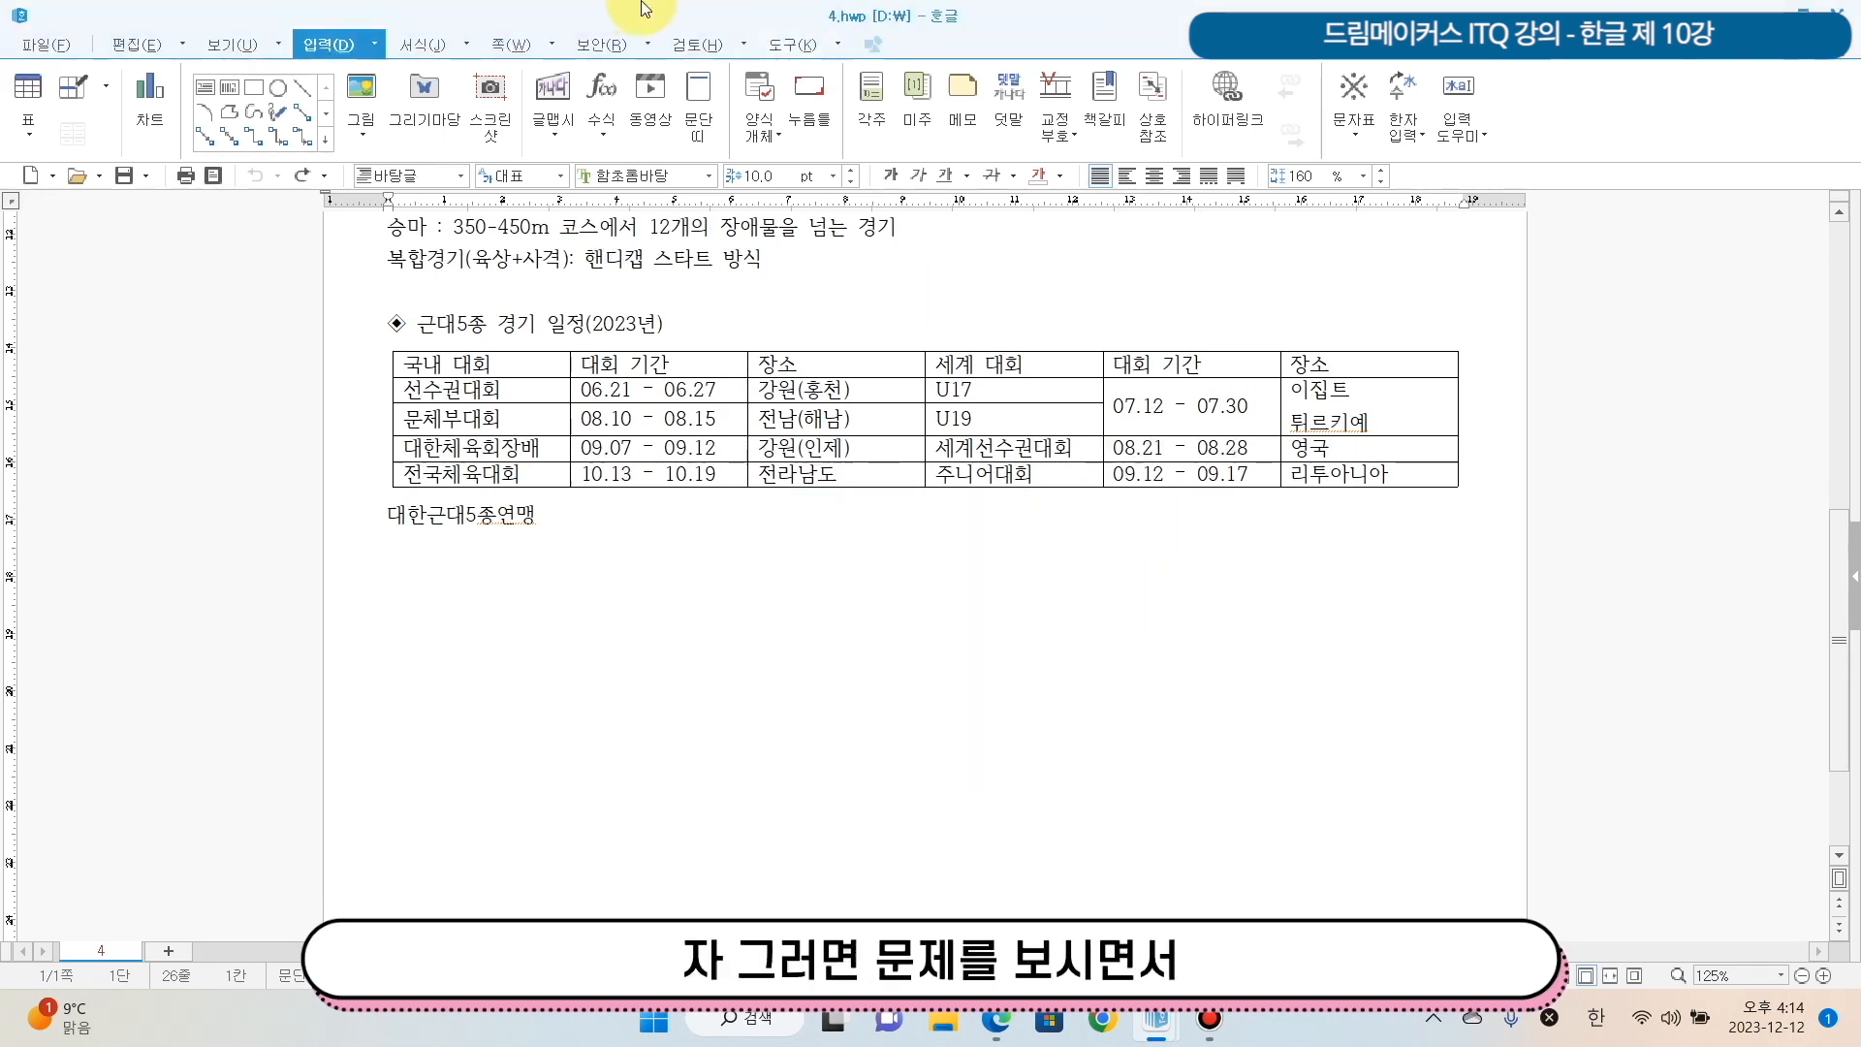
# Restore the document window to its smaller size and place it beside the exam PDF, showing the 근대5종 세부종목 안내 section.
pyautogui.doubleClick(647, 19)
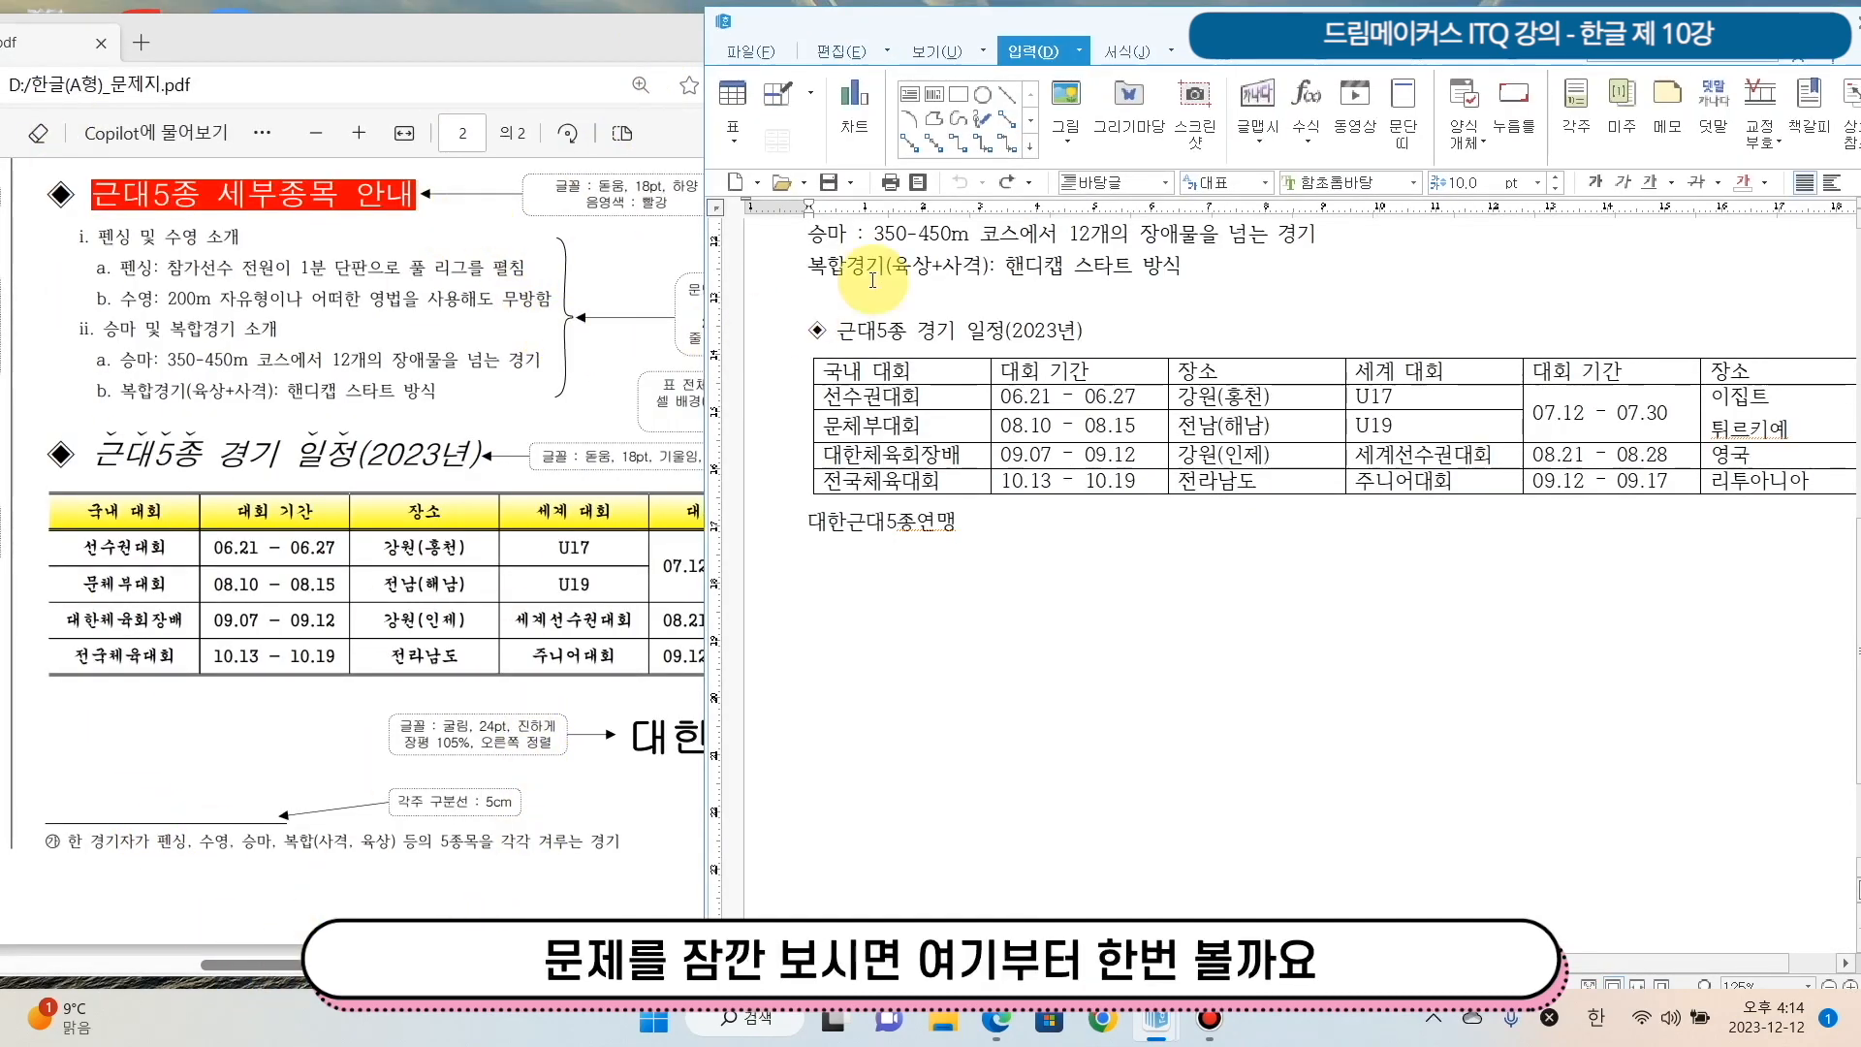
pyautogui.moveTo(878, 17); pyautogui.dragTo(892, 20)
pyautogui.scroll(5, 858, 388)
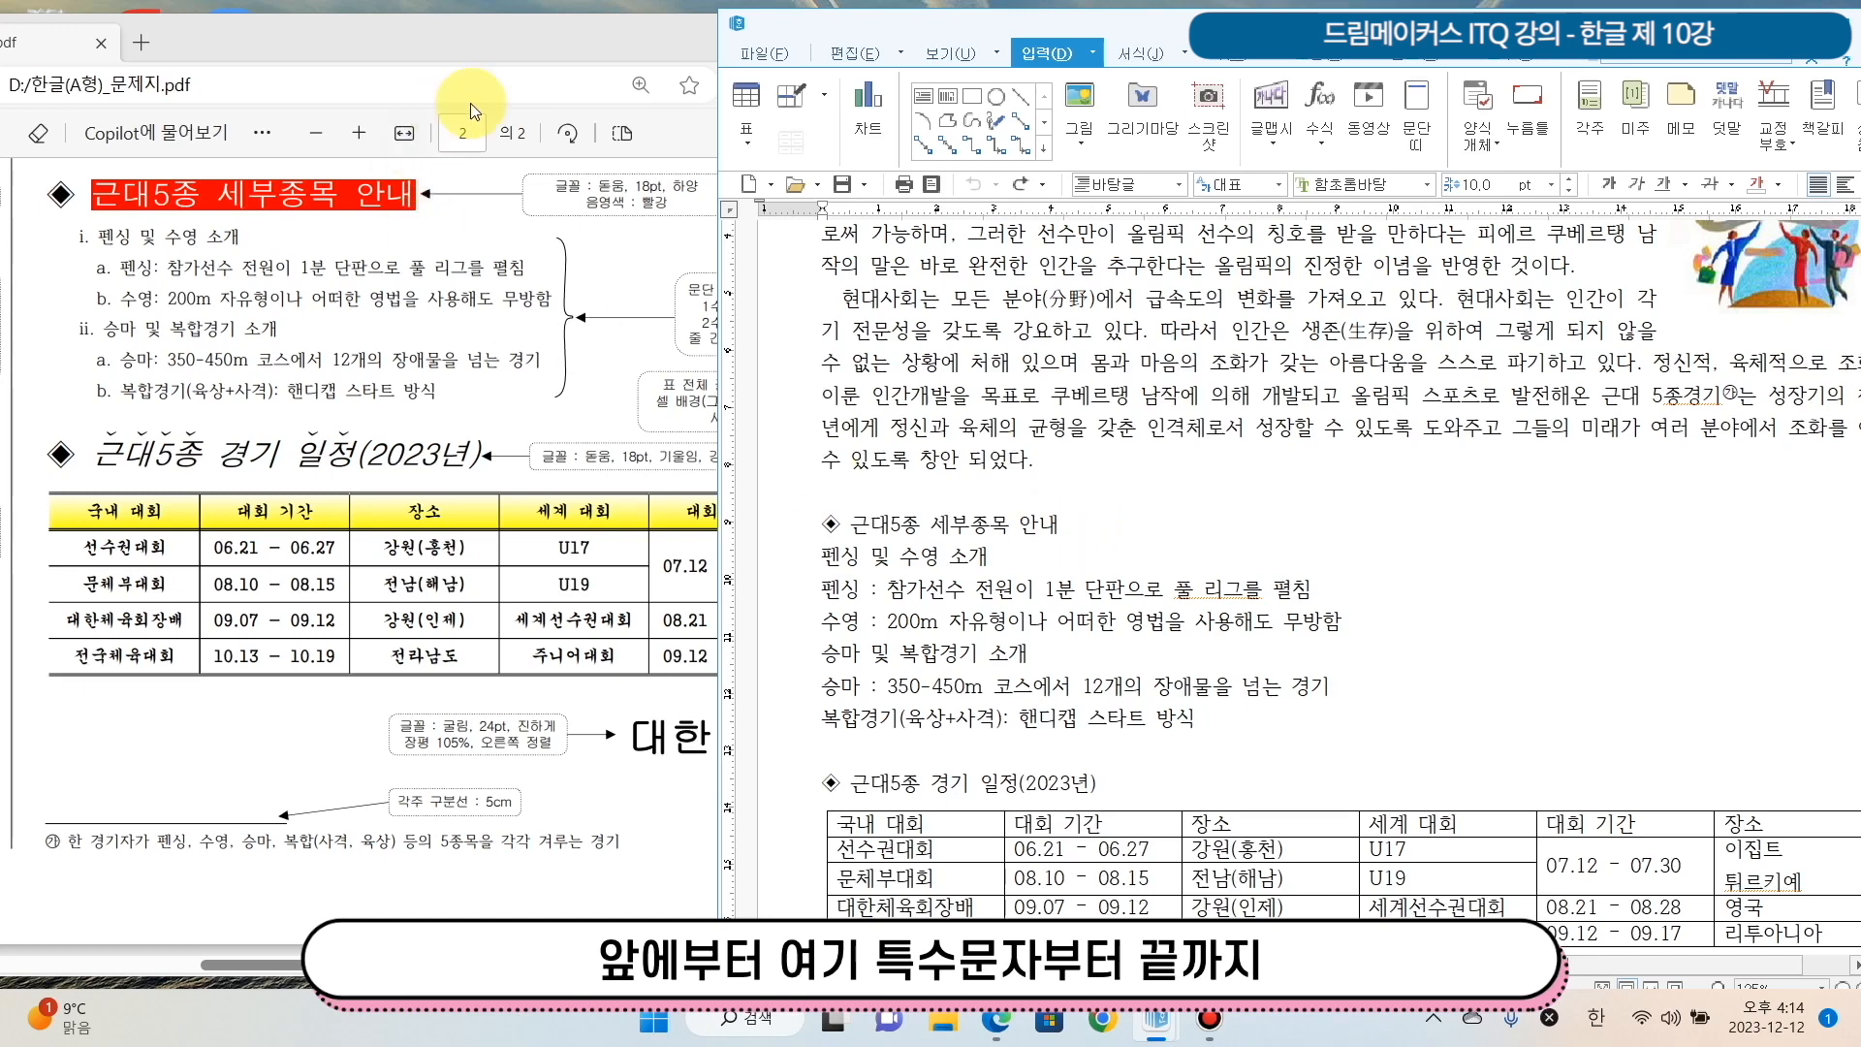
pyautogui.moveTo(858, 26); pyautogui.dragTo(885, 27)
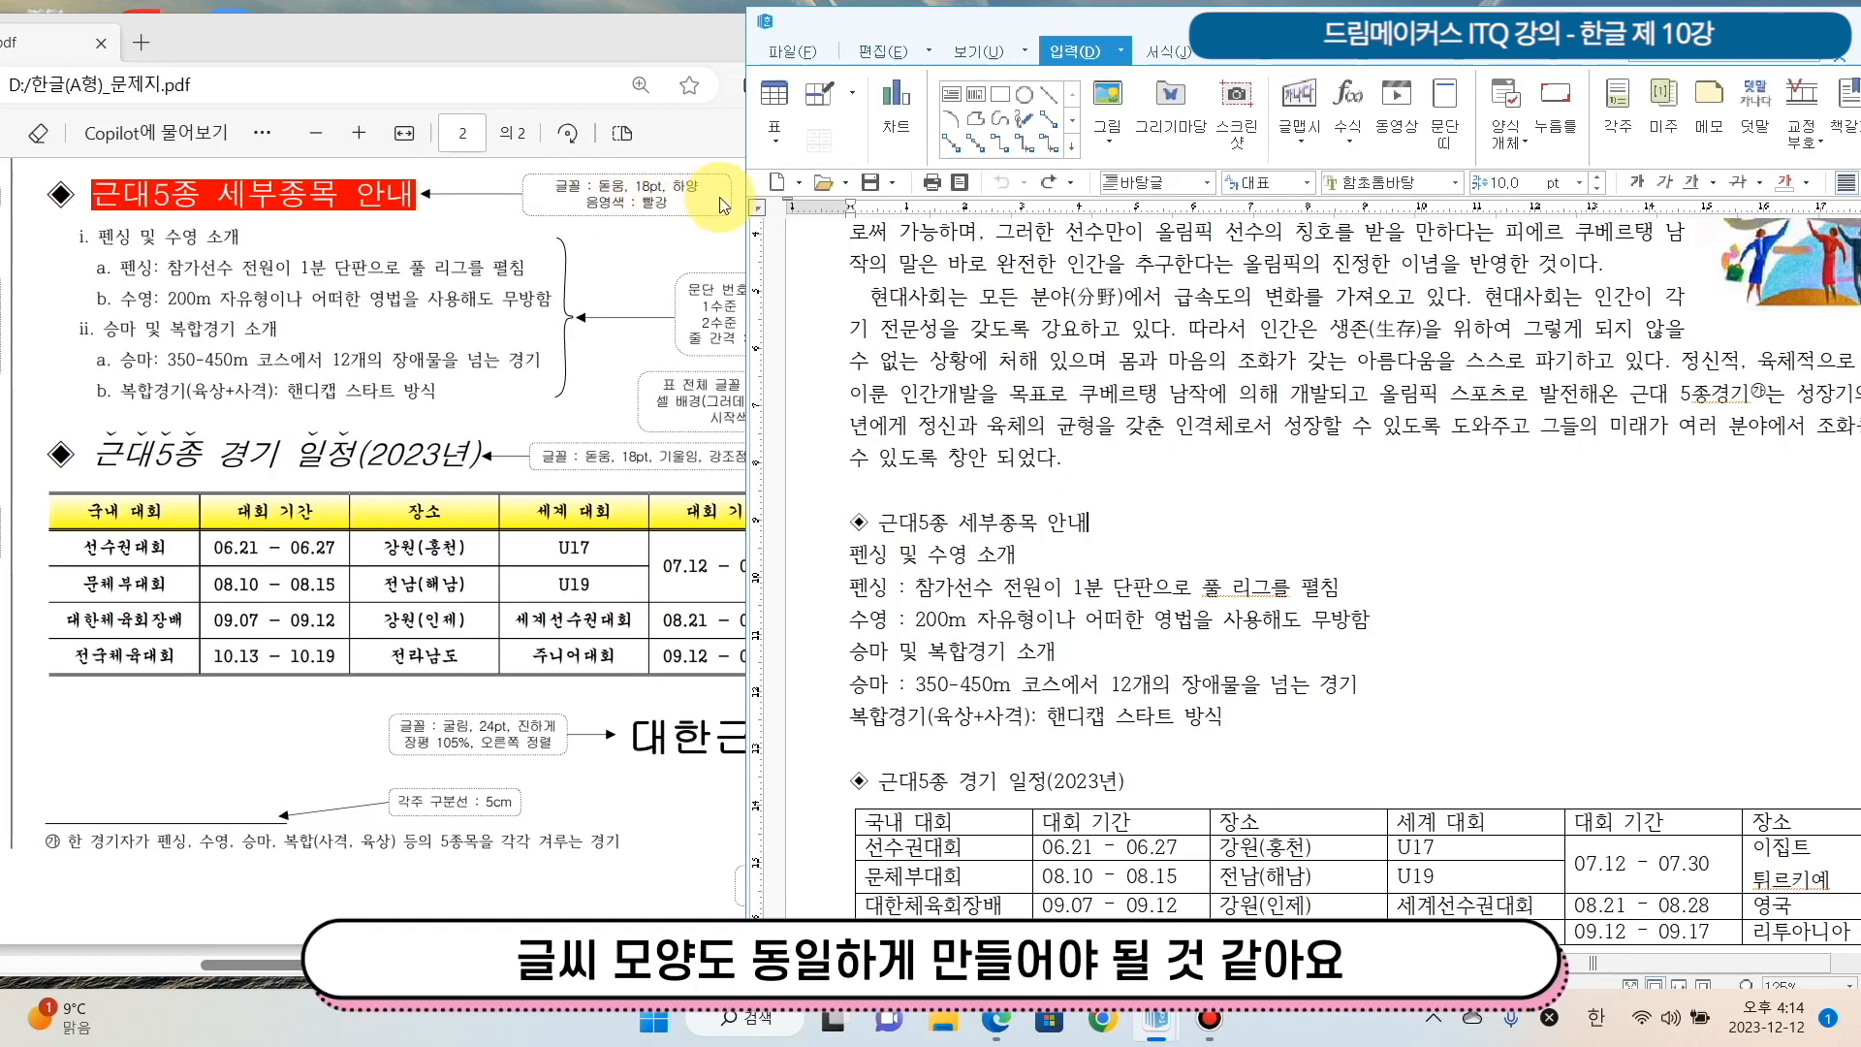
# Set the whole ◈ 근대5종 세부종목 안내 heading line to the 돋움 font at 18 pt.
pyautogui.click(853, 497)
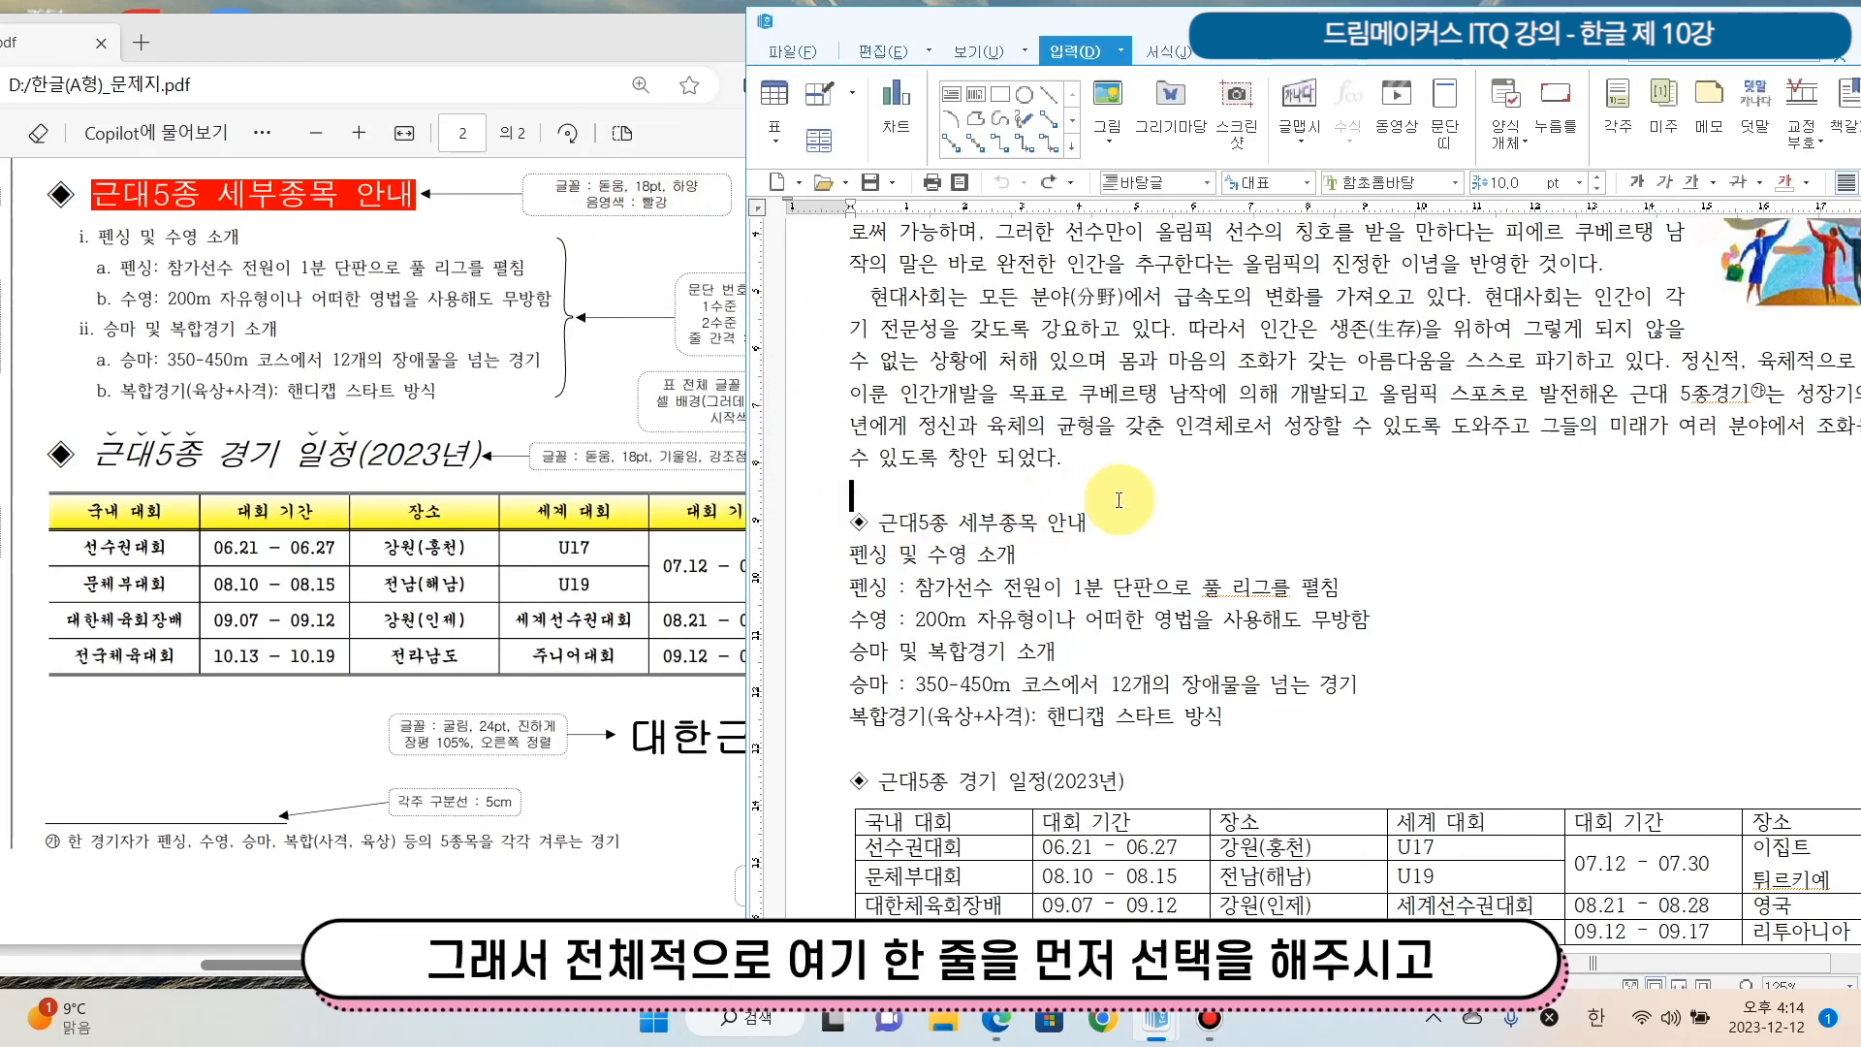
pyautogui.moveTo(1118, 500); pyautogui.dragTo(1127, 524)
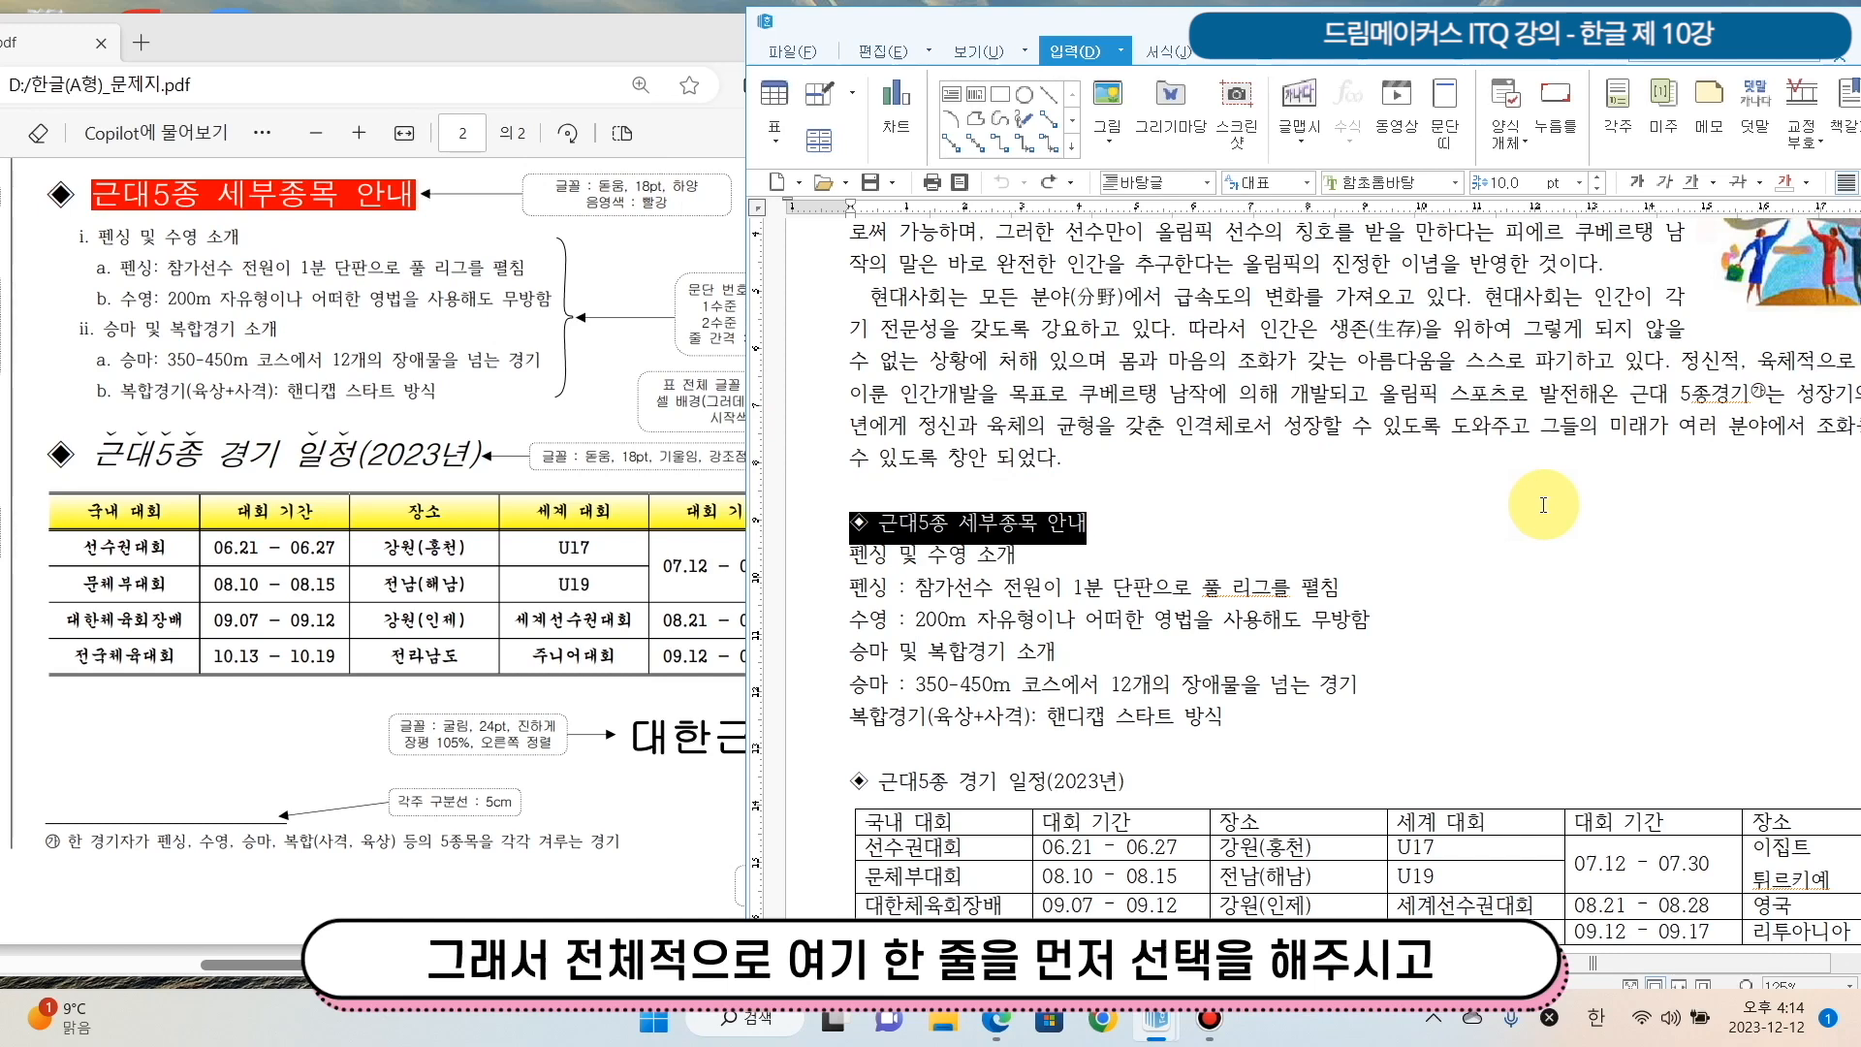
pyautogui.click(1454, 182)
pyautogui.moveTo(1612, 346); pyautogui.dragTo(1608, 220)
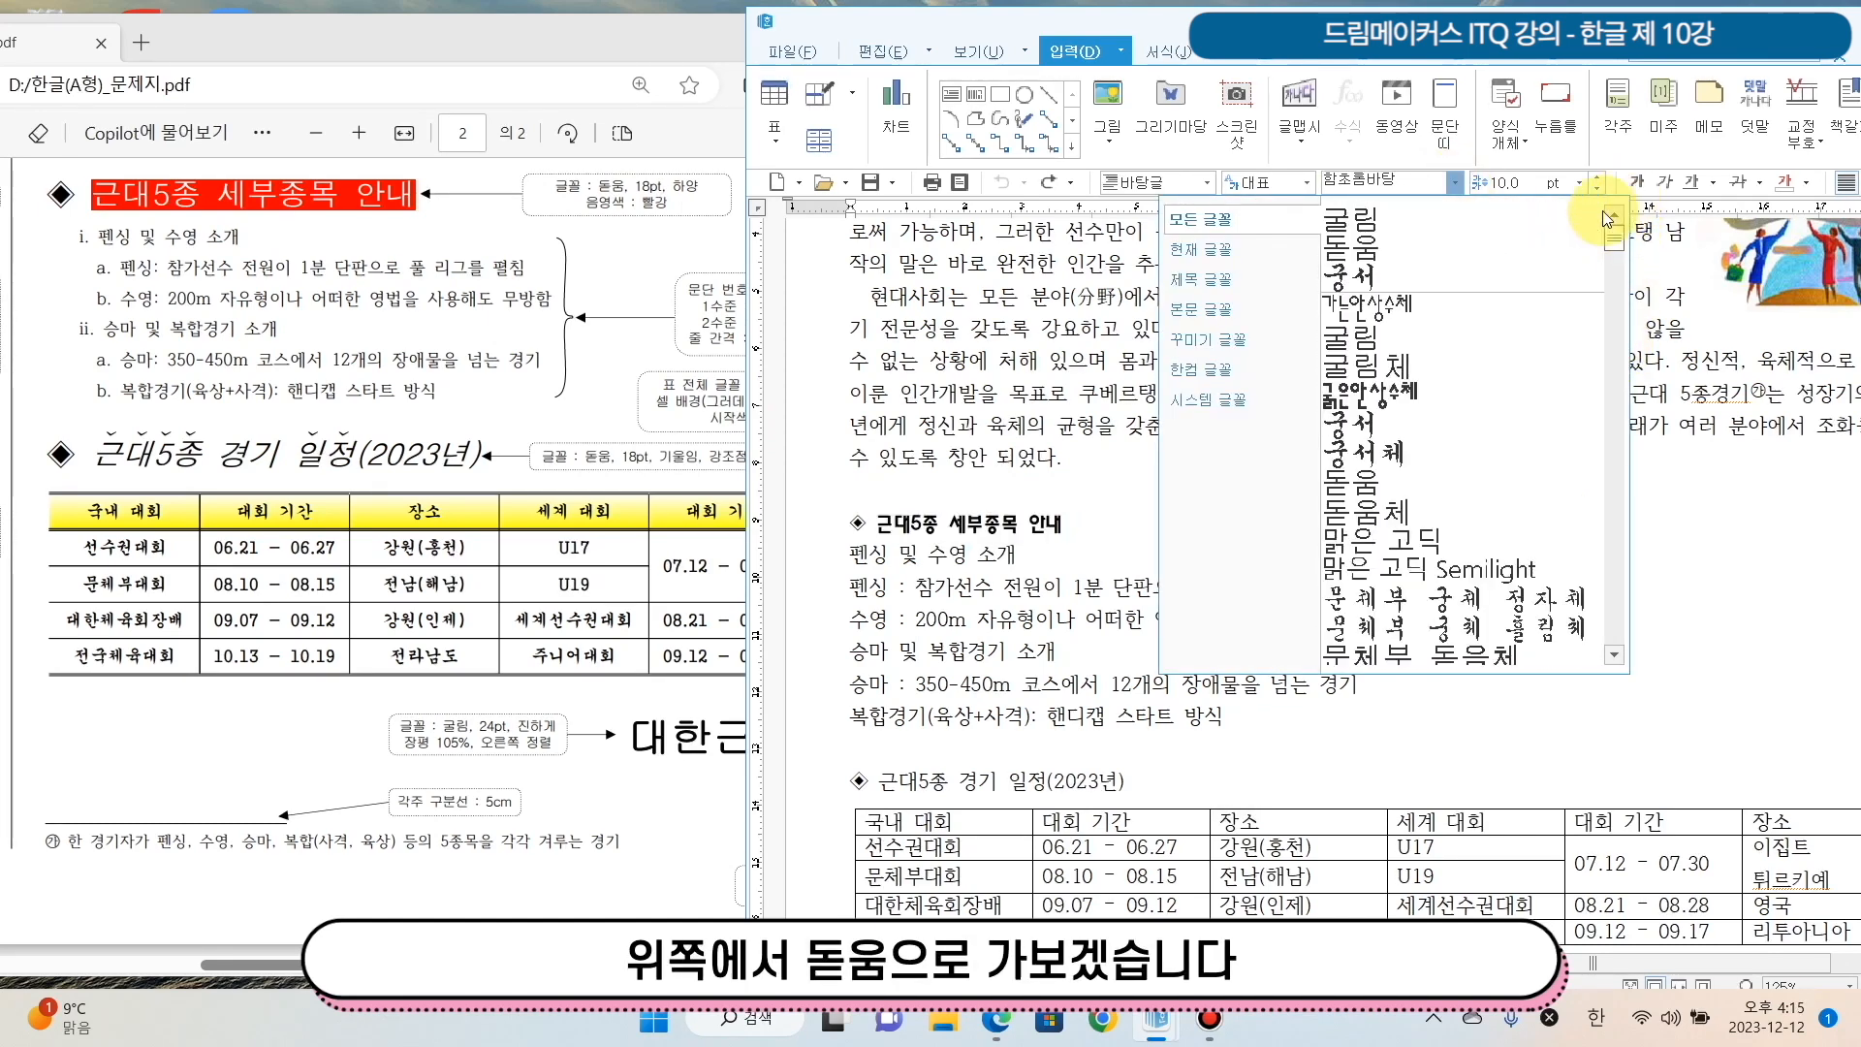
pyautogui.click(1504, 255)
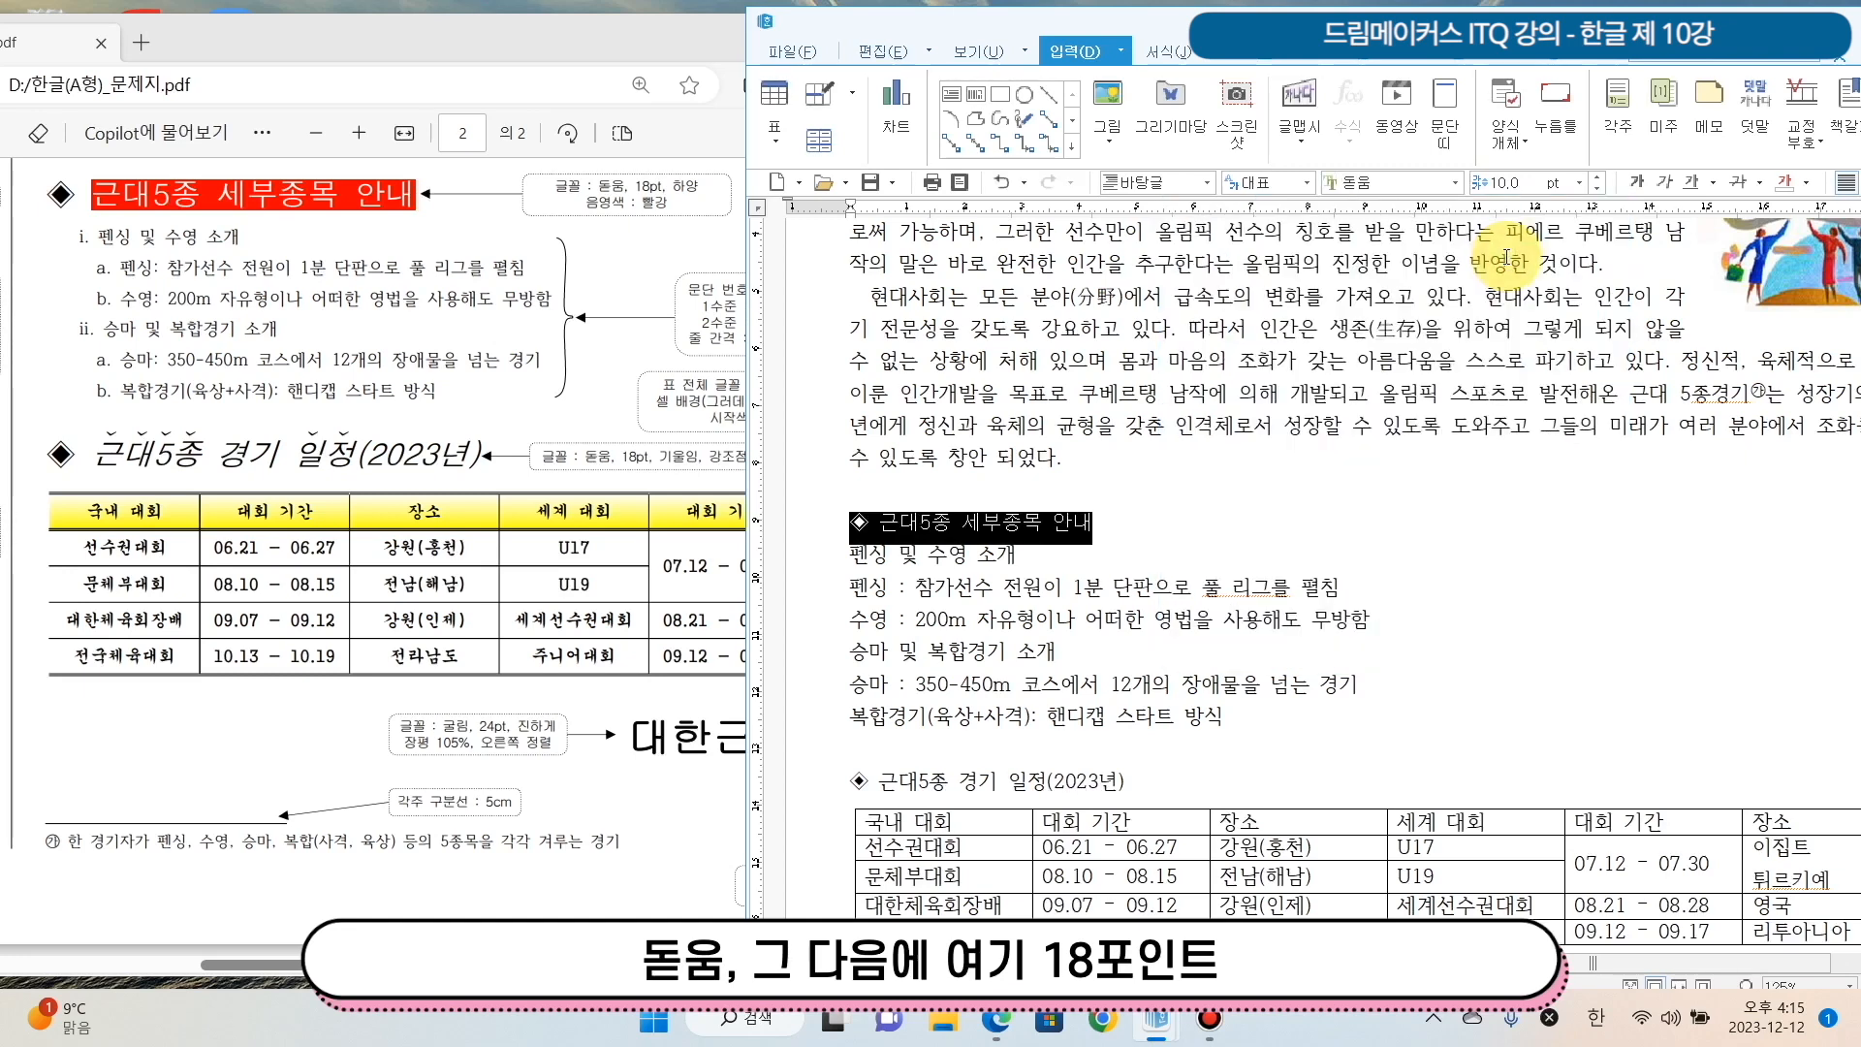
pyautogui.click(1579, 182)
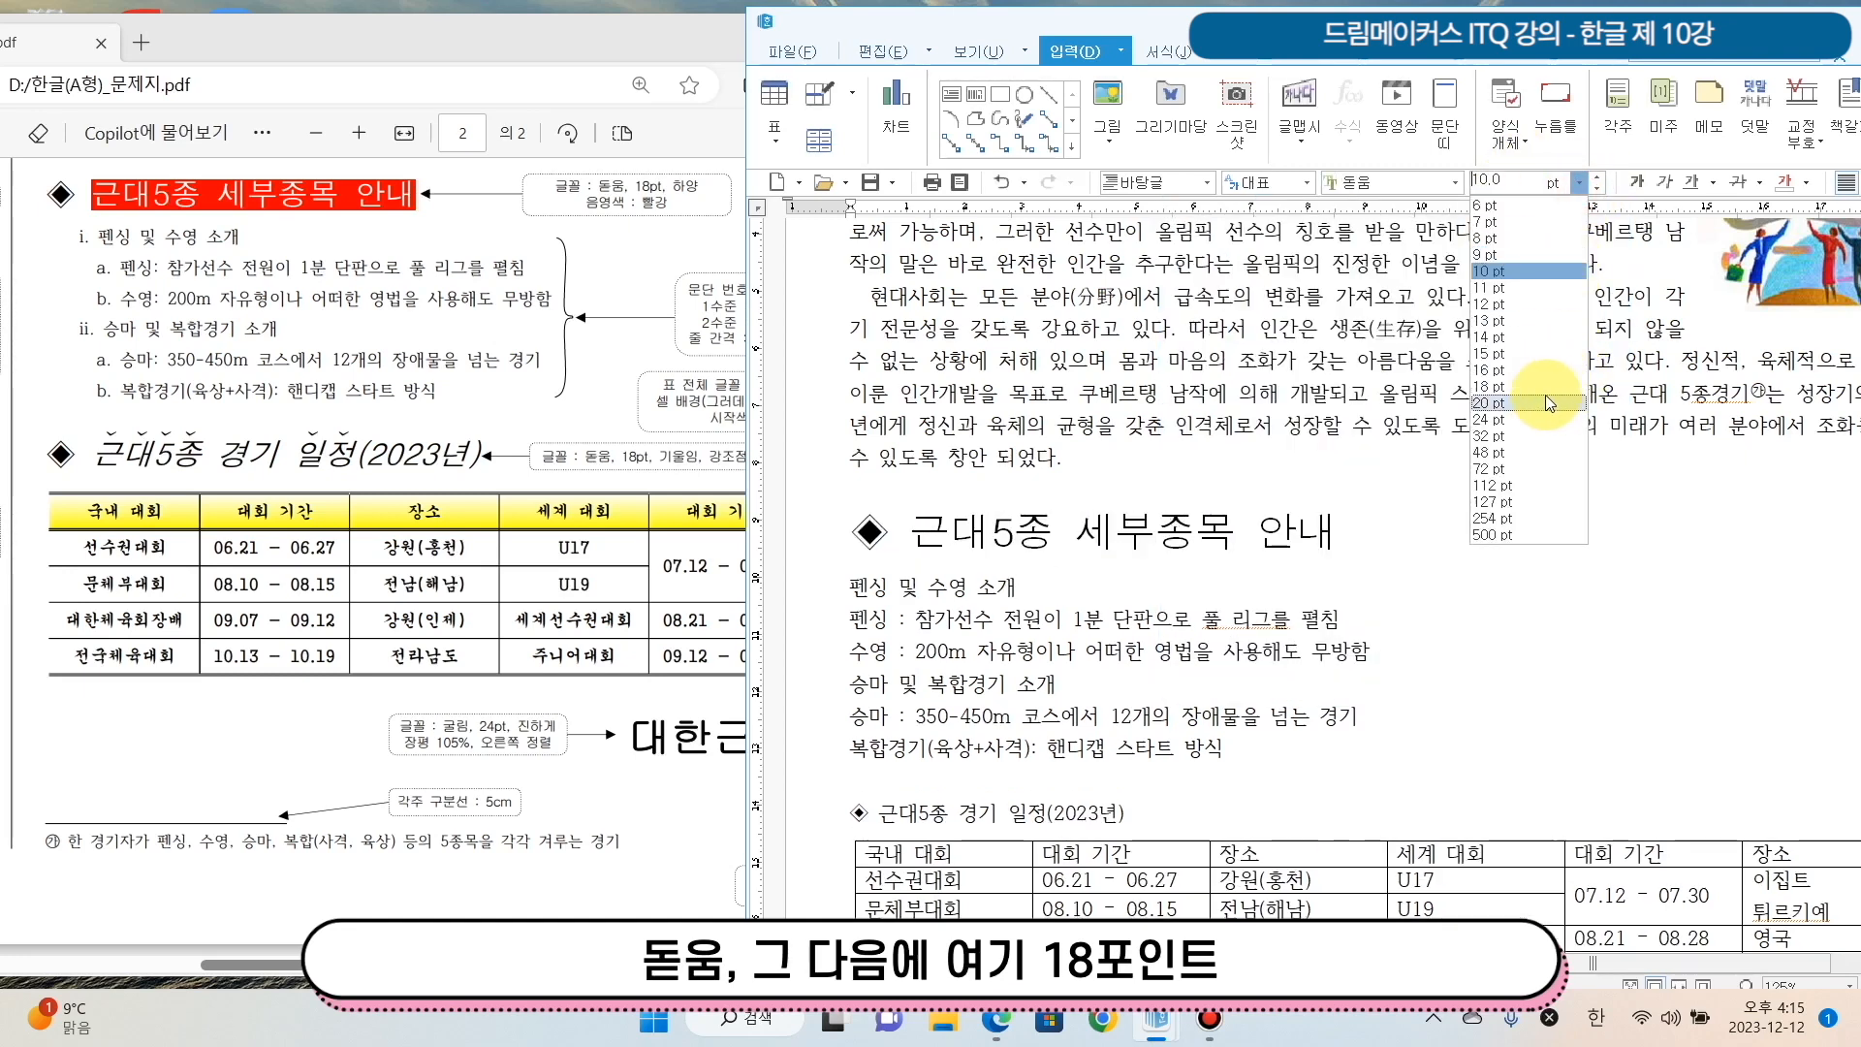
pyautogui.click(1545, 387)
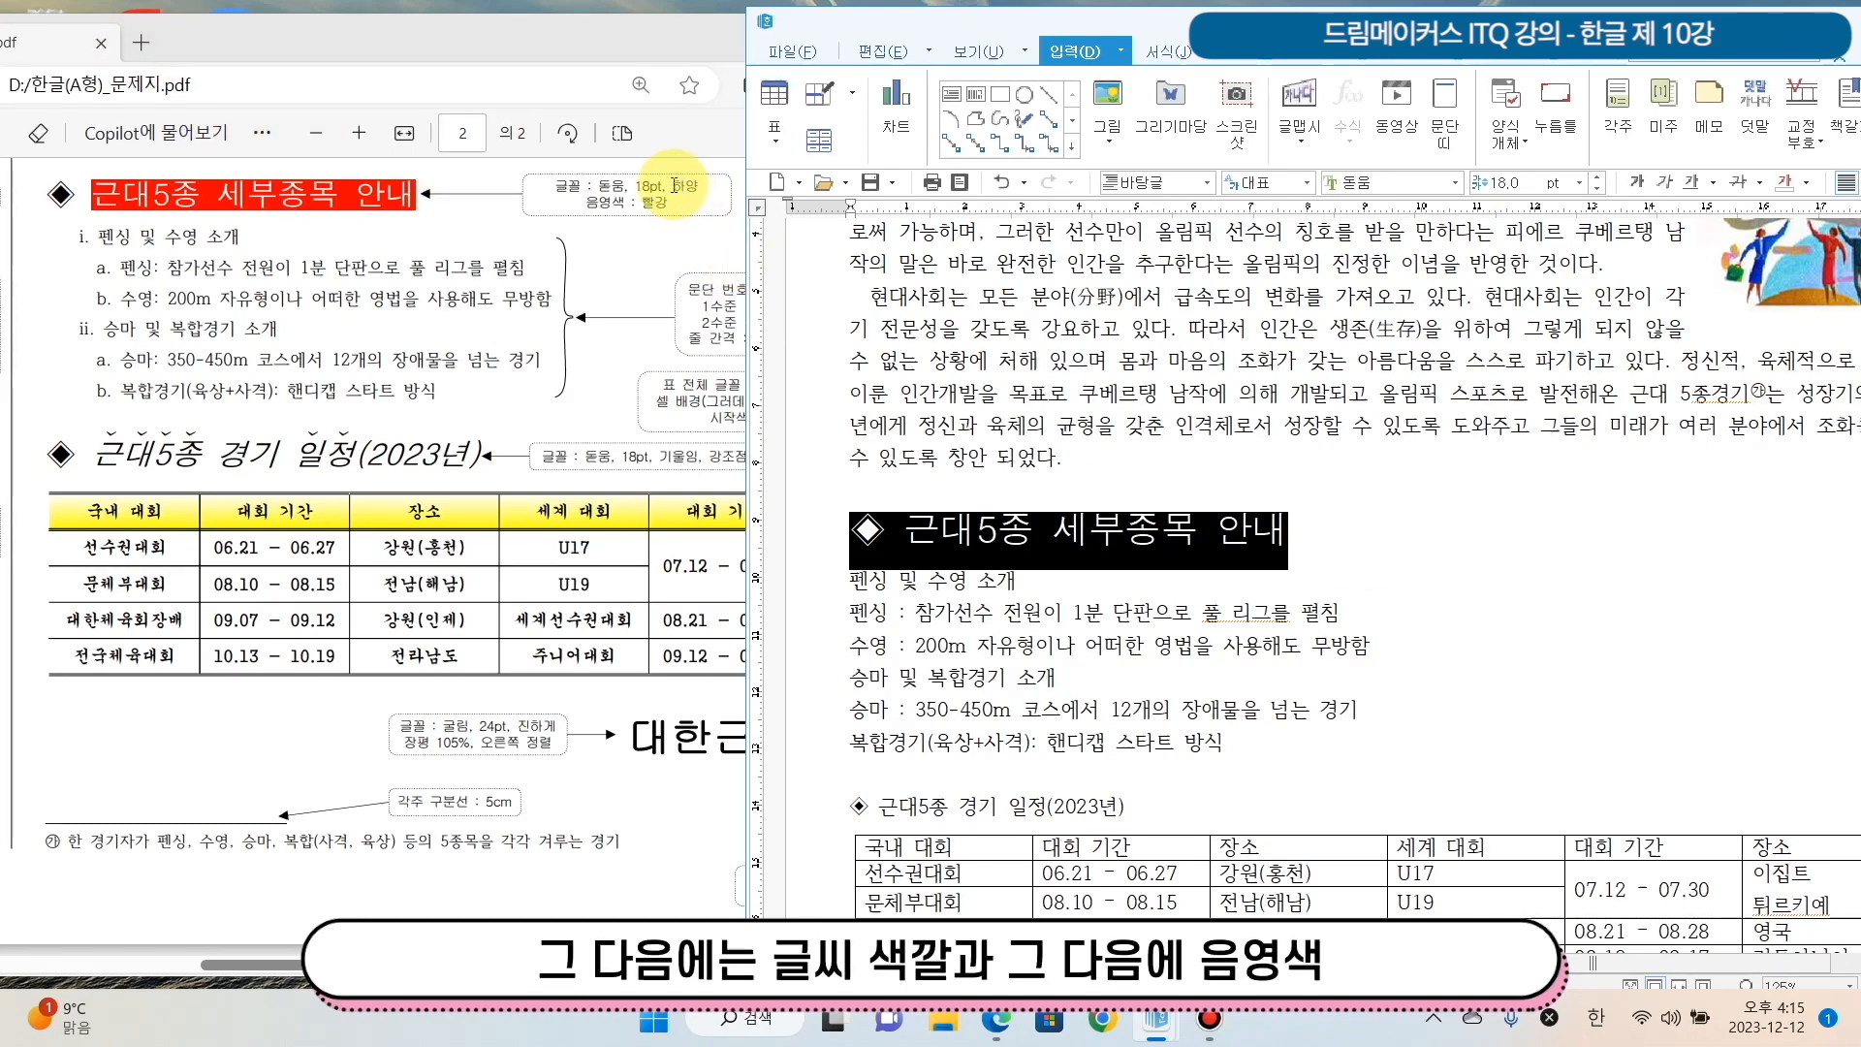
# Check the text colour and shading colour required for the first heading in the exam PDF, and return to the document.
pyautogui.moveTo(676, 184); pyautogui.dragTo(699, 184)
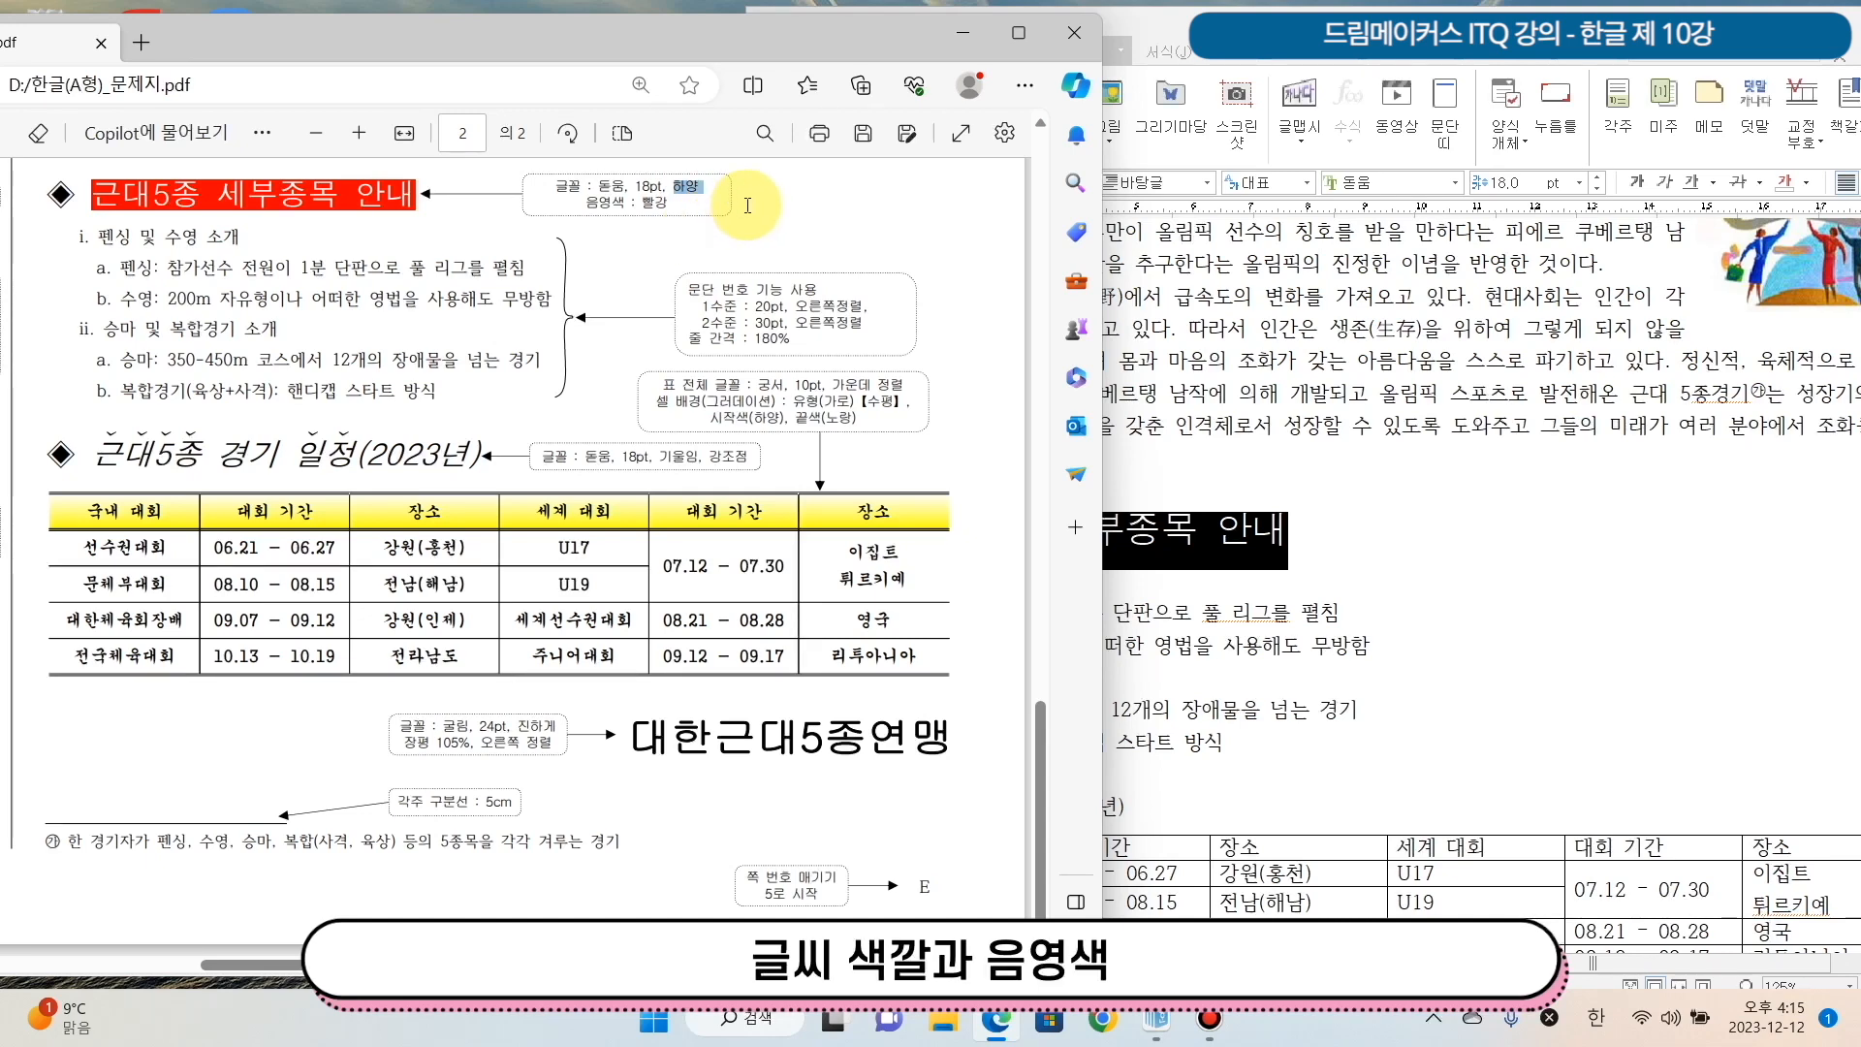
pyautogui.moveTo(586, 202); pyautogui.dragTo(675, 211)
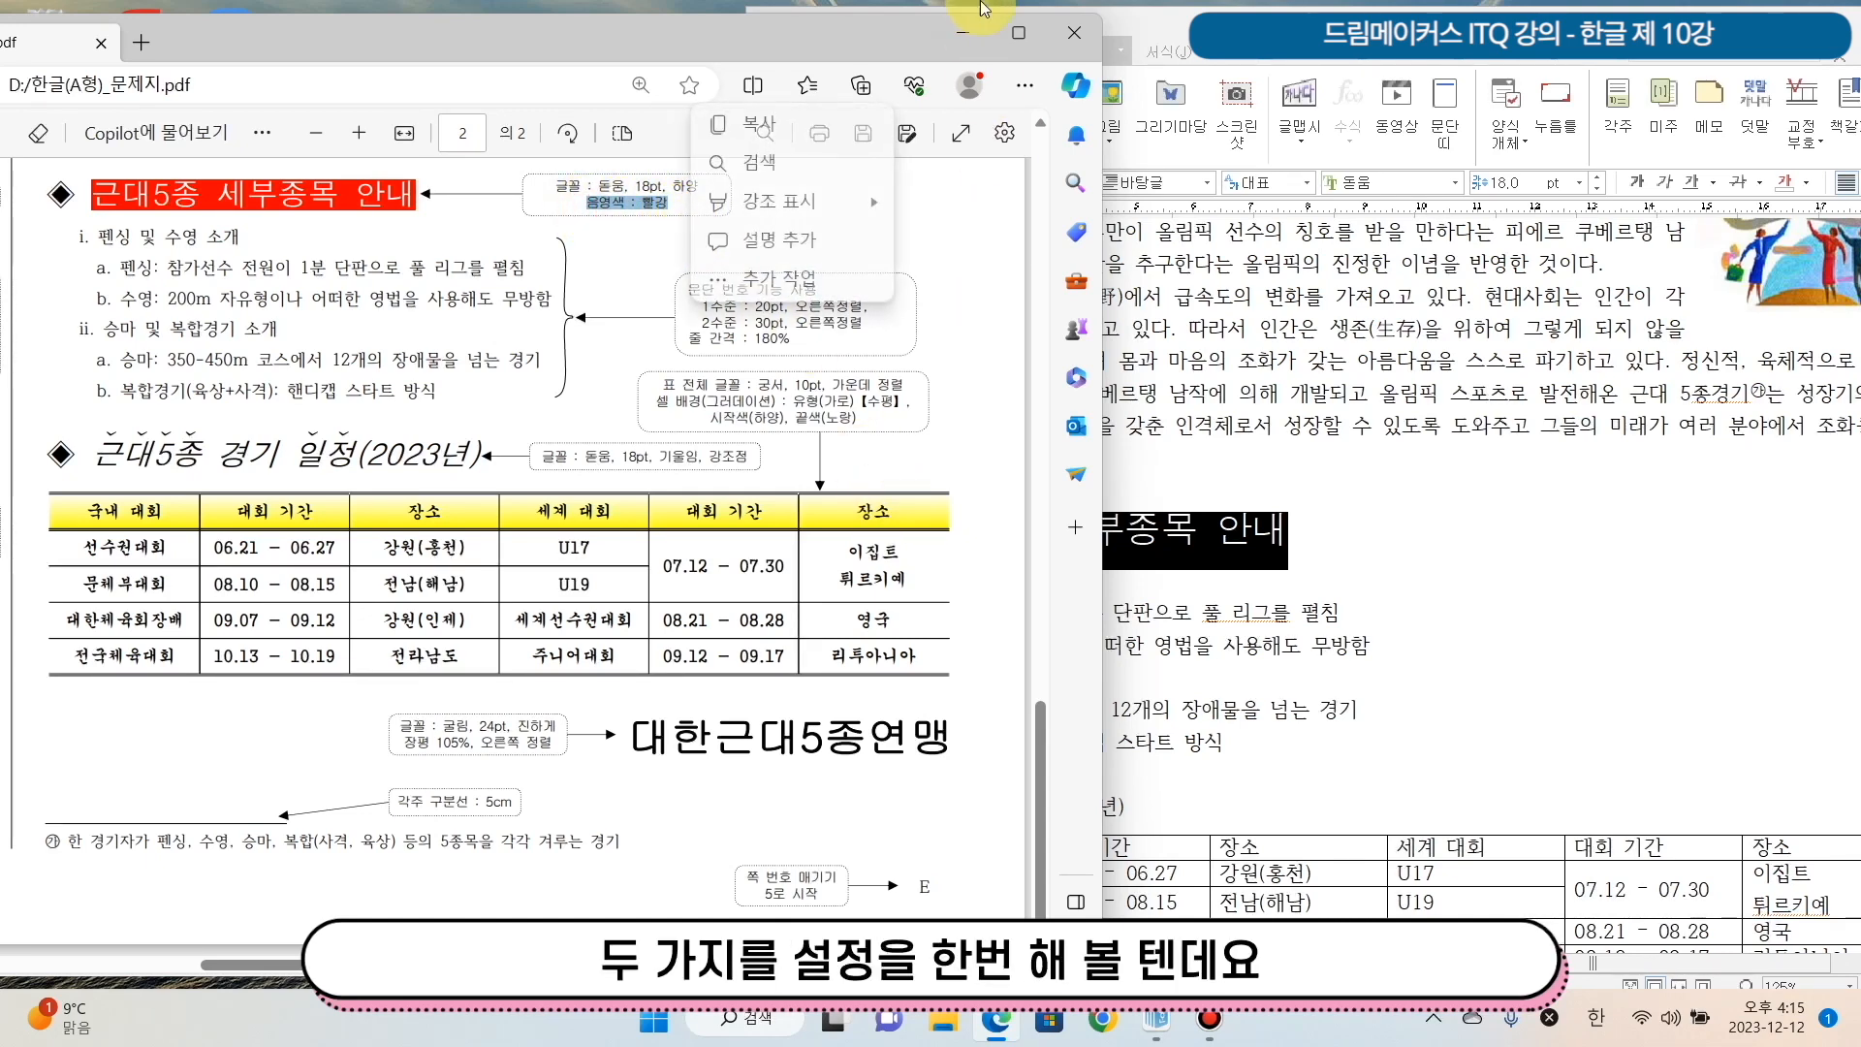
pyautogui.click(1478, 19)
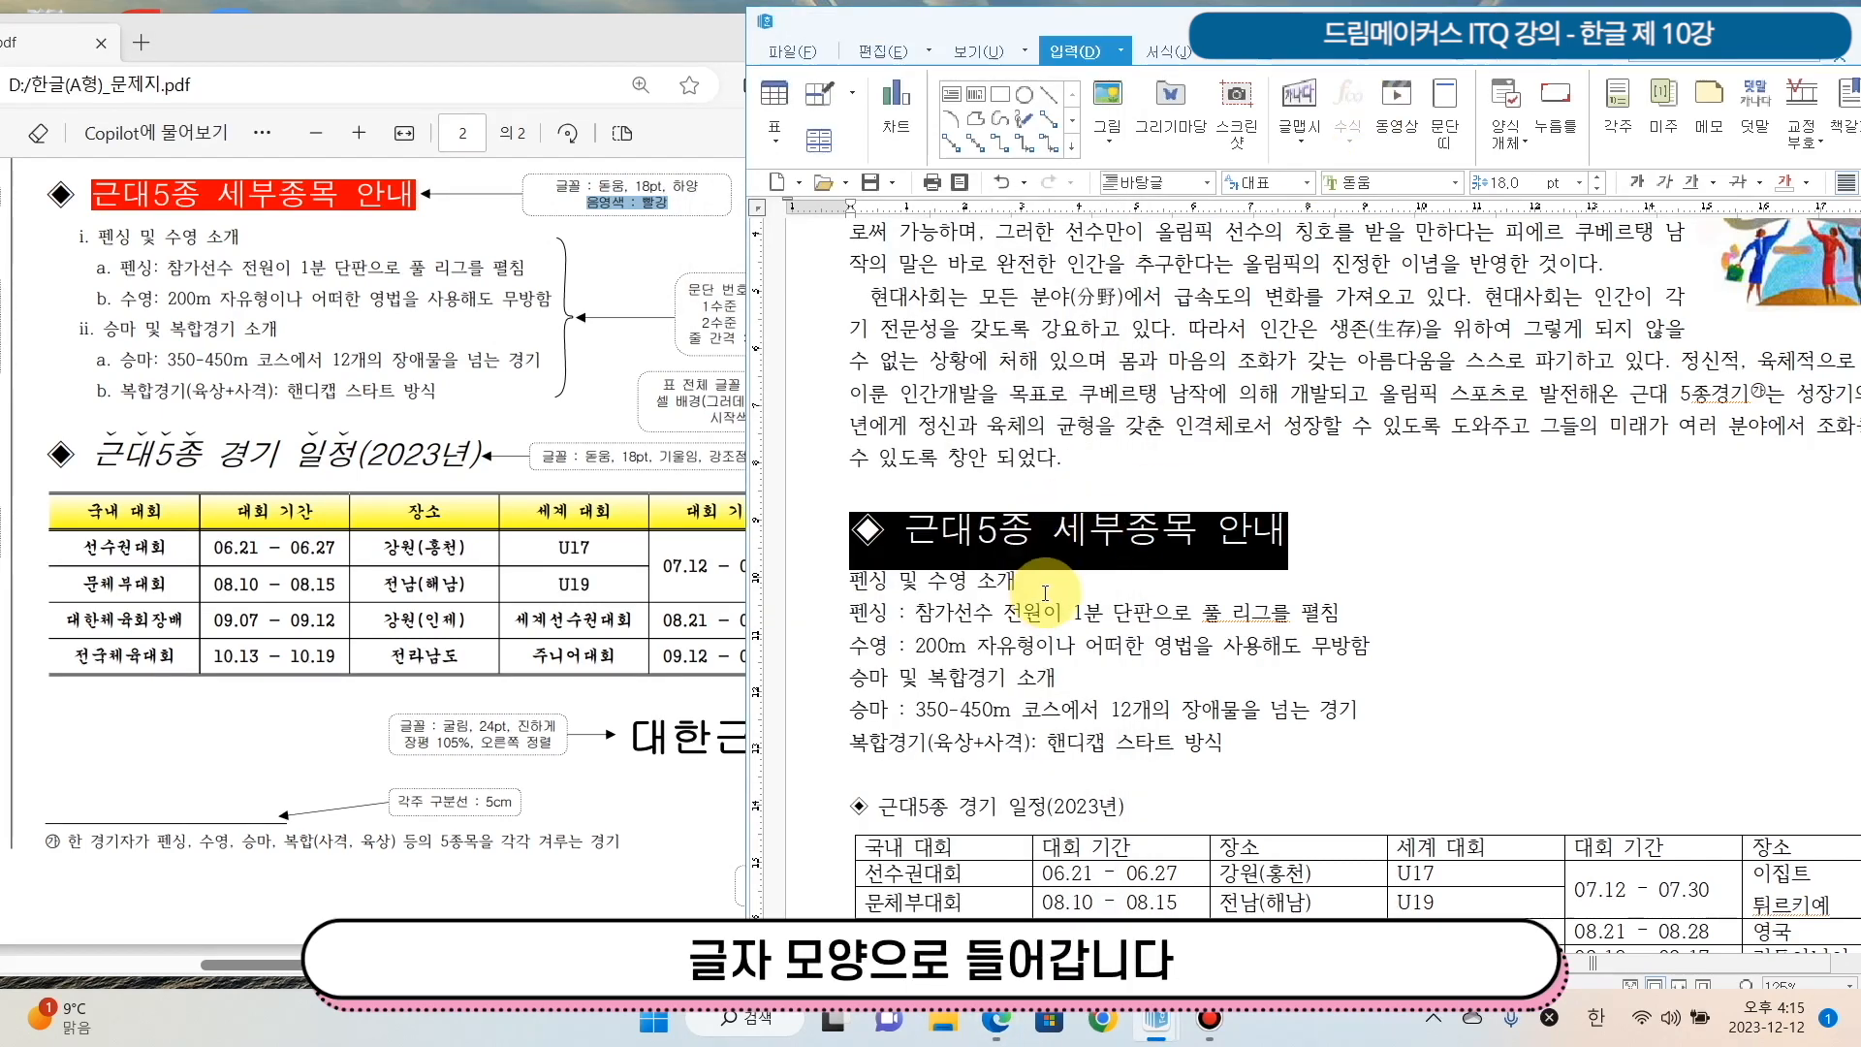
pyautogui.rightClick(1053, 548)
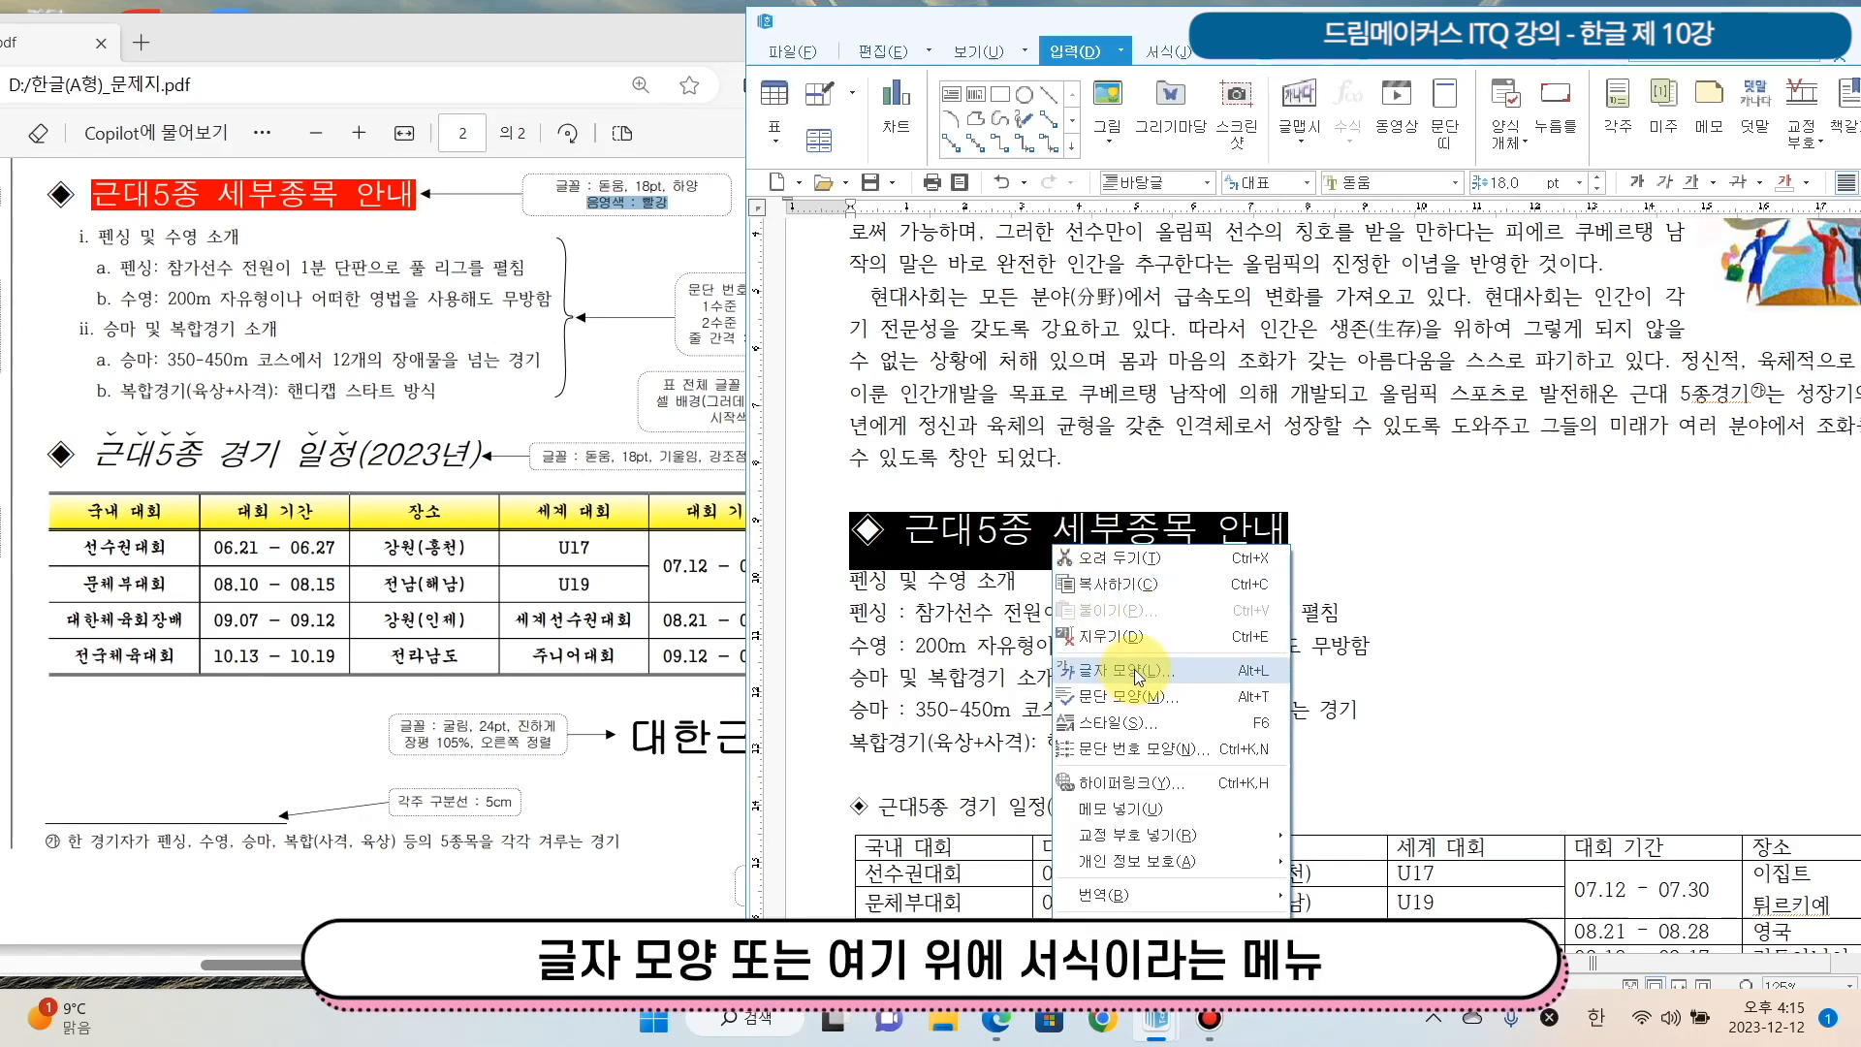
pyautogui.click(1184, 54)
pyautogui.click(1187, 56)
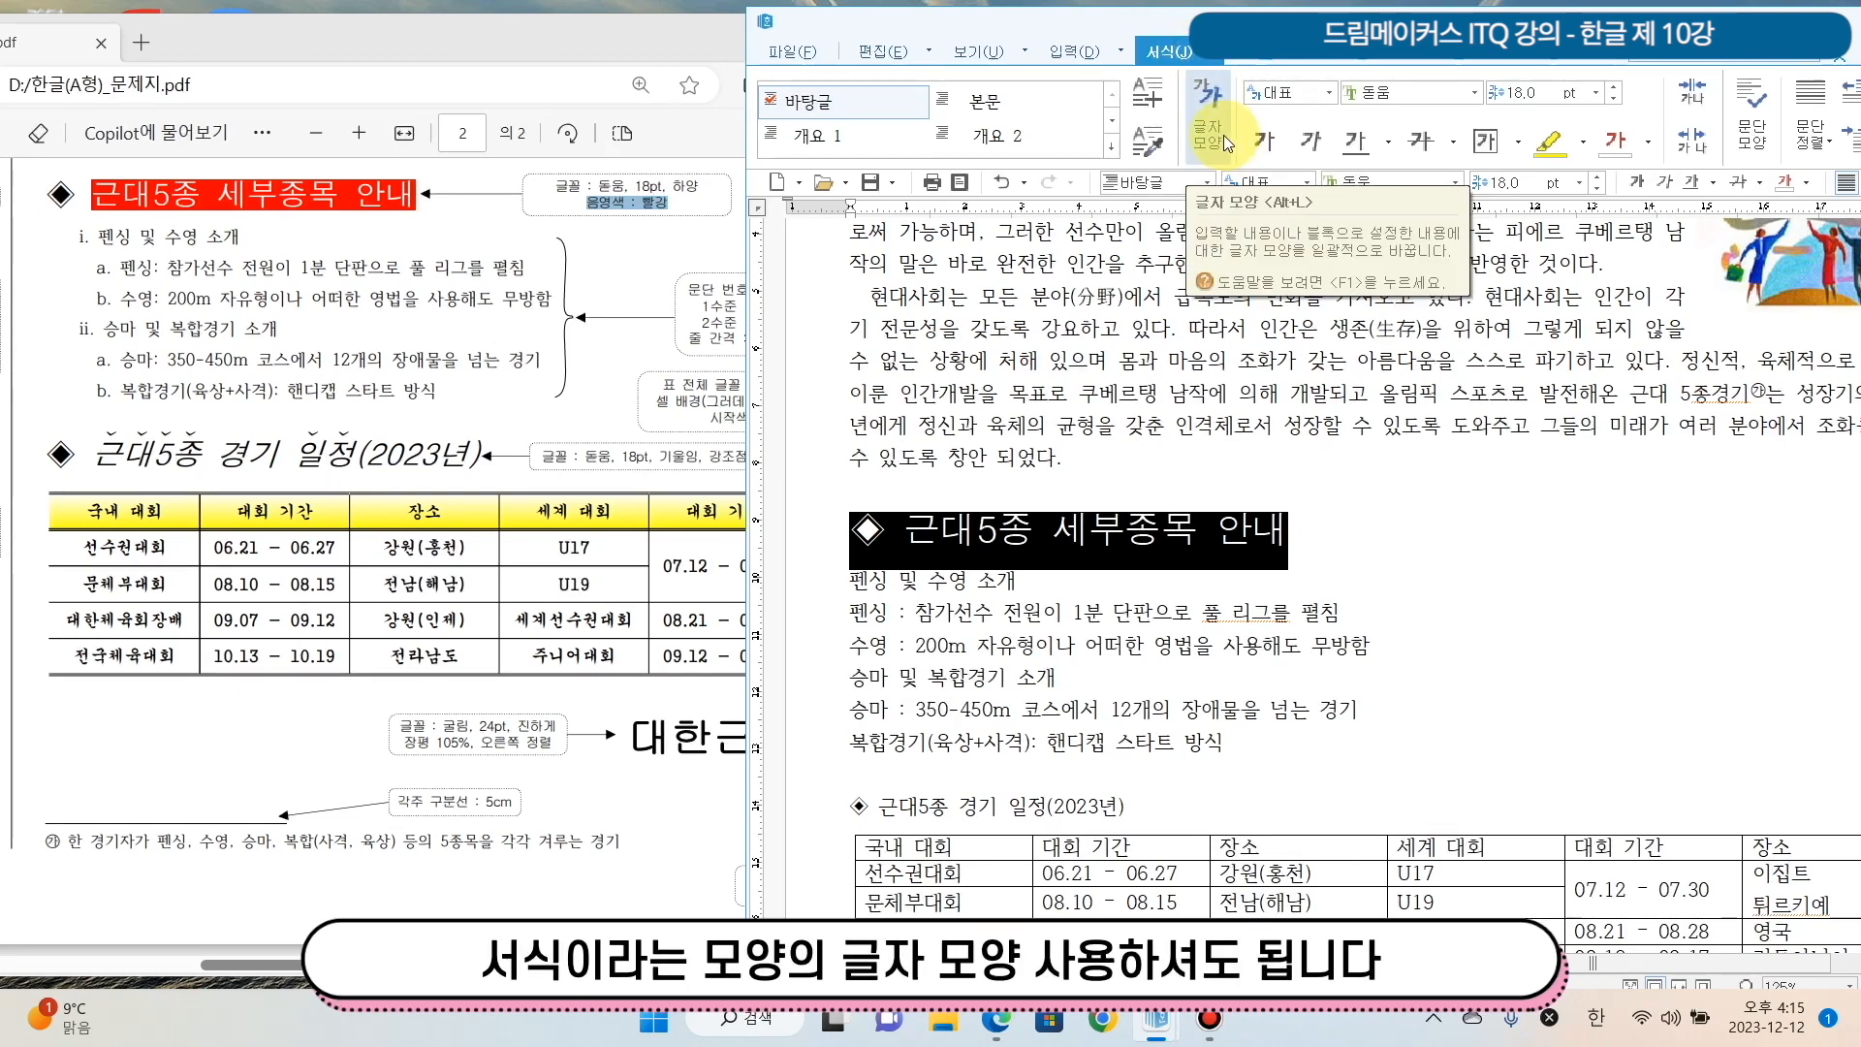
pyautogui.rightClick(1165, 544)
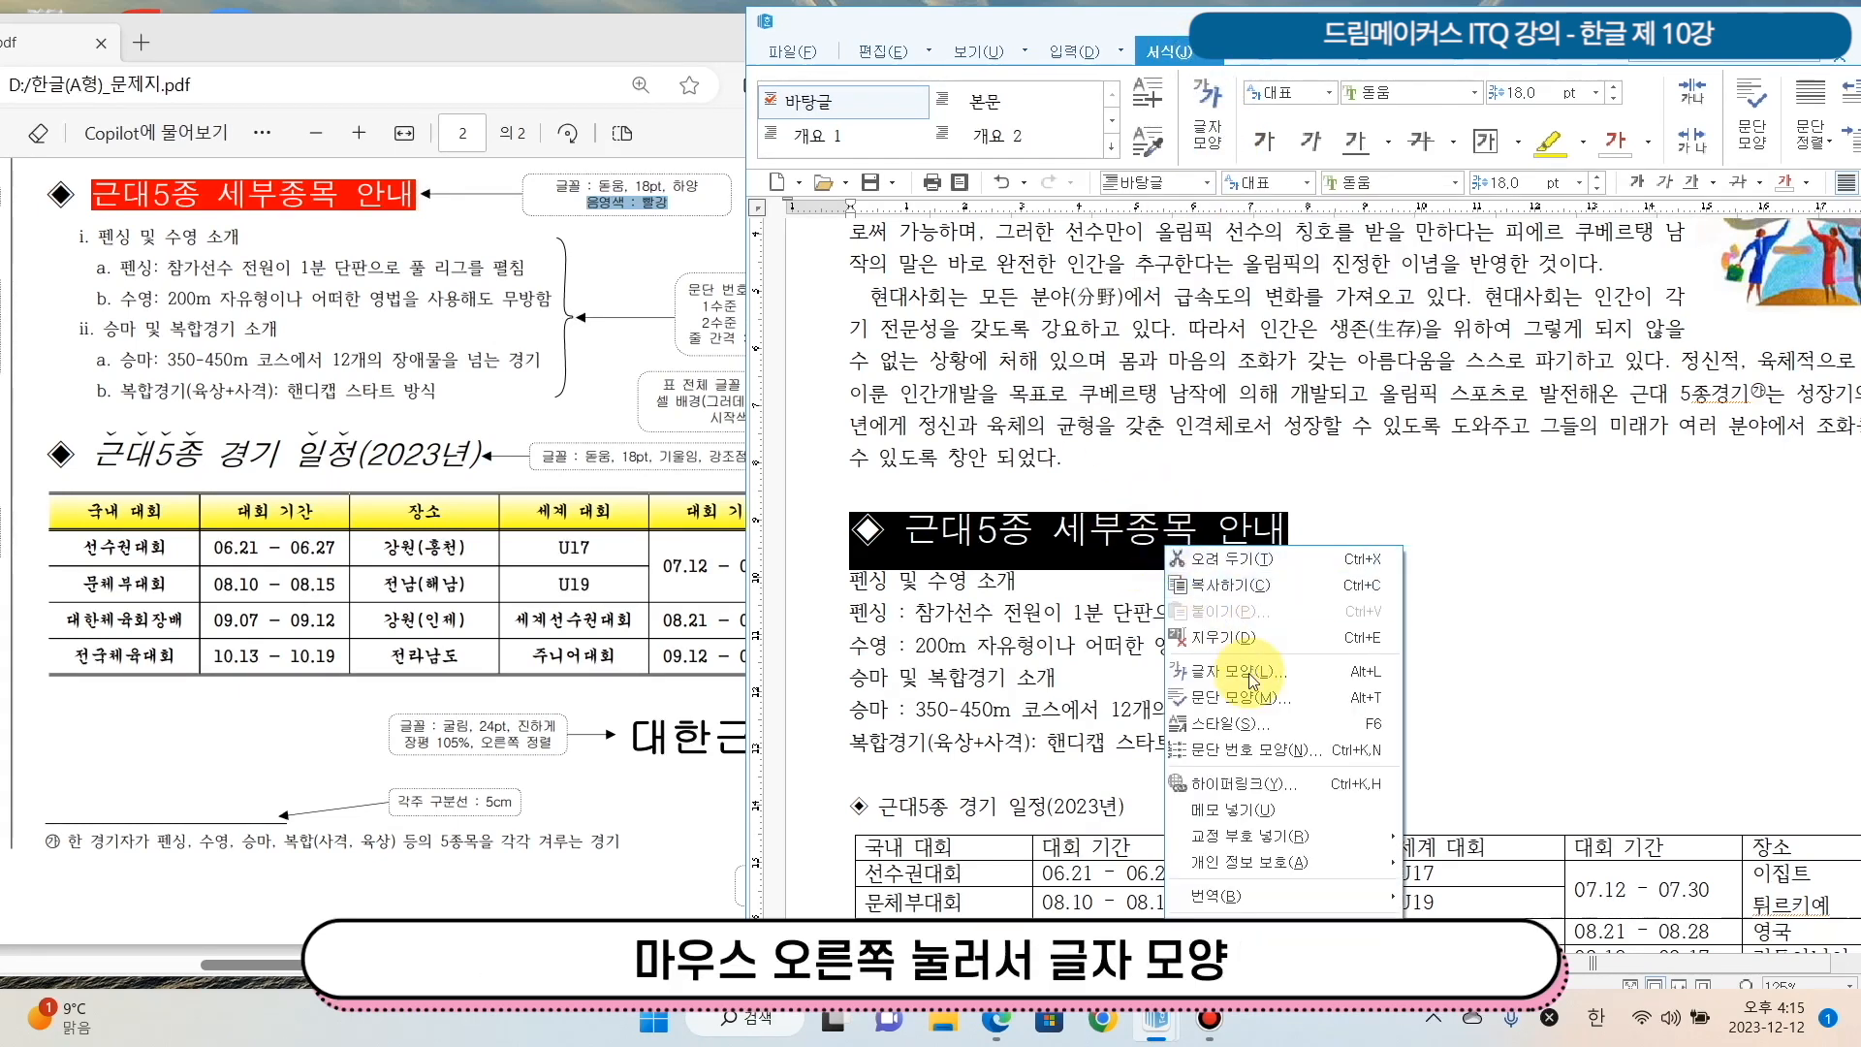
pyautogui.click(1261, 667)
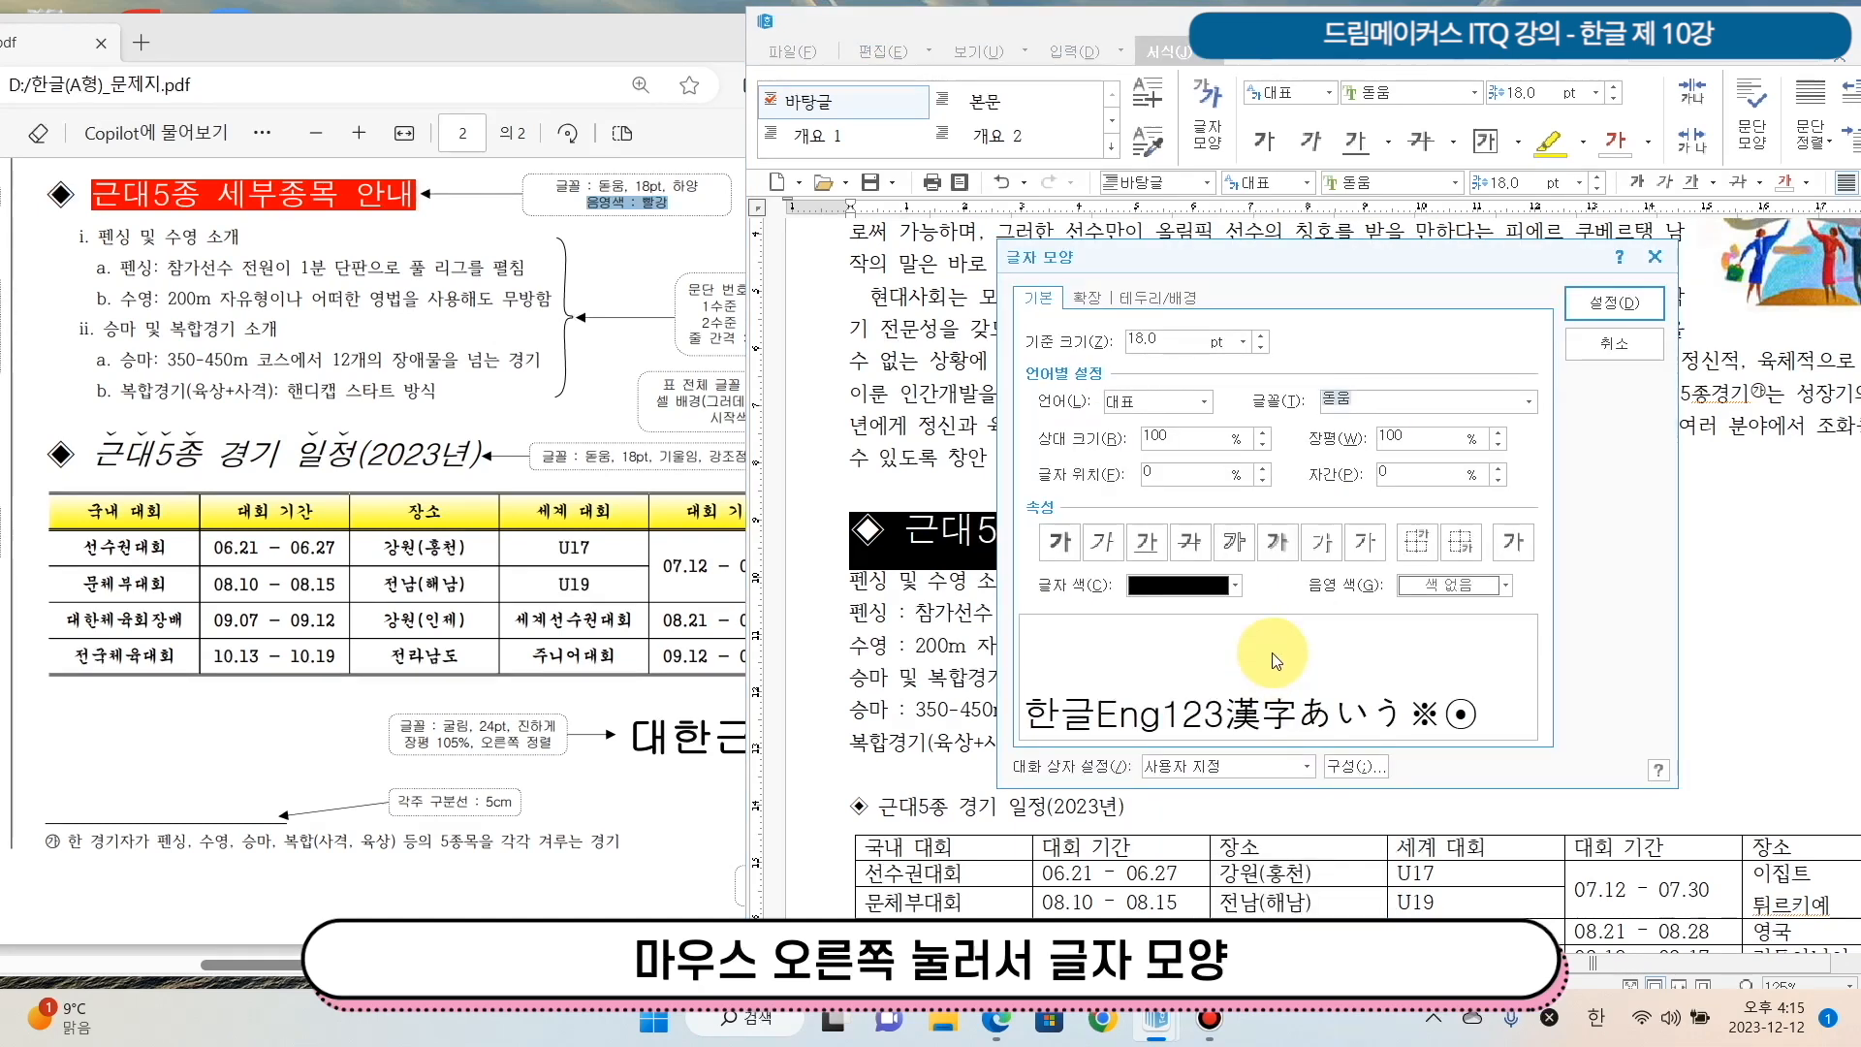
pyautogui.click(1236, 585)
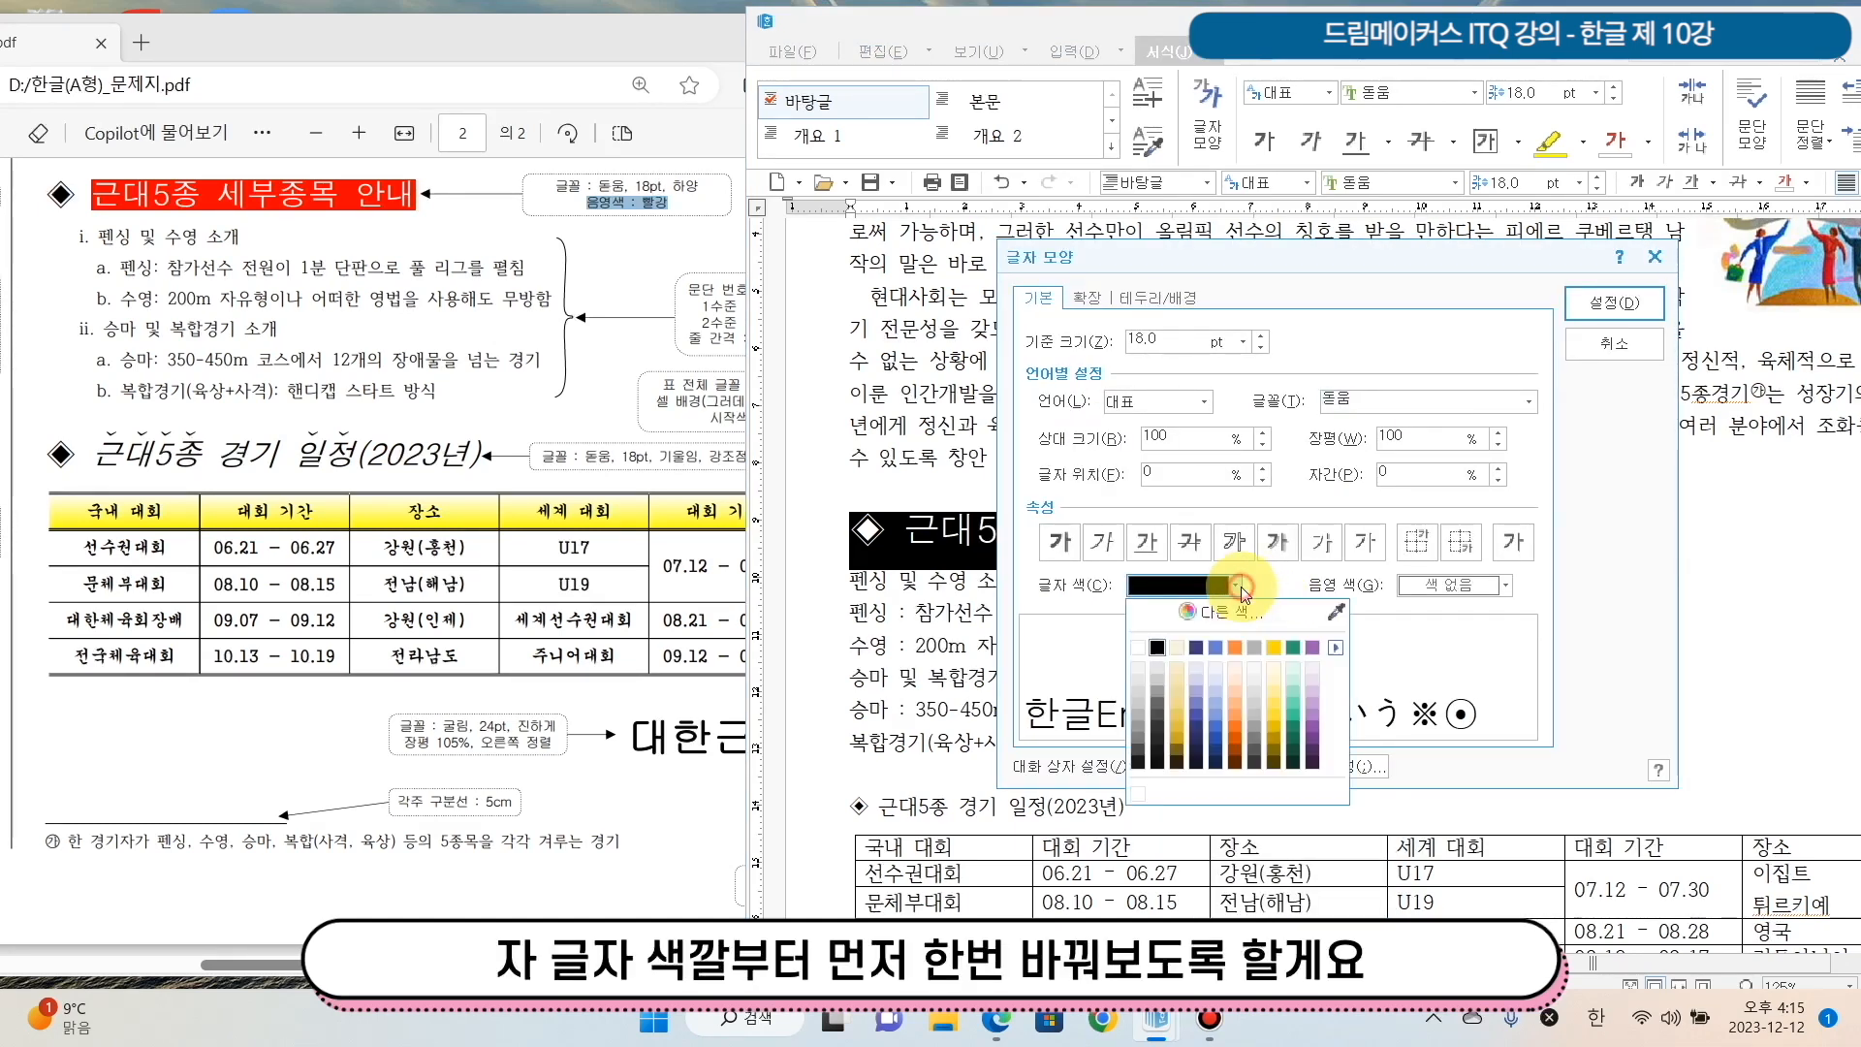
pyautogui.click(1138, 648)
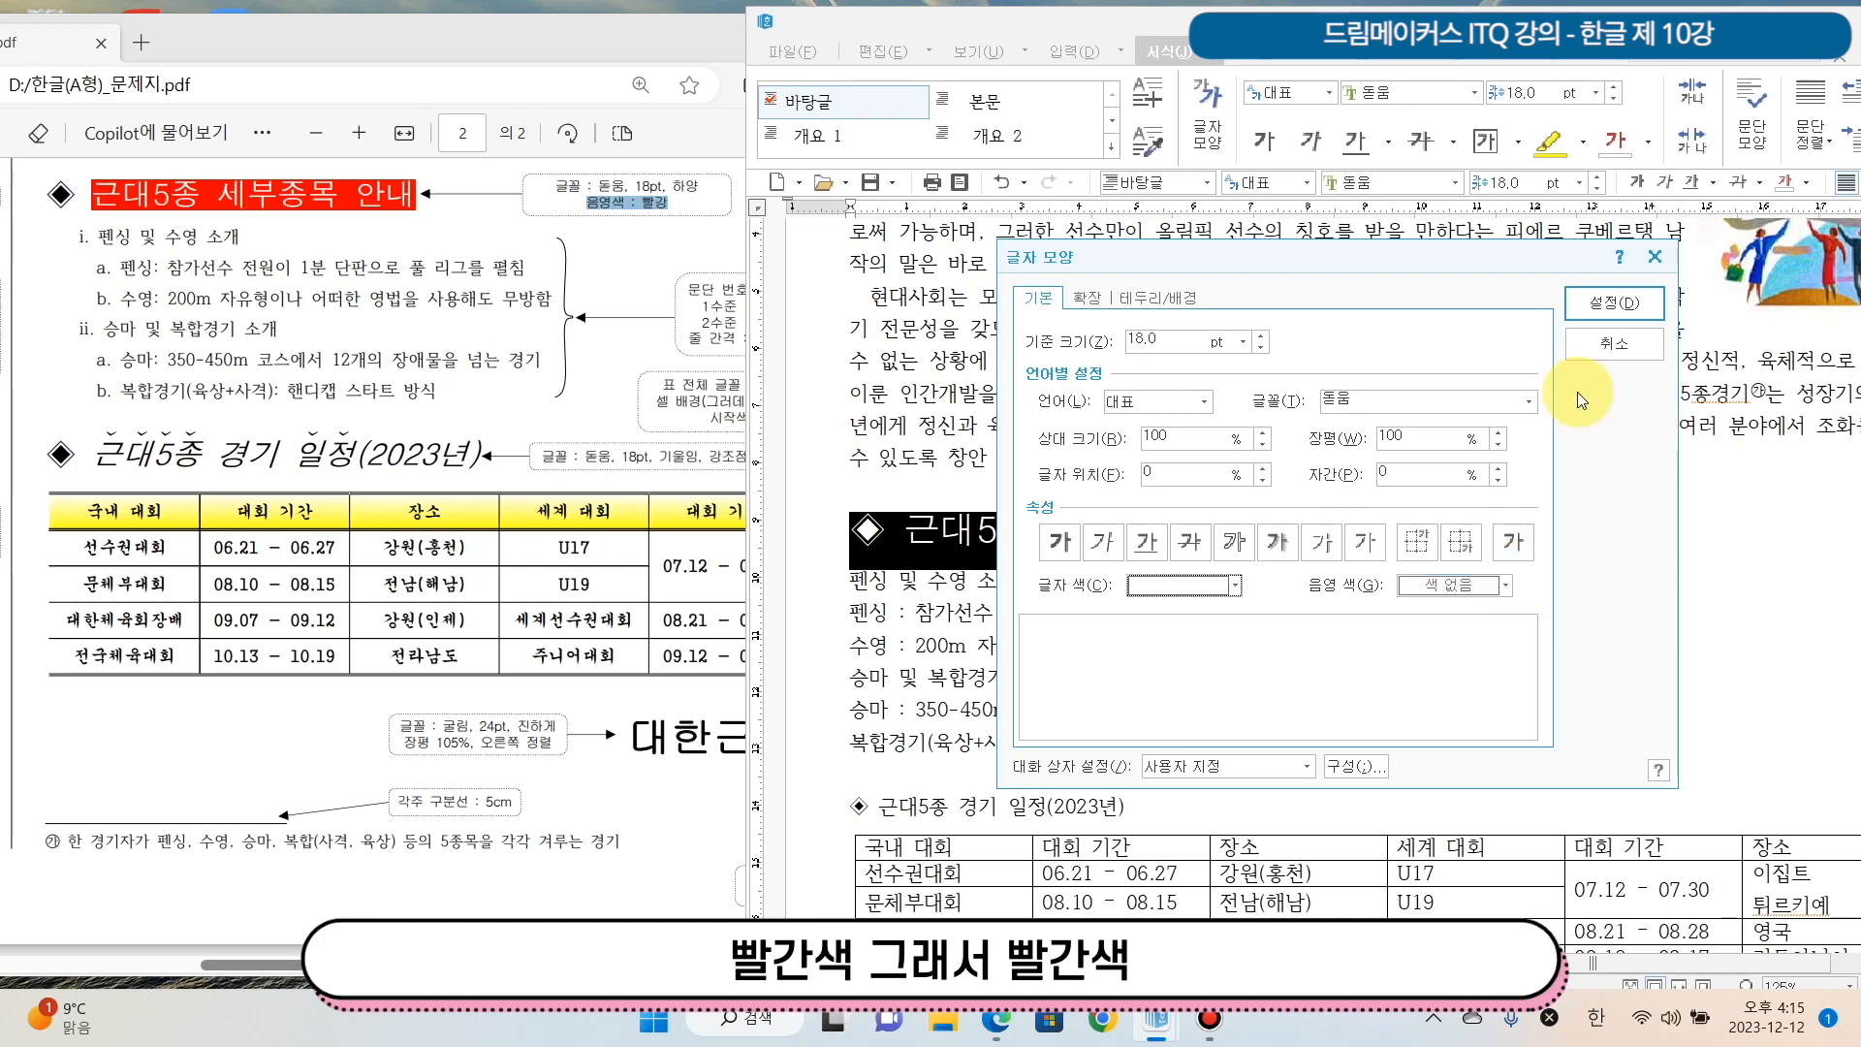
pyautogui.click(1615, 347)
pyautogui.click(884, 530)
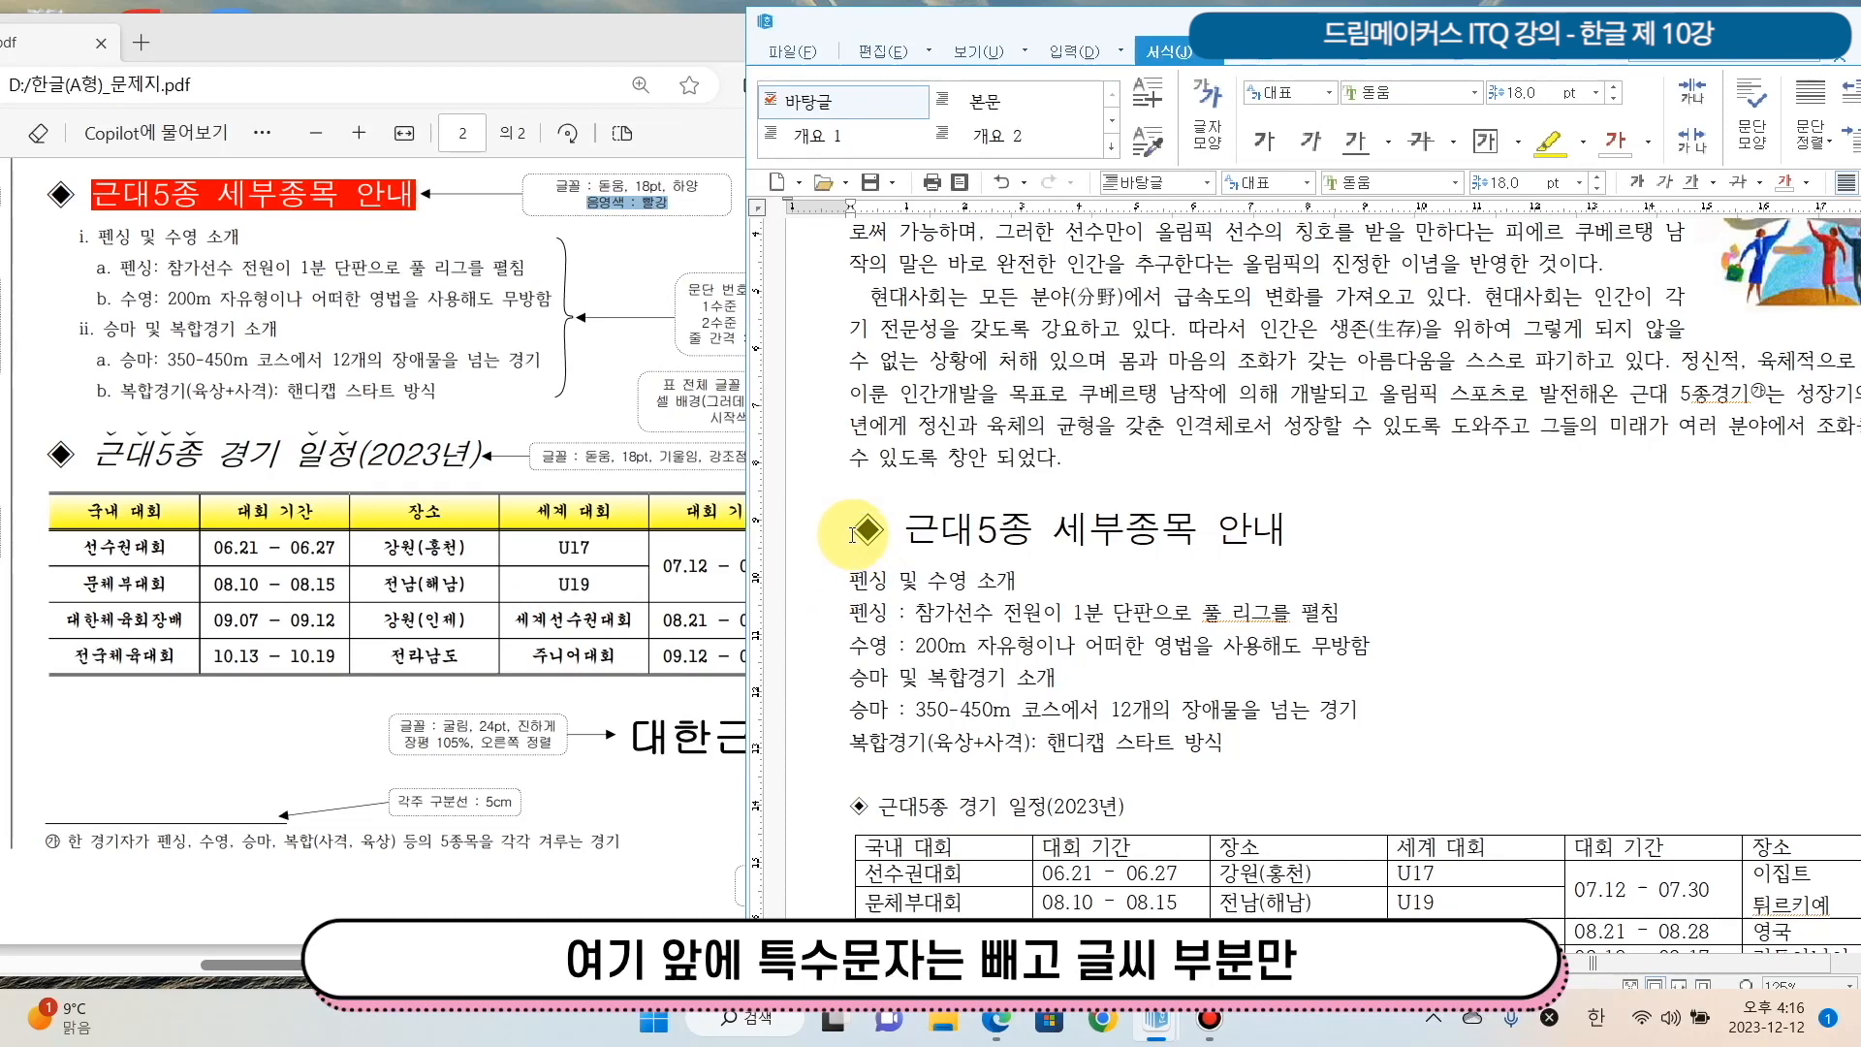
pyautogui.click(925, 530)
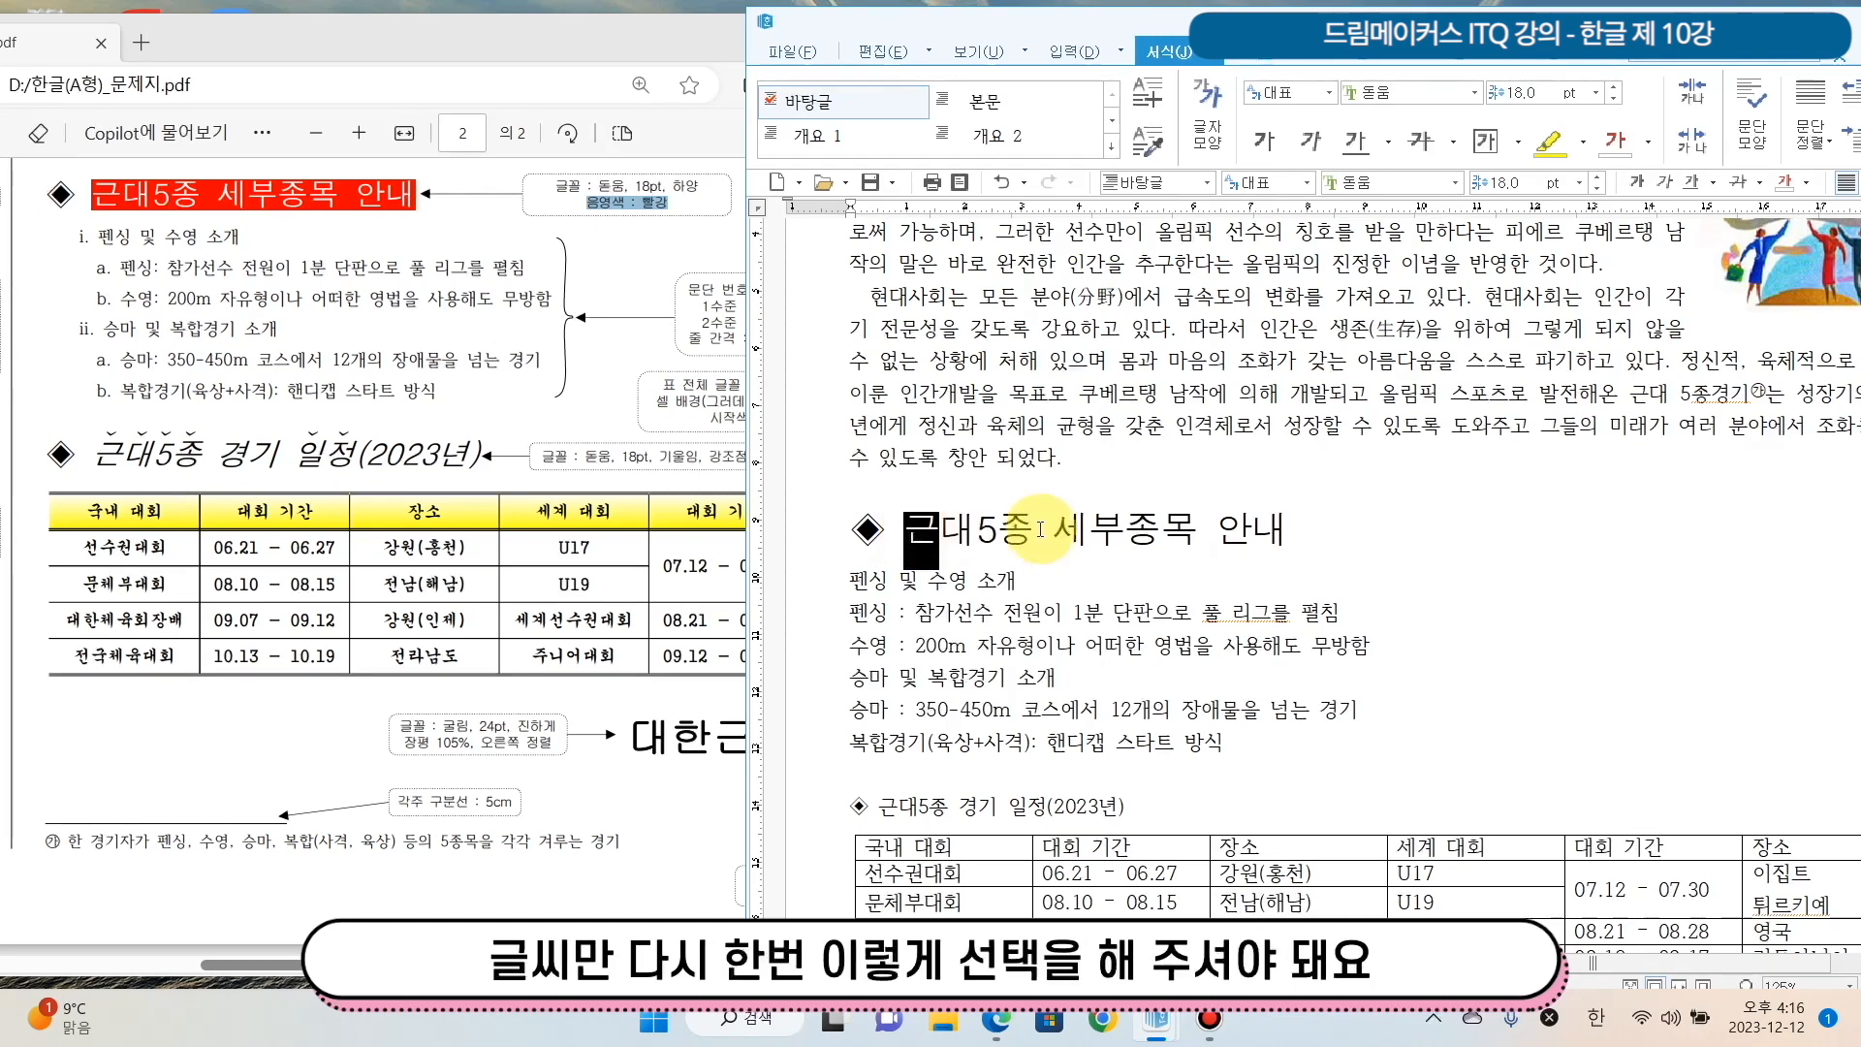
pyautogui.moveTo(913, 529); pyautogui.dragTo(1375, 519)
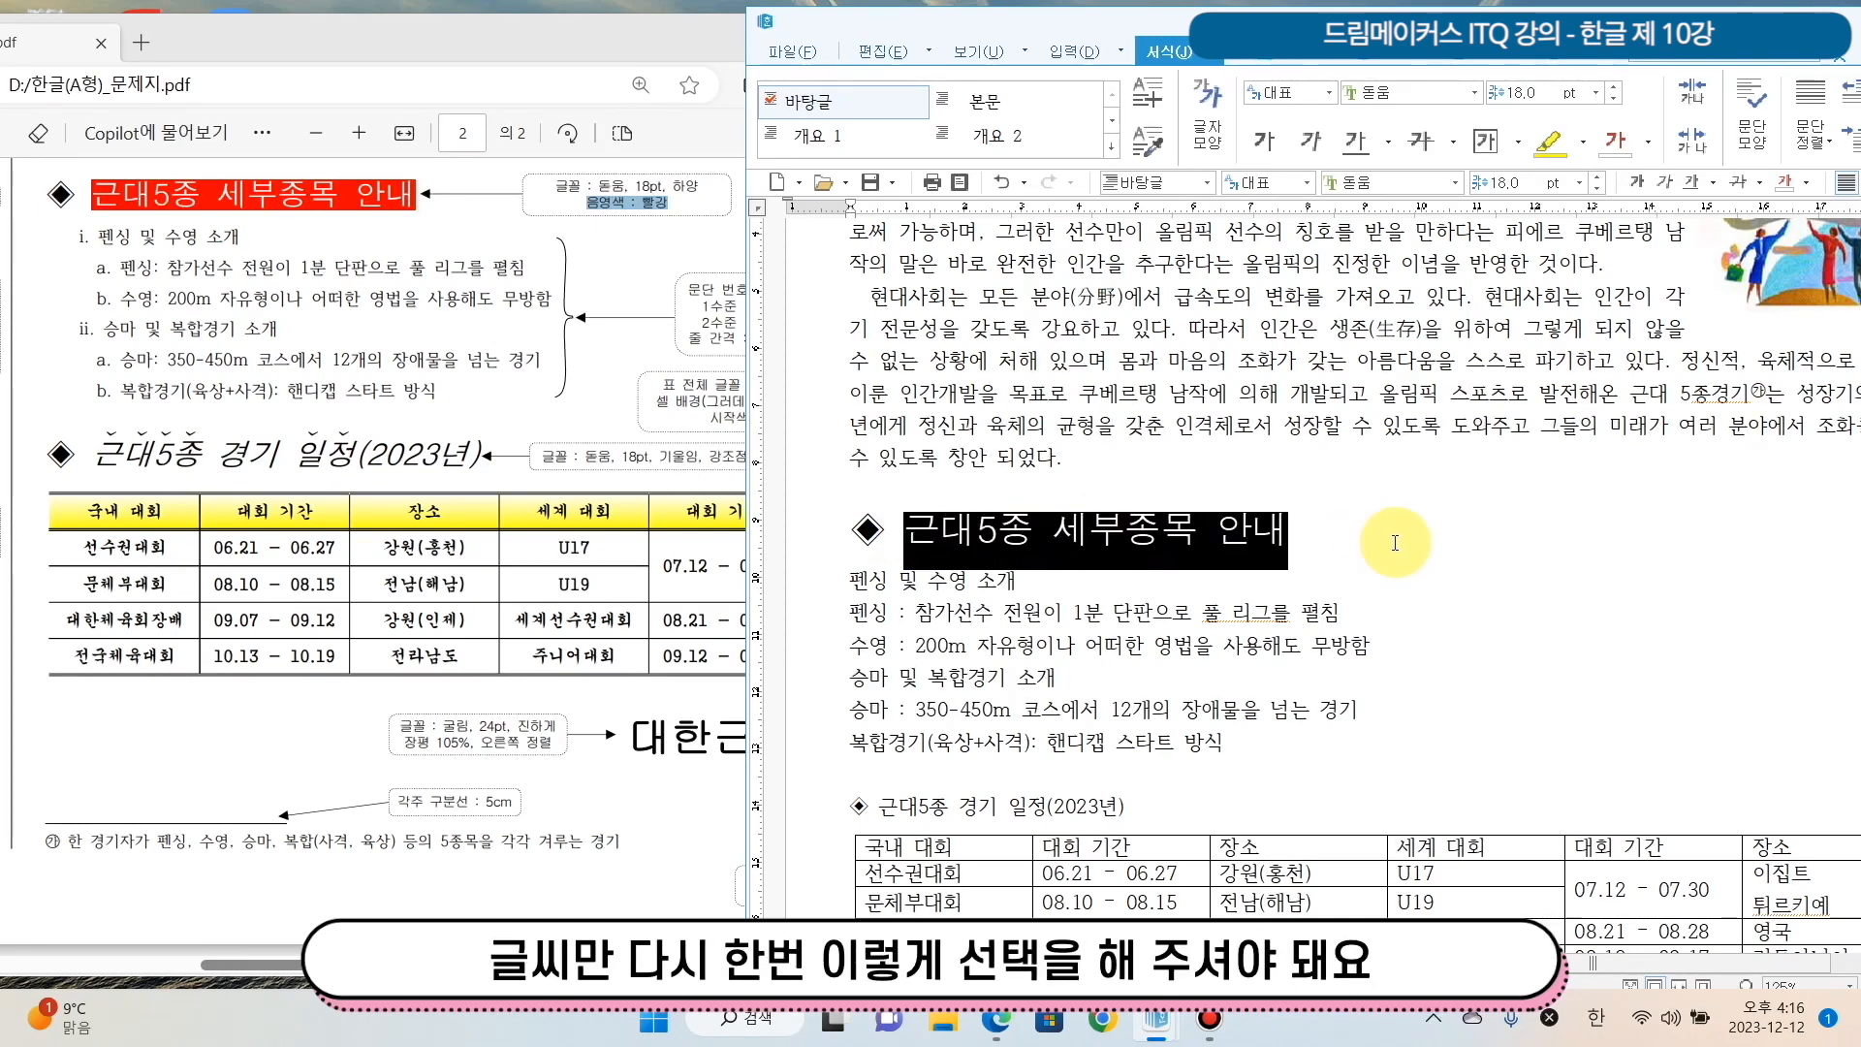
pyautogui.click(1320, 531)
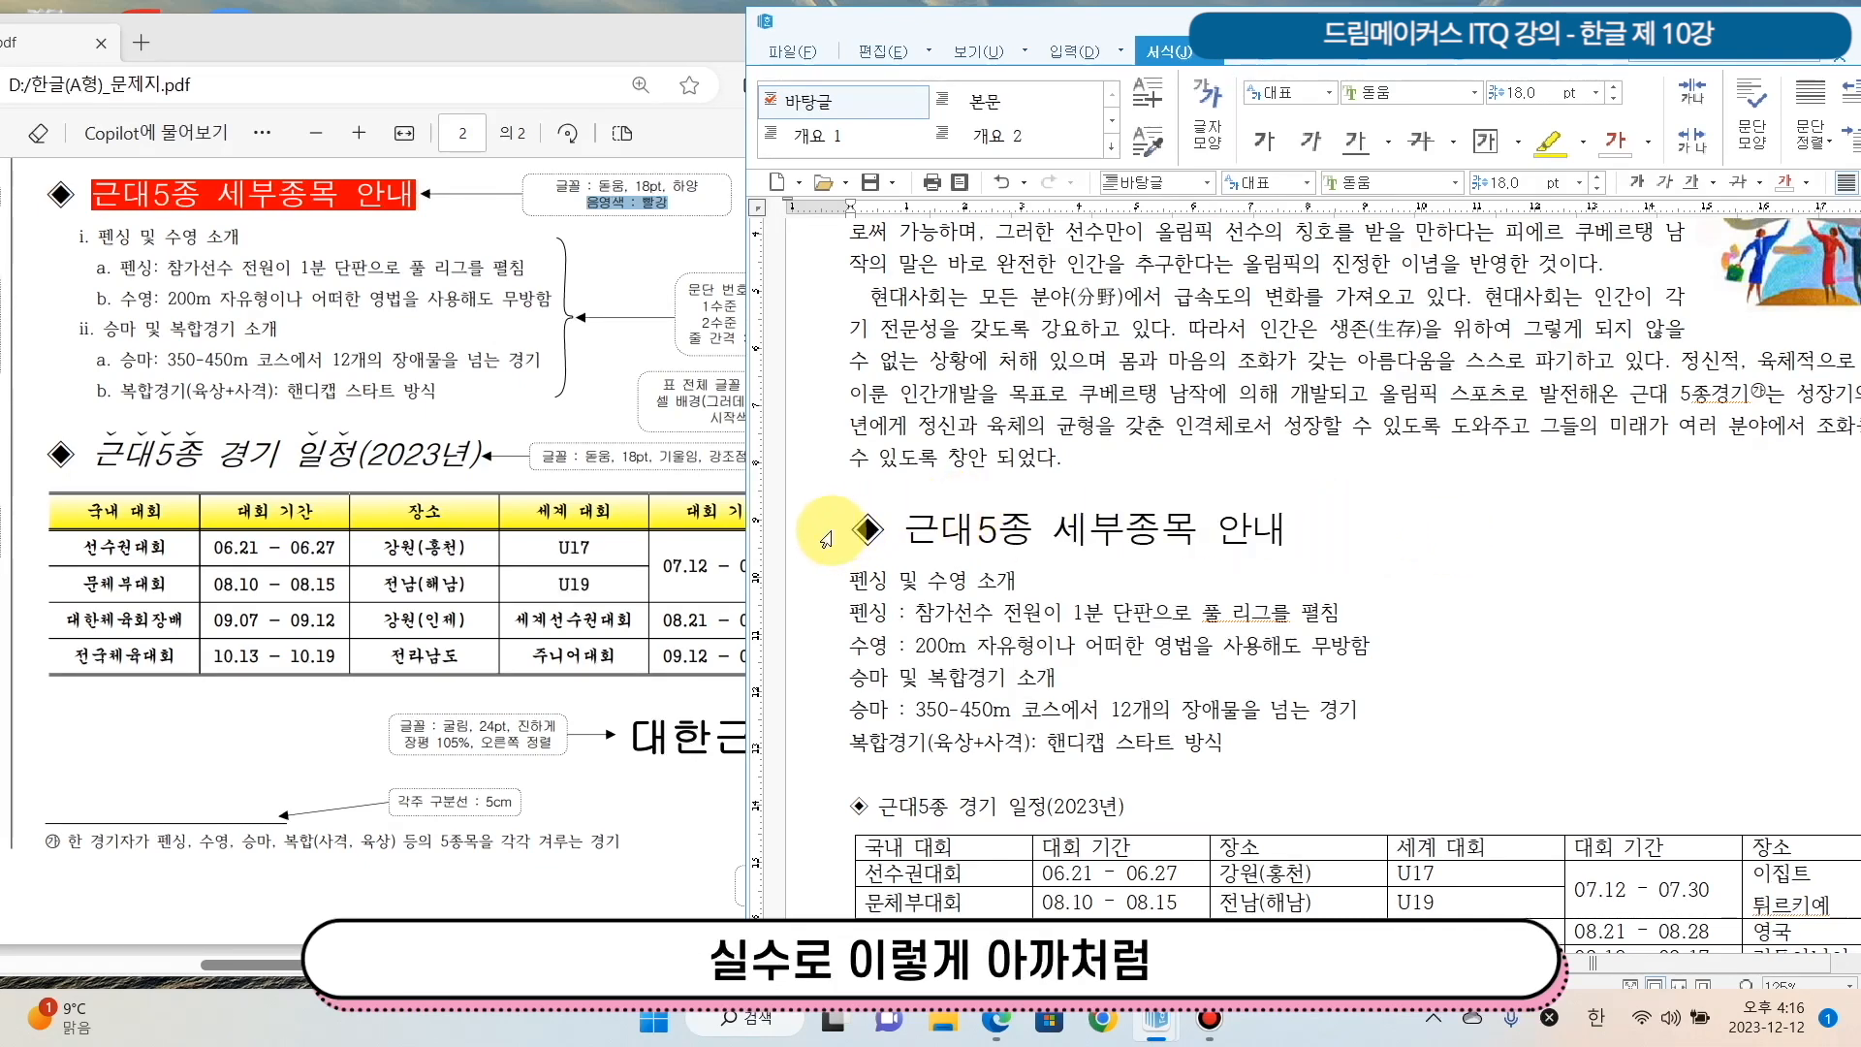
pyautogui.moveTo(849, 528); pyautogui.dragTo(1415, 528)
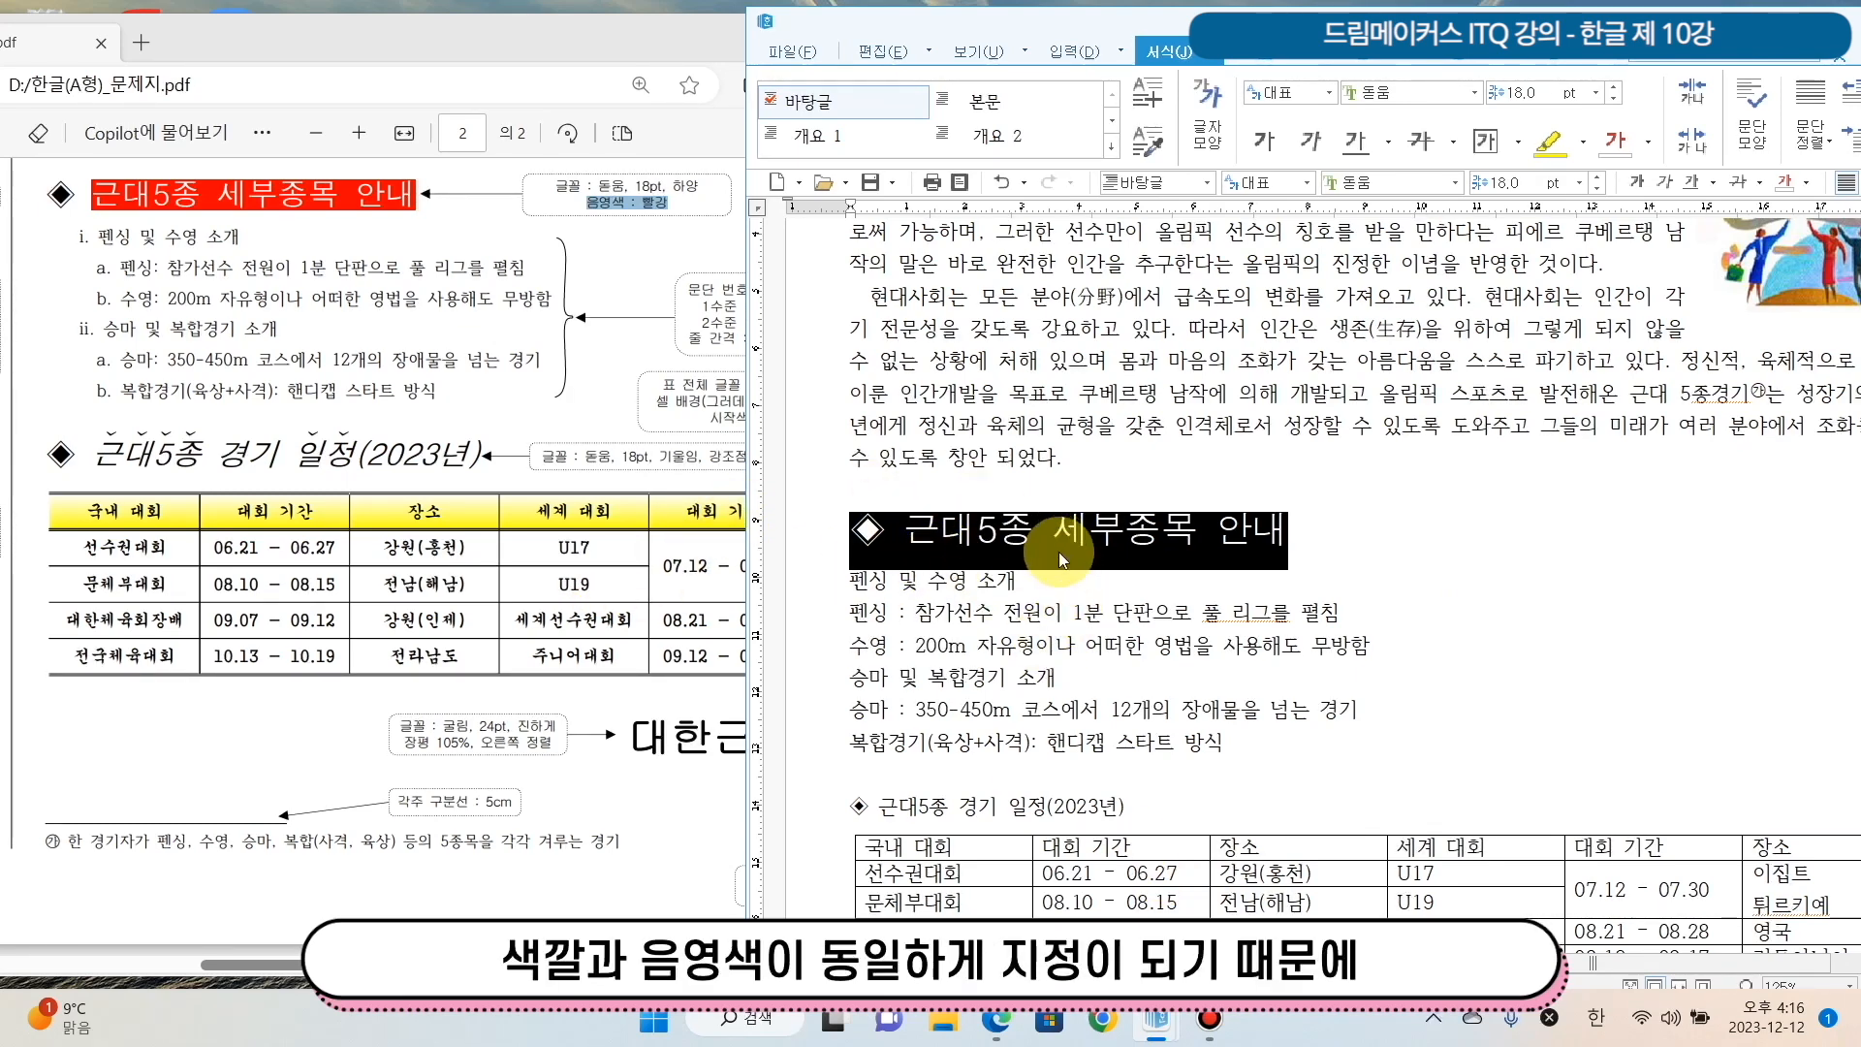
# Apply white text colour and red shading to the heading text 근대5종 세부종목 안내, leaving out the ◈ symbol.
pyautogui.moveTo(904, 532); pyautogui.dragTo(1332, 524)
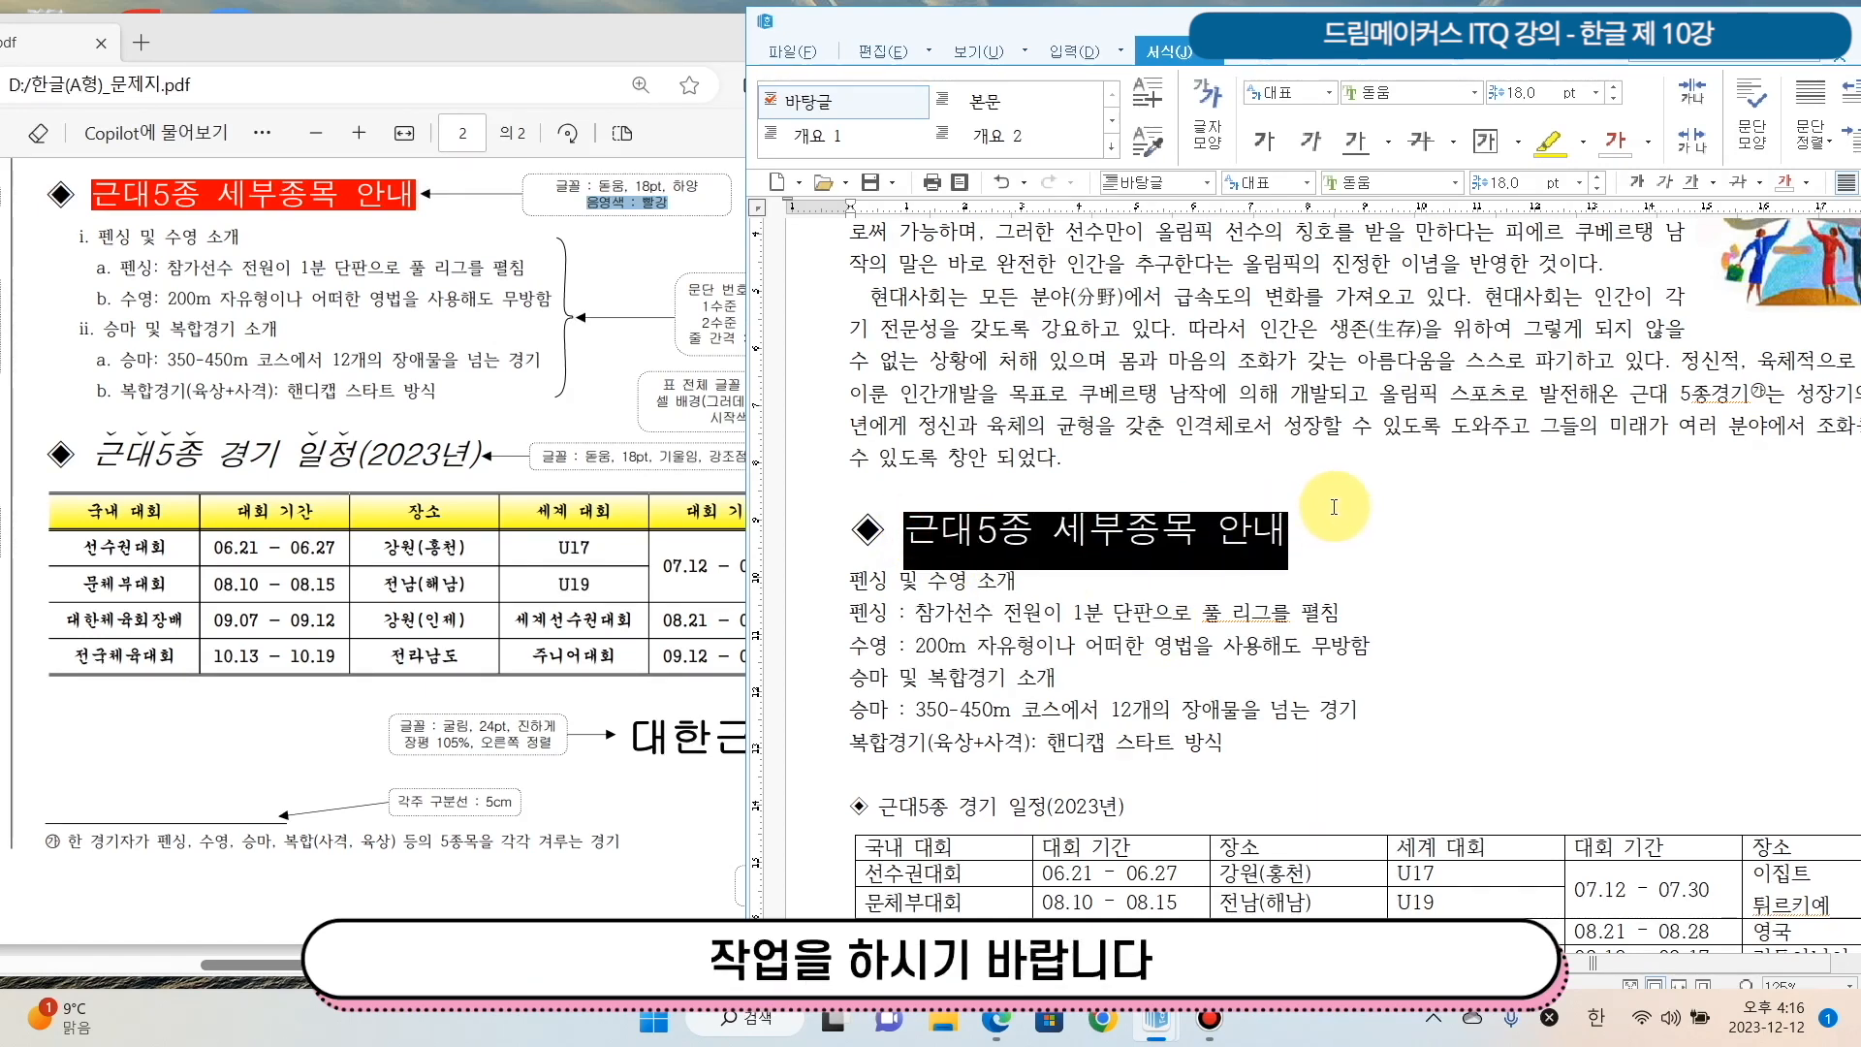
pyautogui.rightClick(1199, 525)
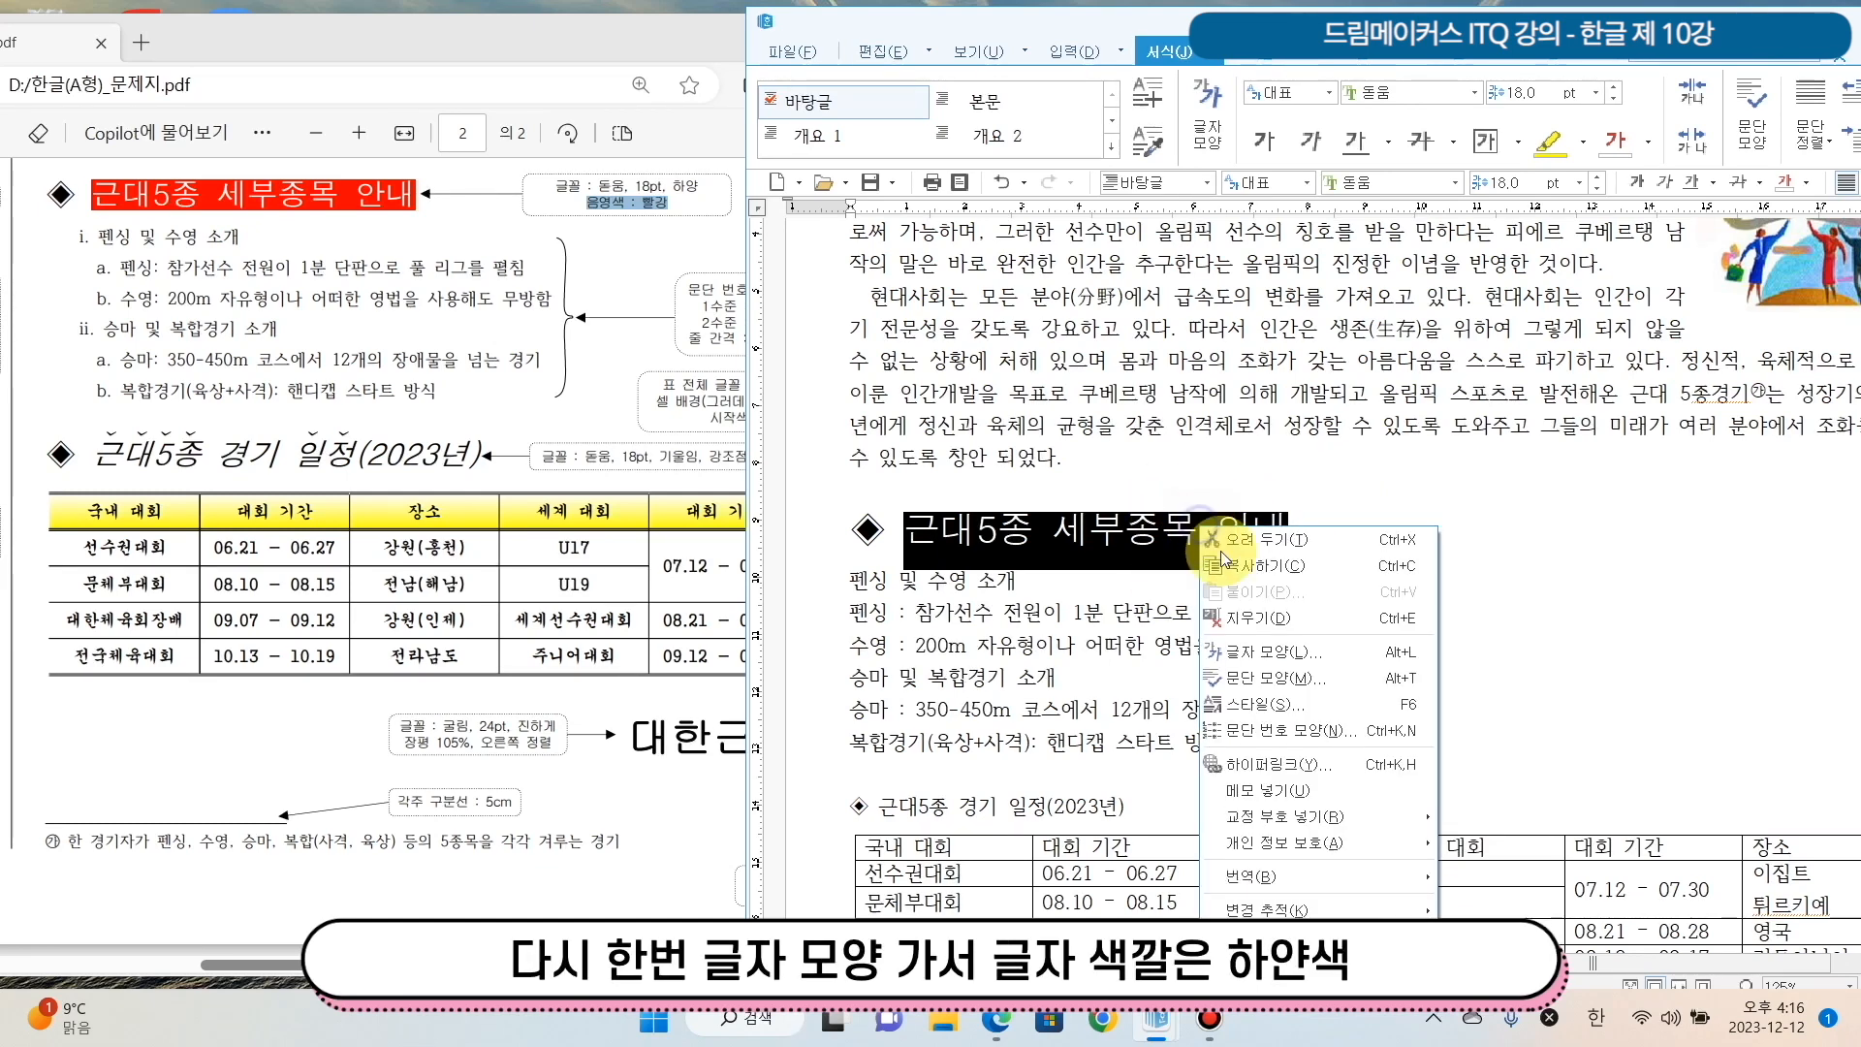
pyautogui.click(1322, 653)
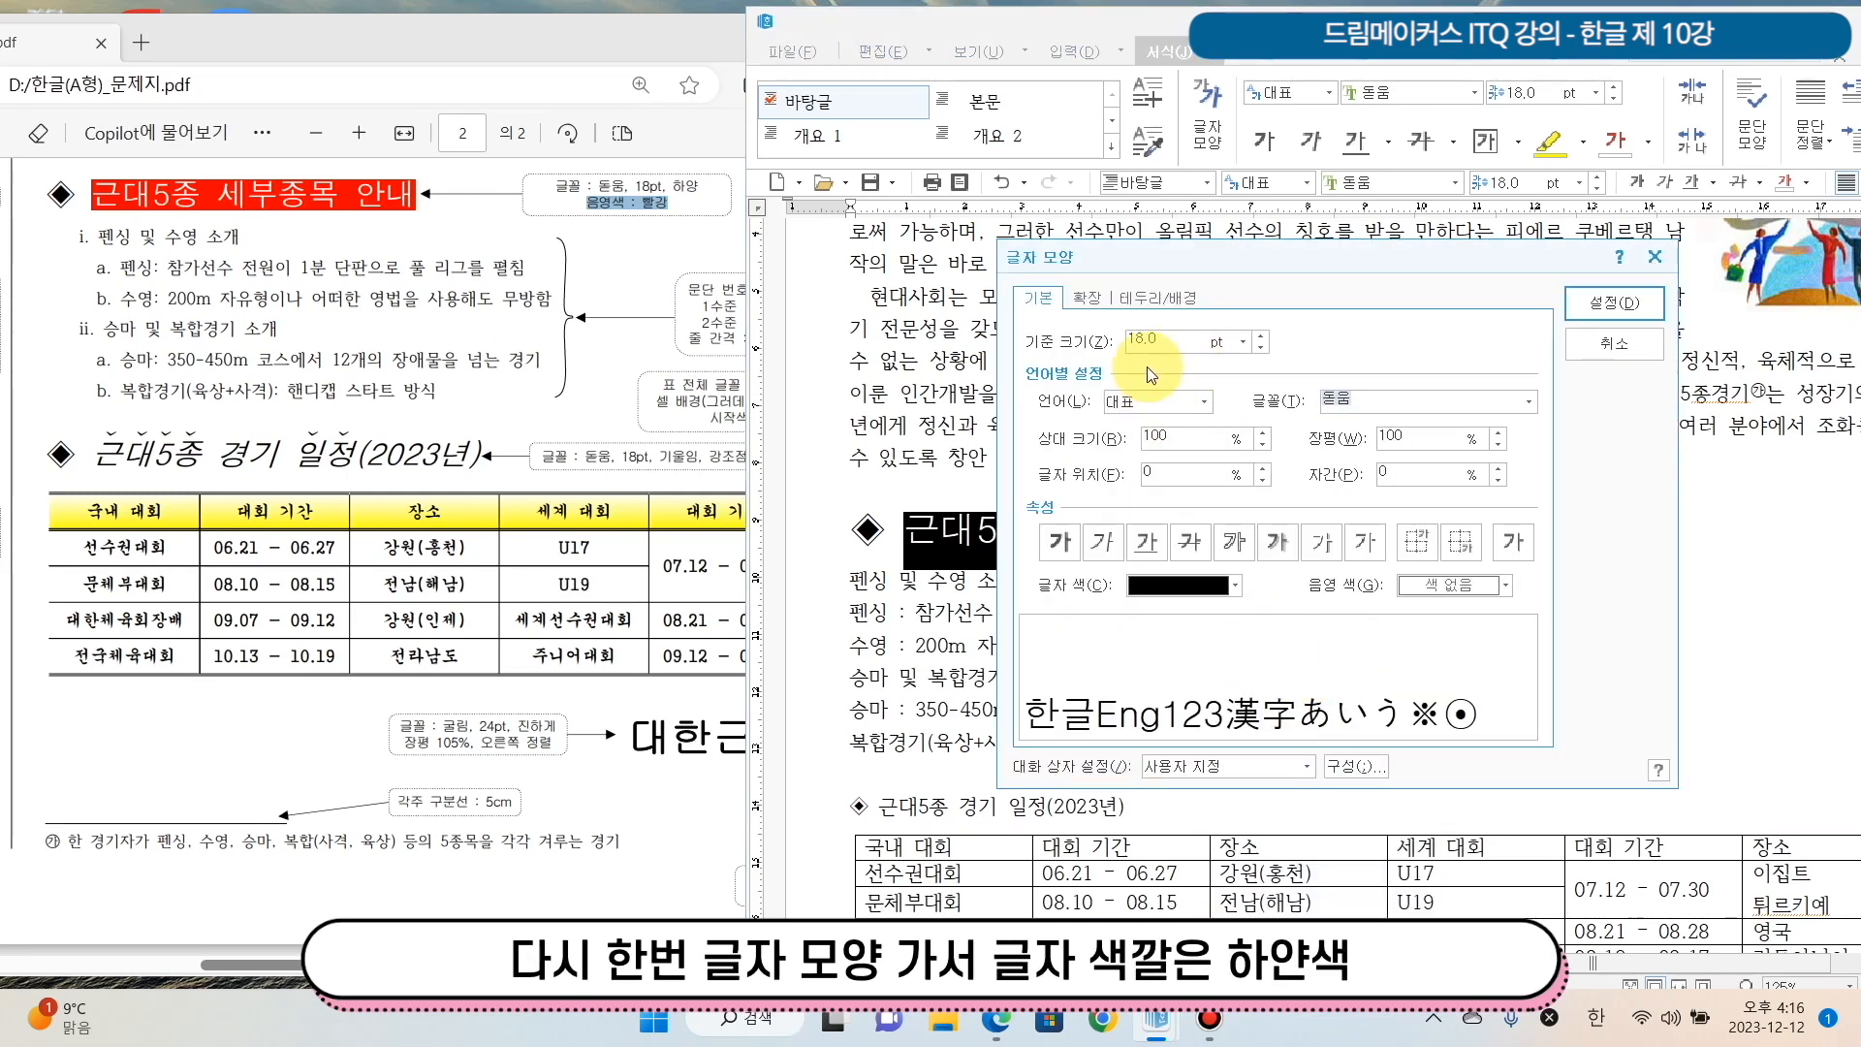
pyautogui.click(1199, 586)
pyautogui.click(1141, 649)
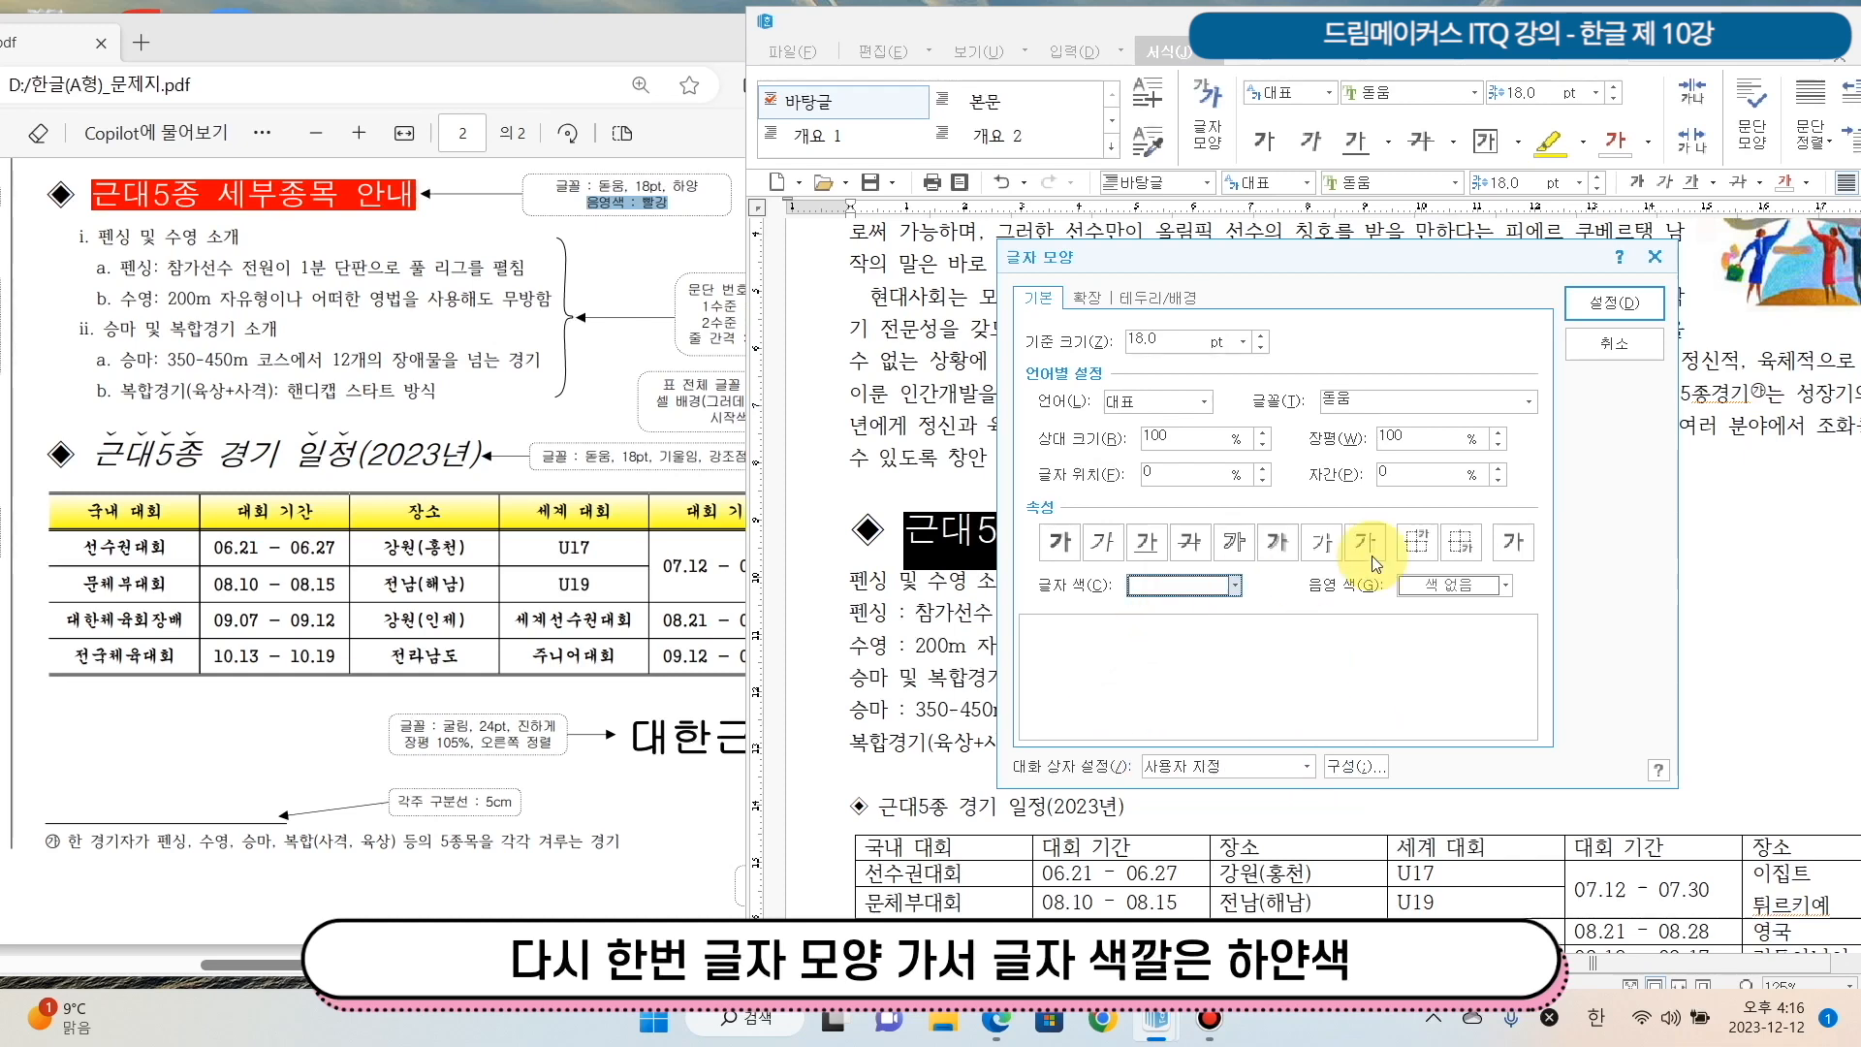
pyautogui.click(1448, 584)
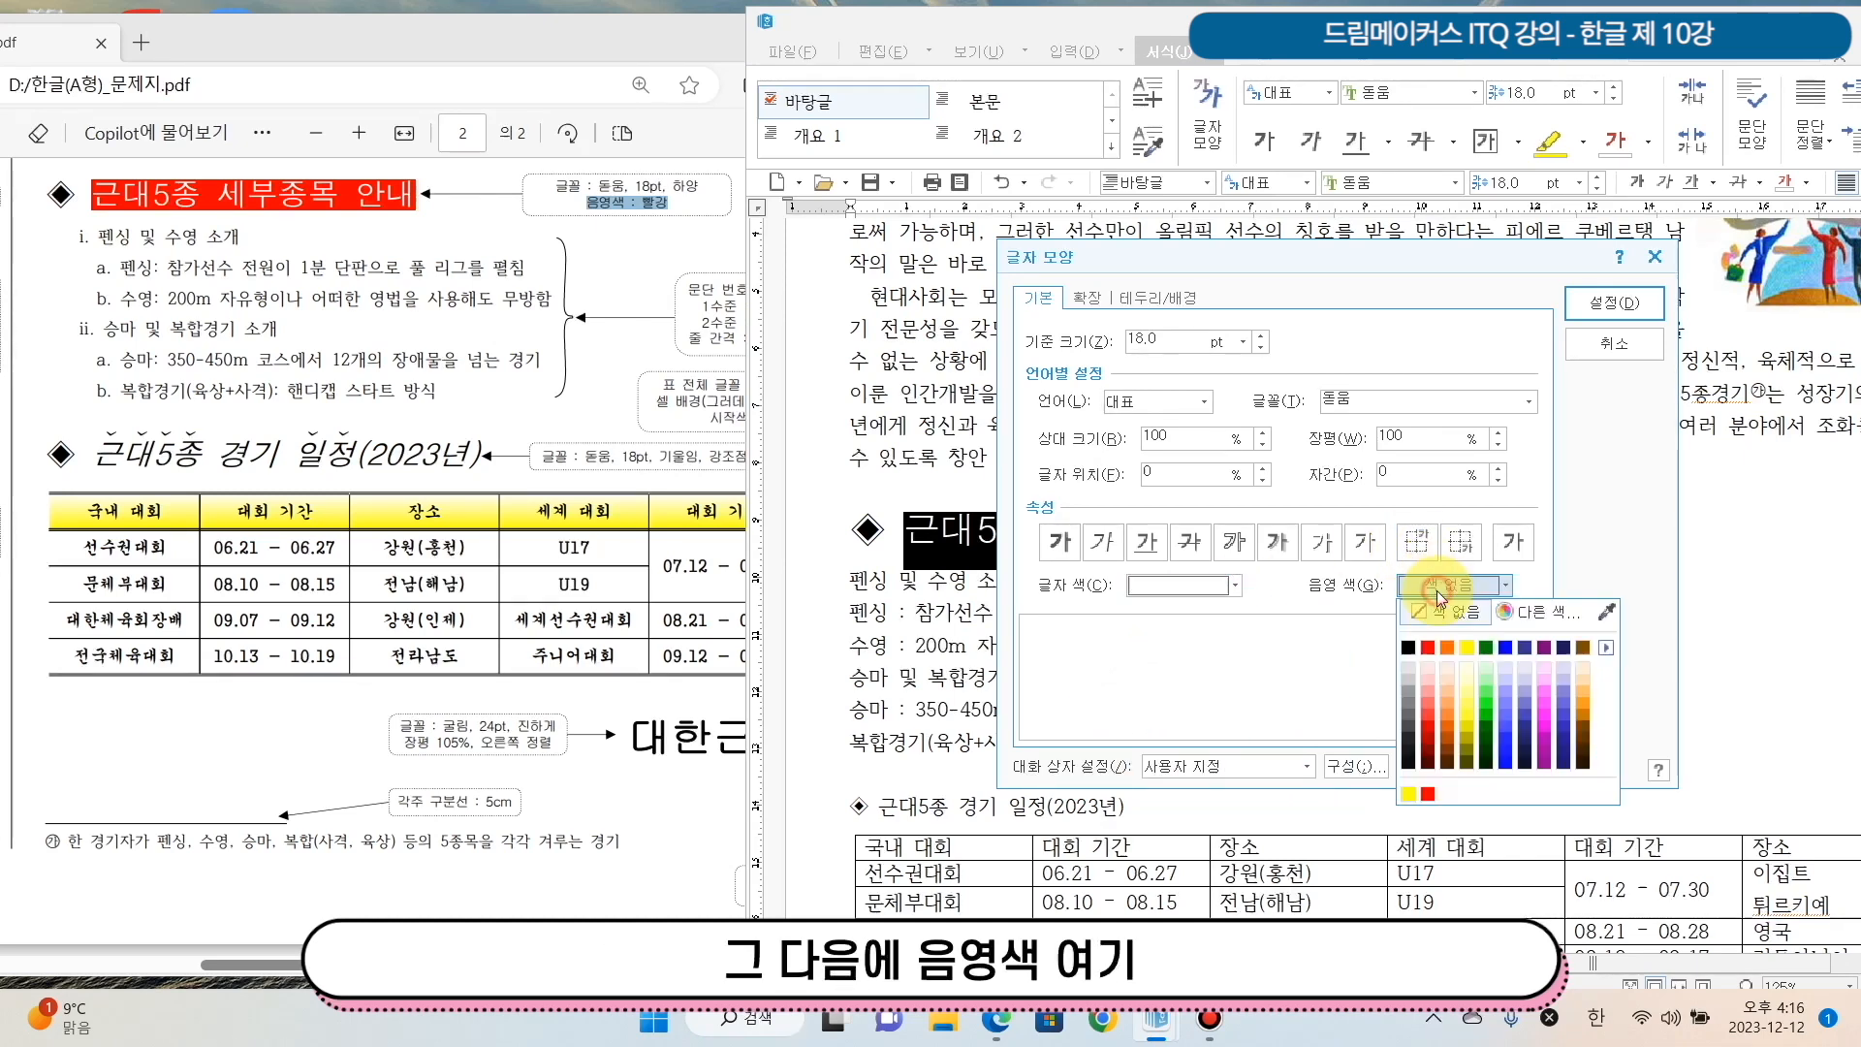
pyautogui.click(1429, 652)
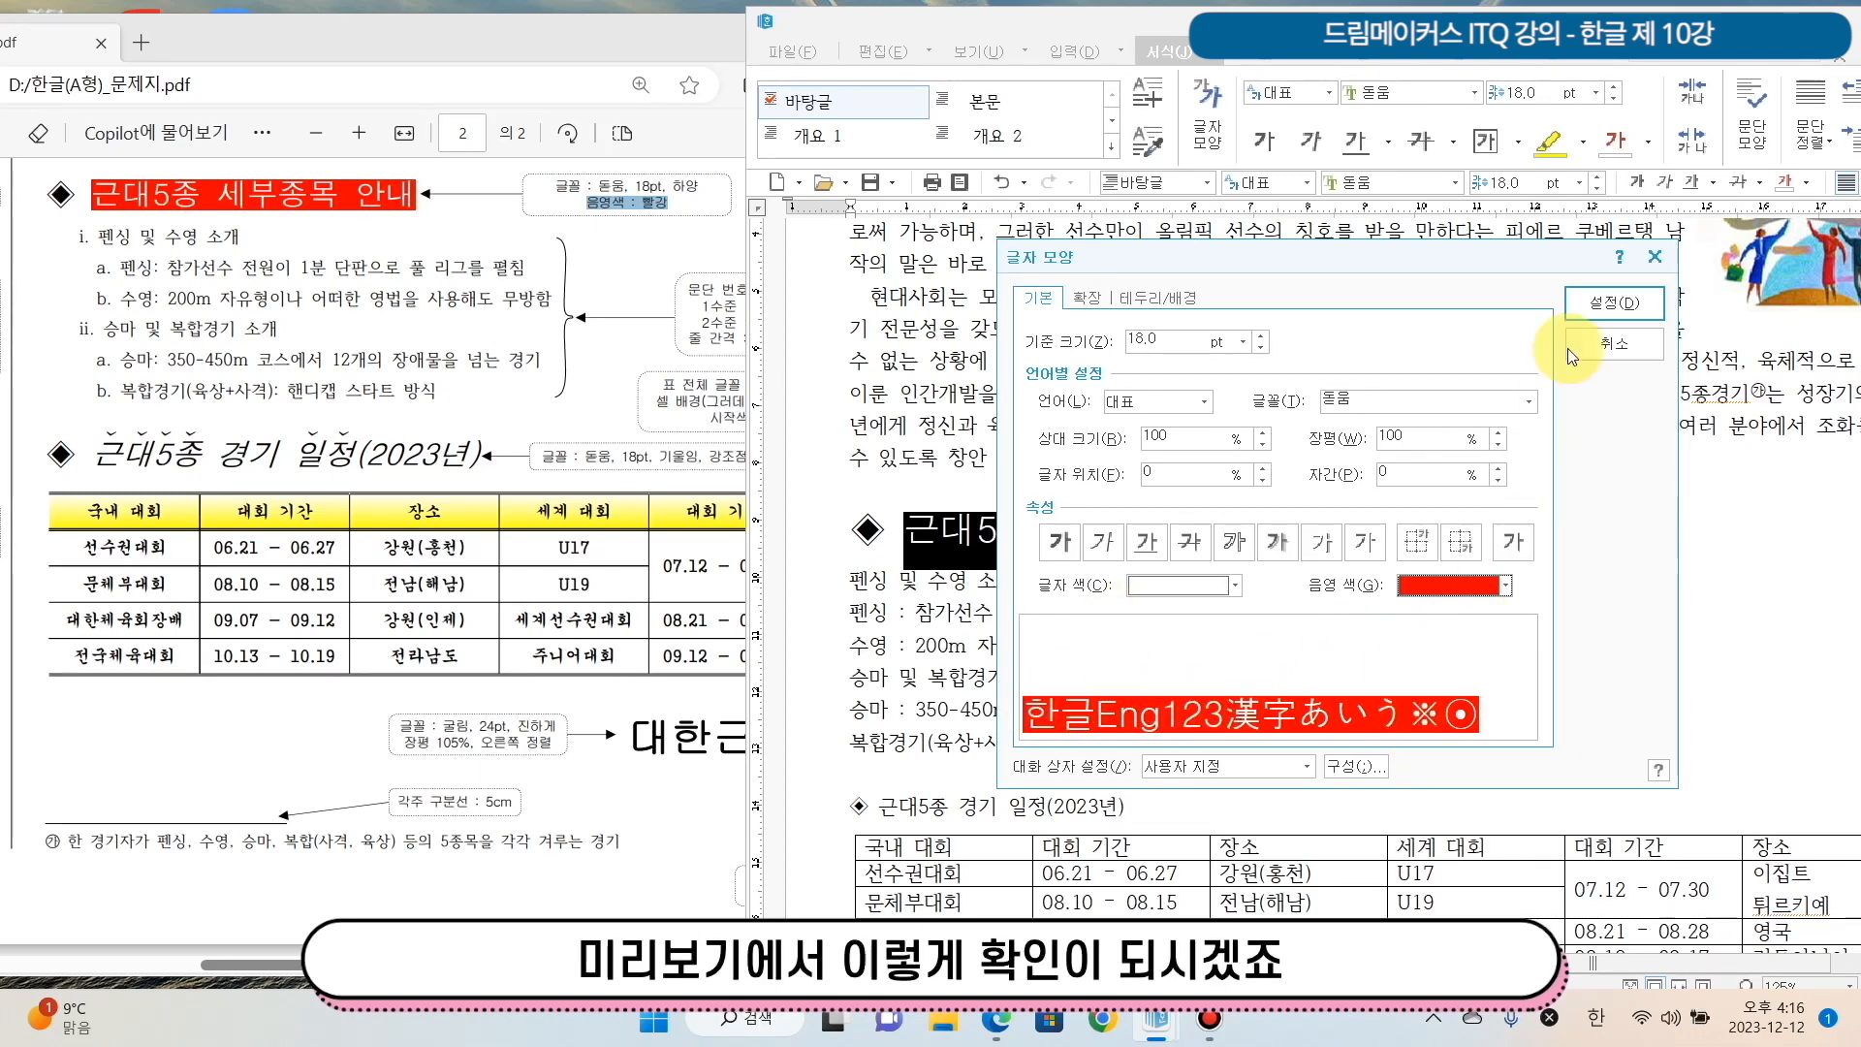
pyautogui.click(1608, 310)
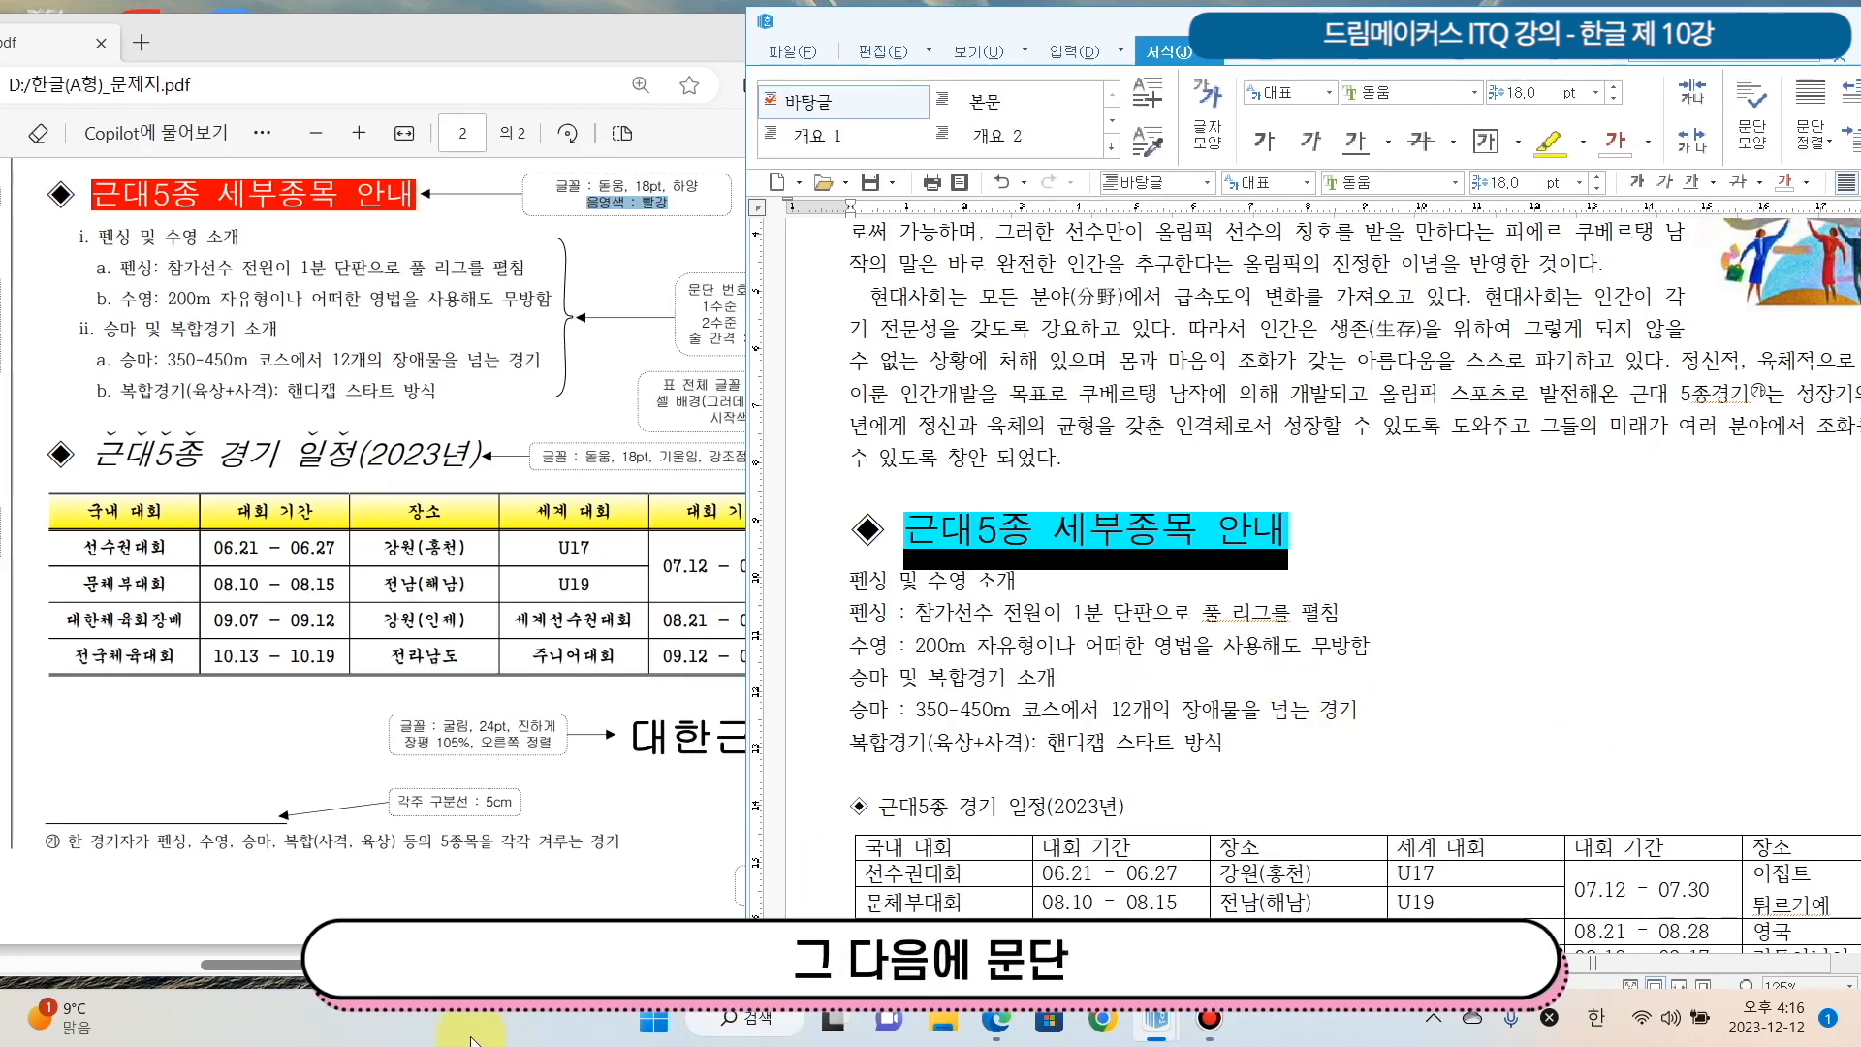
# Uncover the PDF's numbering notes and open the 문단 번호 모양 settings for the six lines from 펜싱 및 수영 소개 to 복합경기(육상+사격).
pyautogui.moveTo(1002, 12); pyautogui.dragTo(1128, 31)
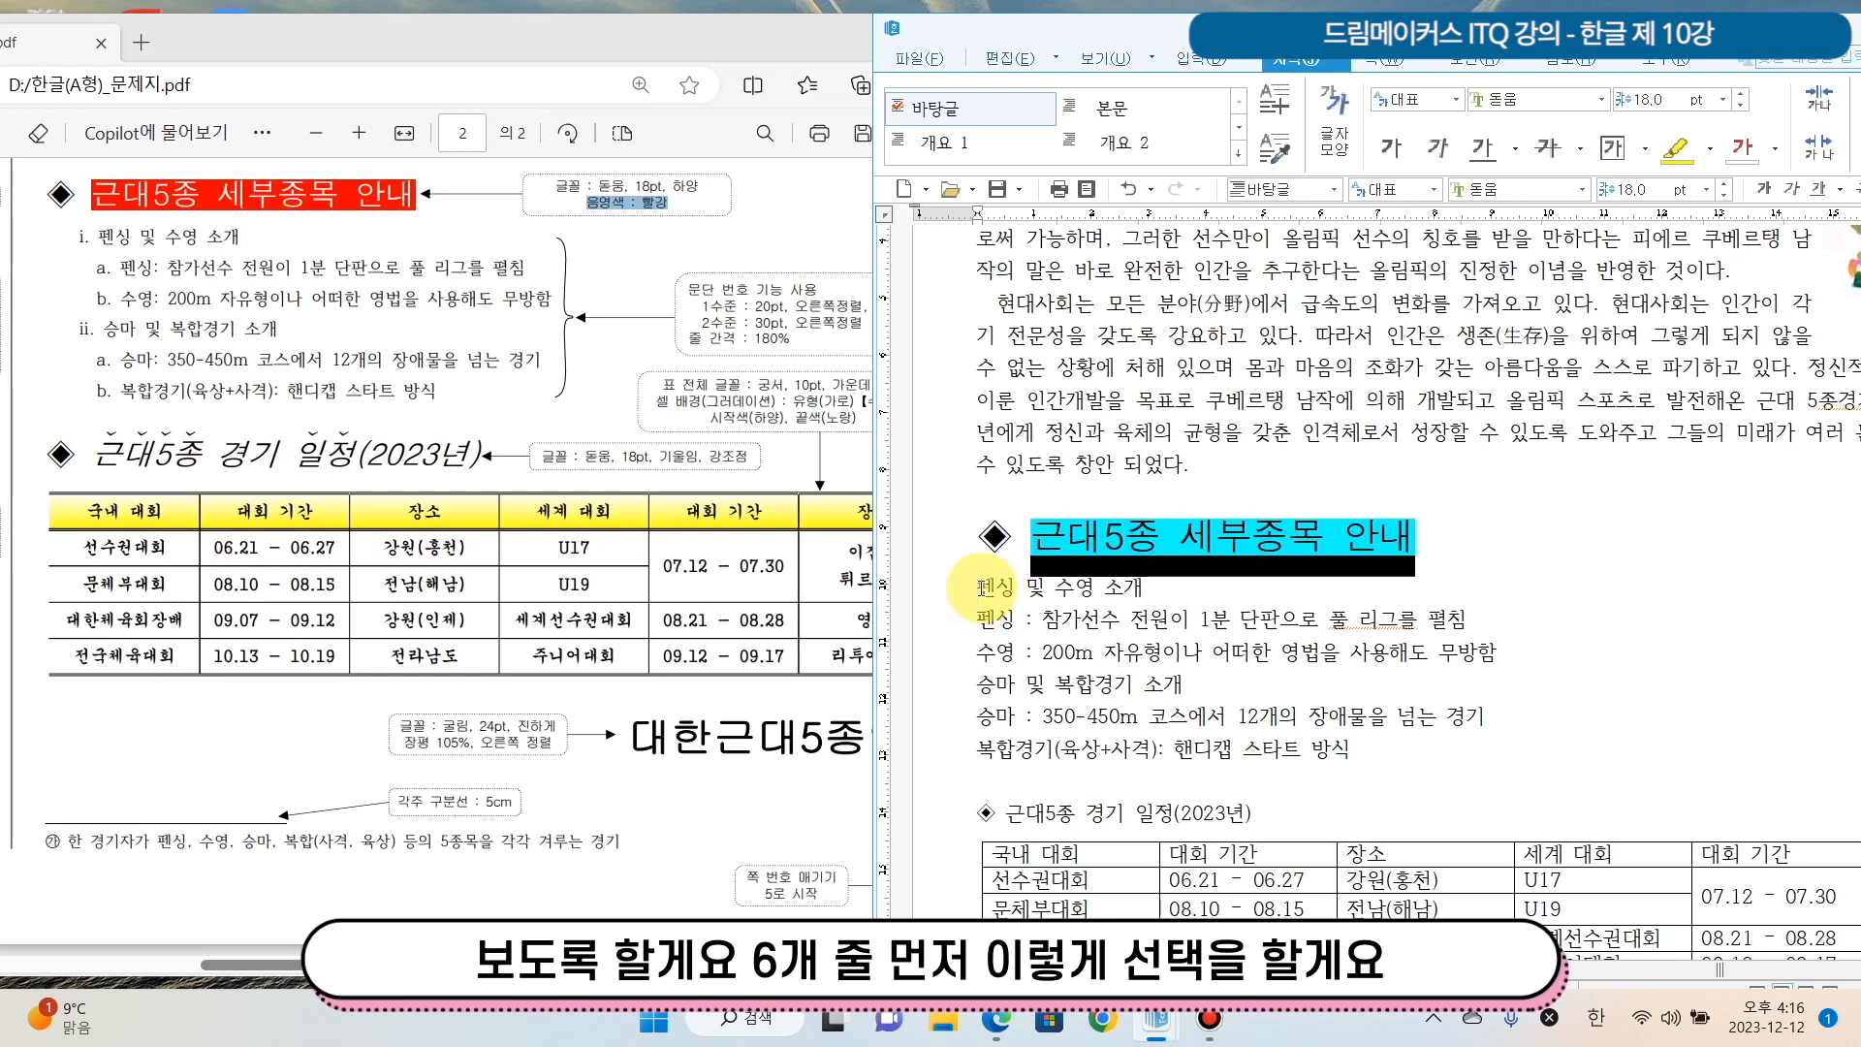
pyautogui.moveTo(975, 588); pyautogui.dragTo(1352, 749)
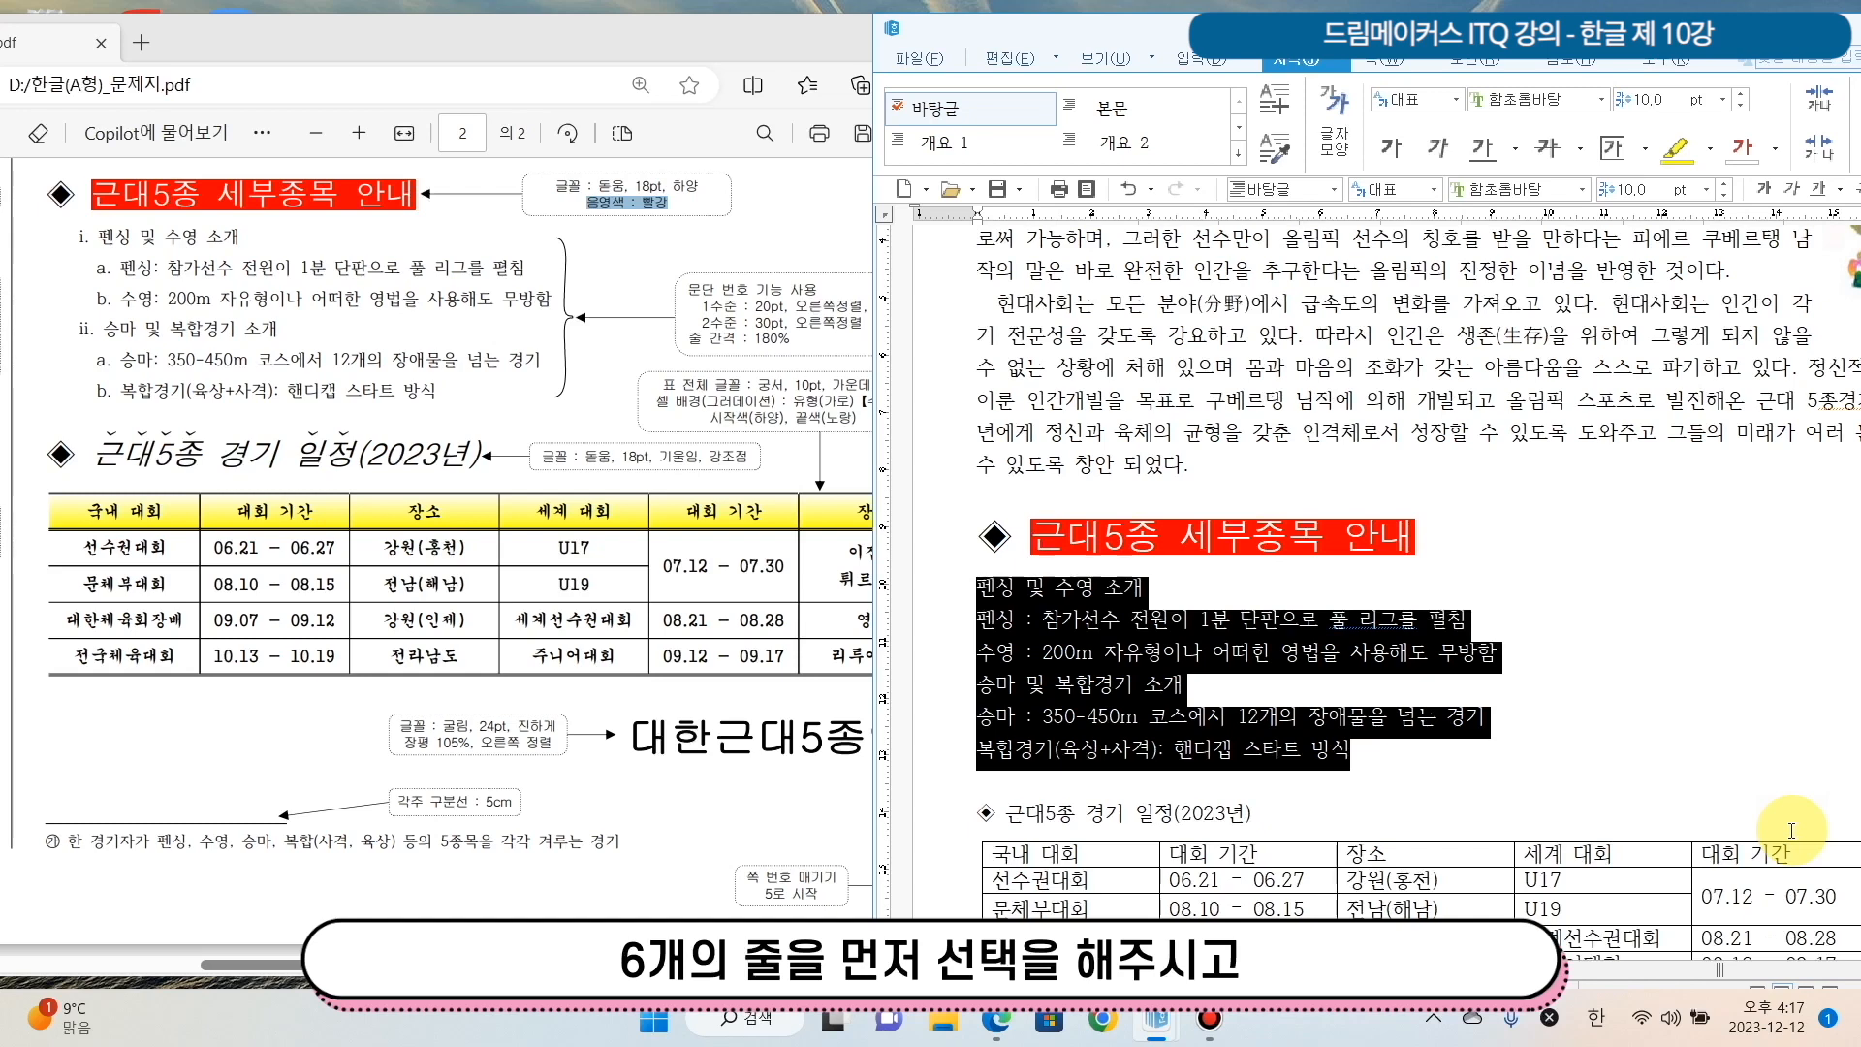
pyautogui.rightClick(1033, 647)
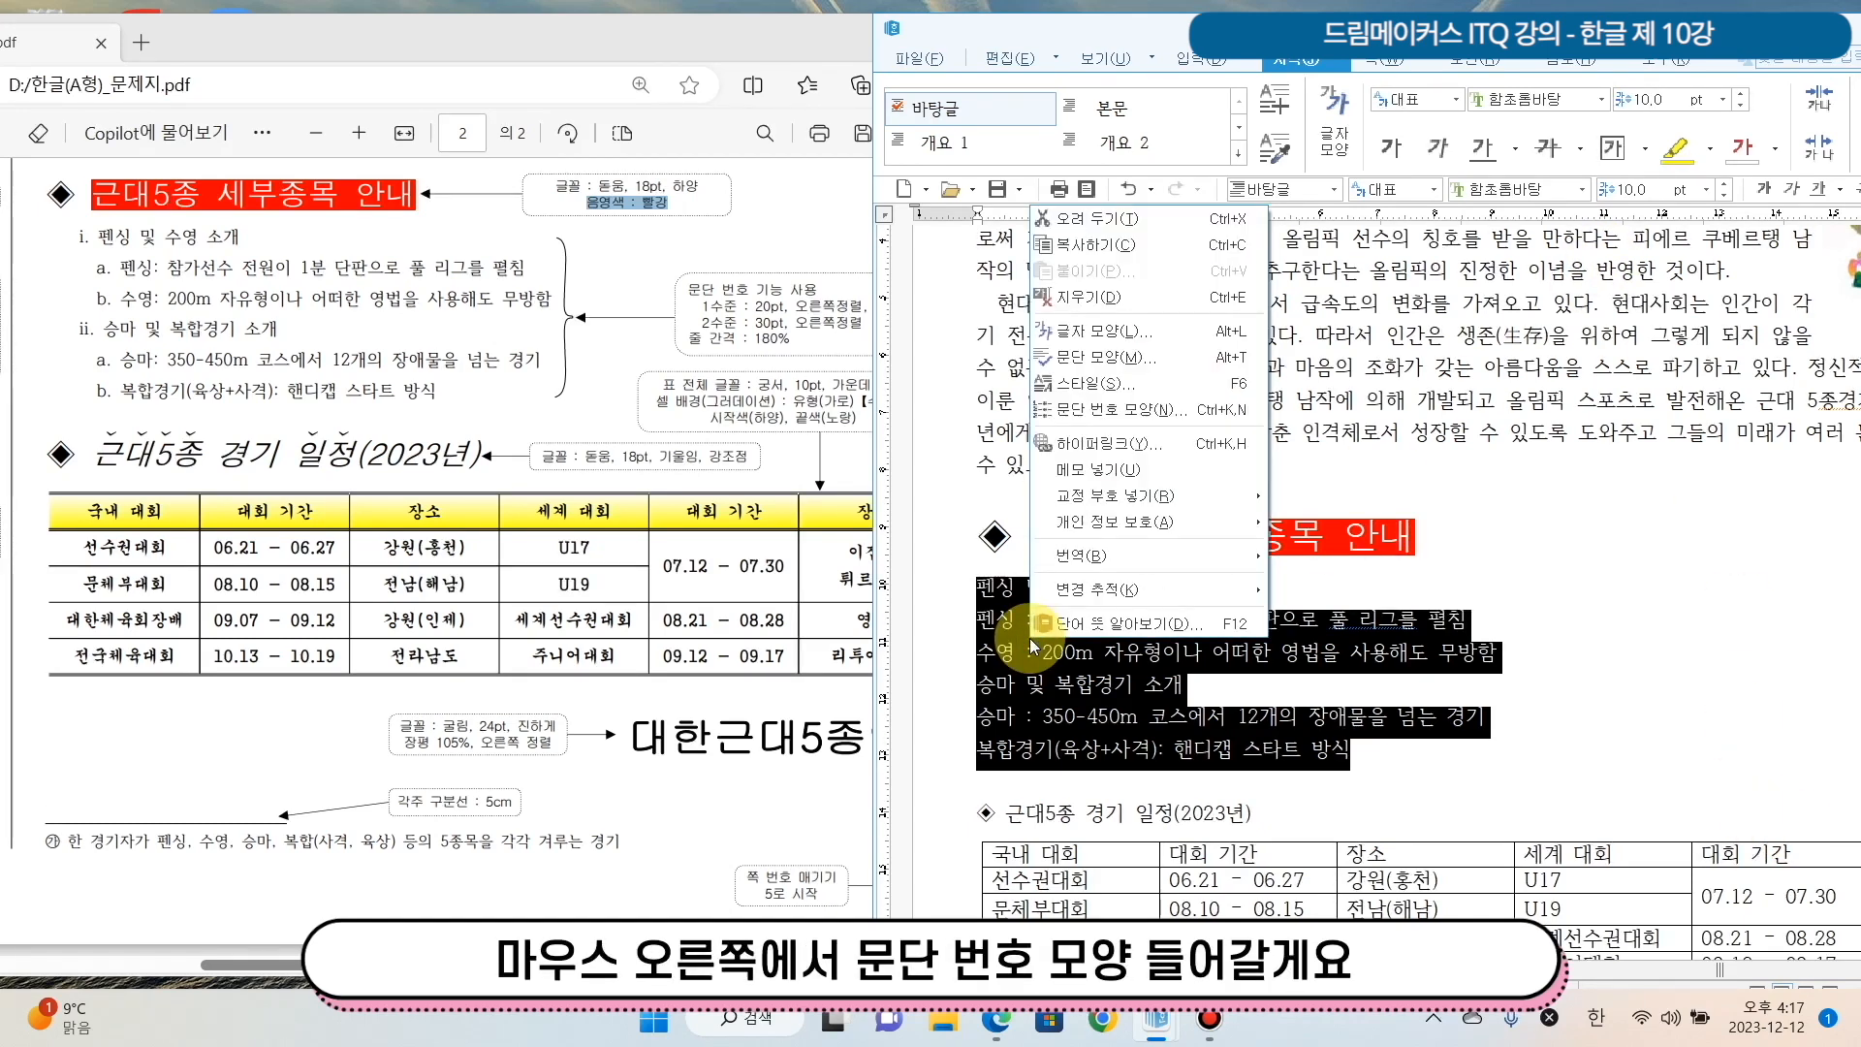
pyautogui.click(1221, 411)
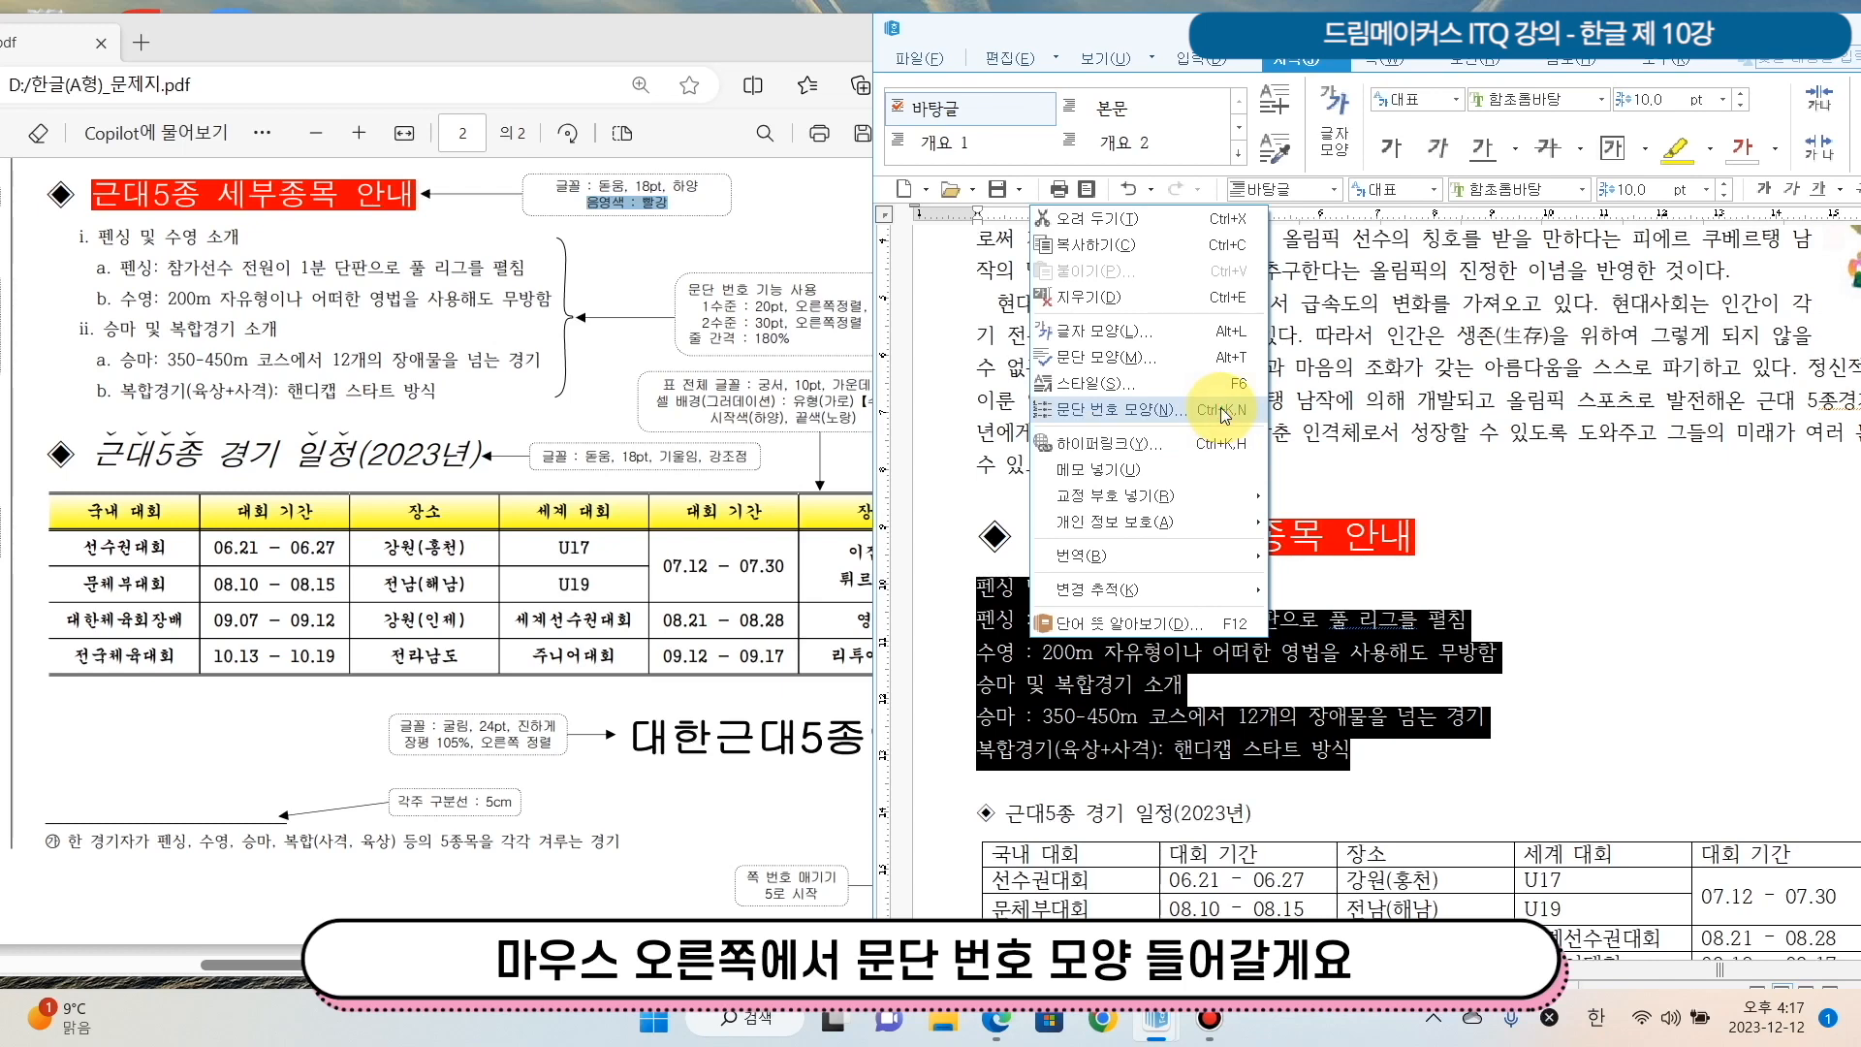
pyautogui.click(1223, 411)
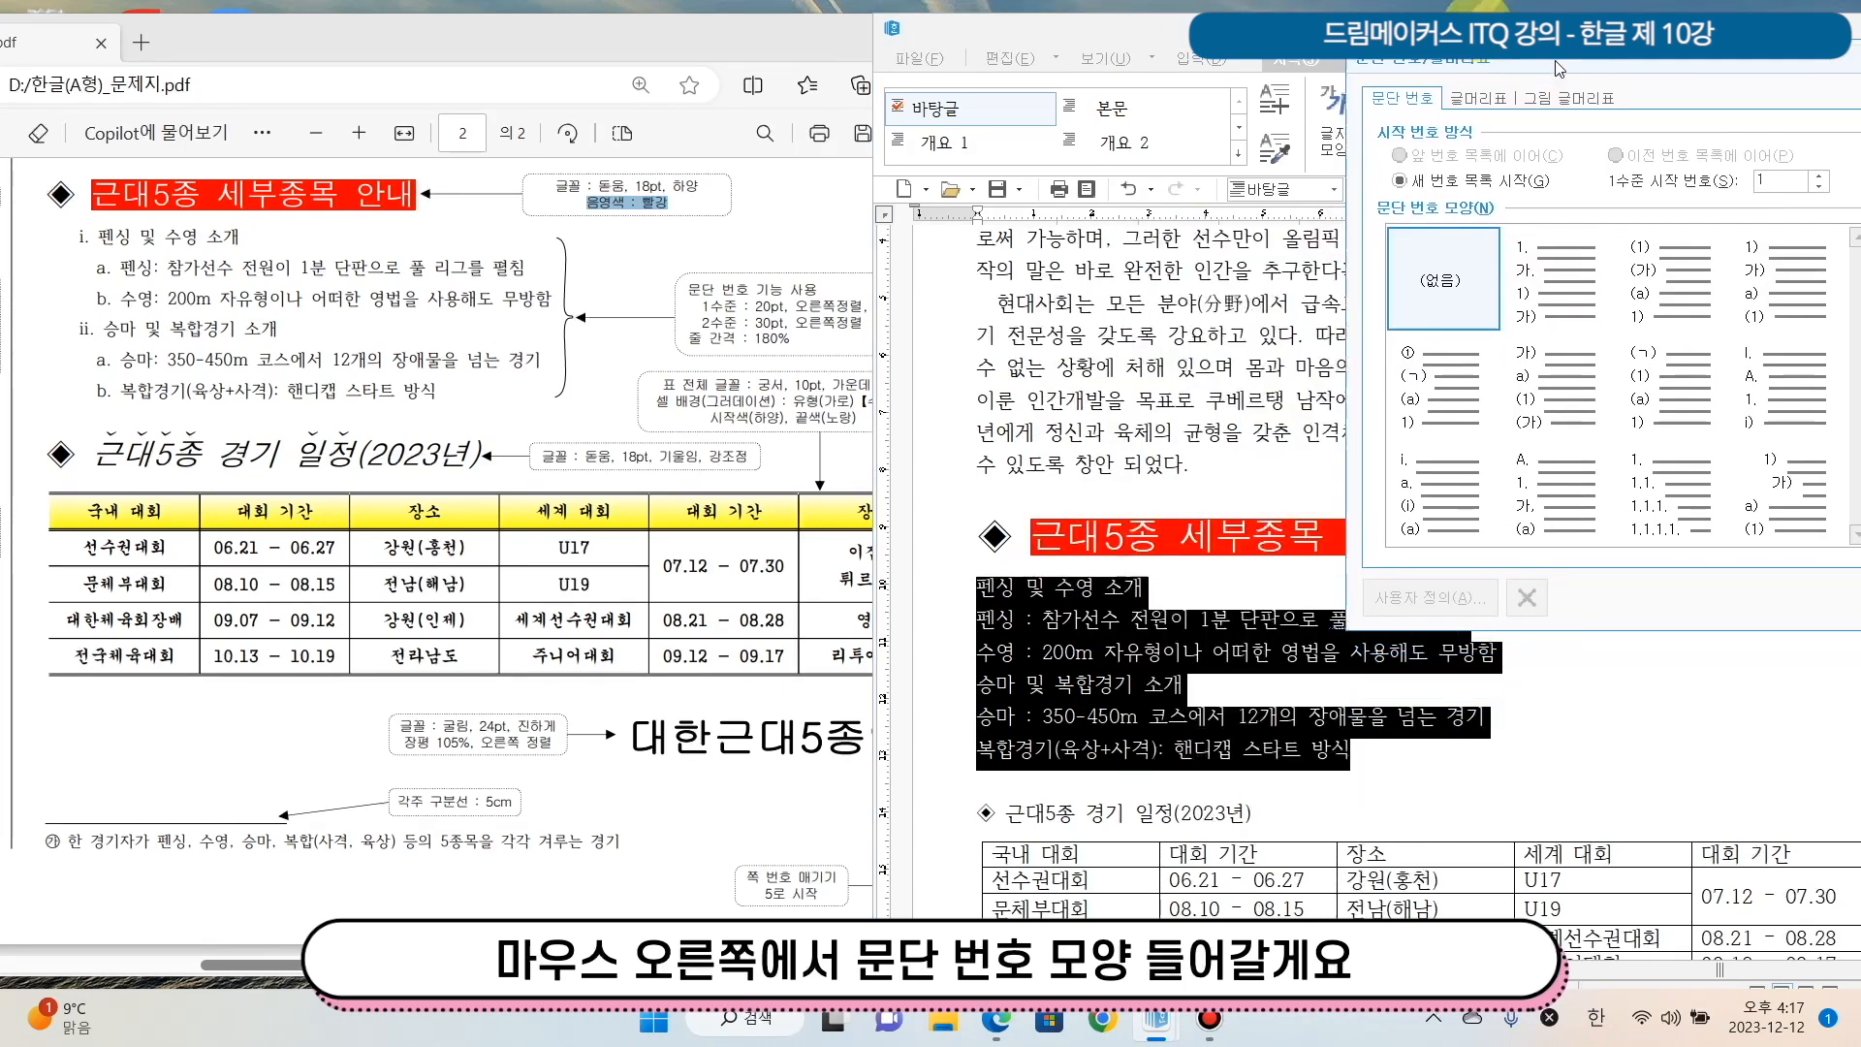
# Check which numbering symbols the exam PDF uses for the first-level and second-level lines under the first heading.
pyautogui.click(76, 245)
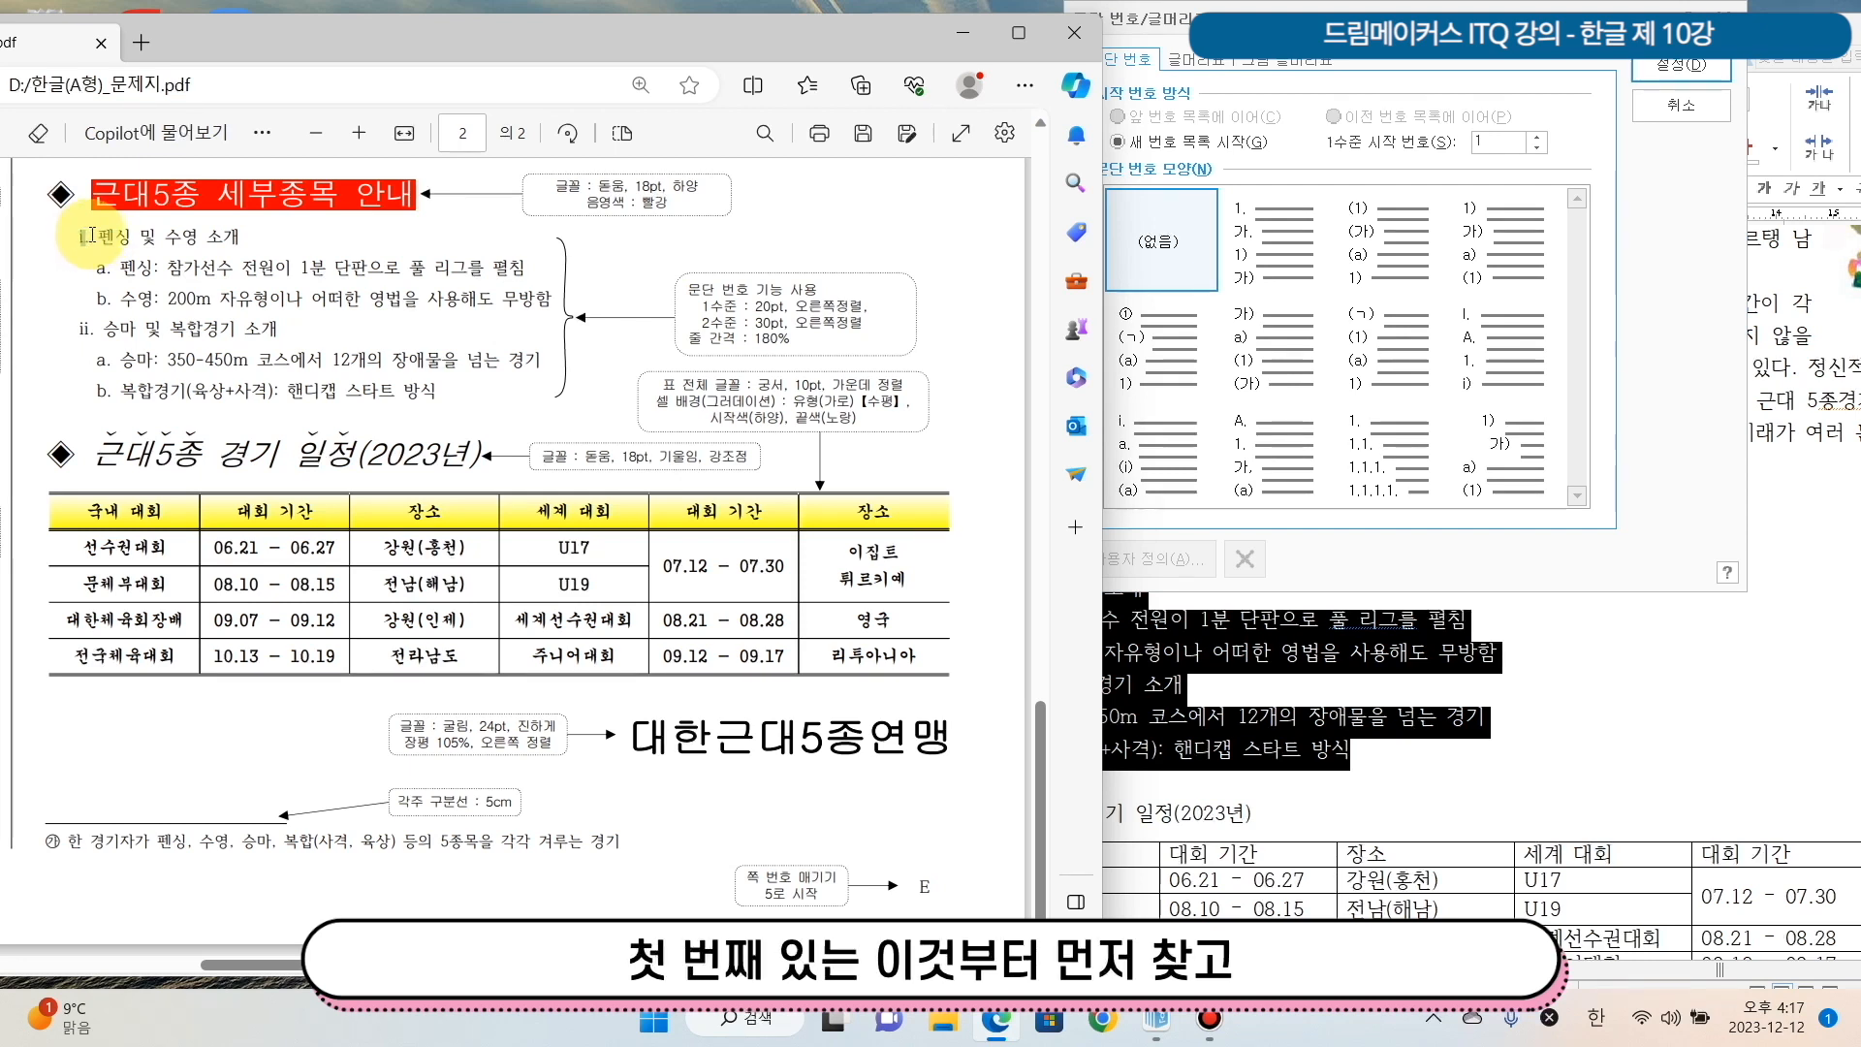
pyautogui.doubleClick(94, 235)
pyautogui.click(94, 273)
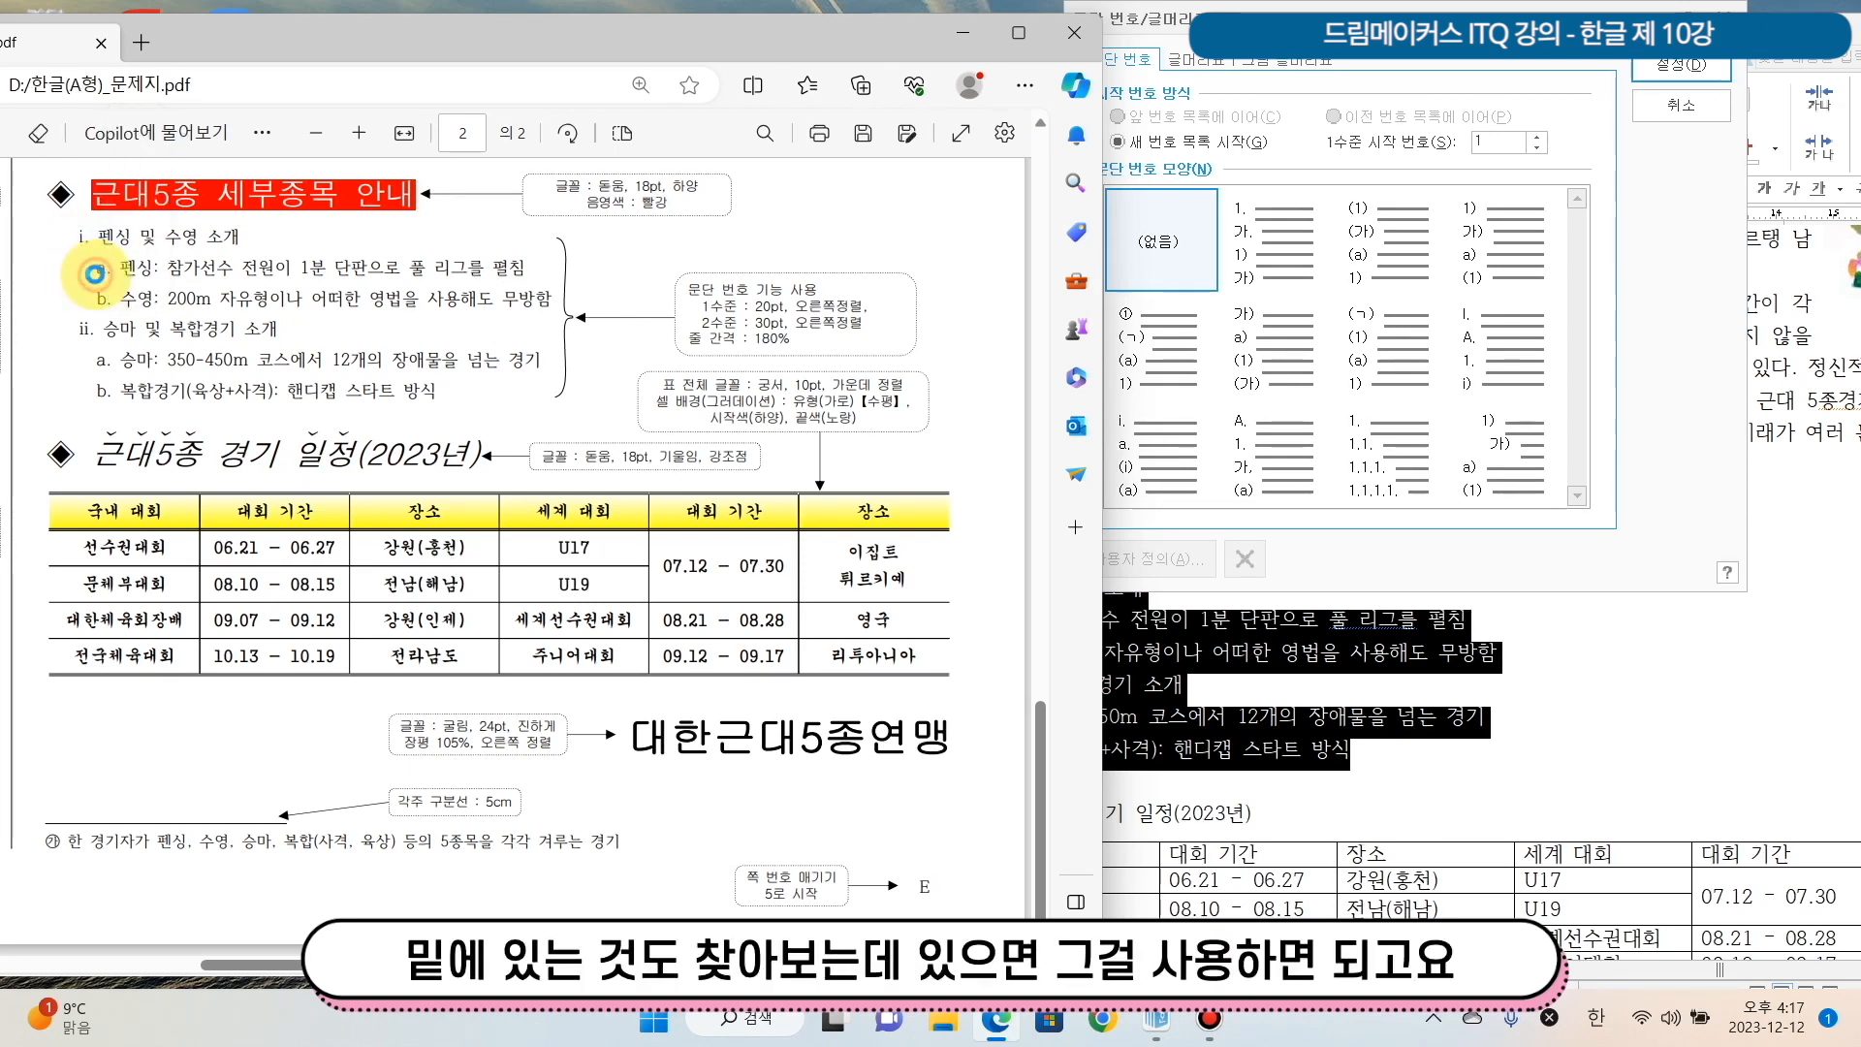
pyautogui.doubleClick(117, 275)
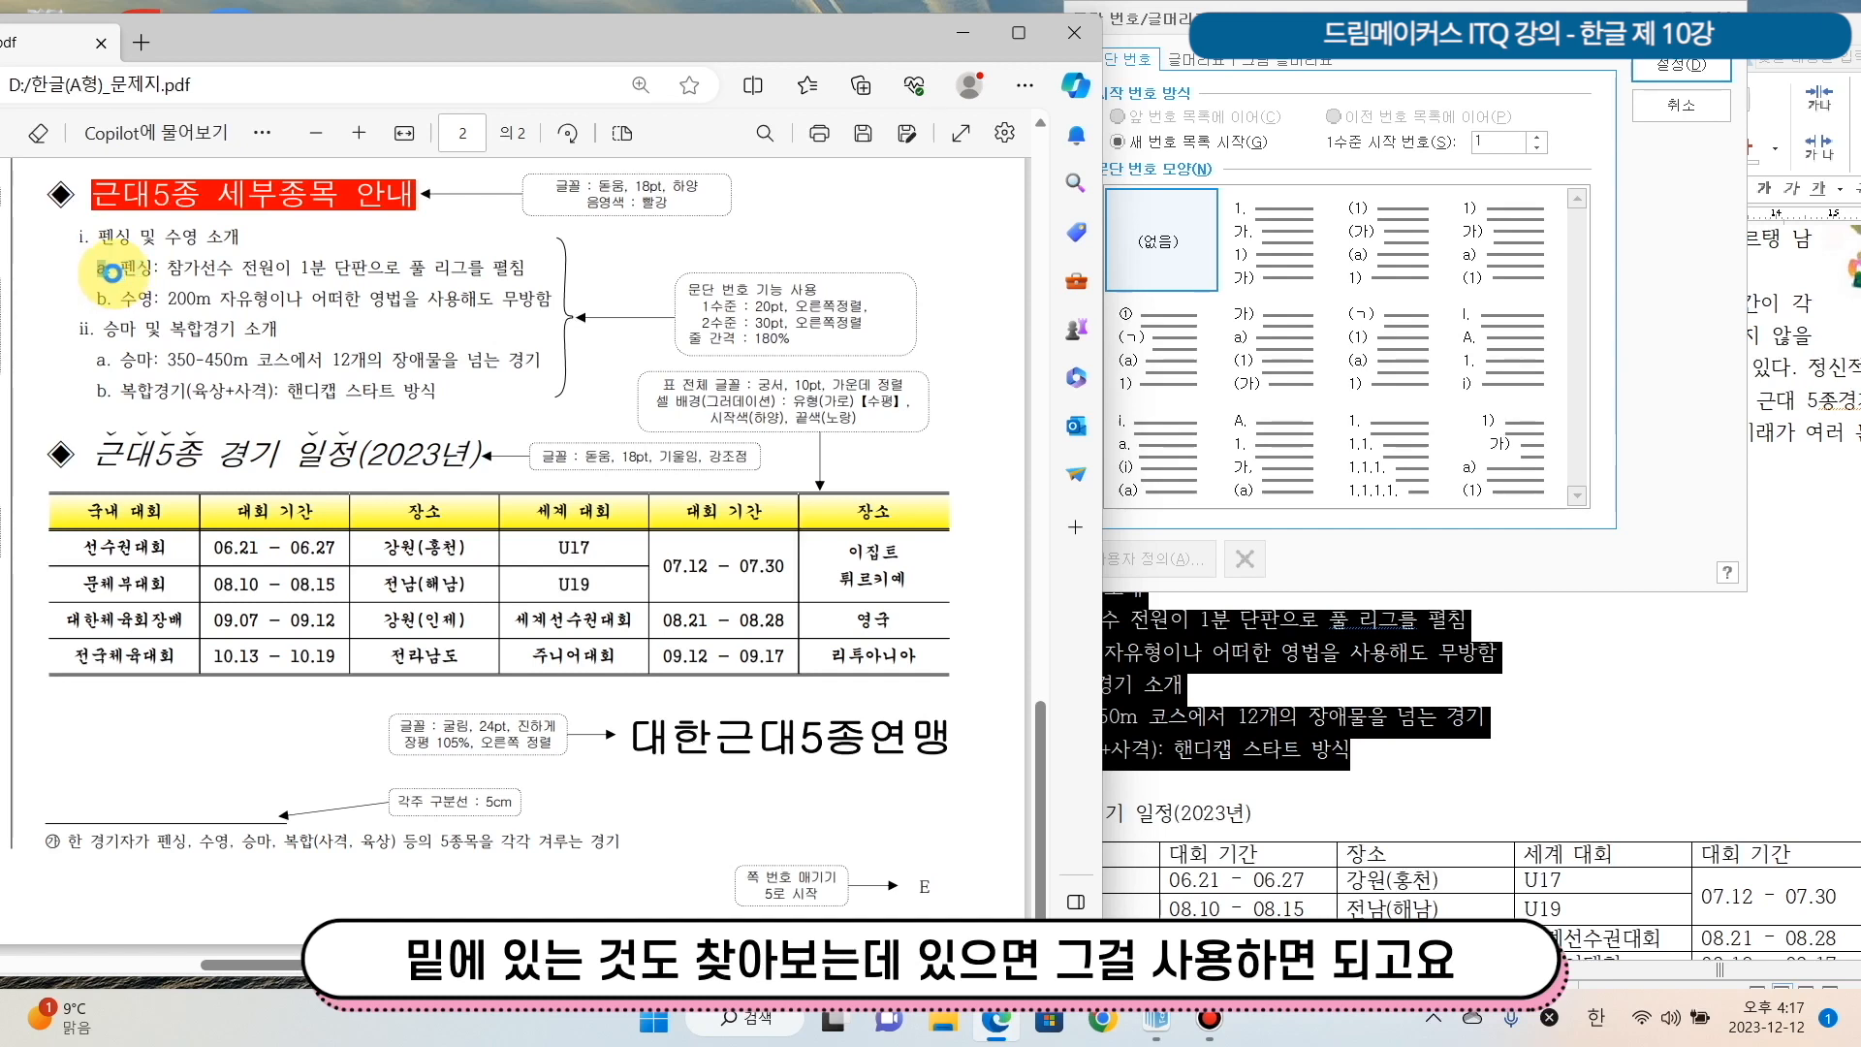
pyautogui.moveTo(122, 277); pyautogui.dragTo(106, 275)
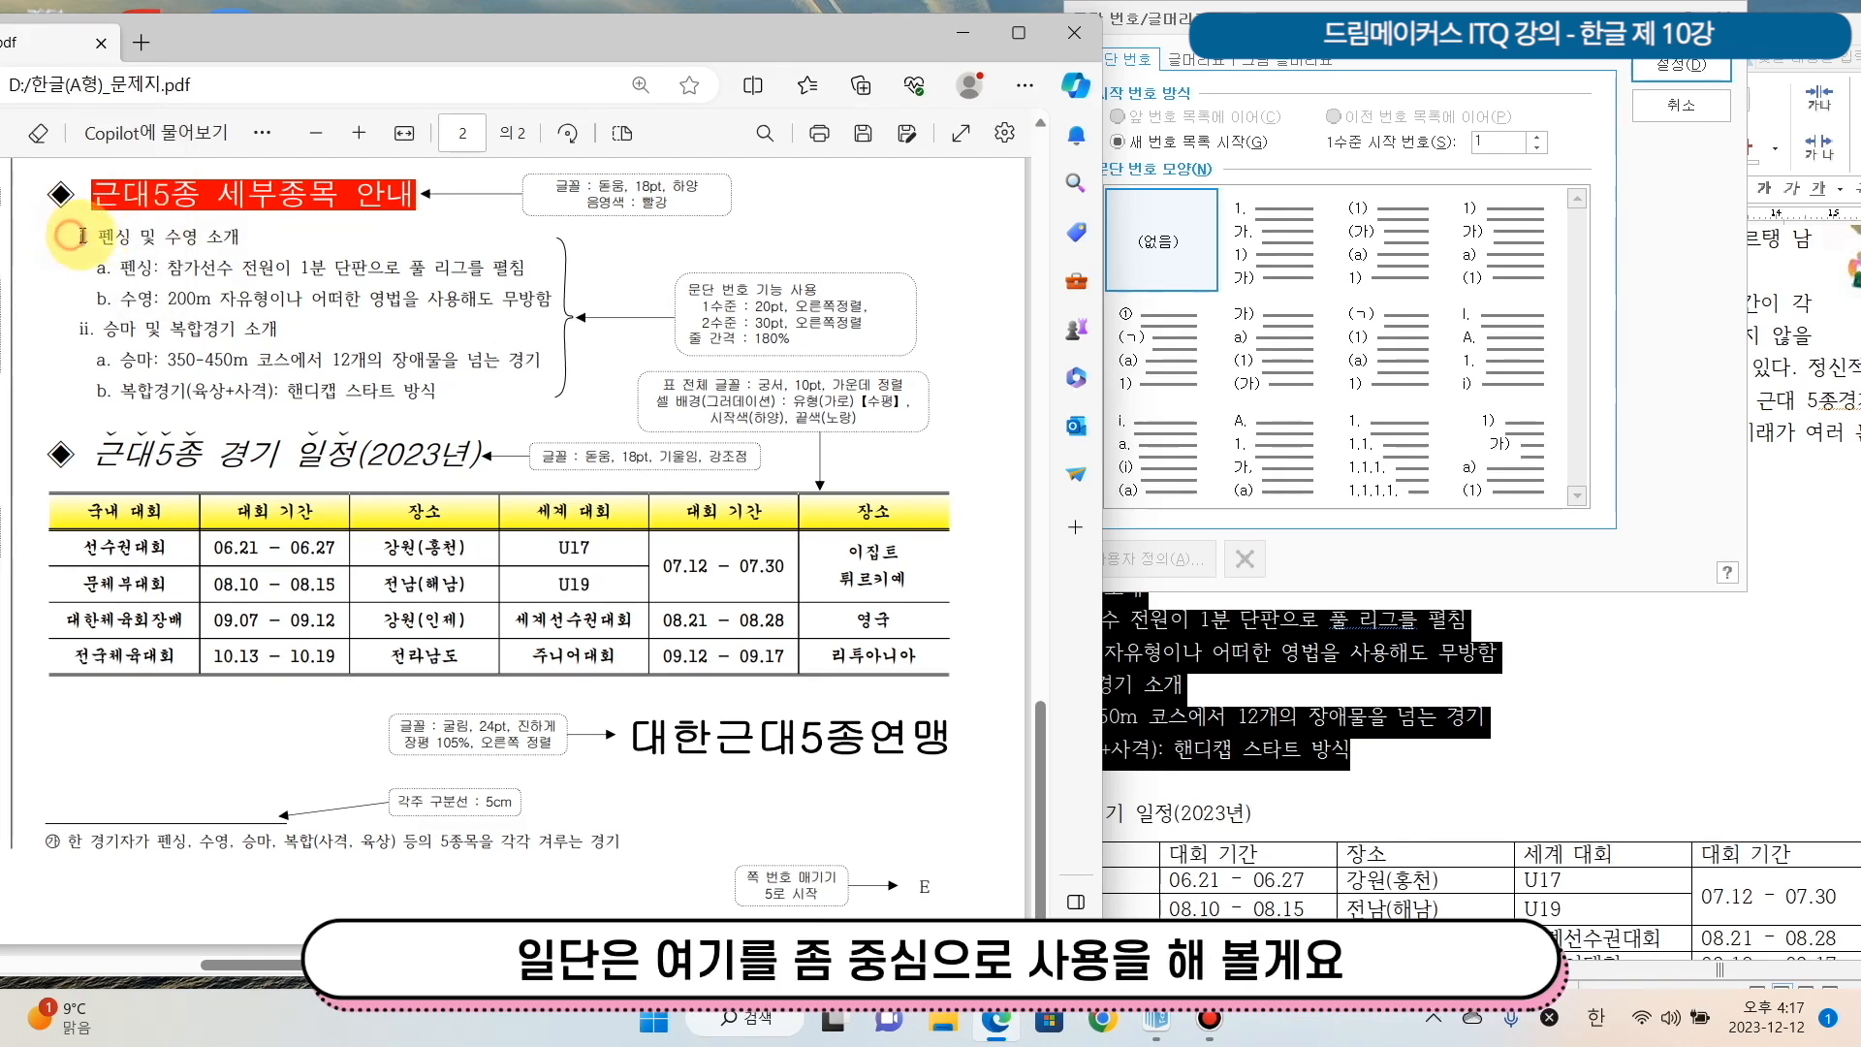
pyautogui.moveTo(79, 236); pyautogui.dragTo(98, 235)
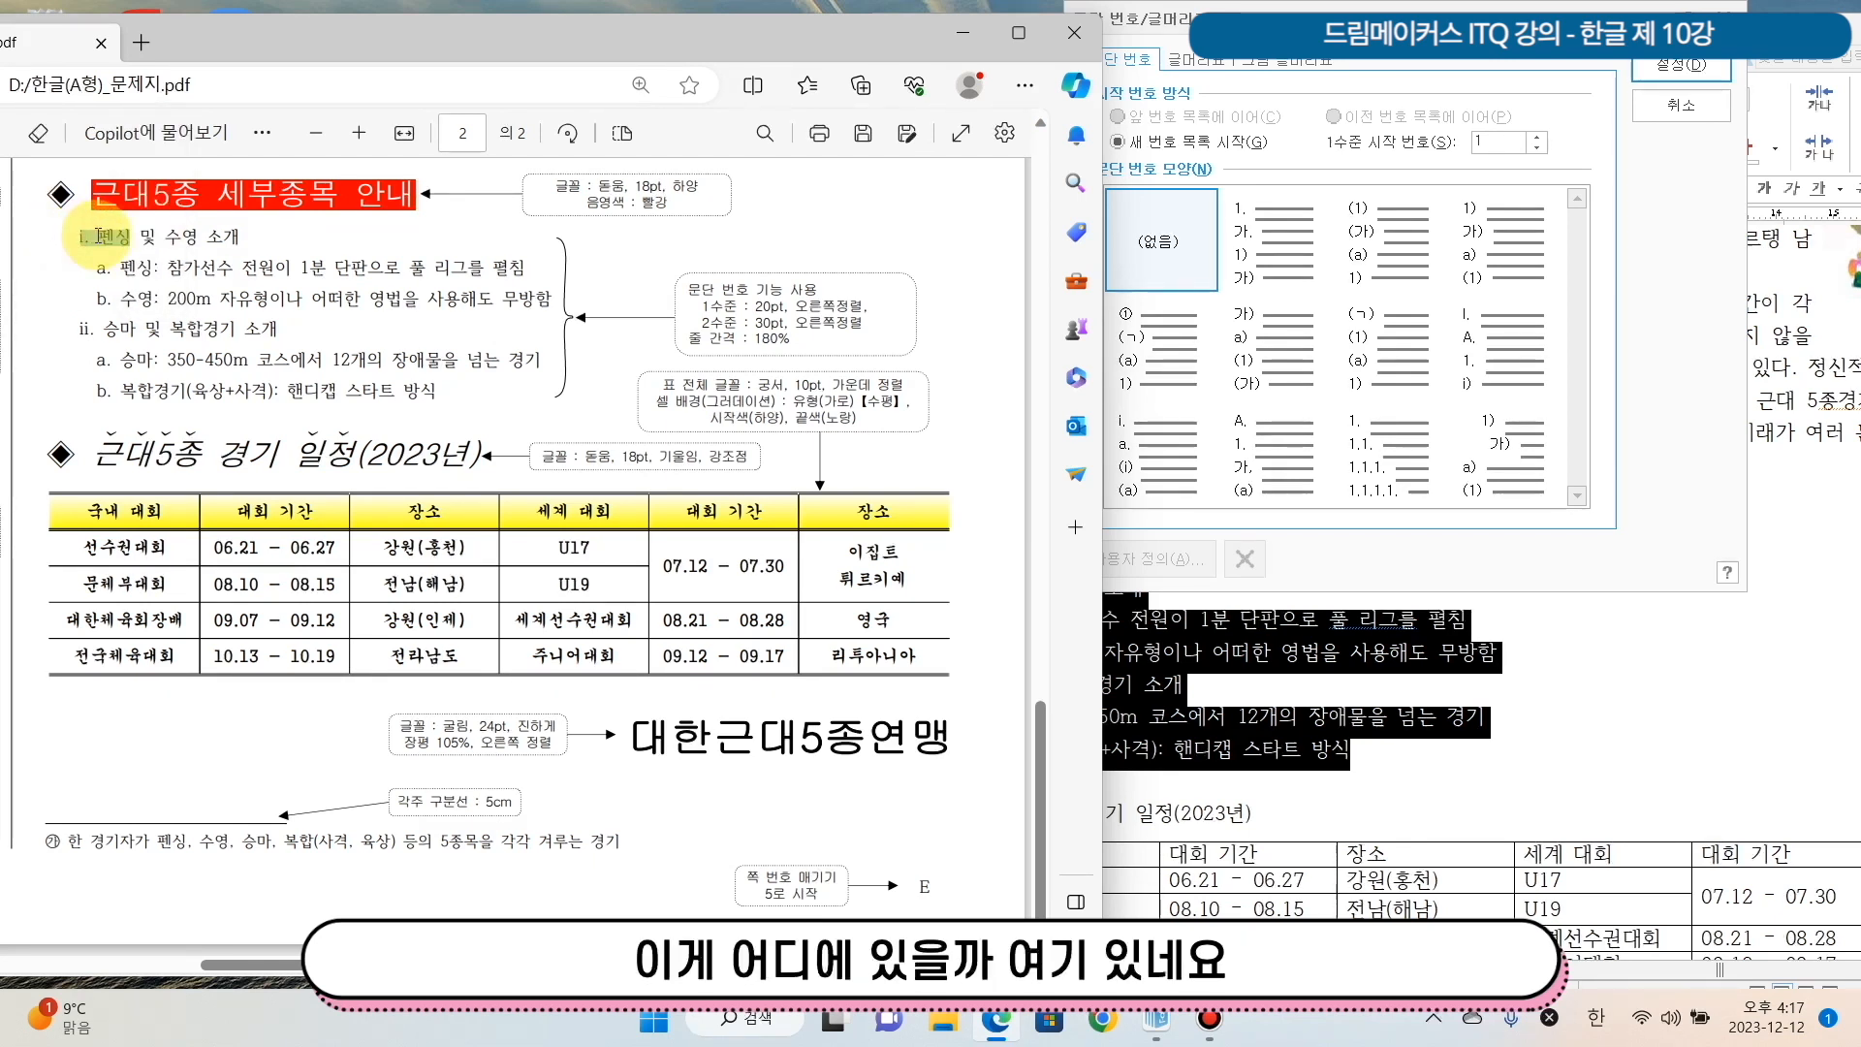
# Choose the i., a., (i), (a) paragraph numbering style and open its 사용자 정의 settings to compare 1 수준 and 2 수준.
pyautogui.click(1272, 74)
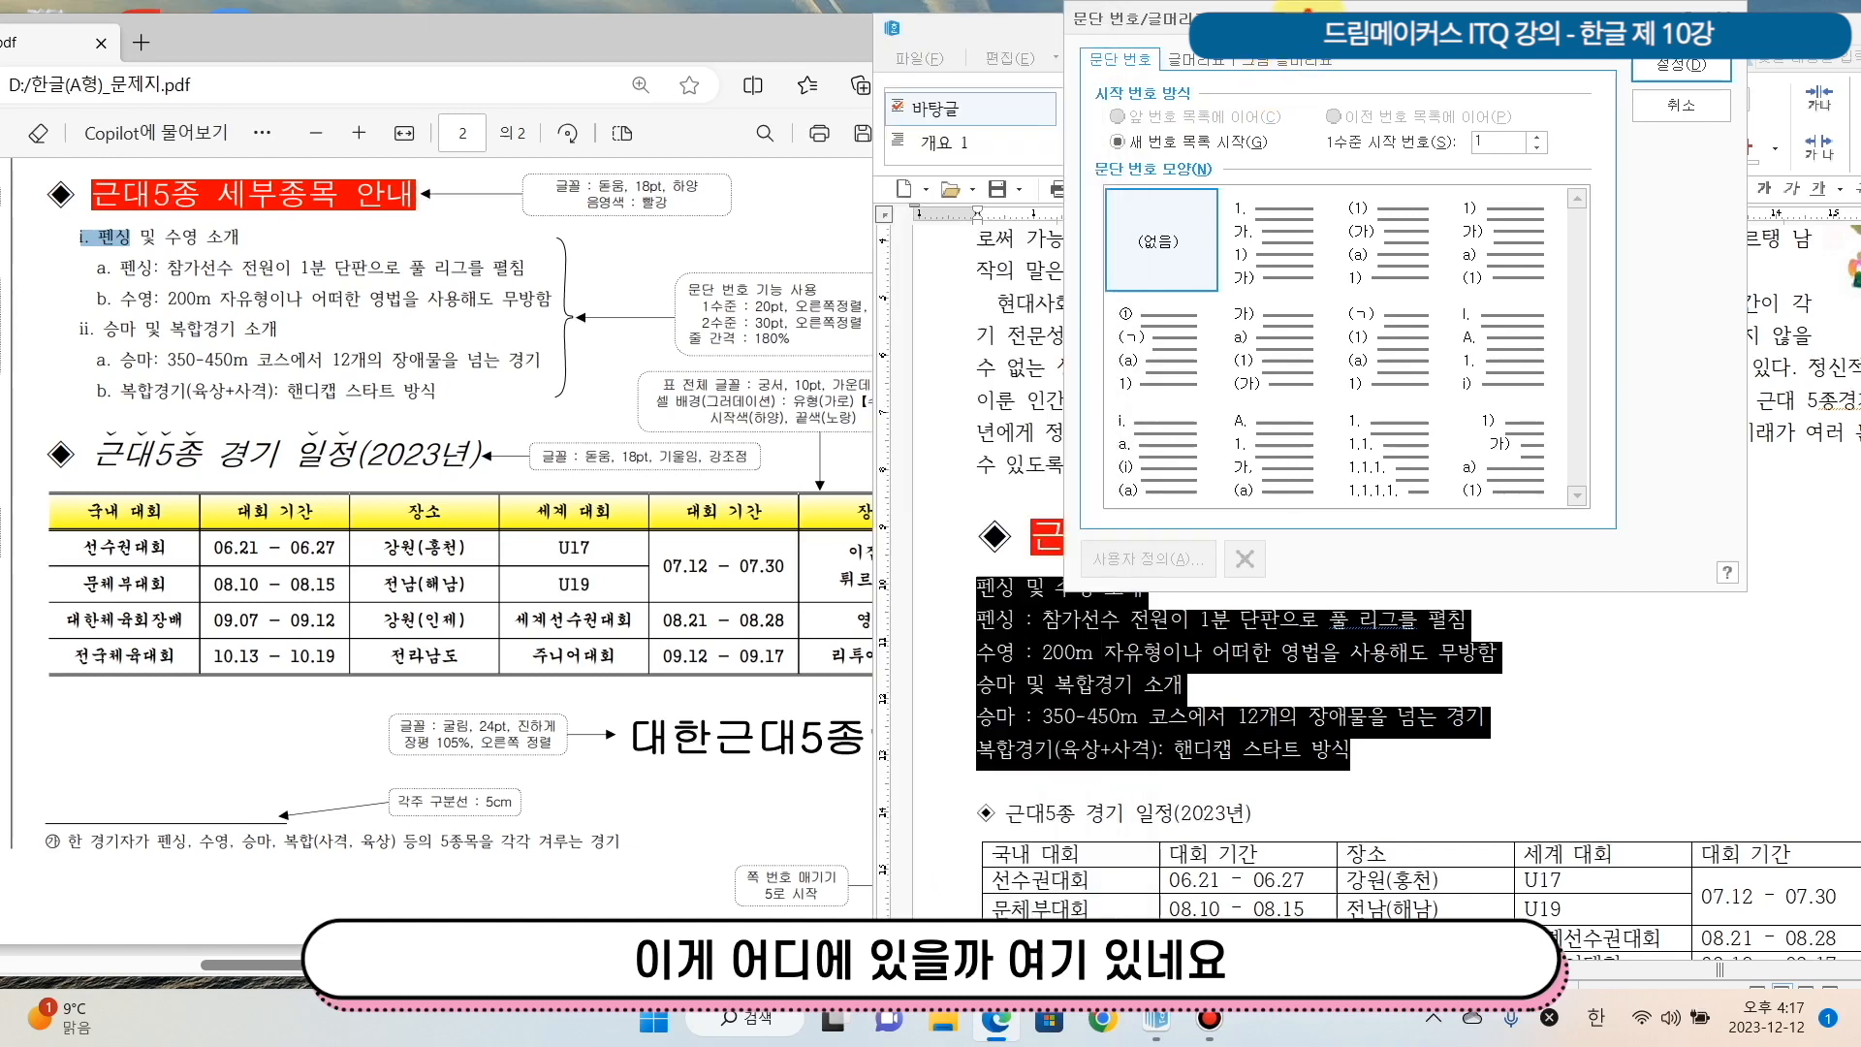
pyautogui.click(1132, 439)
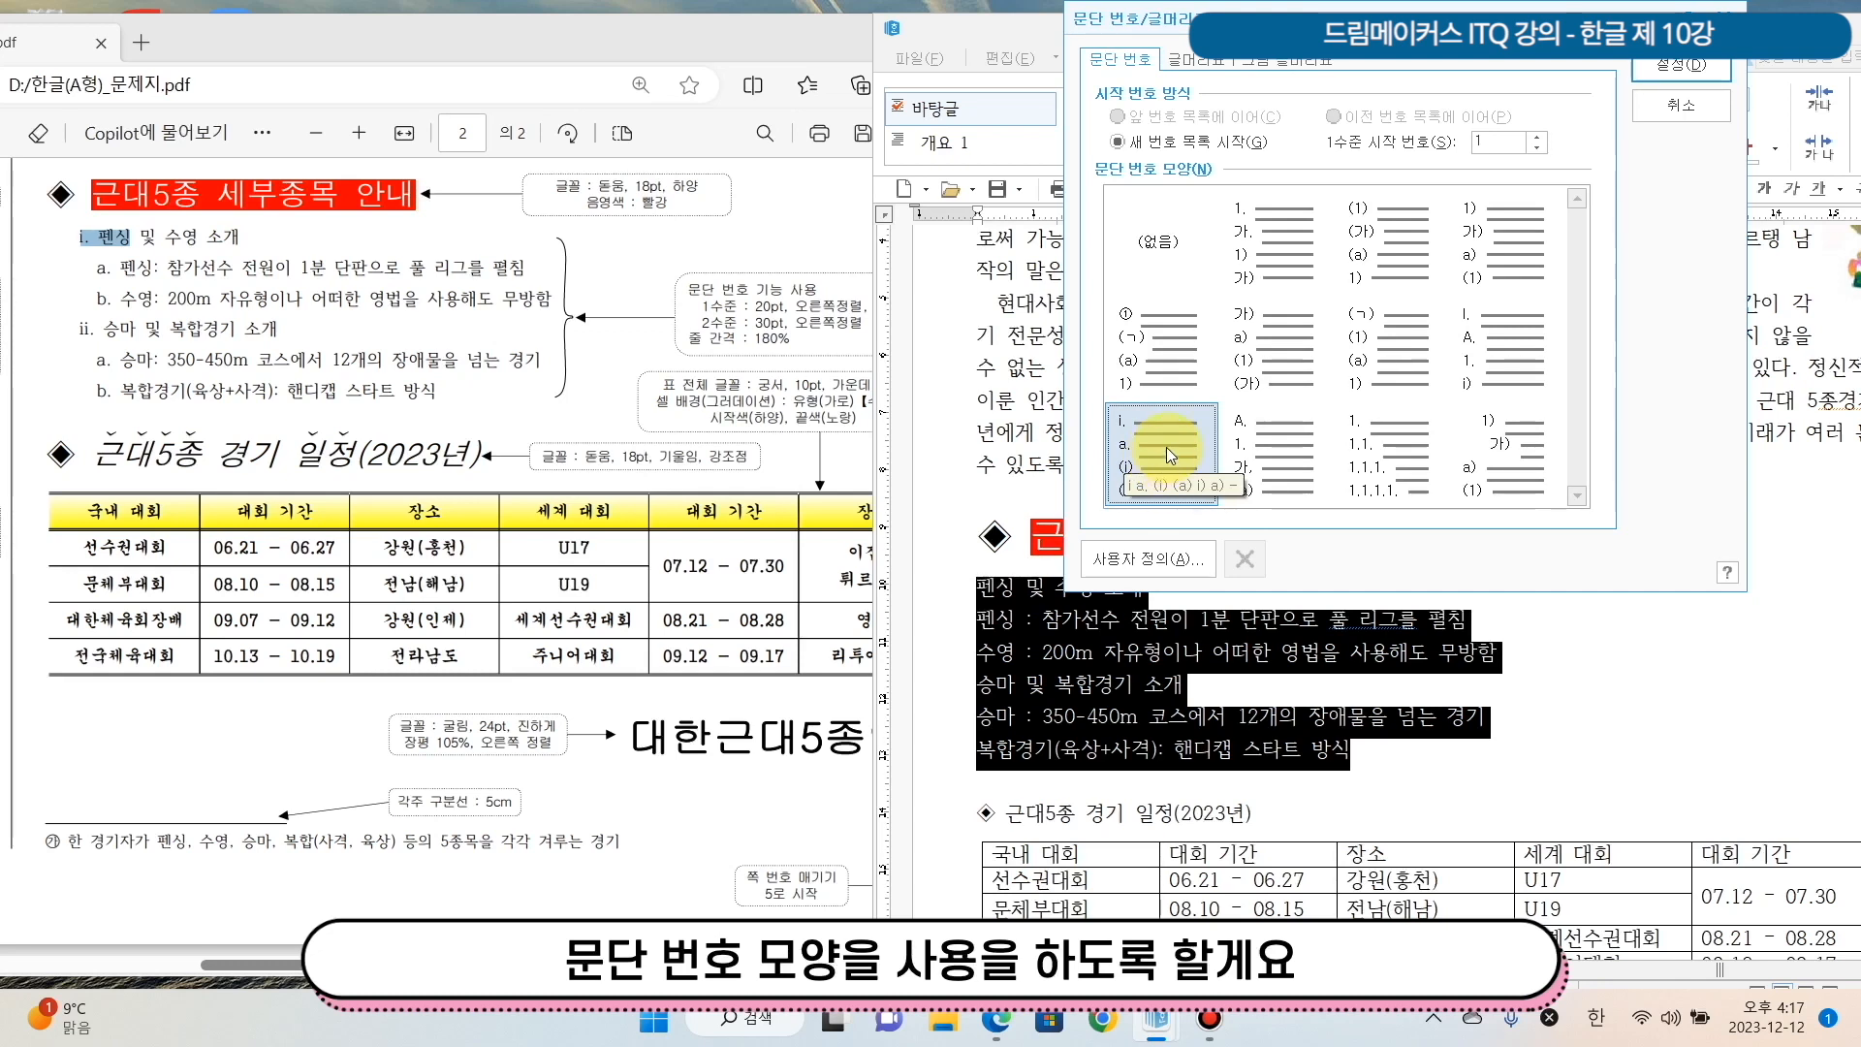
pyautogui.click(1184, 554)
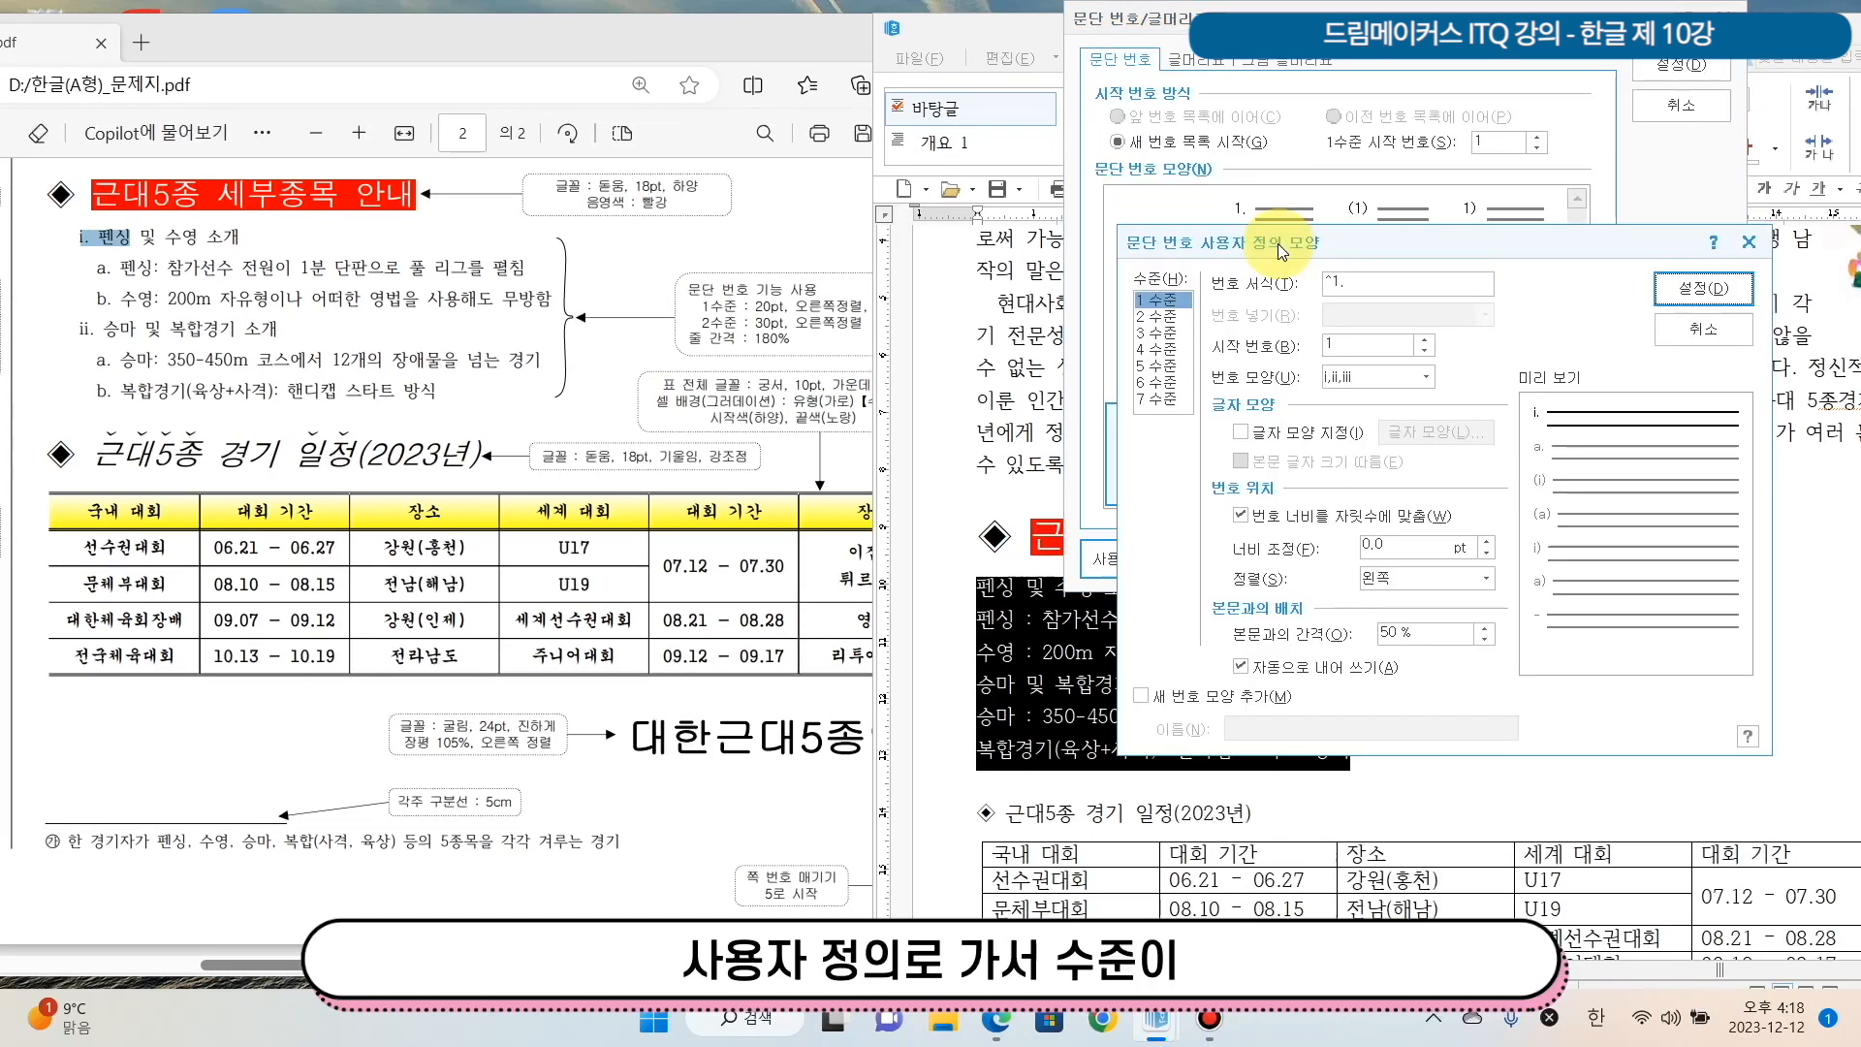
pyautogui.click(1172, 317)
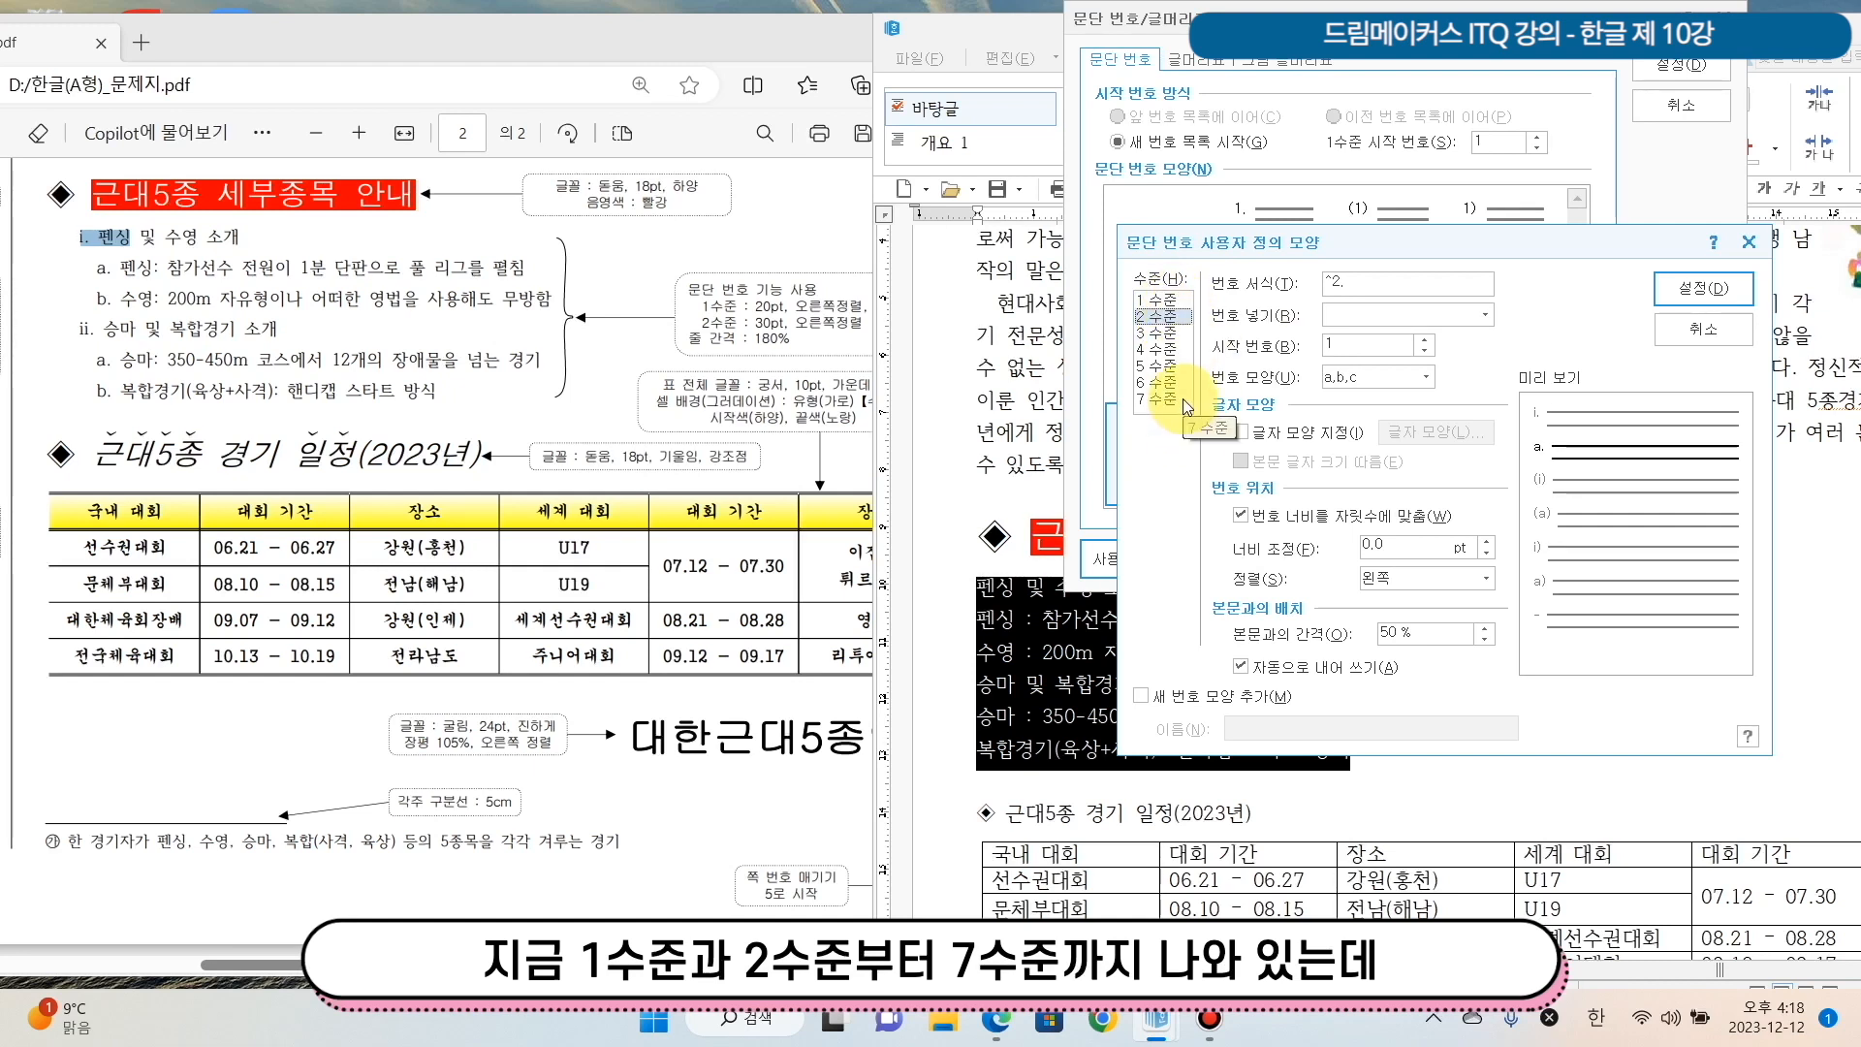
pyautogui.click(1167, 302)
pyautogui.click(1168, 318)
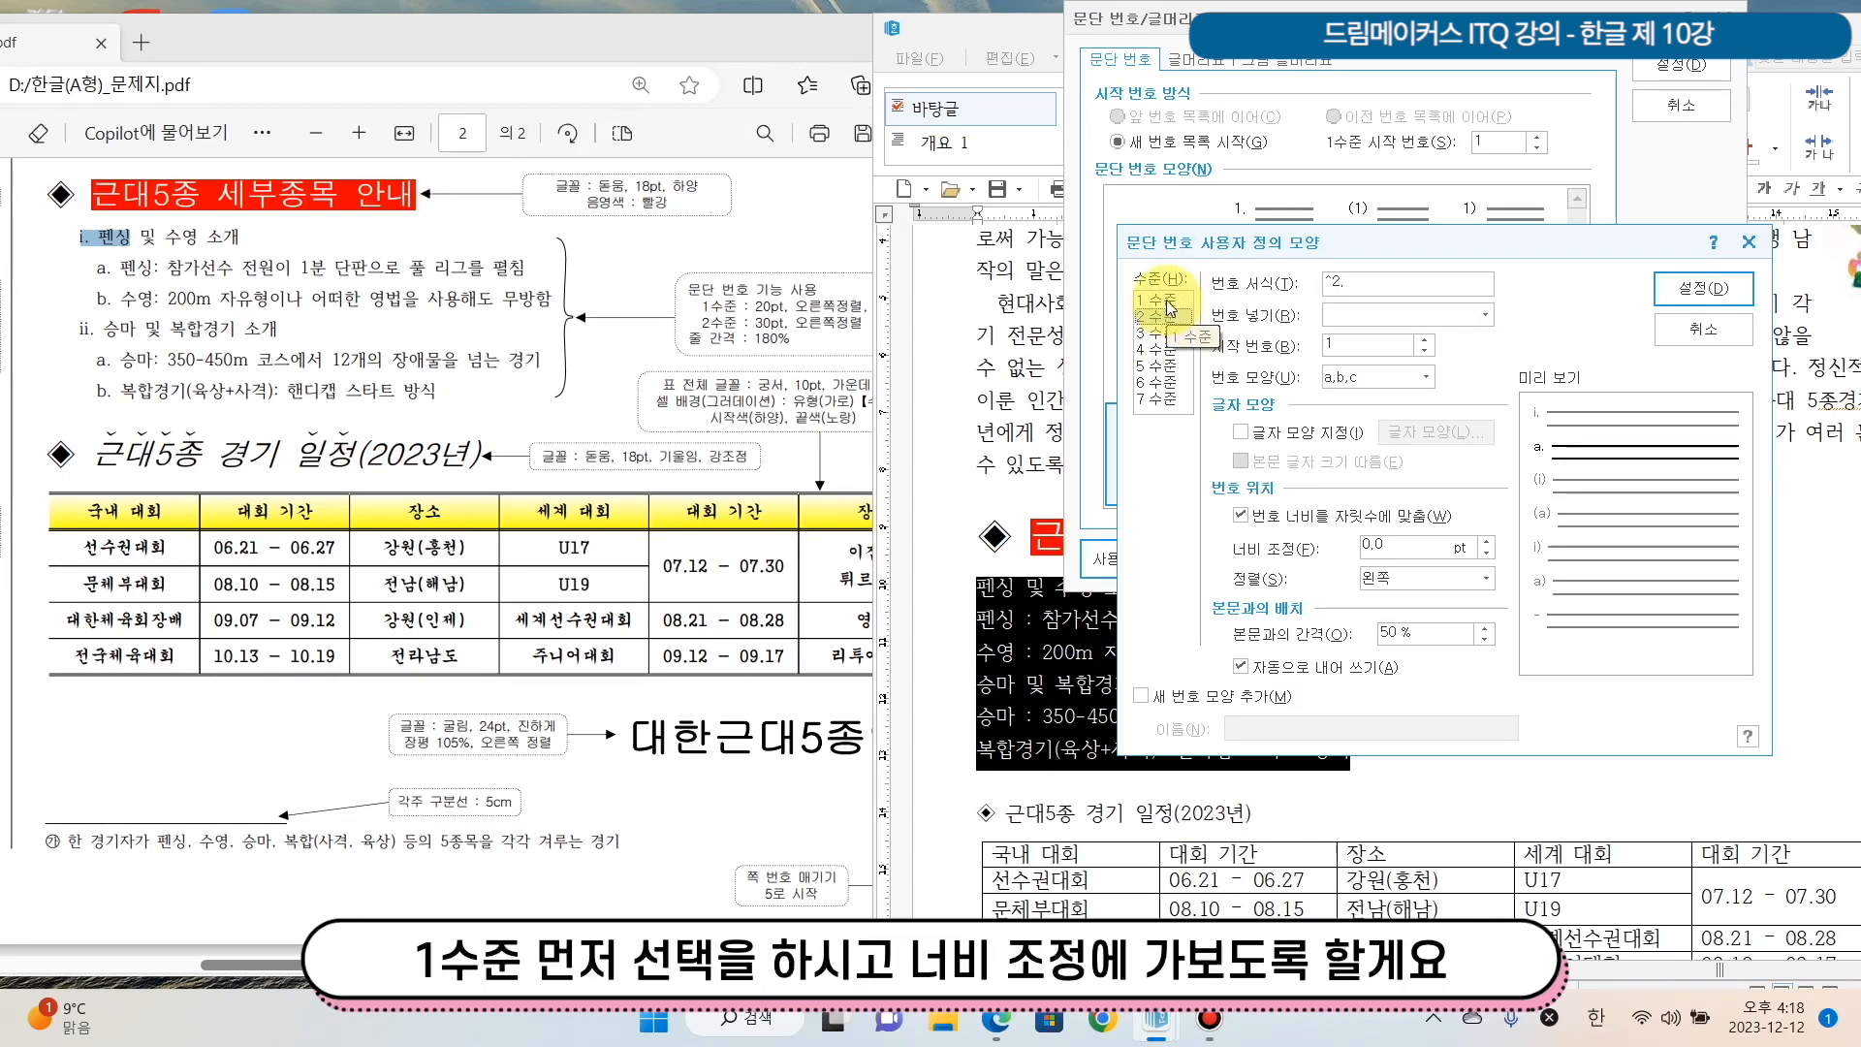
# Set 1 수준 to a 너비 조정 of 20 pt with 오른쪽 alignment, as the PDF note requires.
pyautogui.click(1167, 302)
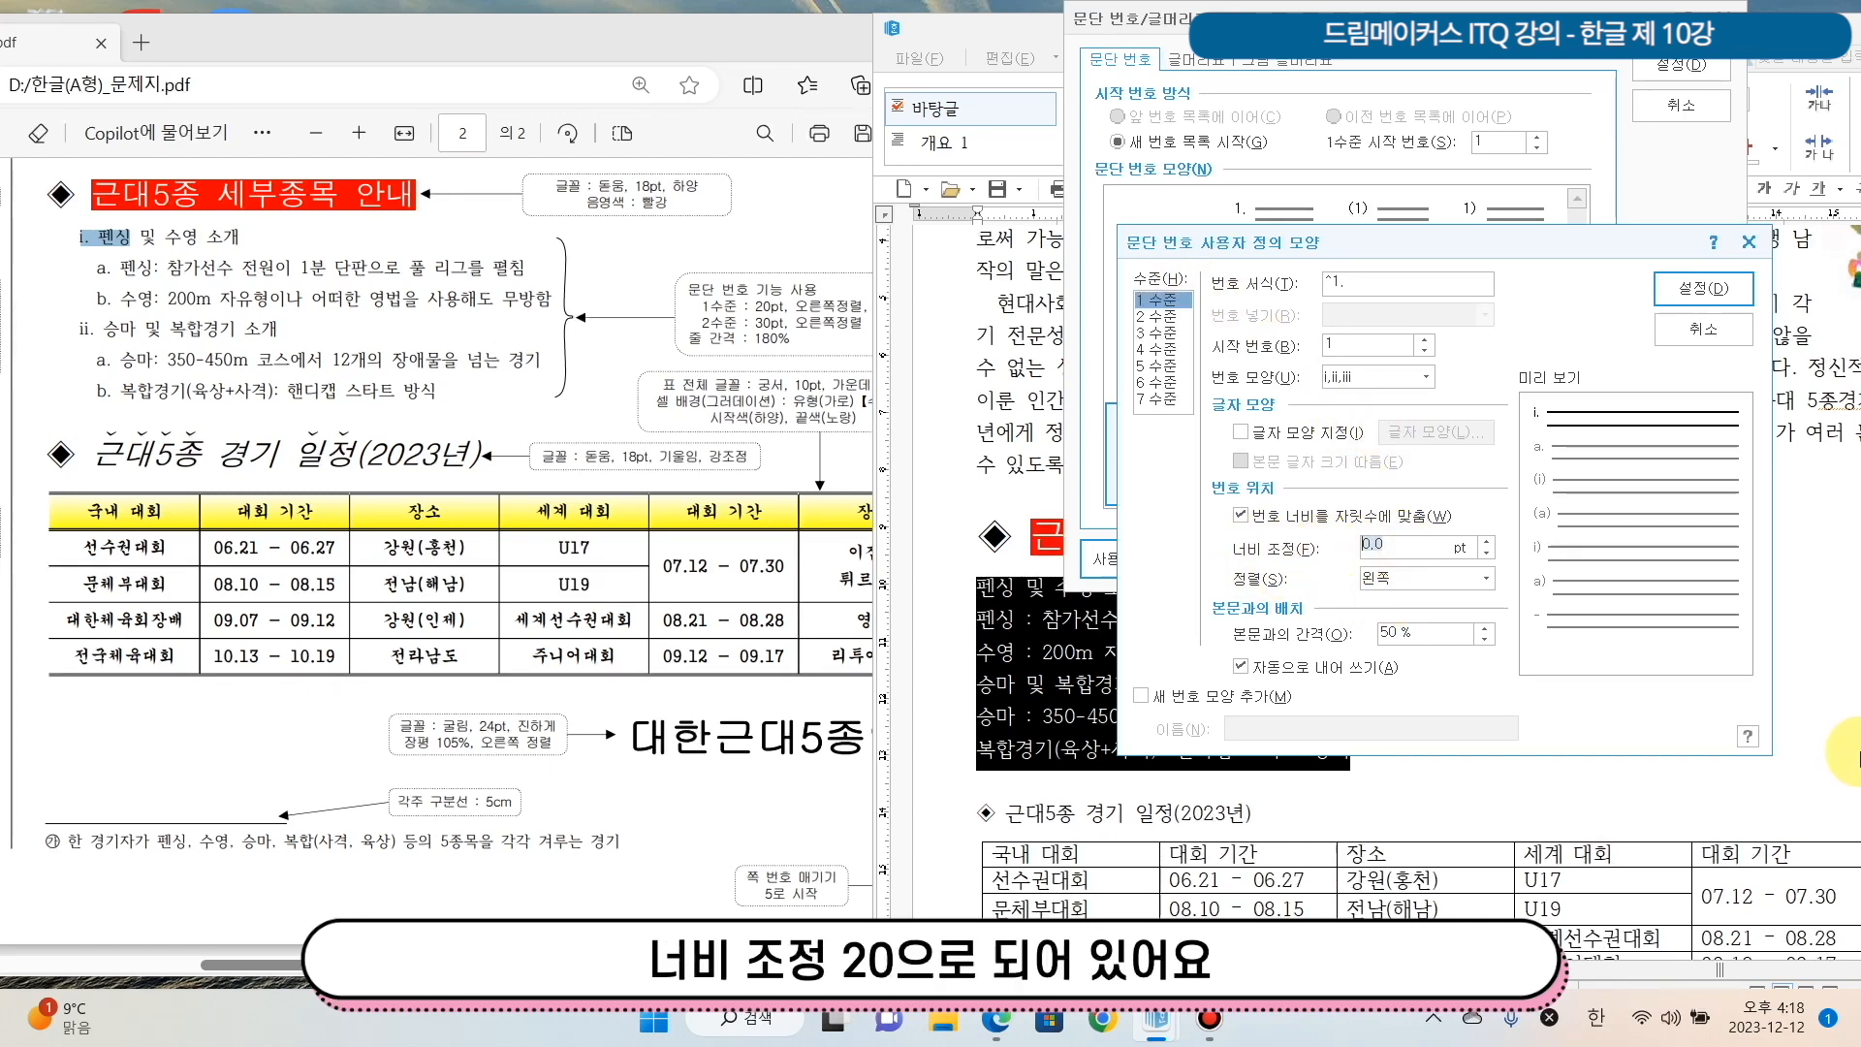
pyautogui.write('20')
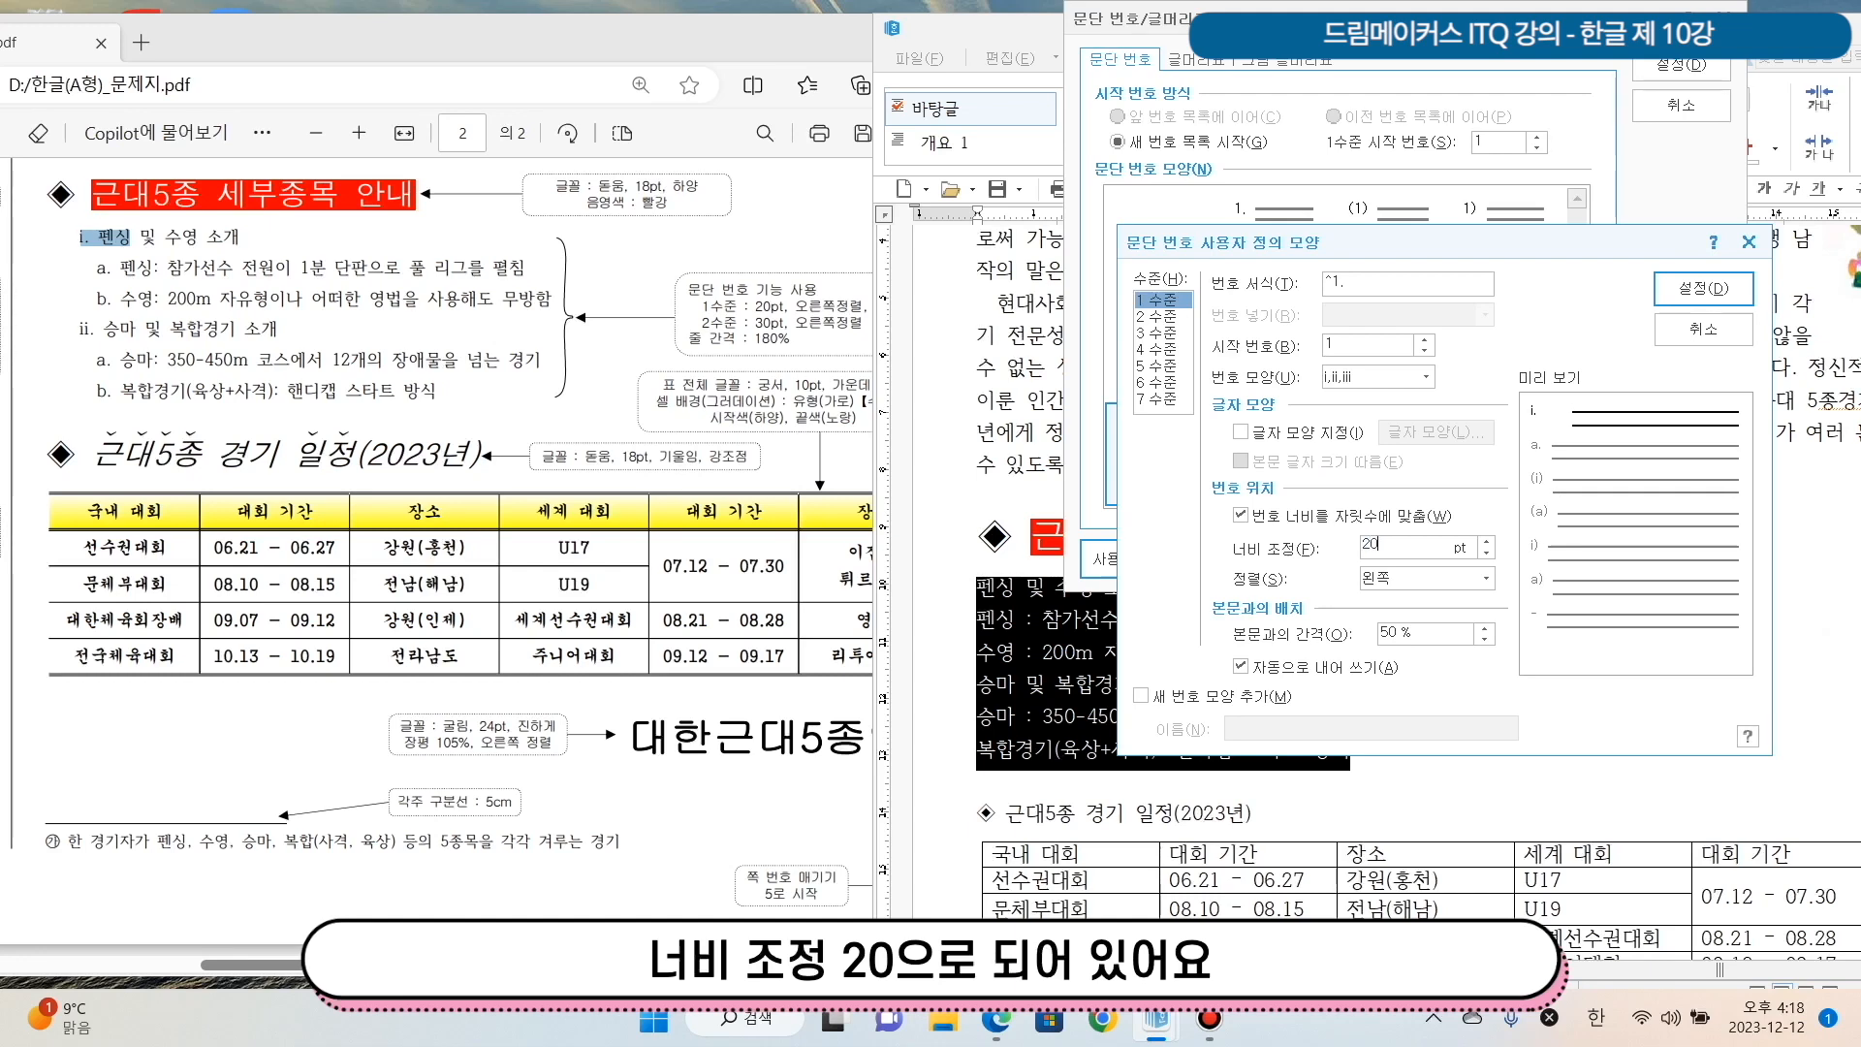
pyautogui.moveTo(711, 309); pyautogui.dragTo(865, 306)
pyautogui.click(1345, 240)
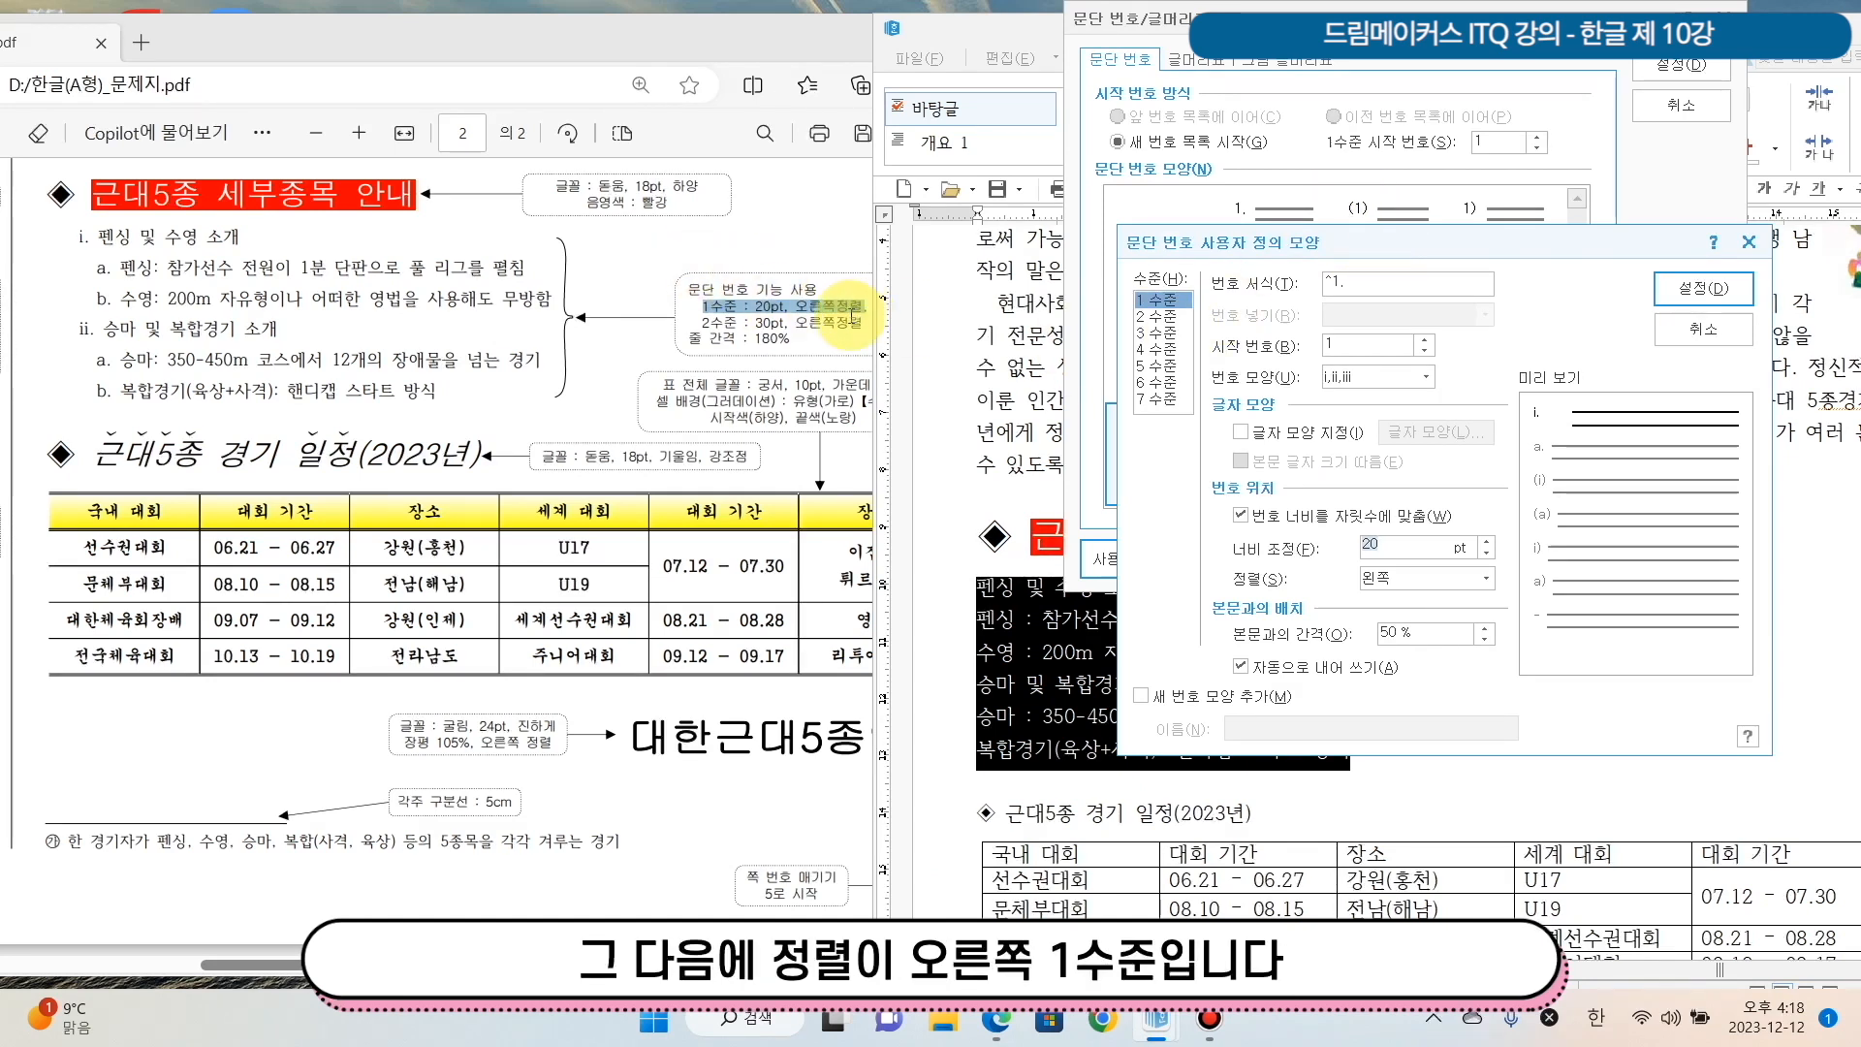
pyautogui.click(1478, 578)
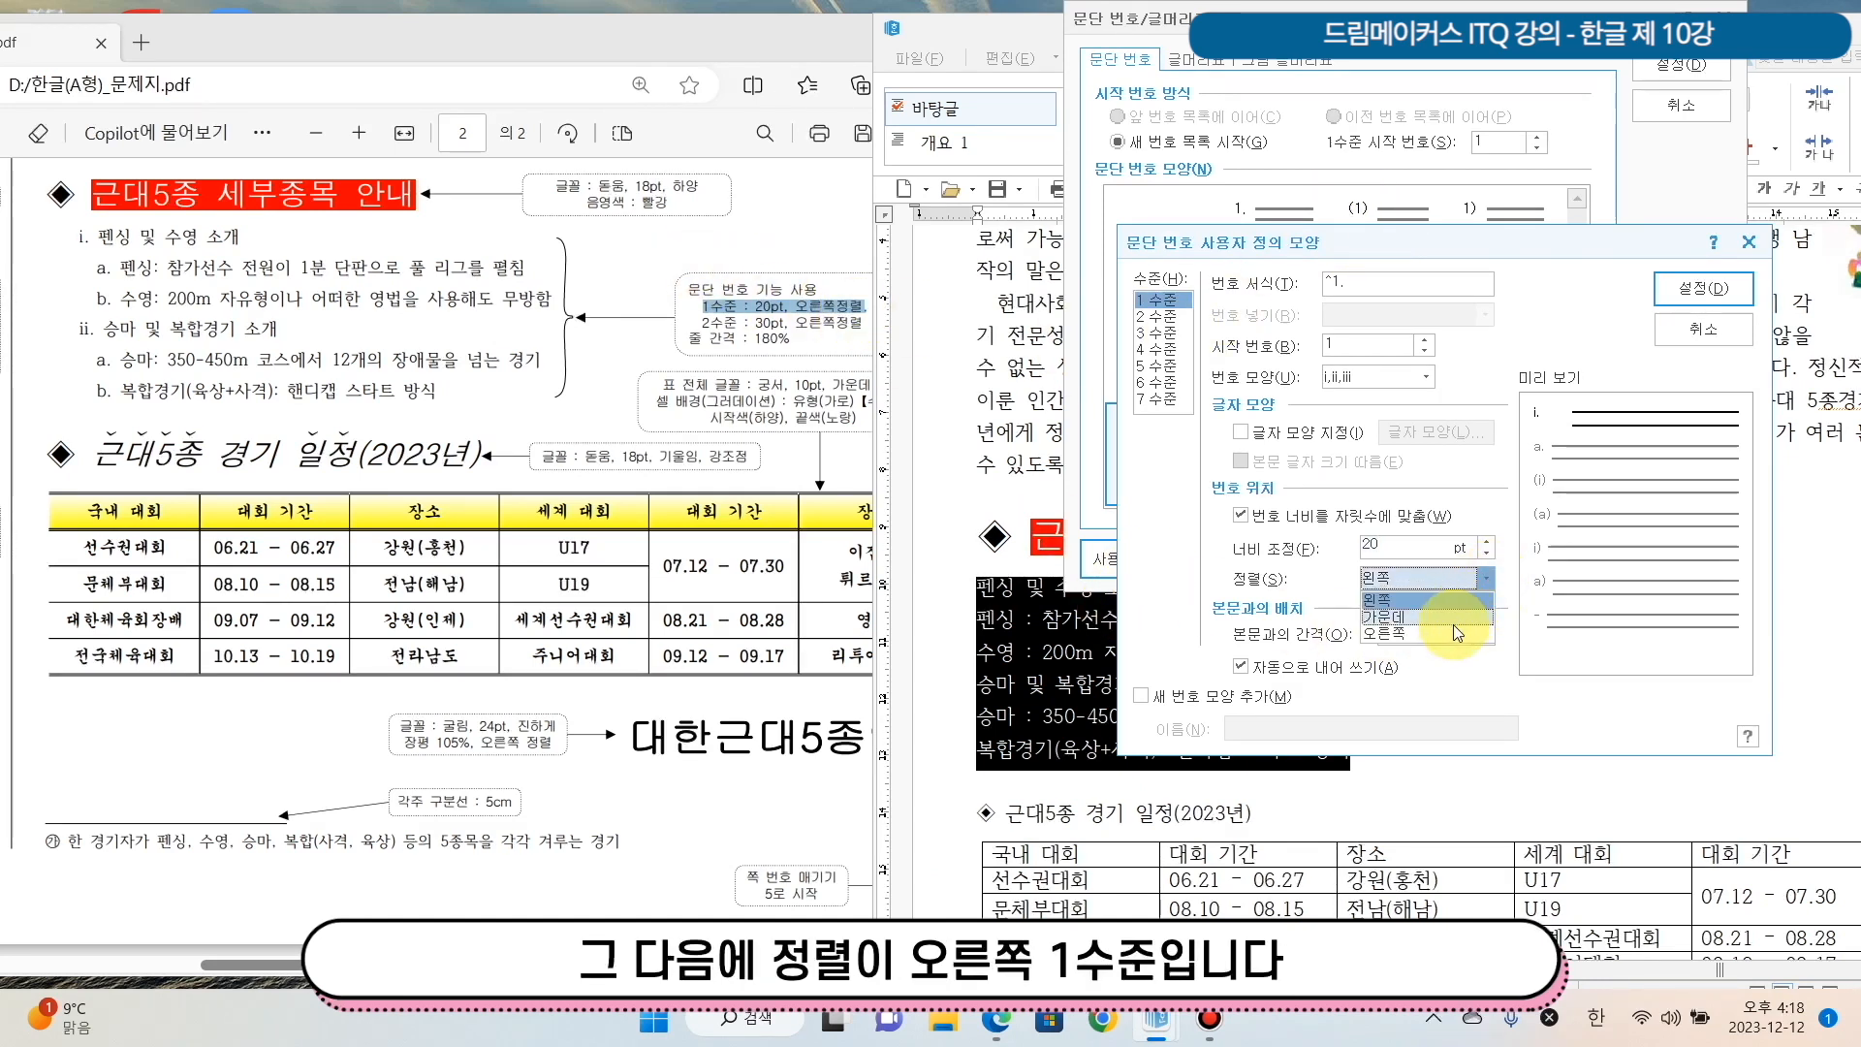
pyautogui.click(1433, 633)
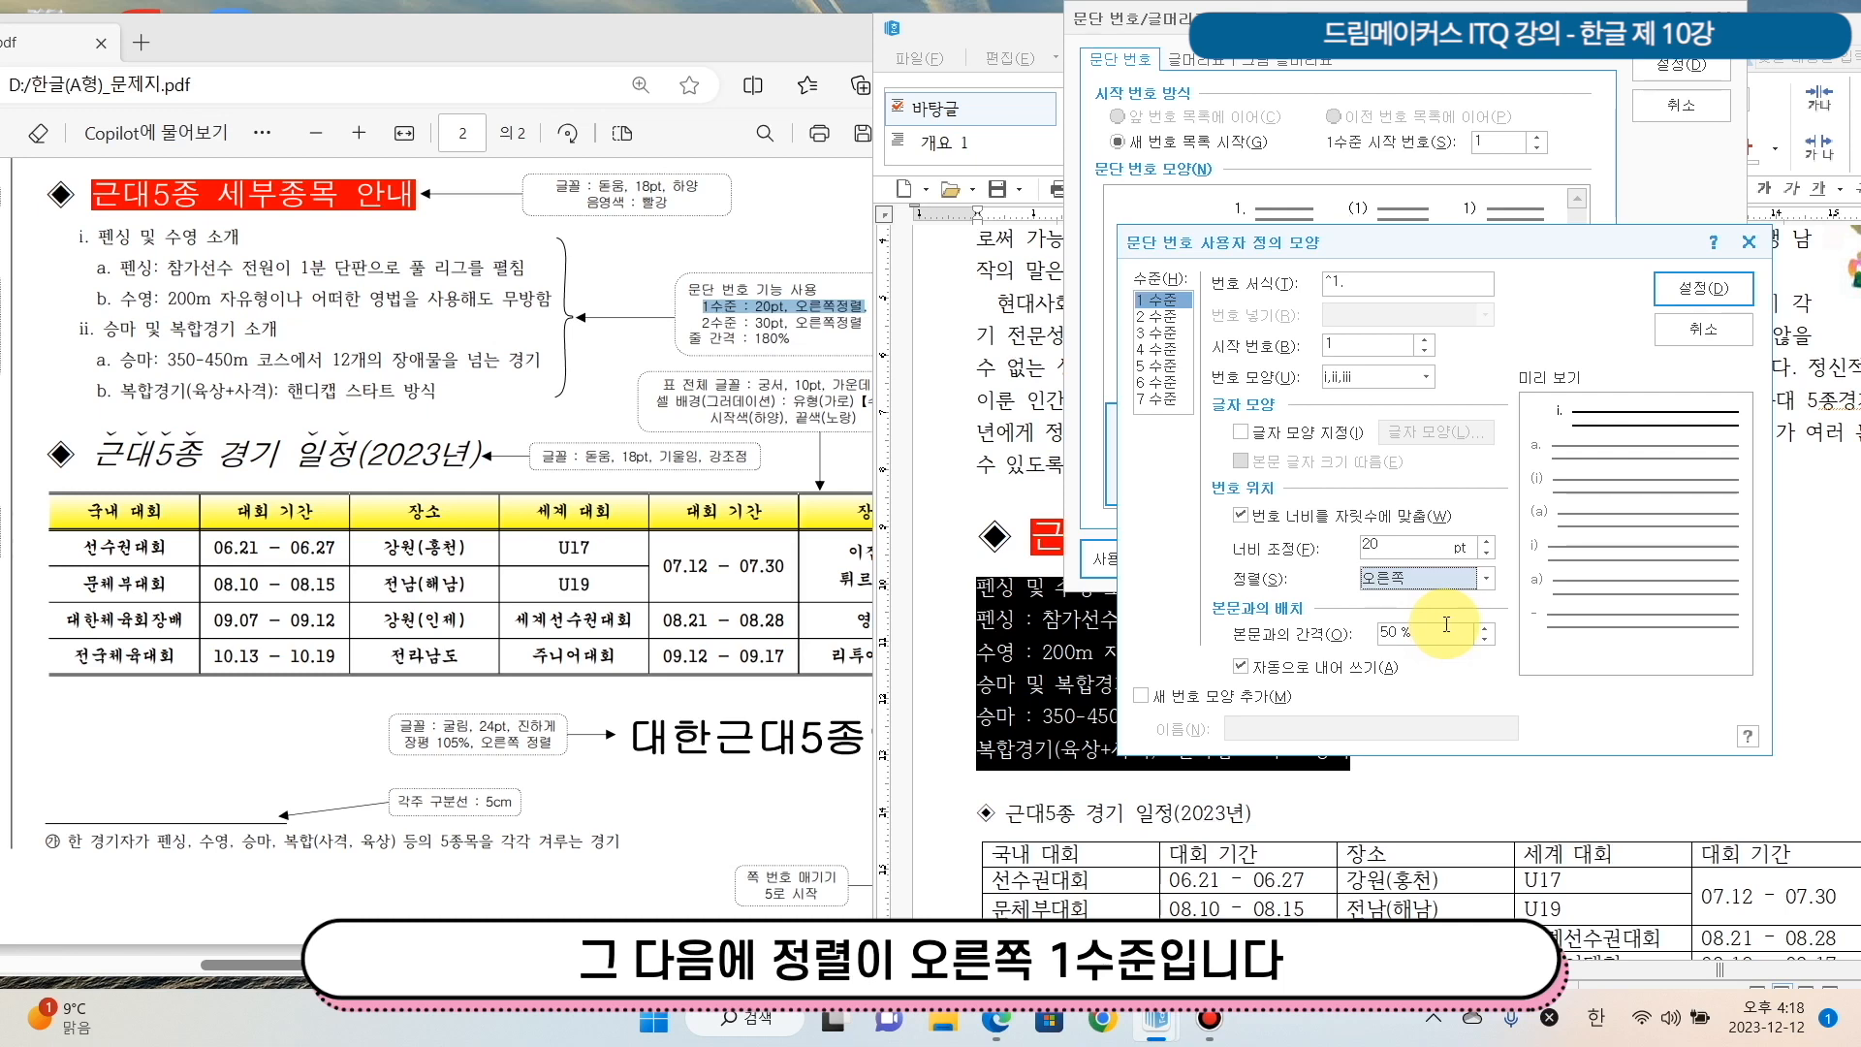
pyautogui.click(1163, 302)
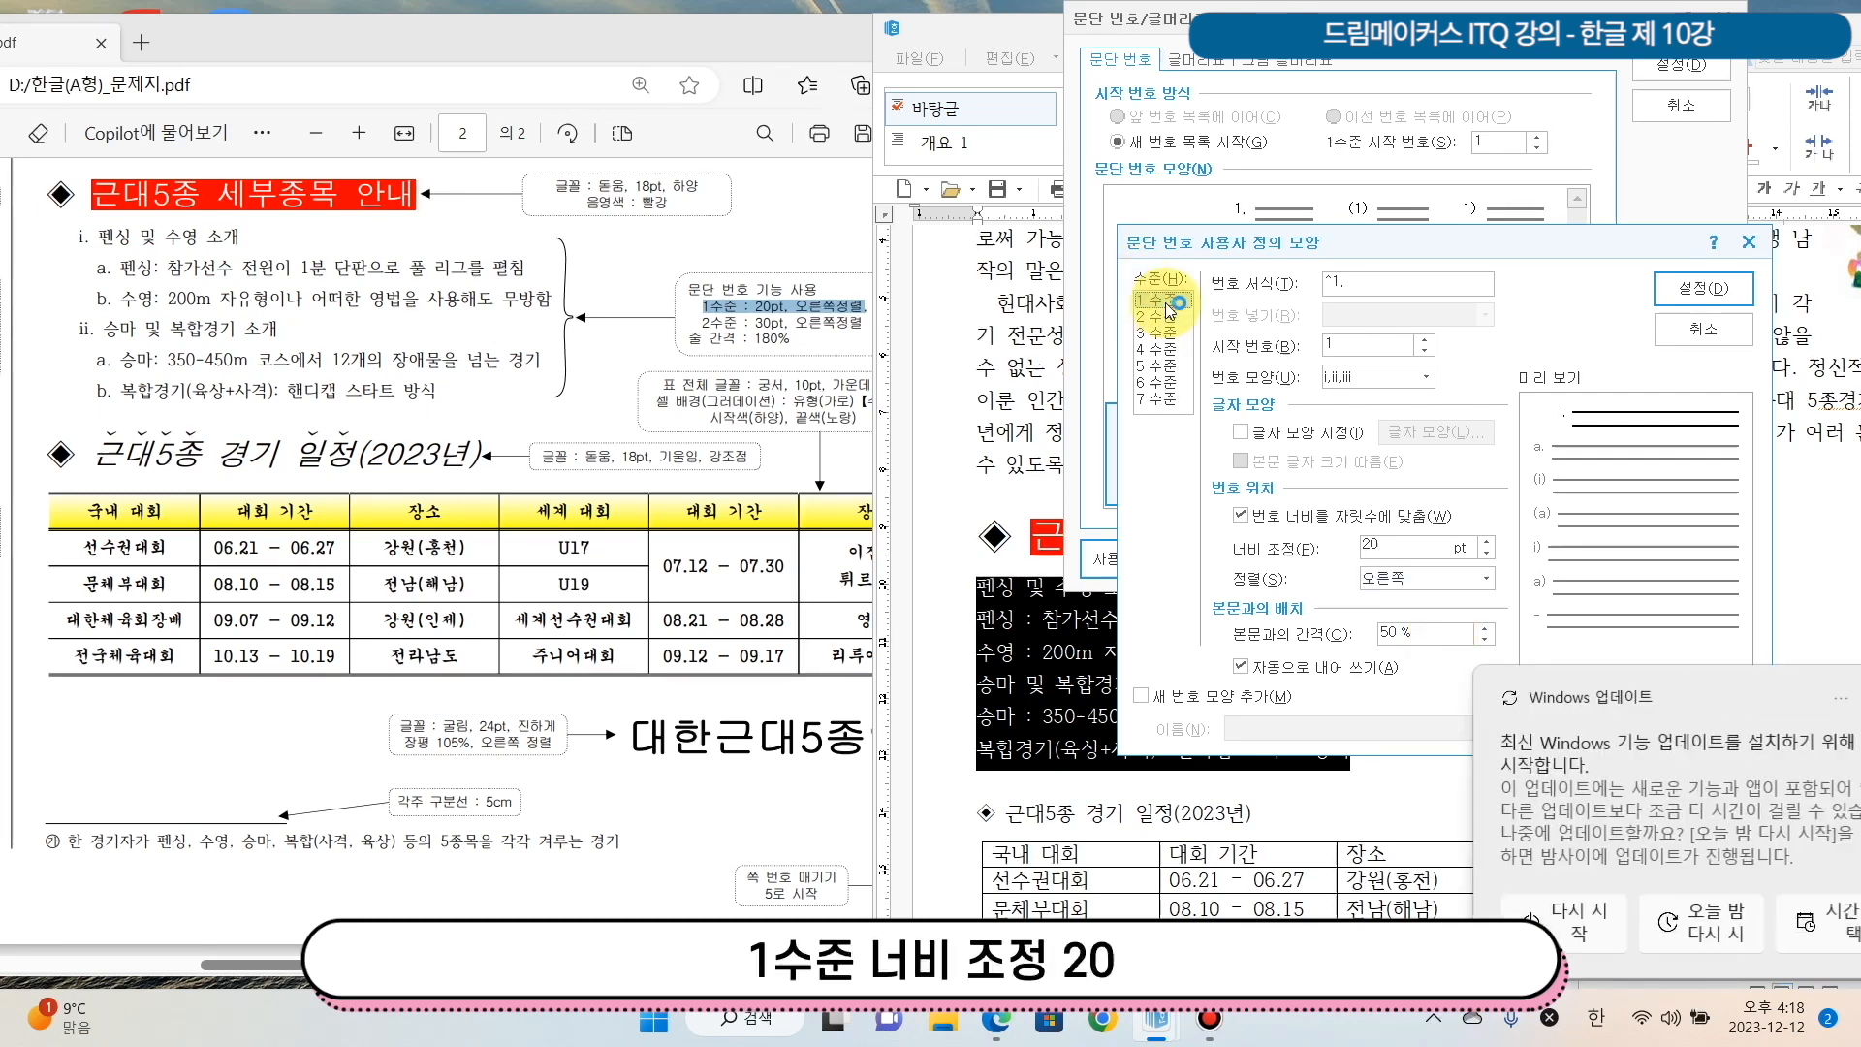
pyautogui.click(1795, 701)
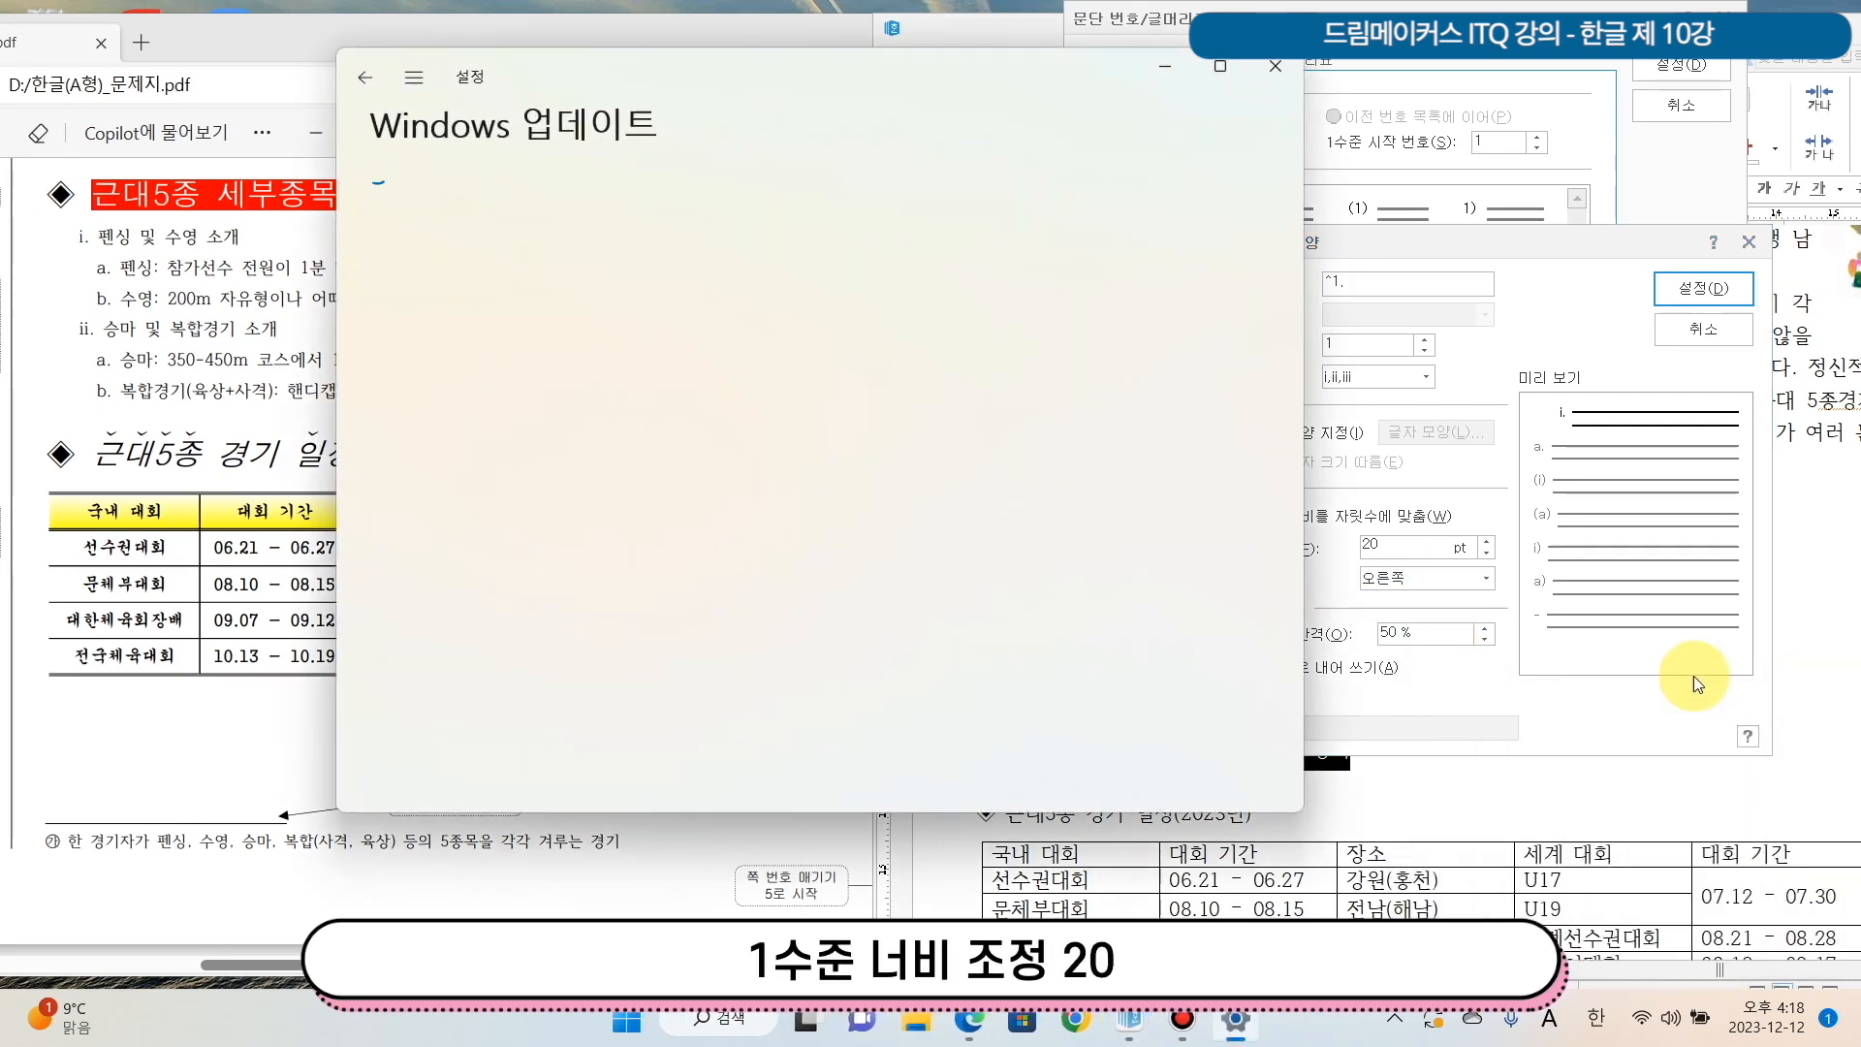
pyautogui.click(1275, 66)
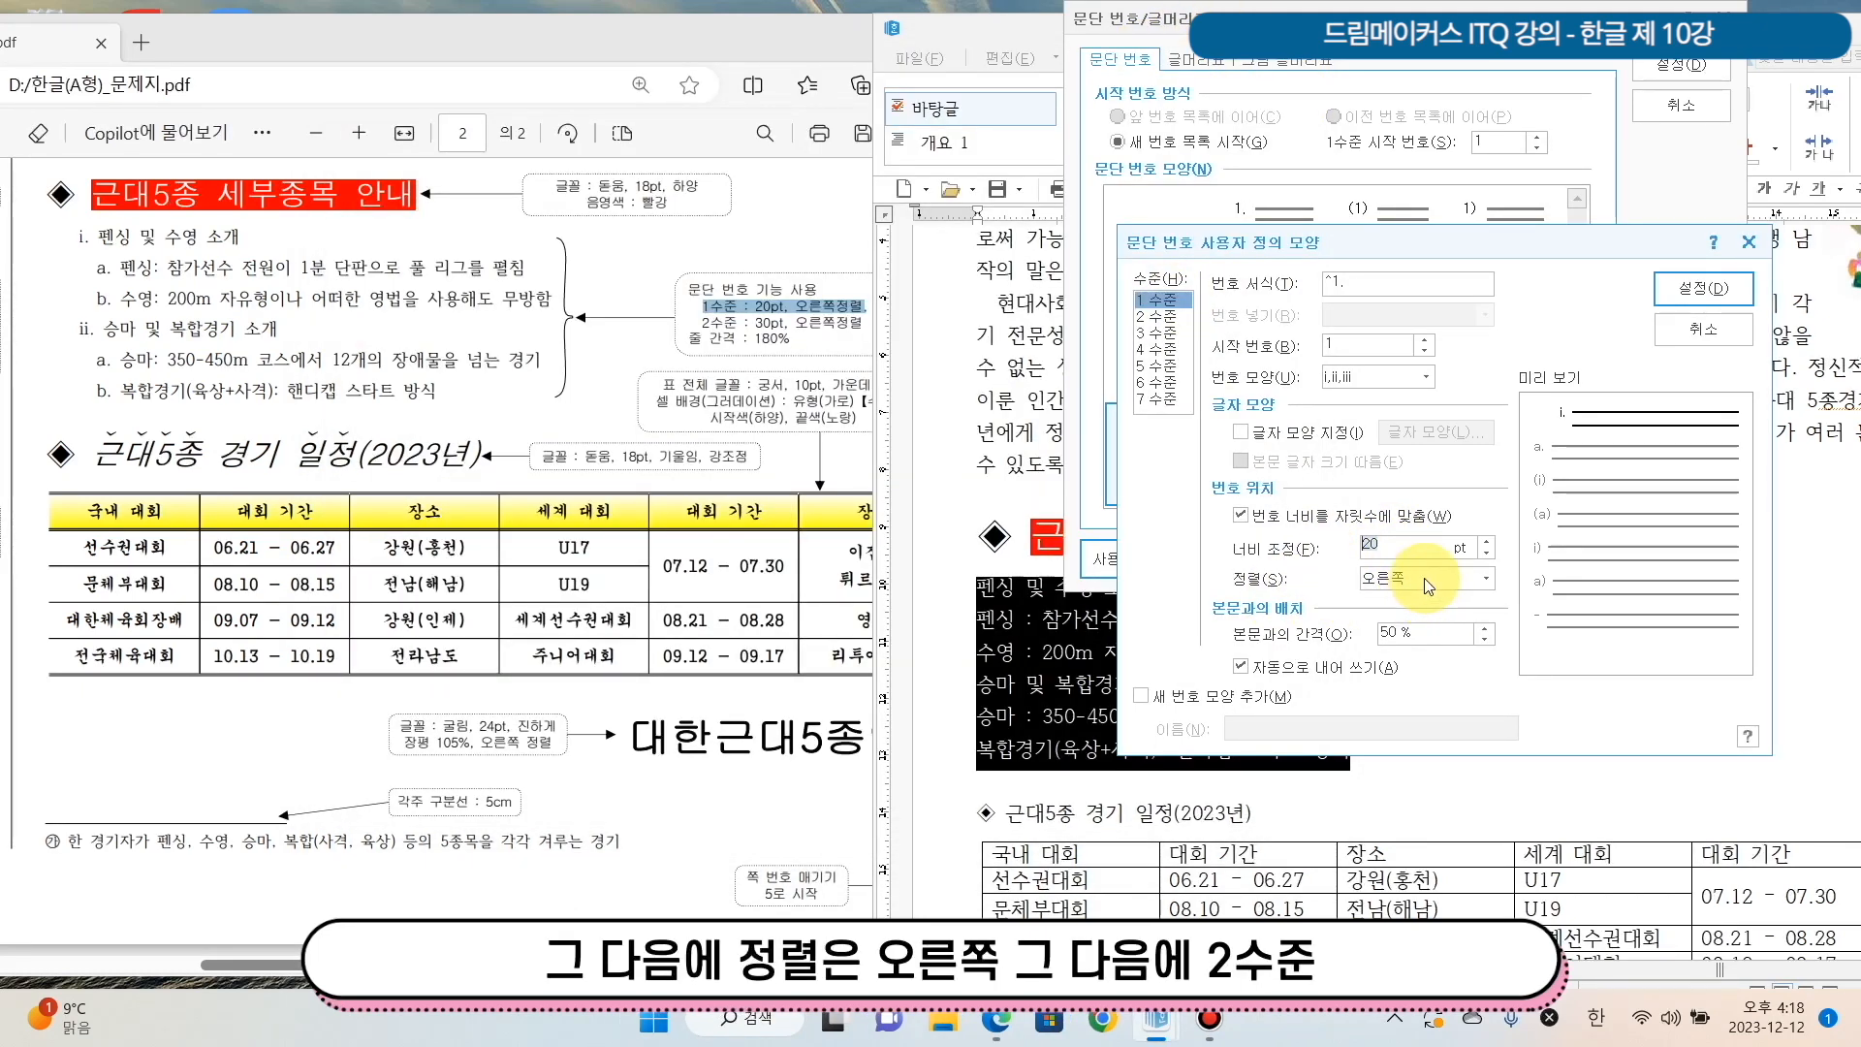
# Set 2 수준 to a 너비 조정 of 30 pt with 오른쪽 alignment per the PDF note, and apply the numbering to the six lines.
pyautogui.click(1184, 317)
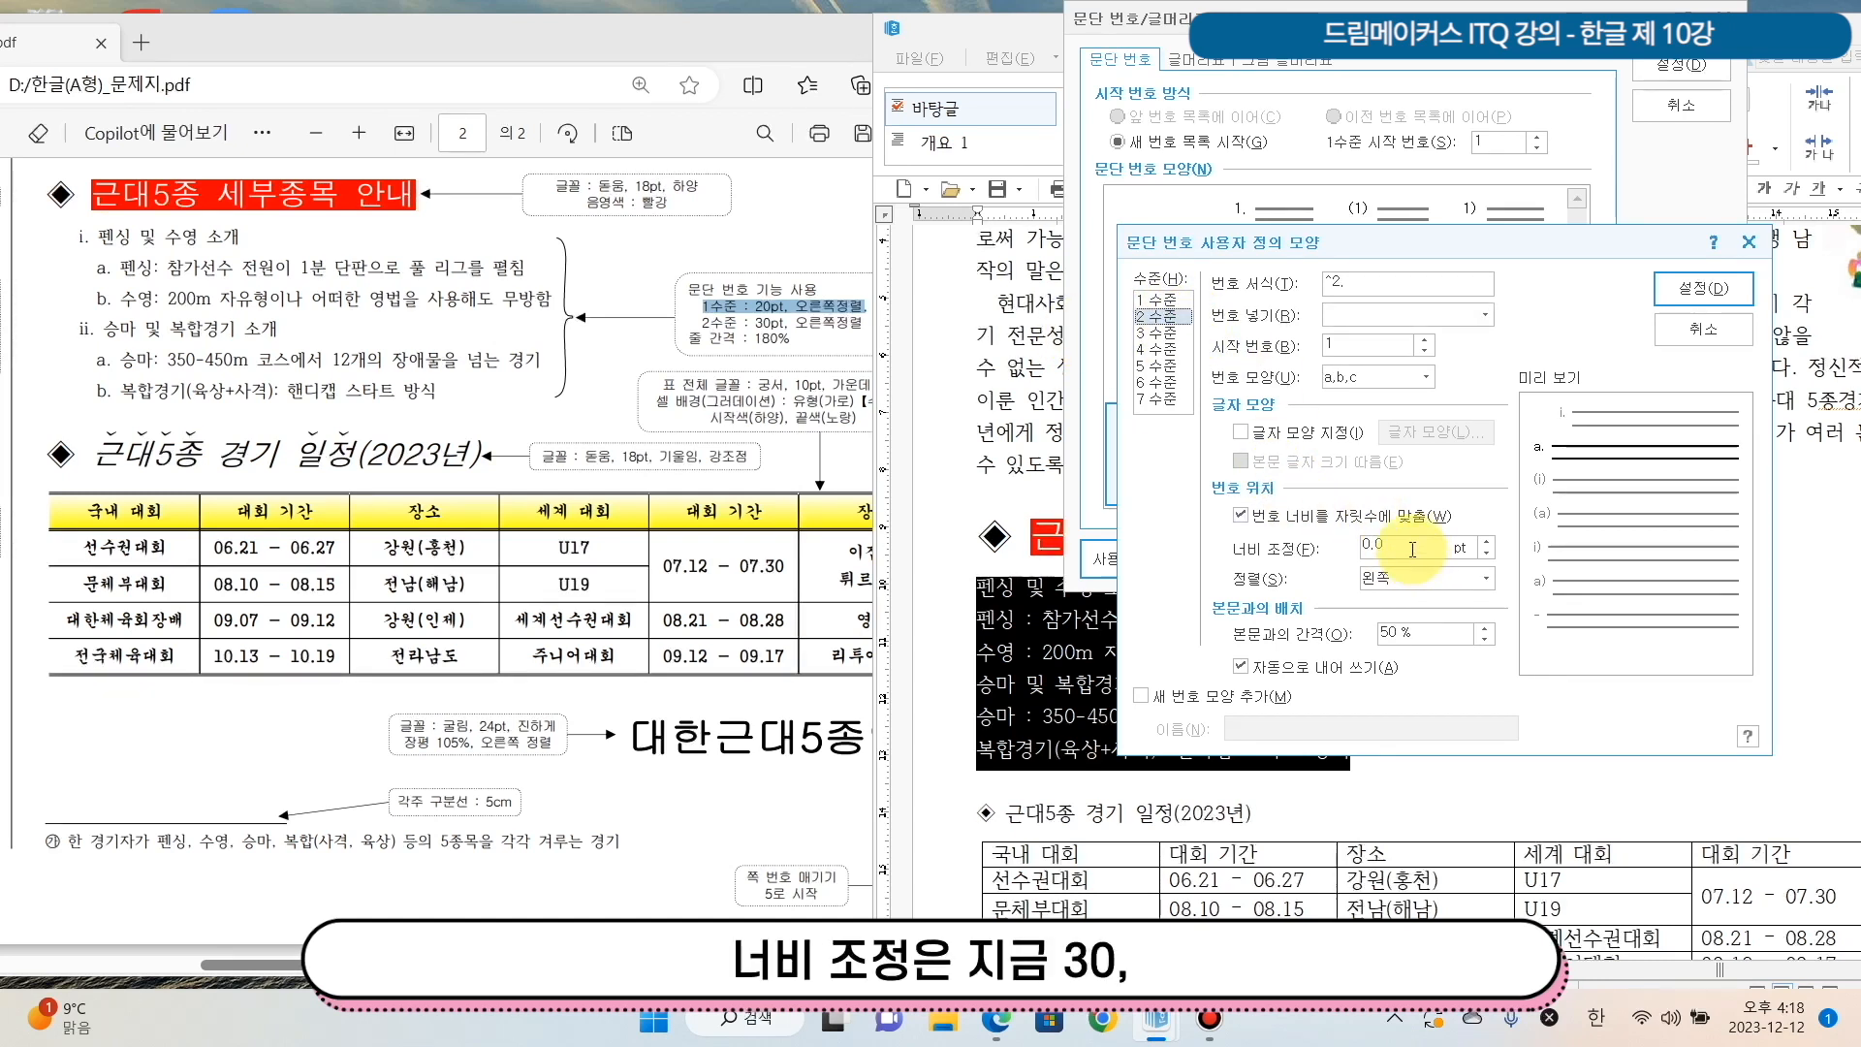
pyautogui.moveTo(700, 327); pyautogui.dragTo(875, 325)
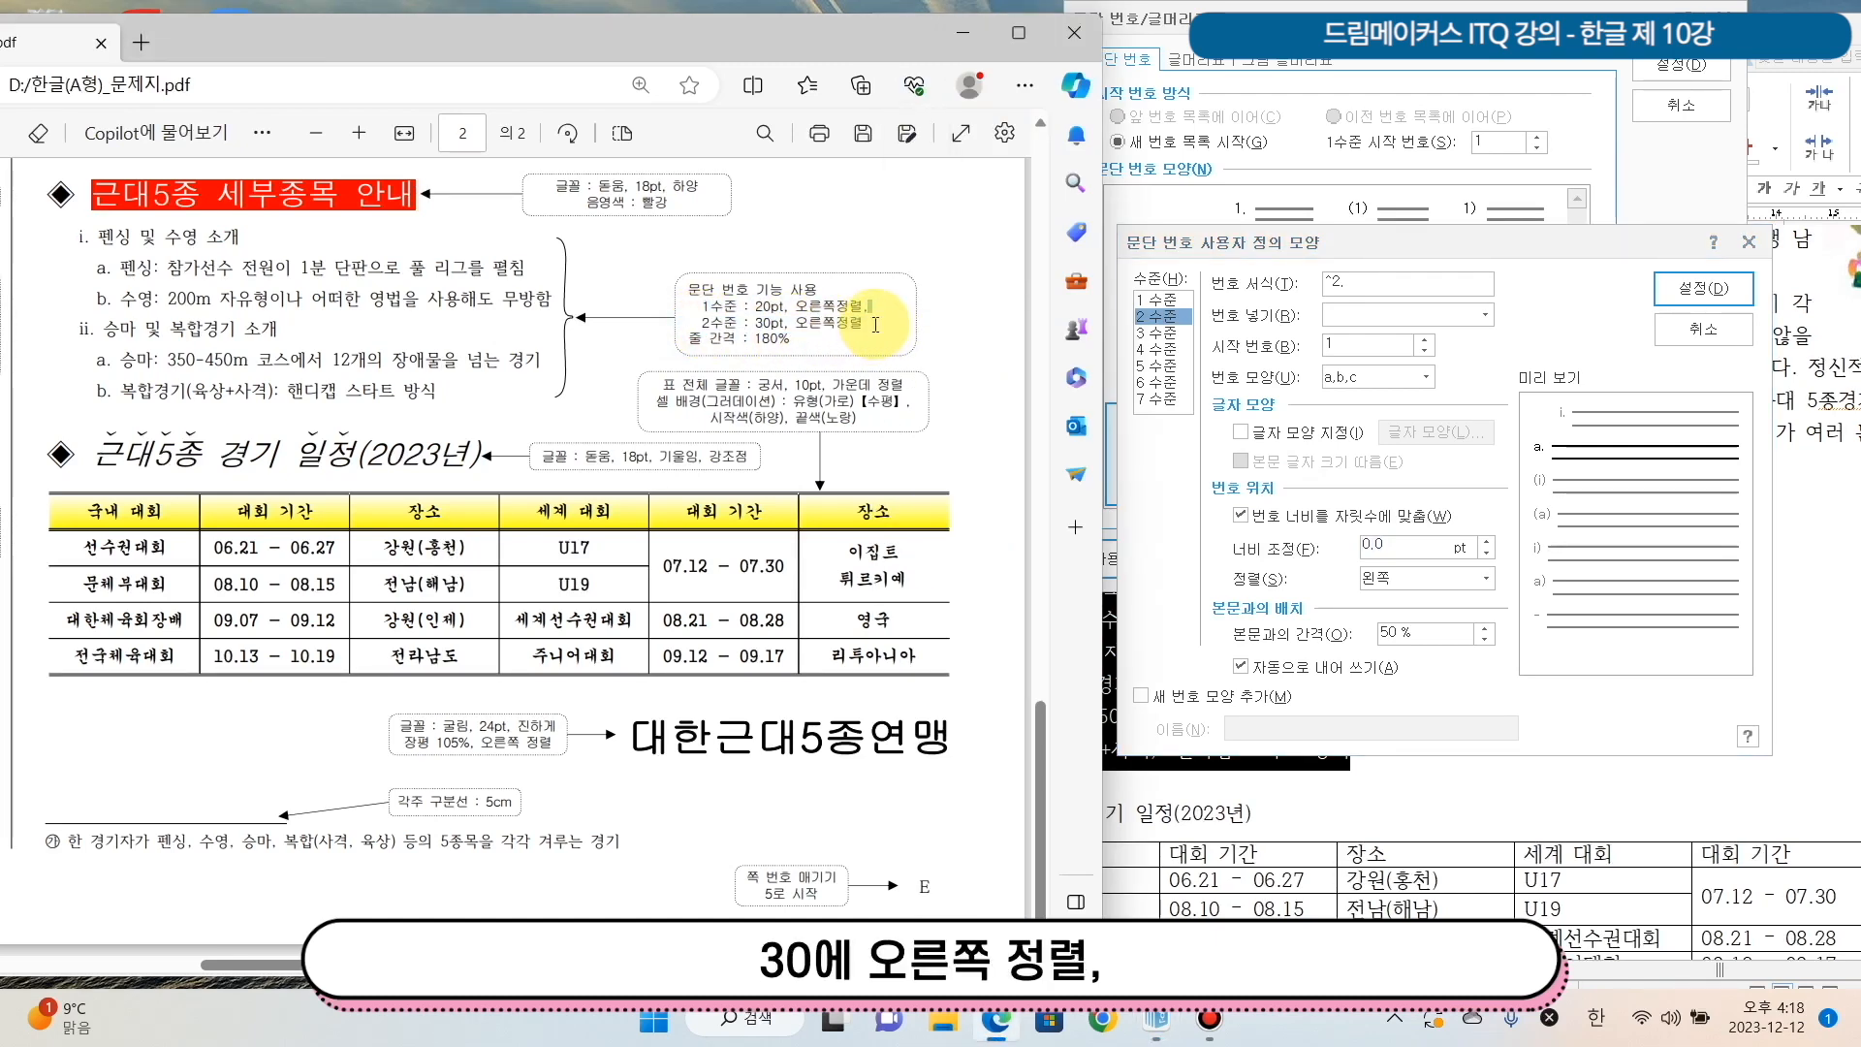
pyautogui.click(701, 325)
pyautogui.tripleClick(701, 326)
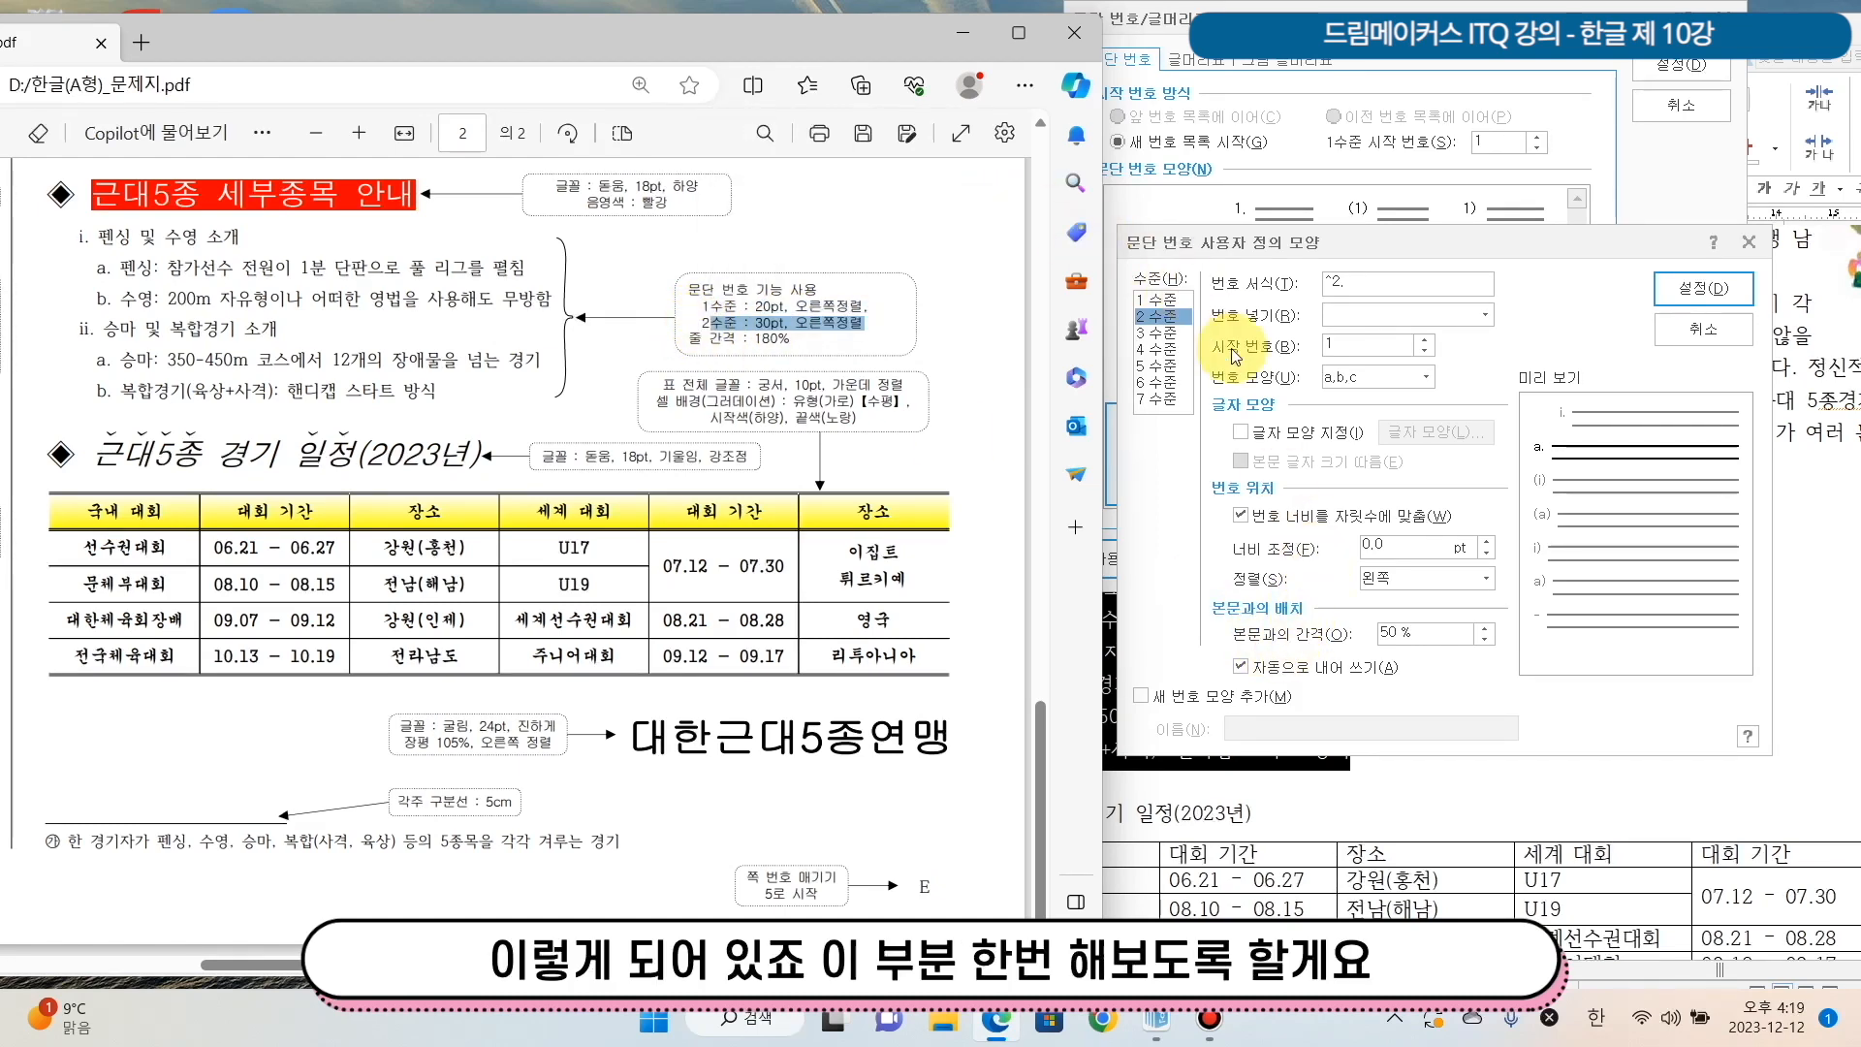
pyautogui.doubleClick(1386, 544)
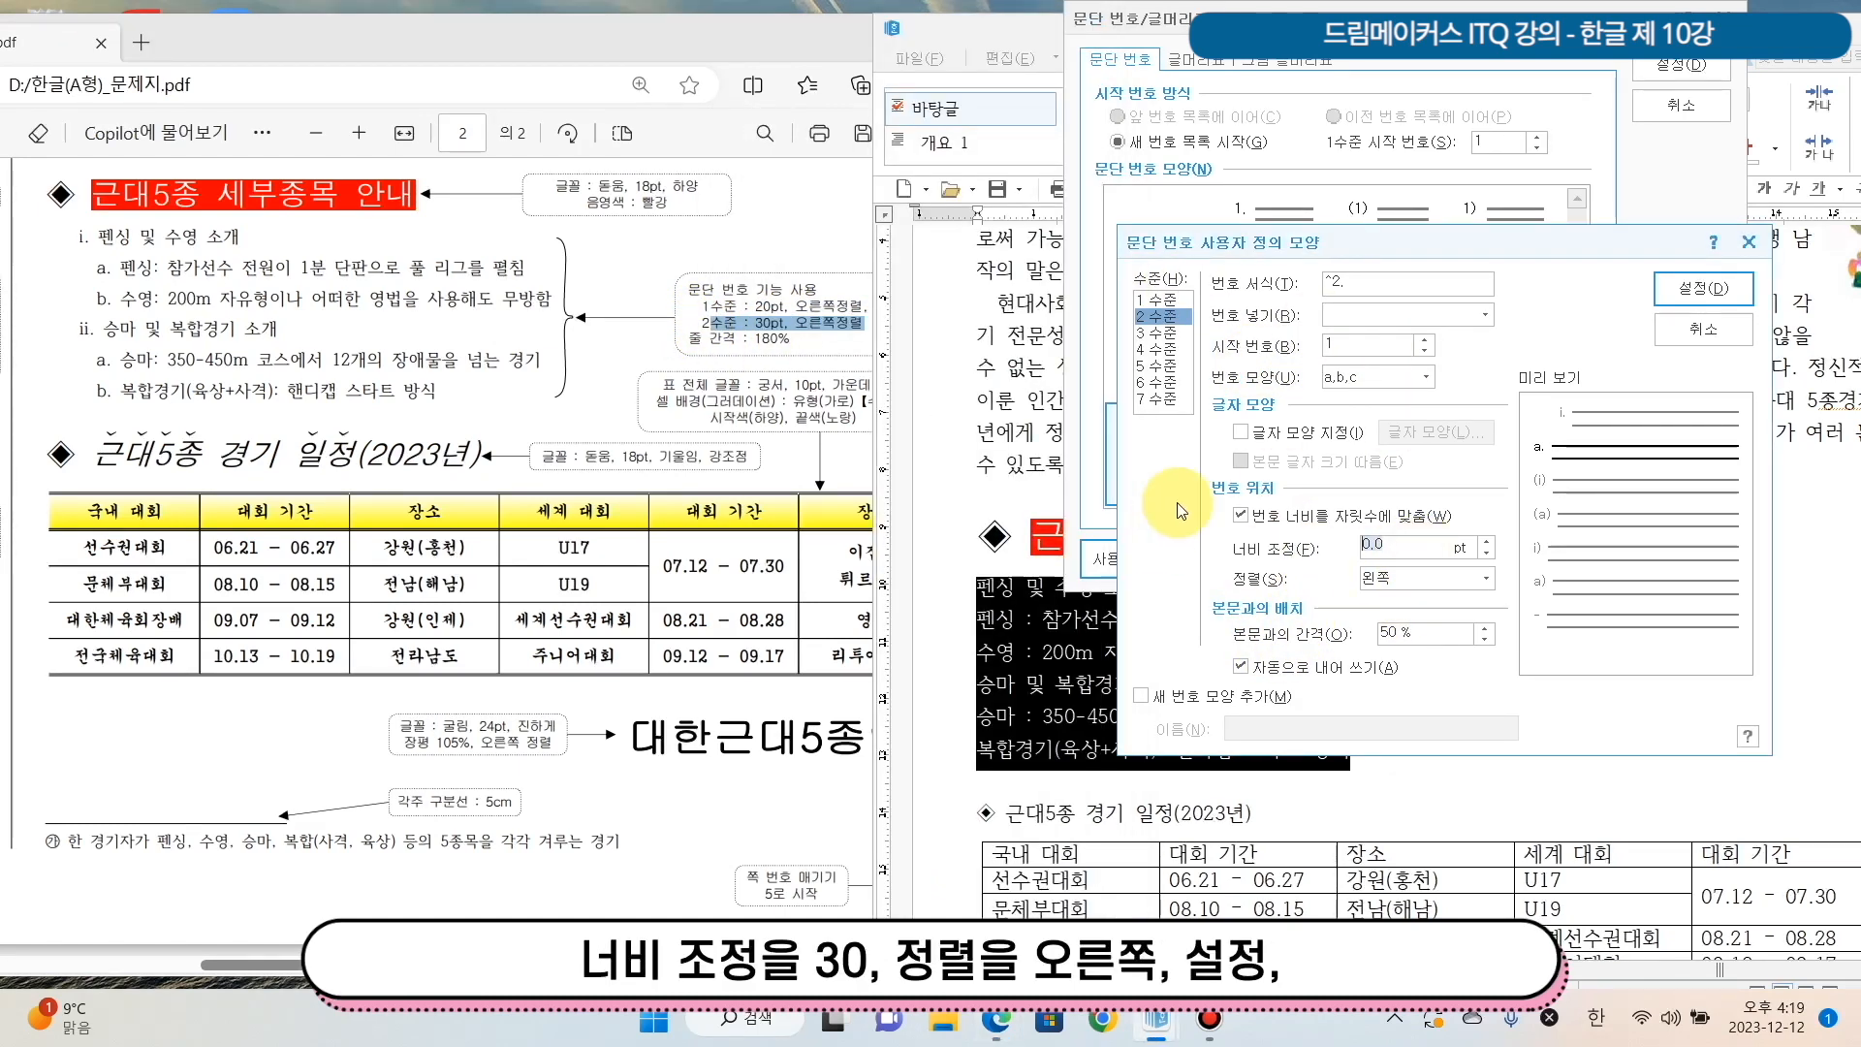
pyautogui.write('30')
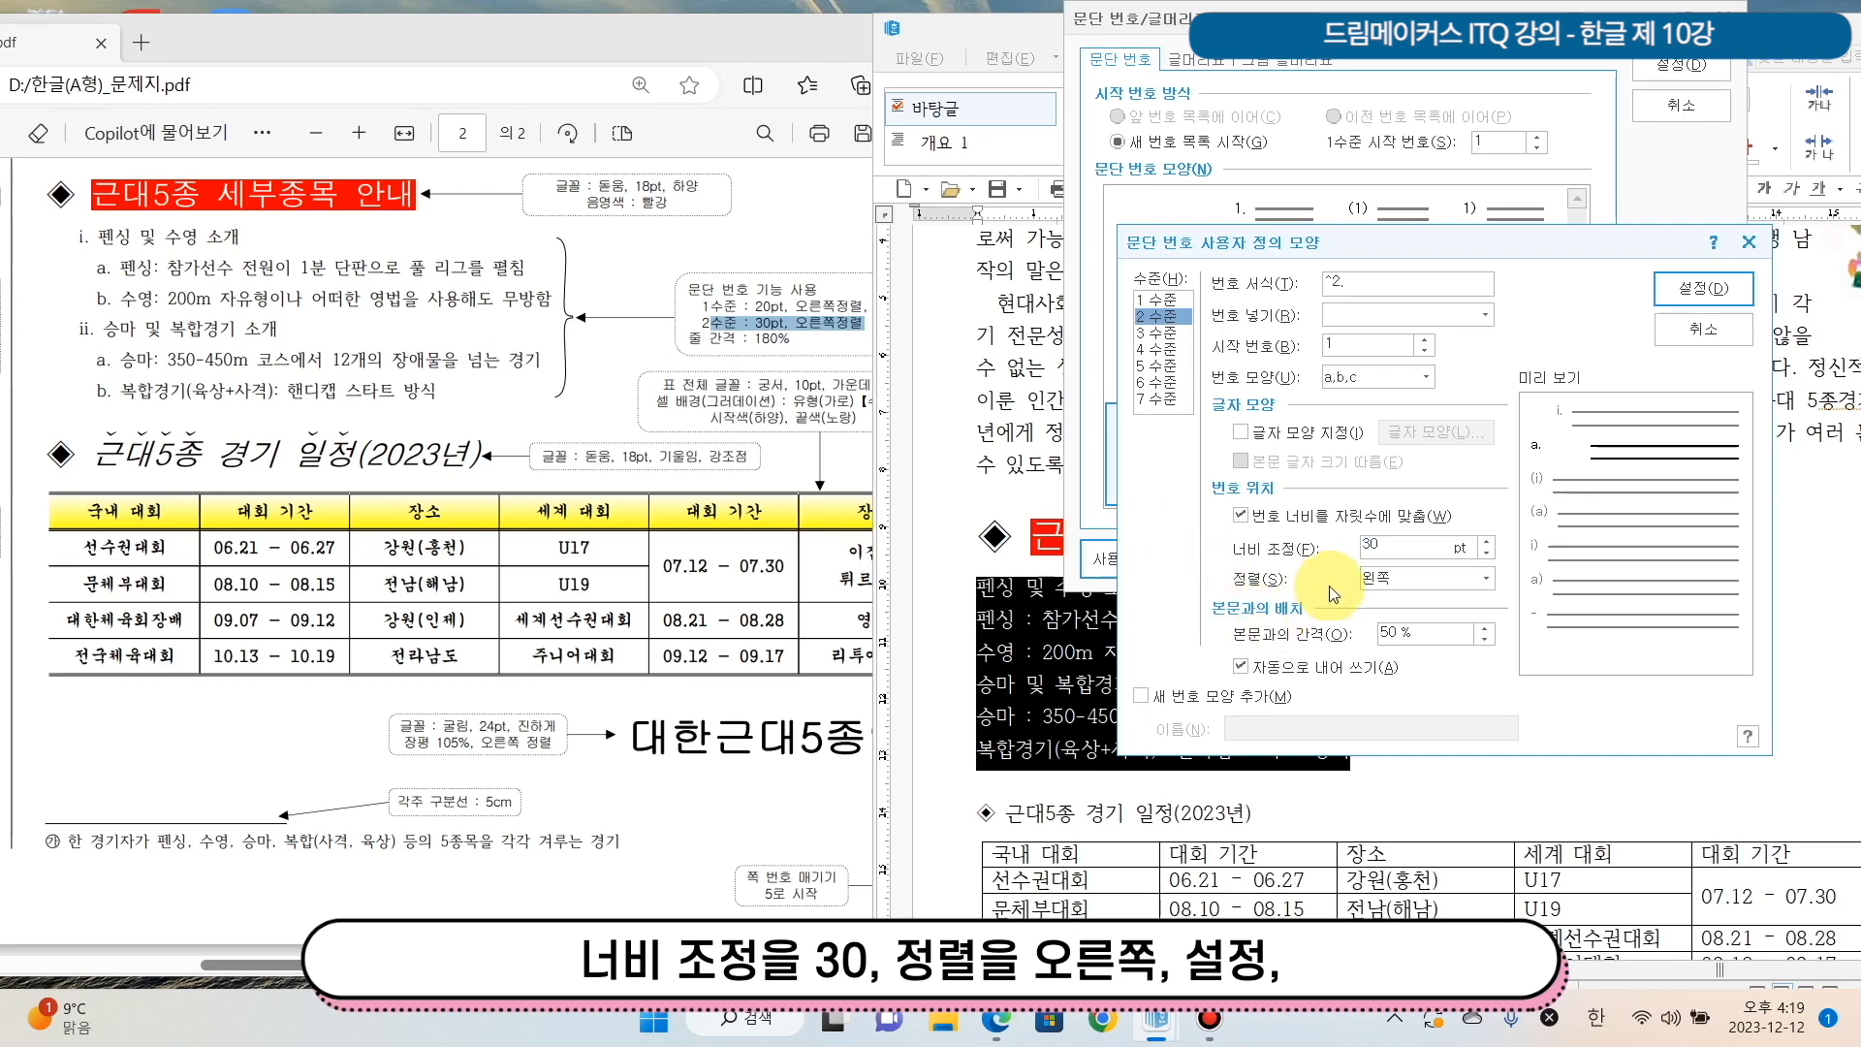
pyautogui.click(1408, 579)
pyautogui.click(1451, 628)
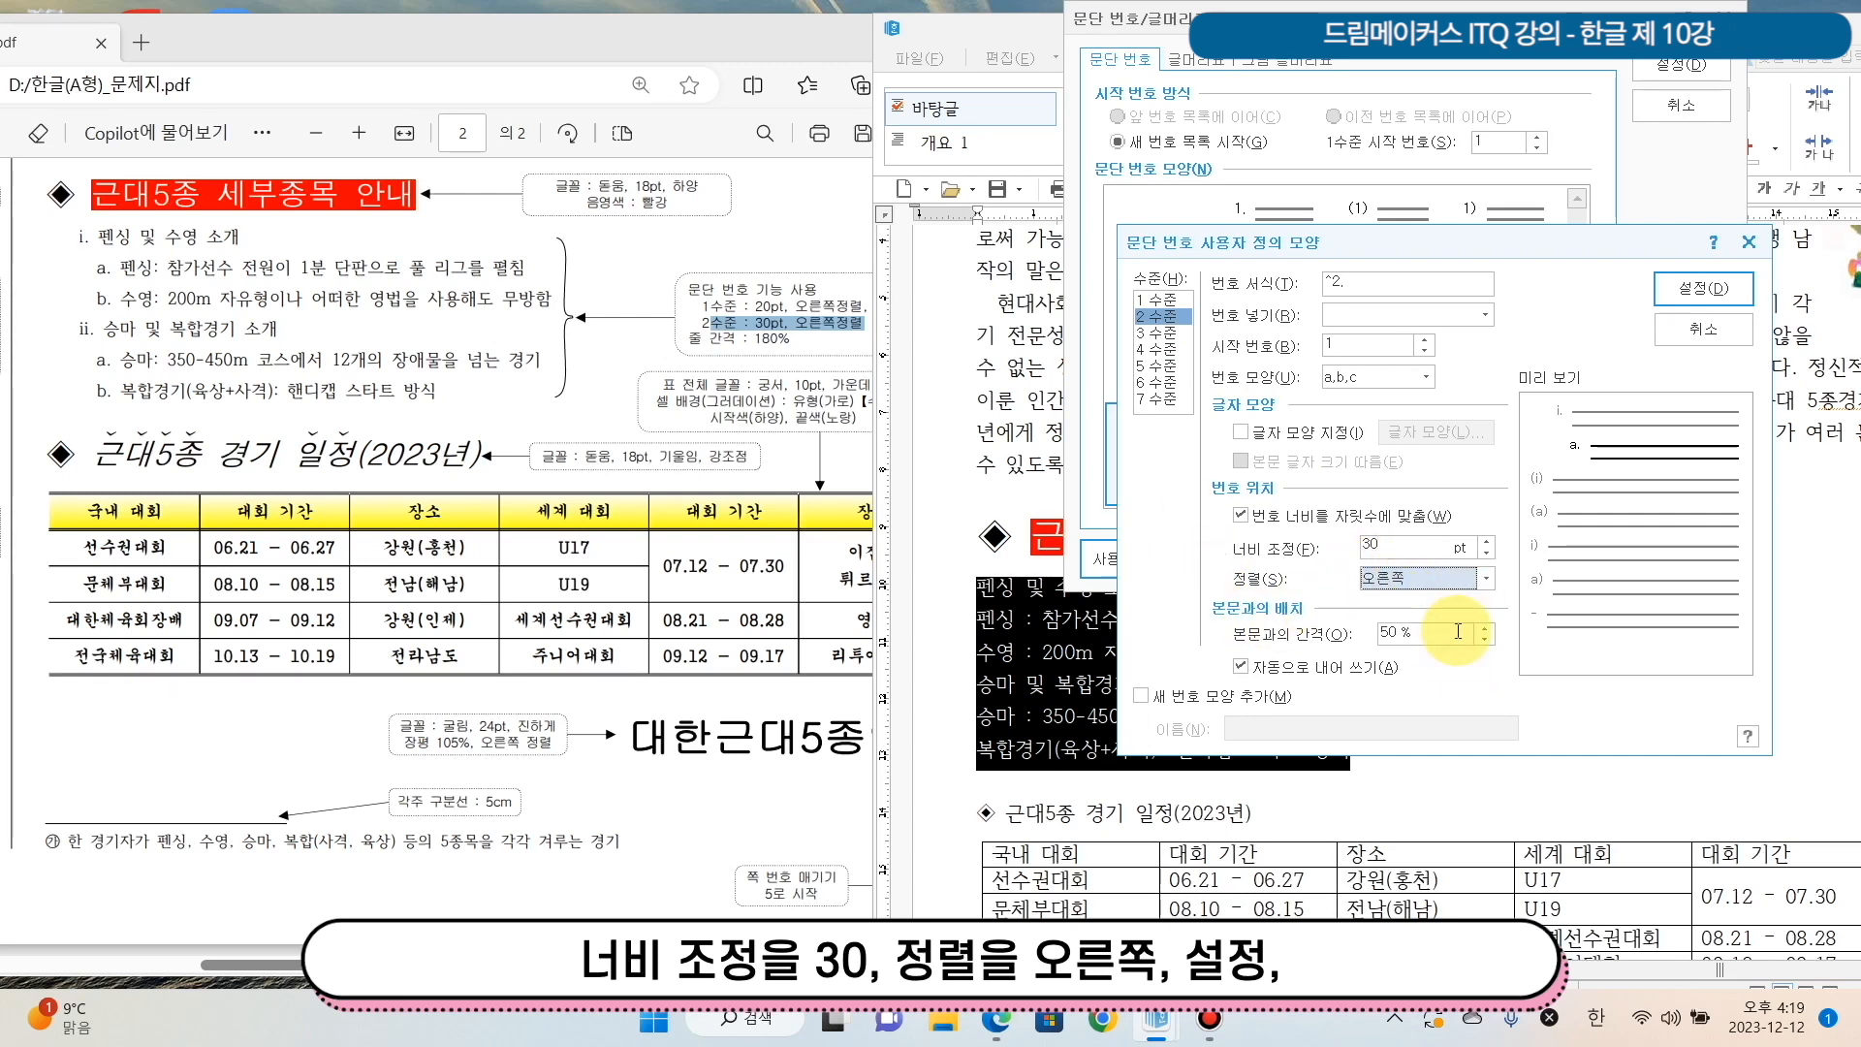
pyautogui.click(1733, 295)
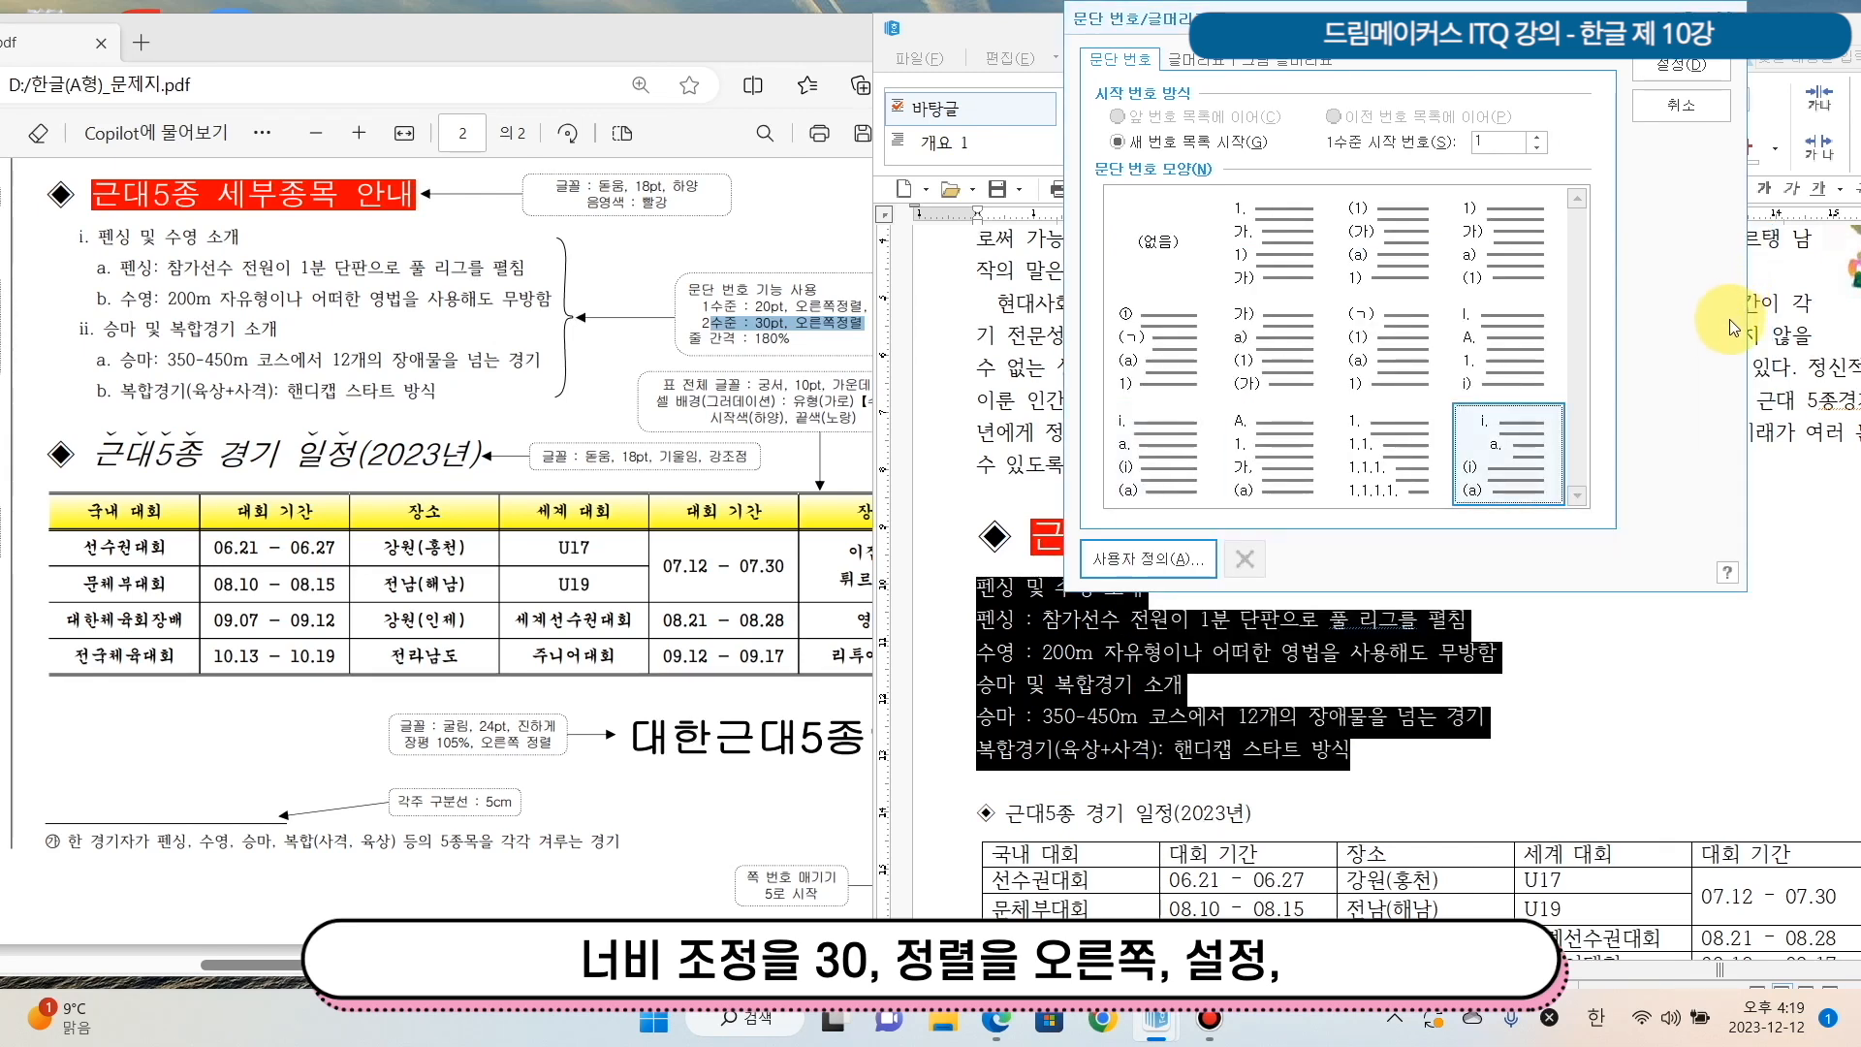
pyautogui.click(1663, 74)
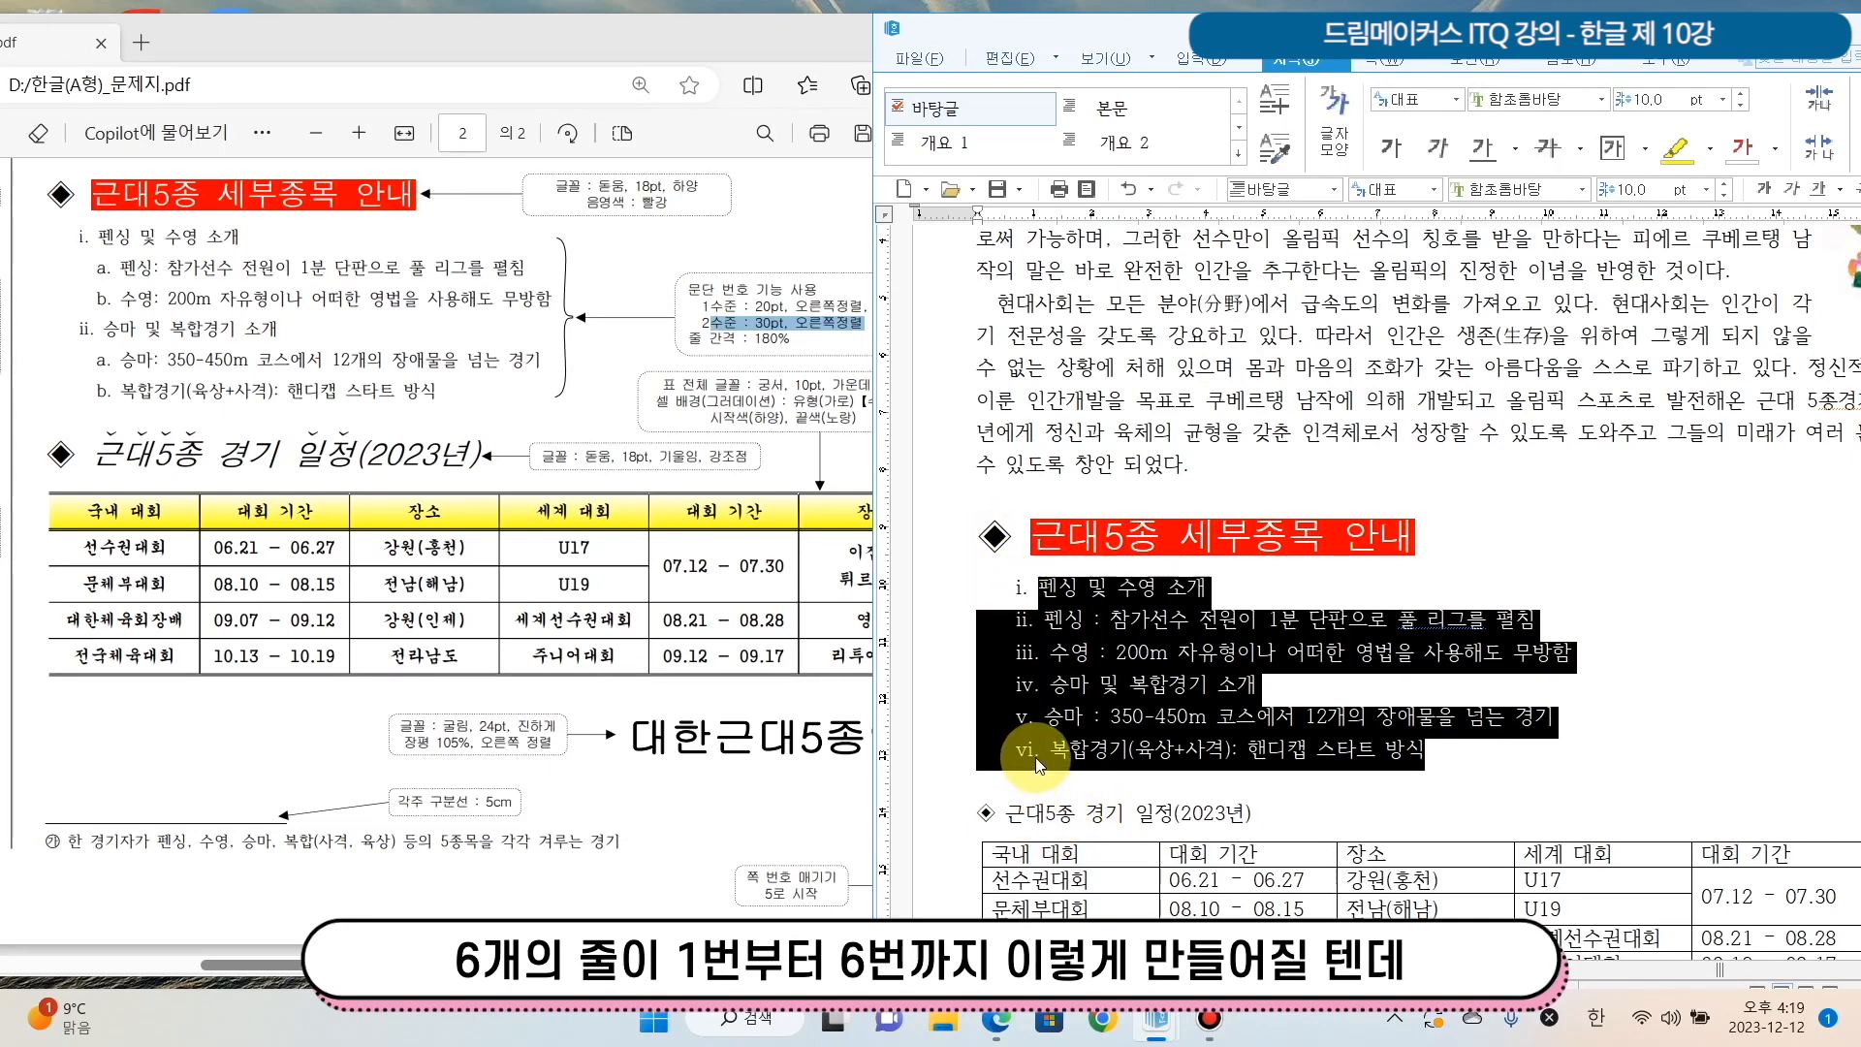
pyautogui.click(1029, 611)
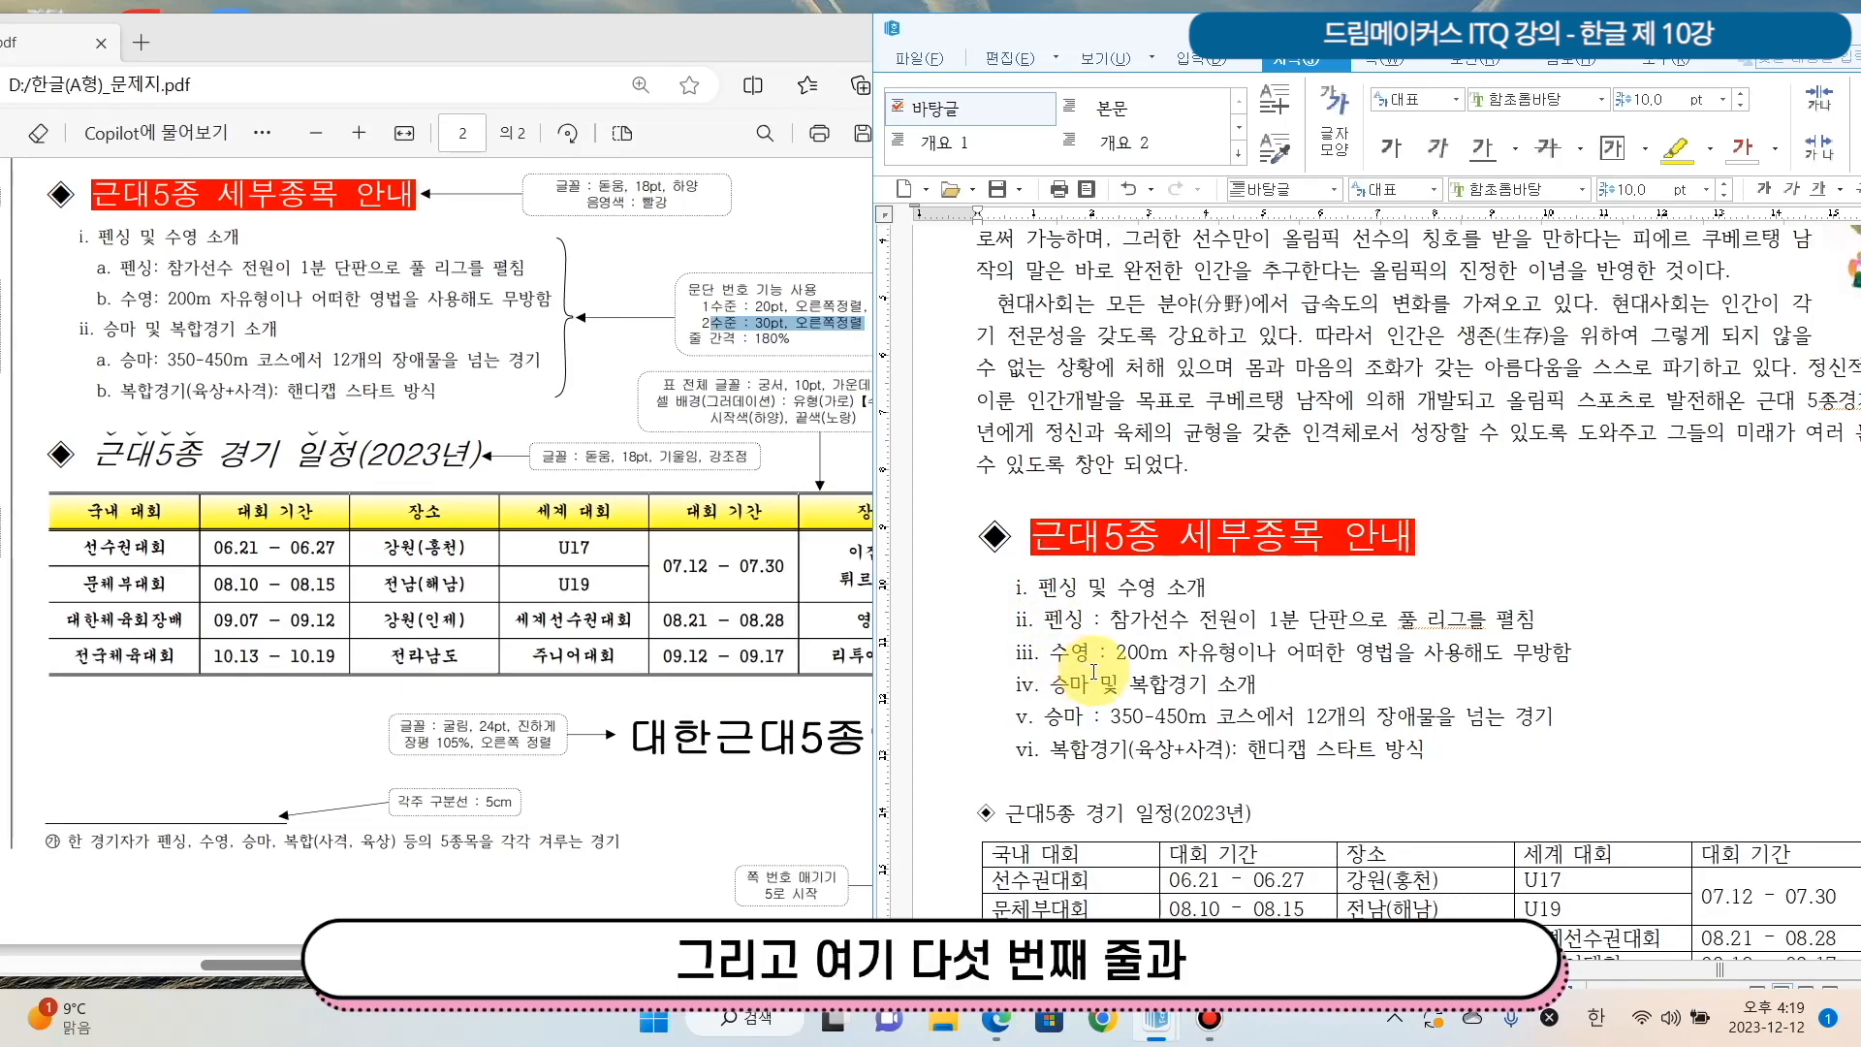
pyautogui.press('BackSpace')
pyautogui.hotkey('ctrl', 'z')
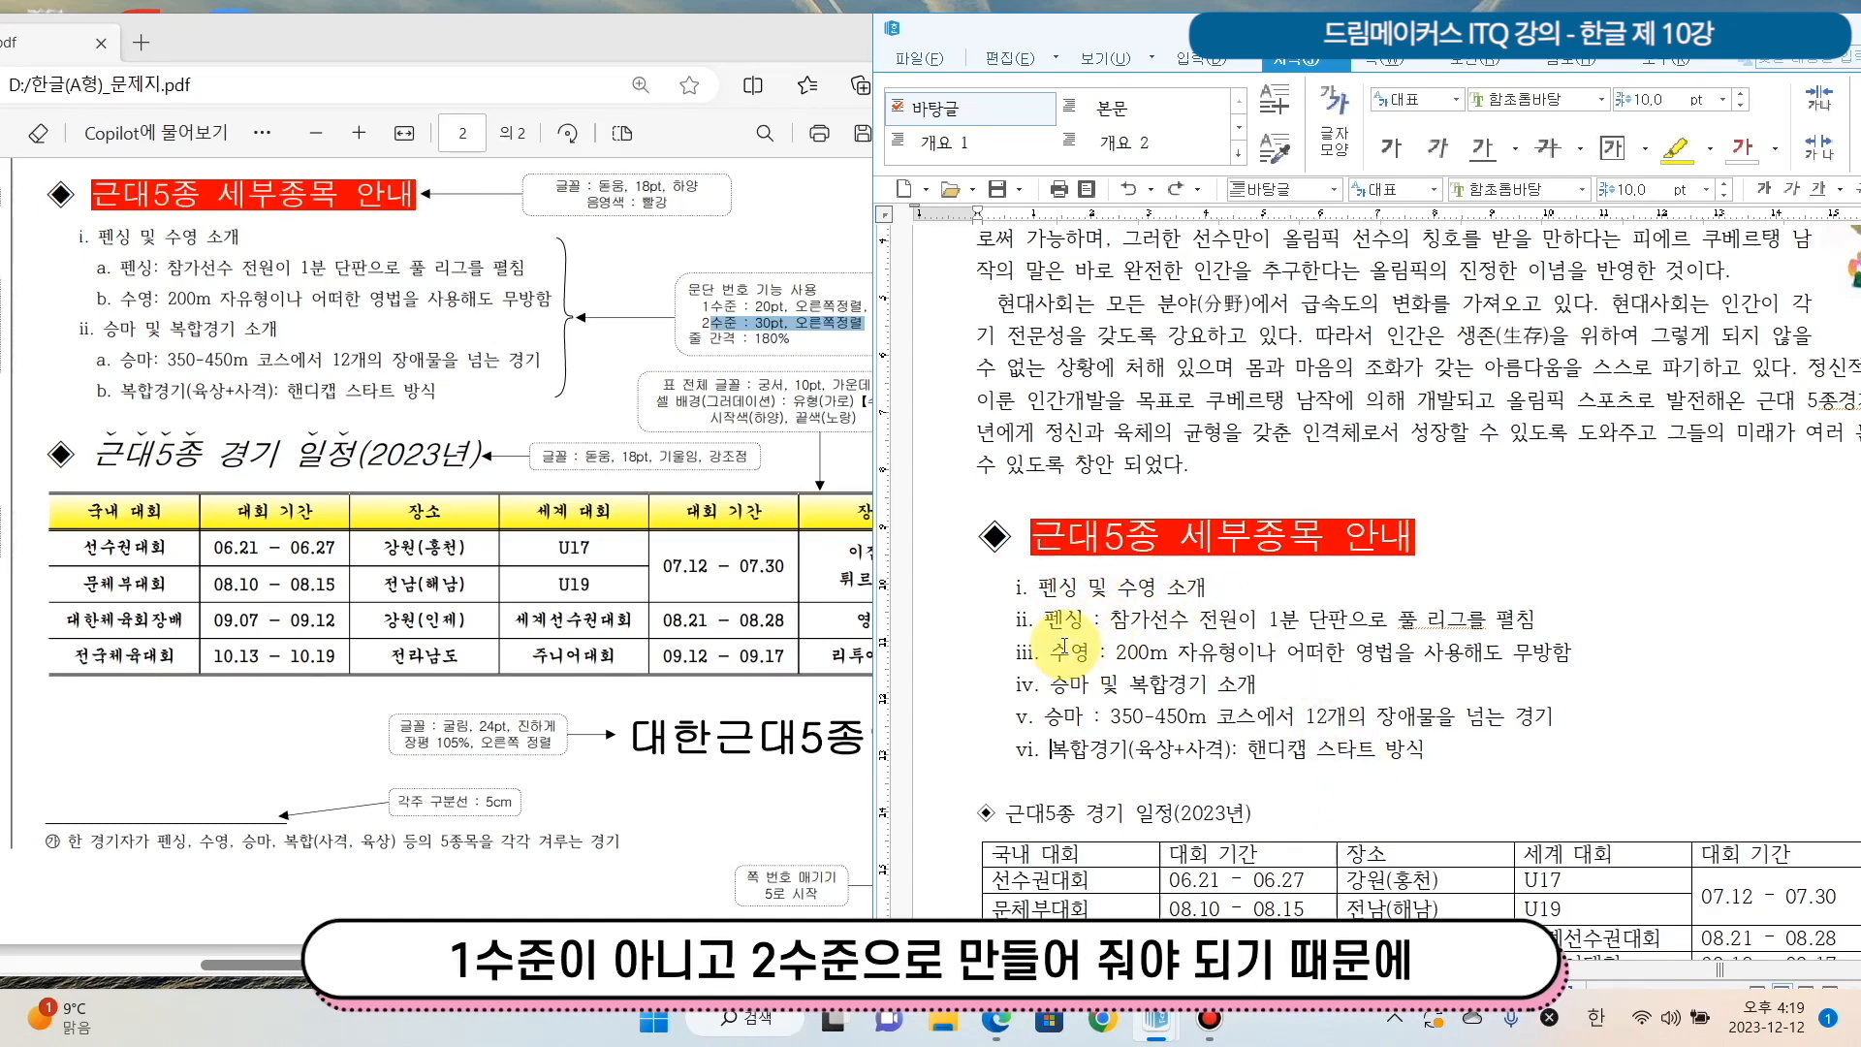
# Maximize the document window and lower the 펜싱 and 수영 lines under 펜싱 및 수영 소개 by one numbering level.
pyautogui.moveTo(1046, 618); pyautogui.dragTo(1600, 645)
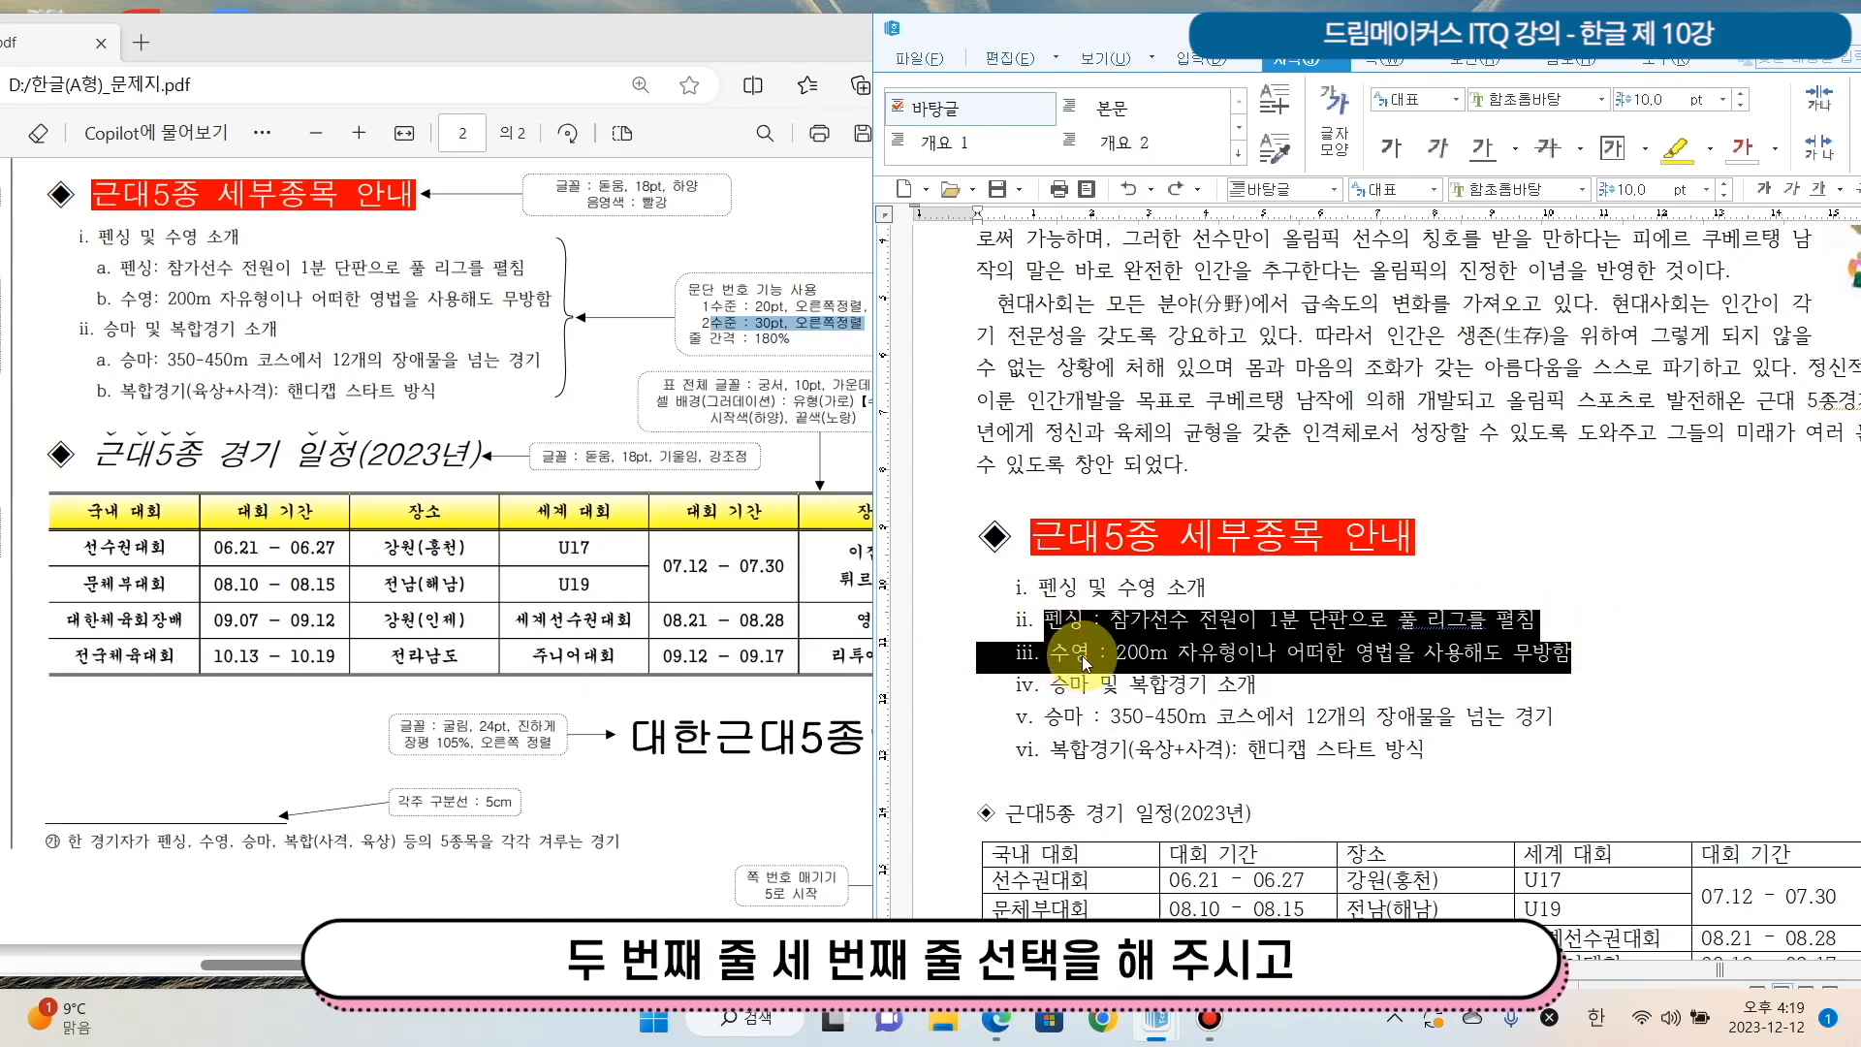
pyautogui.doubleClick(1127, 31)
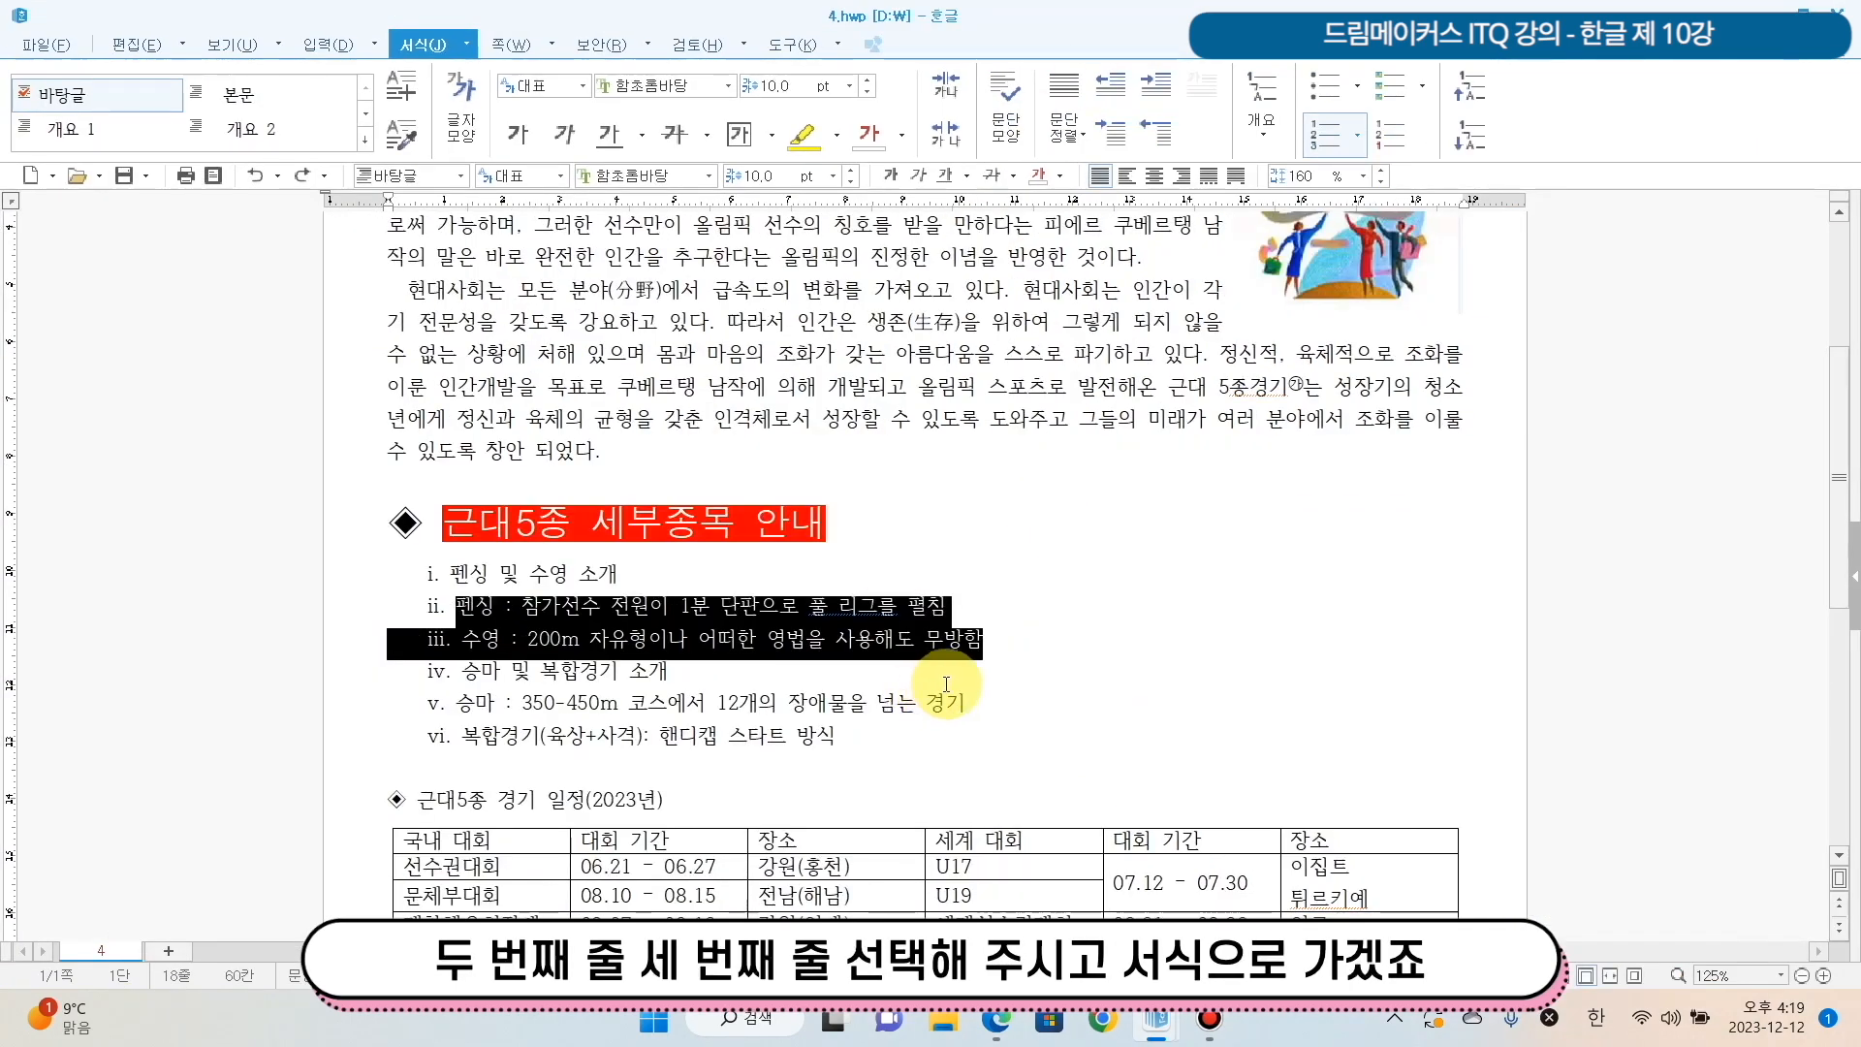
pyautogui.click(423, 44)
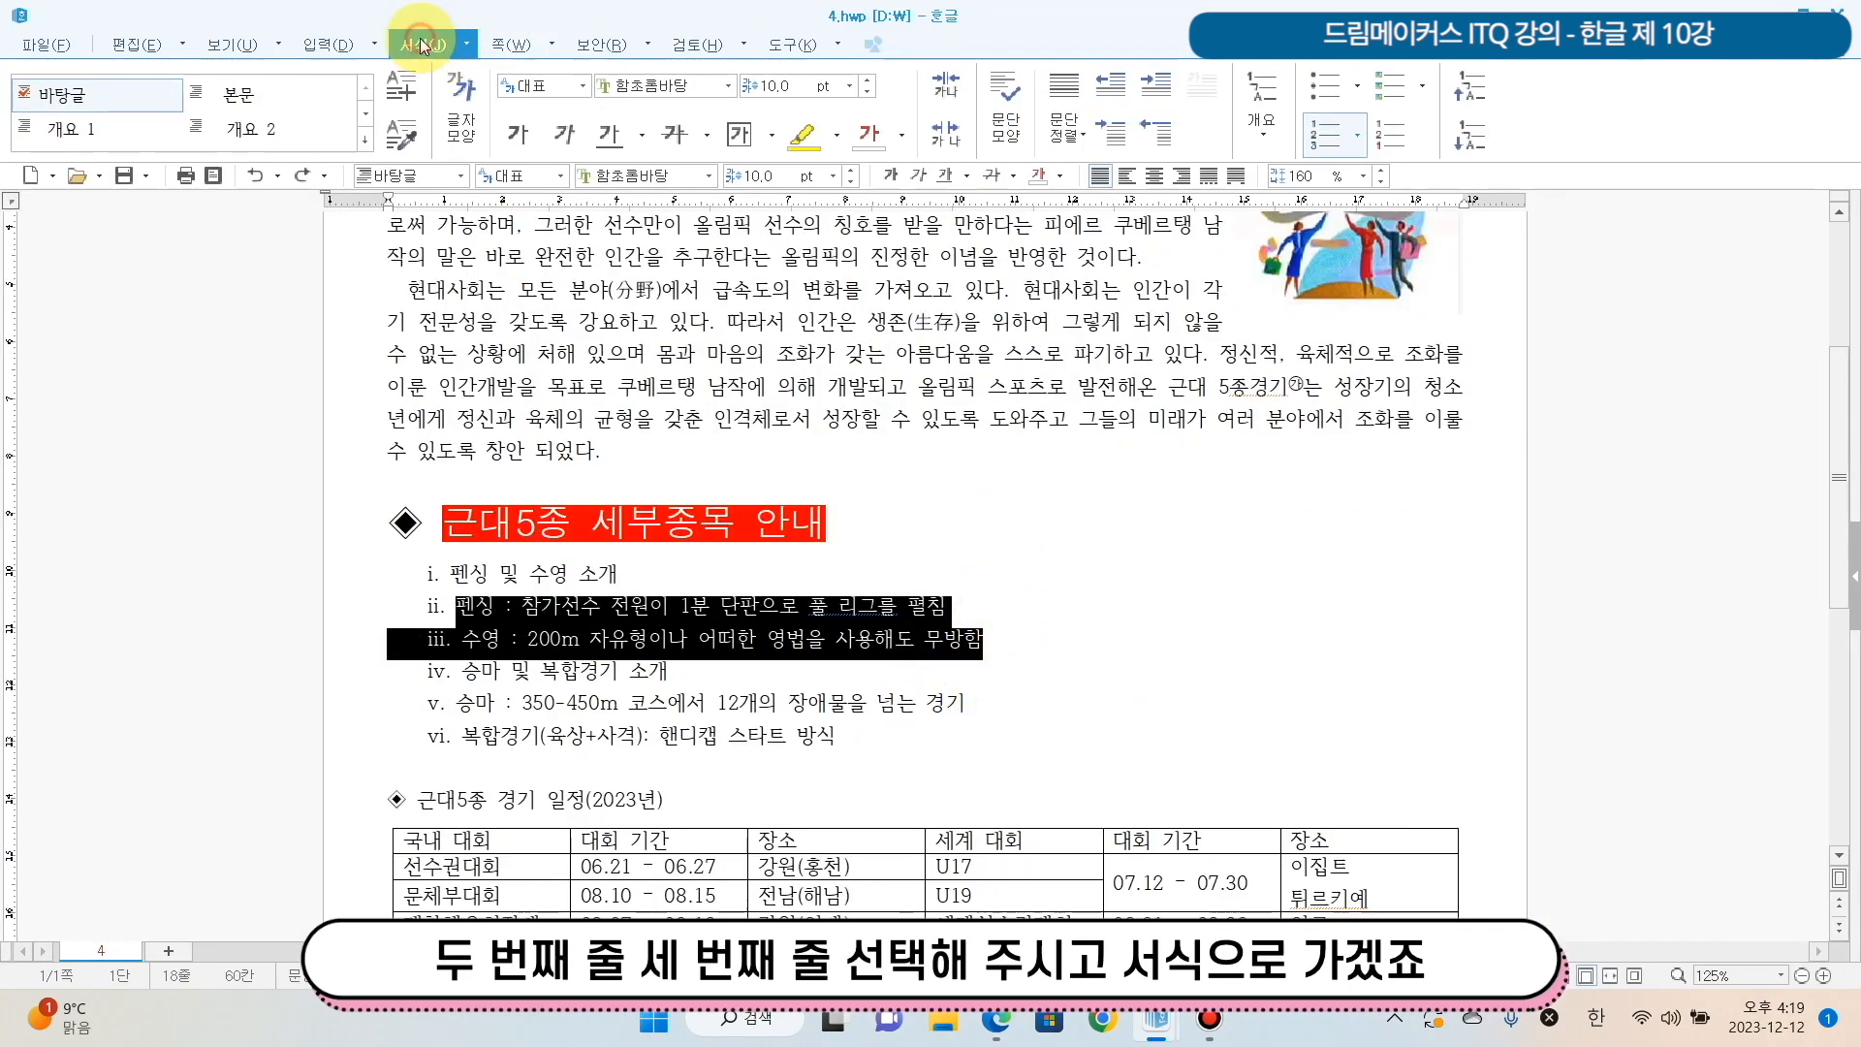
pyautogui.moveTo(456, 608); pyautogui.dragTo(1020, 643)
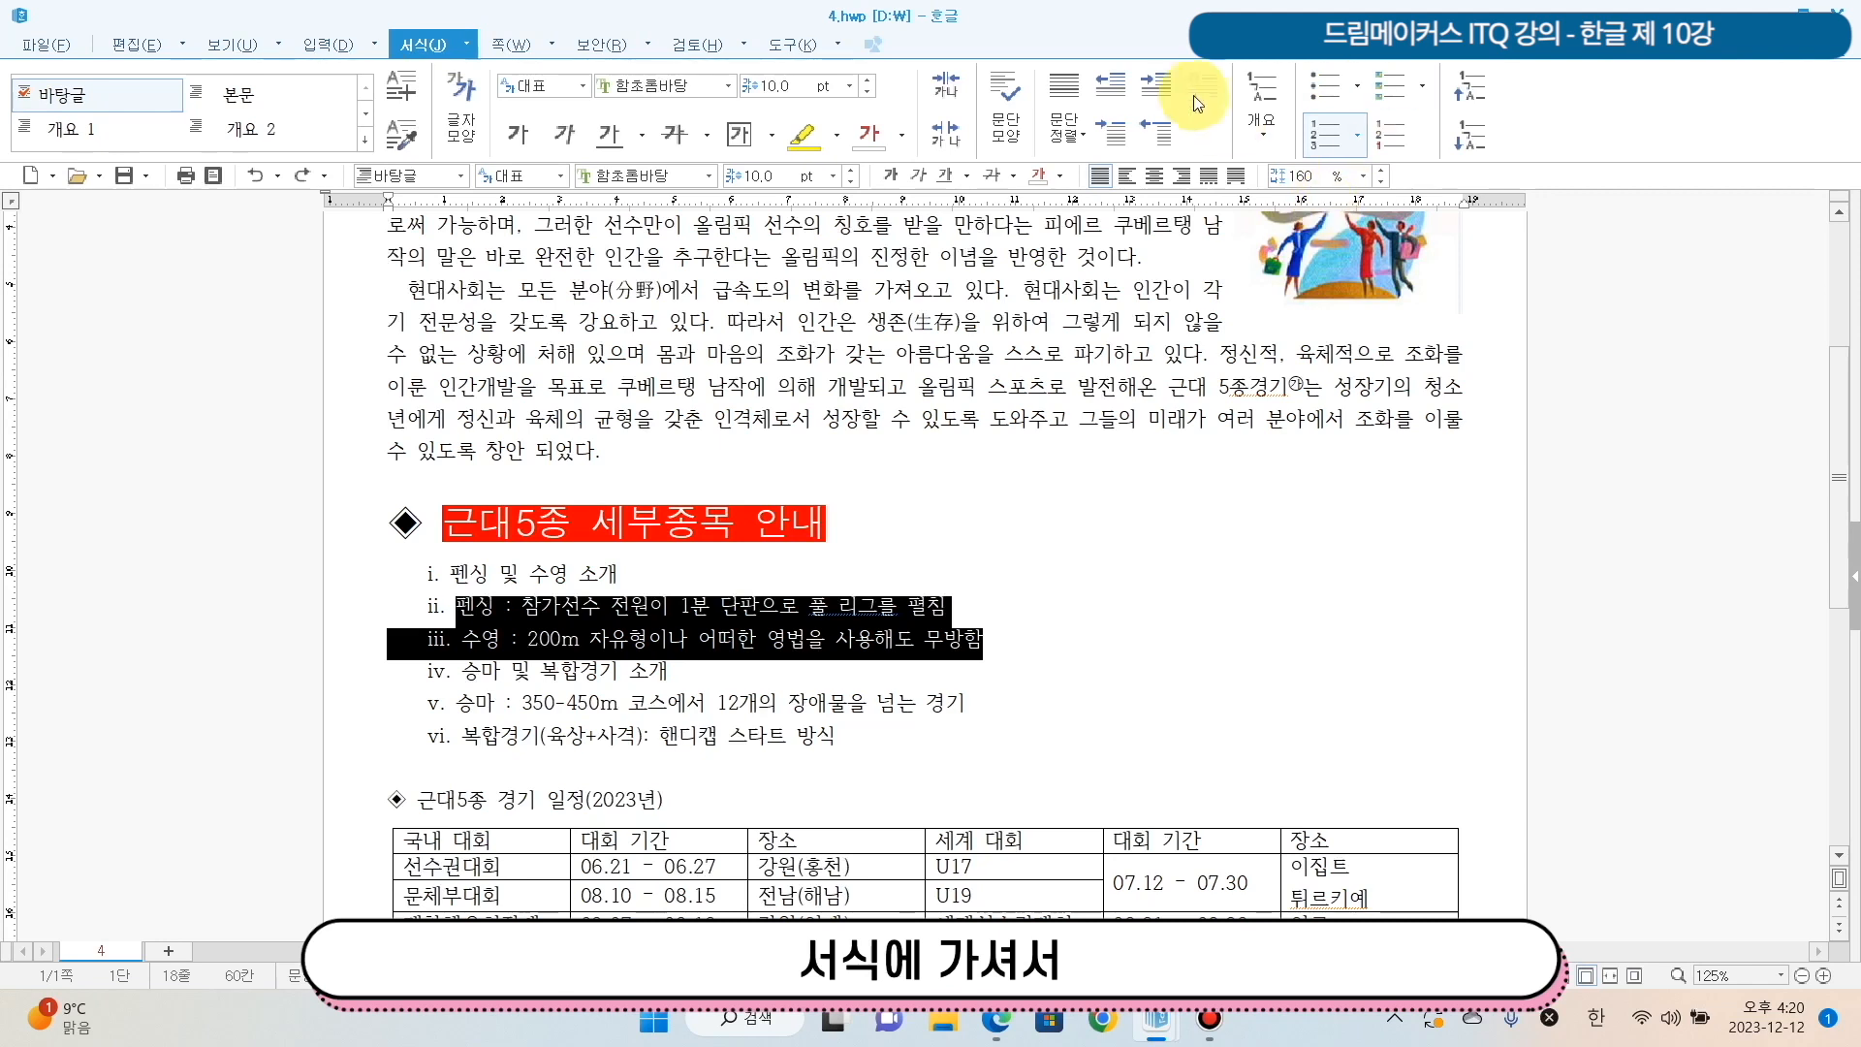
pyautogui.click(1473, 140)
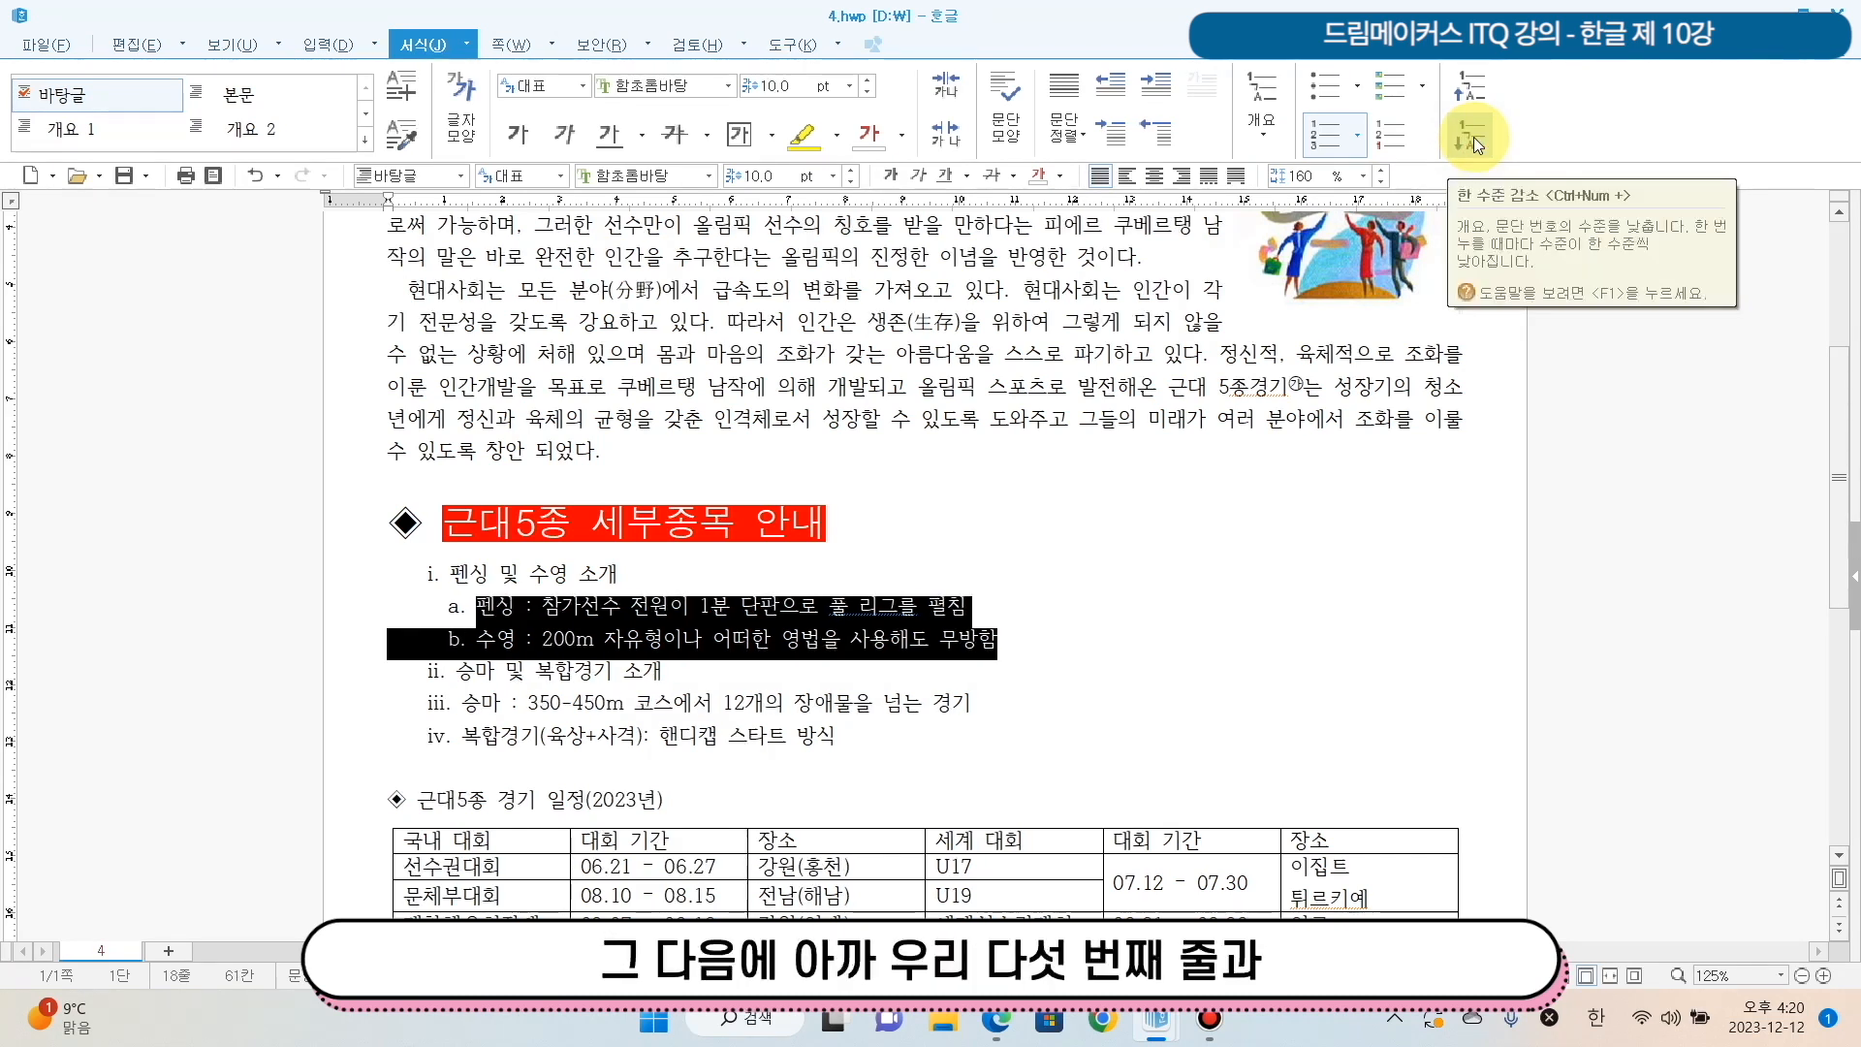
# Lower the 승마 and 복합경기(육상+사격) lines under 승마 및 복합경기 소개 by one numbering level.
pyautogui.moveTo(468, 714); pyautogui.dragTo(859, 757)
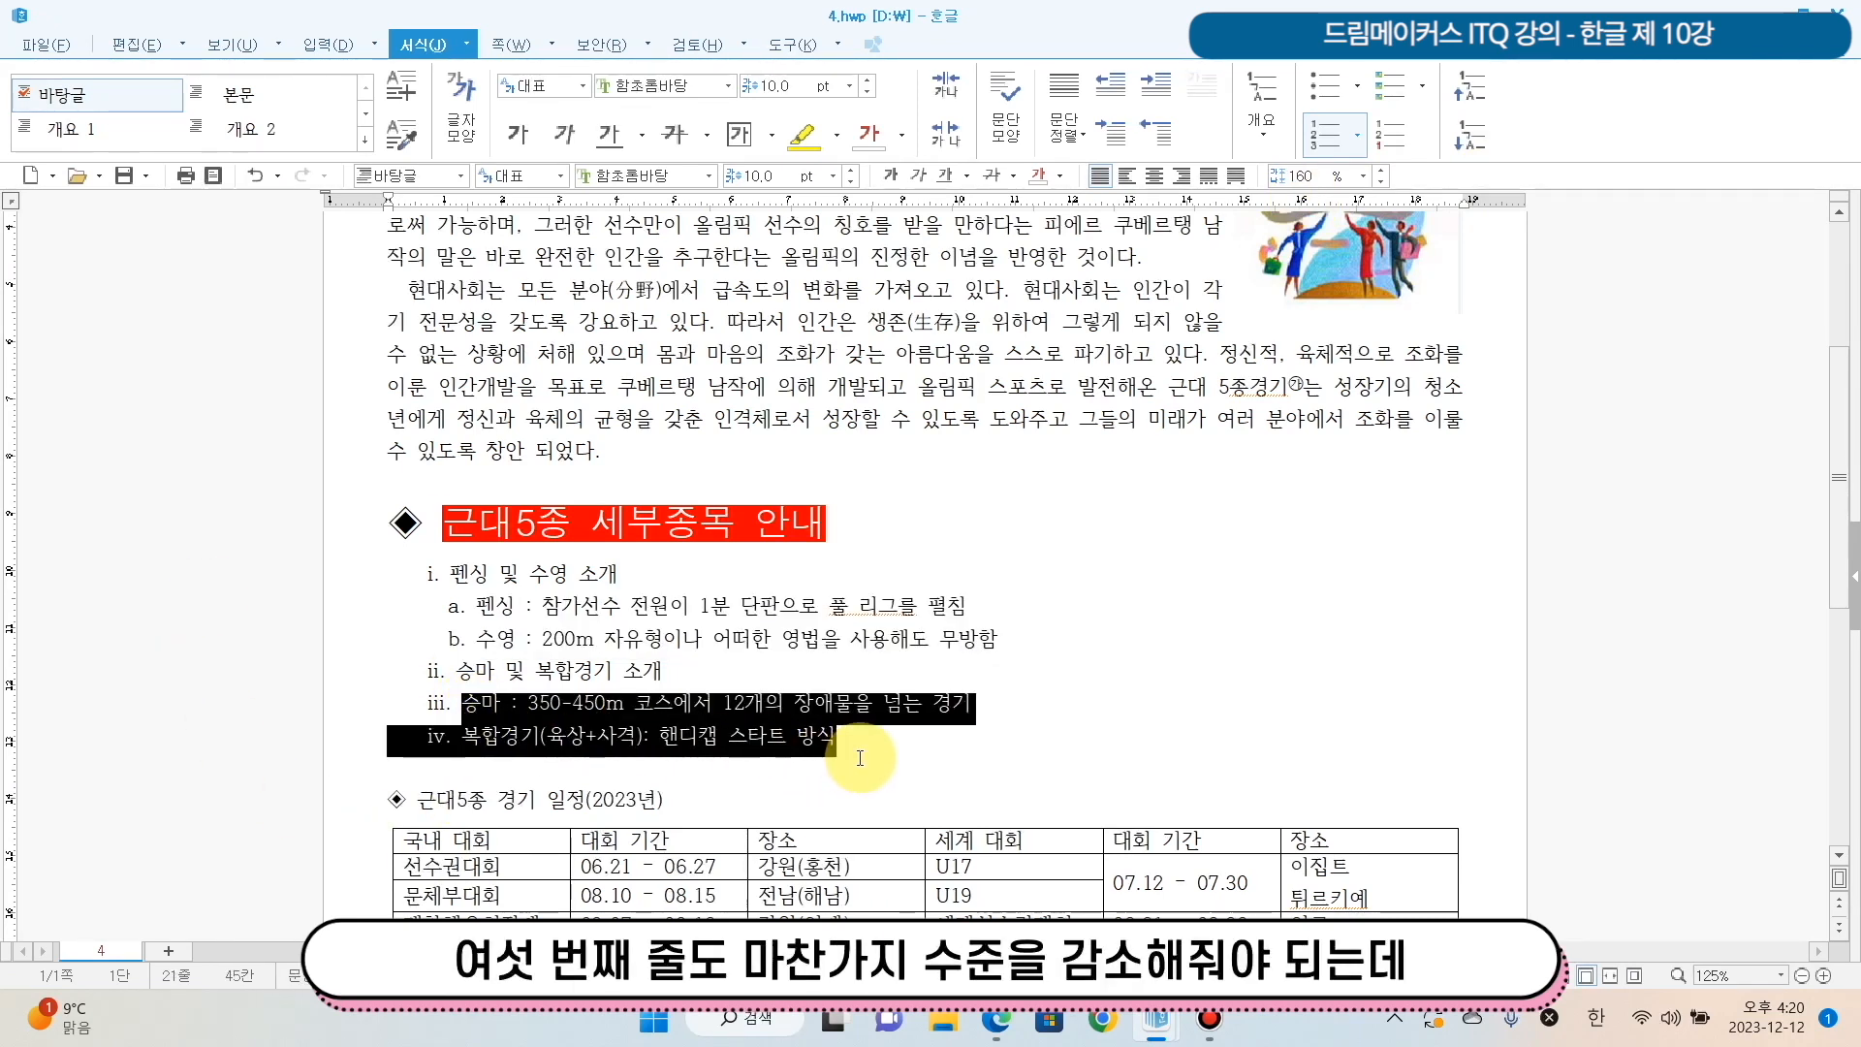
pyautogui.click(446, 701)
pyautogui.moveTo(446, 701); pyautogui.dragTo(908, 732)
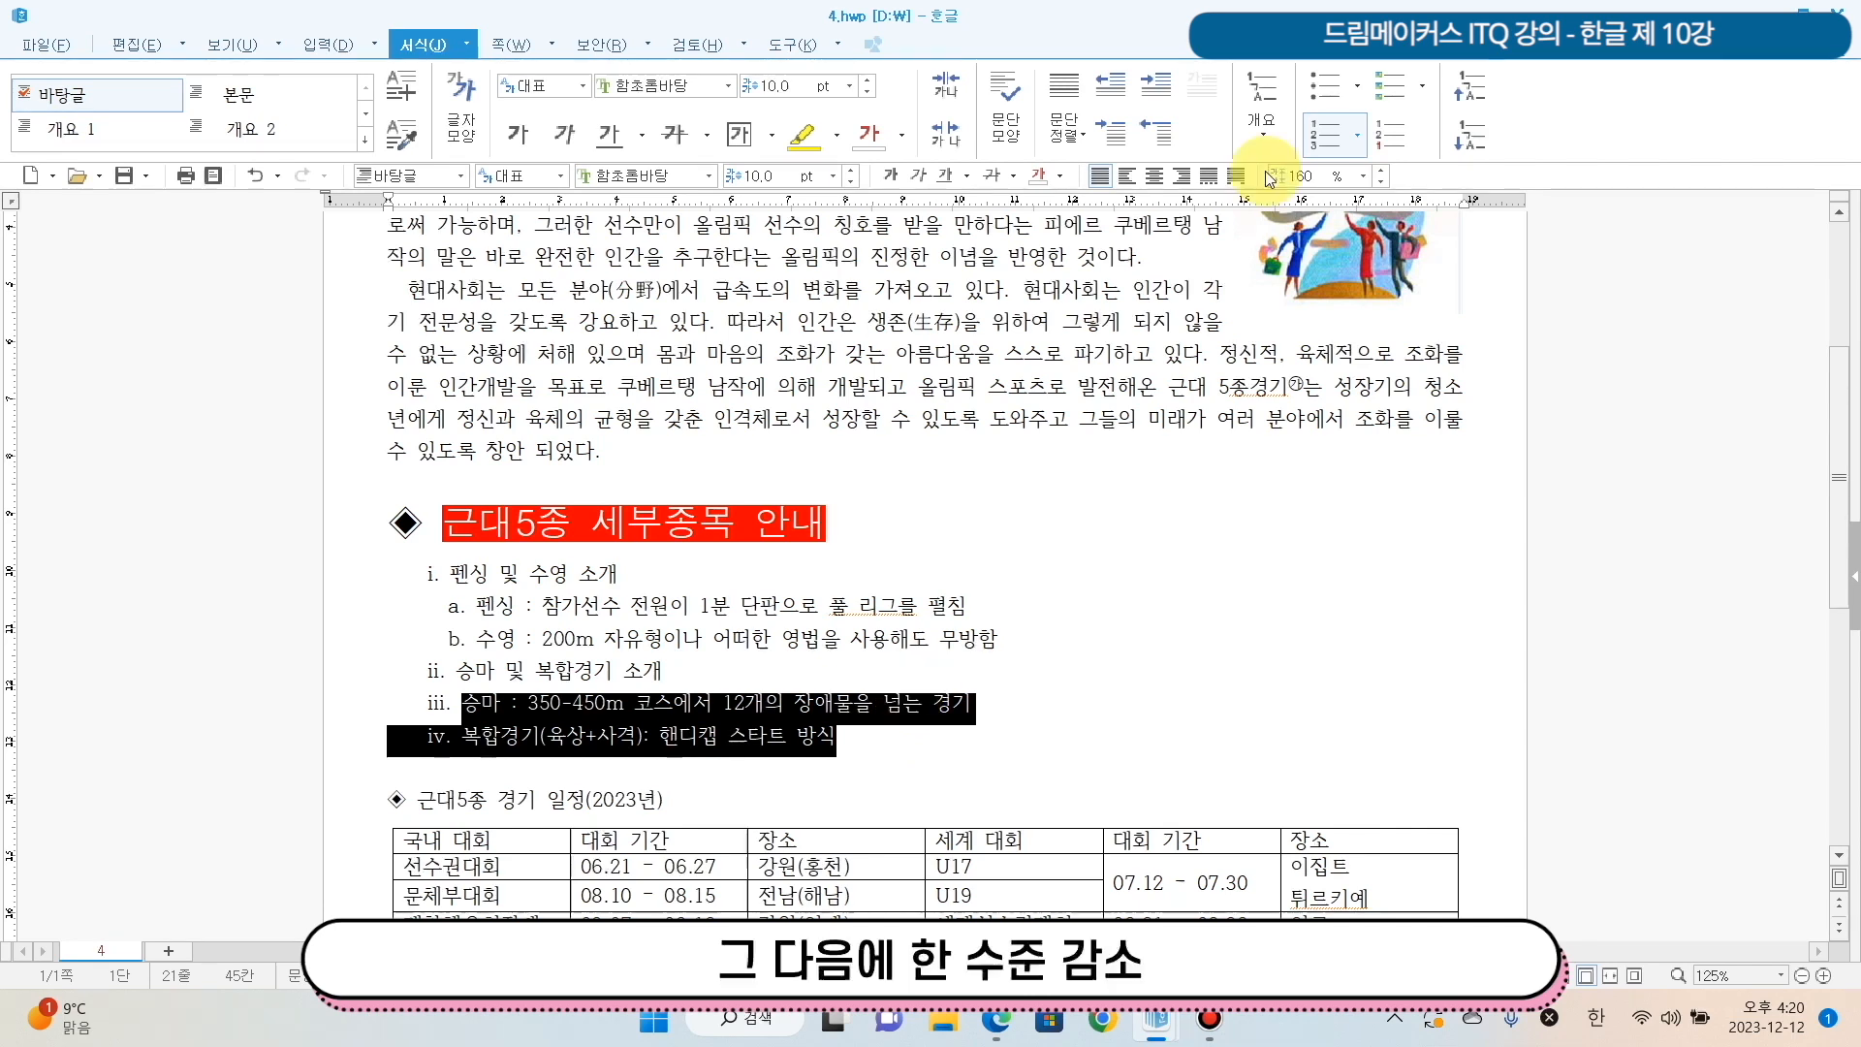
pyautogui.click(1473, 138)
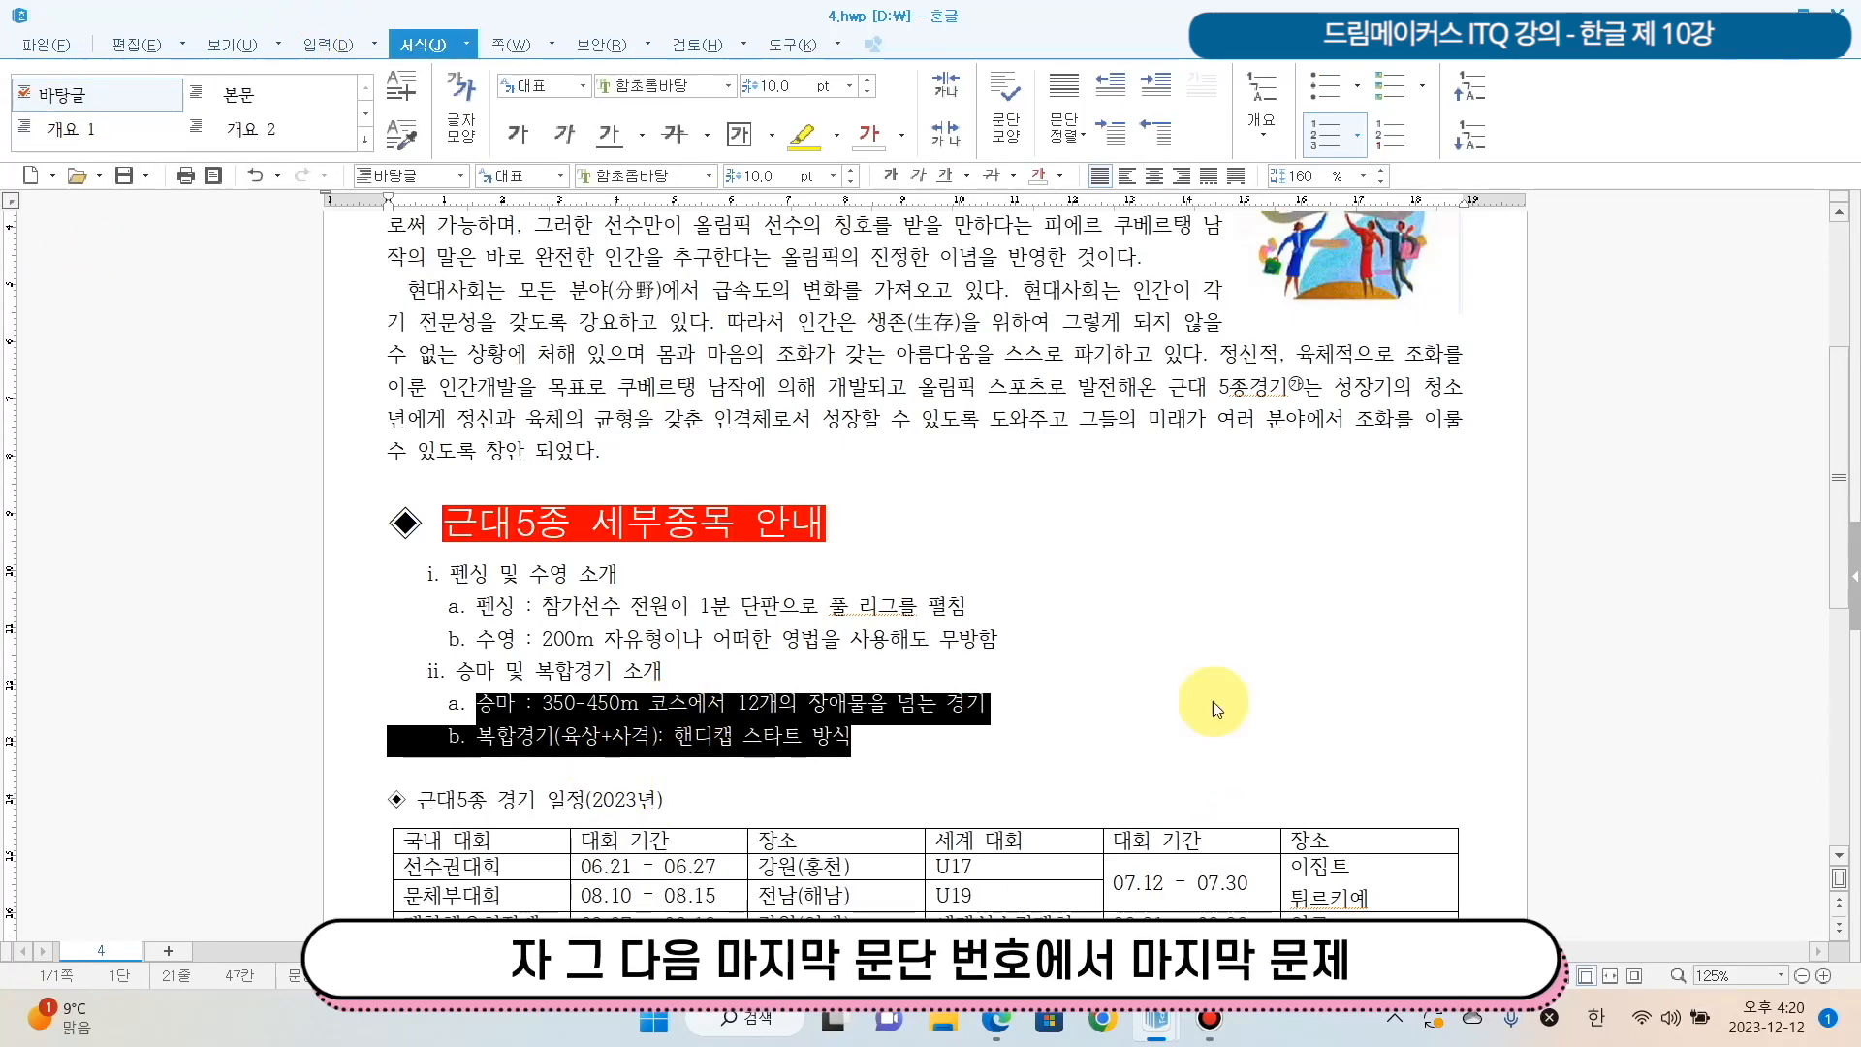
# Check the 줄 간격 note in the PDF and set the line spacing of all six numbered lines to 180%.
pyautogui.doubleClick(632, 15)
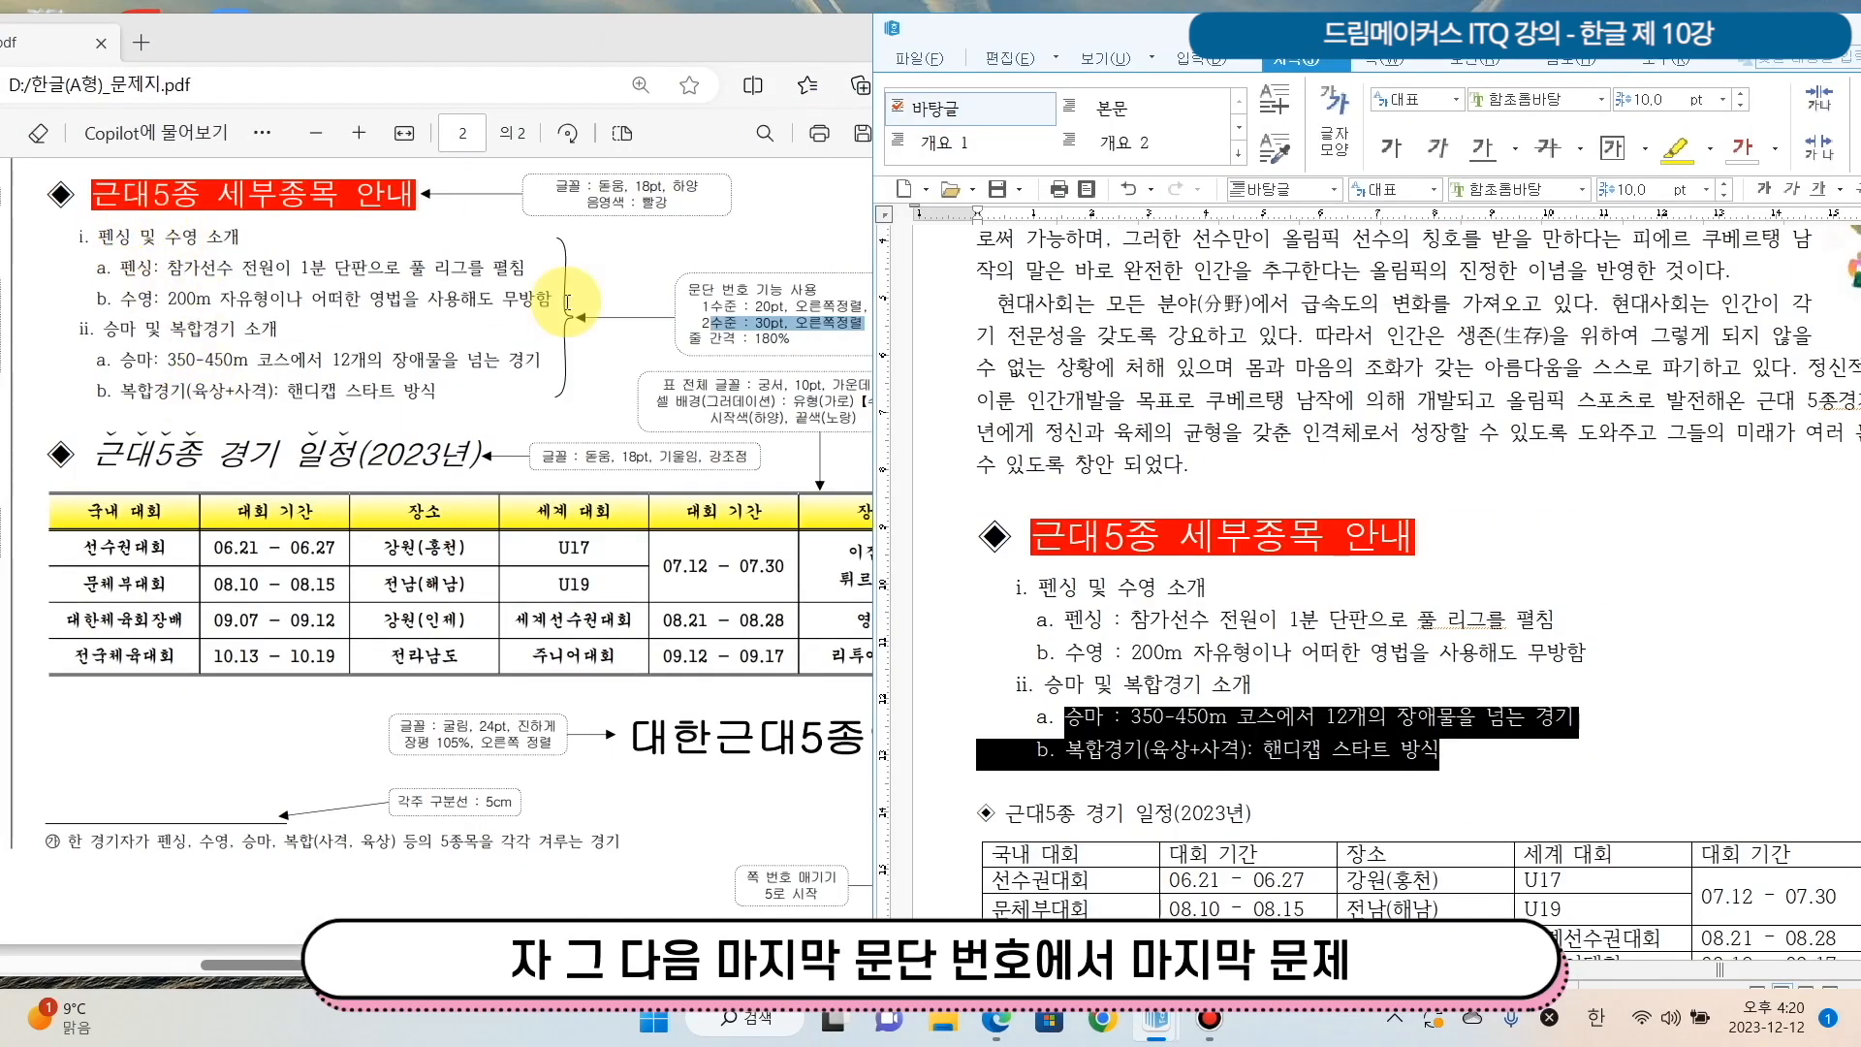
pyautogui.moveTo(688, 338); pyautogui.dragTo(804, 343)
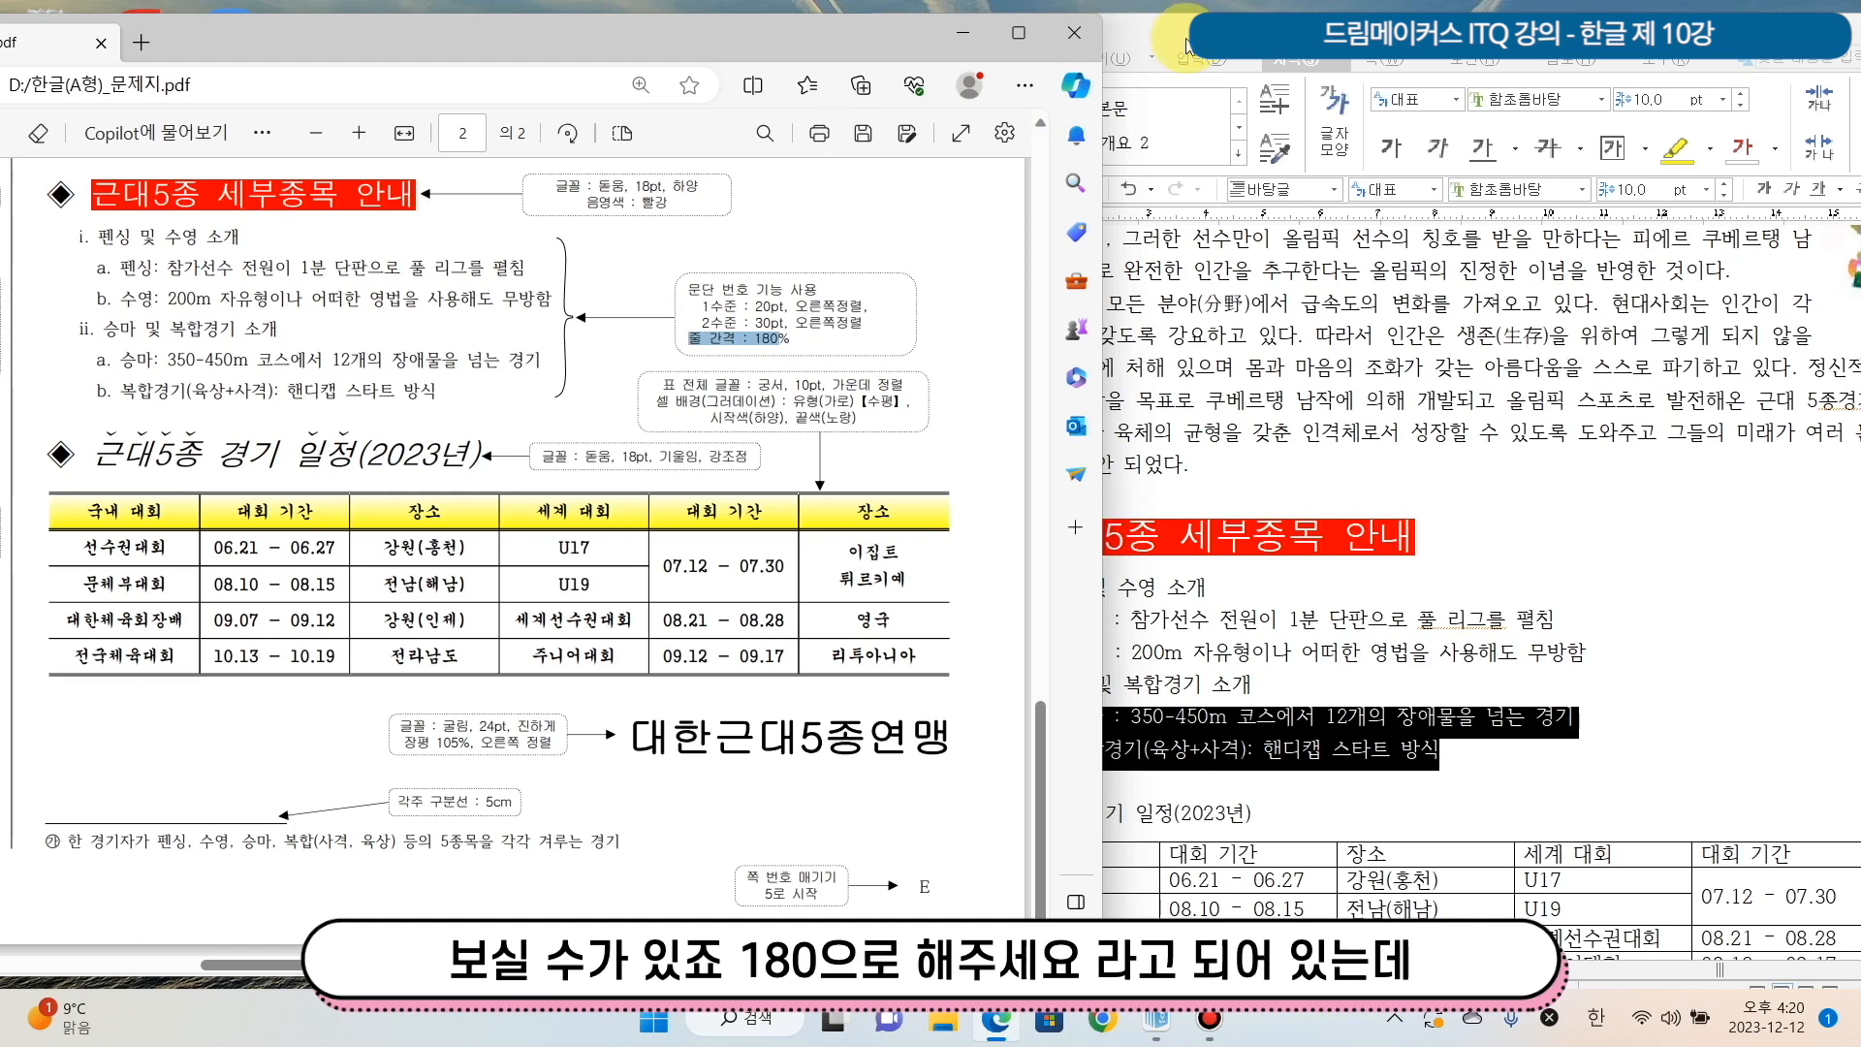
pyautogui.click(1187, 46)
pyautogui.click(574, 668)
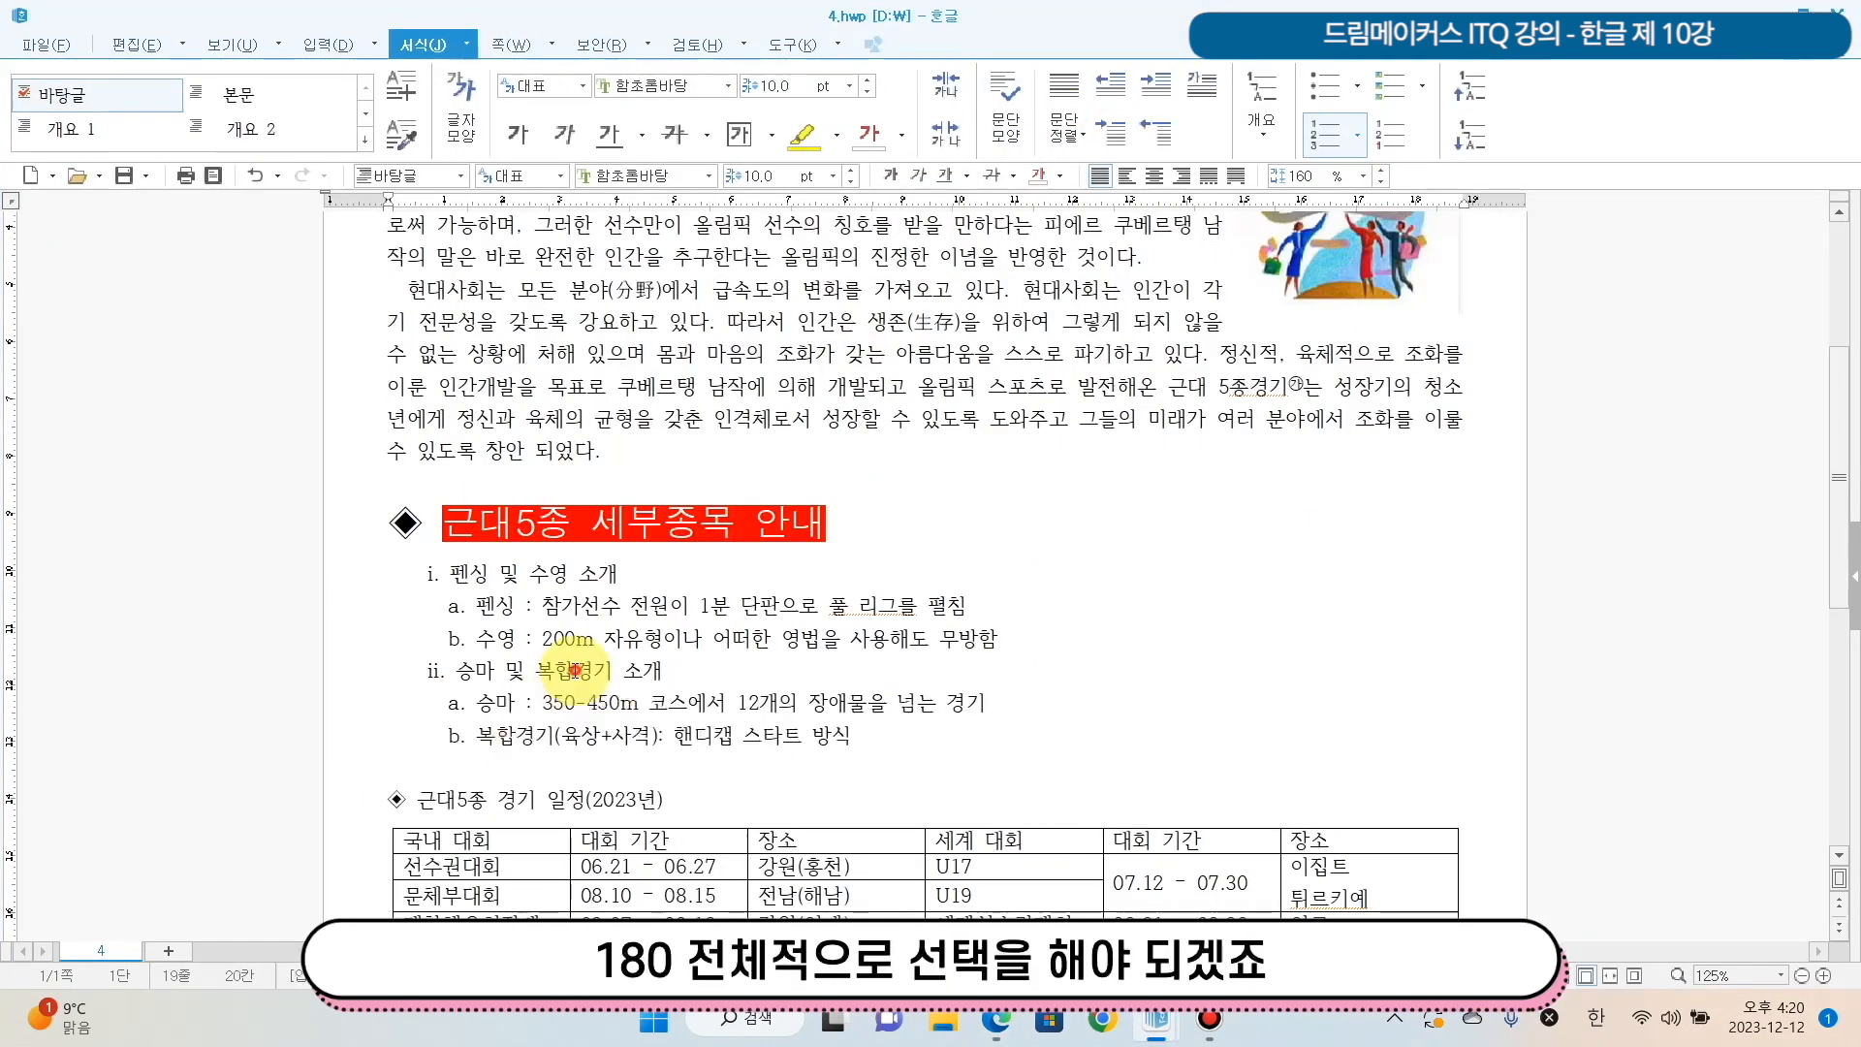
pyautogui.moveTo(450, 573); pyautogui.dragTo(992, 730)
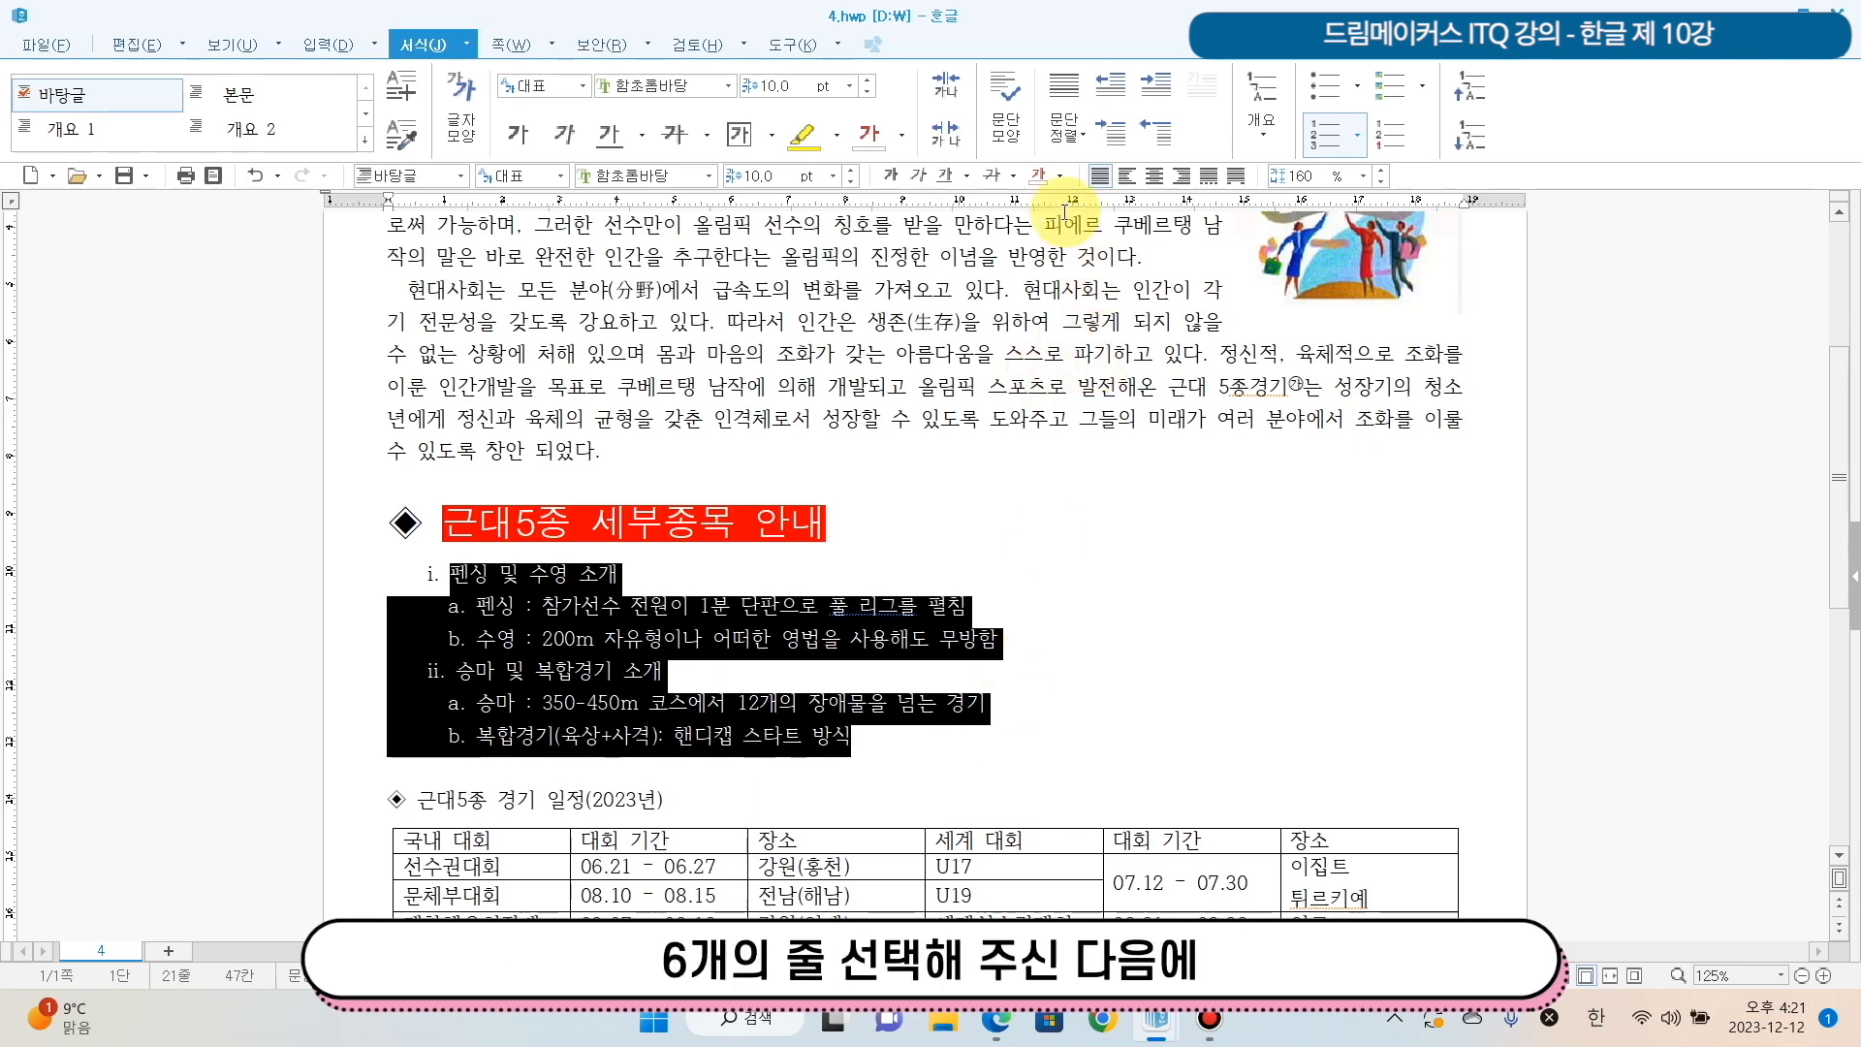
pyautogui.click(1364, 179)
pyautogui.click(1363, 182)
pyautogui.click(1363, 182)
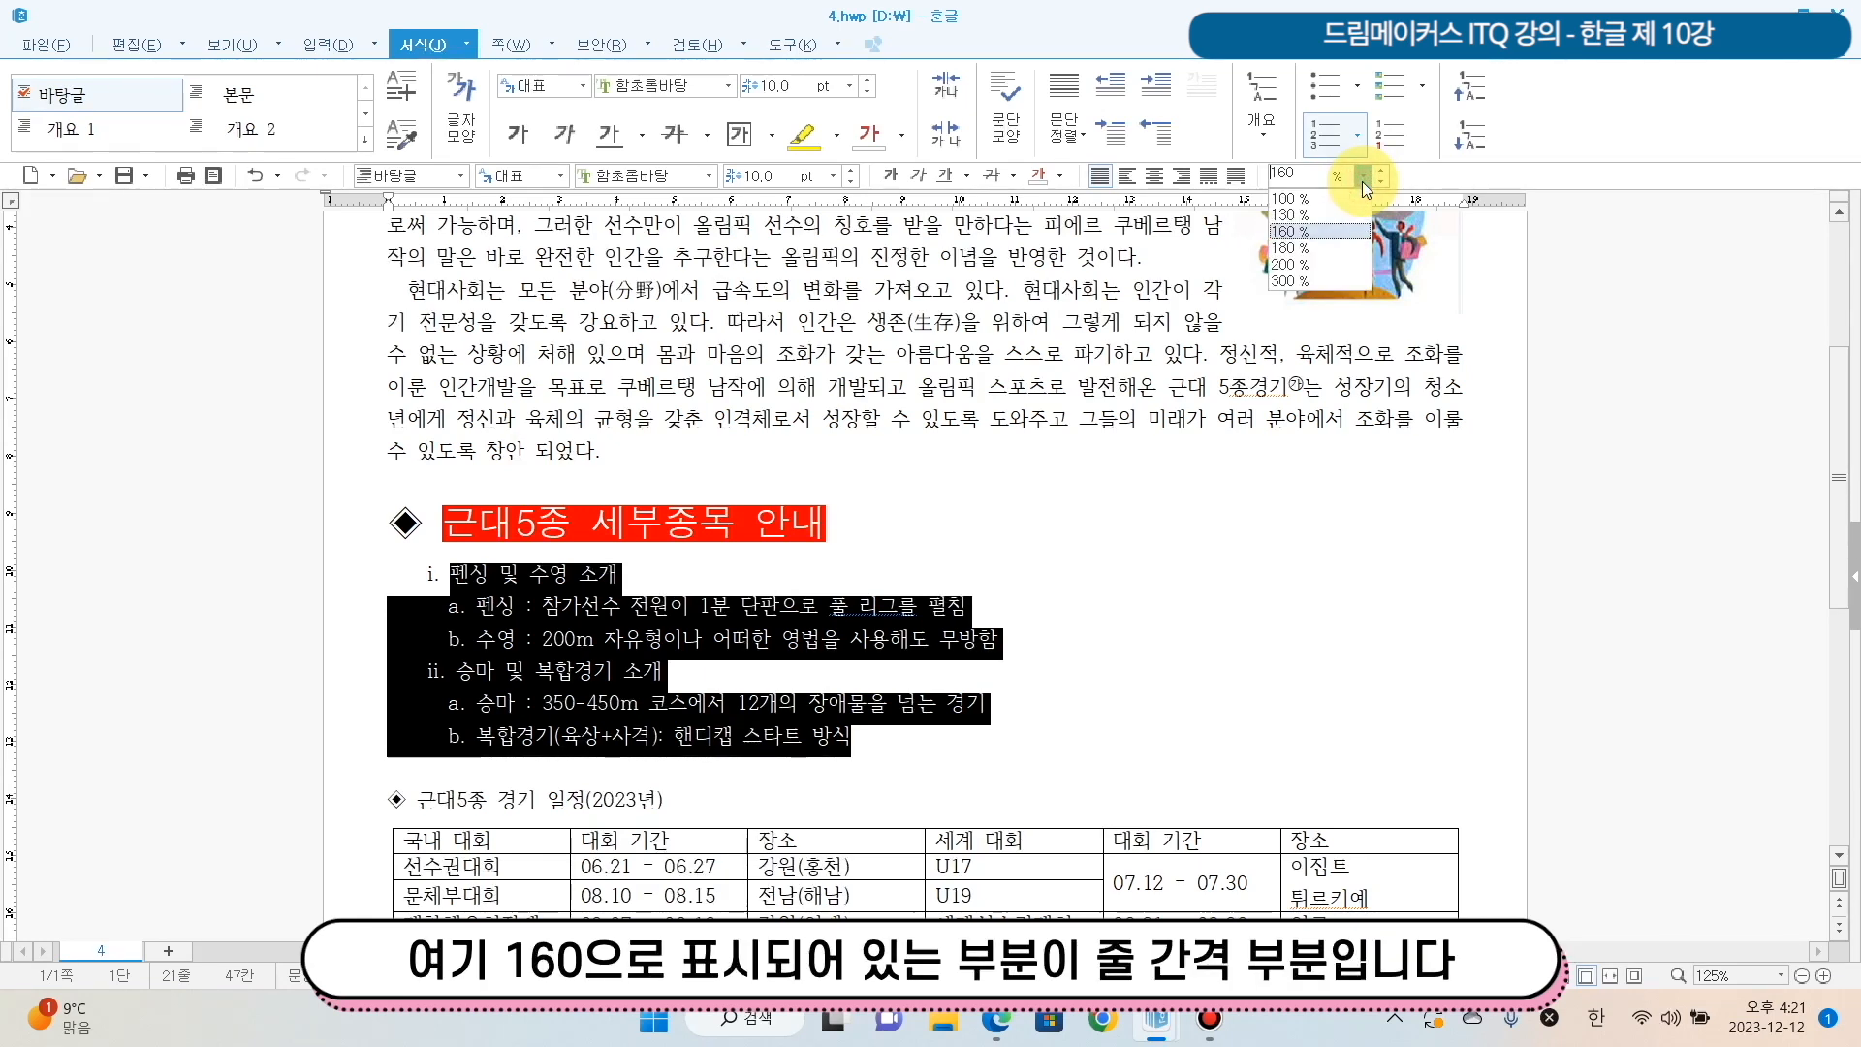
pyautogui.click(1345, 246)
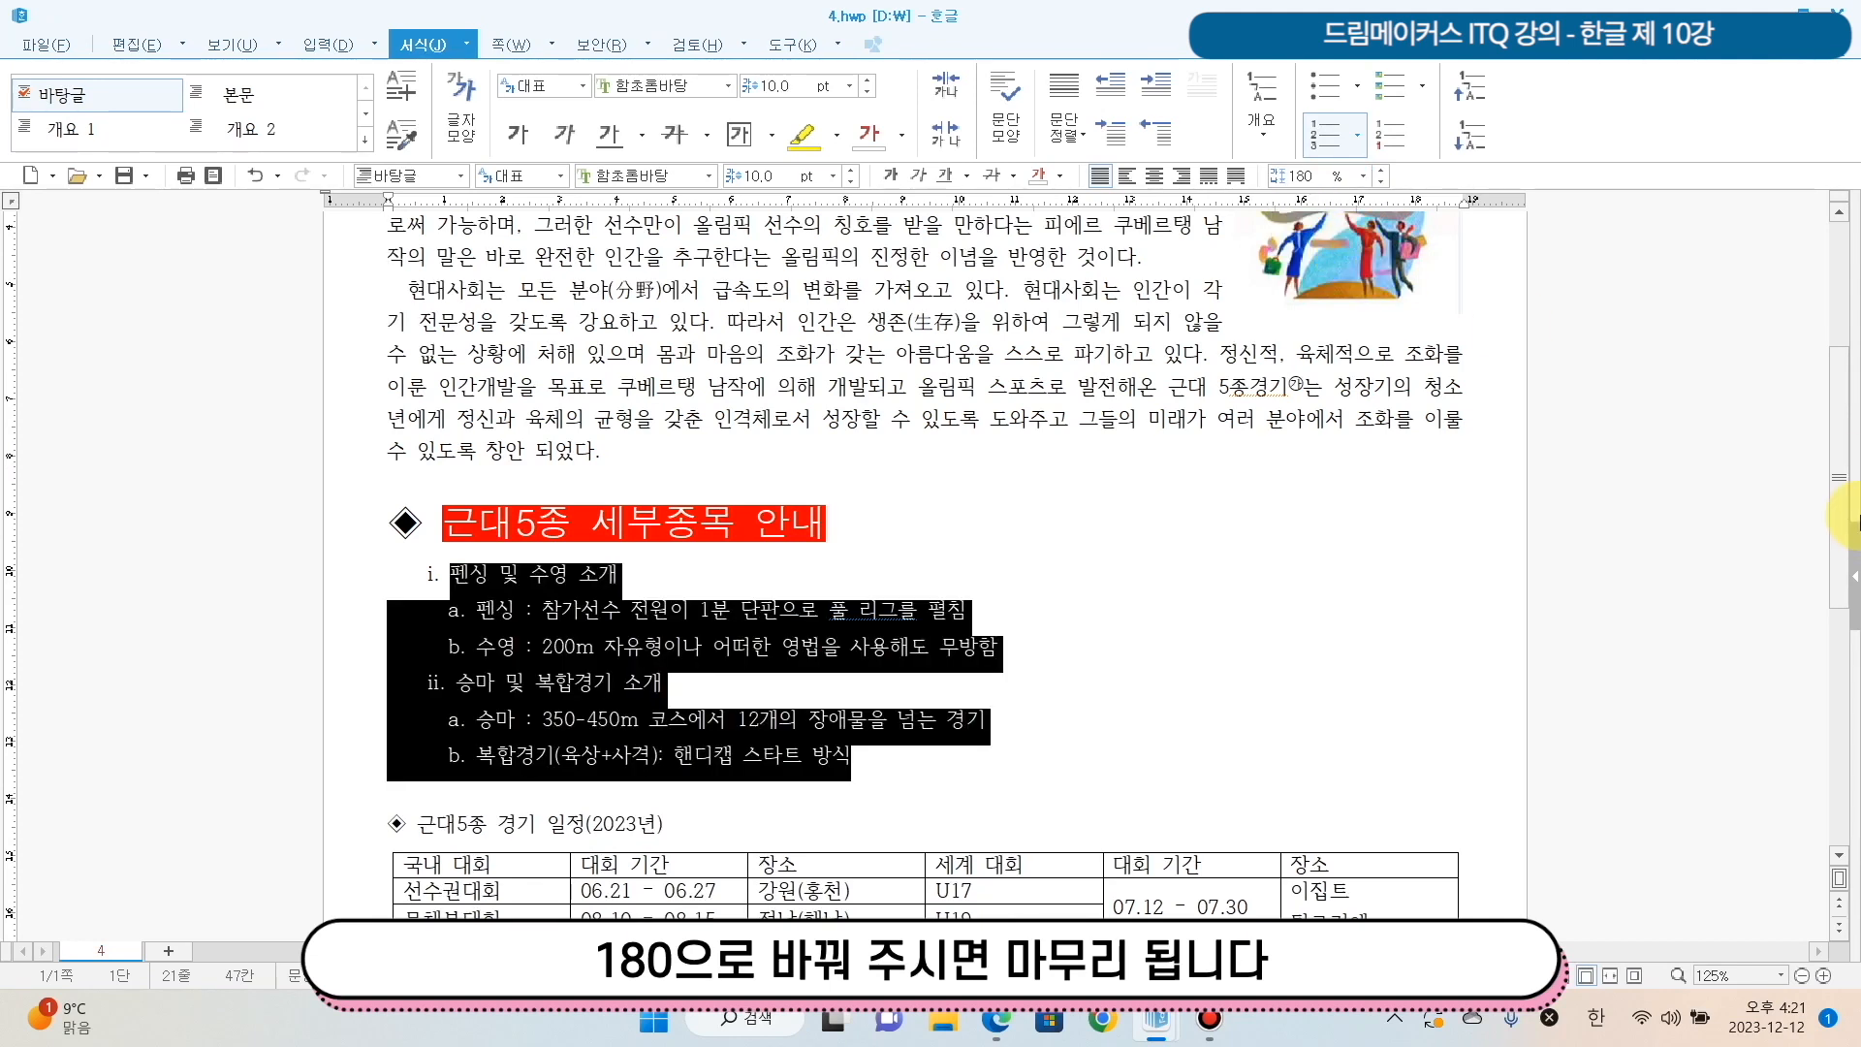
# Review the 2 수준 번호 서식 and 번호 모양 options in the custom paragraph numbering settings without changing anything.
pyautogui.doubleClick(638, 18)
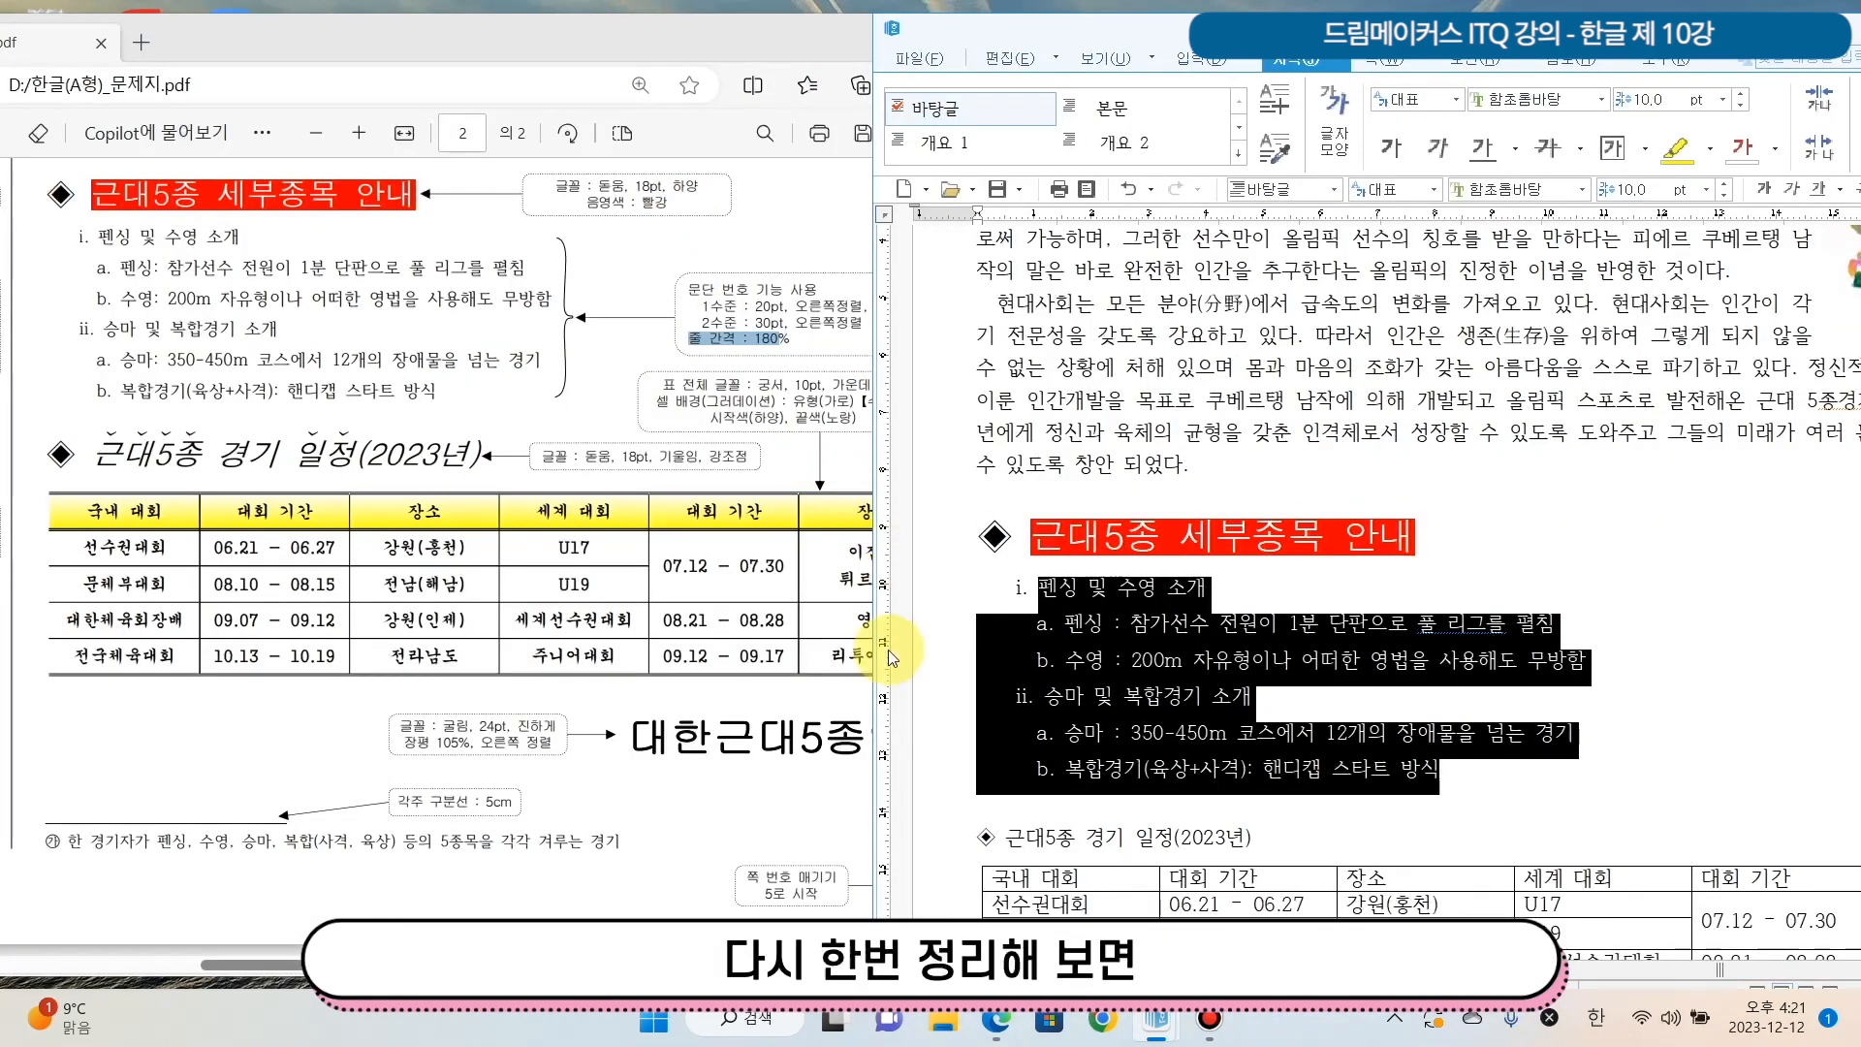
pyautogui.rightClick(1145, 616)
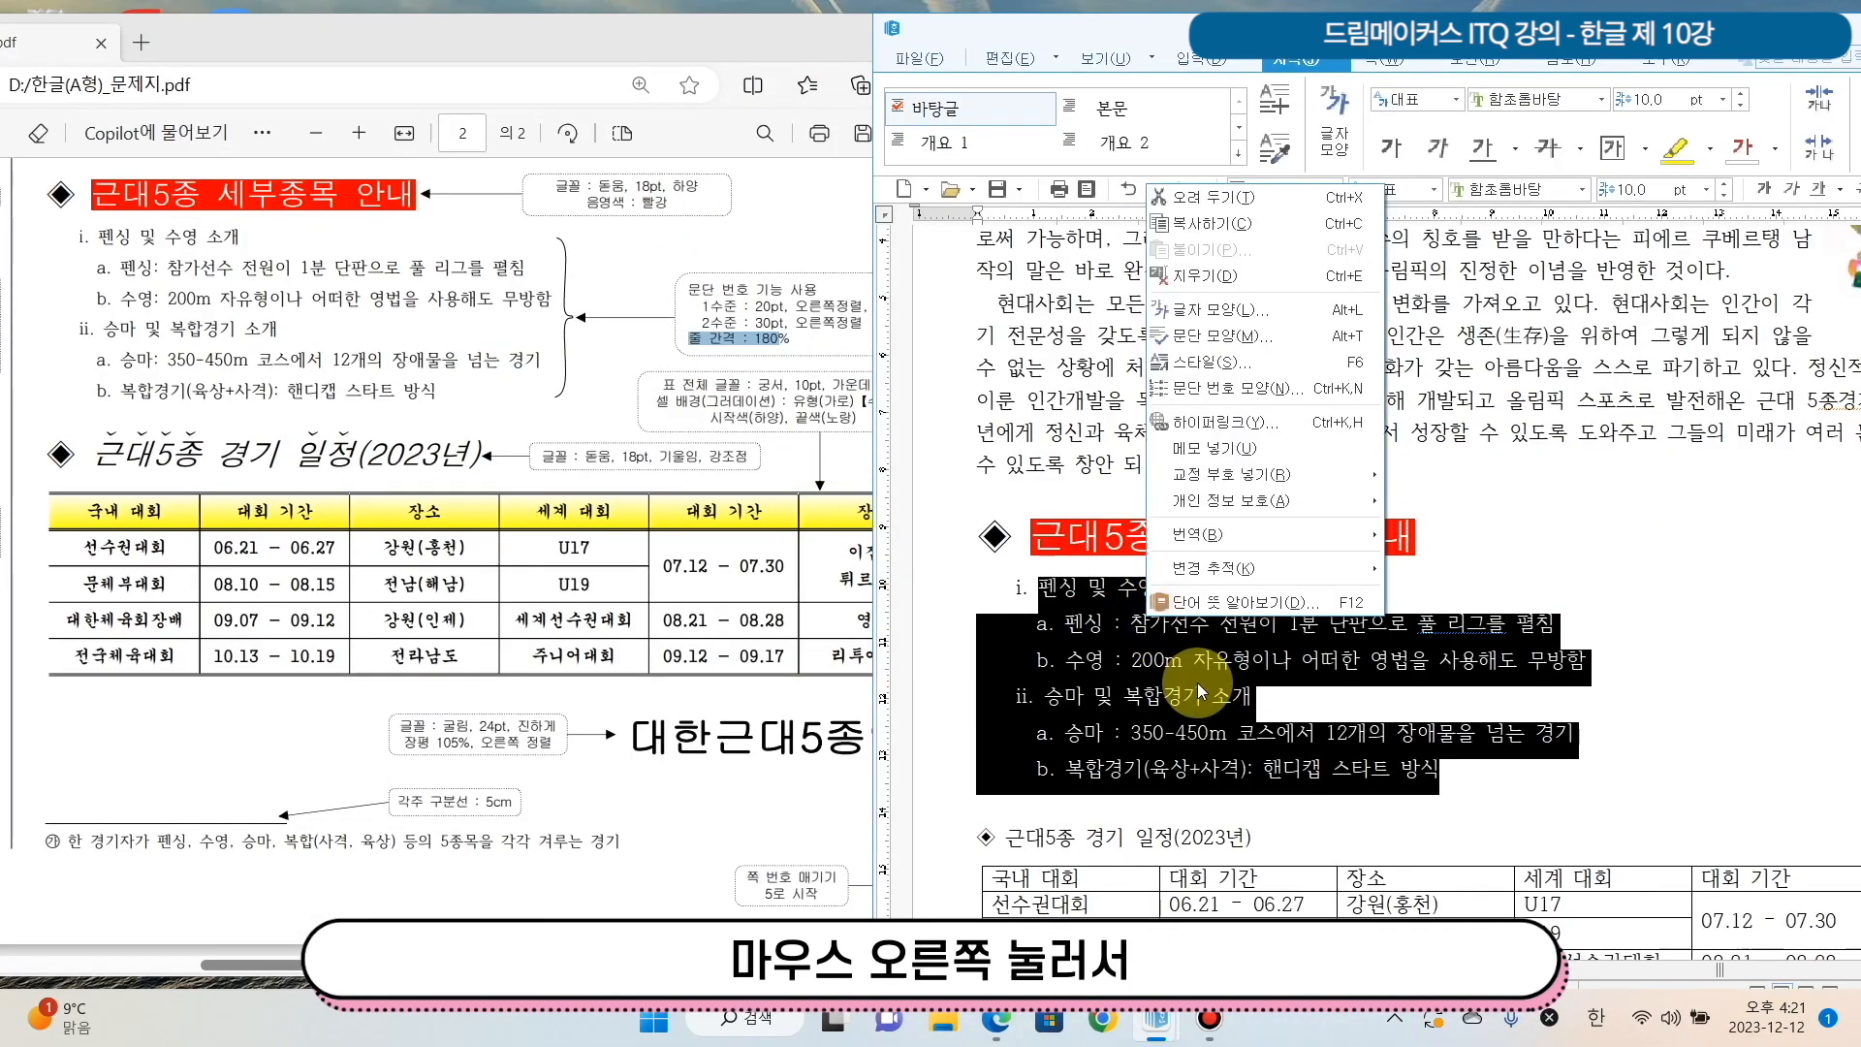
pyautogui.click(1258, 391)
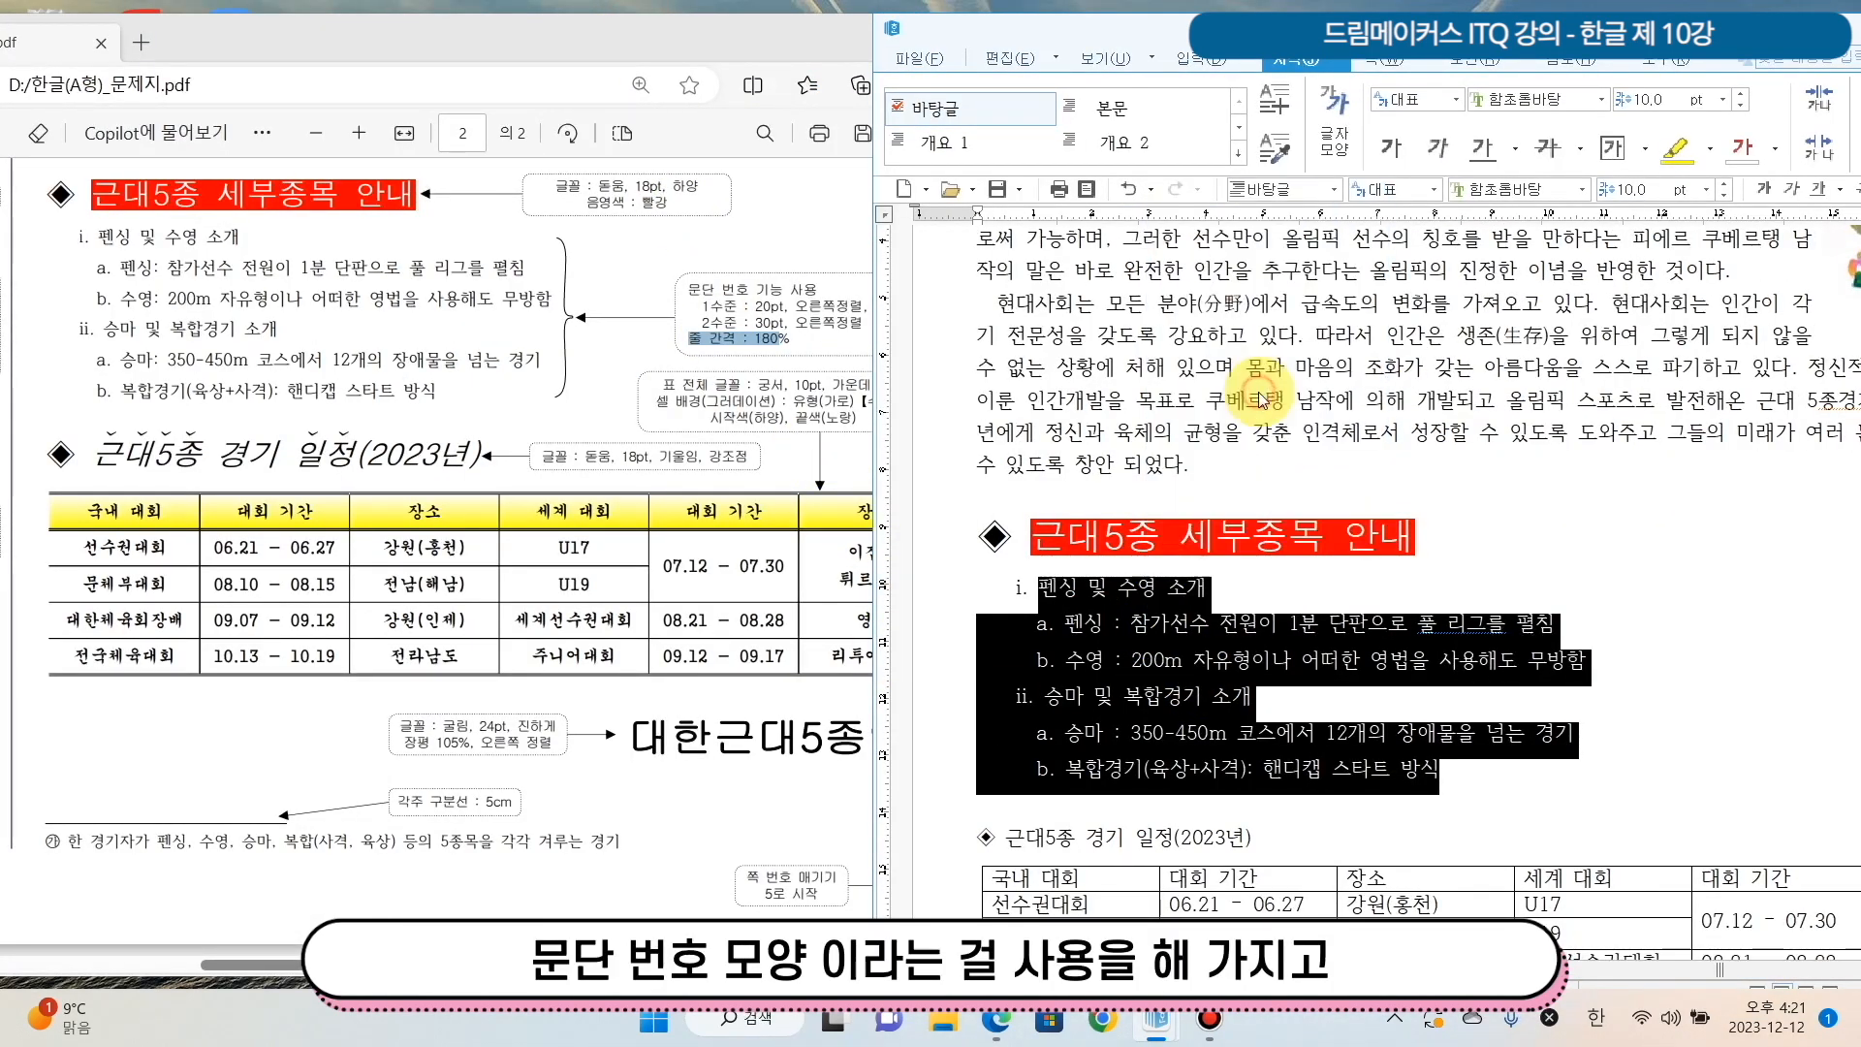
pyautogui.click(1475, 492)
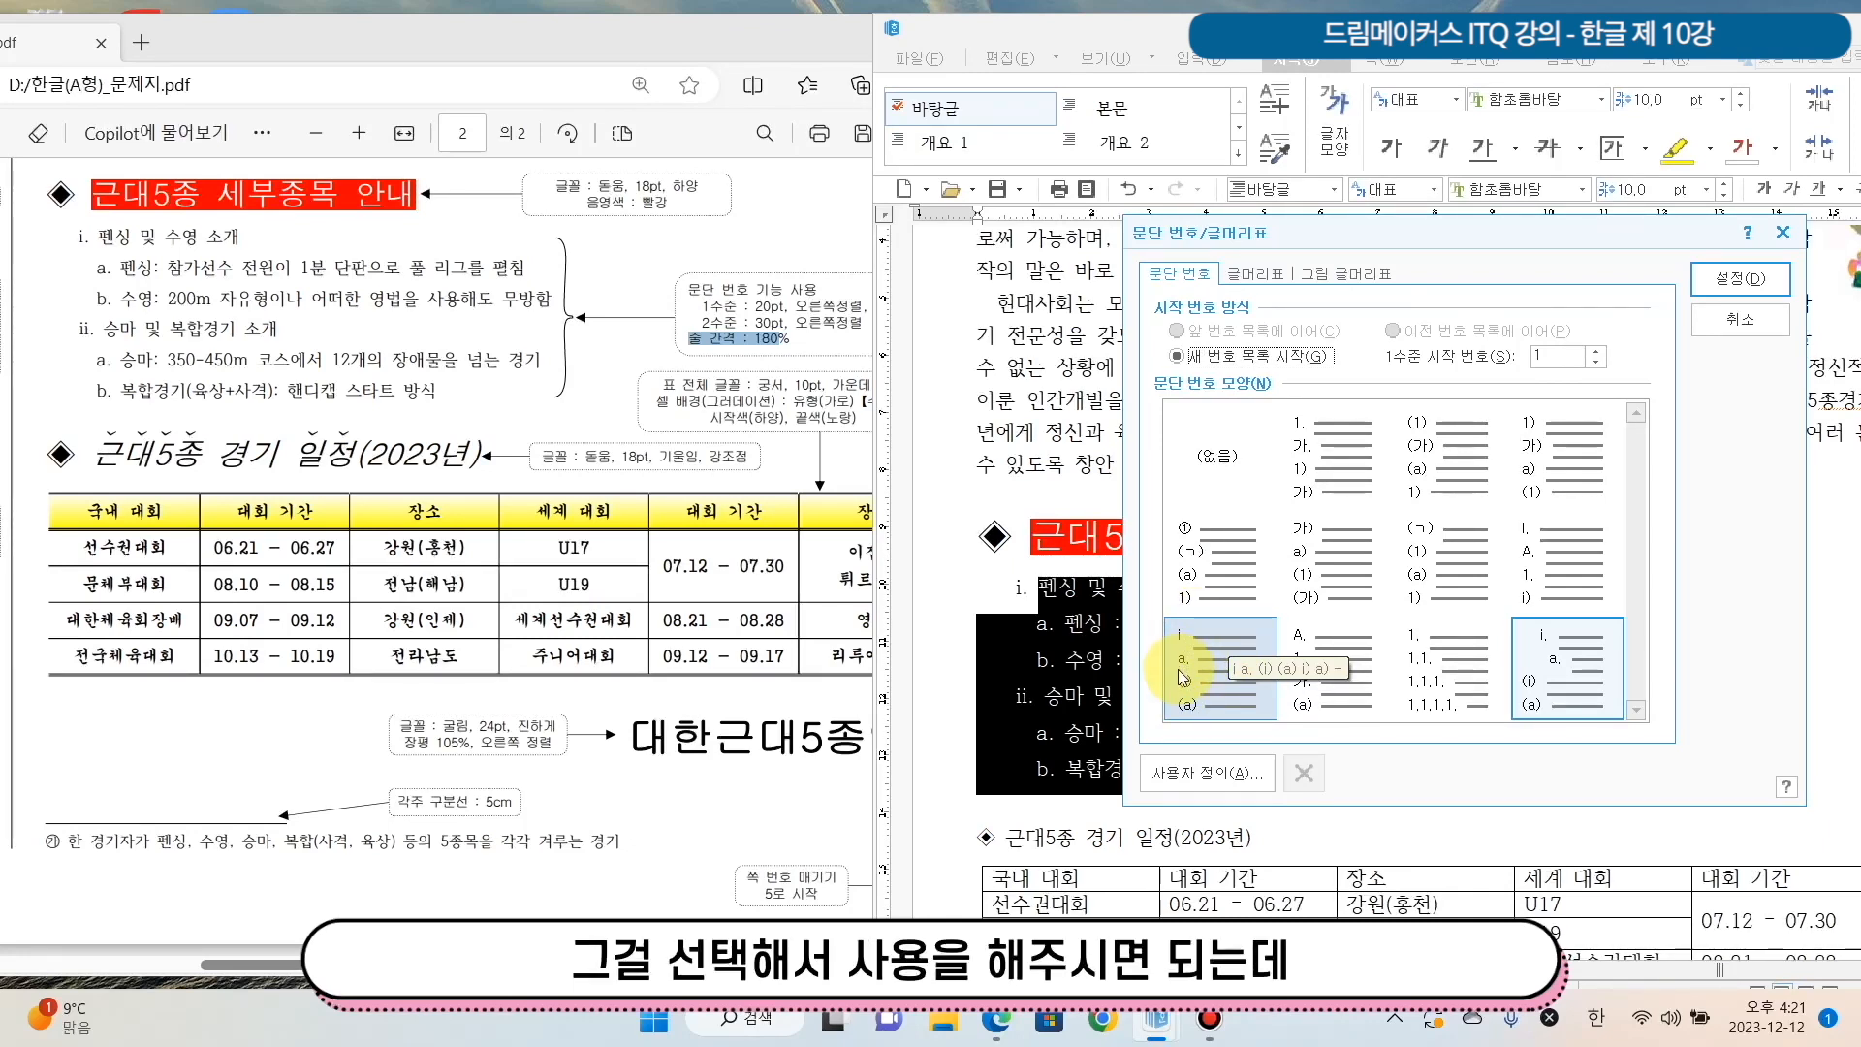
pyautogui.click(1154, 775)
pyautogui.click(1166, 338)
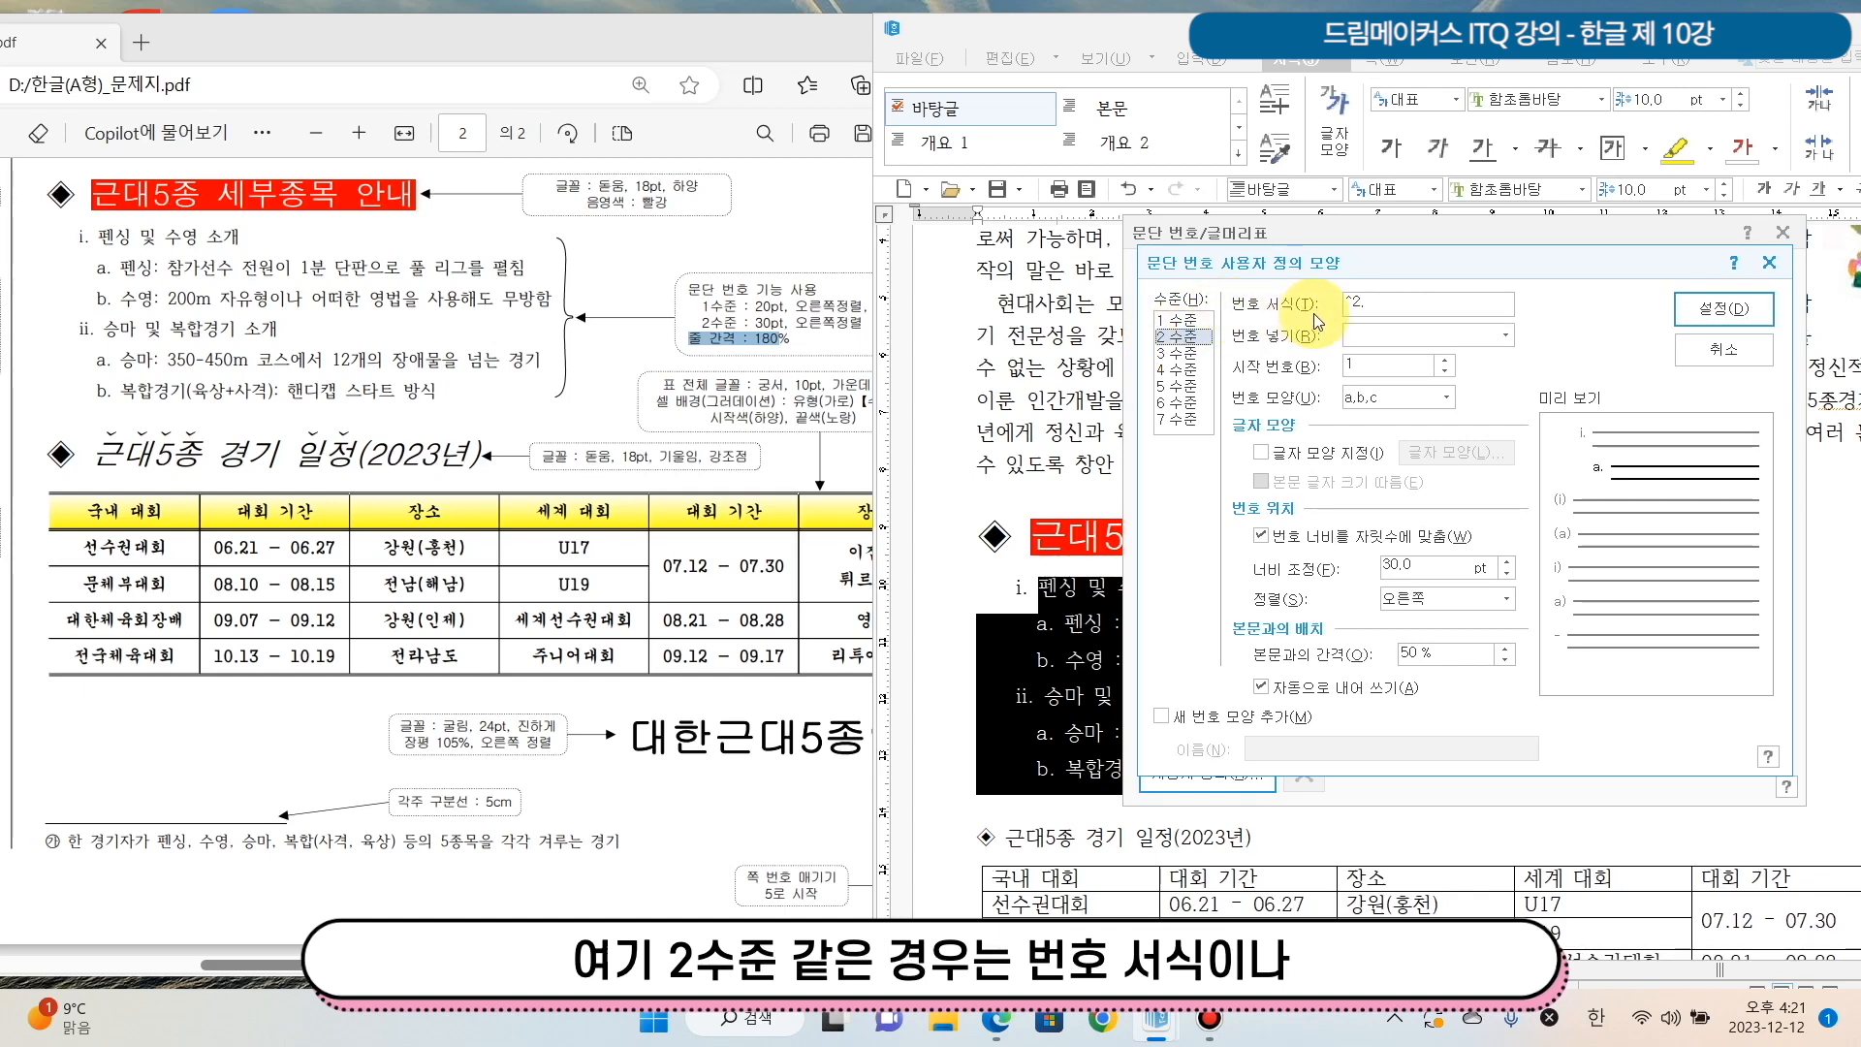
pyautogui.click(1447, 396)
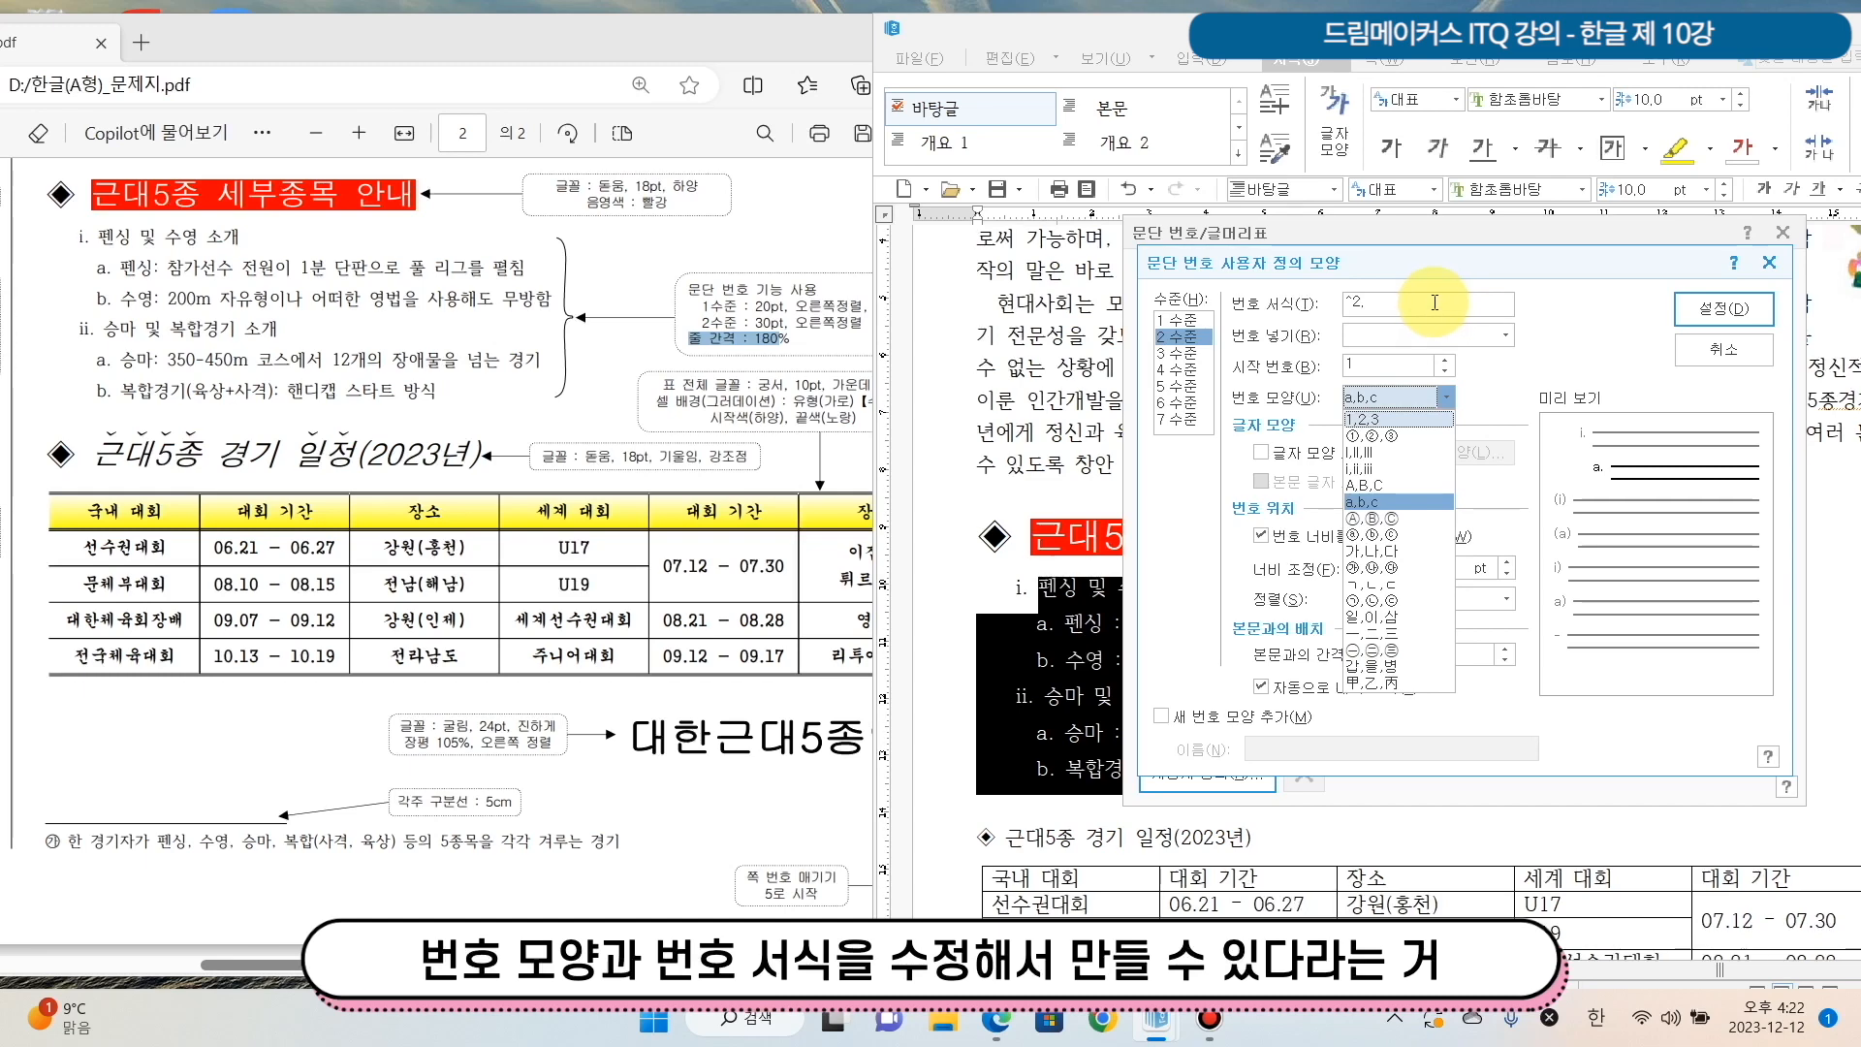
pyautogui.click(1702, 350)
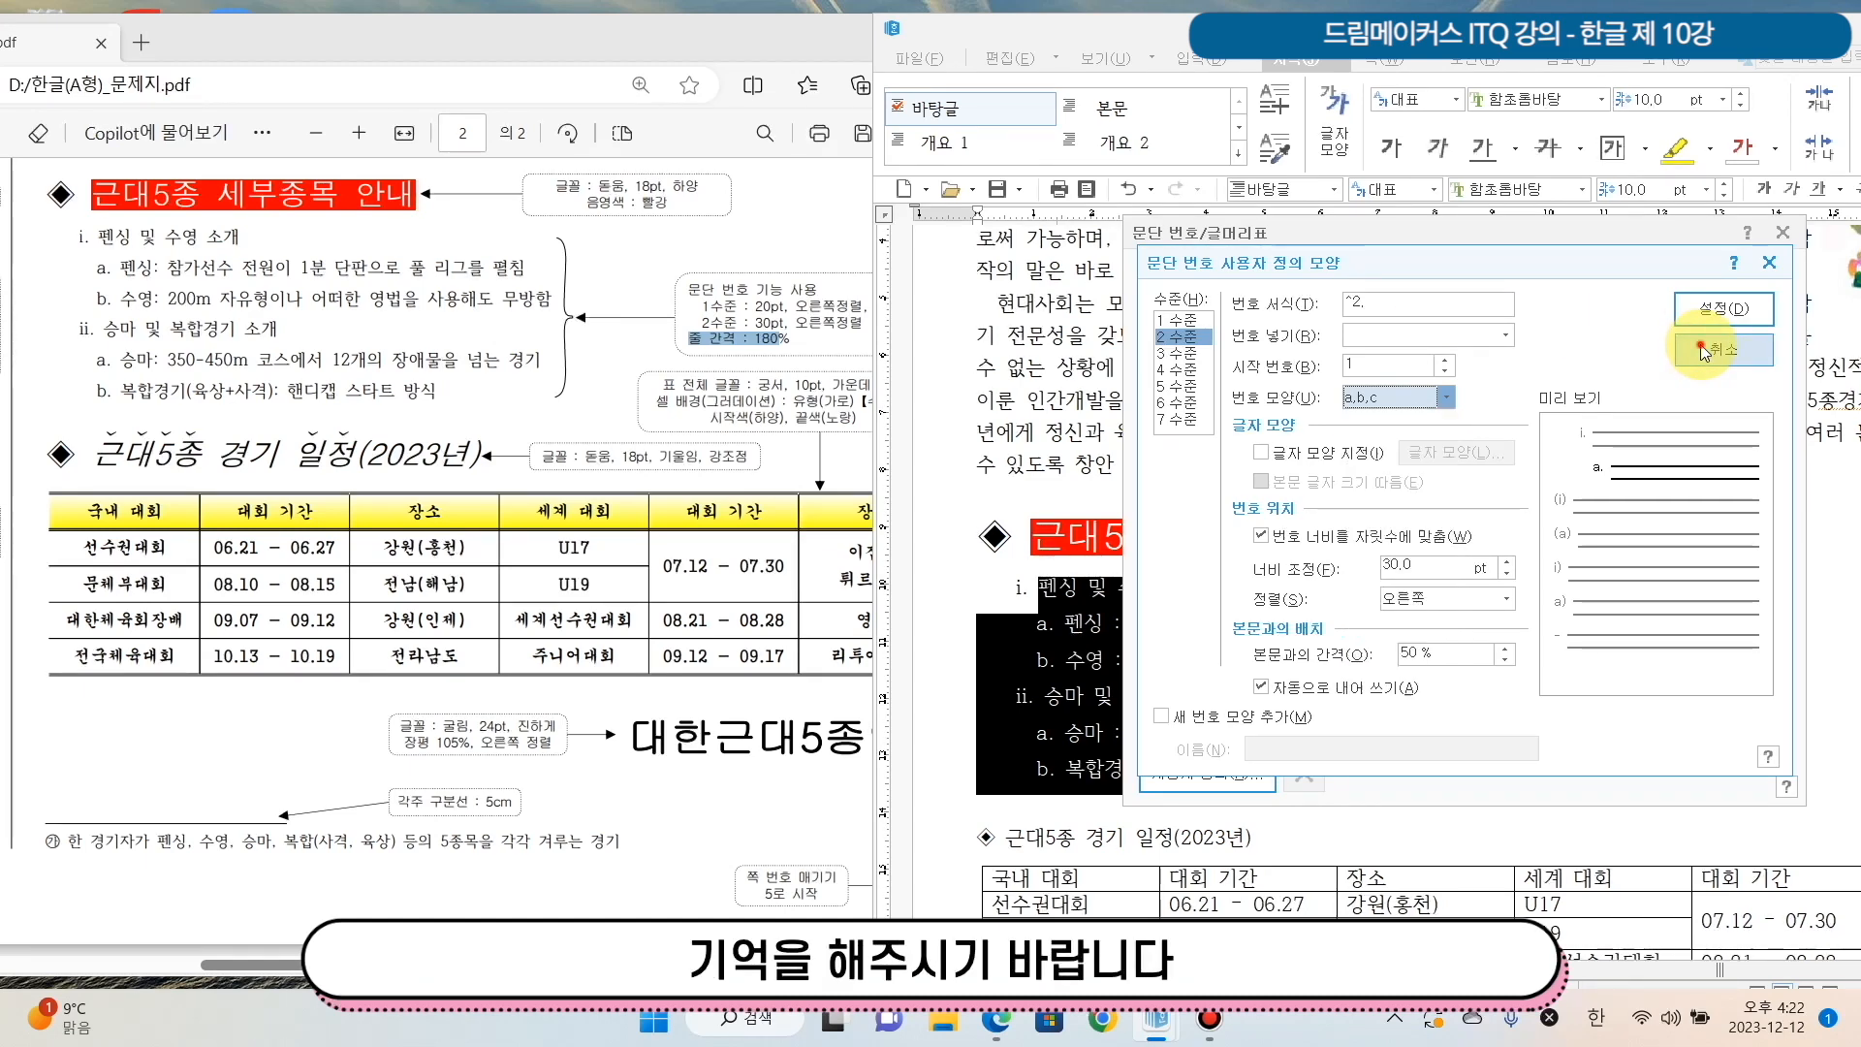
pyautogui.click(1779, 315)
# Format the whole ◈ 근대5종 경기 일정(2023년) heading in 돋움 at 18 pt.
pyautogui.scroll(-1, 1373, 655)
pyautogui.scroll(-3, 1373, 655)
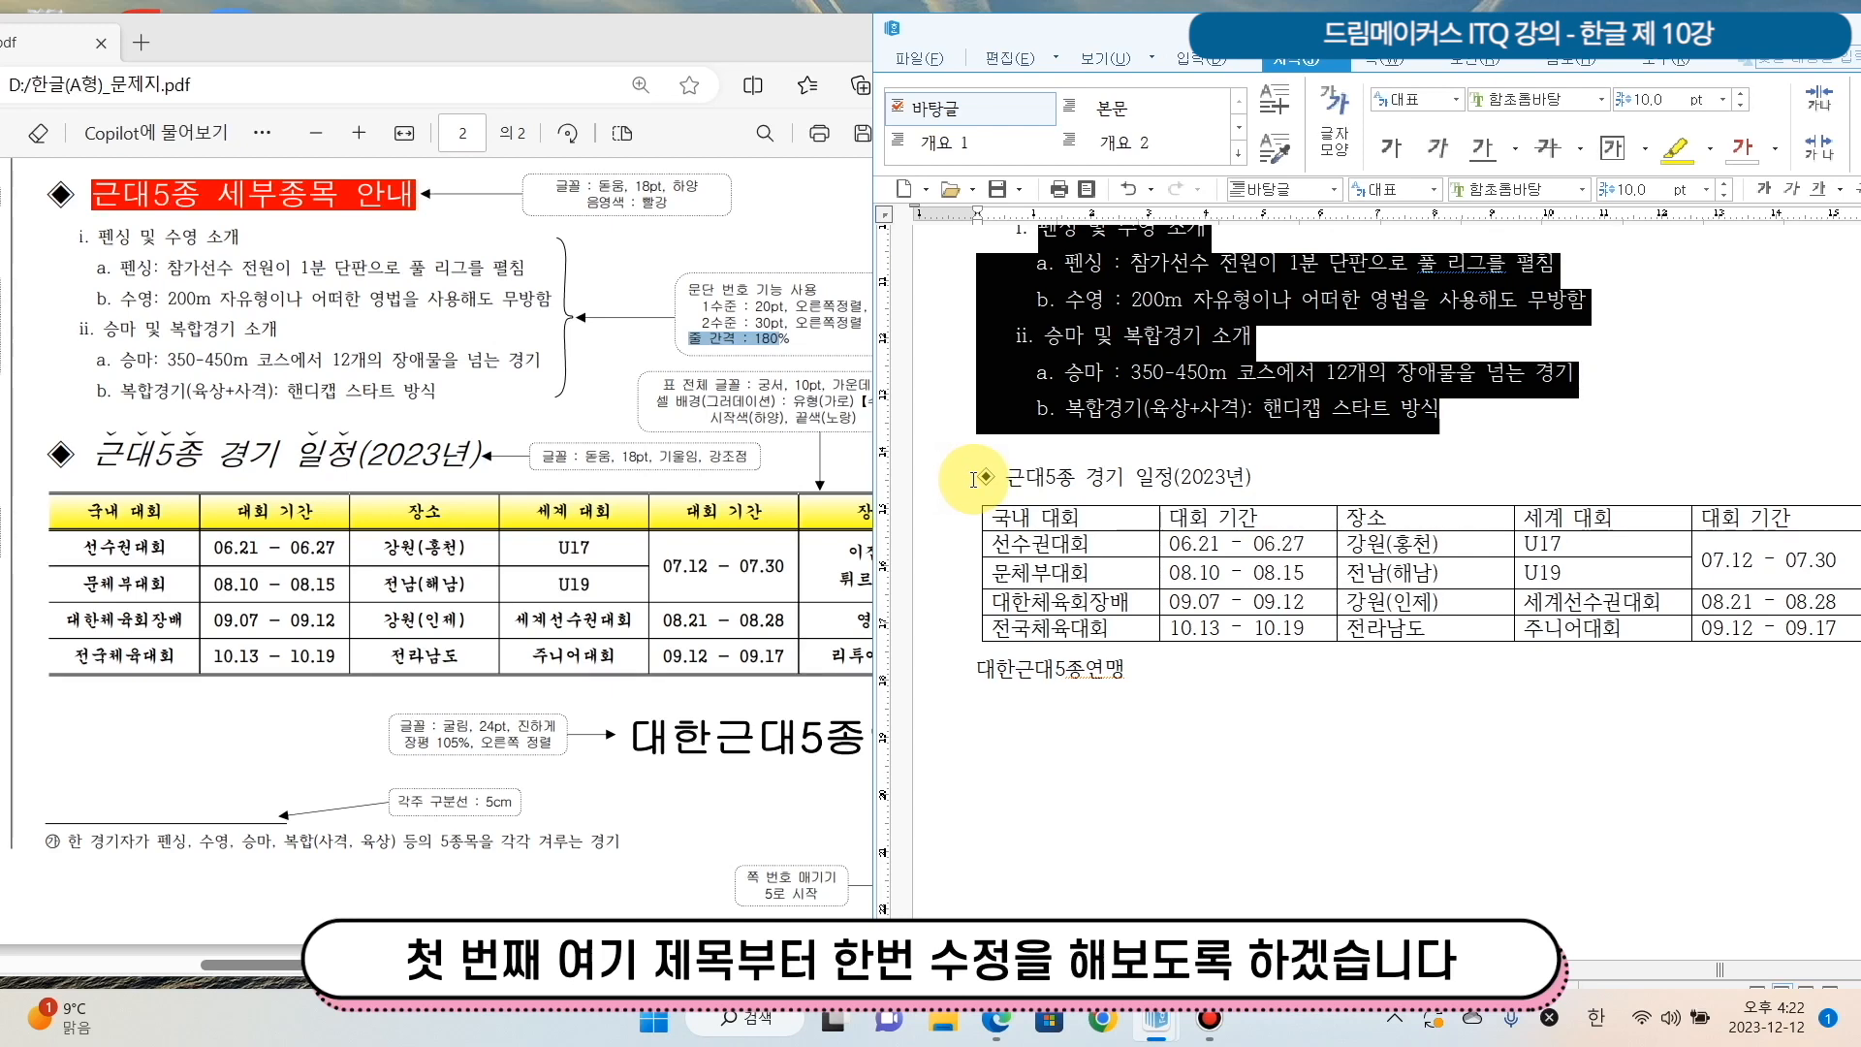
pyautogui.moveTo(974, 477); pyautogui.dragTo(1265, 469)
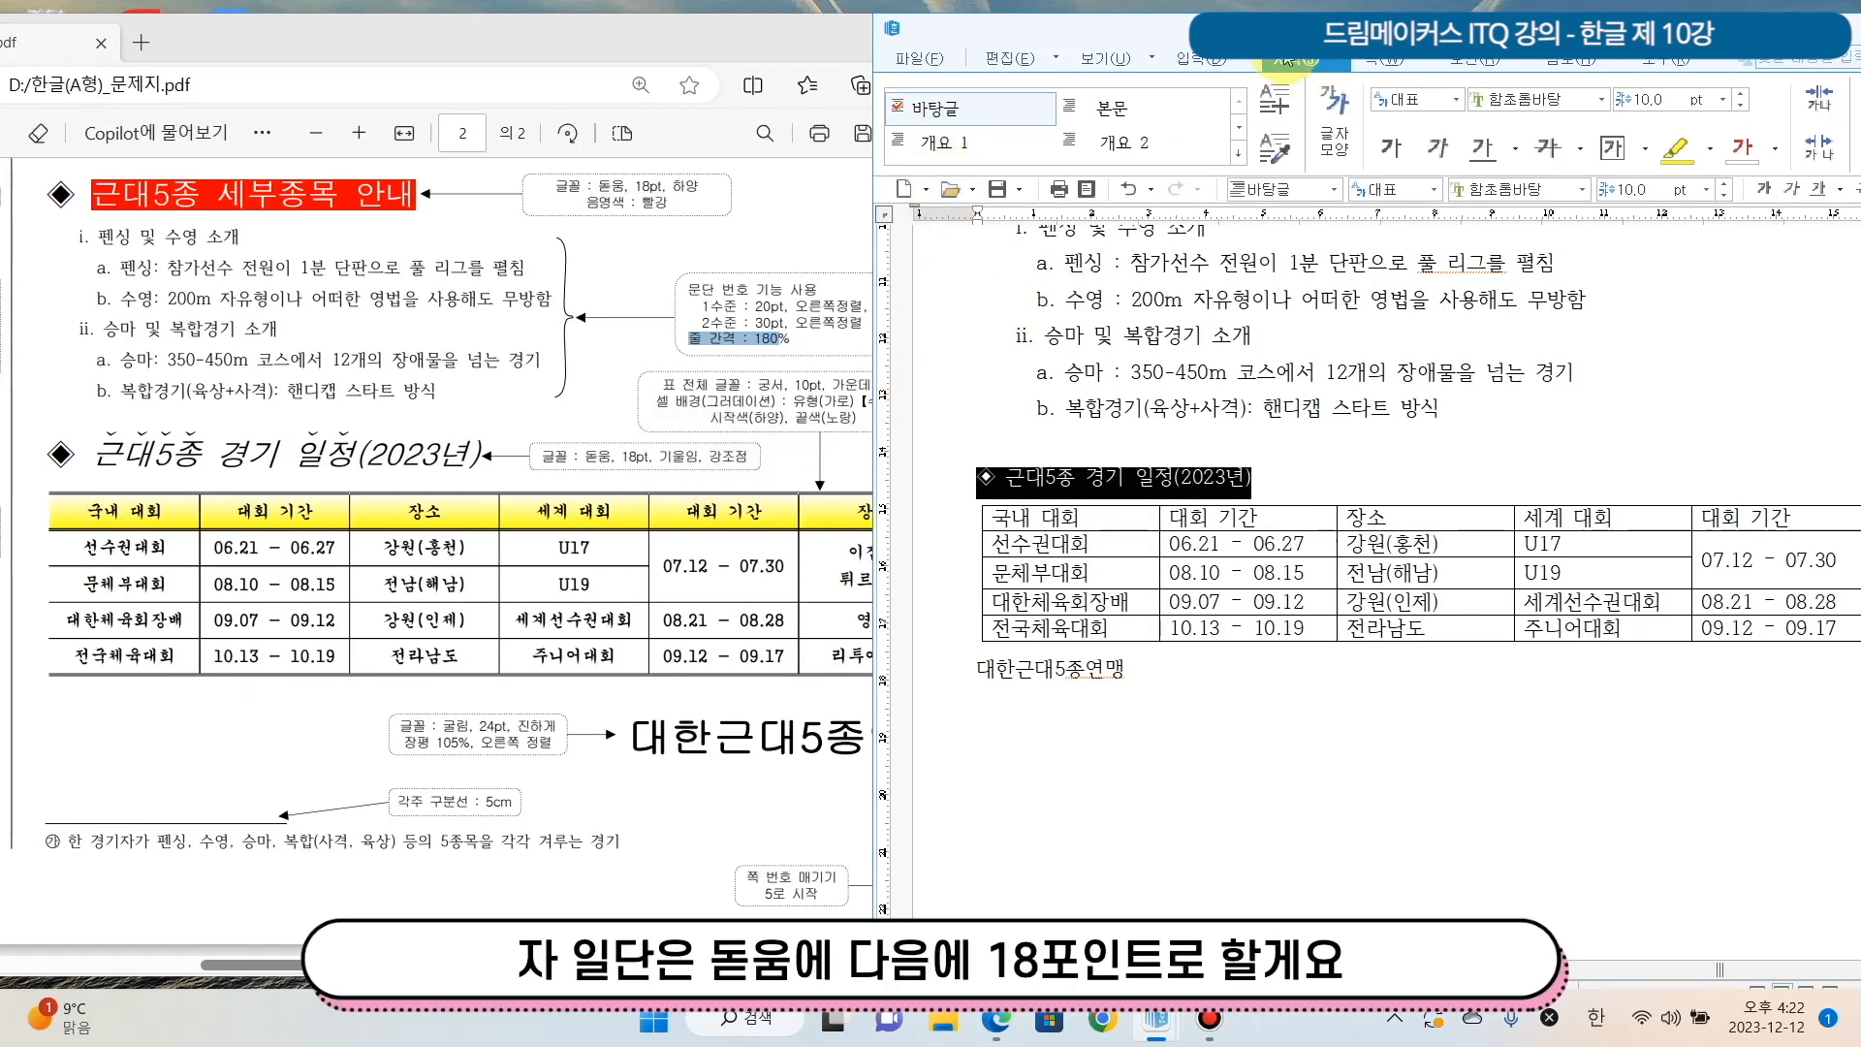
pyautogui.click(1204, 151)
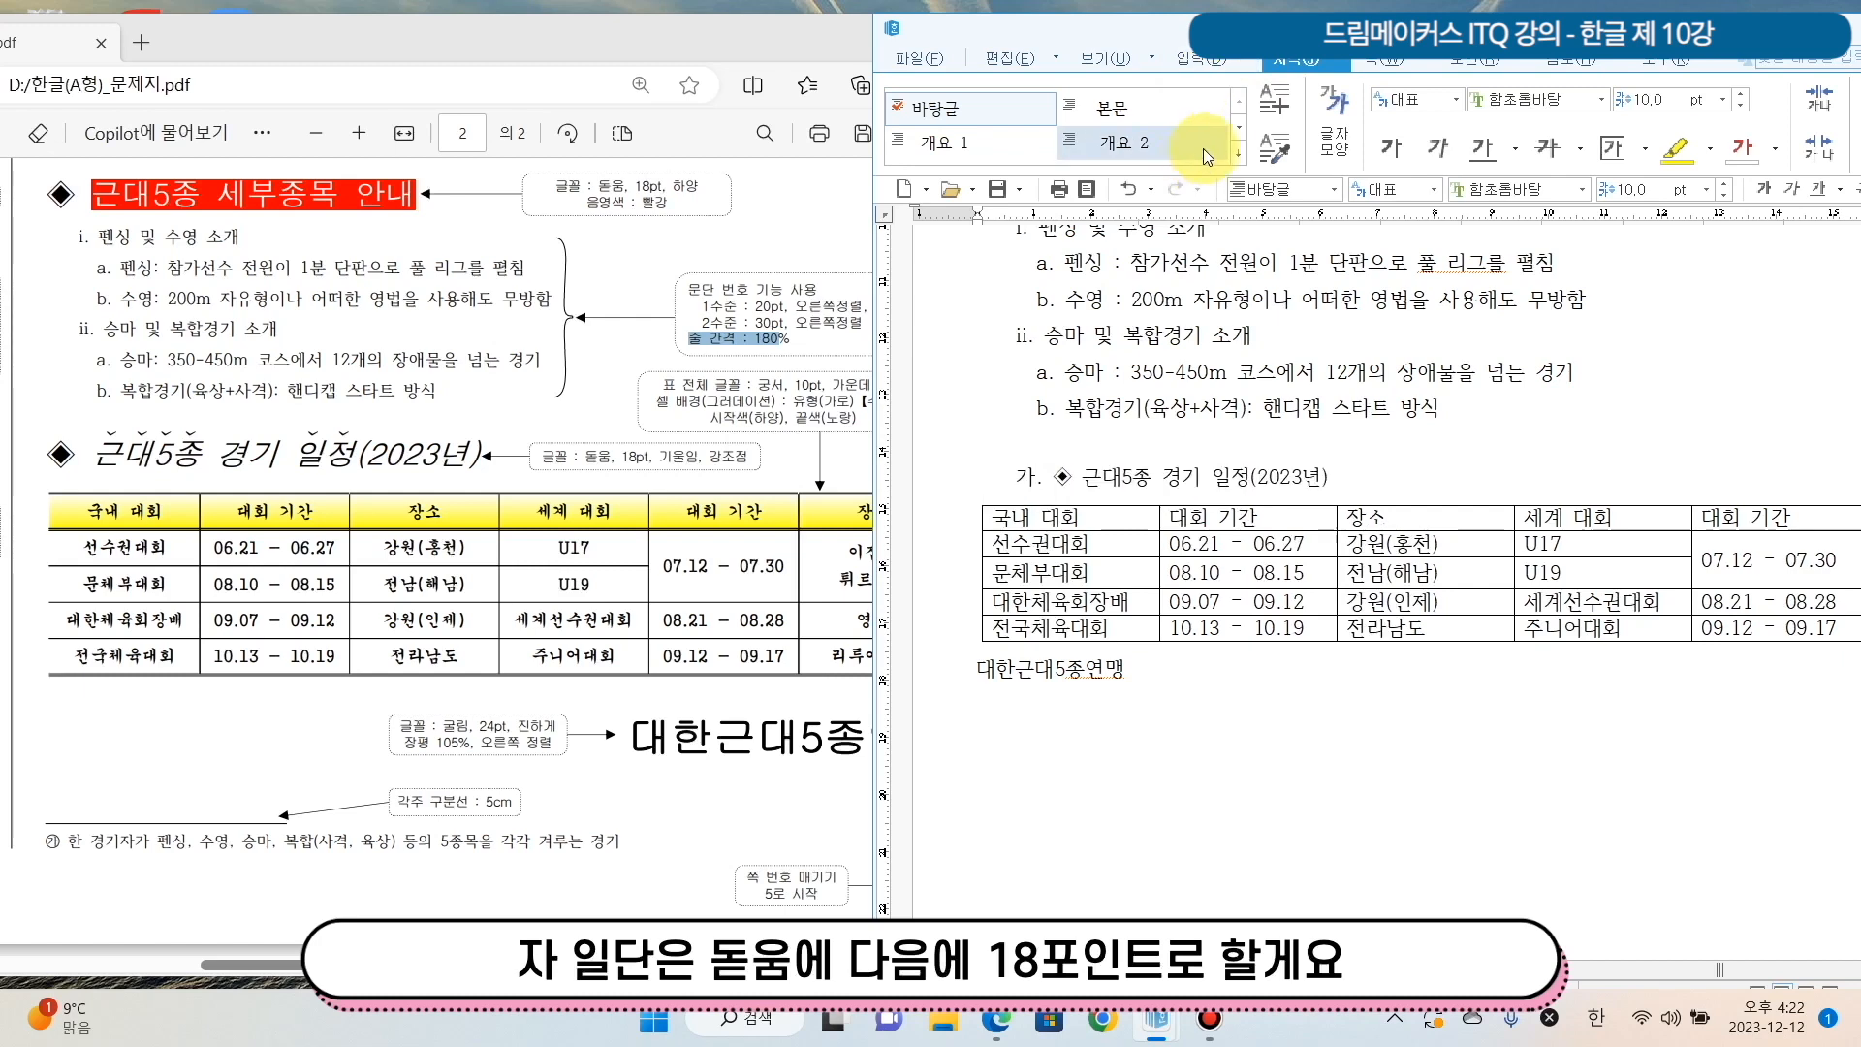
pyautogui.click(1583, 190)
pyautogui.click(1589, 248)
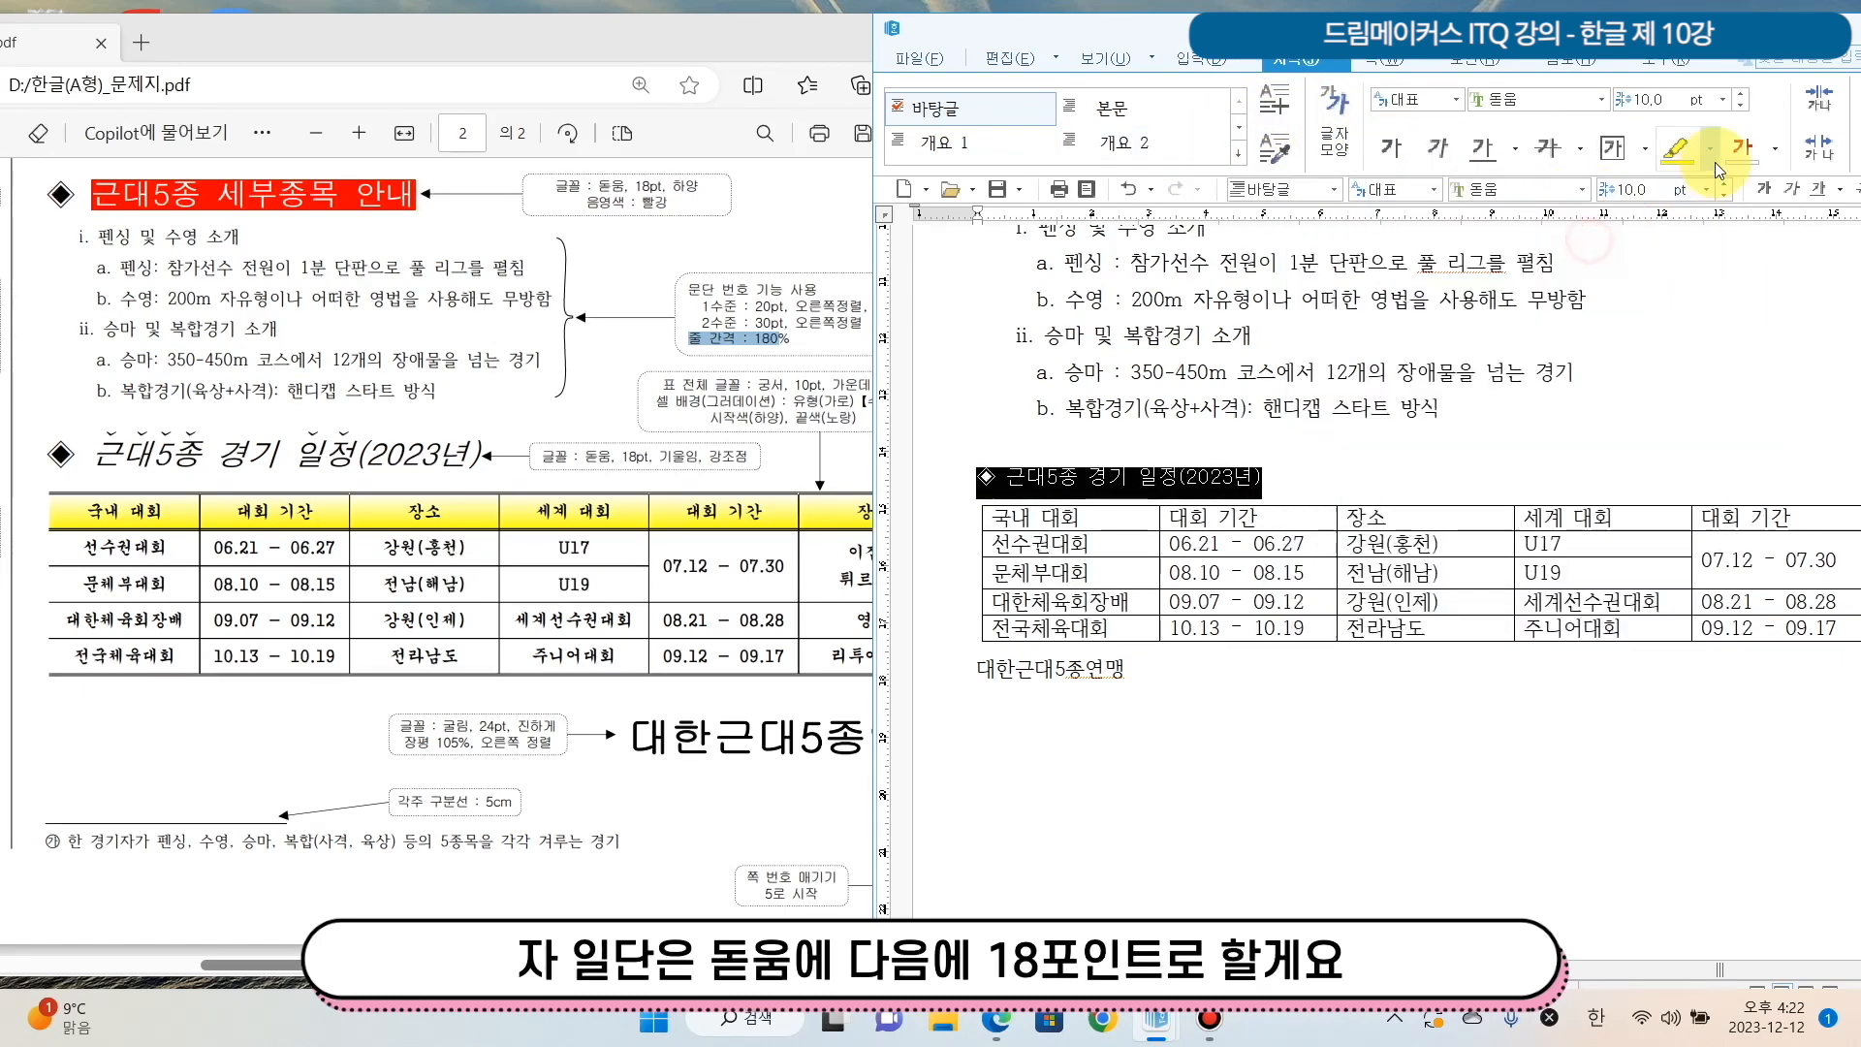
pyautogui.click(1706, 191)
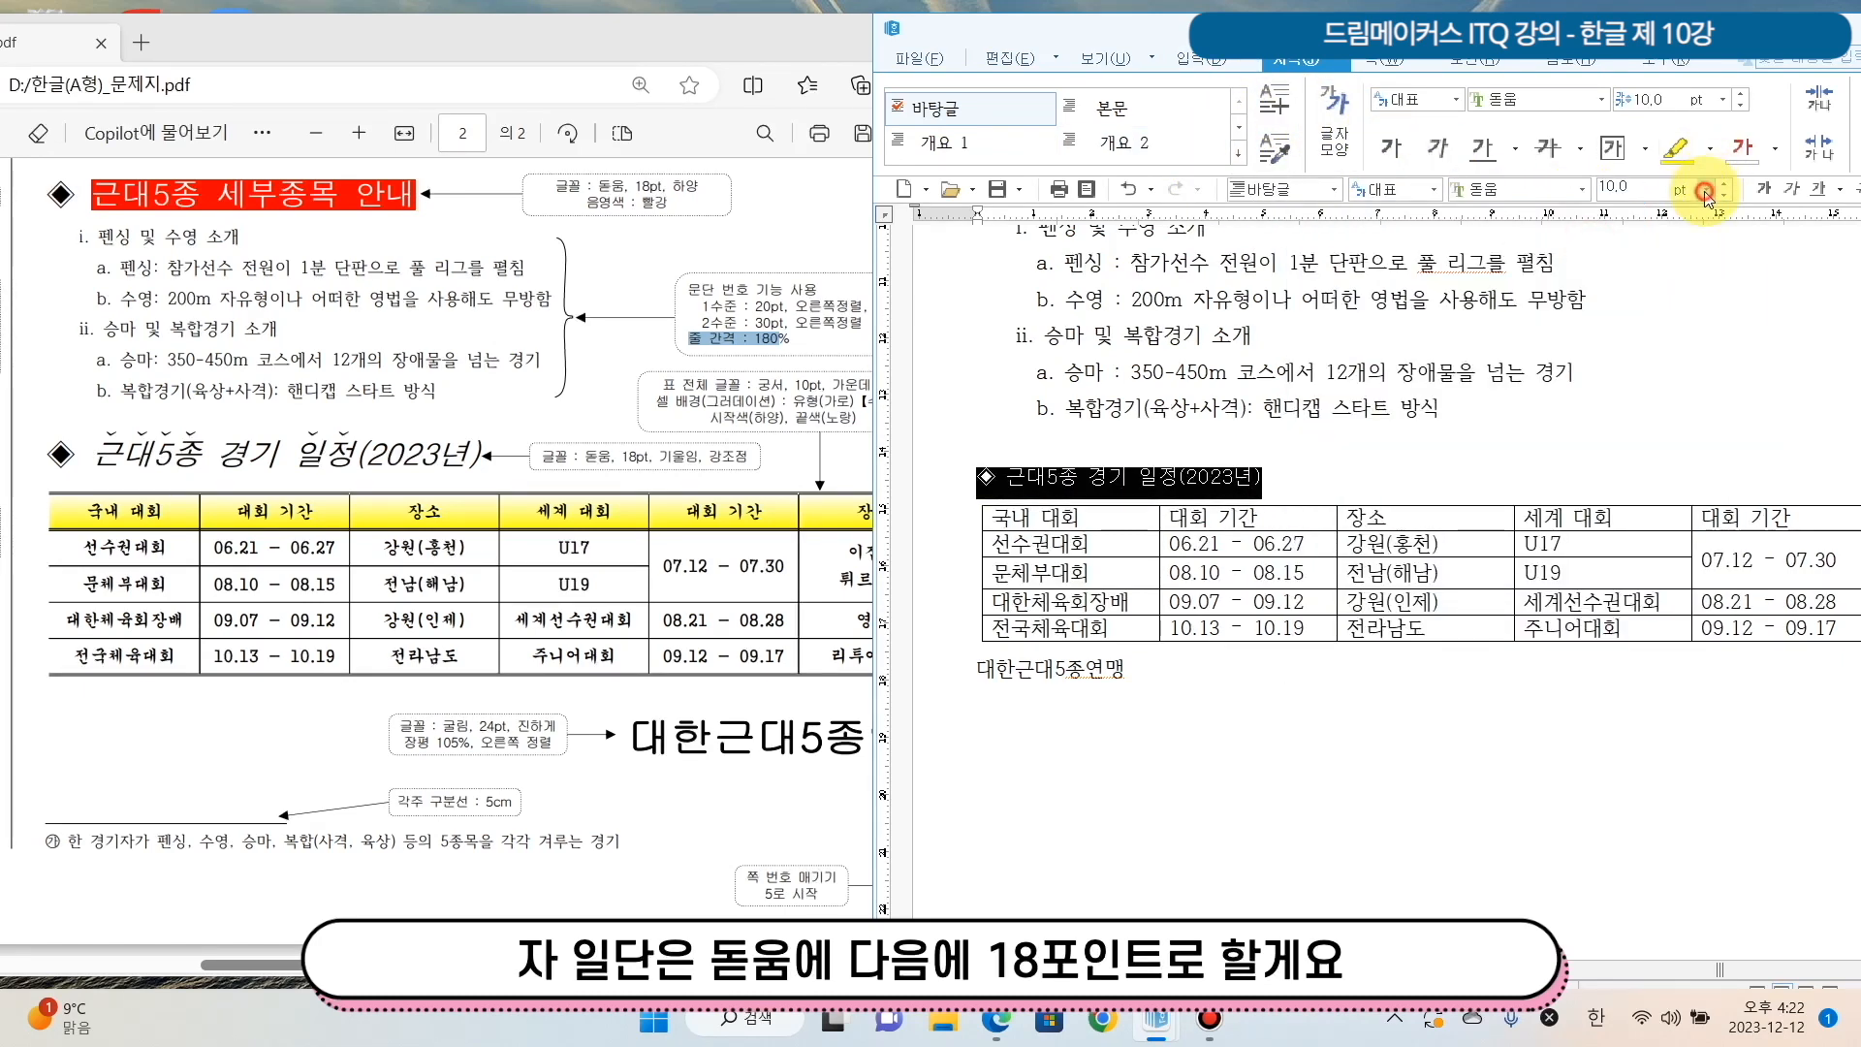
pyautogui.click(1650, 393)
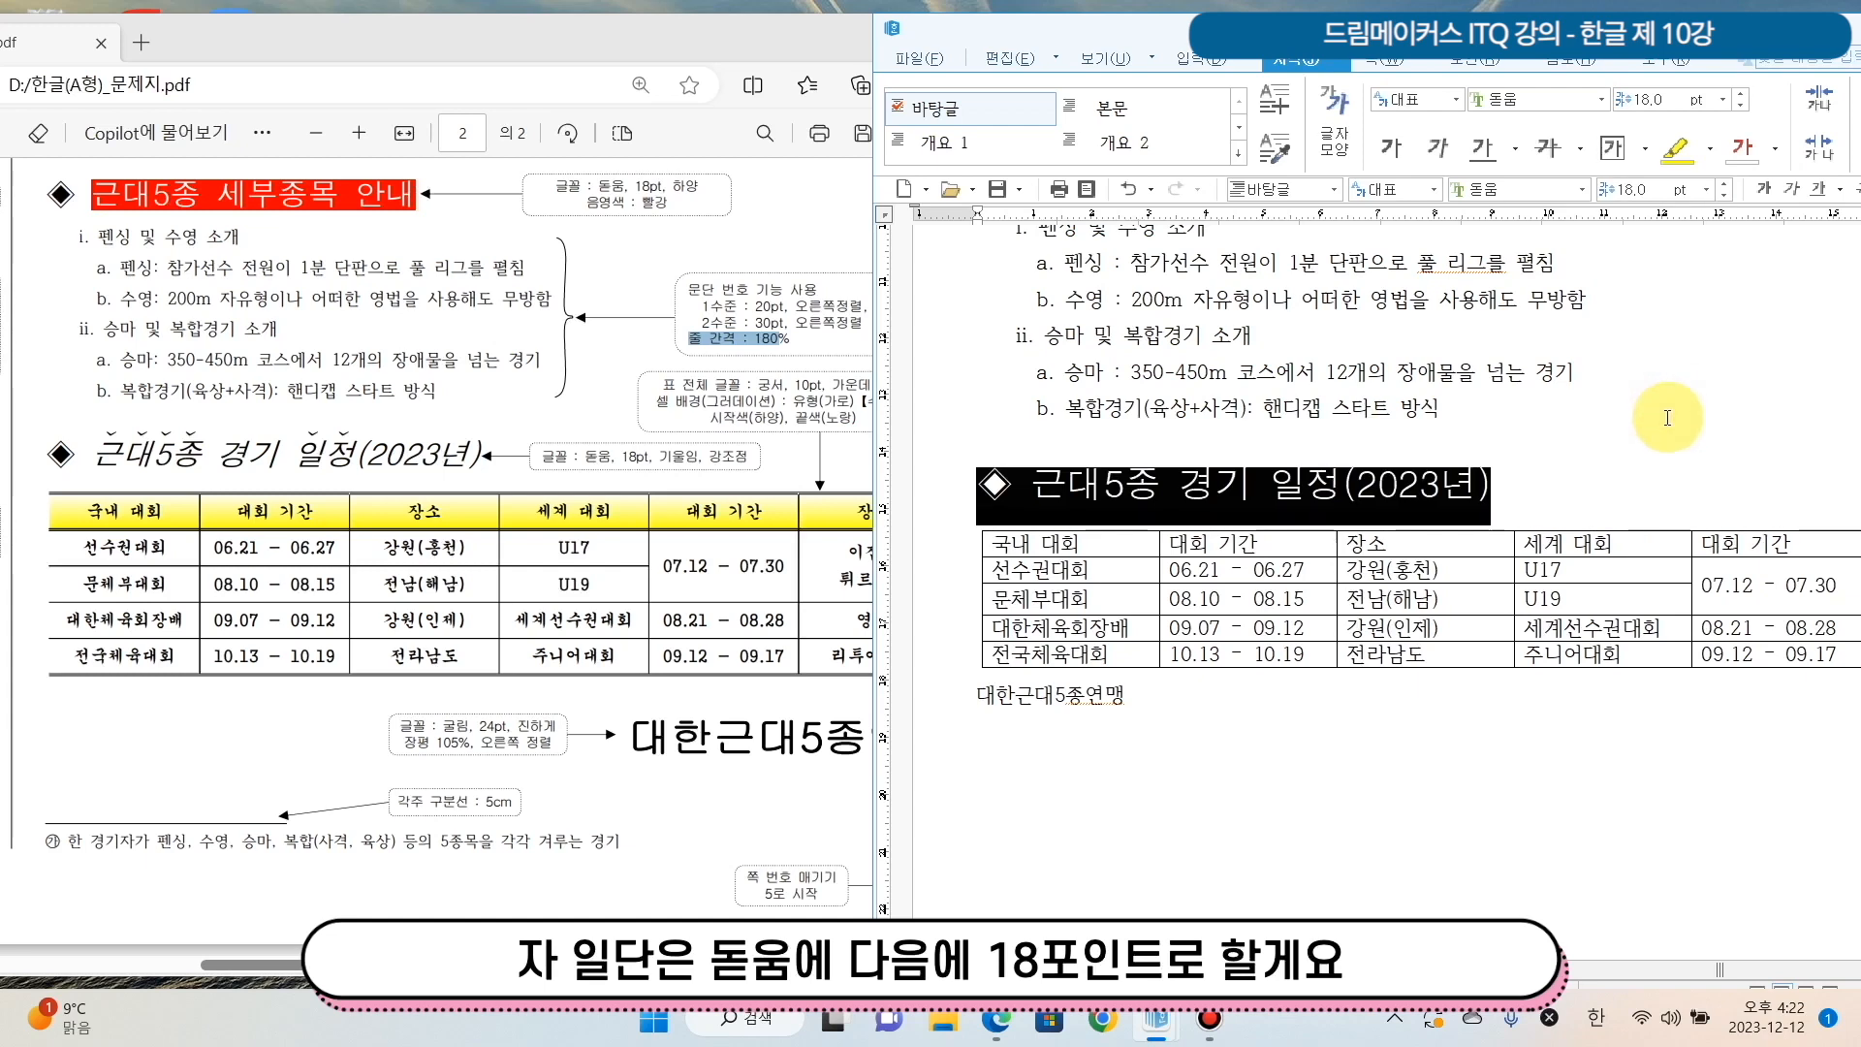
# Italicize the text 근대5종 경기 일정(2023년), leaving out the ◈ symbol in front of it.
pyautogui.click(1337, 584)
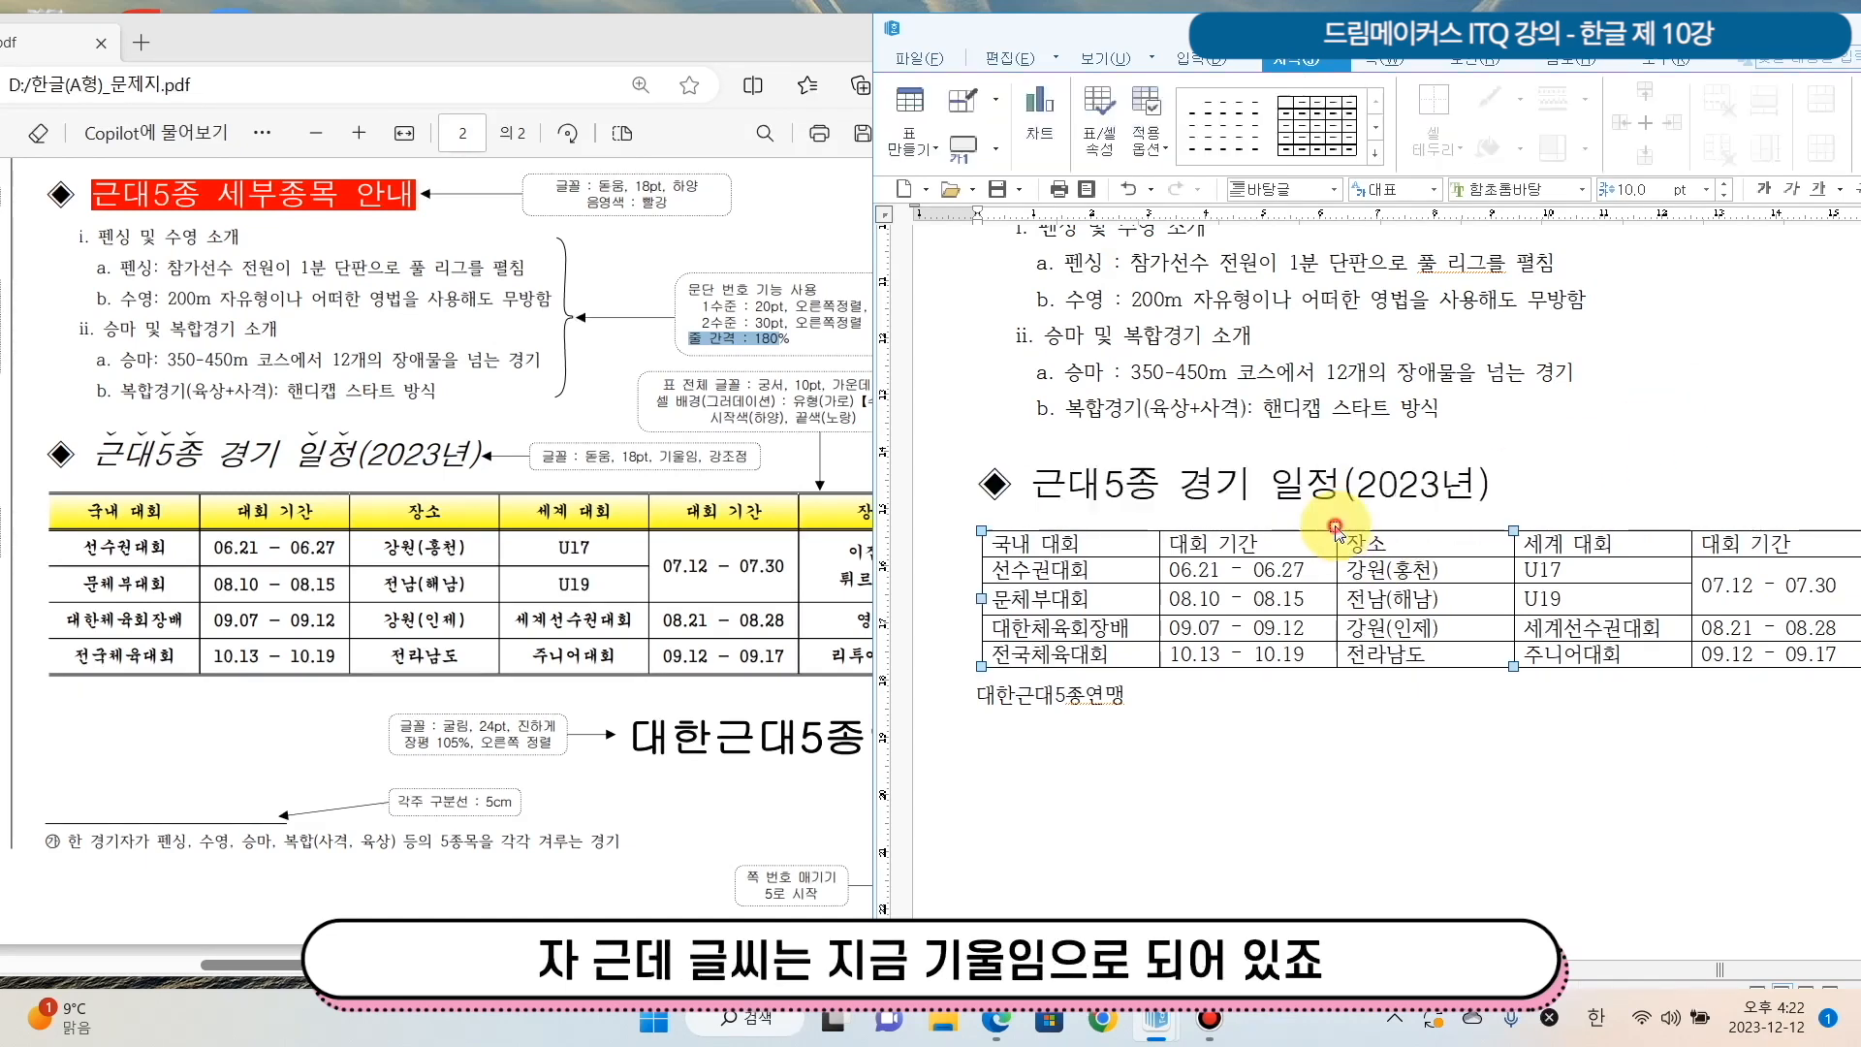
pyautogui.click(978, 474)
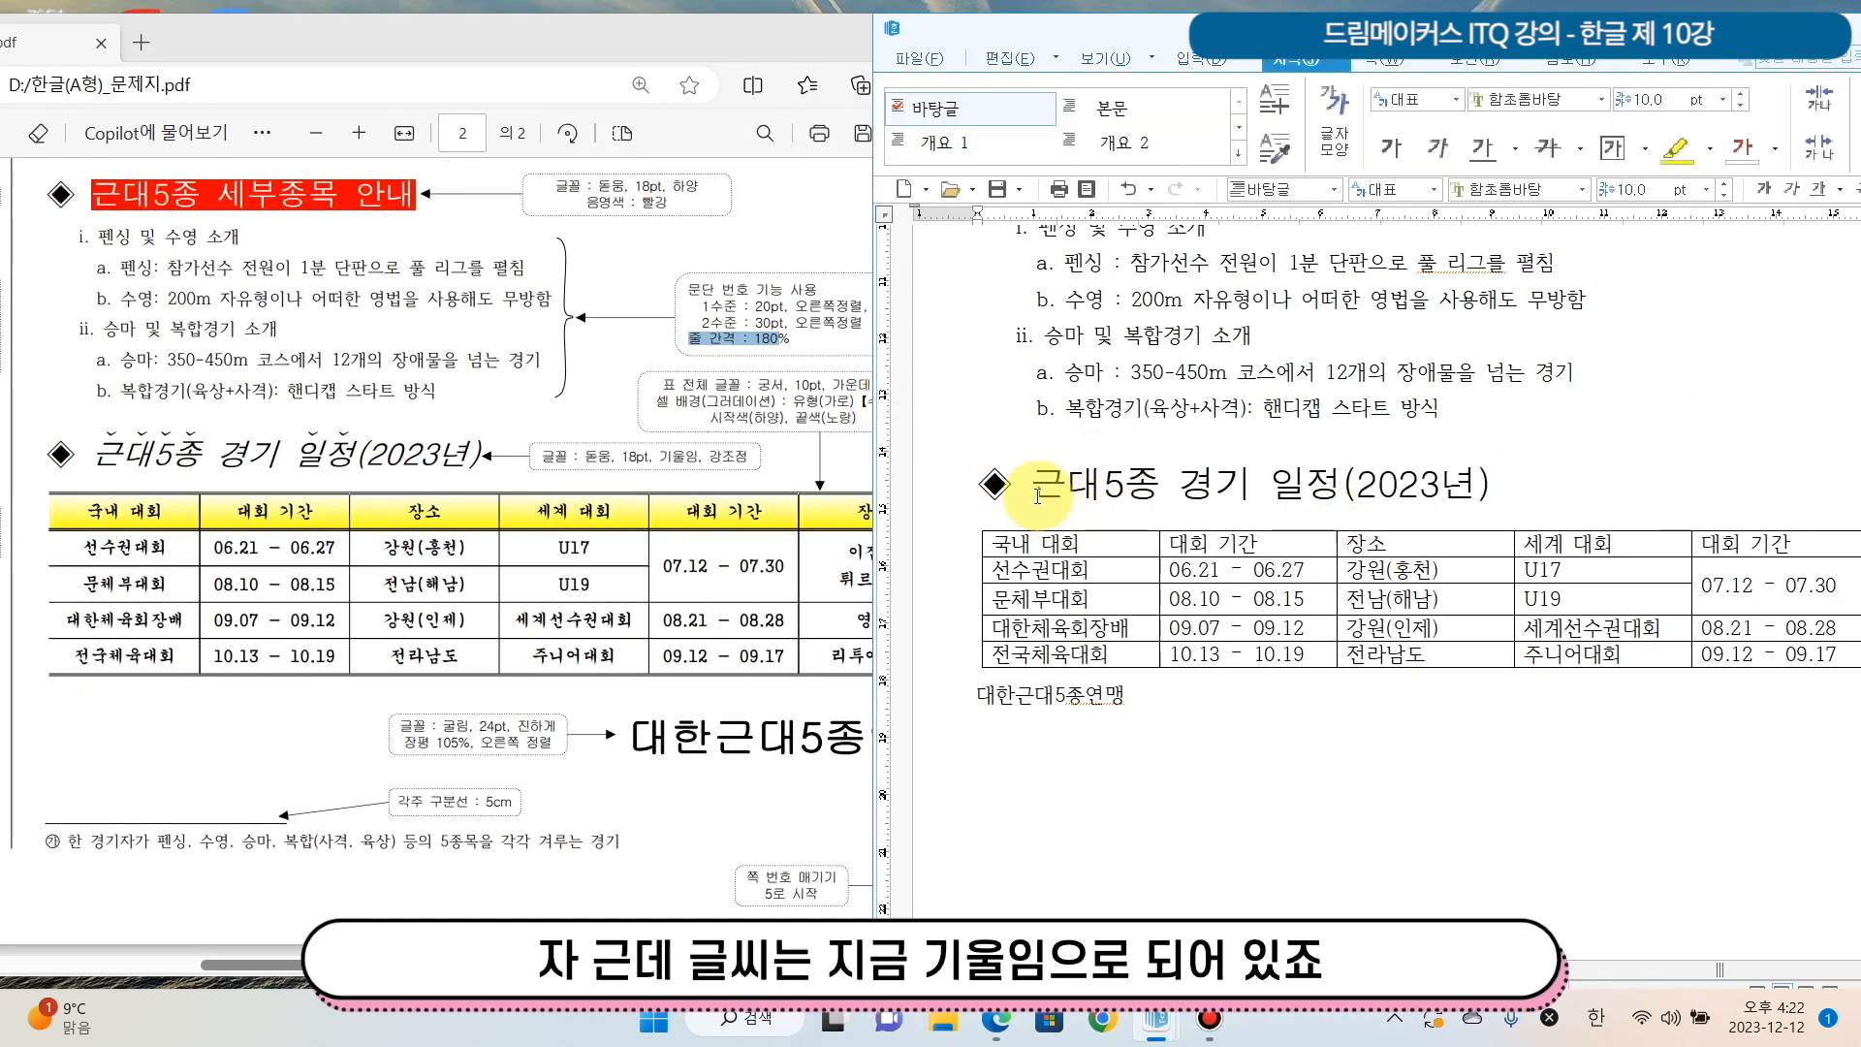
pyautogui.moveTo(1035, 479); pyautogui.dragTo(1474, 483)
pyautogui.click(1493, 485)
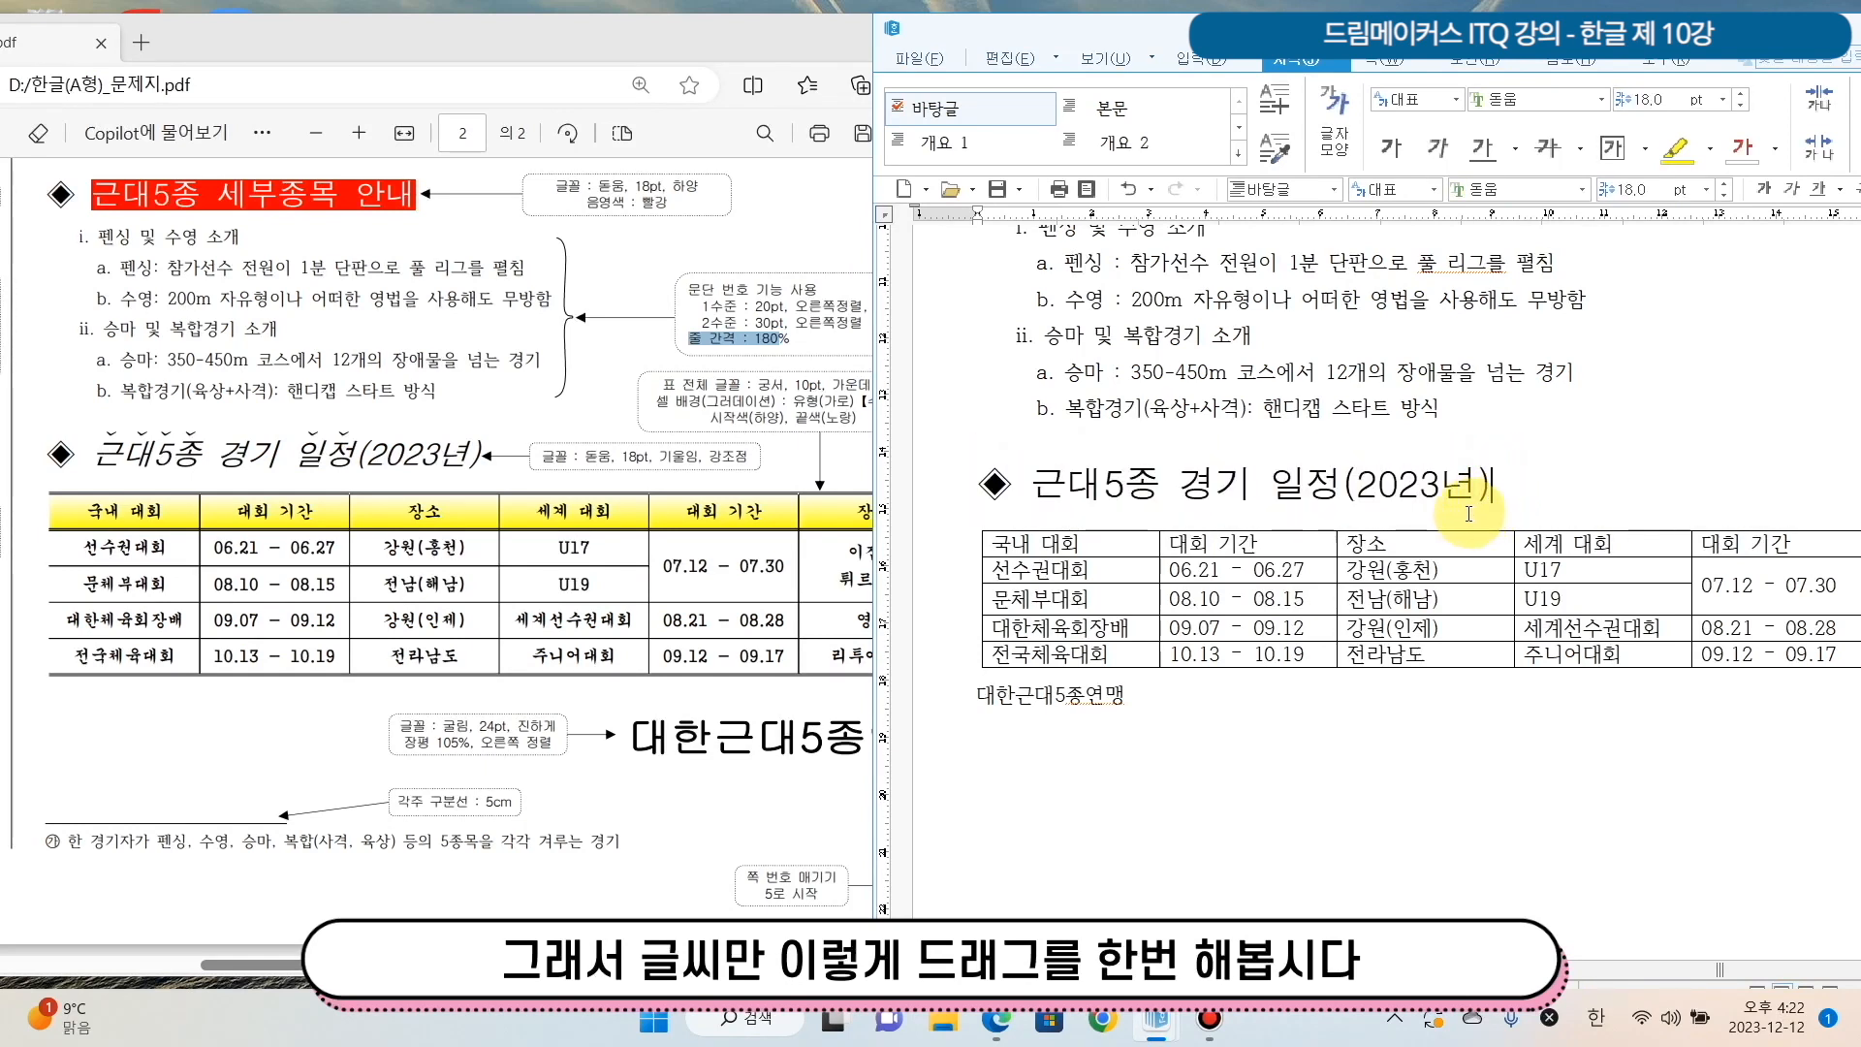
pyautogui.moveTo(1490, 485); pyautogui.dragTo(1027, 480)
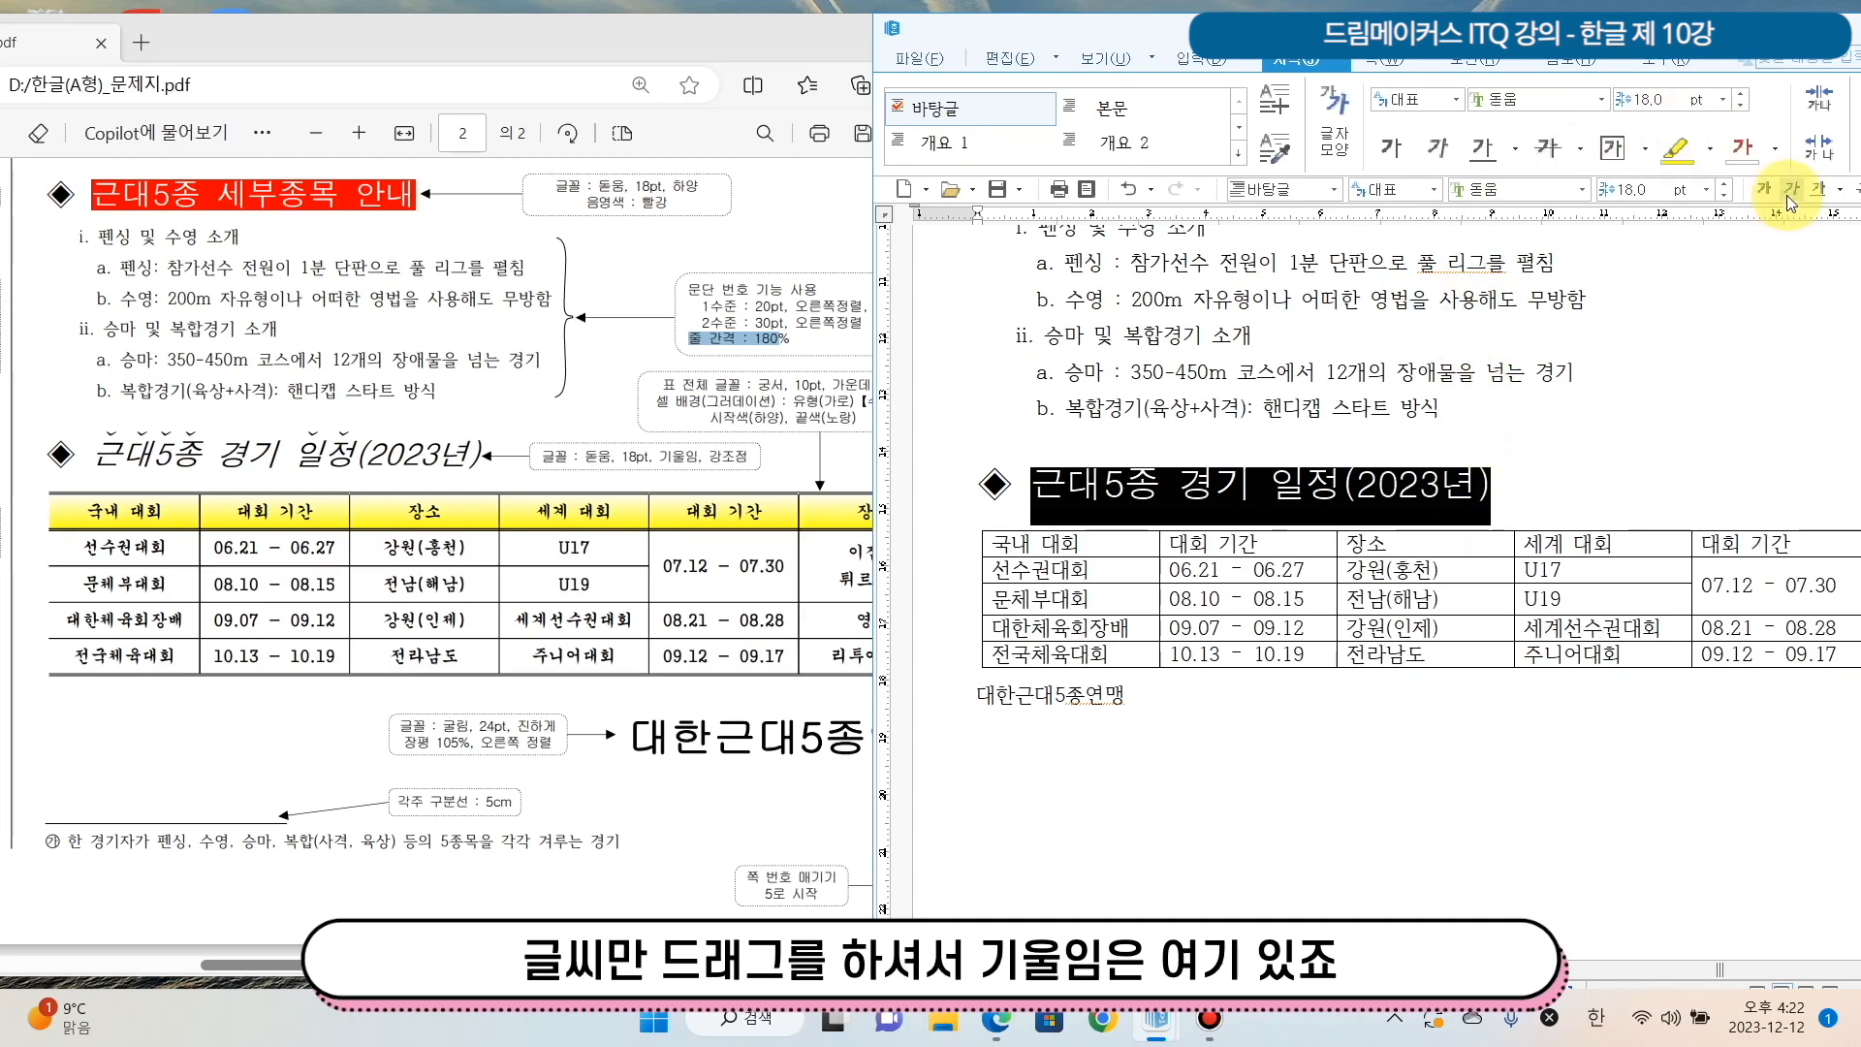
pyautogui.doubleClick(1696, 29)
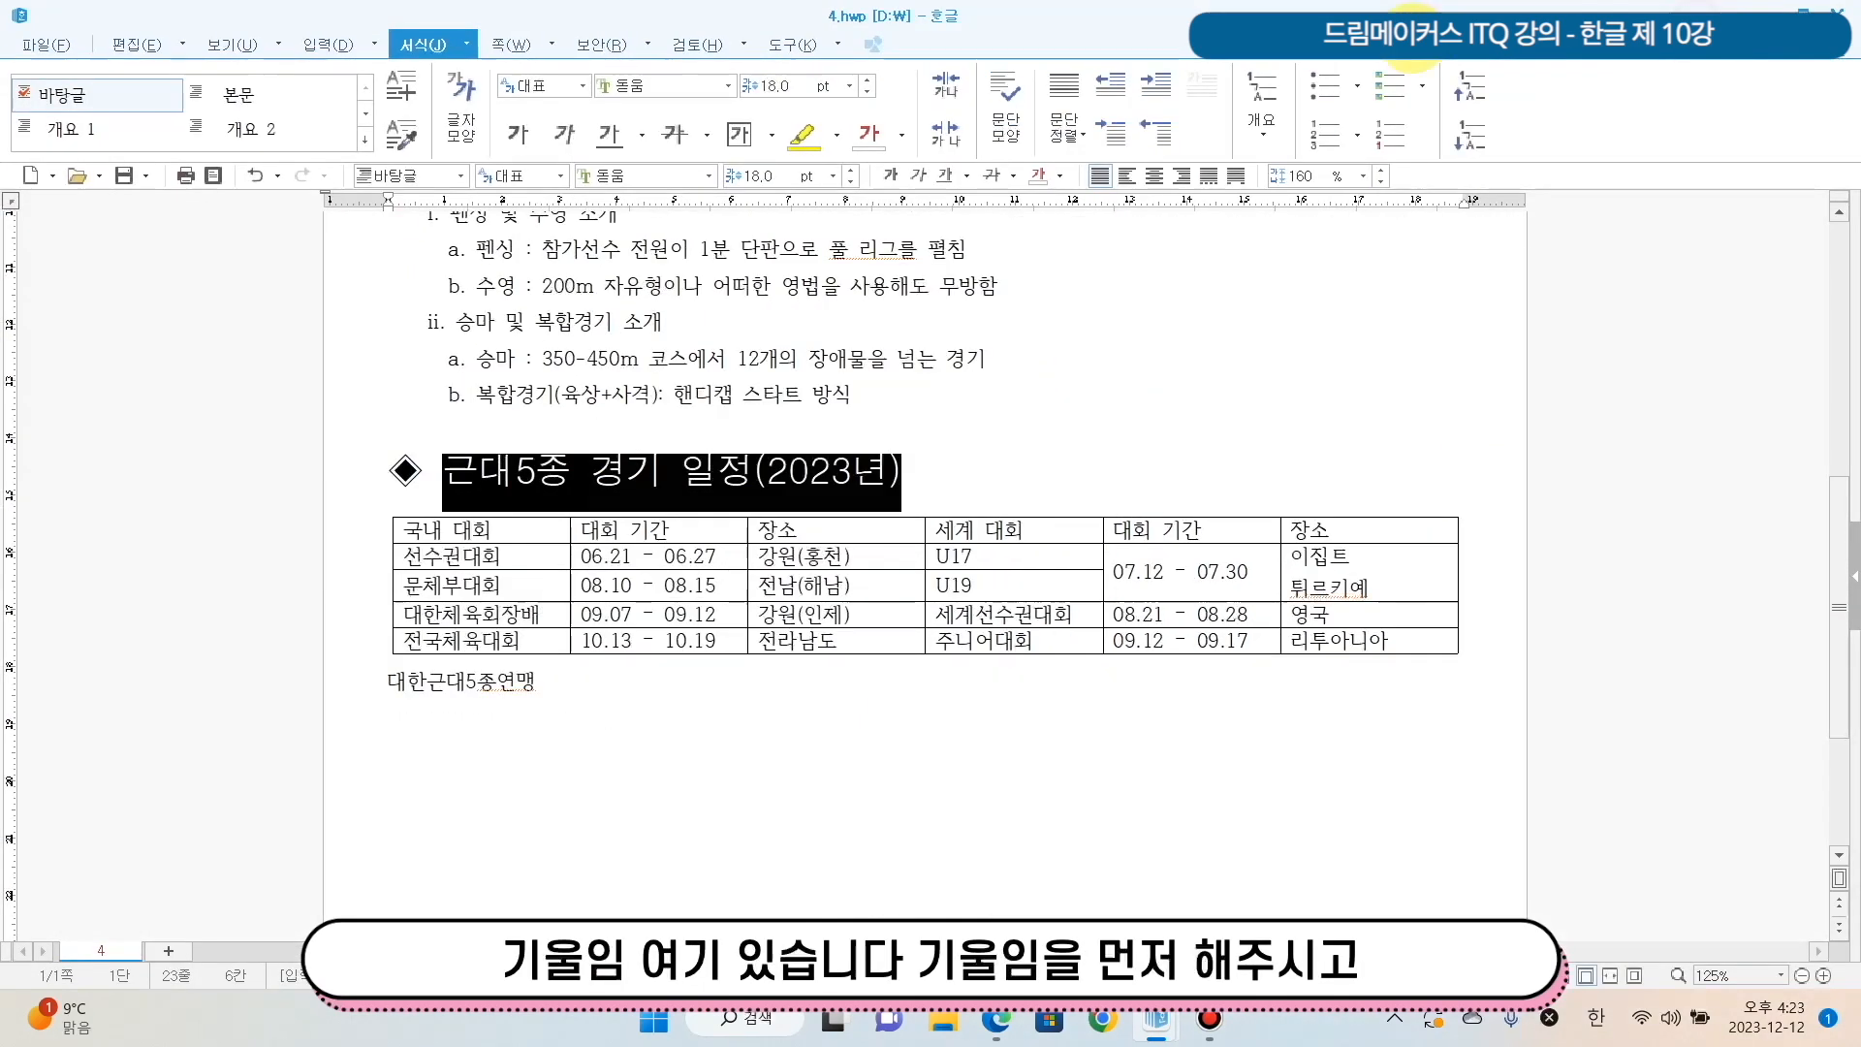
pyautogui.click(923, 173)
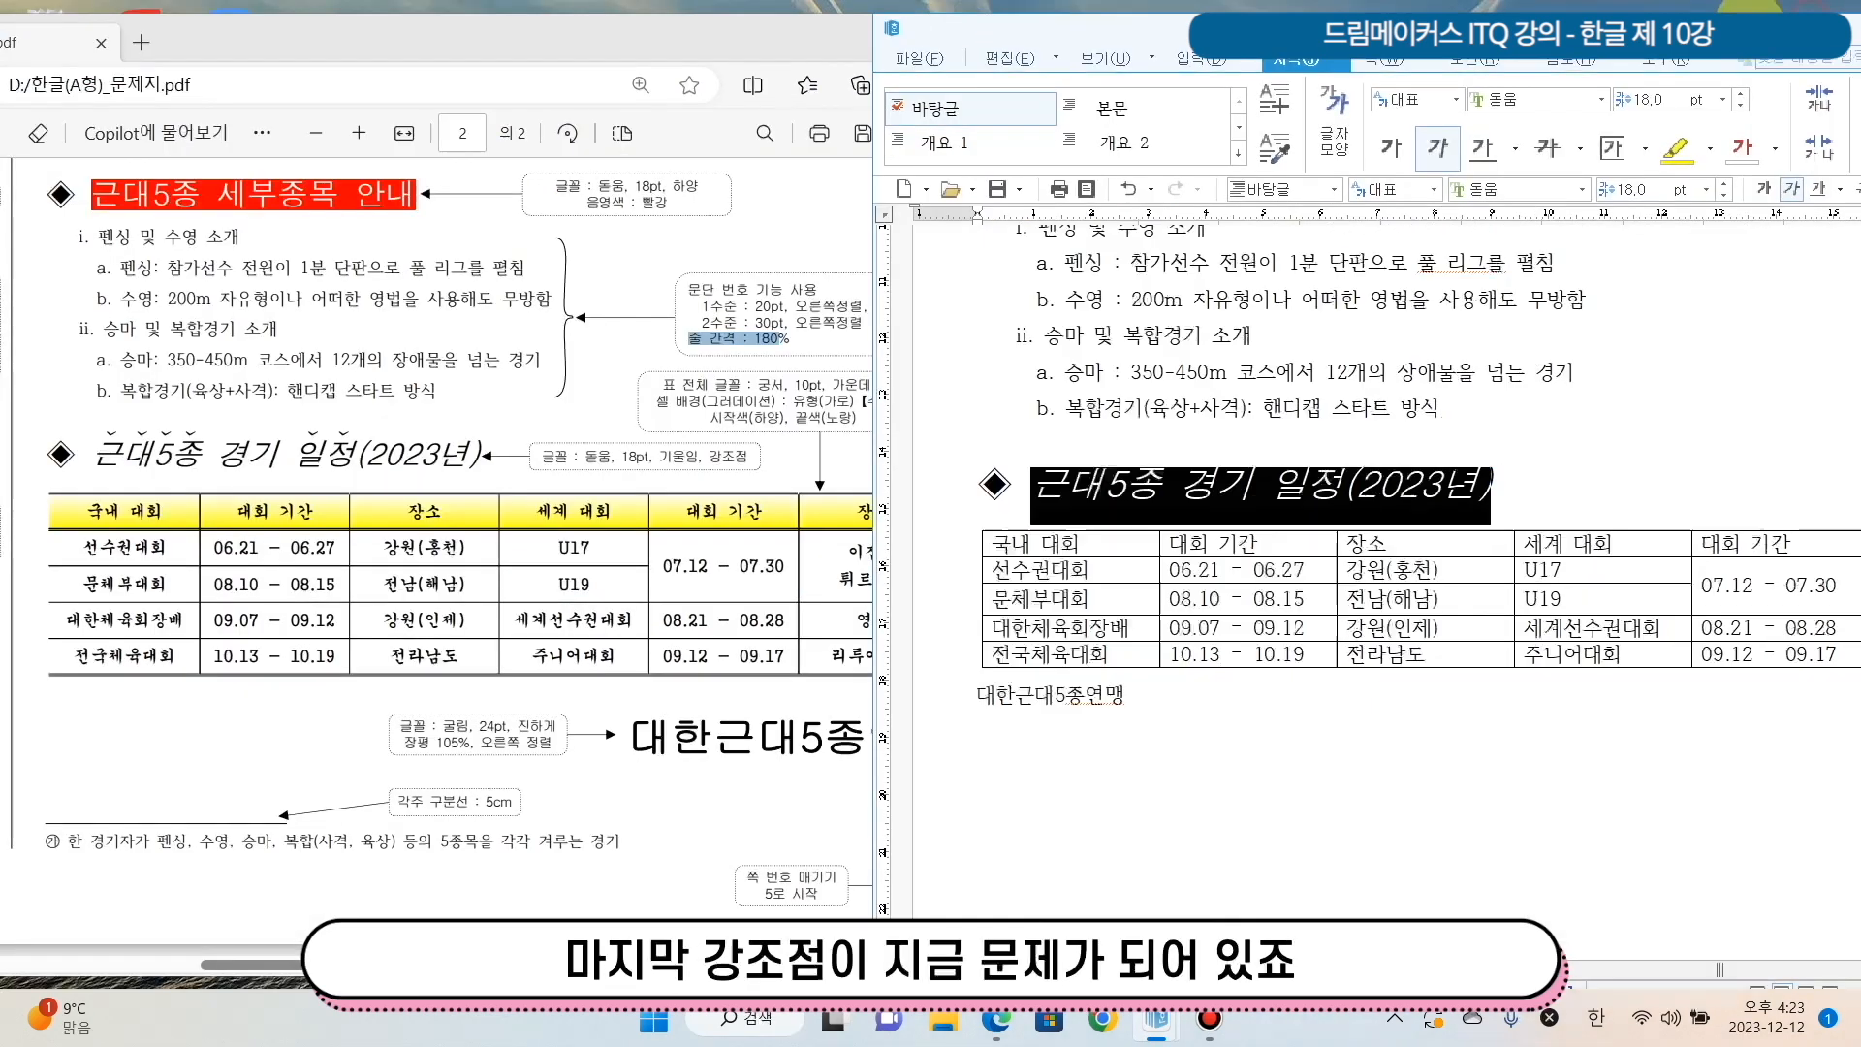
# Add the third 강조점 mark (the small v shape) above only the text 근대5종 in the schedule heading.
pyautogui.doubleClick(1026, 18)
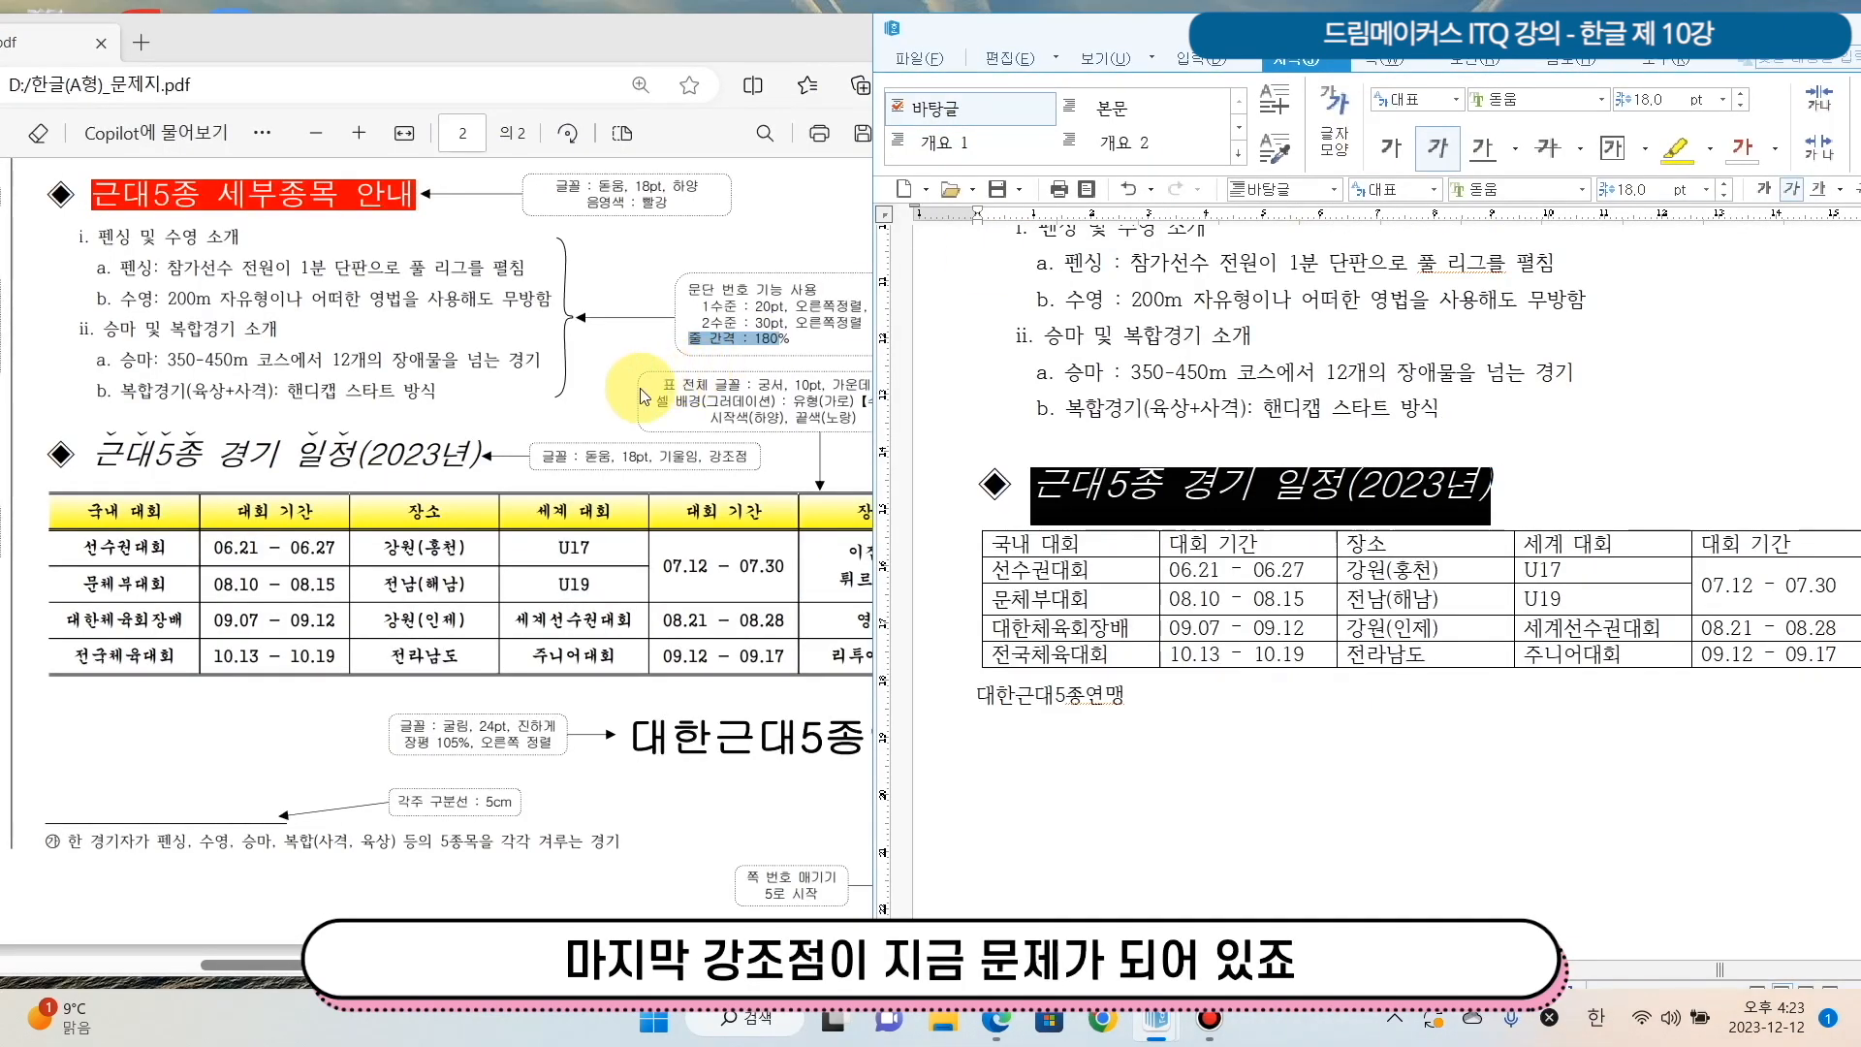
pyautogui.click(759, 470)
pyautogui.click(1392, 481)
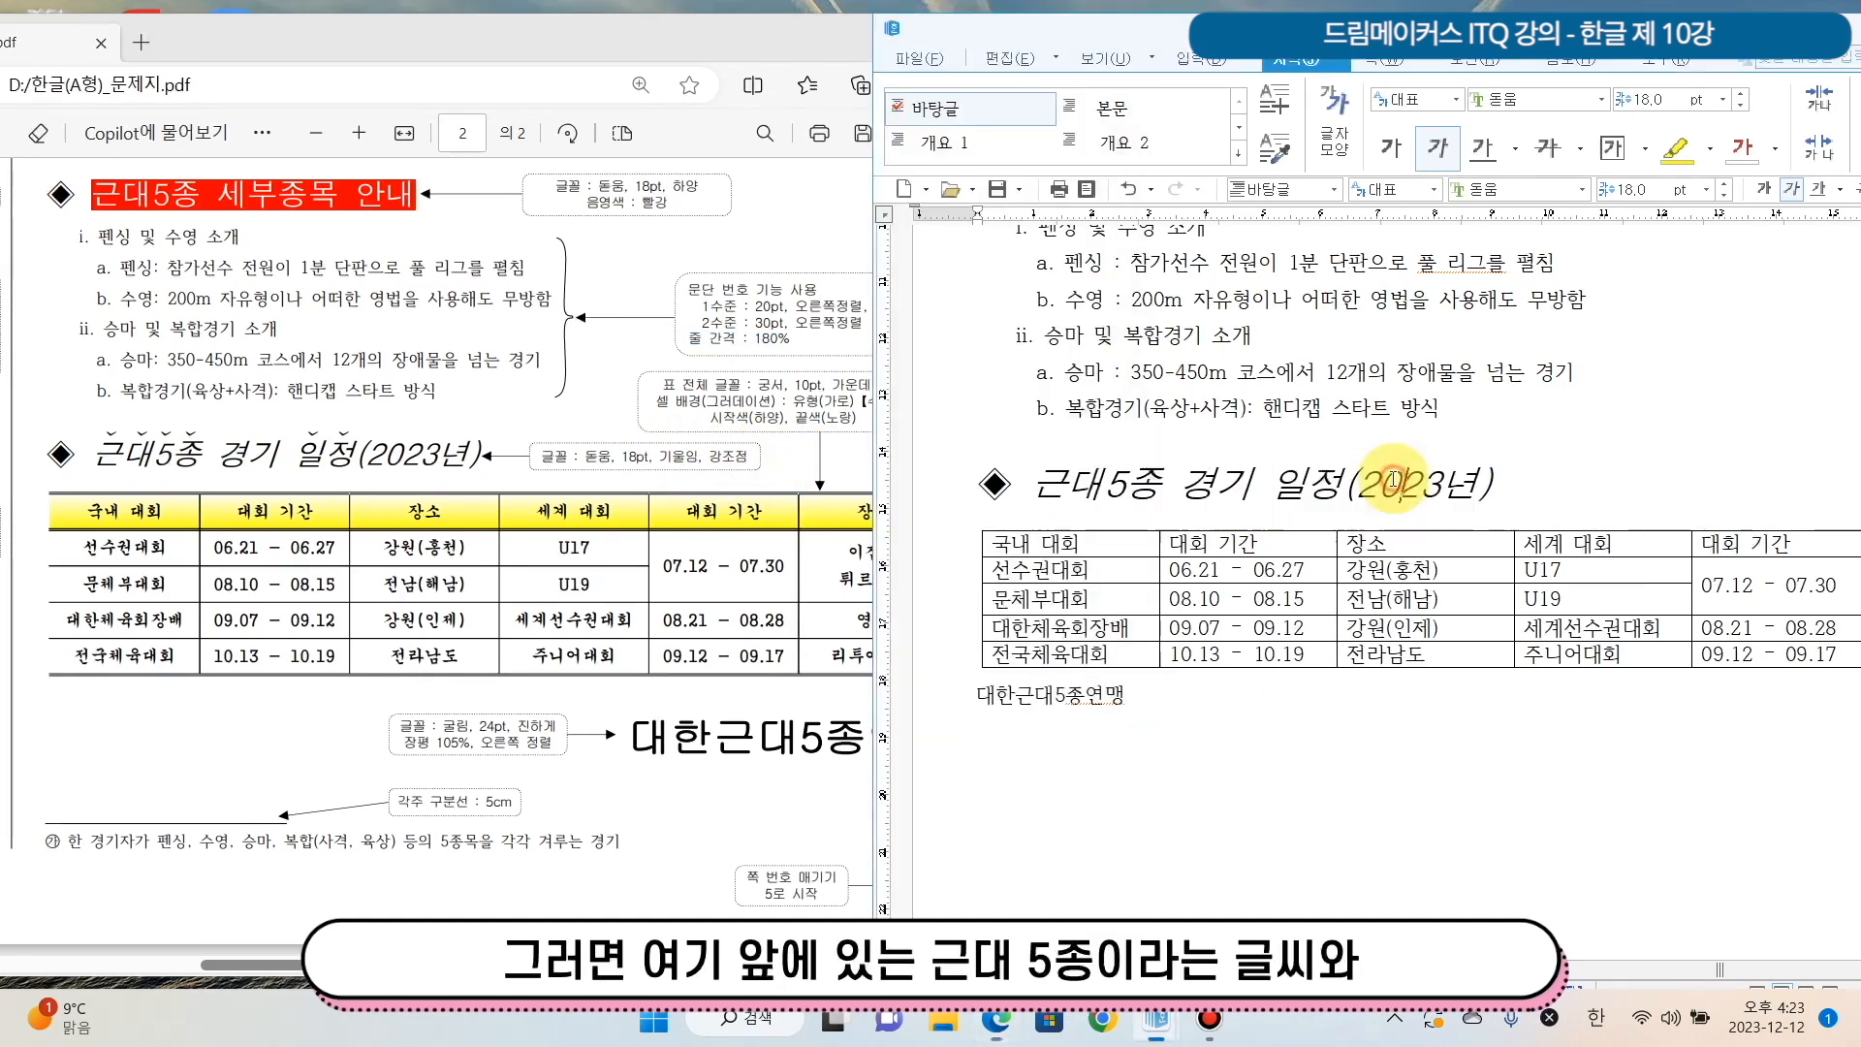
pyautogui.moveTo(1033, 486); pyautogui.dragTo(1163, 490)
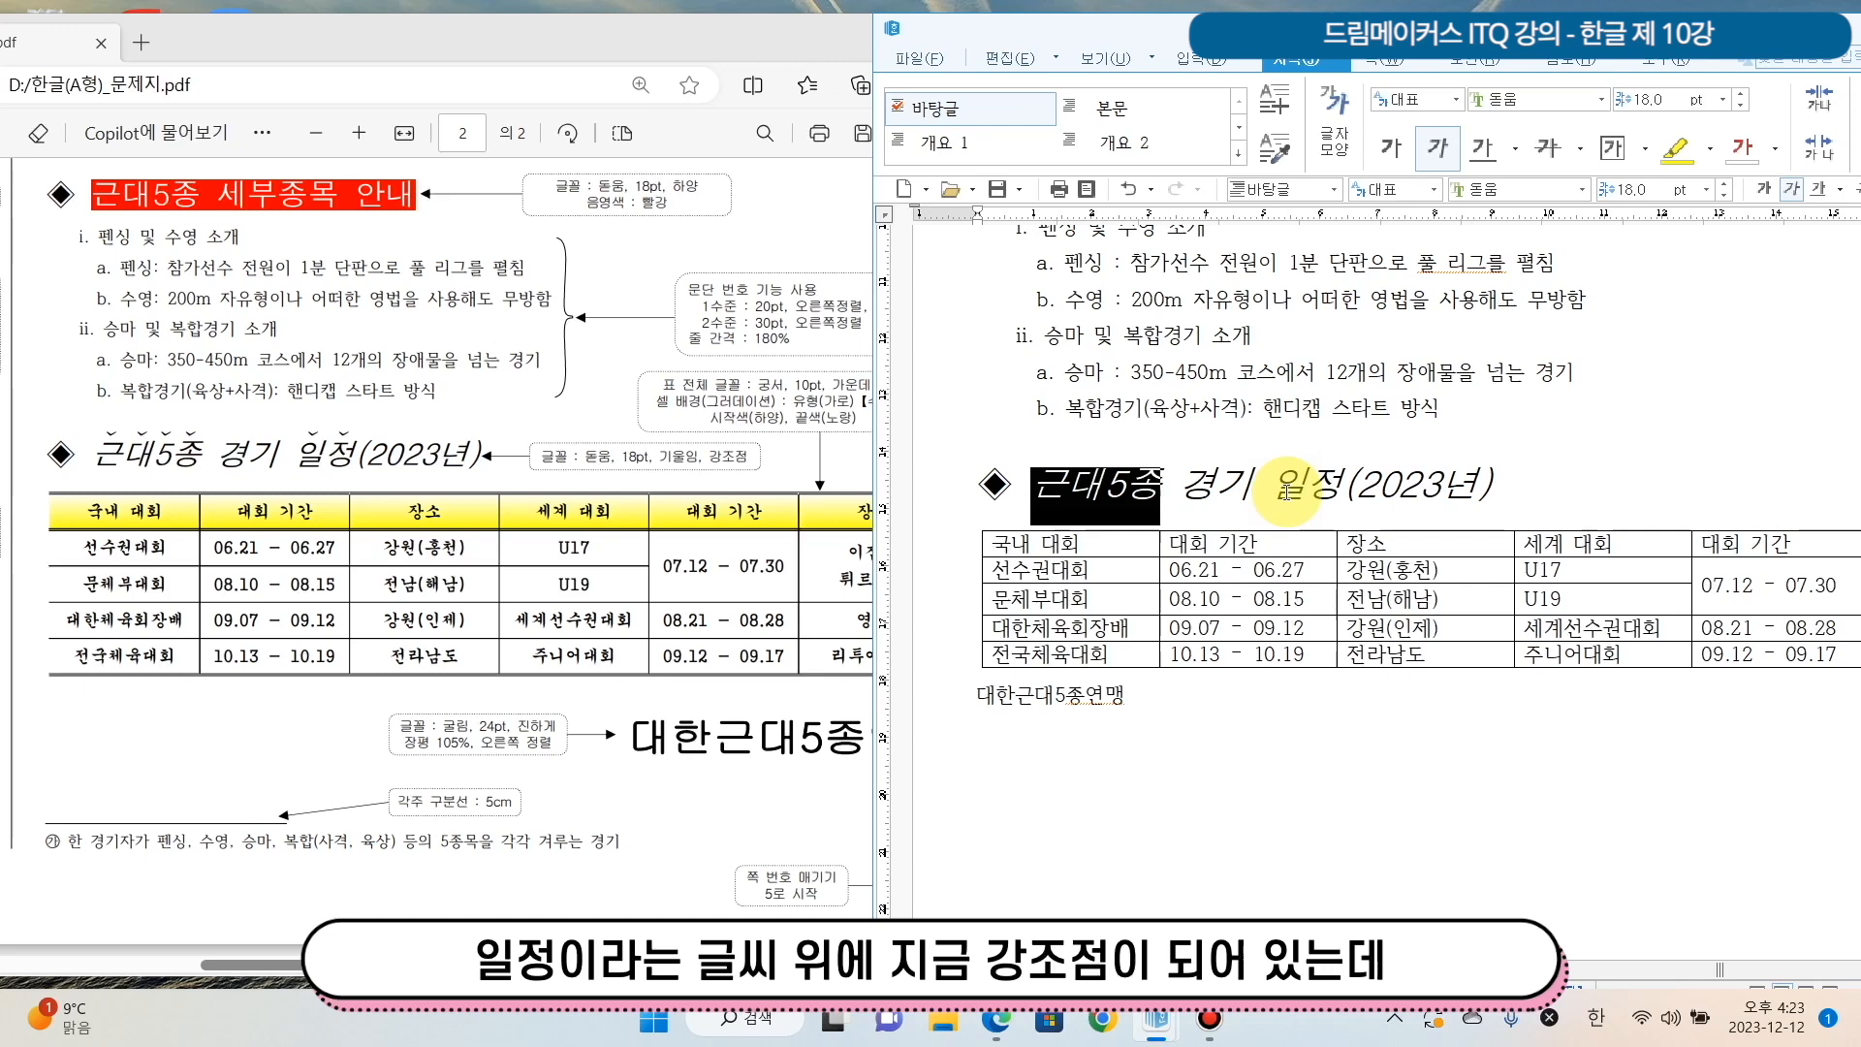
pyautogui.rightClick(1113, 491)
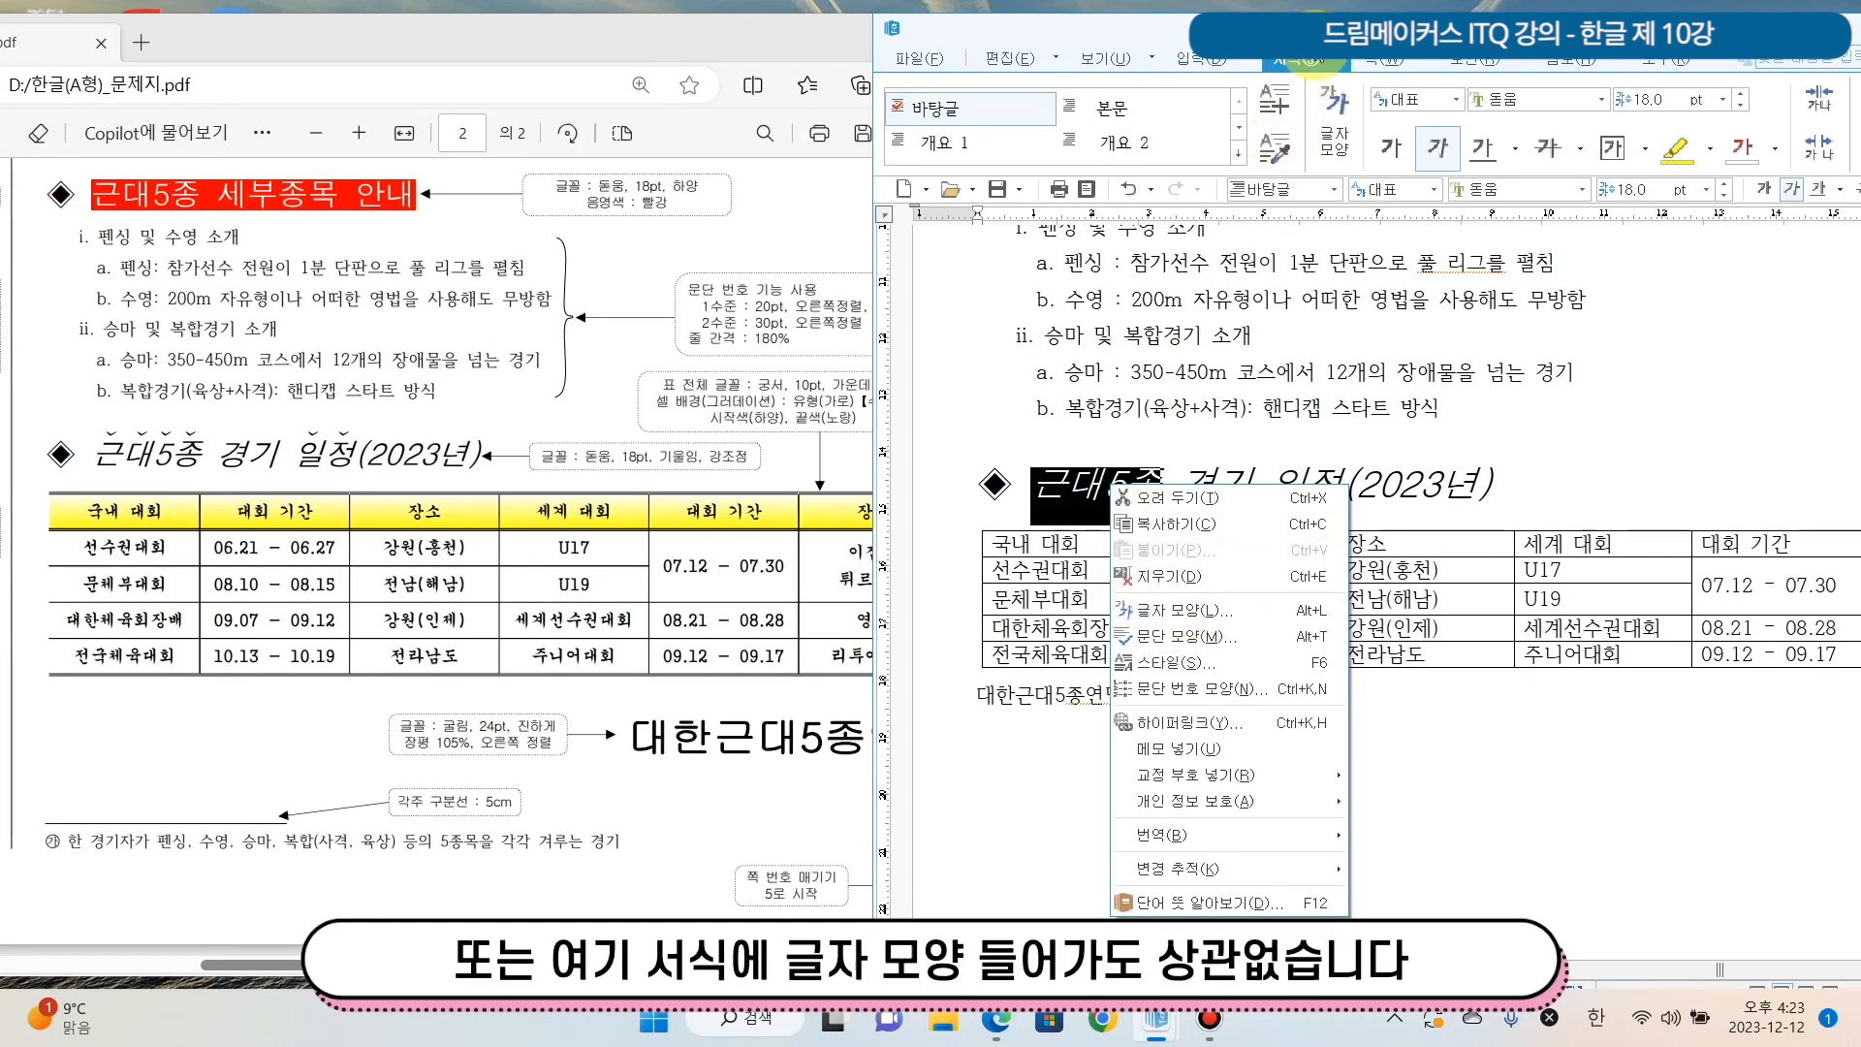
pyautogui.click(1272, 615)
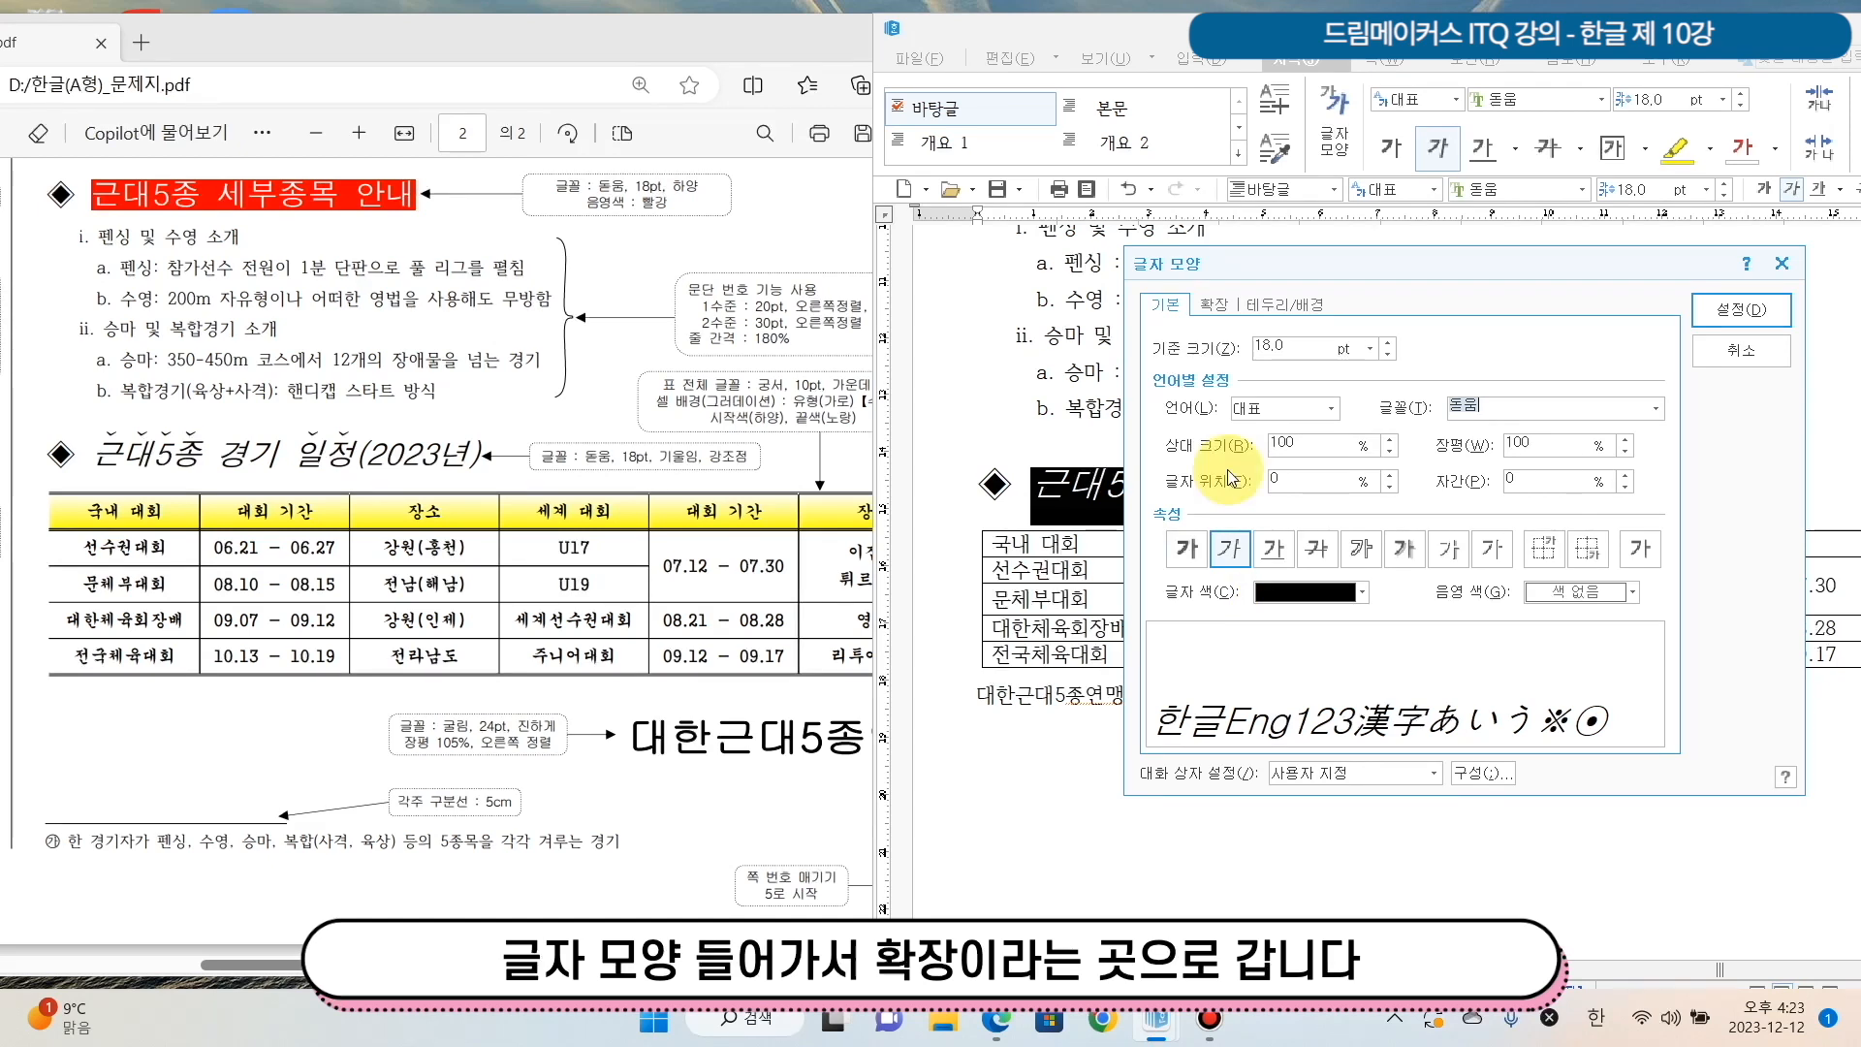
pyautogui.click(1221, 308)
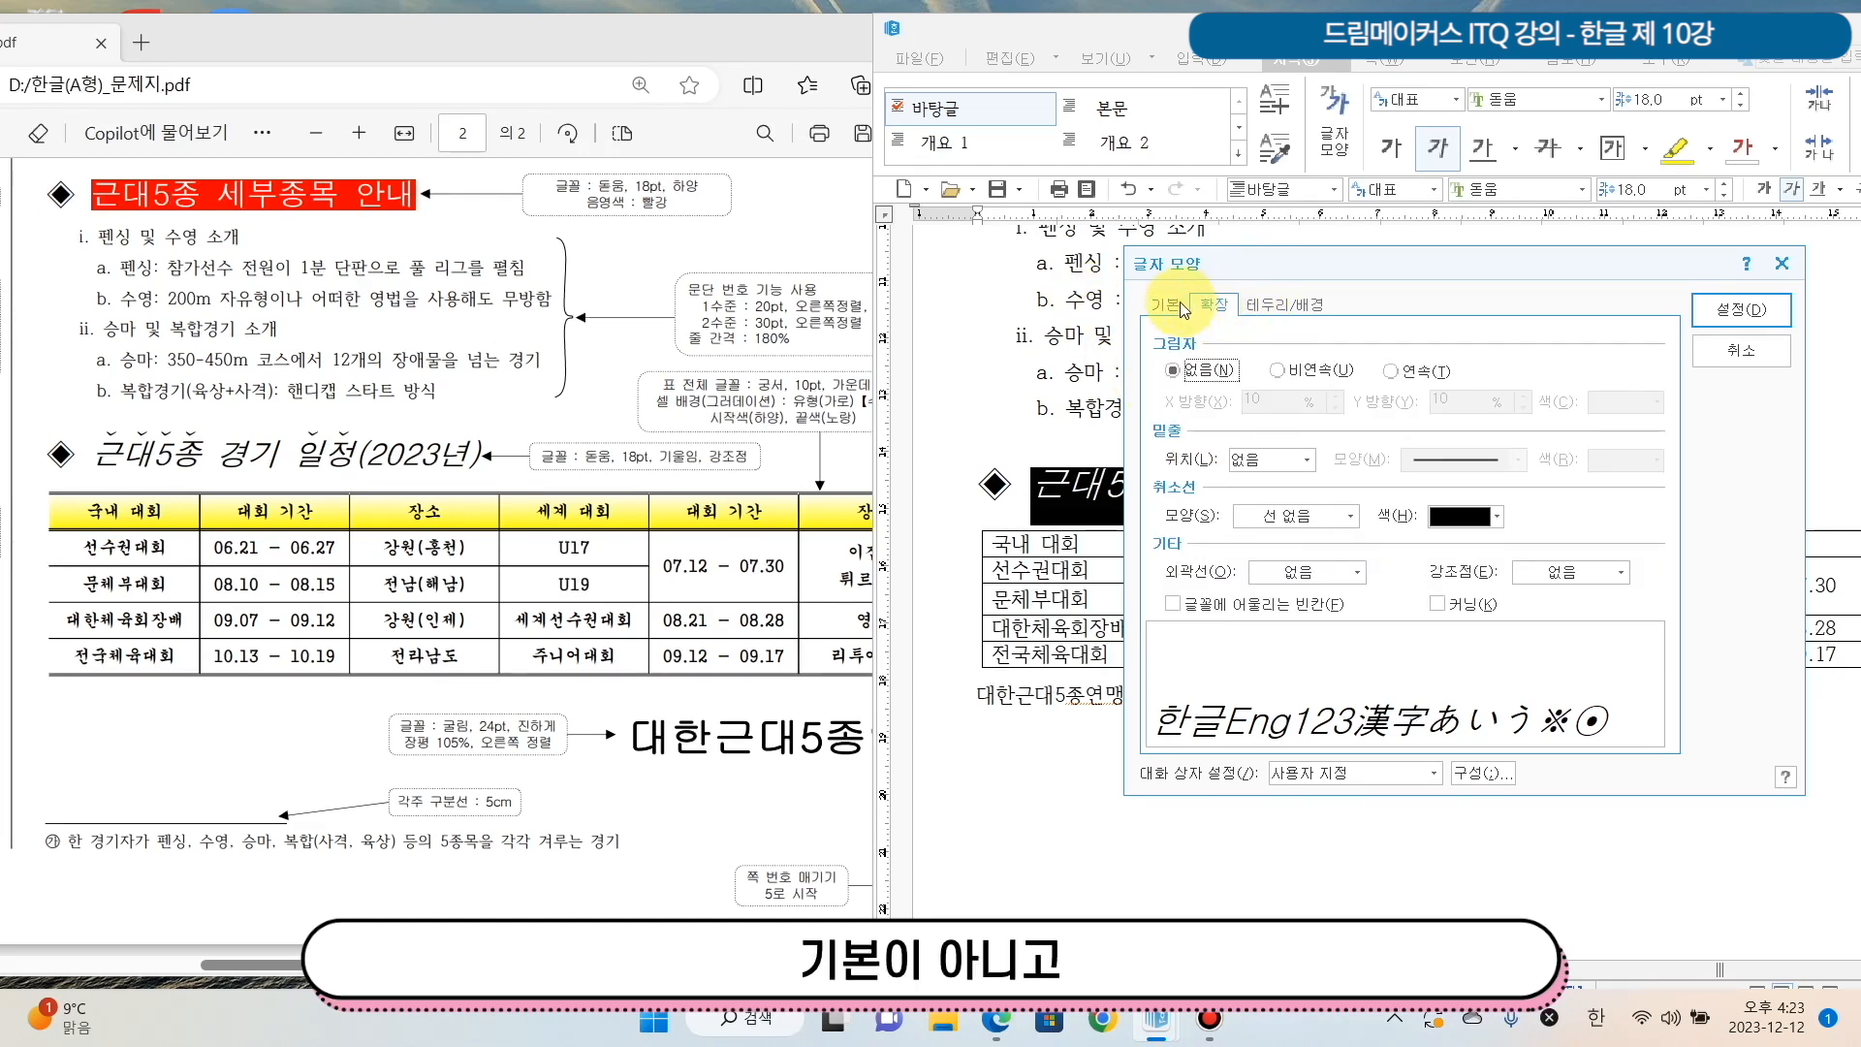
pyautogui.click(1564, 573)
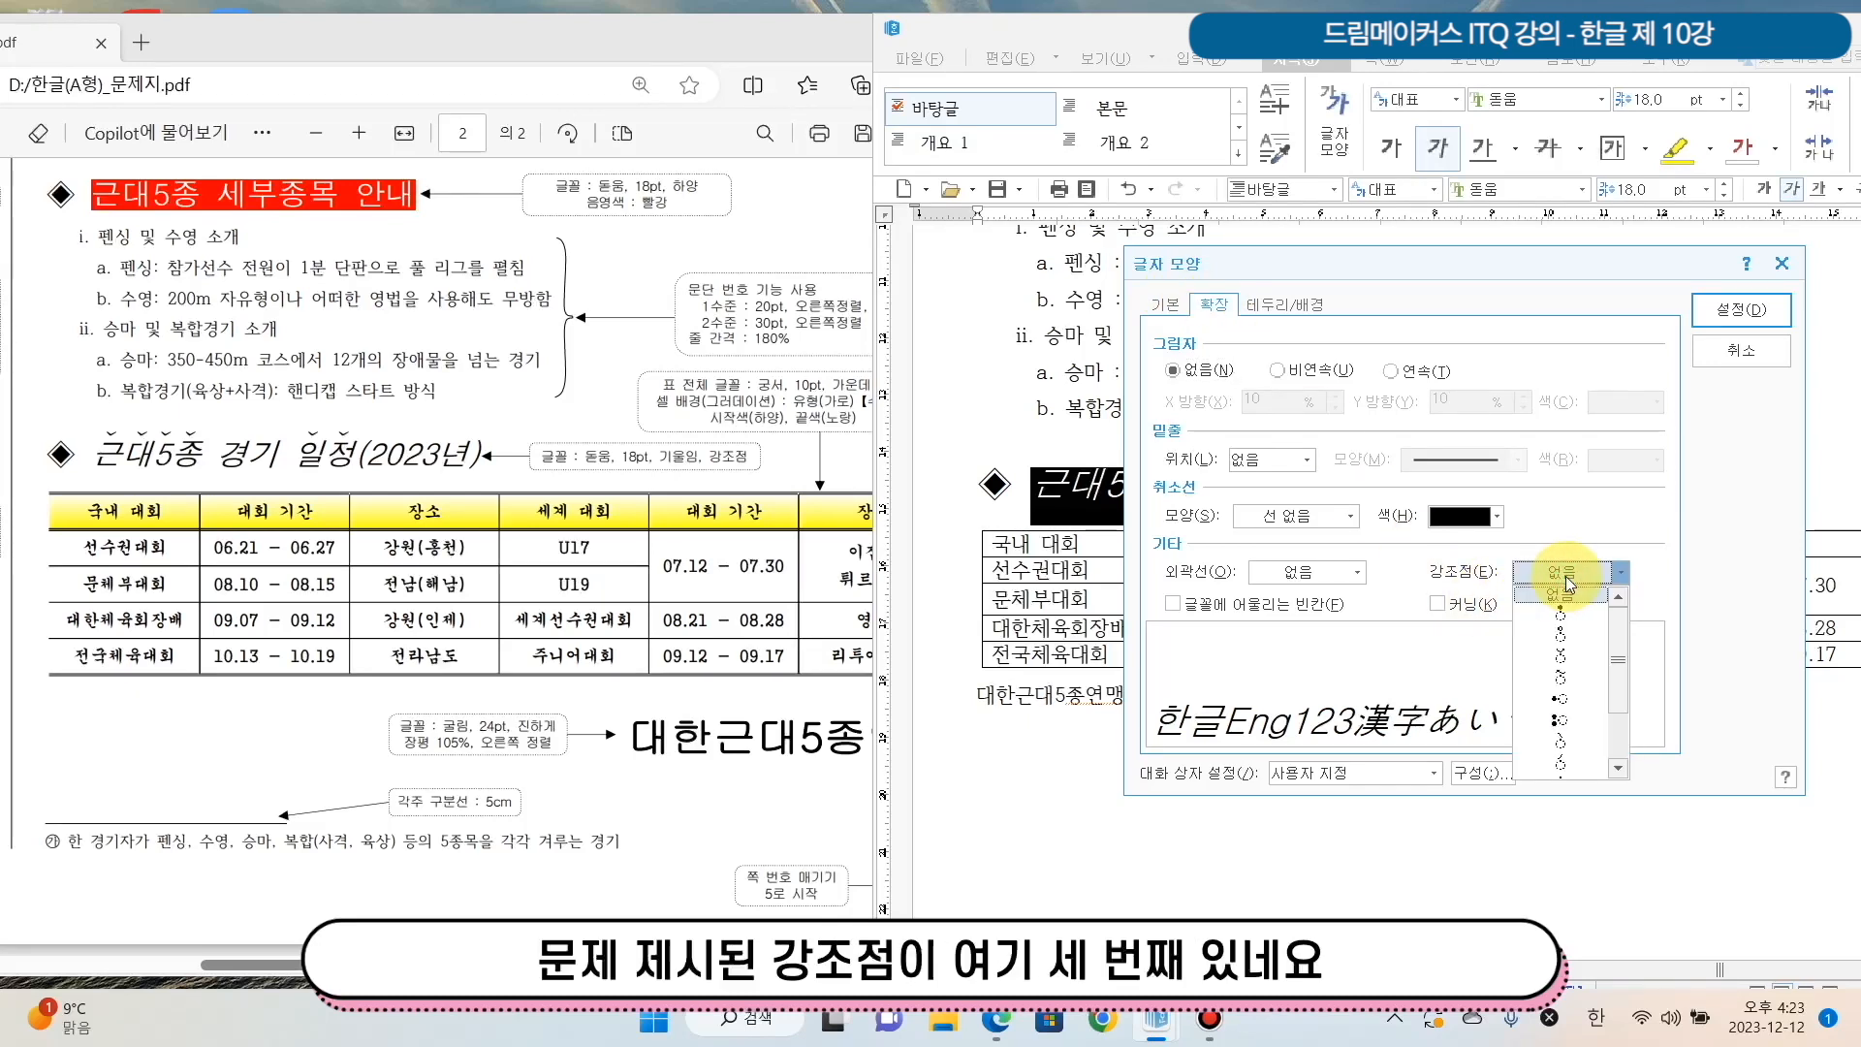
pyautogui.click(1570, 657)
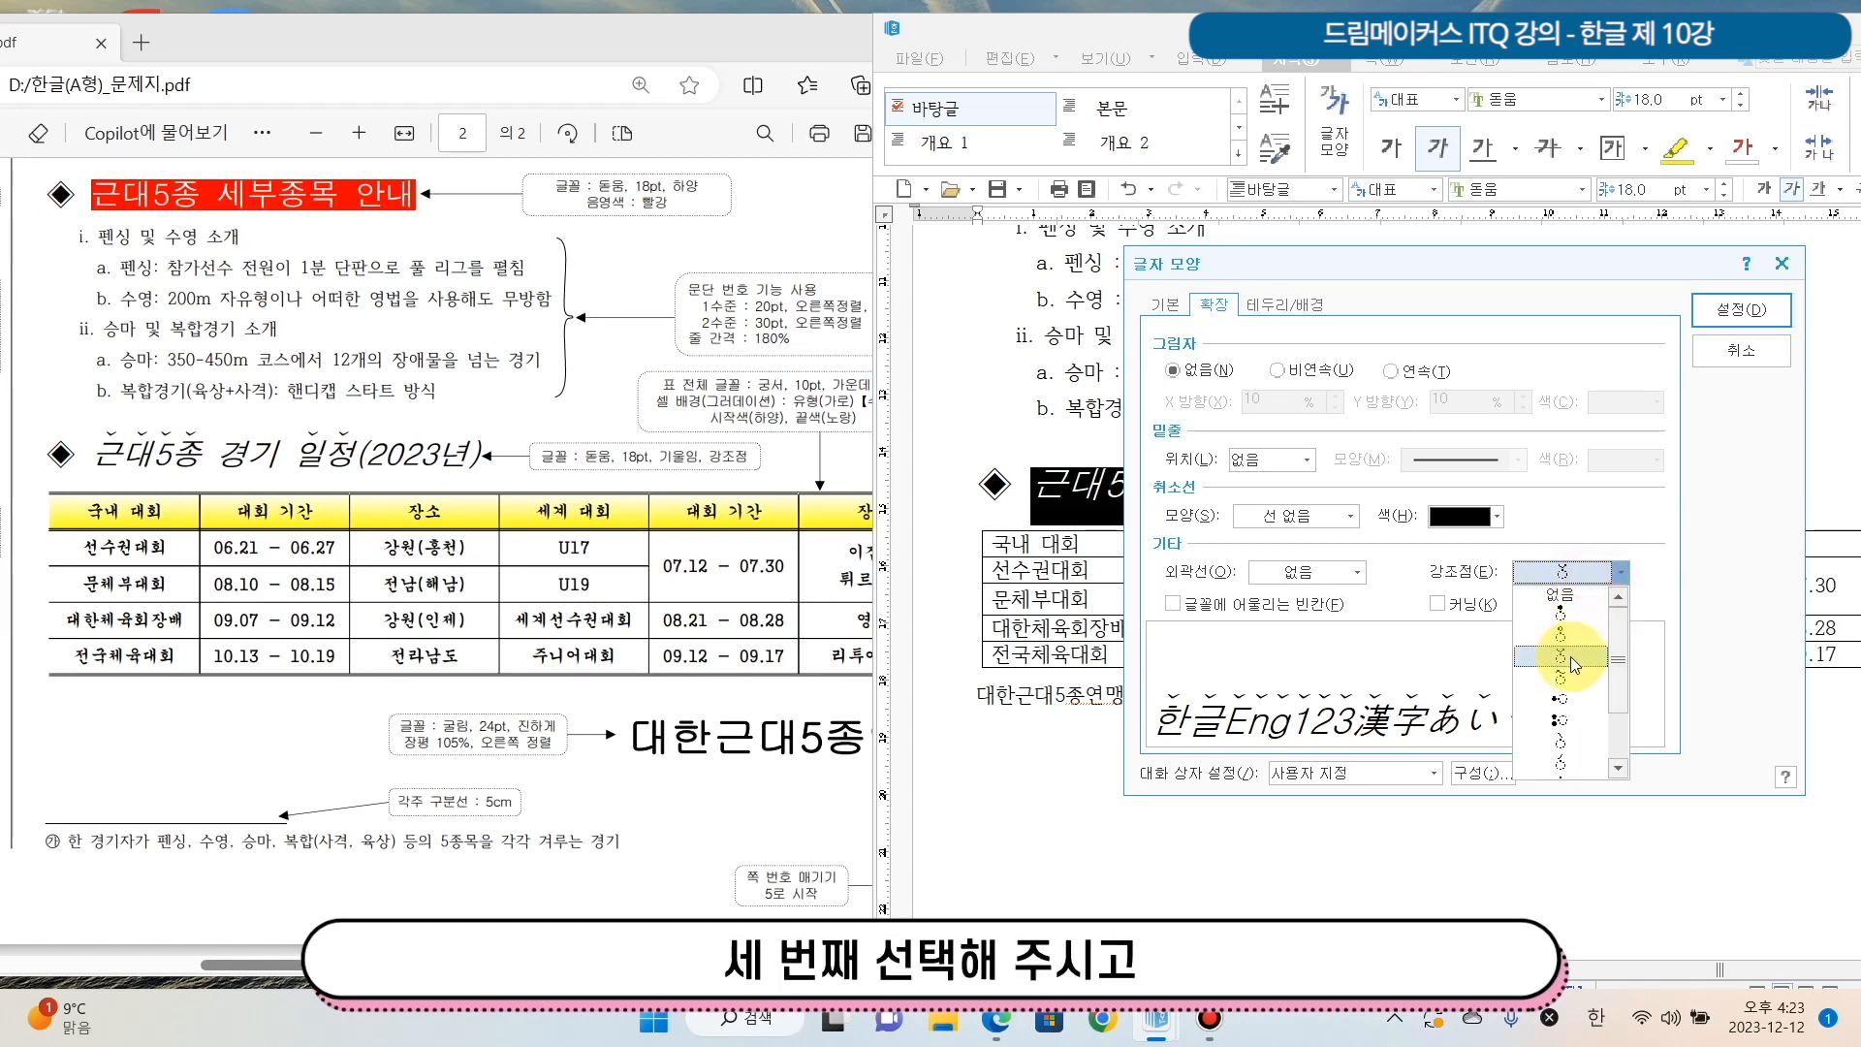
pyautogui.click(1570, 657)
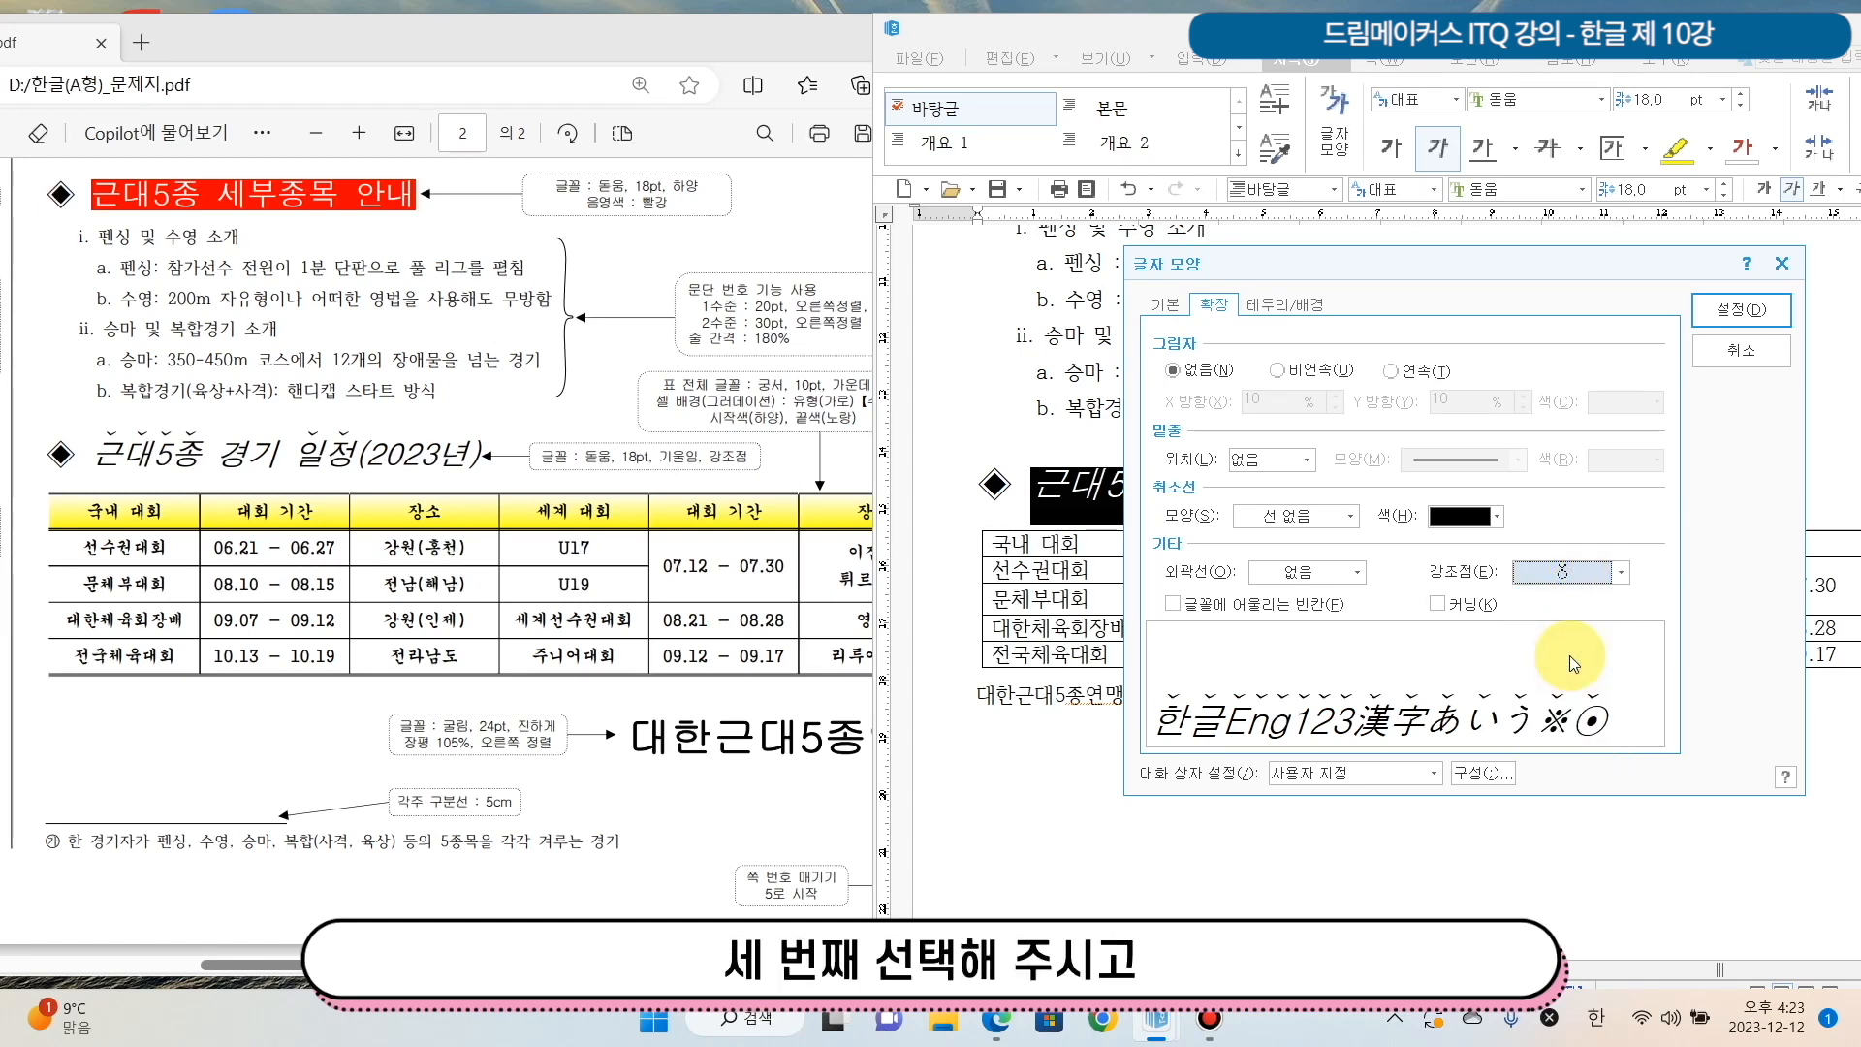
pyautogui.click(1730, 313)
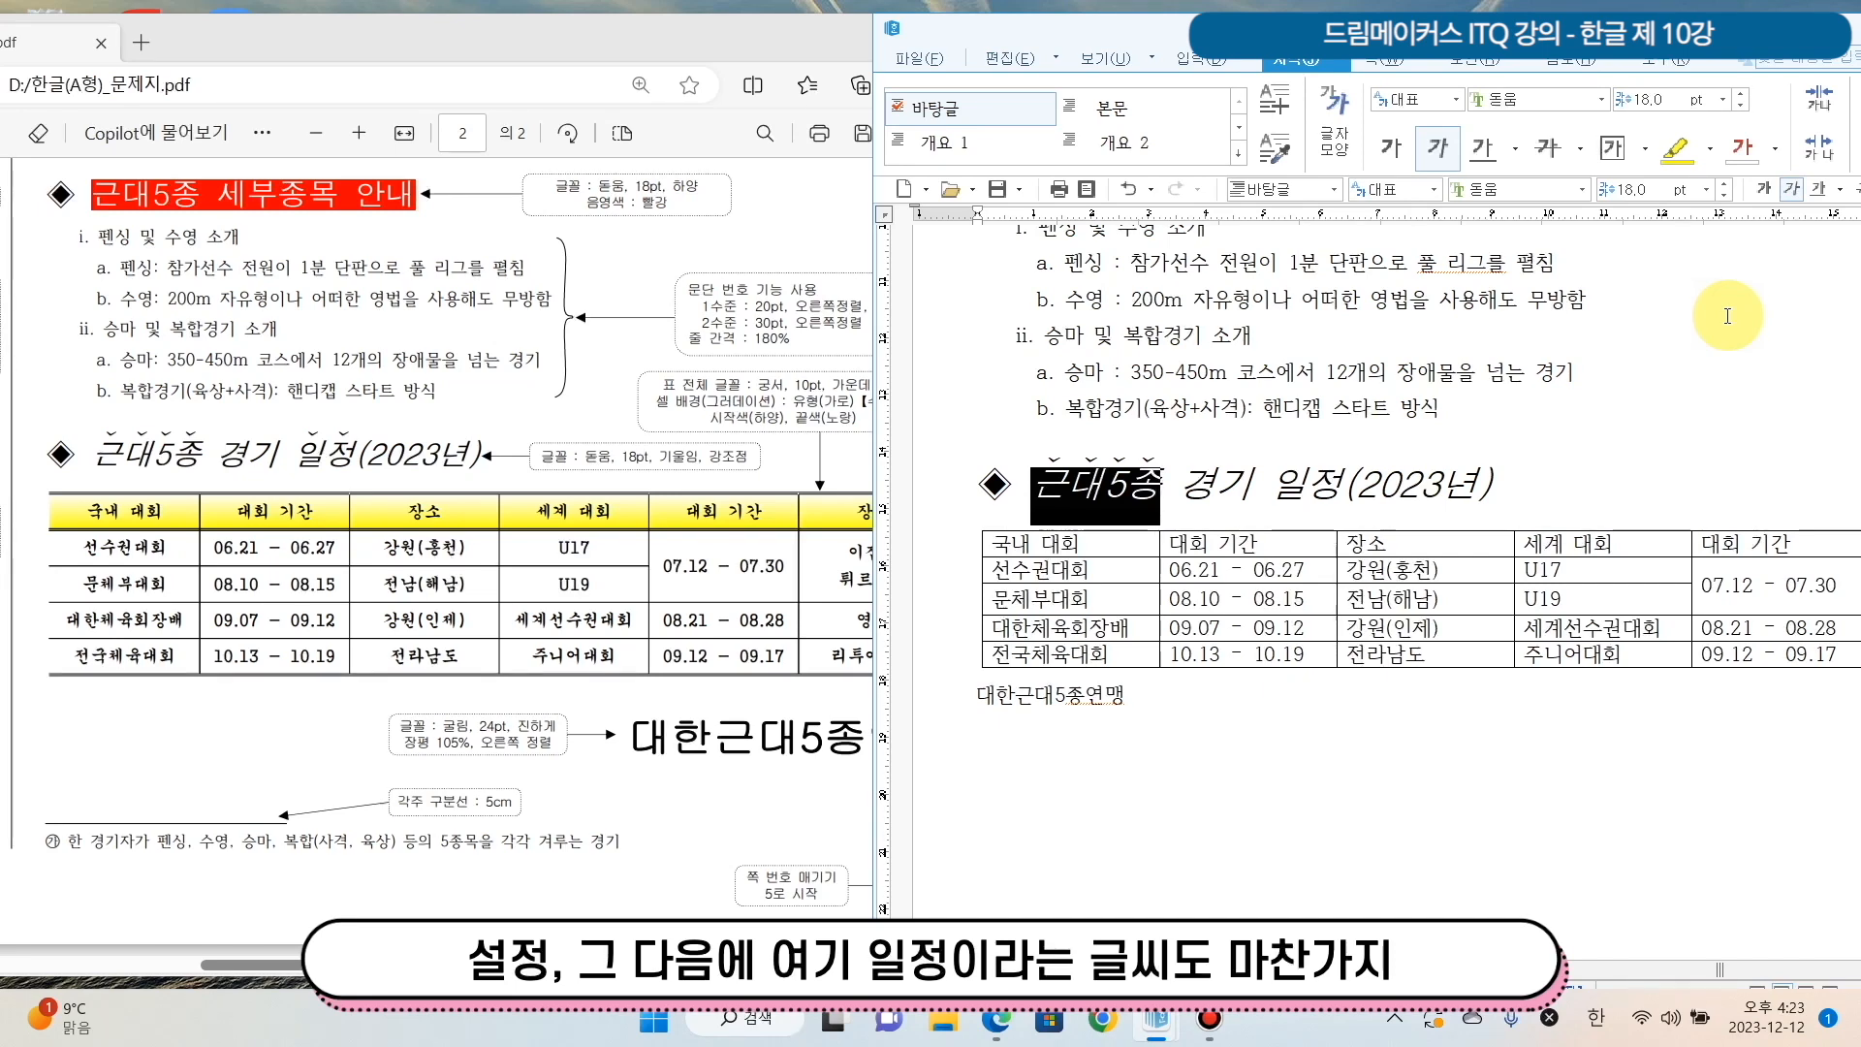
# Add the same third 강조점 mark above the word 일정 in the schedule heading.
pyautogui.moveTo(1271, 485); pyautogui.dragTo(1340, 487)
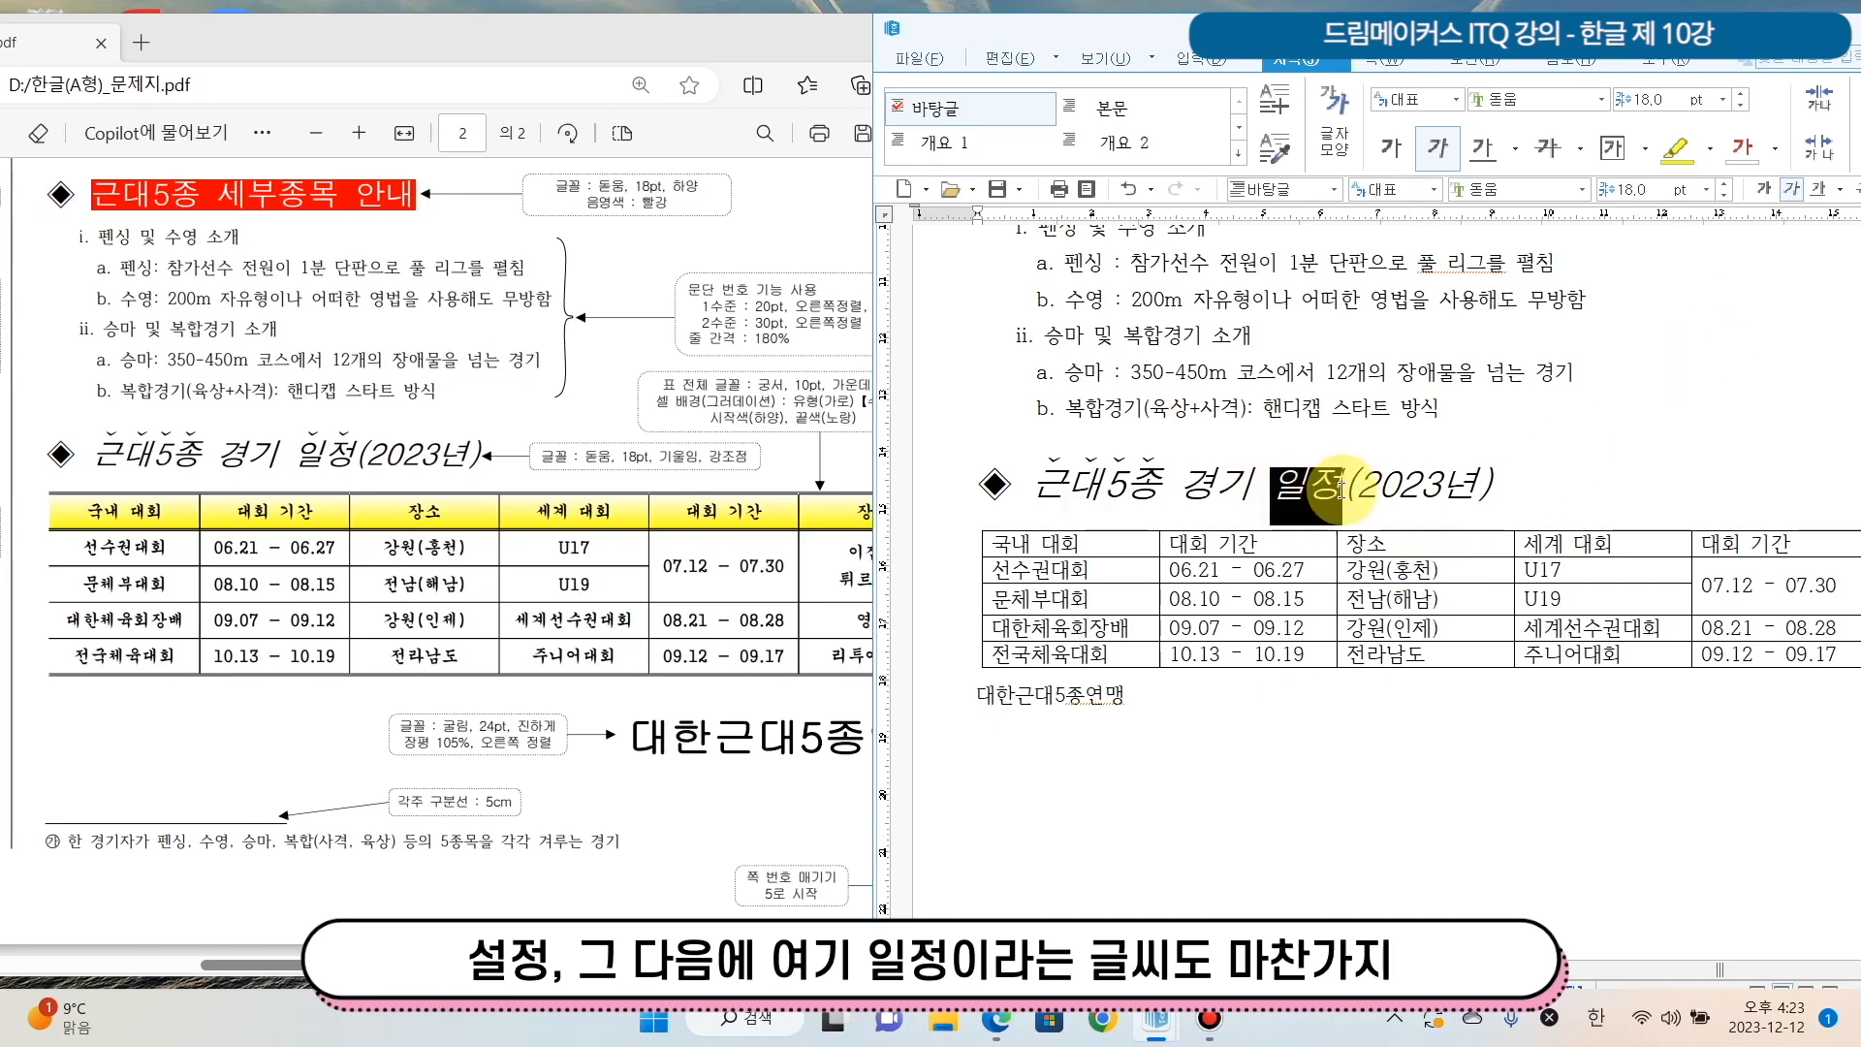
pyautogui.press('F9')
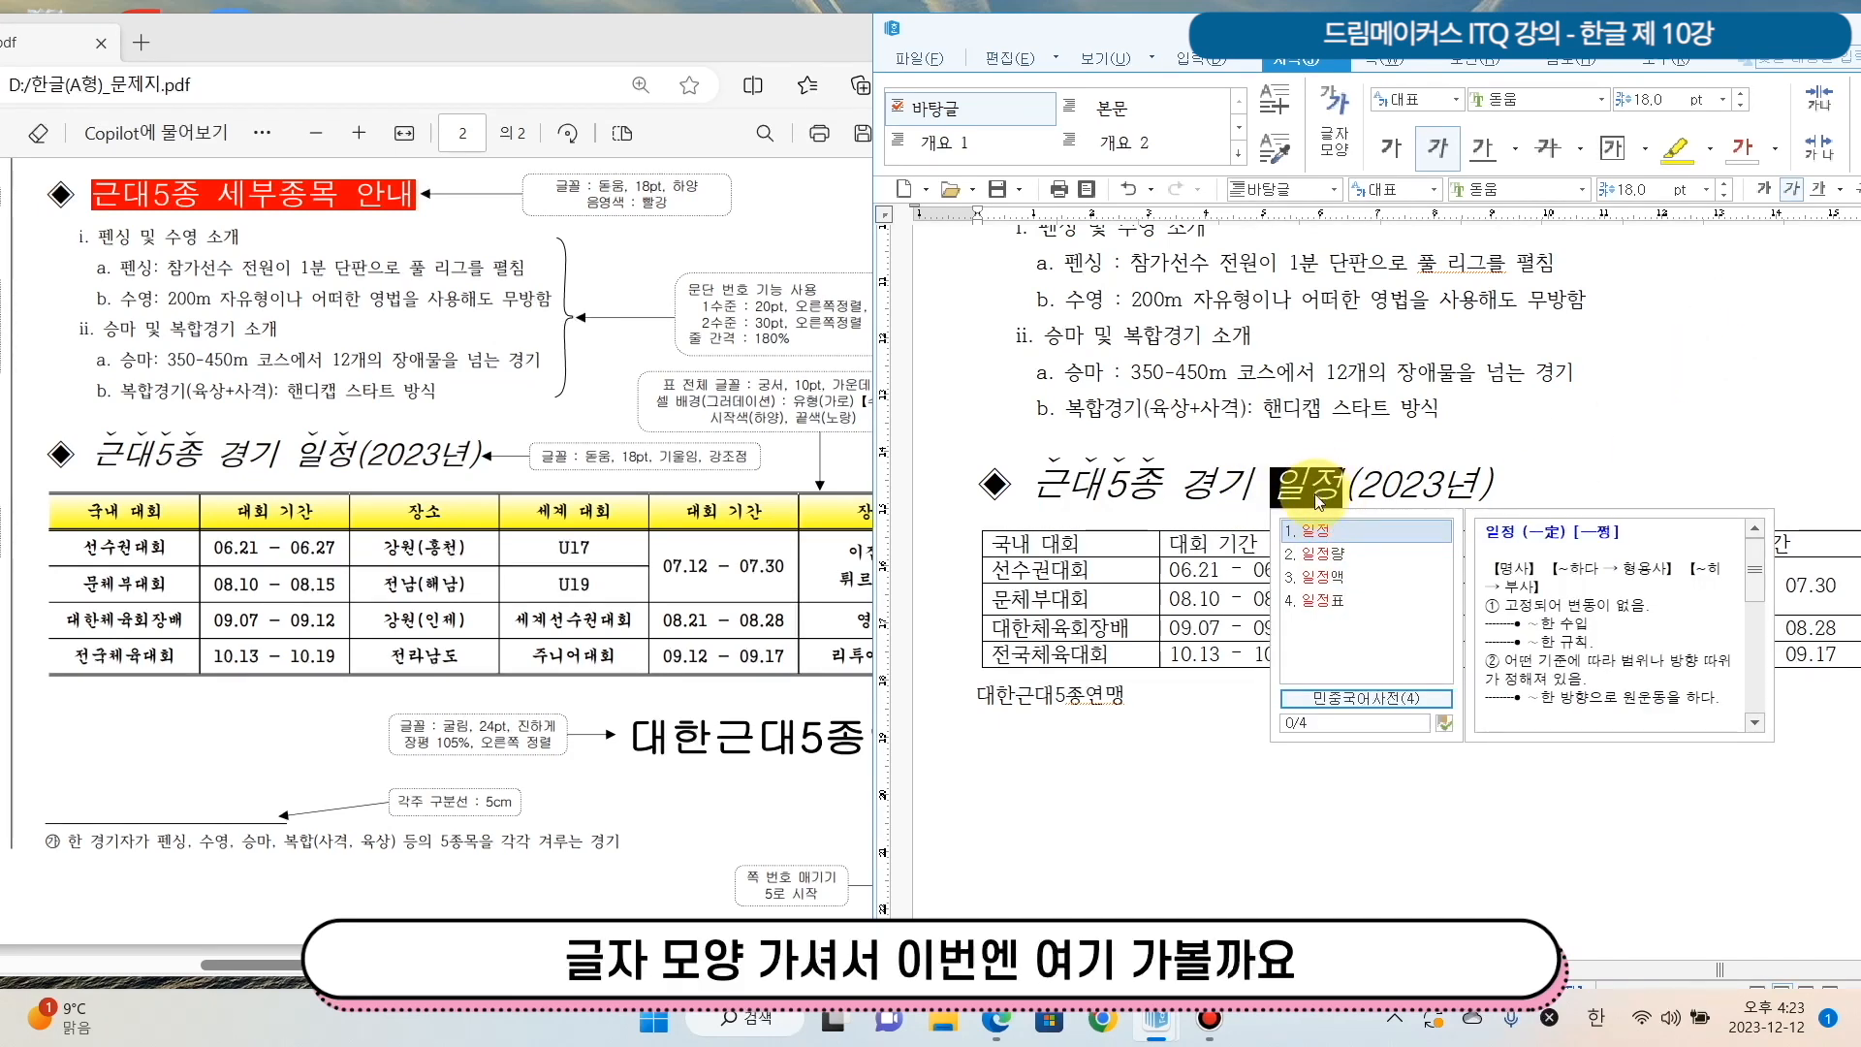
pyautogui.click(1334, 121)
pyautogui.moveTo(1386, 235); pyautogui.dragTo(1405, 506)
pyautogui.click(1613, 818)
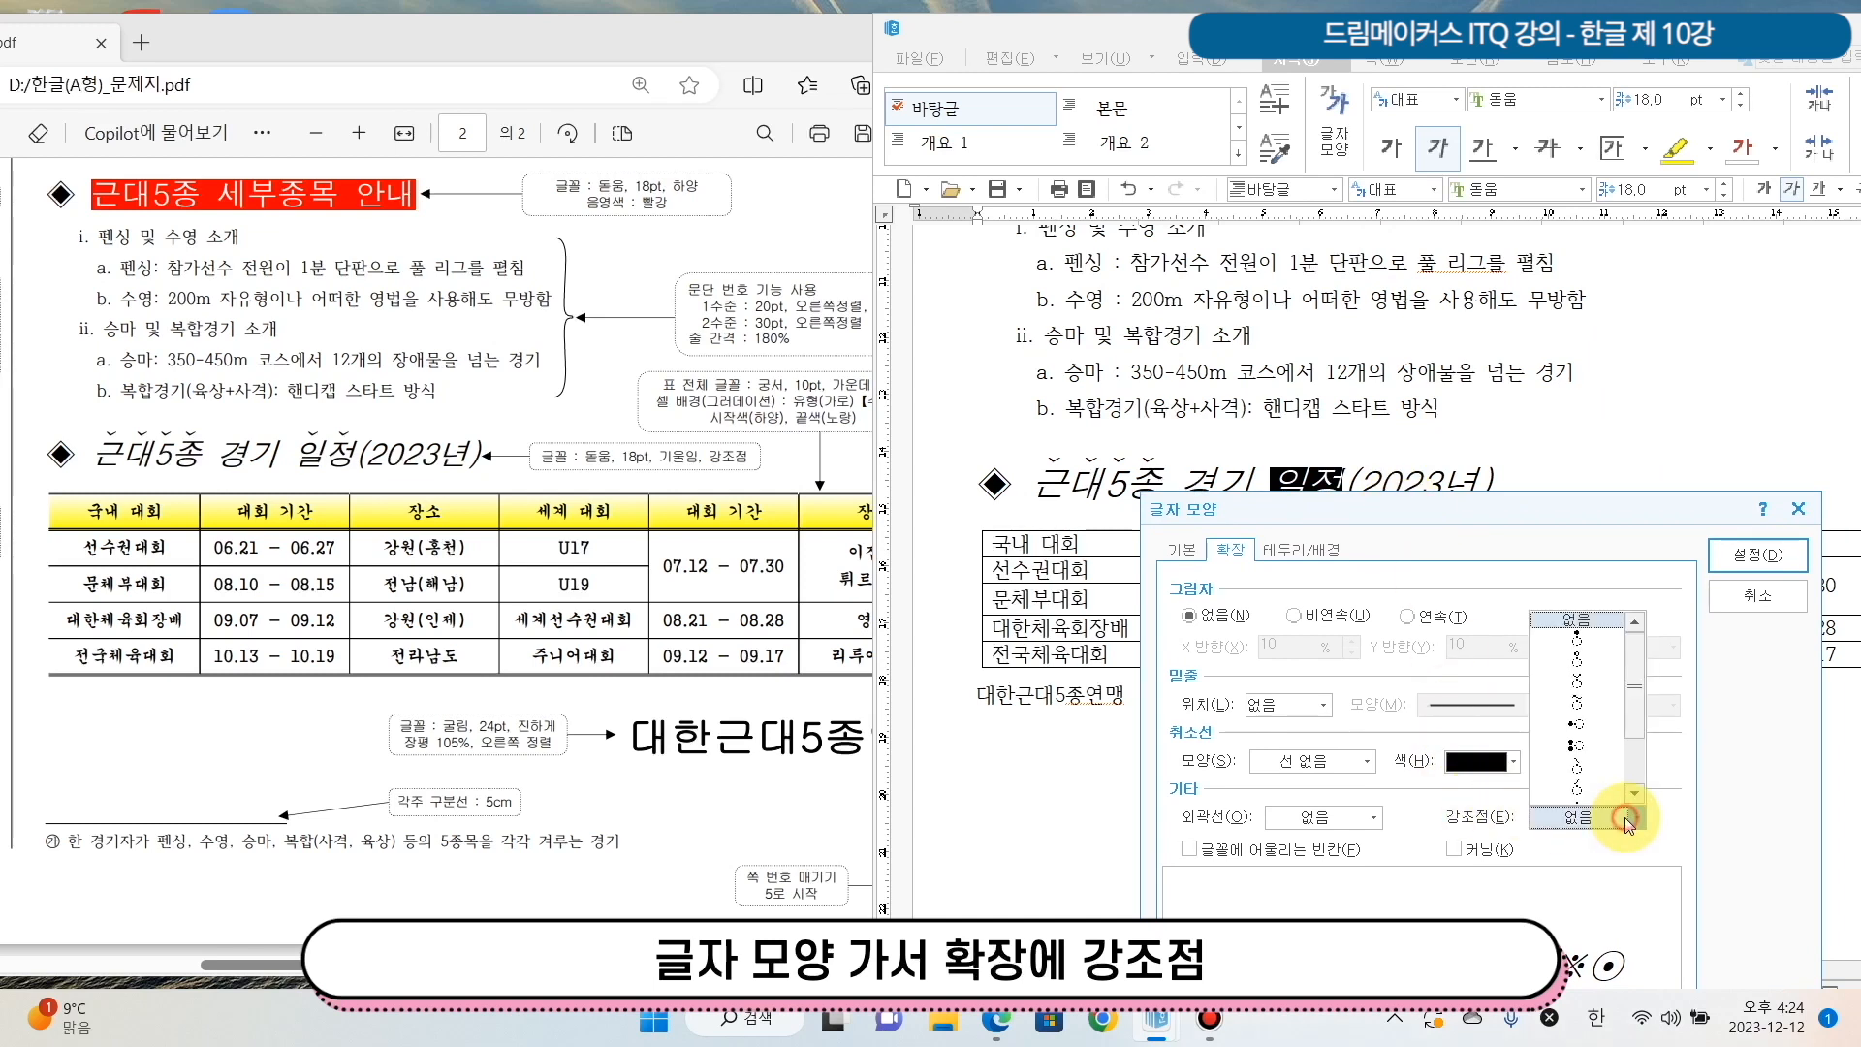
pyautogui.click(1590, 682)
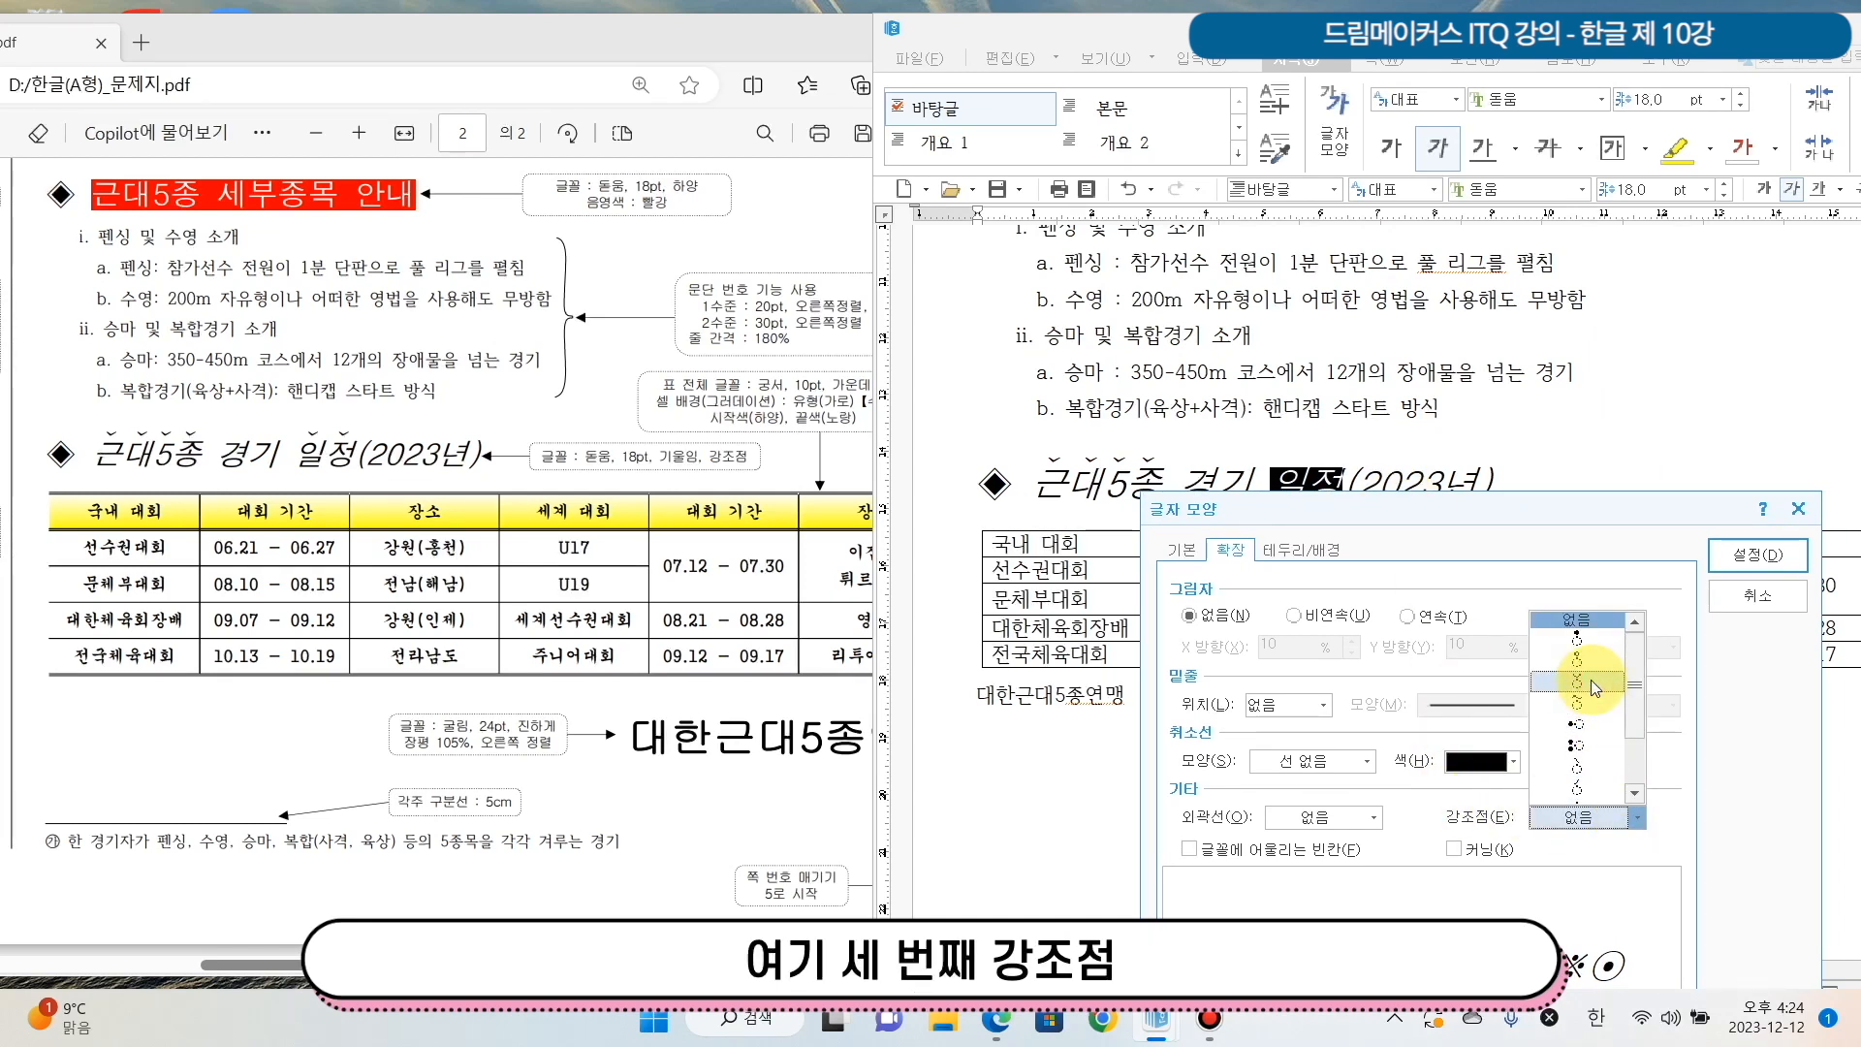
pyautogui.click(1590, 685)
pyautogui.click(1737, 551)
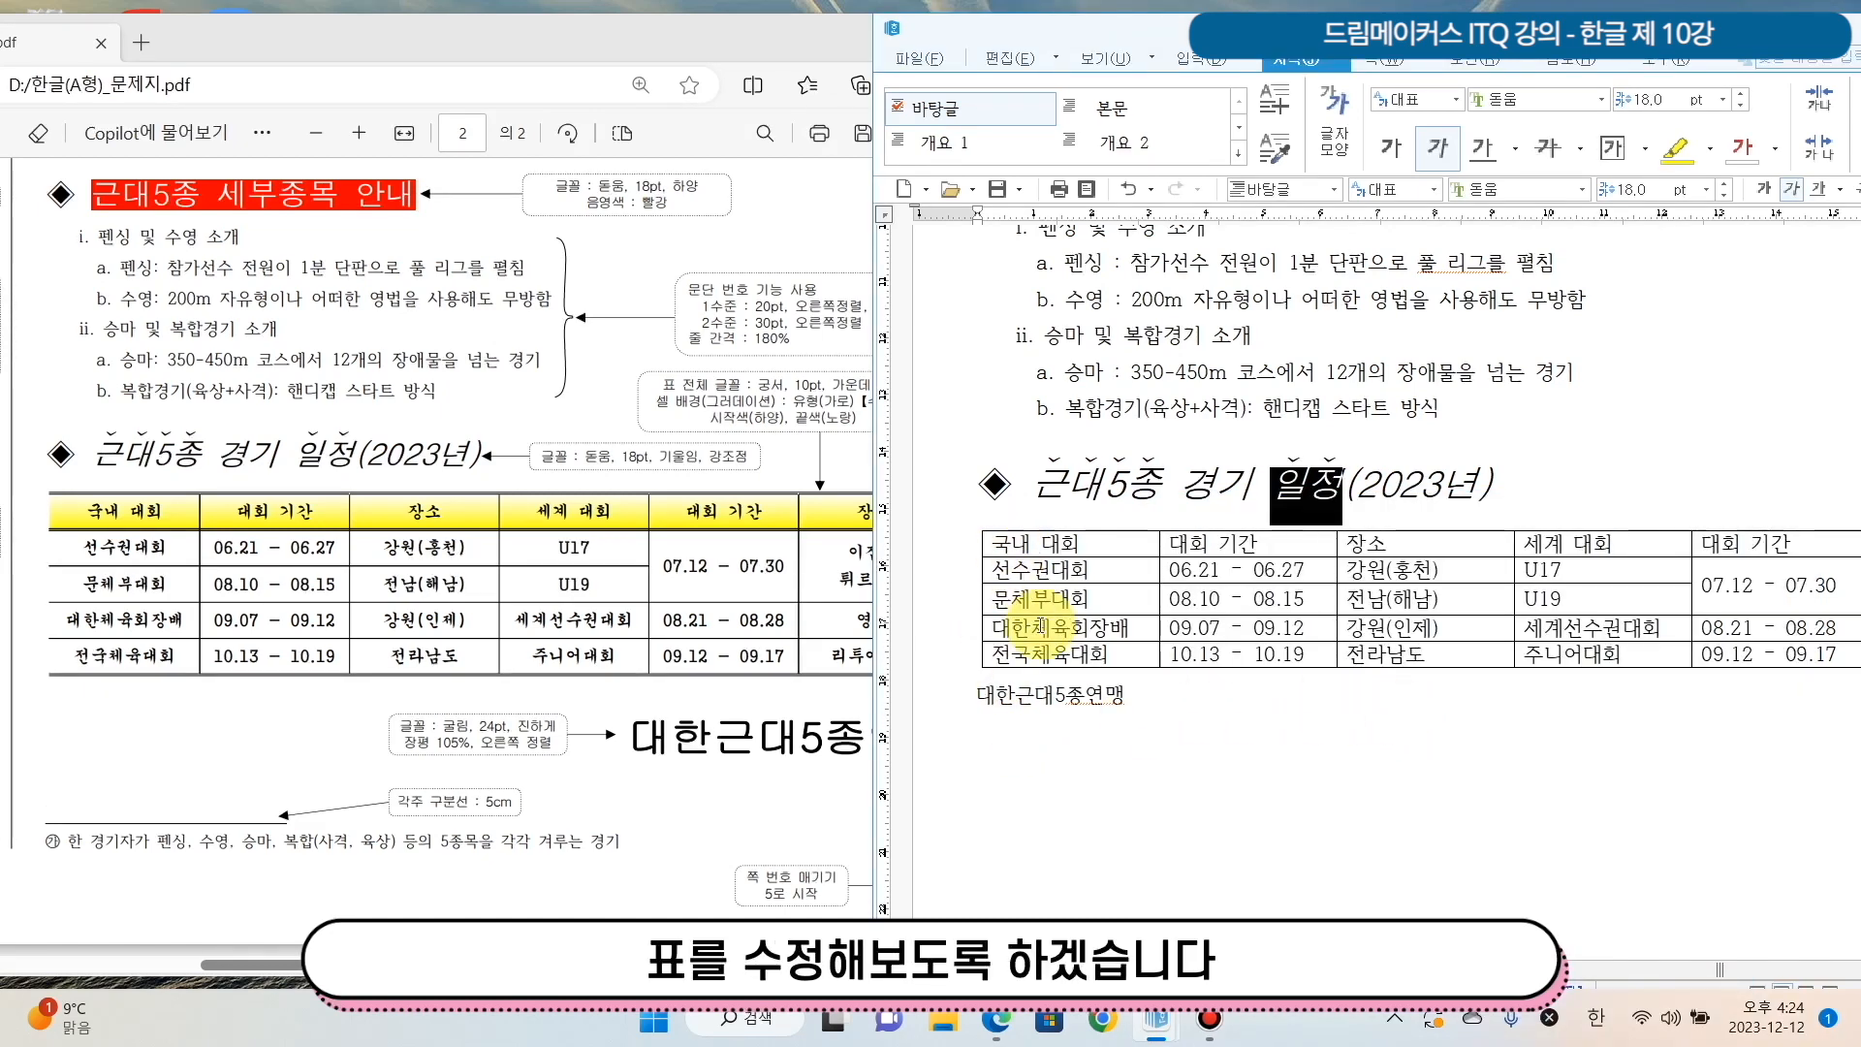
# Check the schedule table's outer borders in the PDF and widen the Hangul window to show the whole table.
pyautogui.click(981, 534)
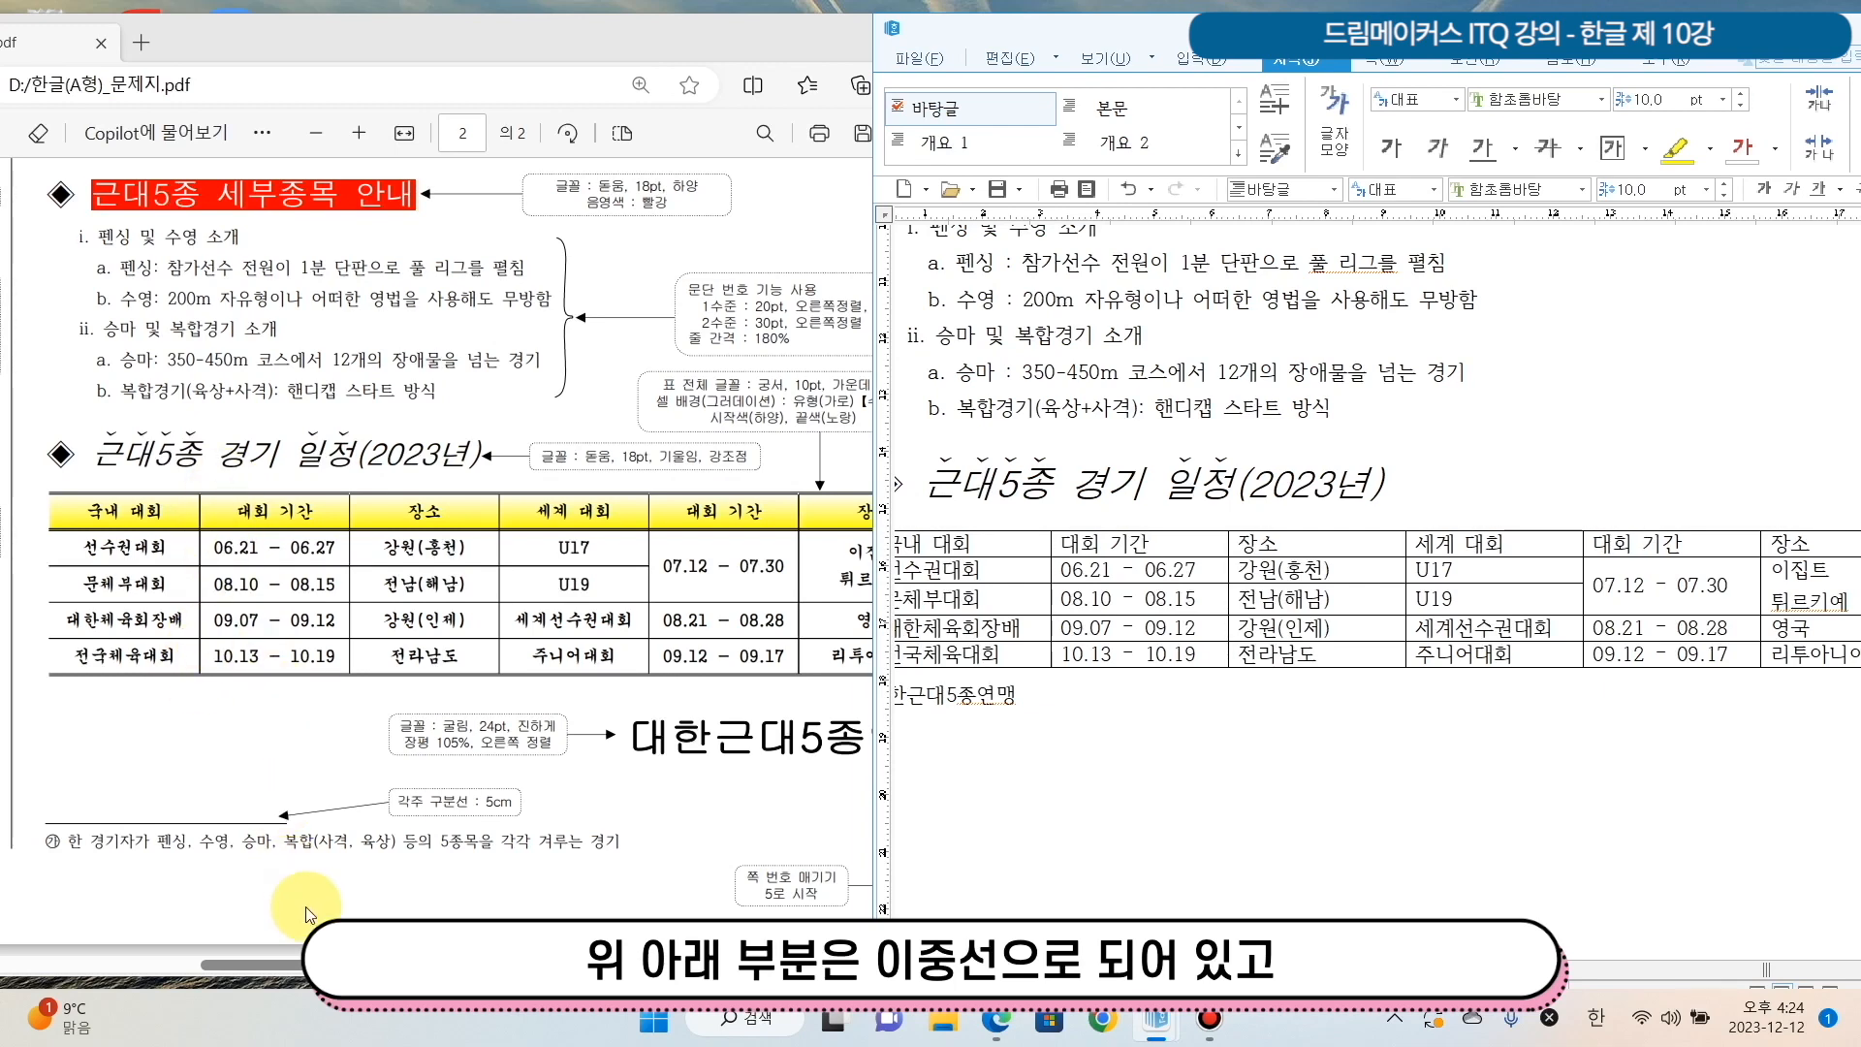
pyautogui.click(345, 964)
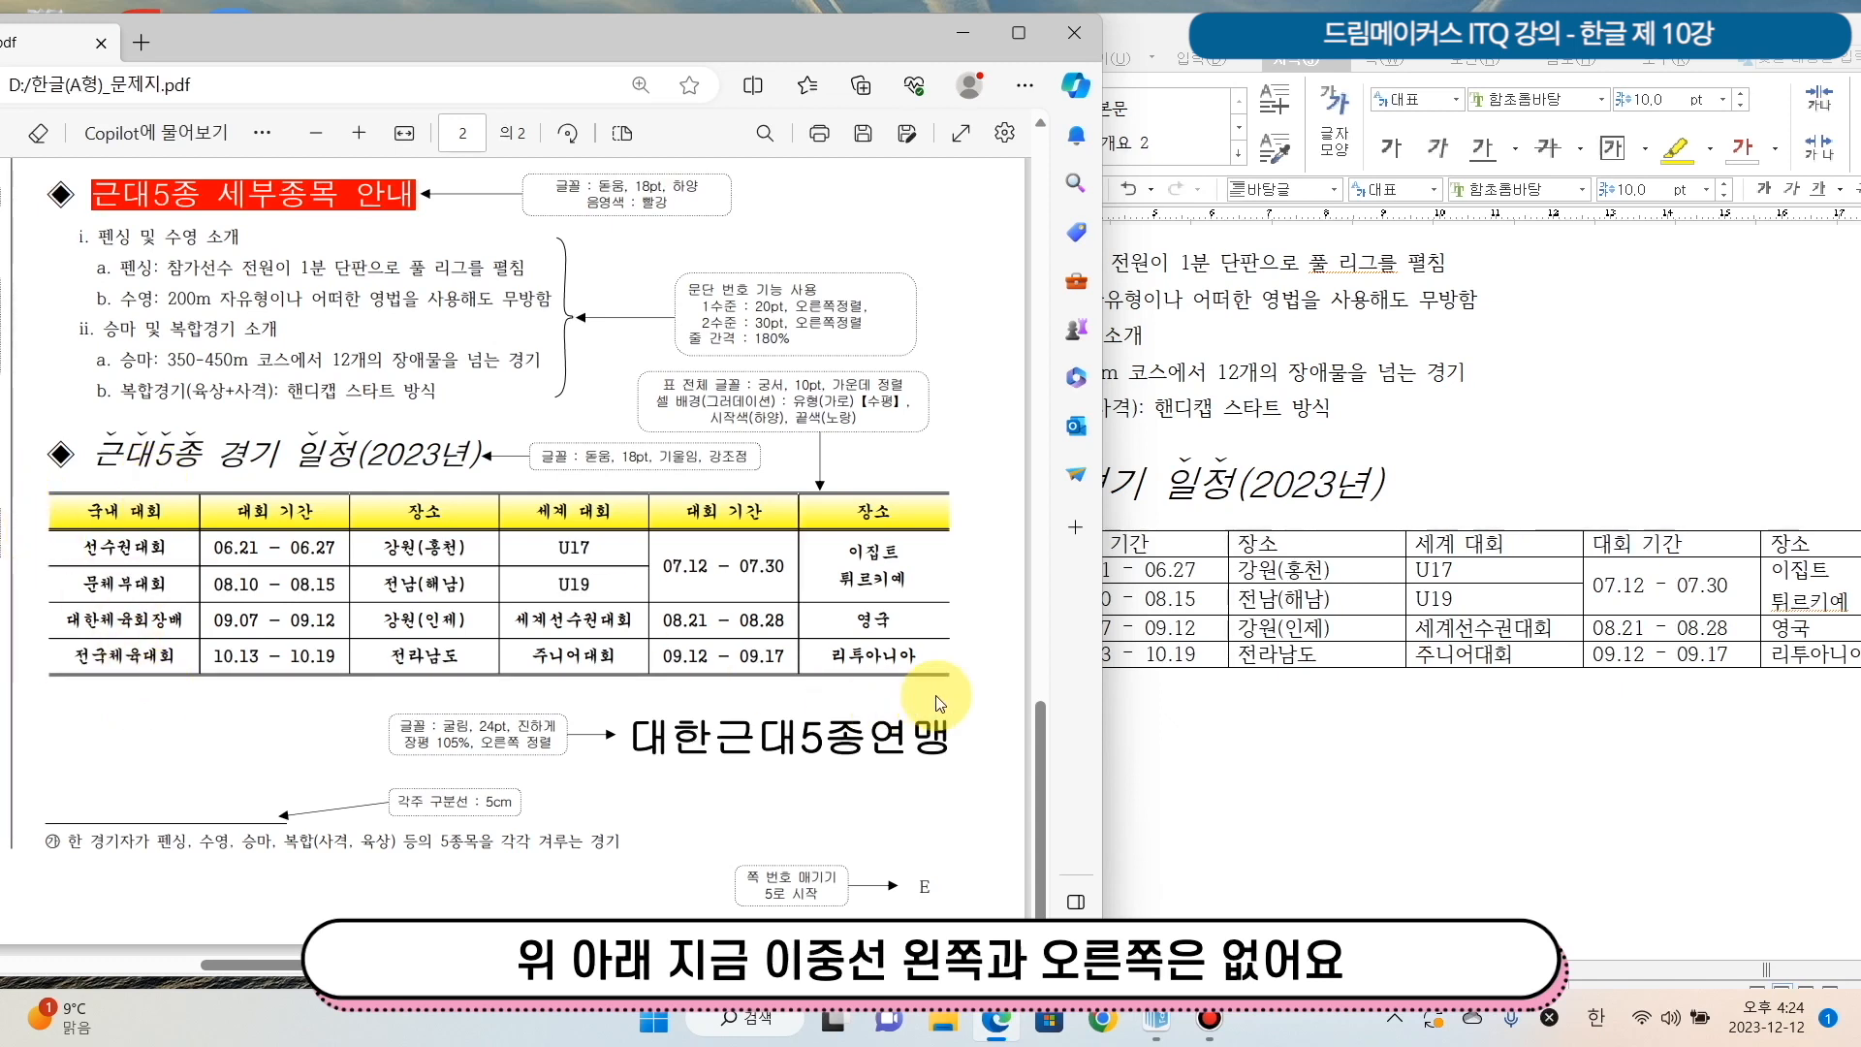
pyautogui.click(1301, 27)
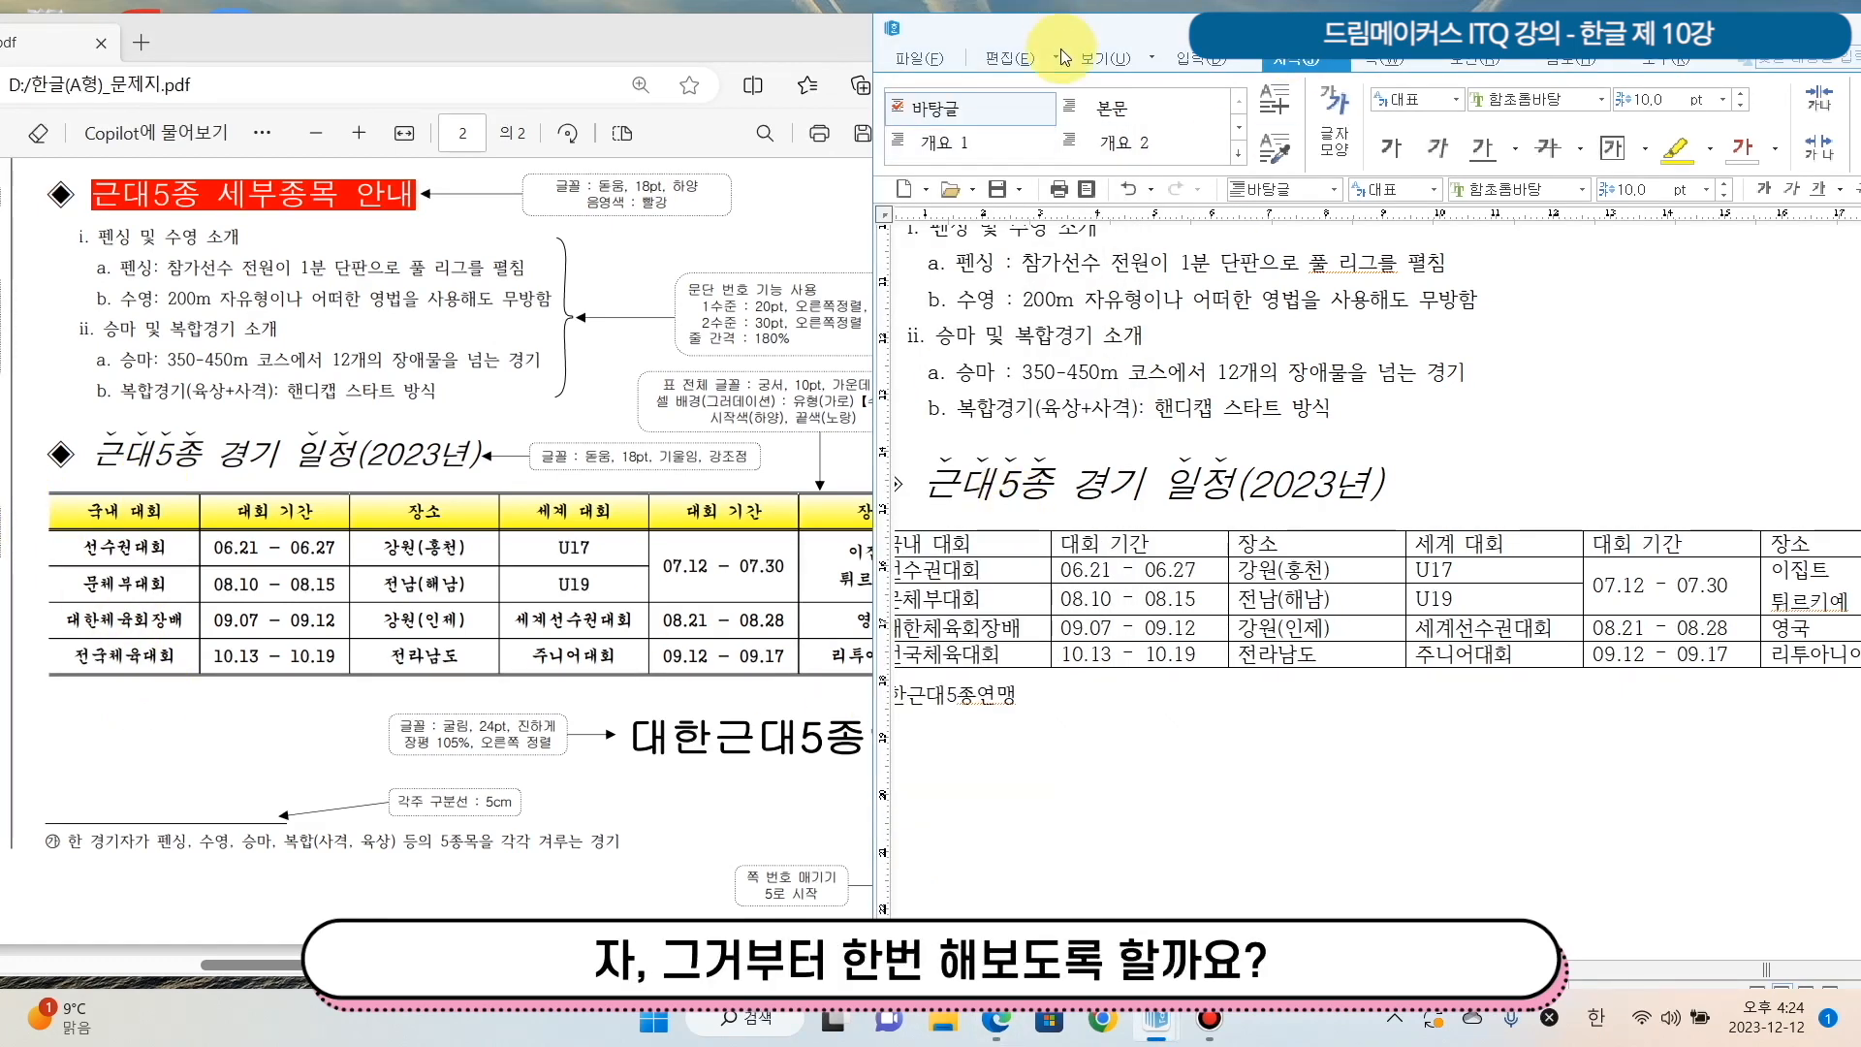
pyautogui.moveTo(875, 548); pyautogui.dragTo(423, 548)
# Set the top and bottom borders of the whole schedule table to 이중 실선, applied as 각 셀마다 적용.
pyautogui.moveTo(759, 543); pyautogui.dragTo(1683, 647)
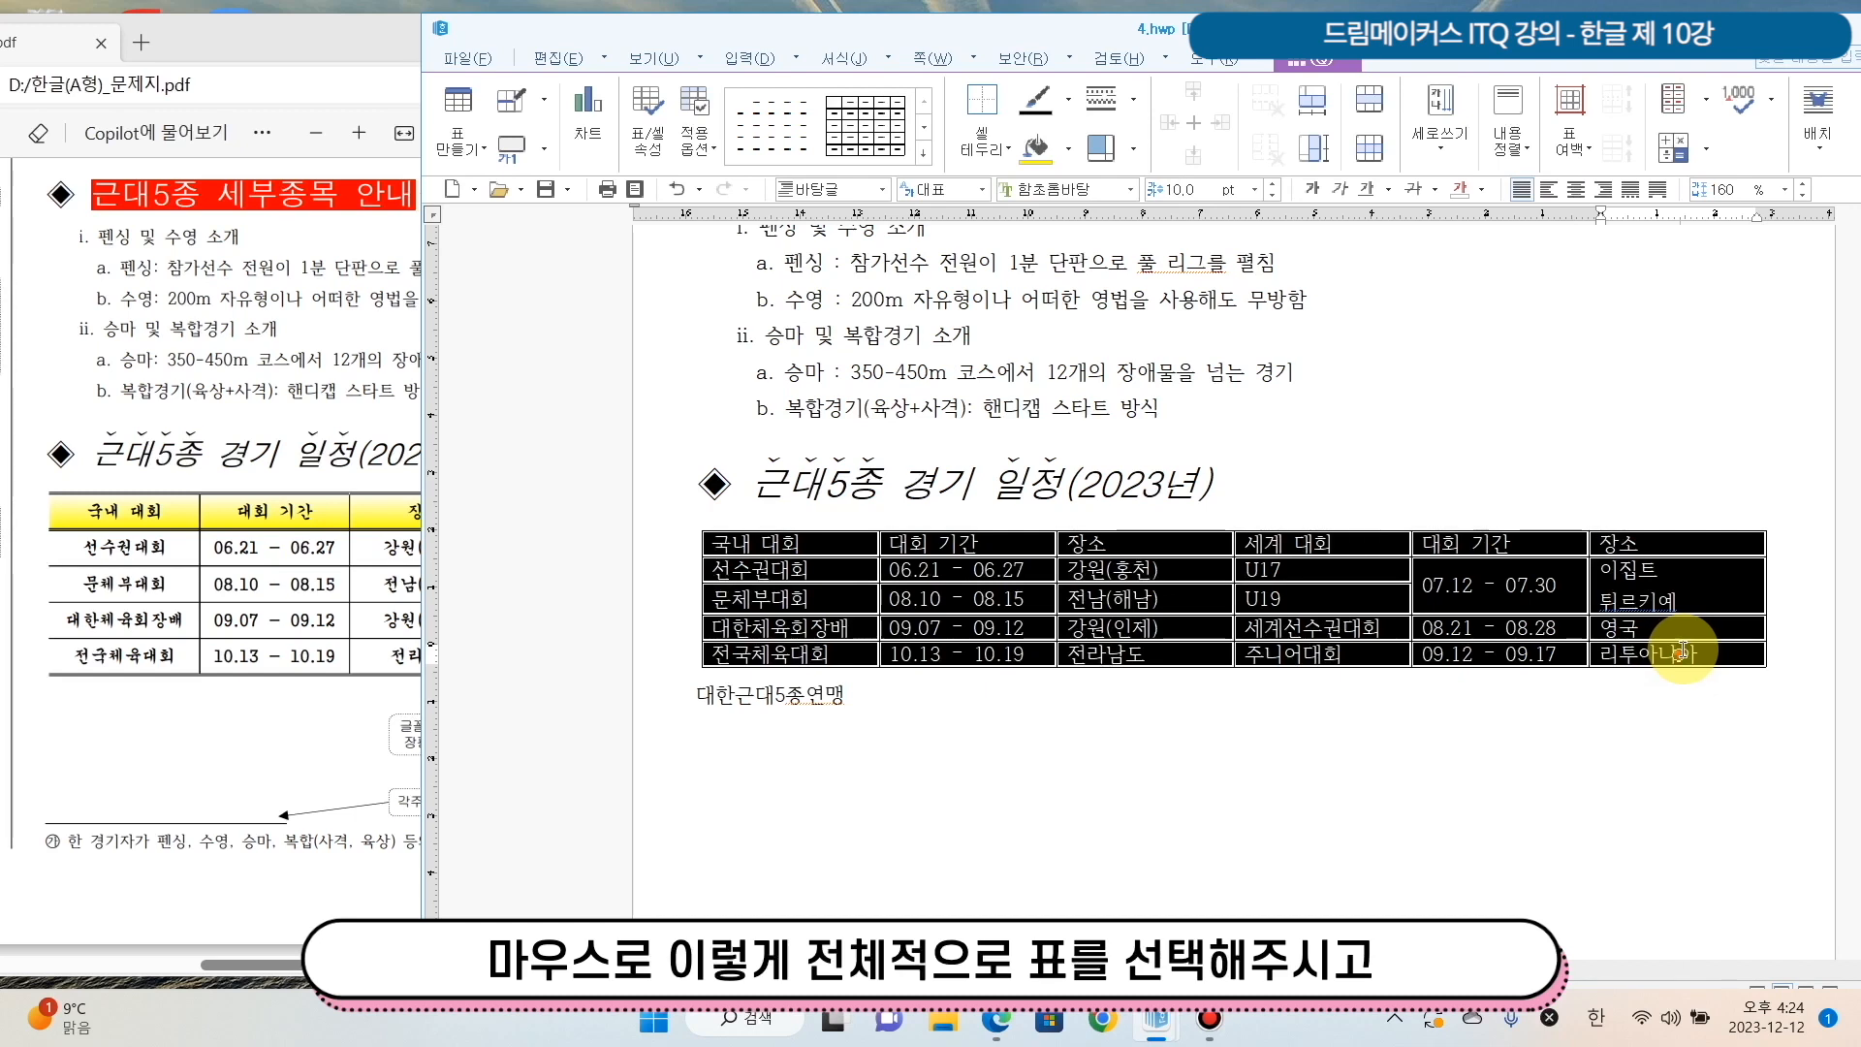
pyautogui.rightClick(997, 544)
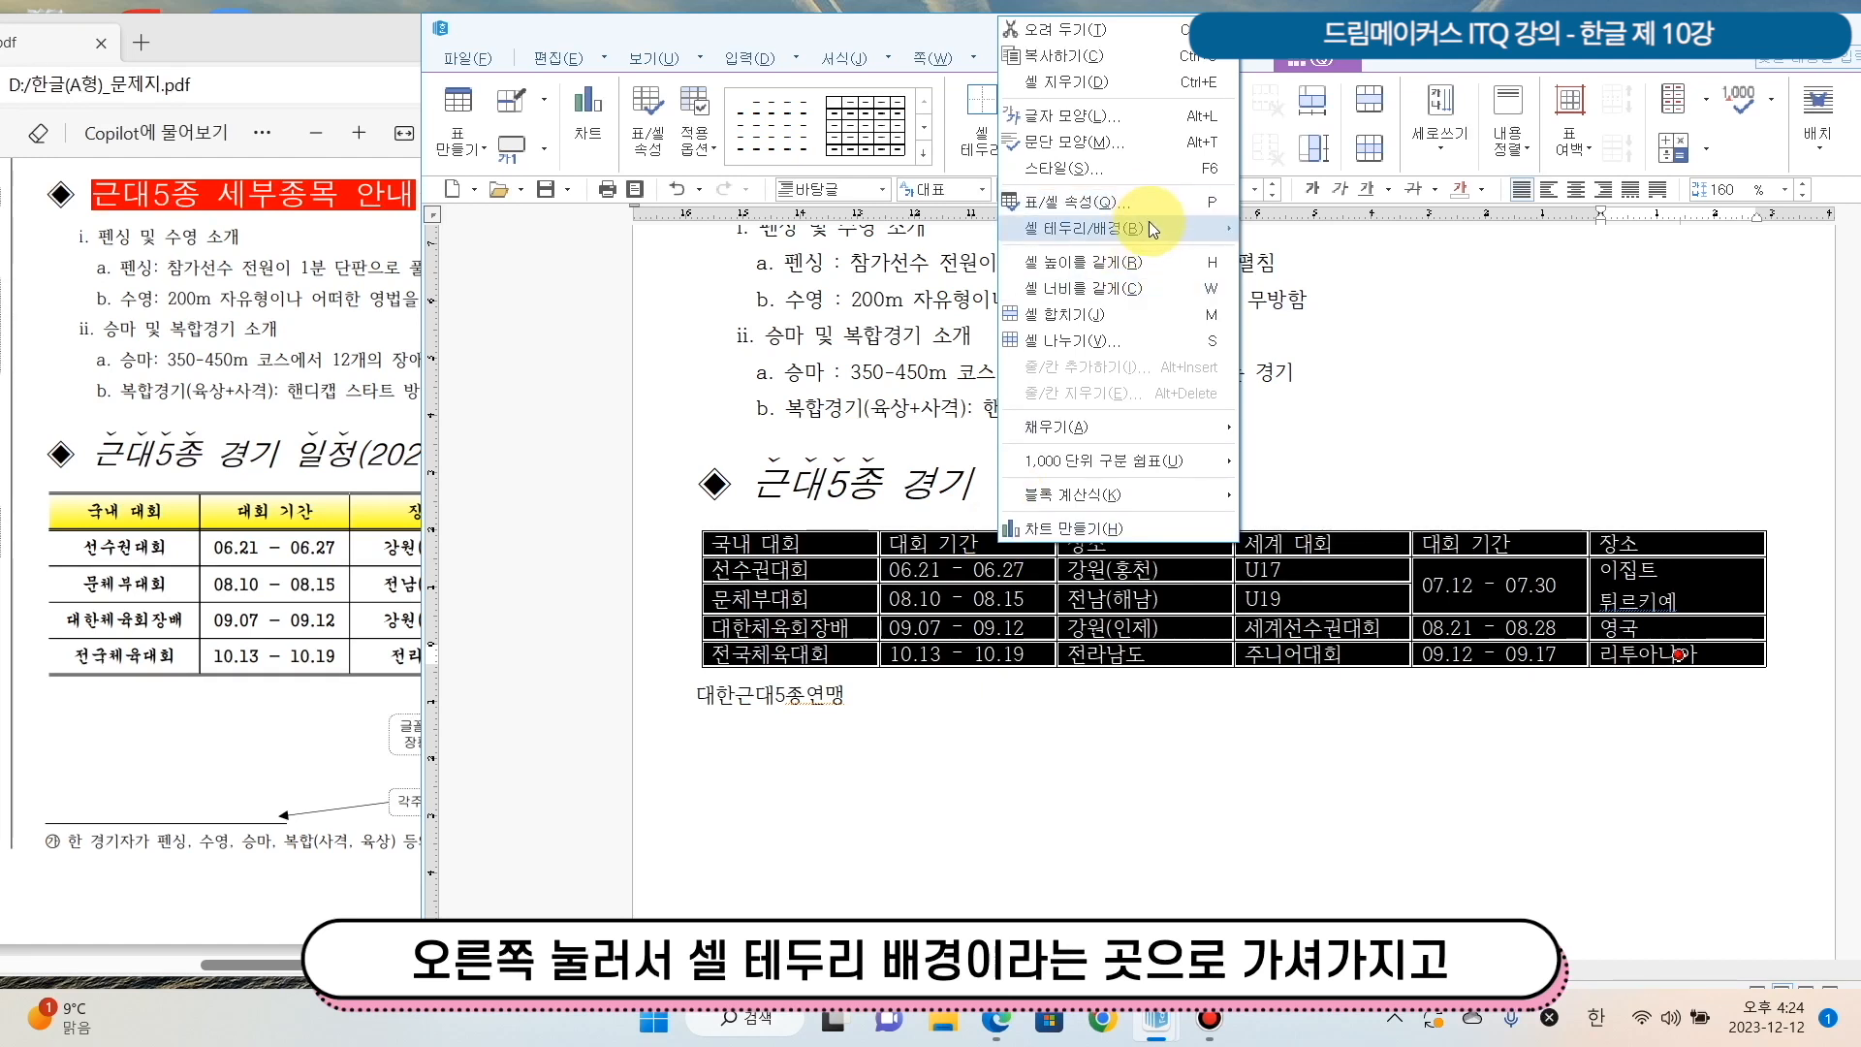
pyautogui.moveTo(1150, 226)
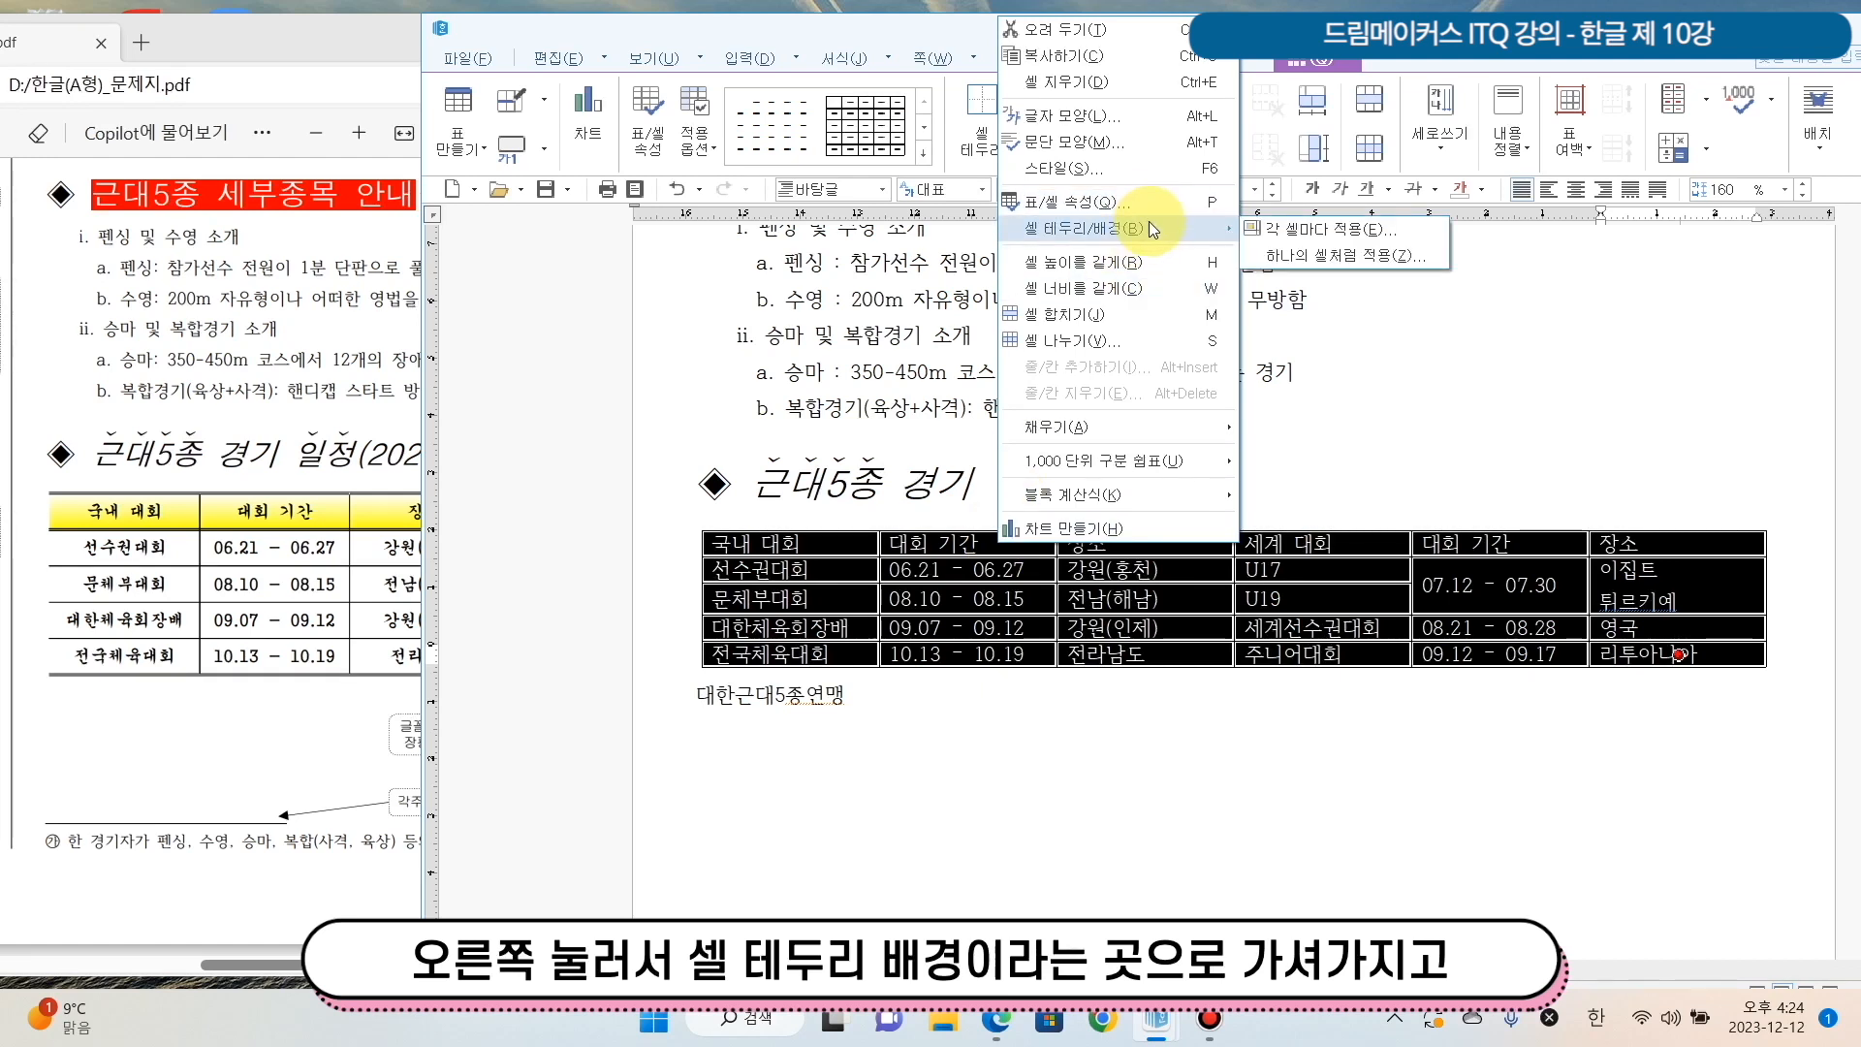
pyautogui.click(1400, 234)
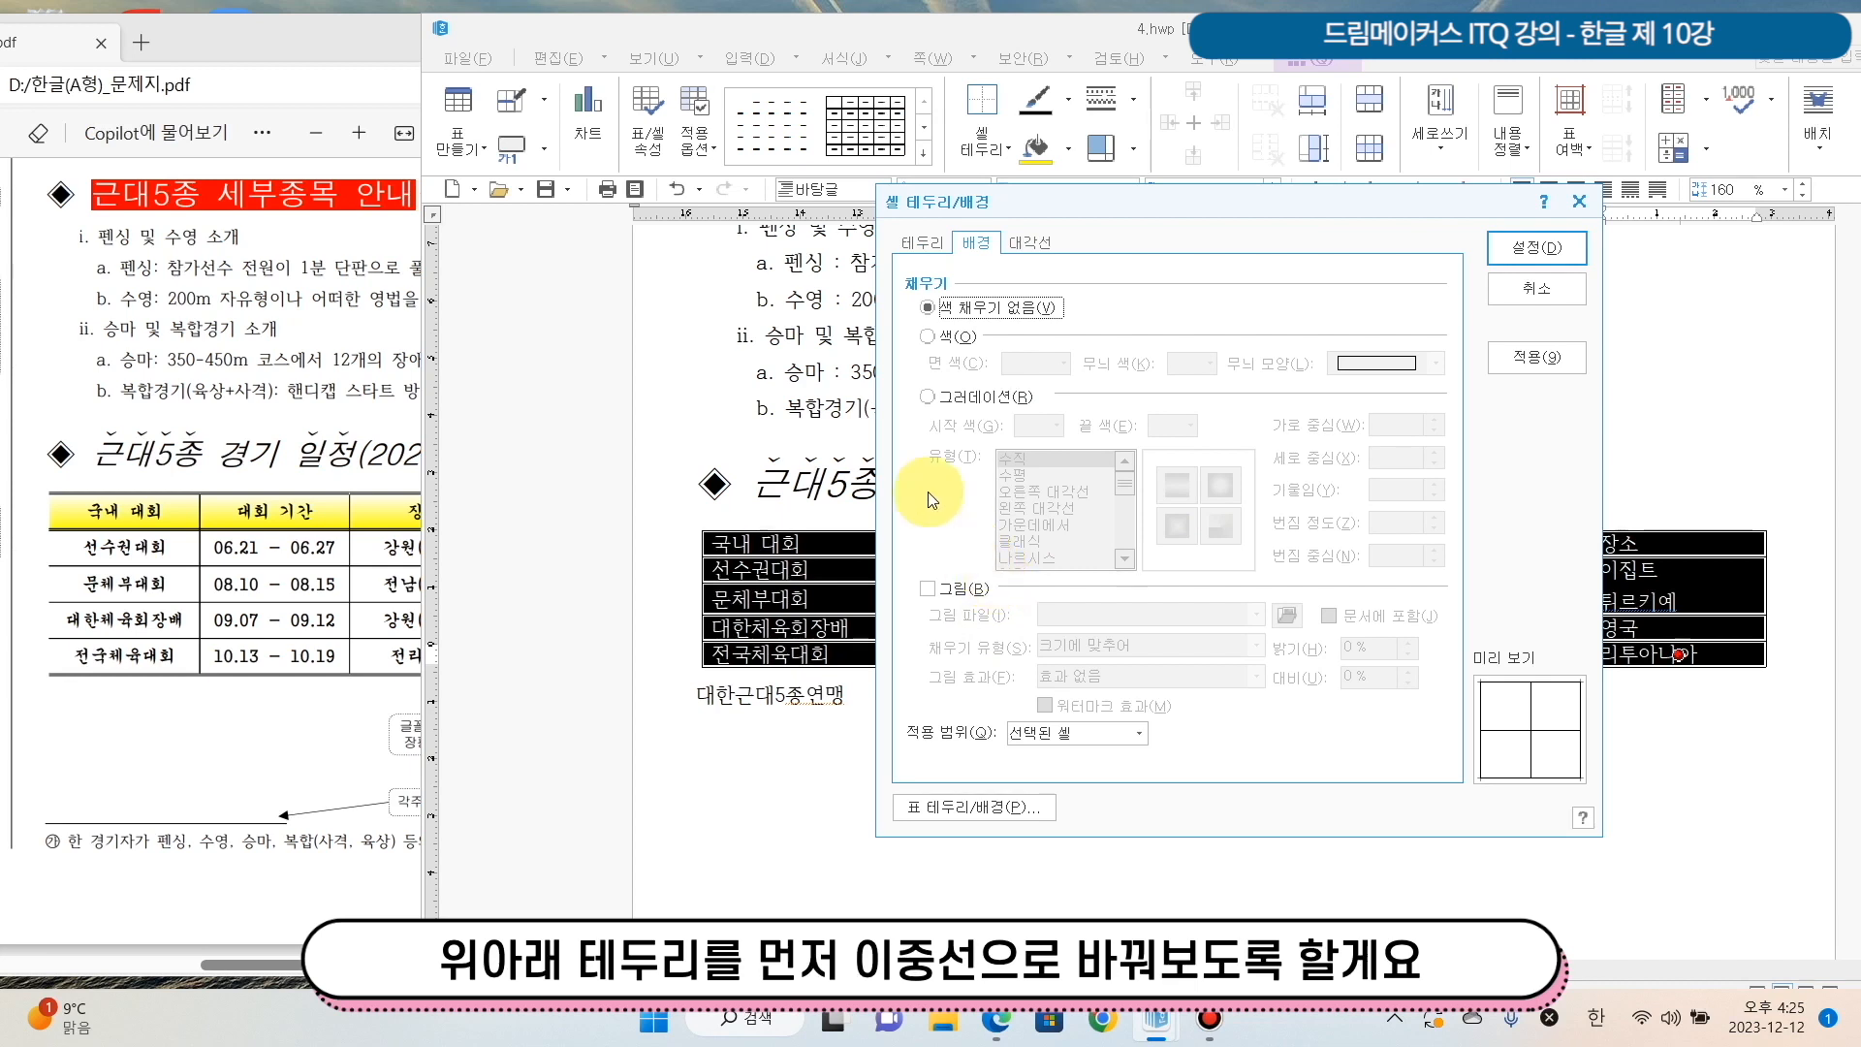
pyautogui.click(920, 244)
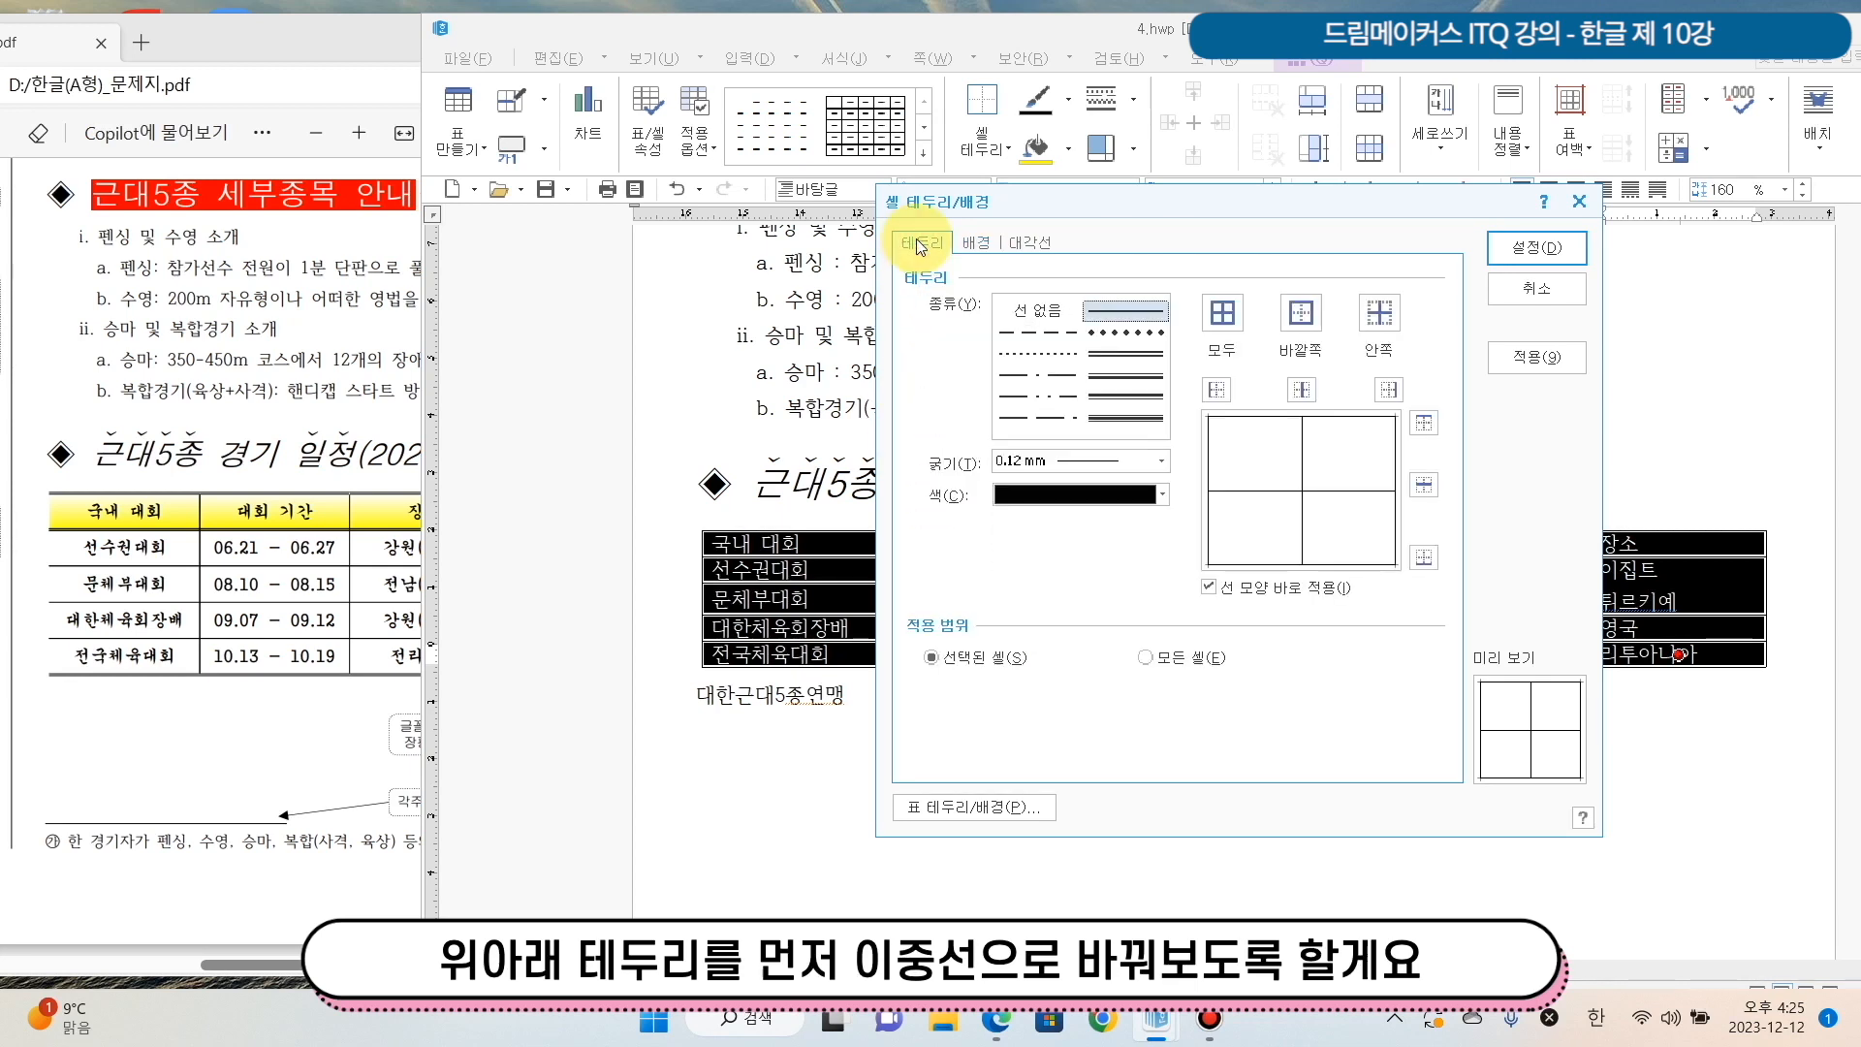
pyautogui.click(1114, 355)
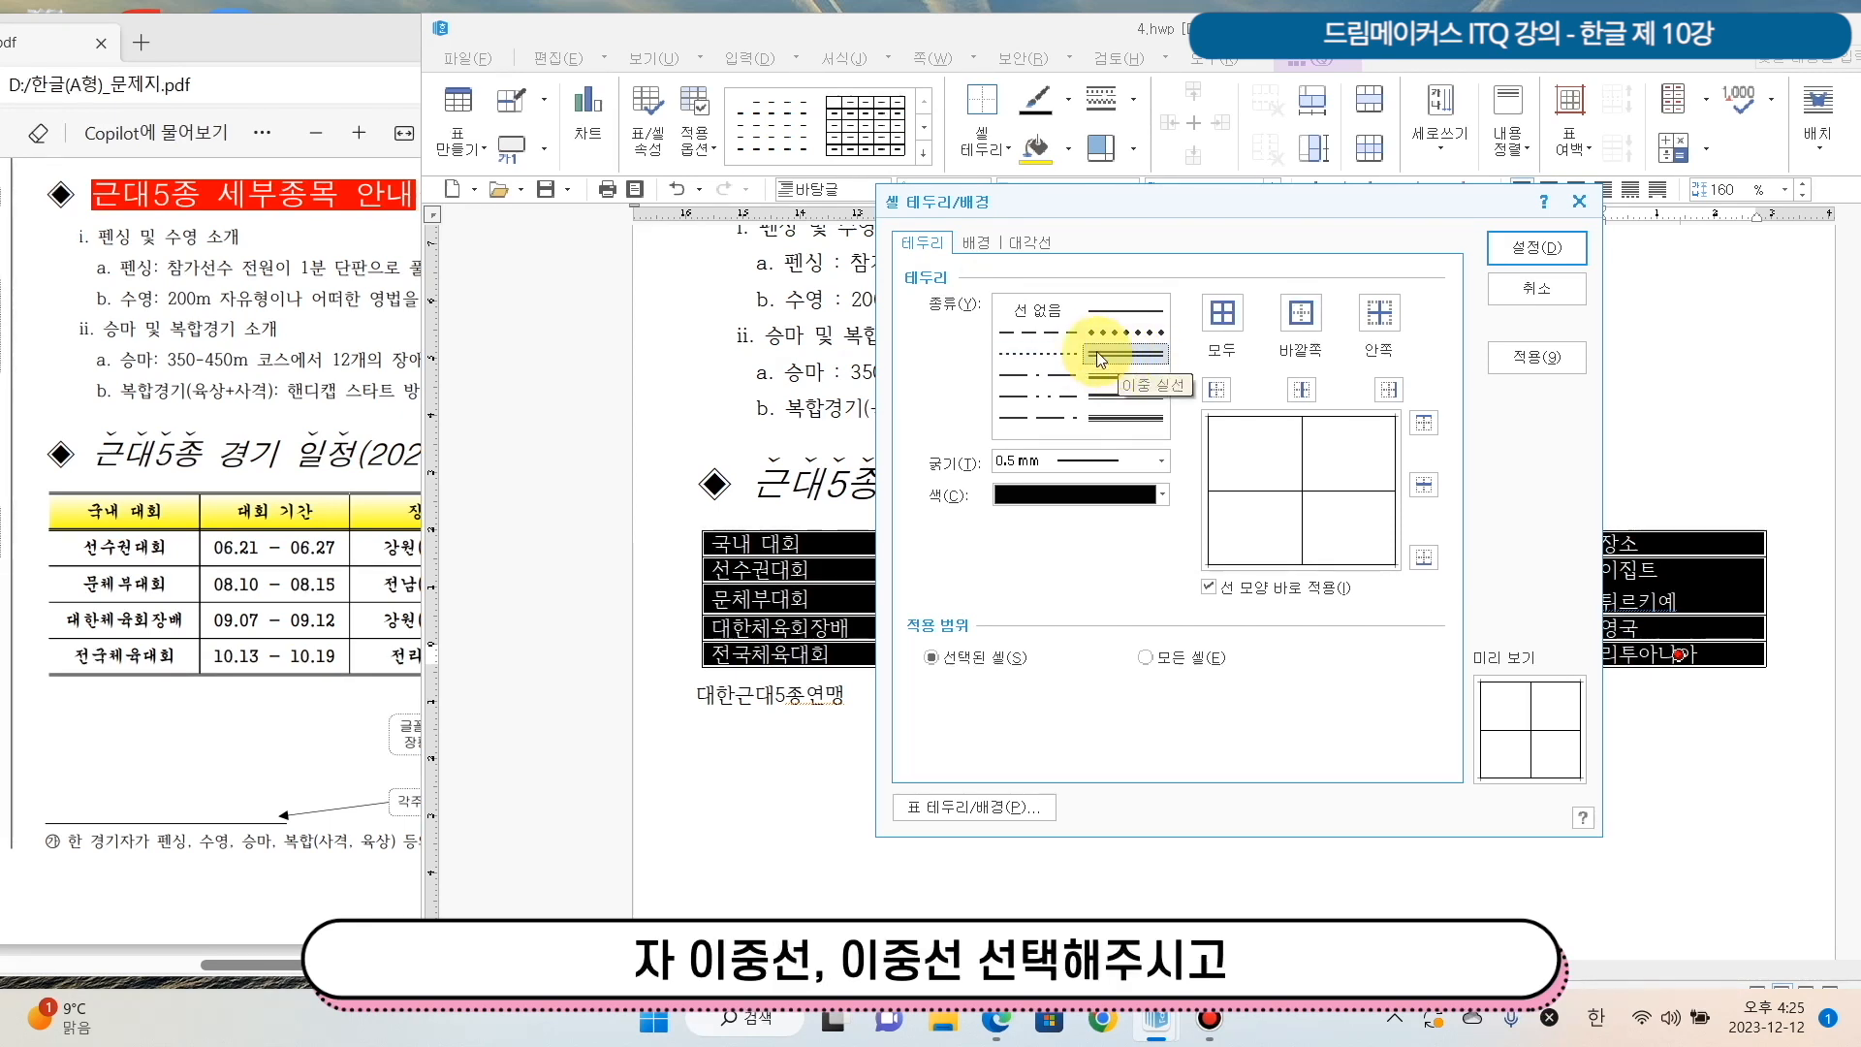
pyautogui.click(1423, 423)
pyautogui.click(1439, 556)
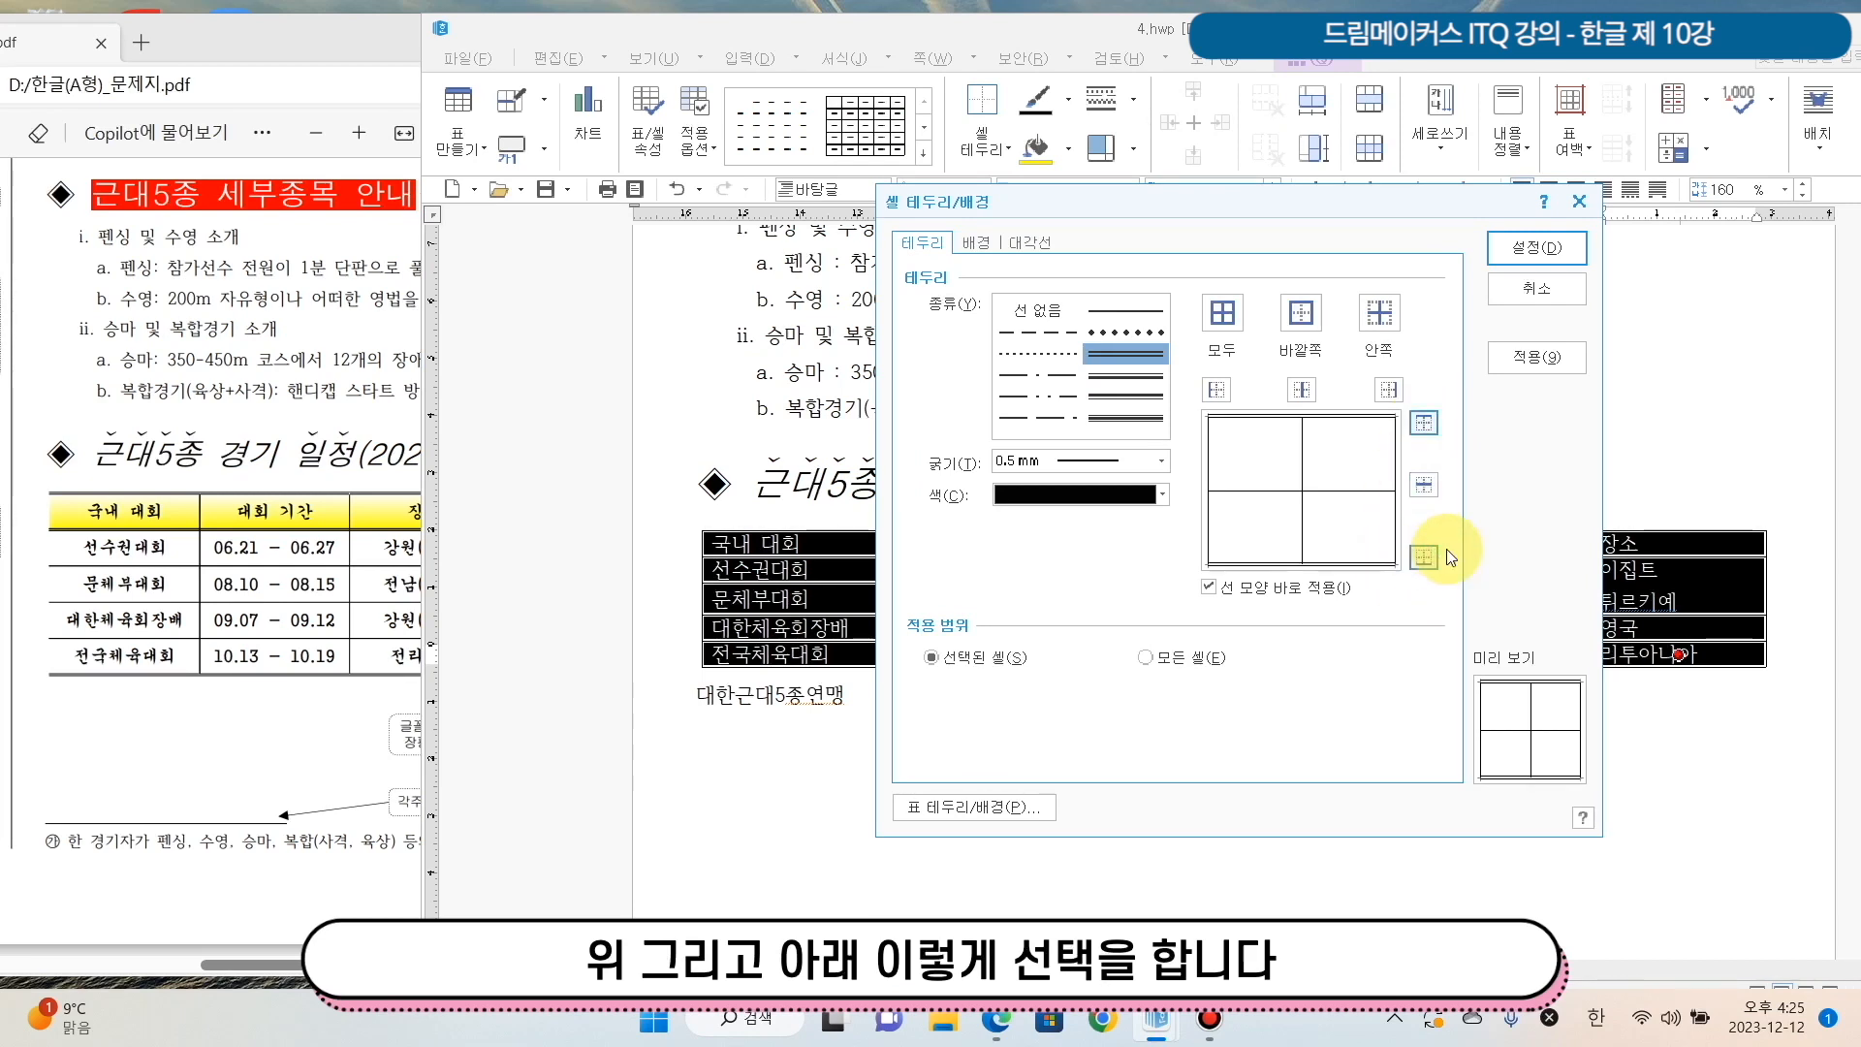
pyautogui.click(1539, 258)
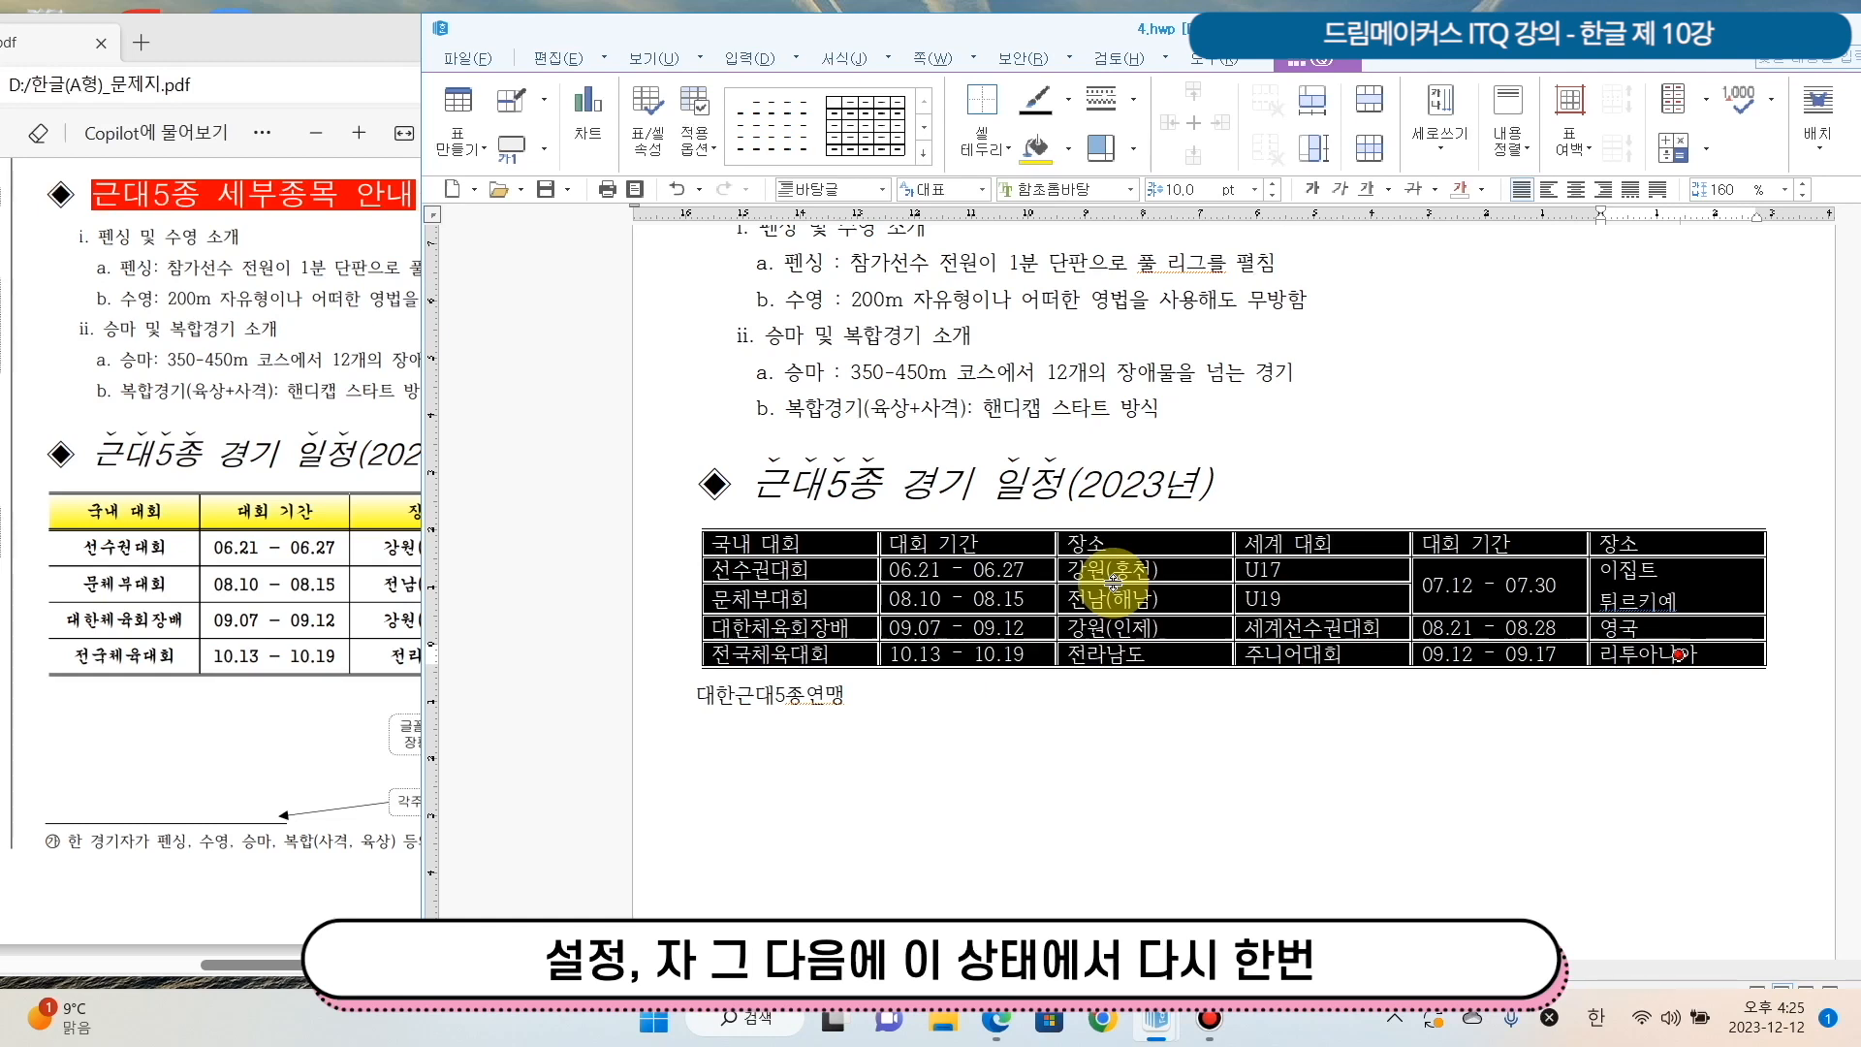
# Remove the left and right outer borders of the schedule table by setting them to 선 없음.
pyautogui.rightClick(1559, 574)
pyautogui.moveTo(1654, 258)
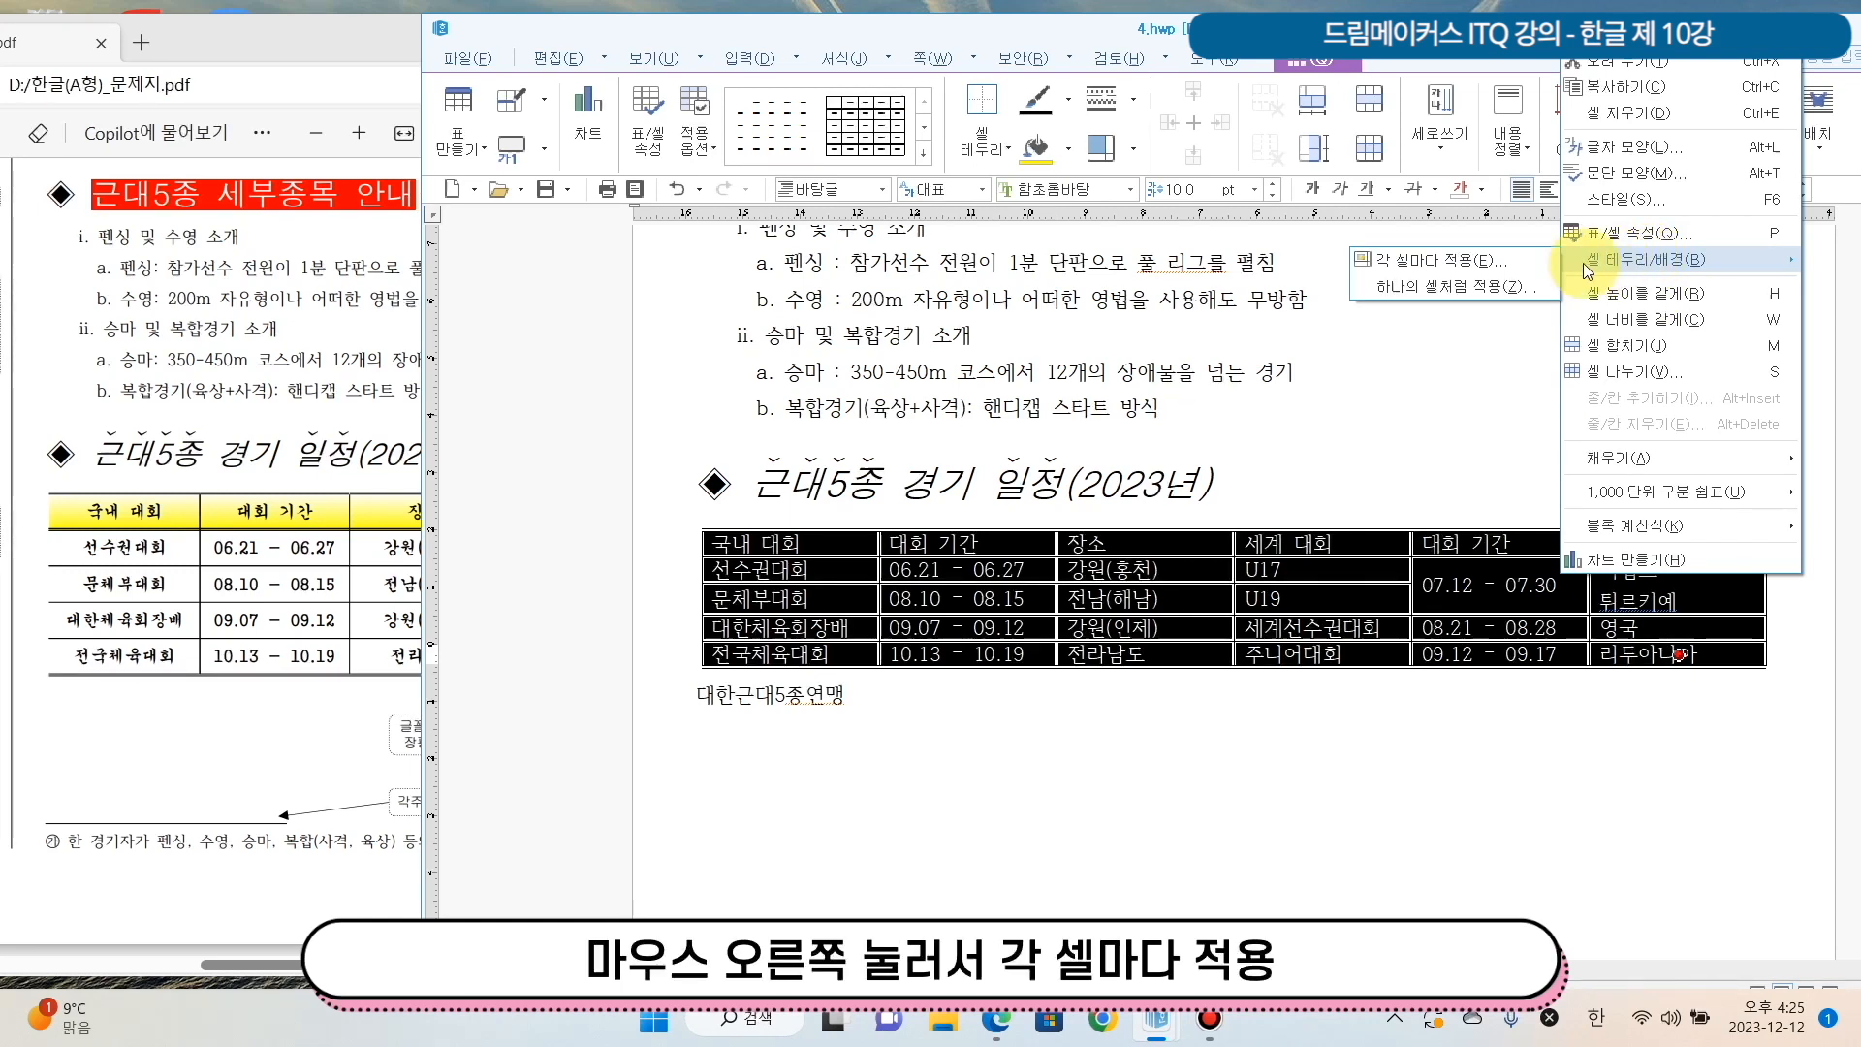
pyautogui.click(1480, 273)
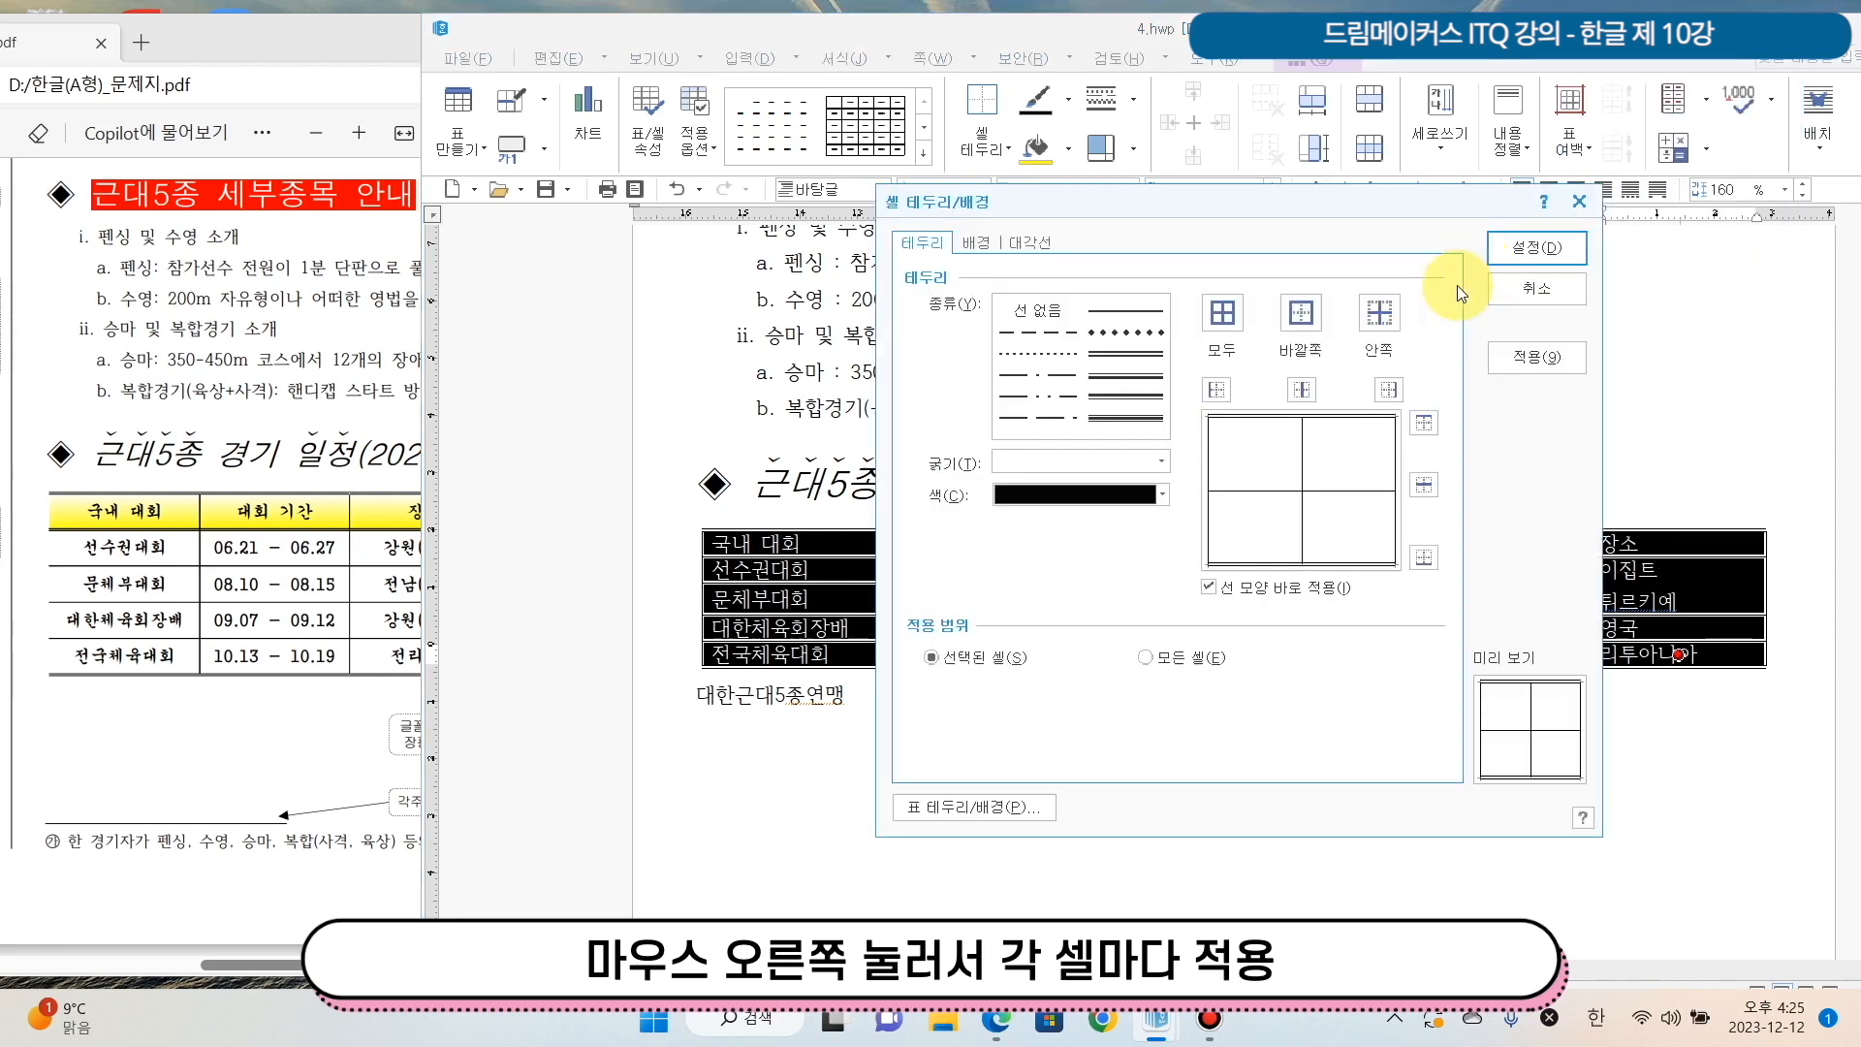
pyautogui.click(1050, 310)
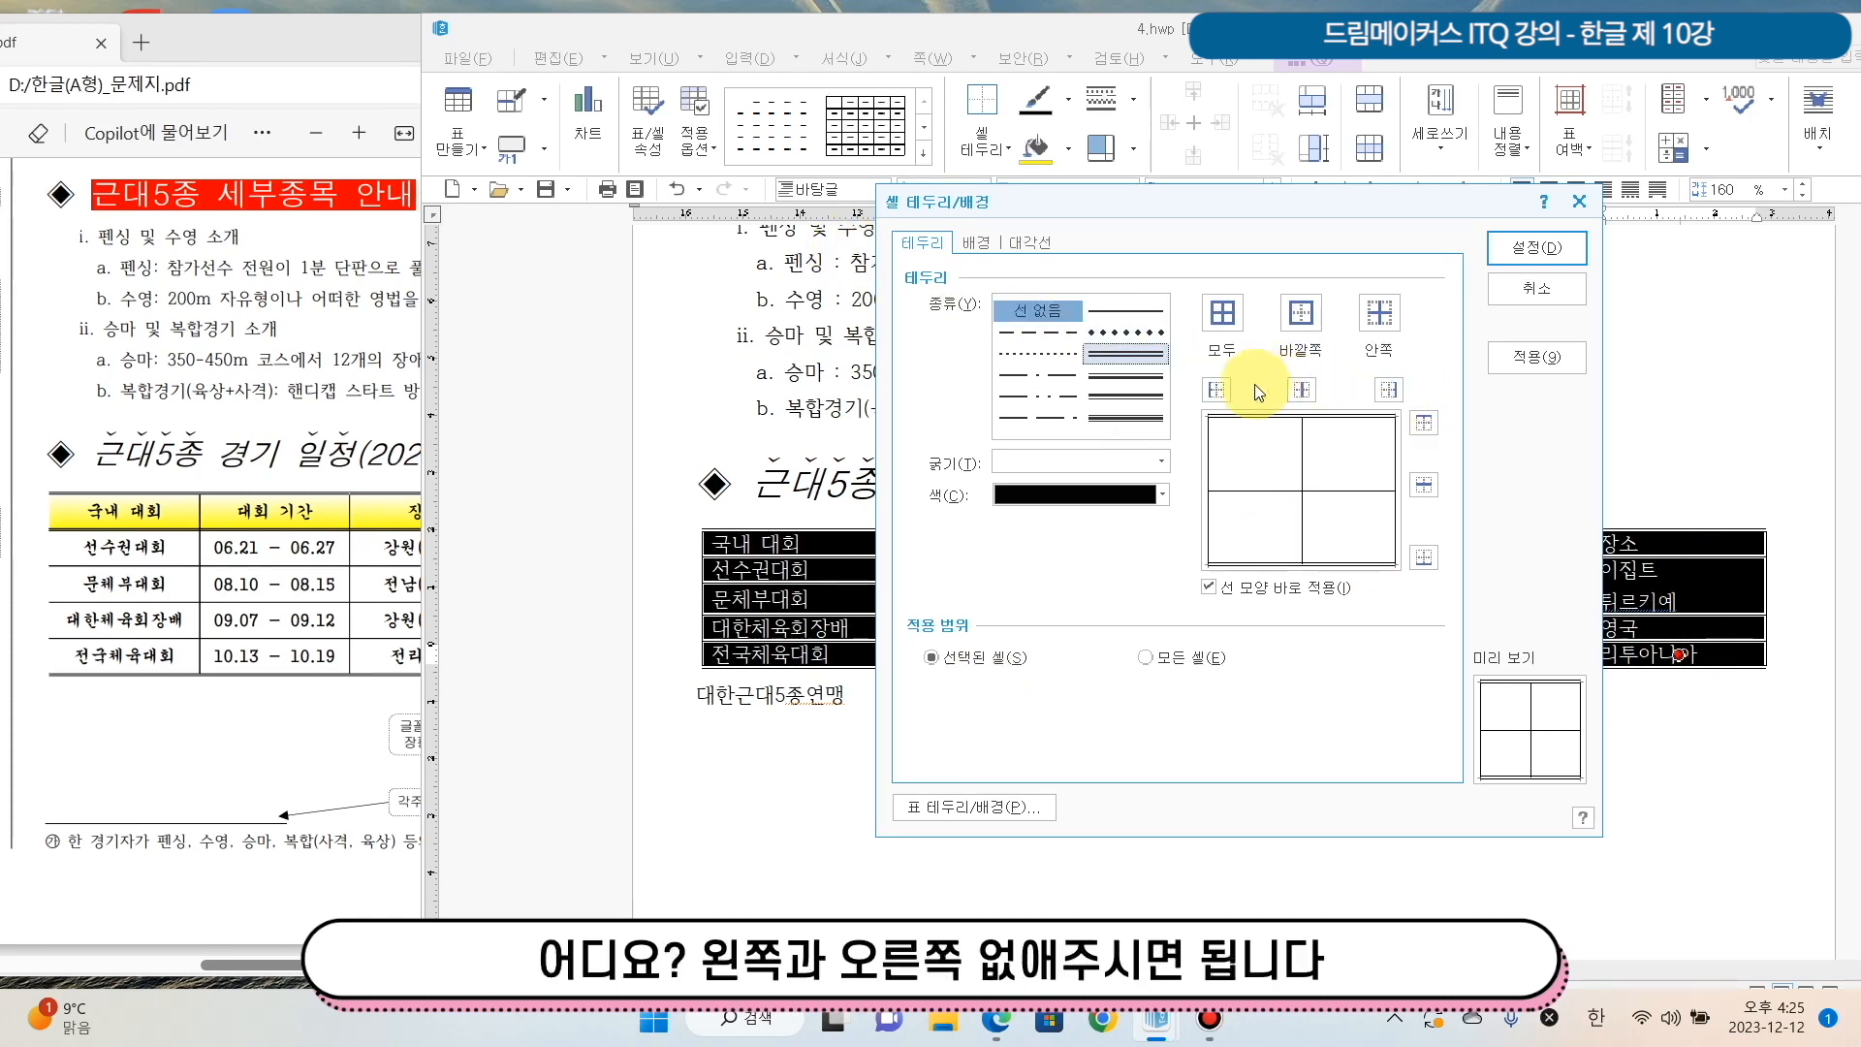
pyautogui.click(1217, 389)
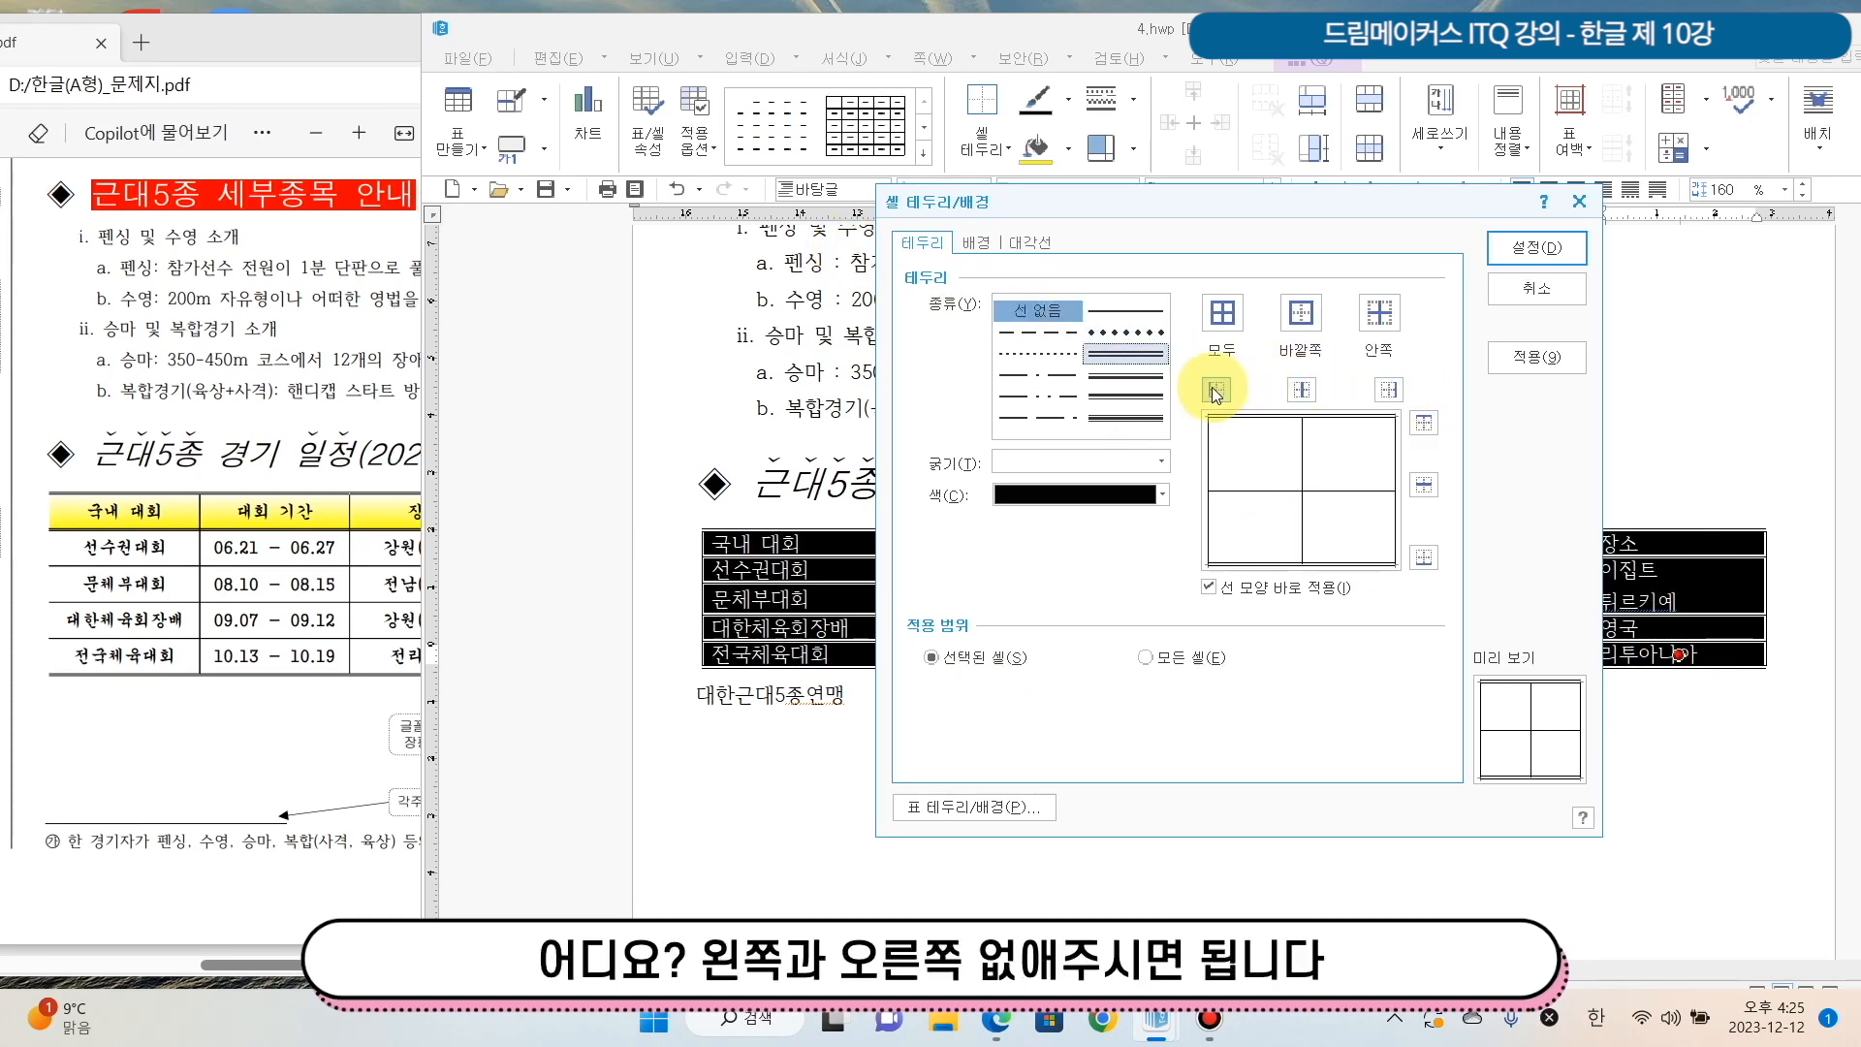
pyautogui.click(1390, 389)
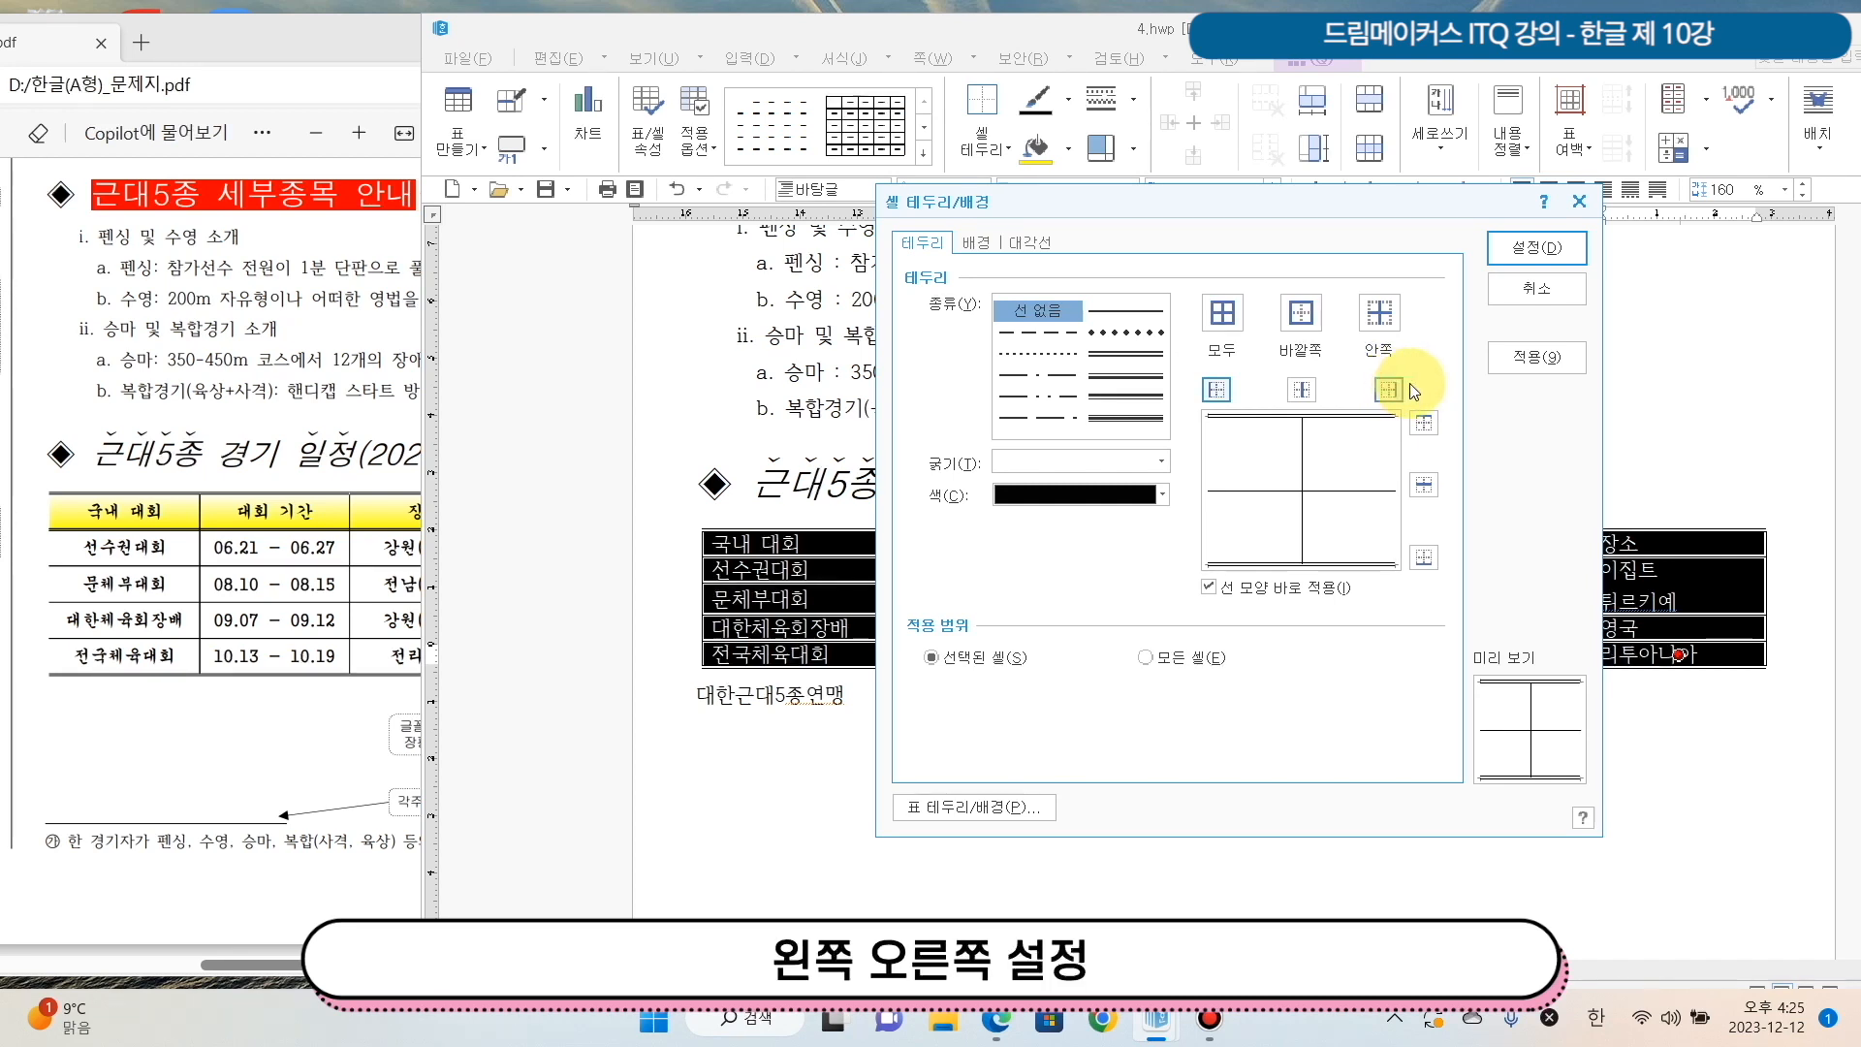
pyautogui.click(1498, 248)
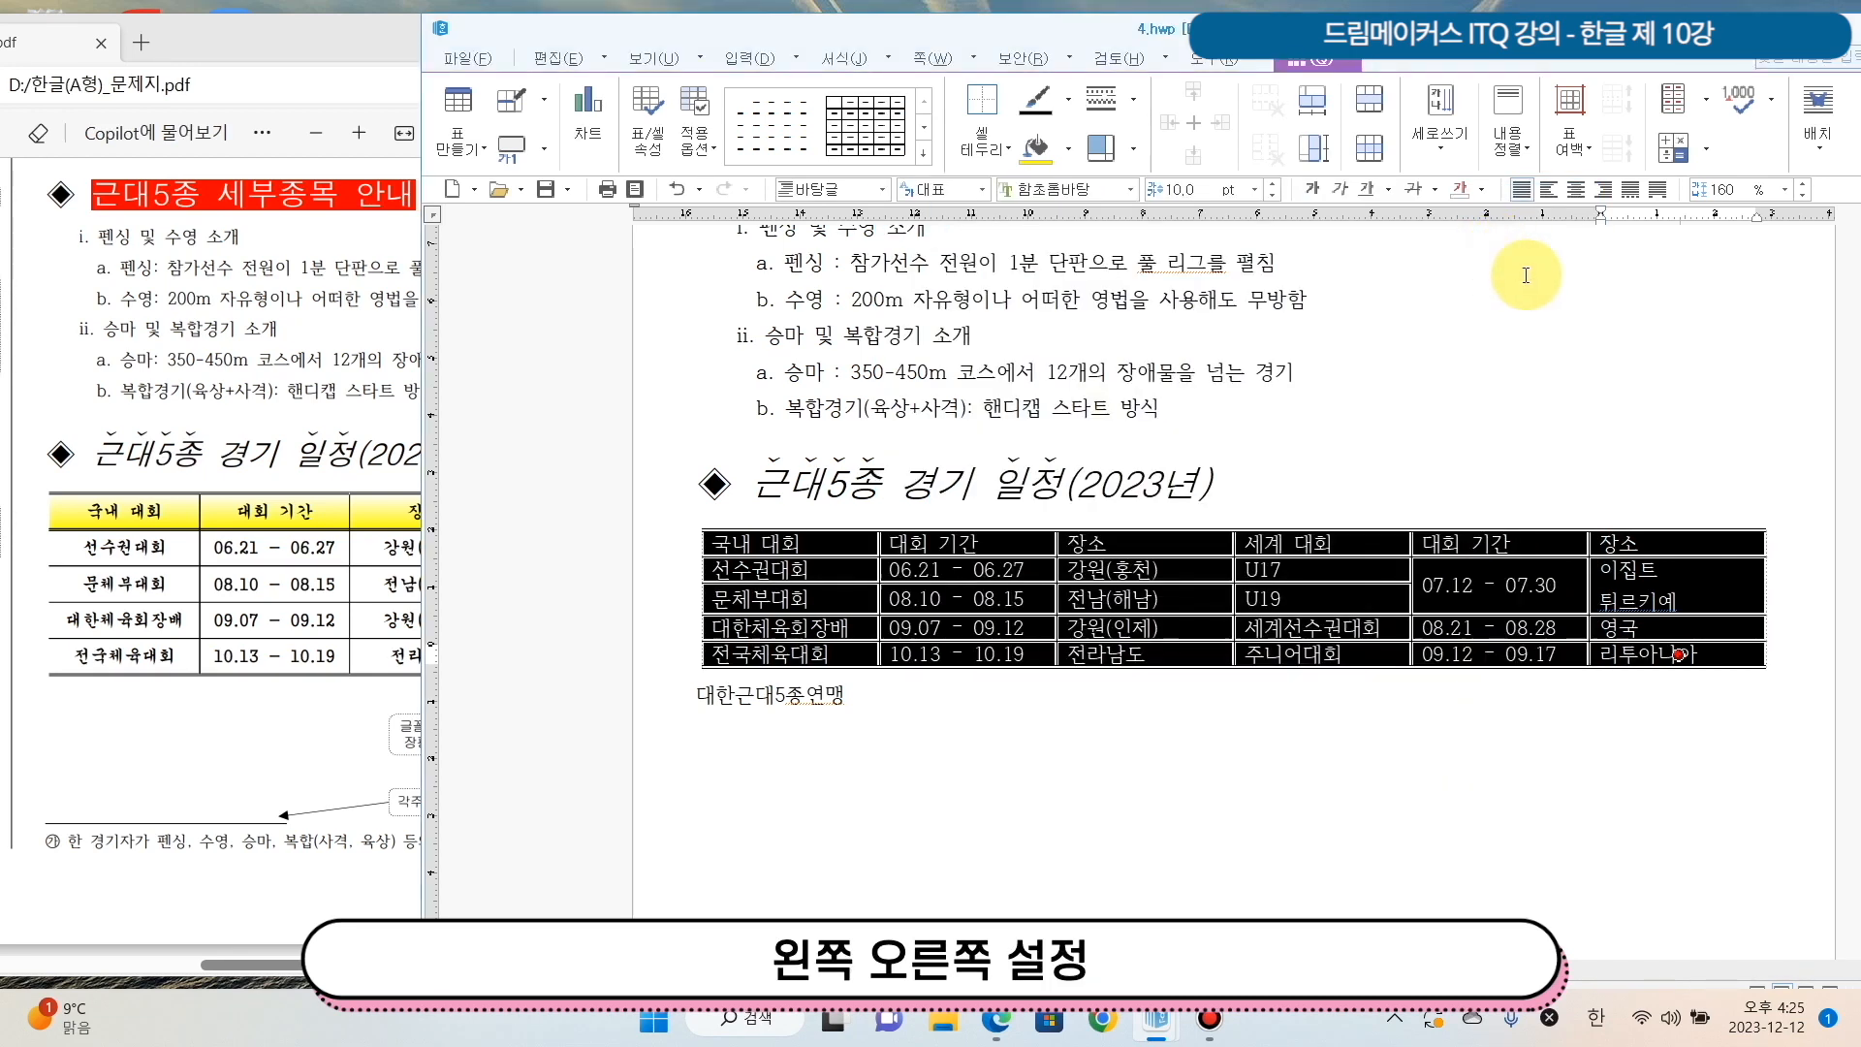
pyautogui.click(1049, 710)
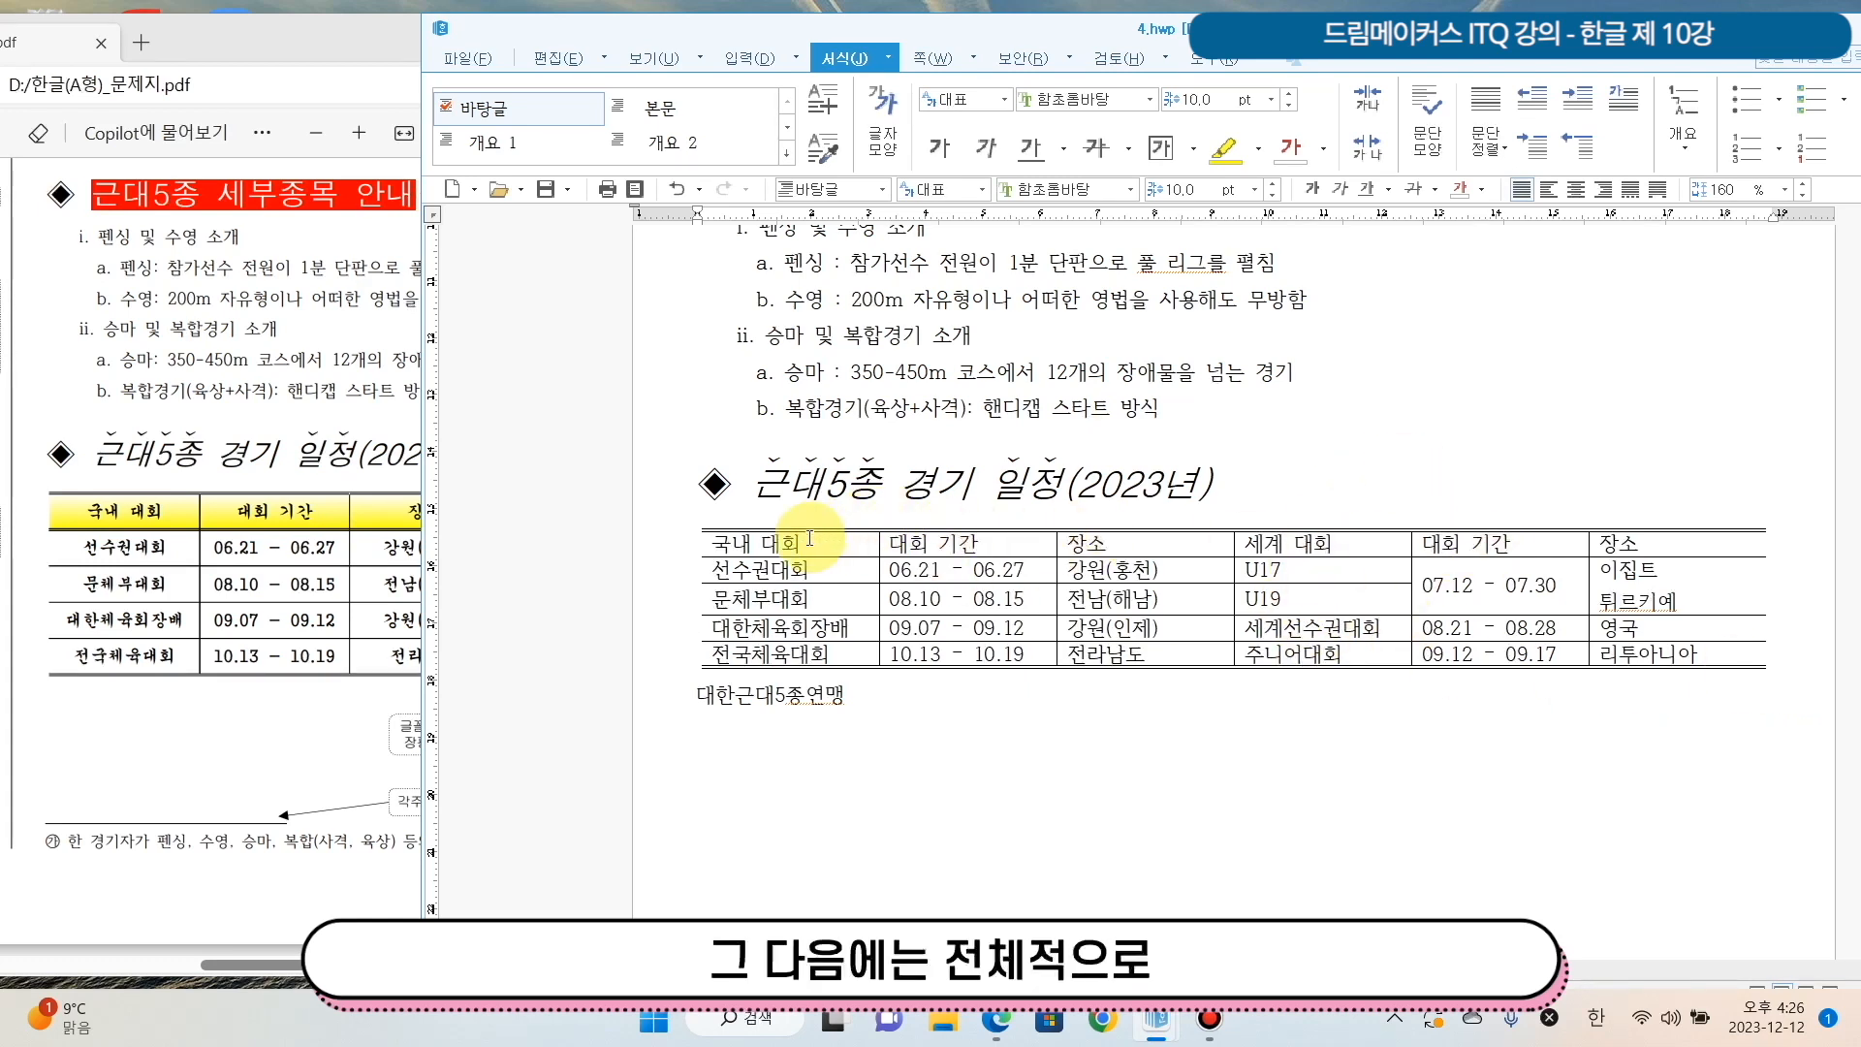
# Check the table font note in the PDF, then set the whole schedule table to the 궁서 font with centred text.
pyautogui.moveTo(710, 539); pyautogui.dragTo(1679, 655)
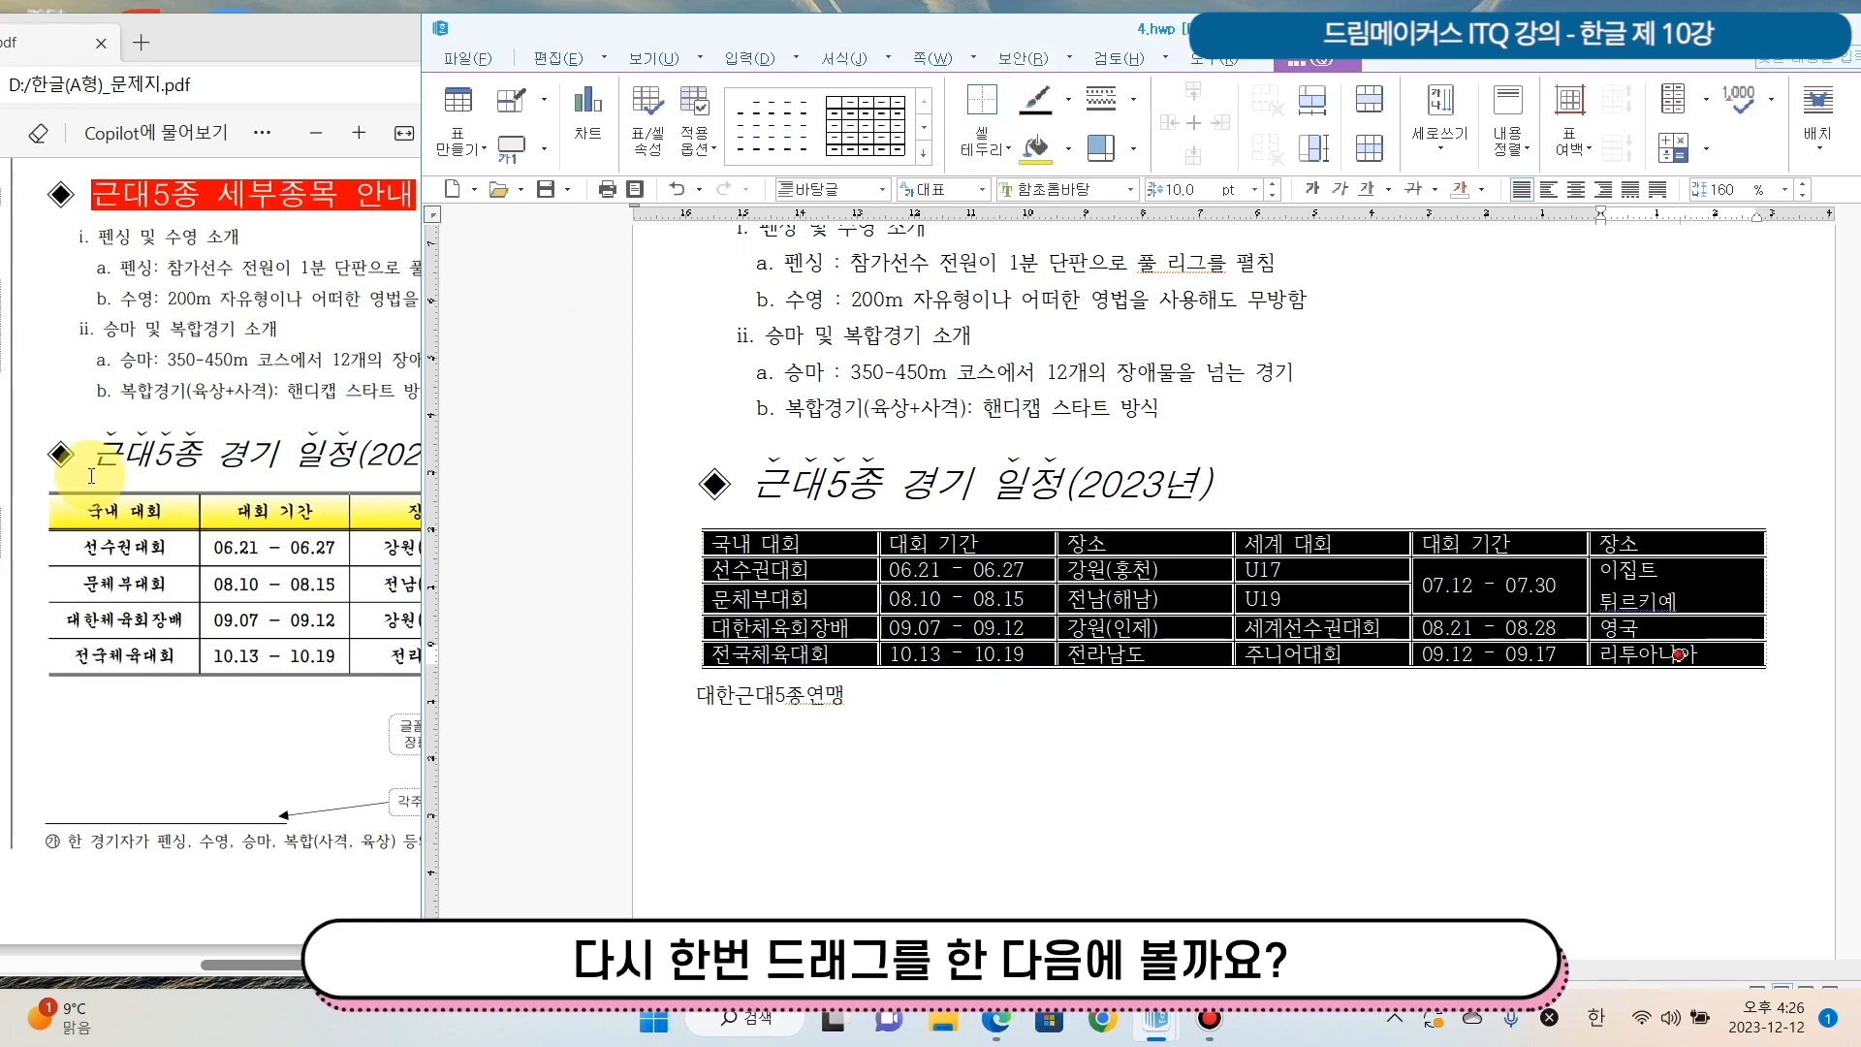
pyautogui.click(199, 70)
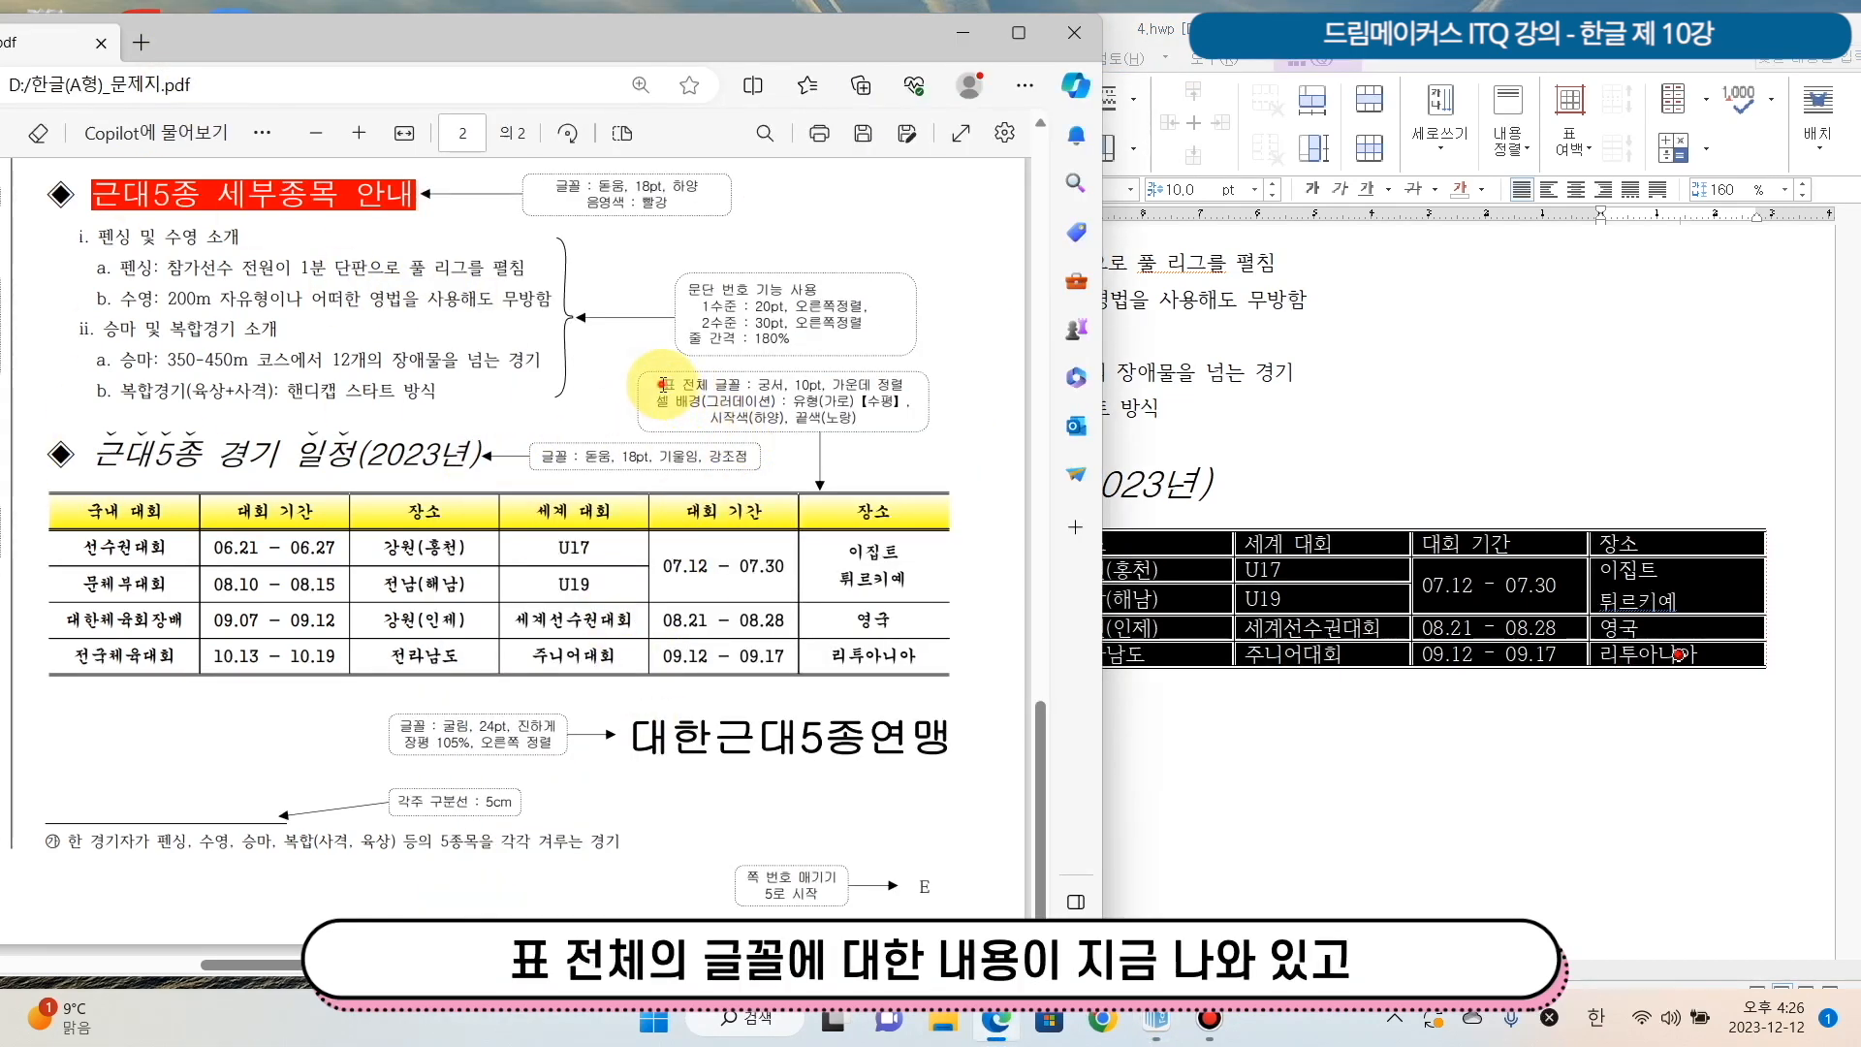
pyautogui.moveTo(663, 385); pyautogui.dragTo(924, 386)
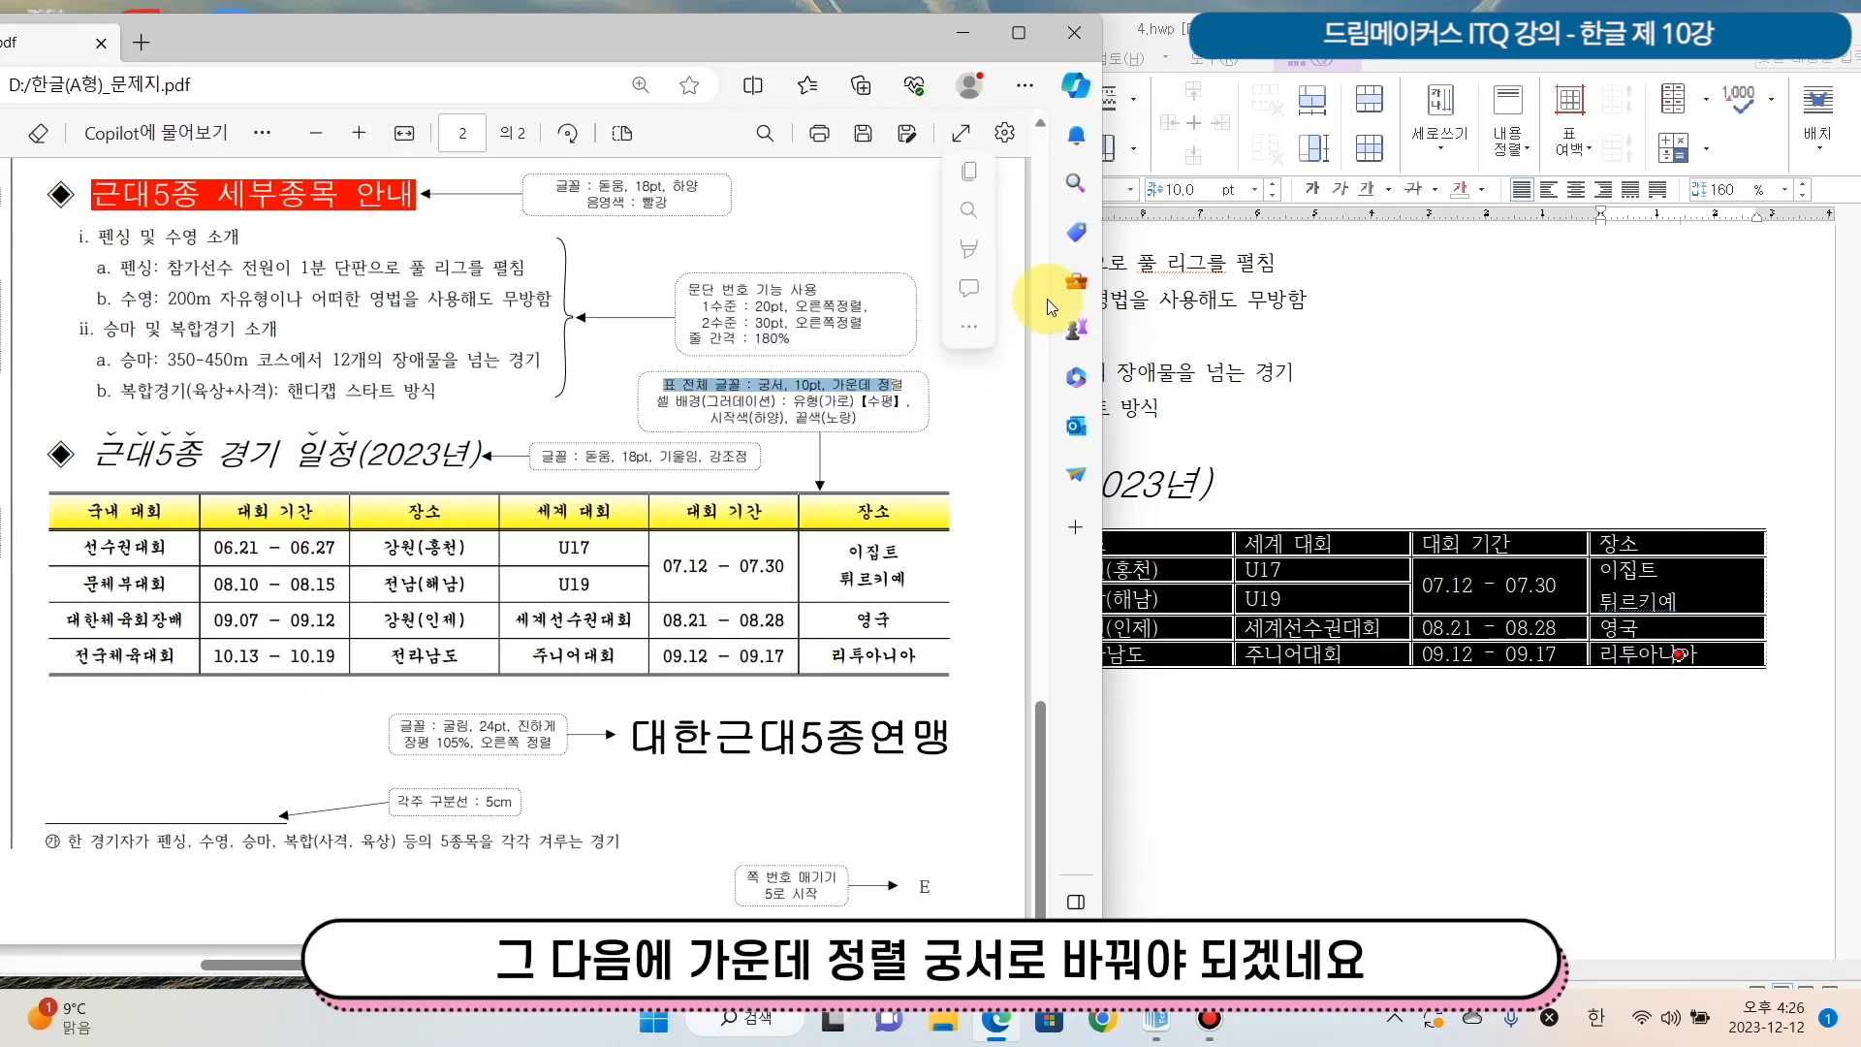
pyautogui.click(1342, 32)
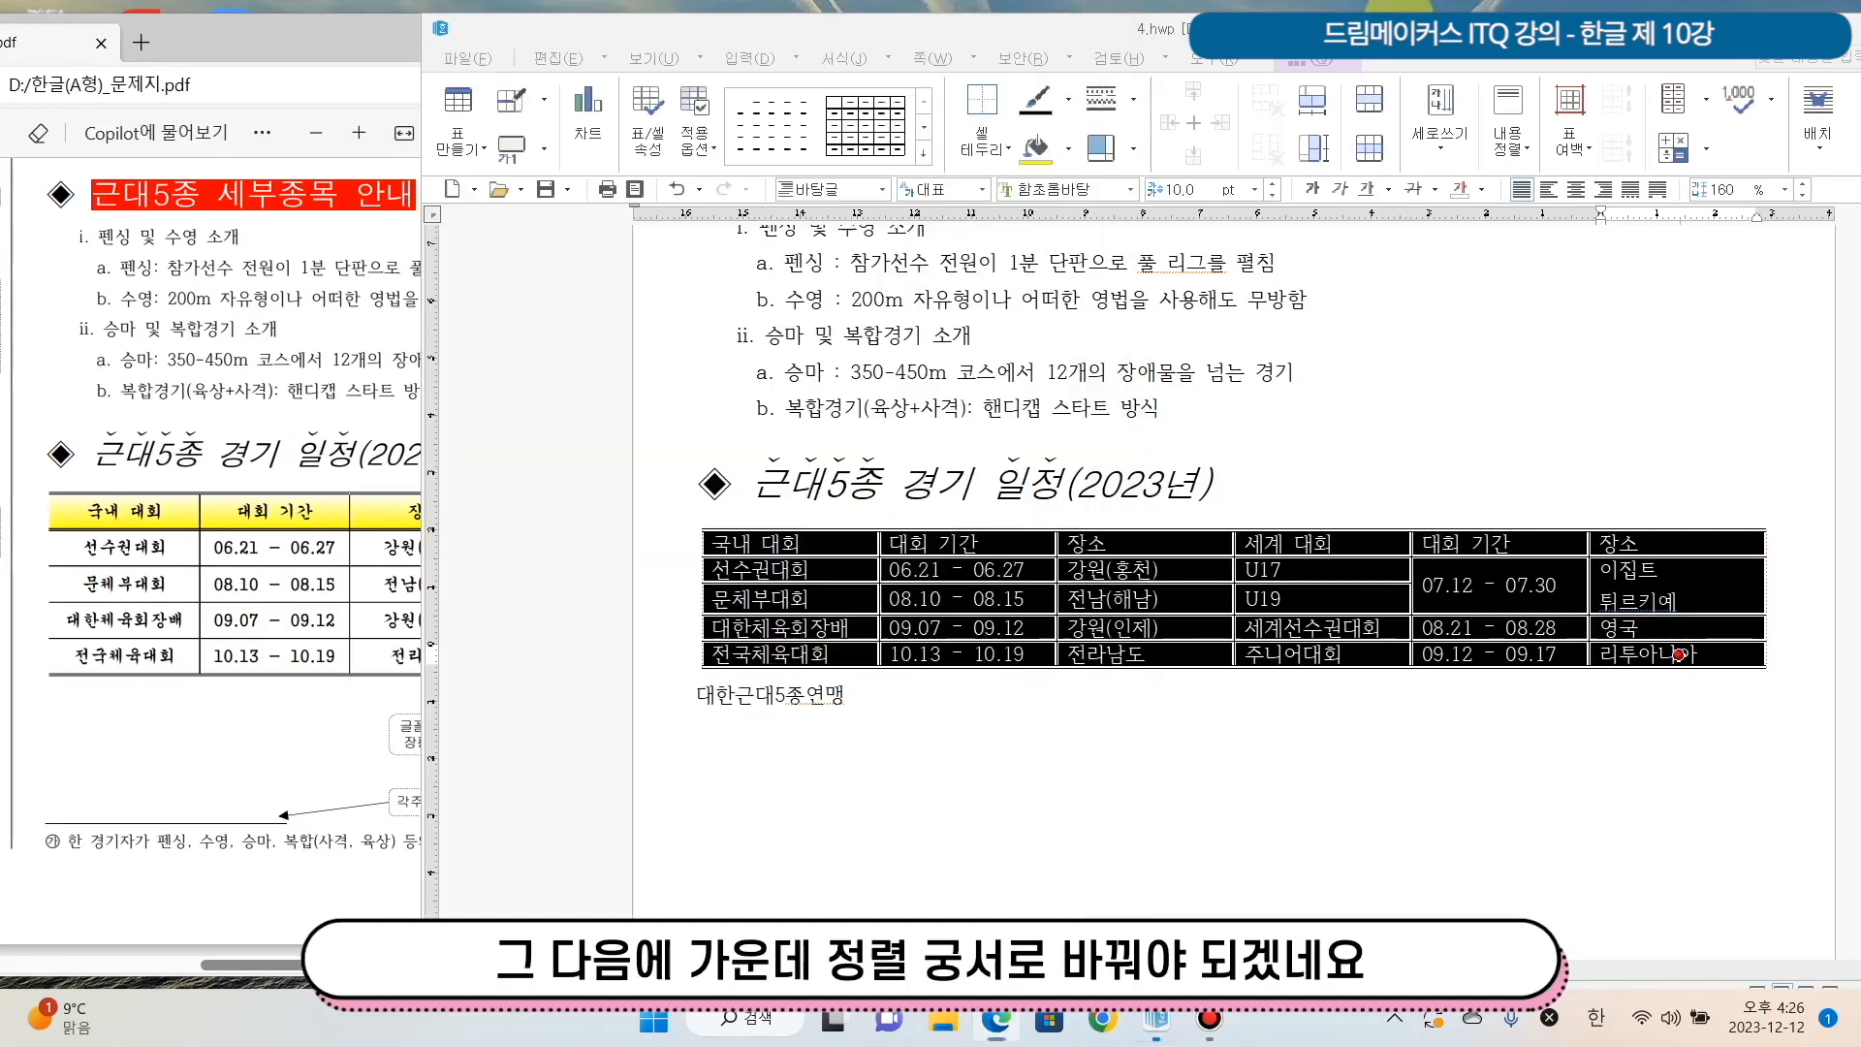
pyautogui.click(1130, 189)
pyautogui.scroll(10, 1163, 289)
pyautogui.click(1162, 284)
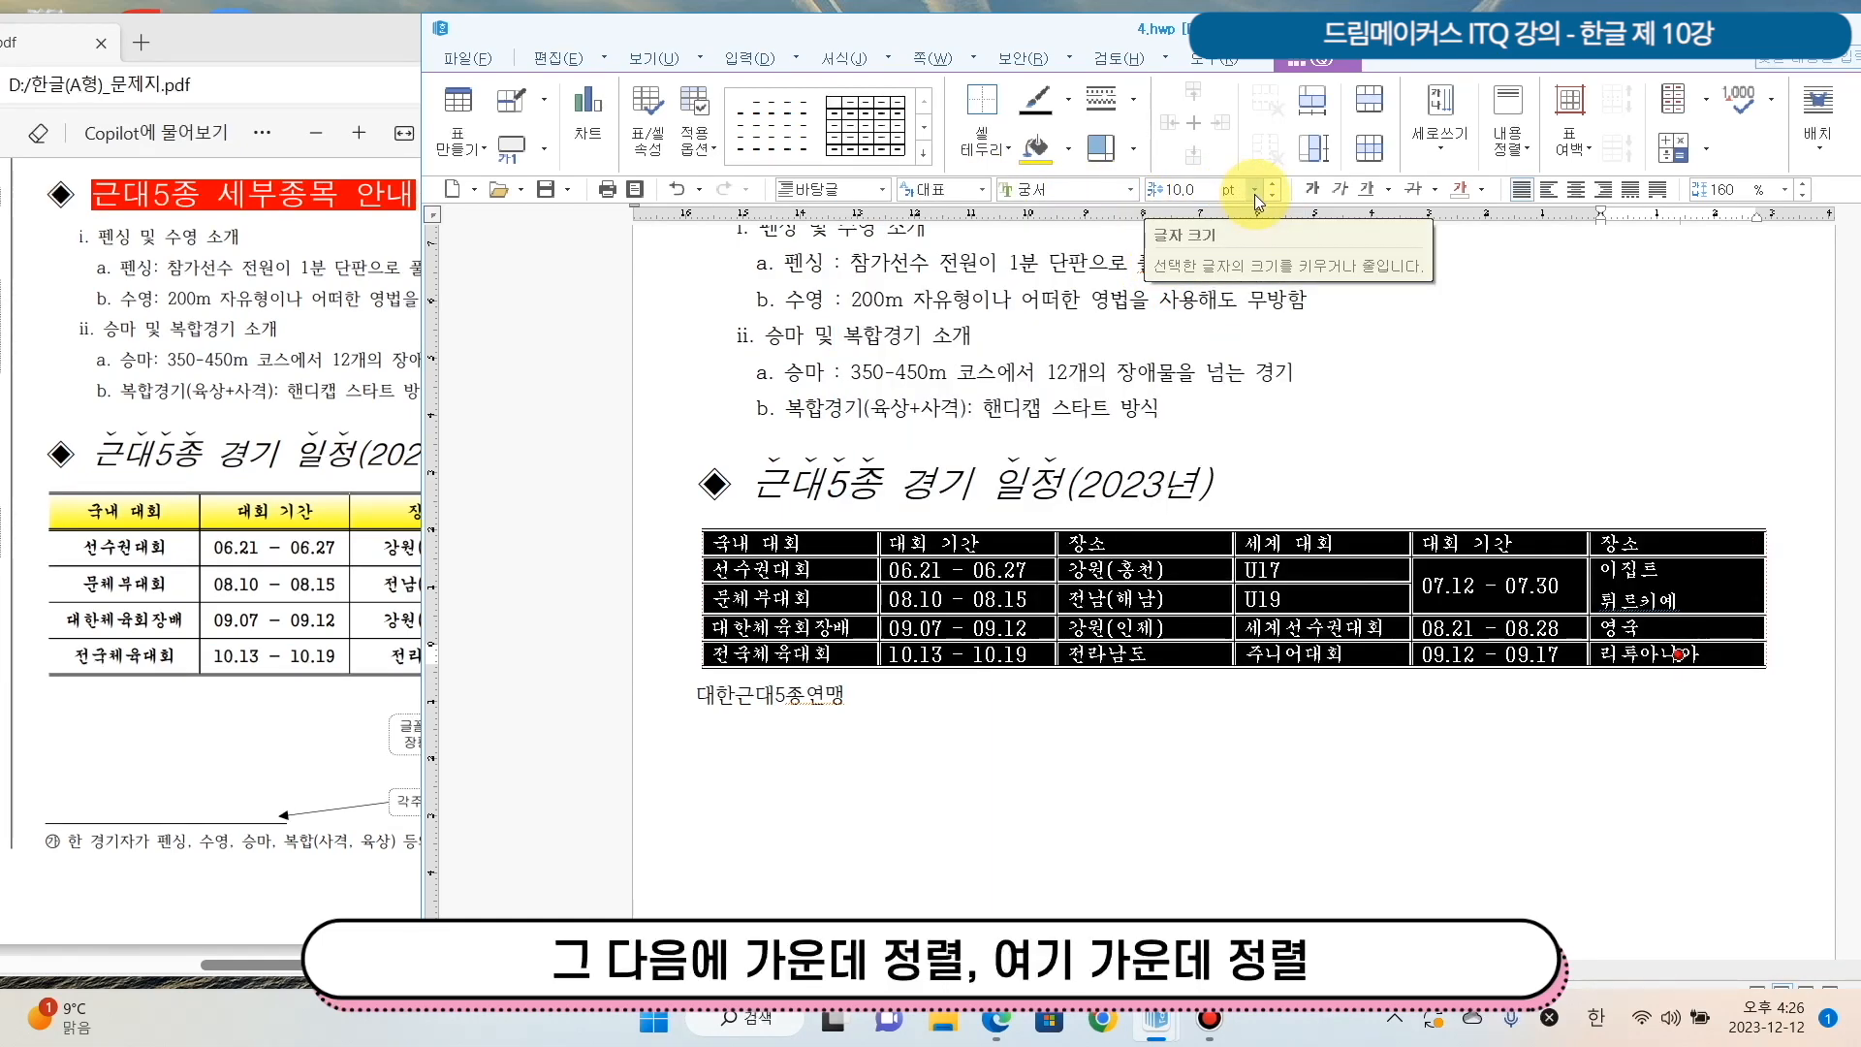
pyautogui.click(1576, 197)
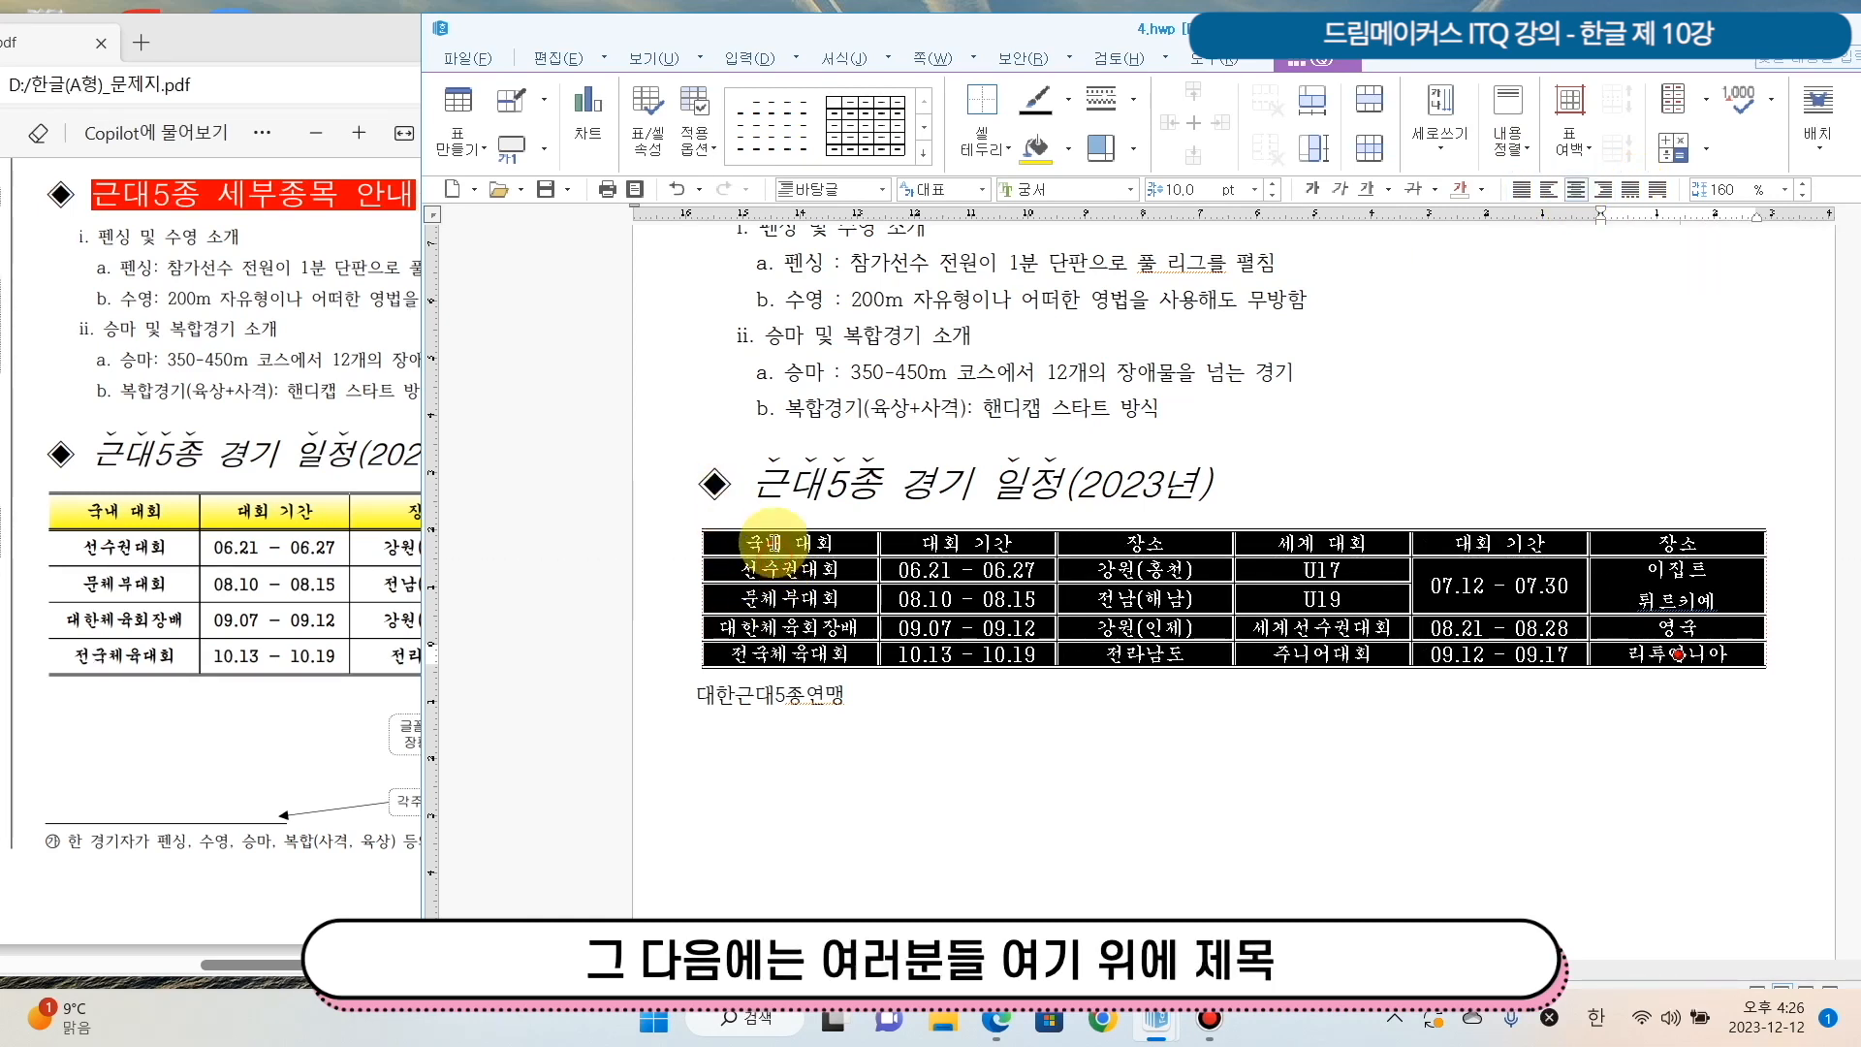
# Check the header row's lower line in the PDF and set the schedule table header row's bottom border to 이중 실선.
pyautogui.click(771, 544)
pyautogui.moveTo(732, 540); pyautogui.dragTo(1677, 543)
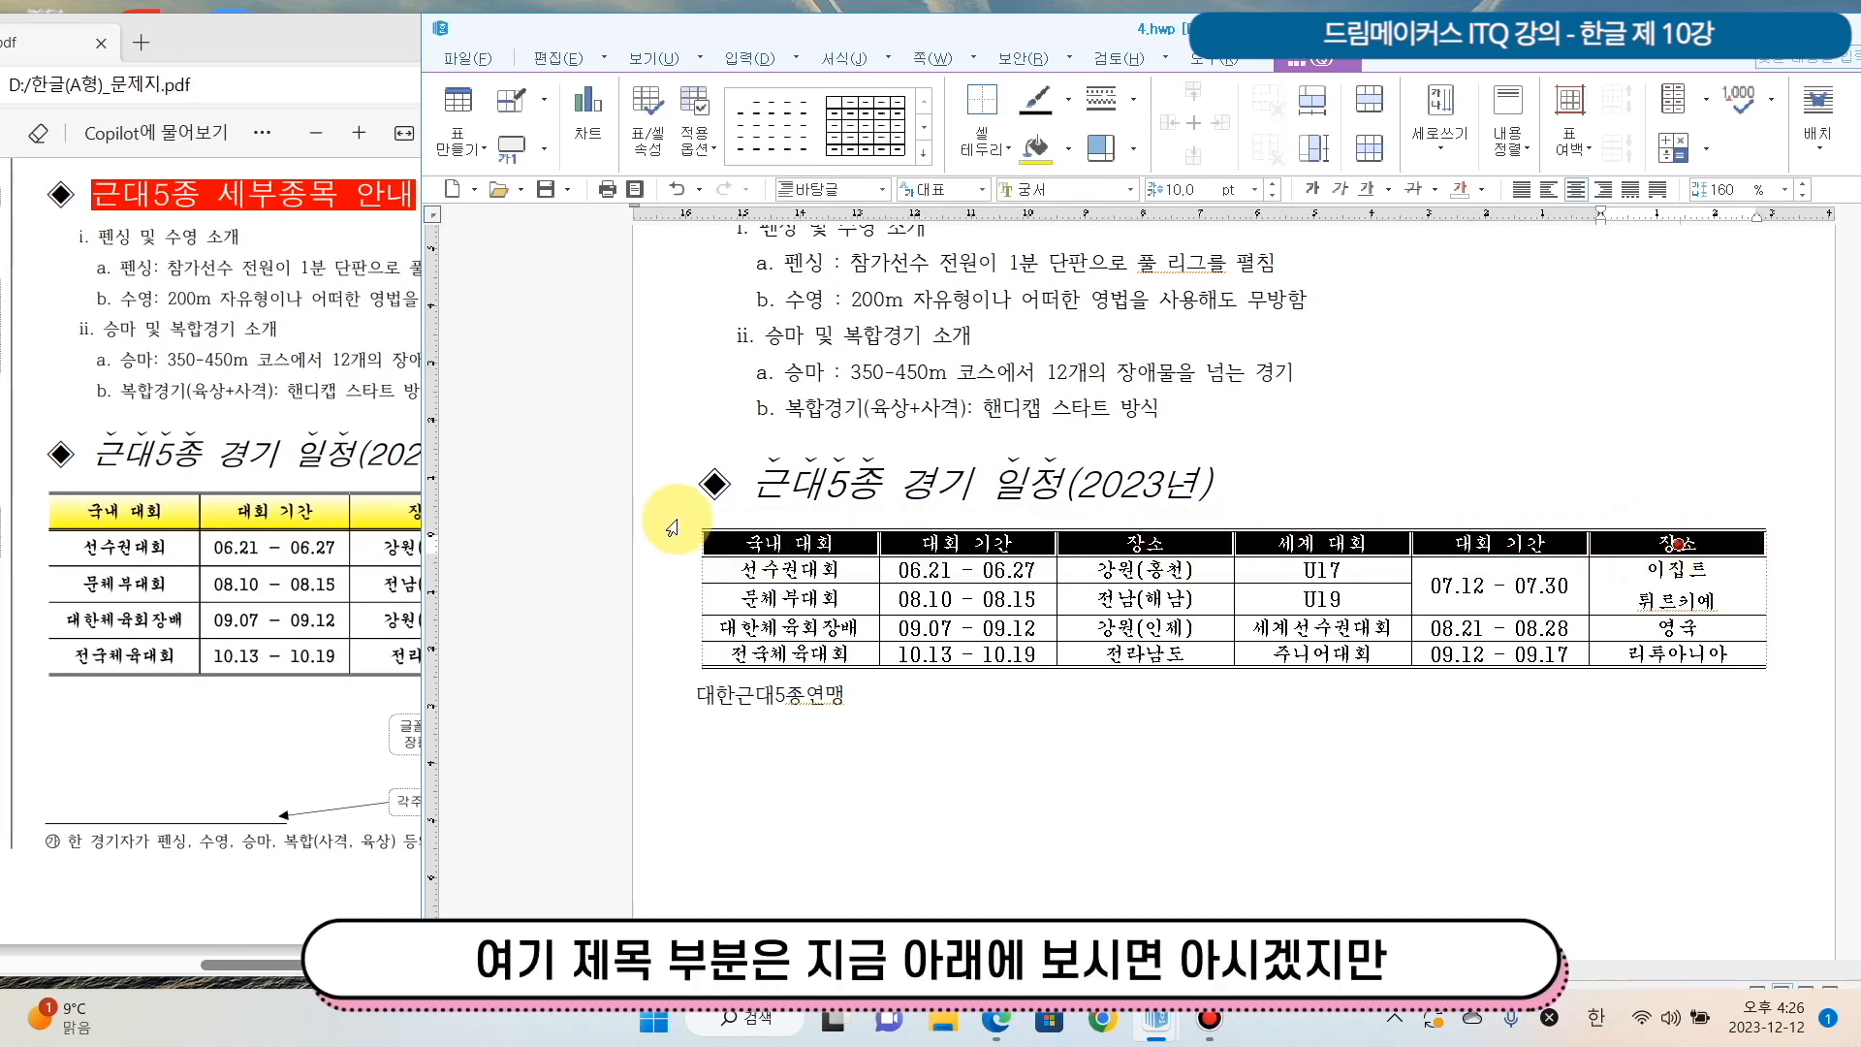
pyautogui.click(131, 523)
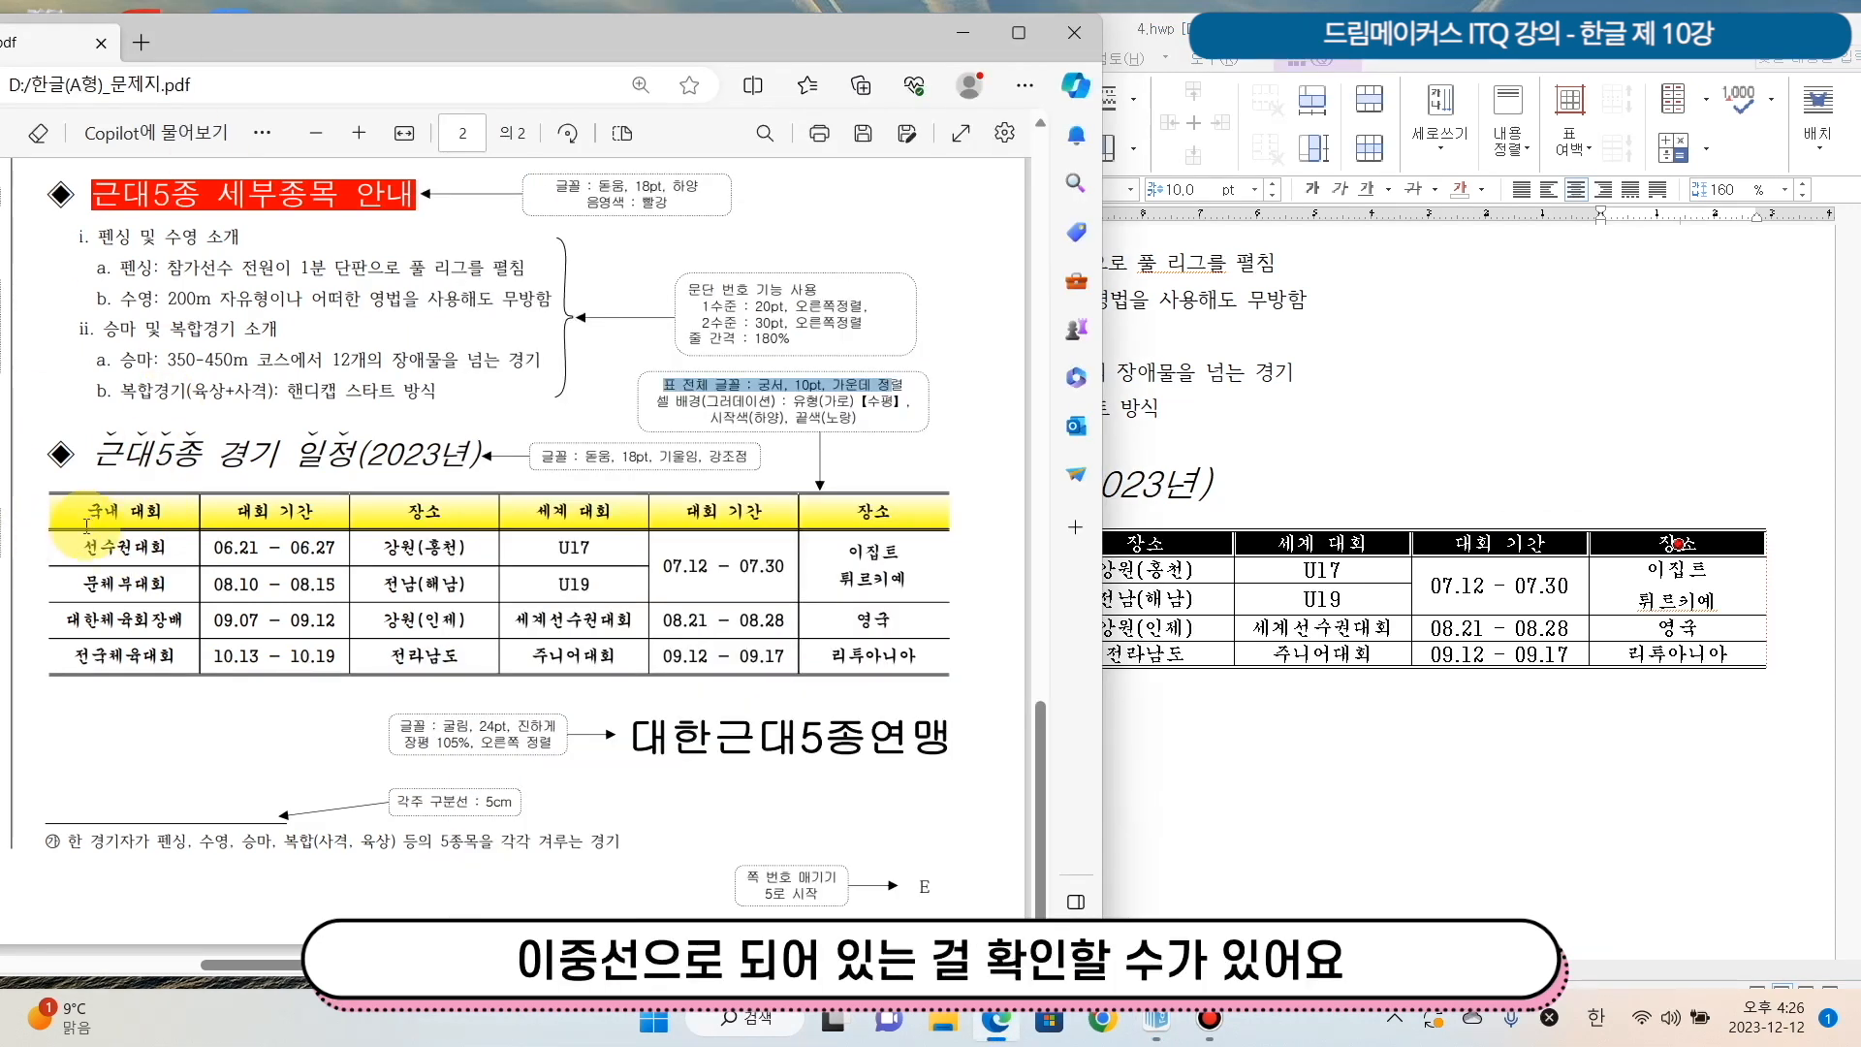
pyautogui.click(911, 521)
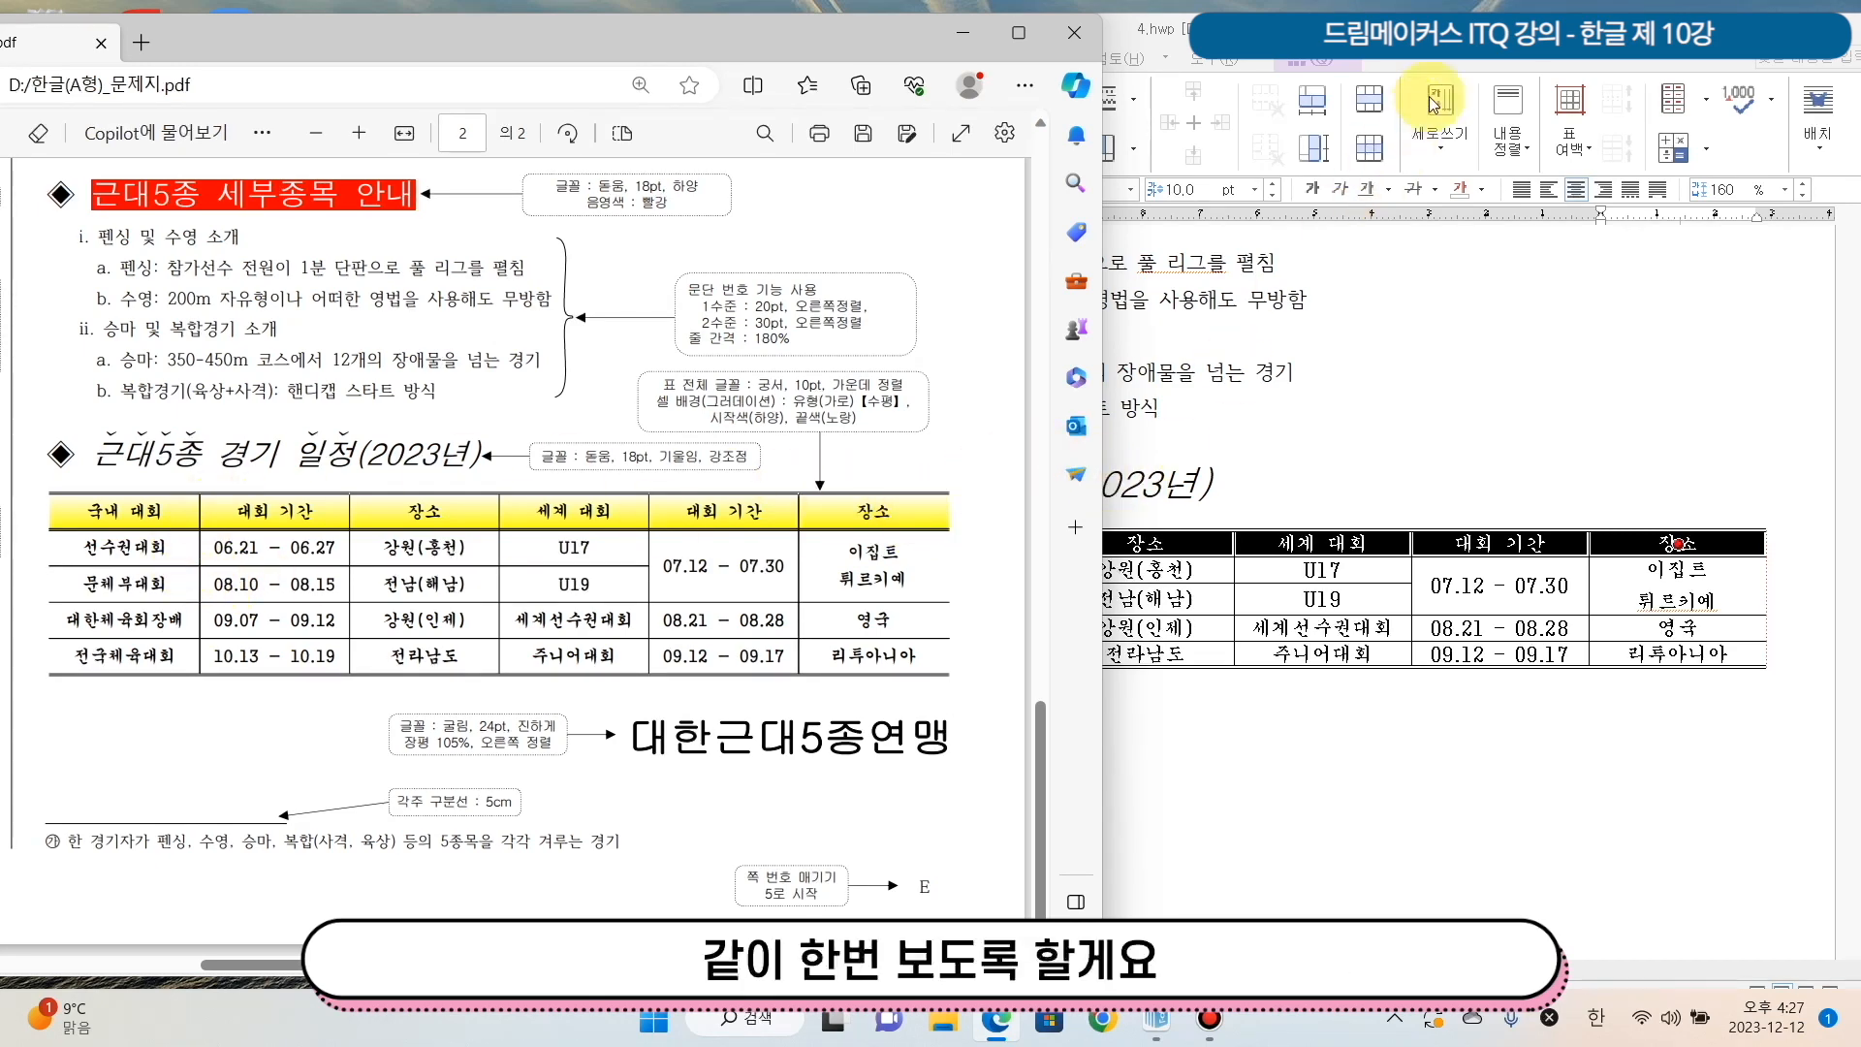
pyautogui.click(1466, 31)
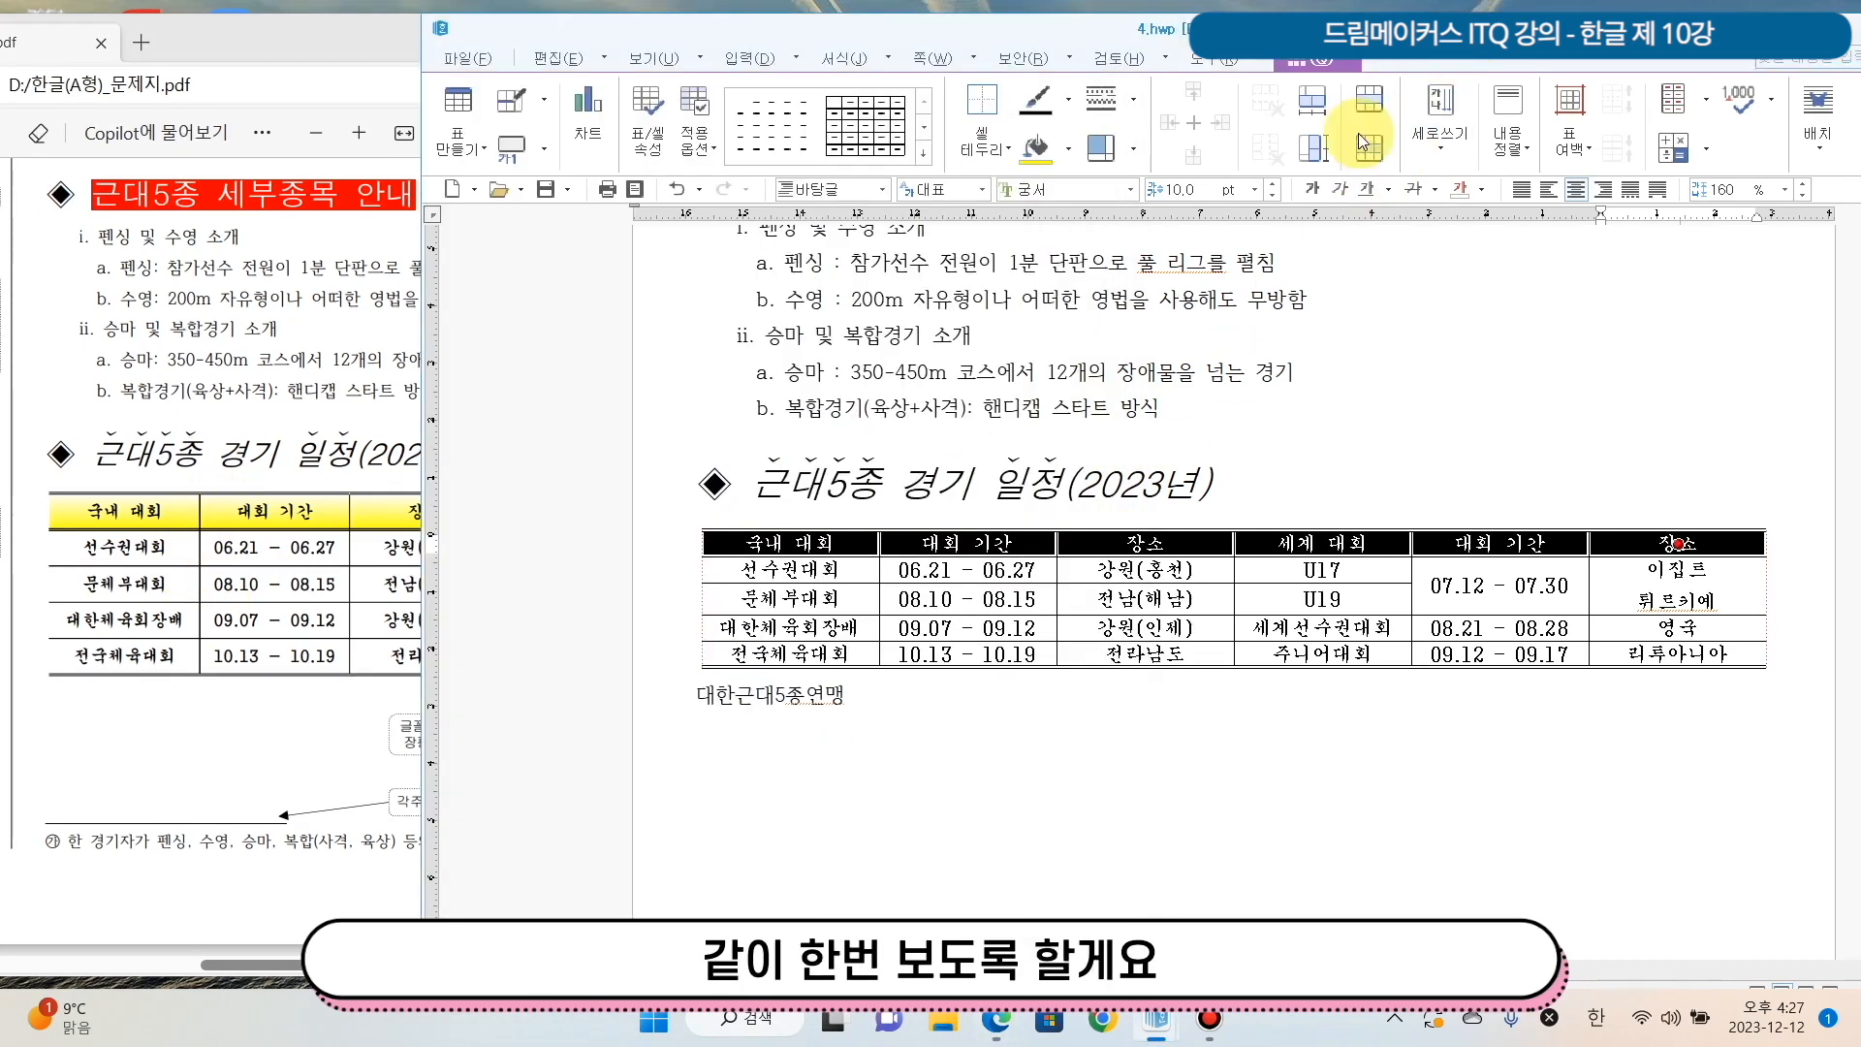
pyautogui.rightClick(853, 541)
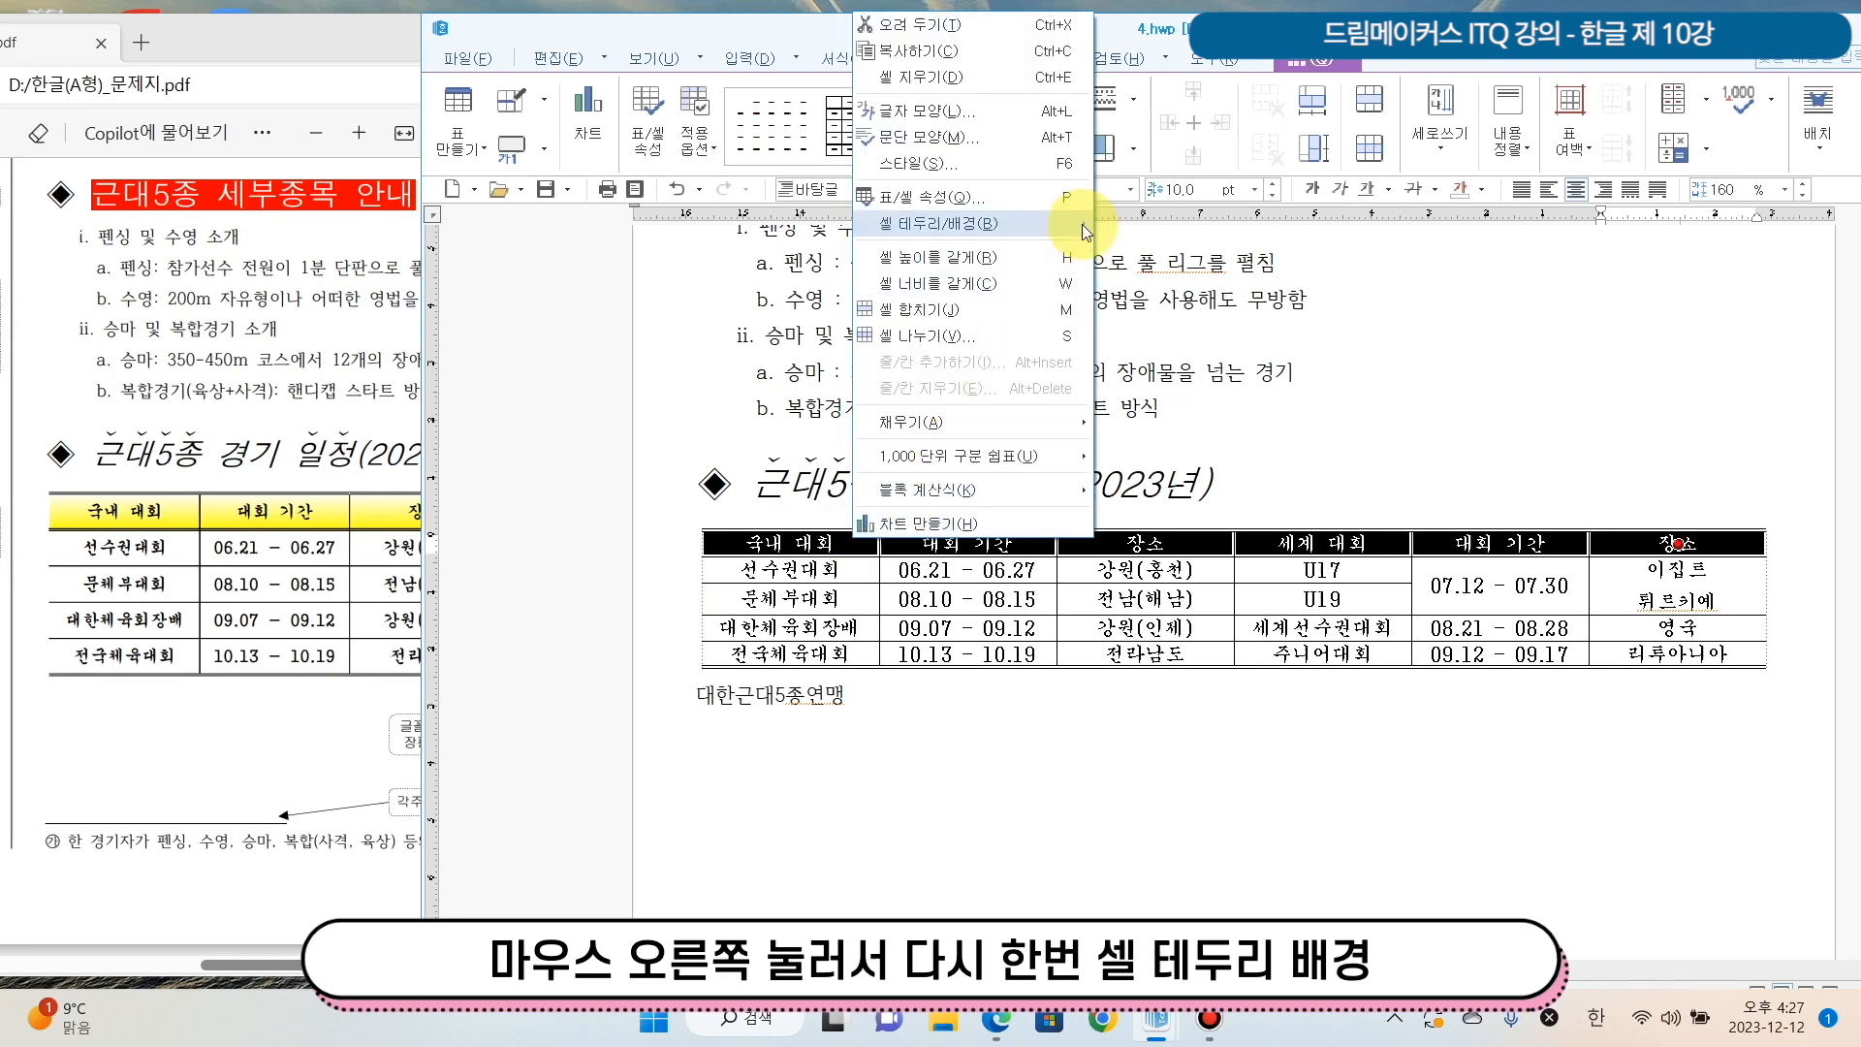
pyautogui.moveTo(1081, 223)
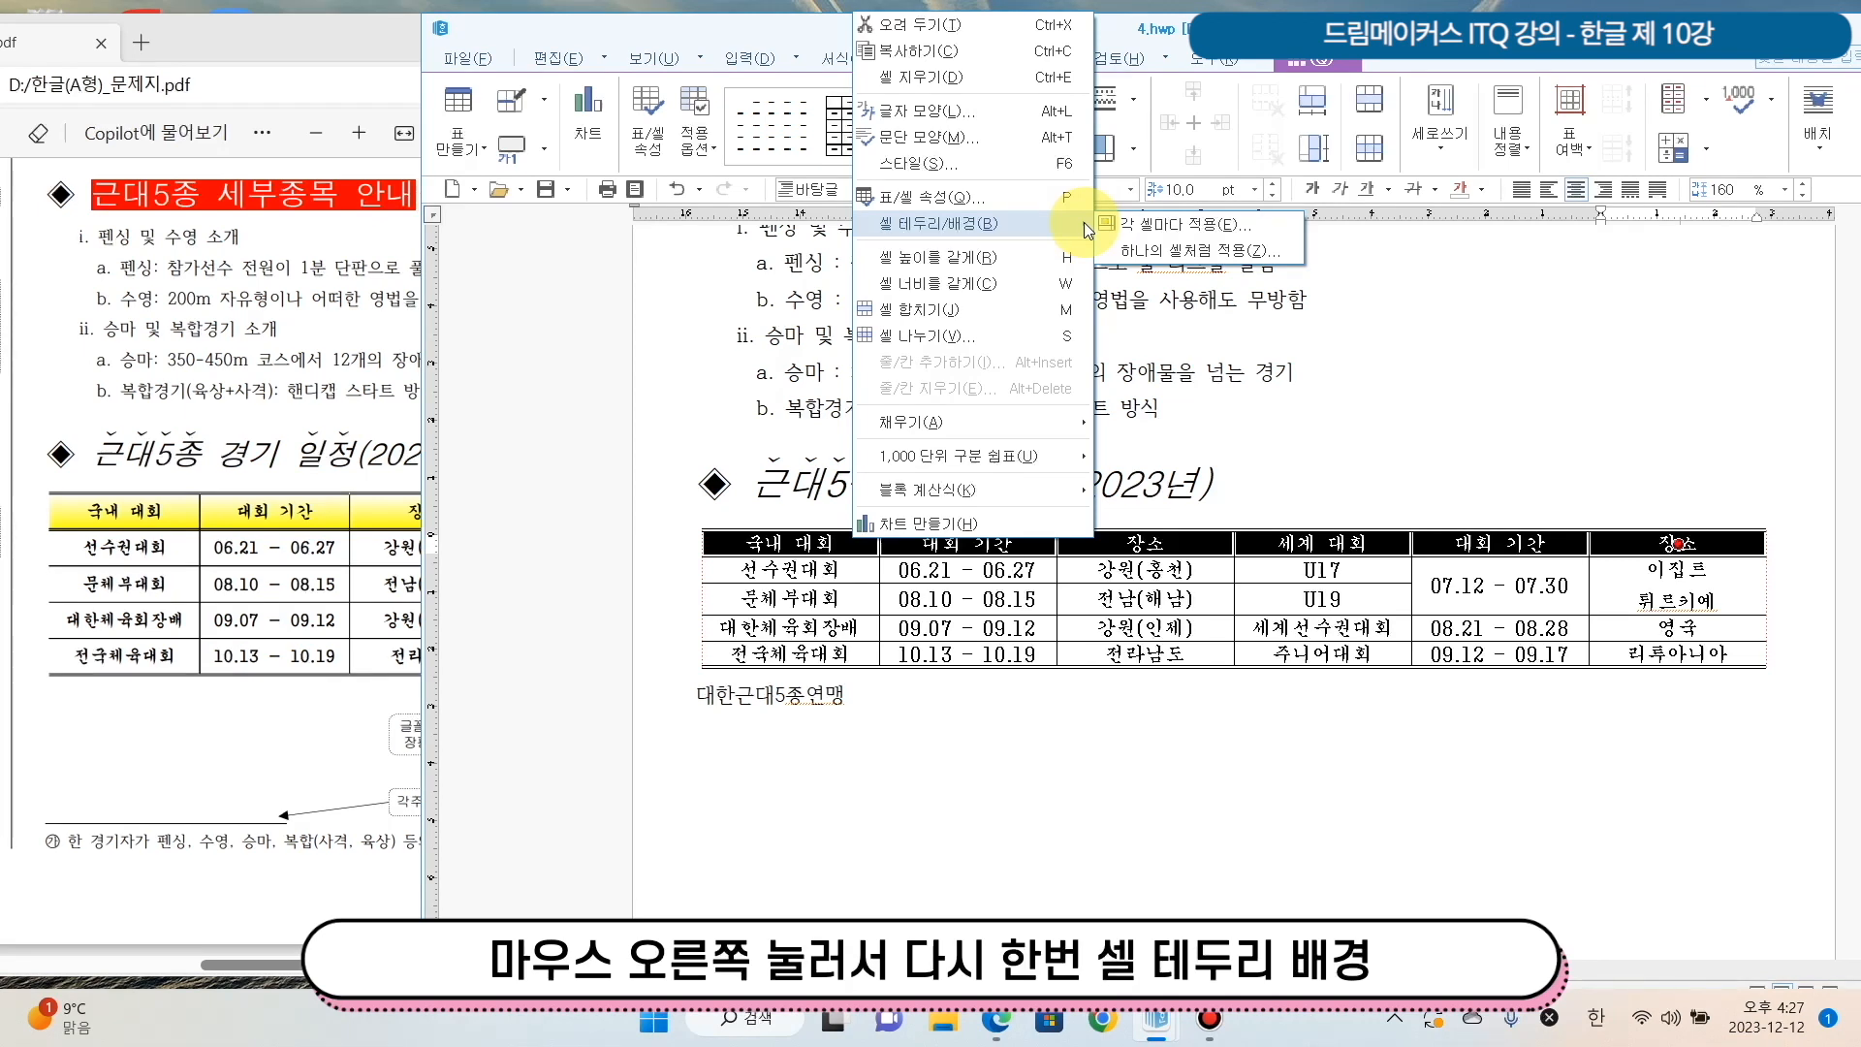
pyautogui.click(1168, 239)
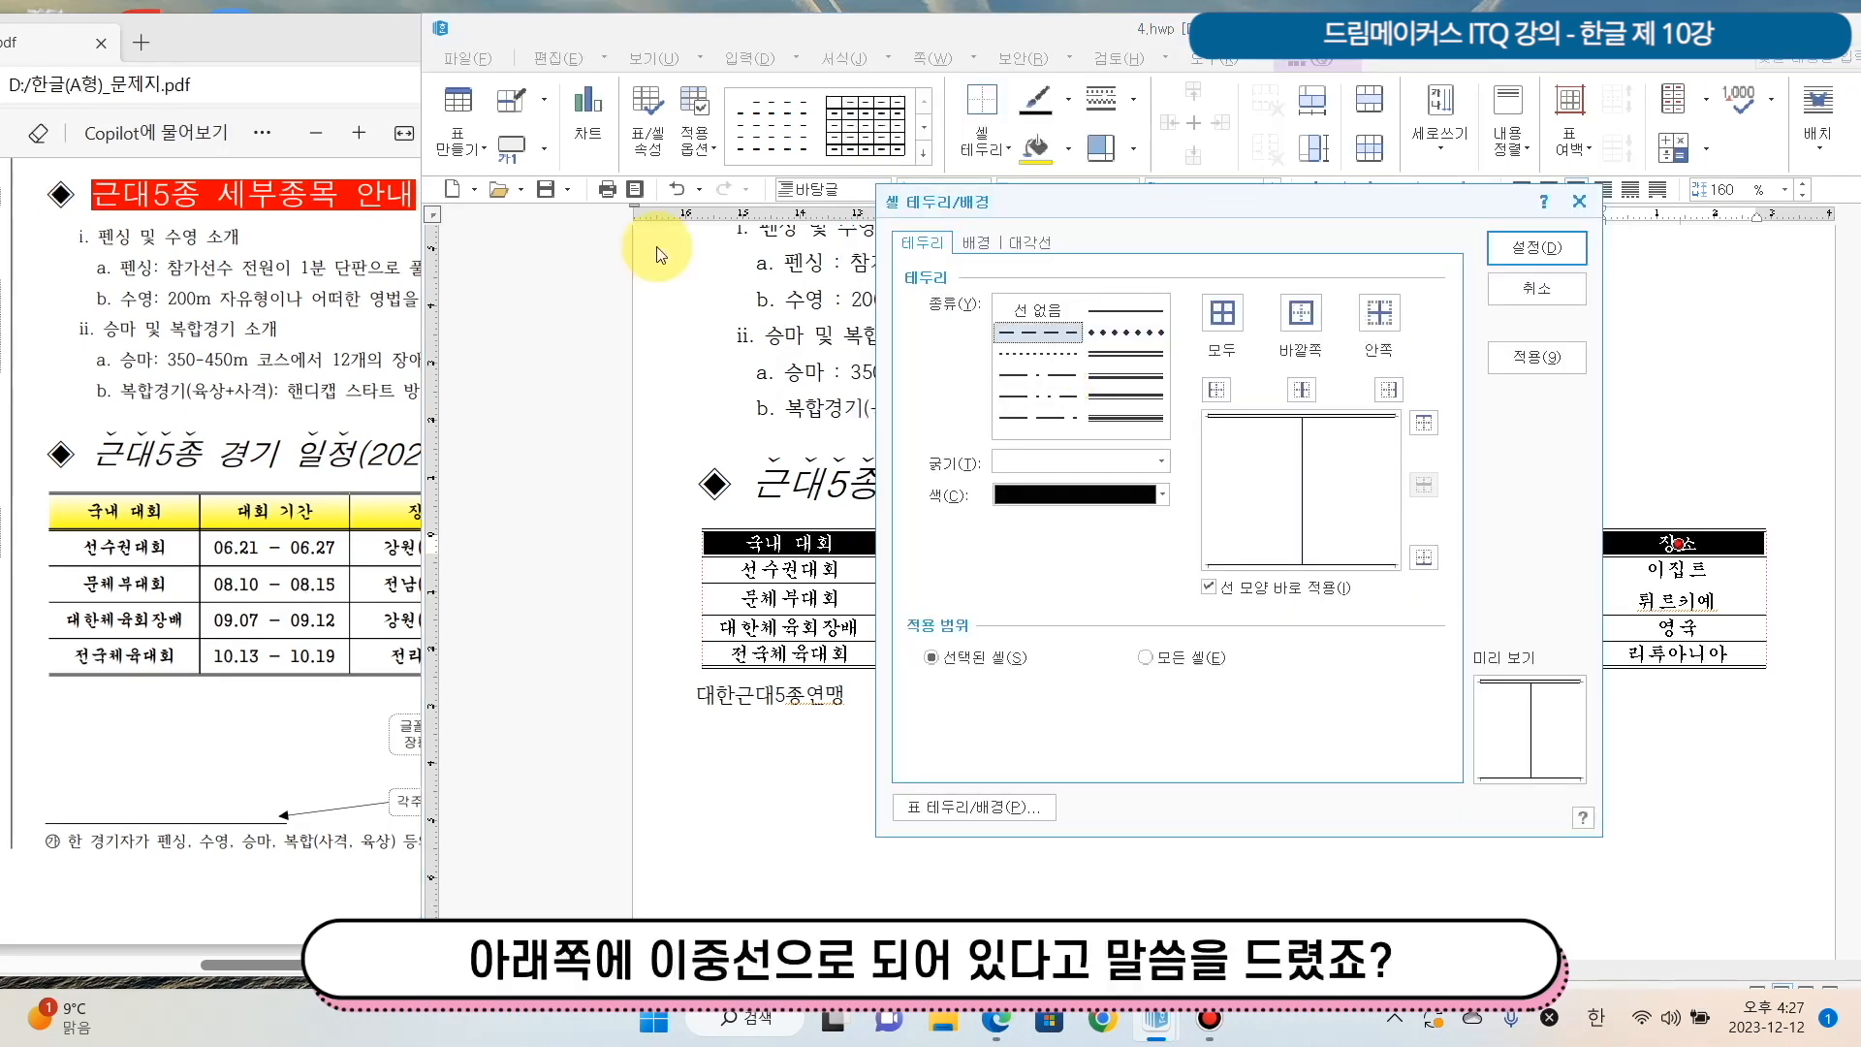
pyautogui.click(1122, 355)
pyautogui.click(1125, 356)
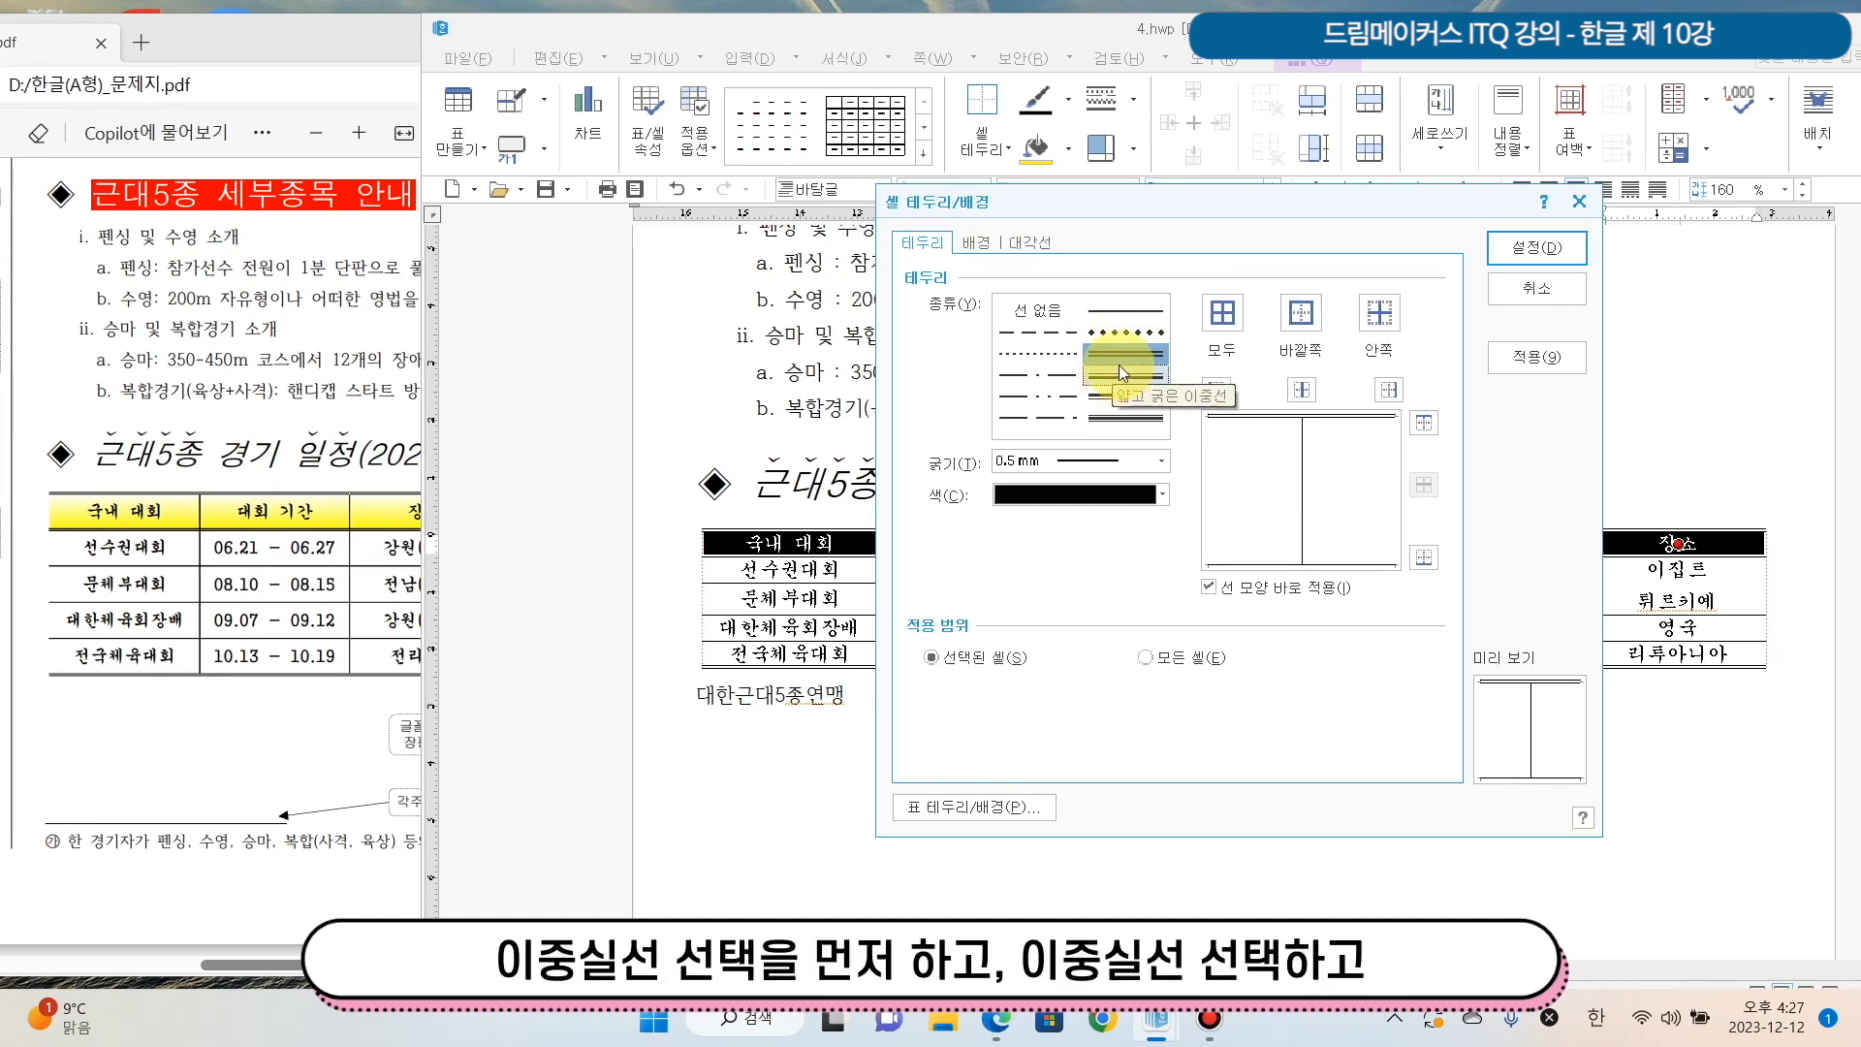
pyautogui.click(1434, 560)
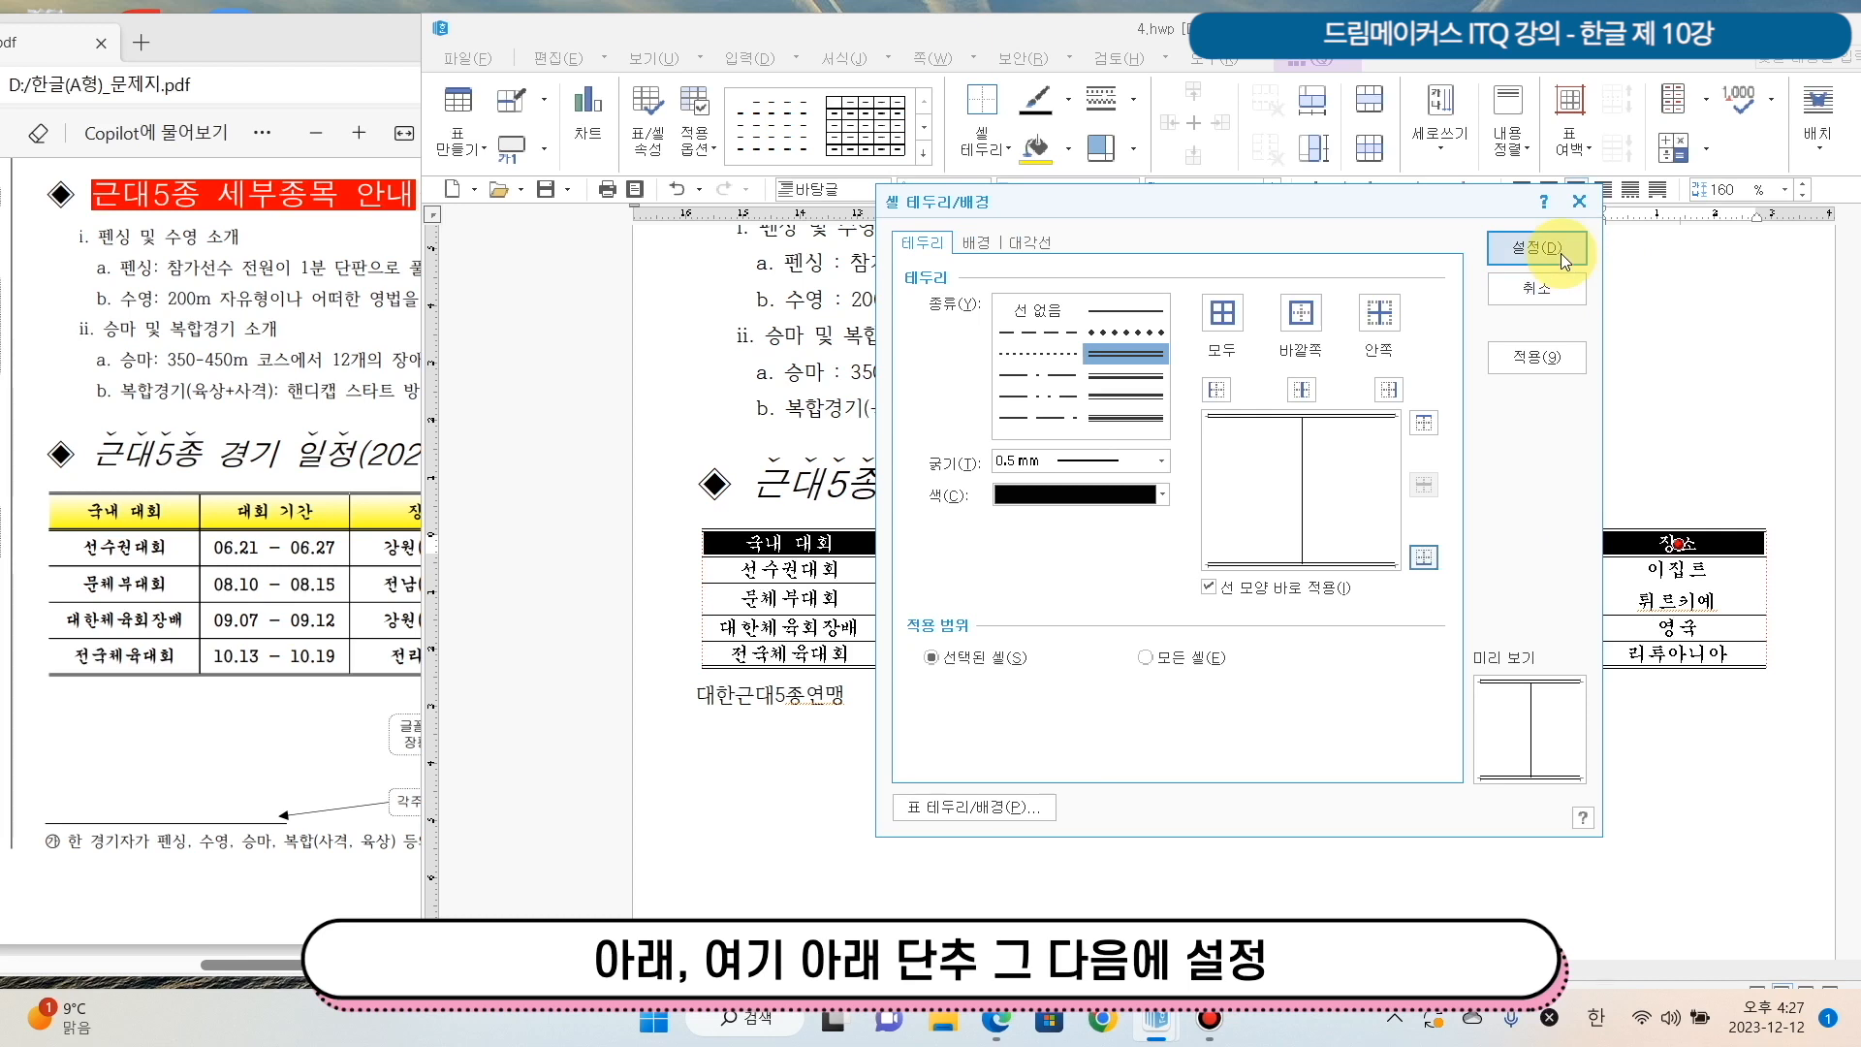
pyautogui.click(1560, 253)
# Switch the header row's cell background to a 그러데이션 fill, using 각 셀마다 적용.
pyautogui.rightClick(1396, 539)
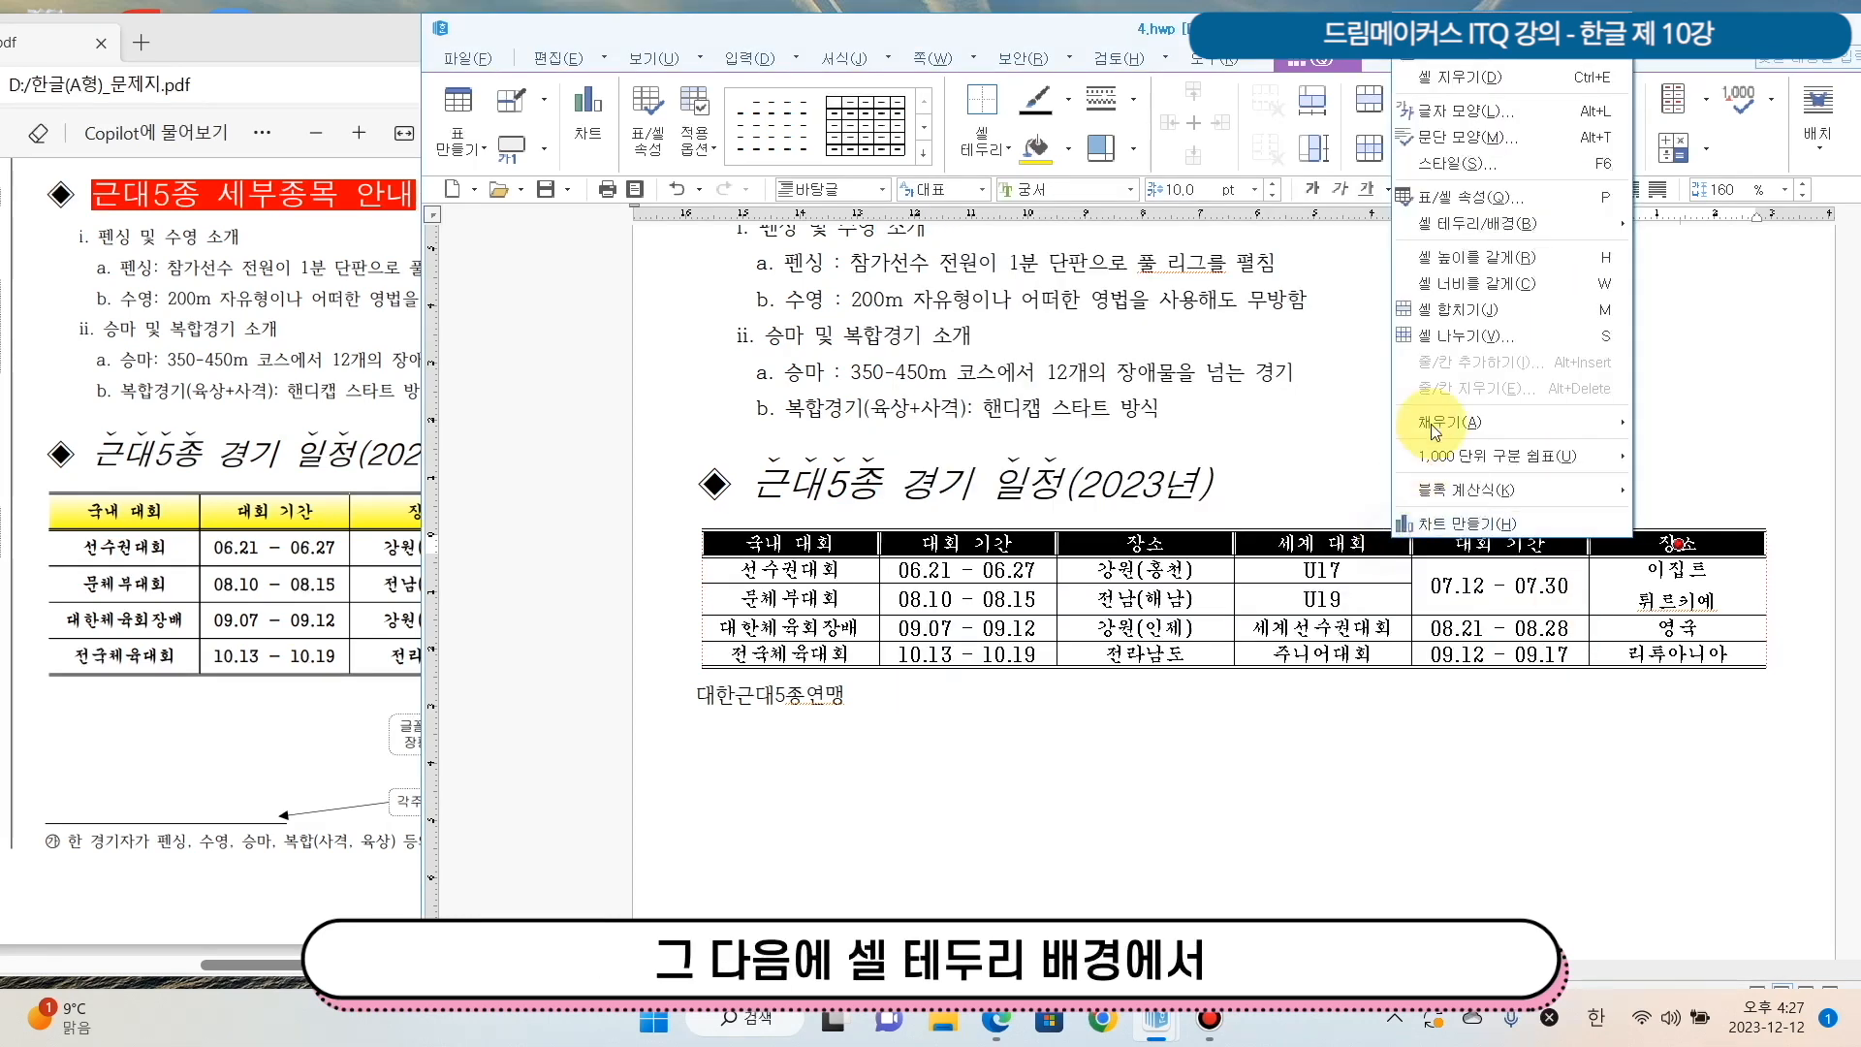
pyautogui.moveTo(1540, 223)
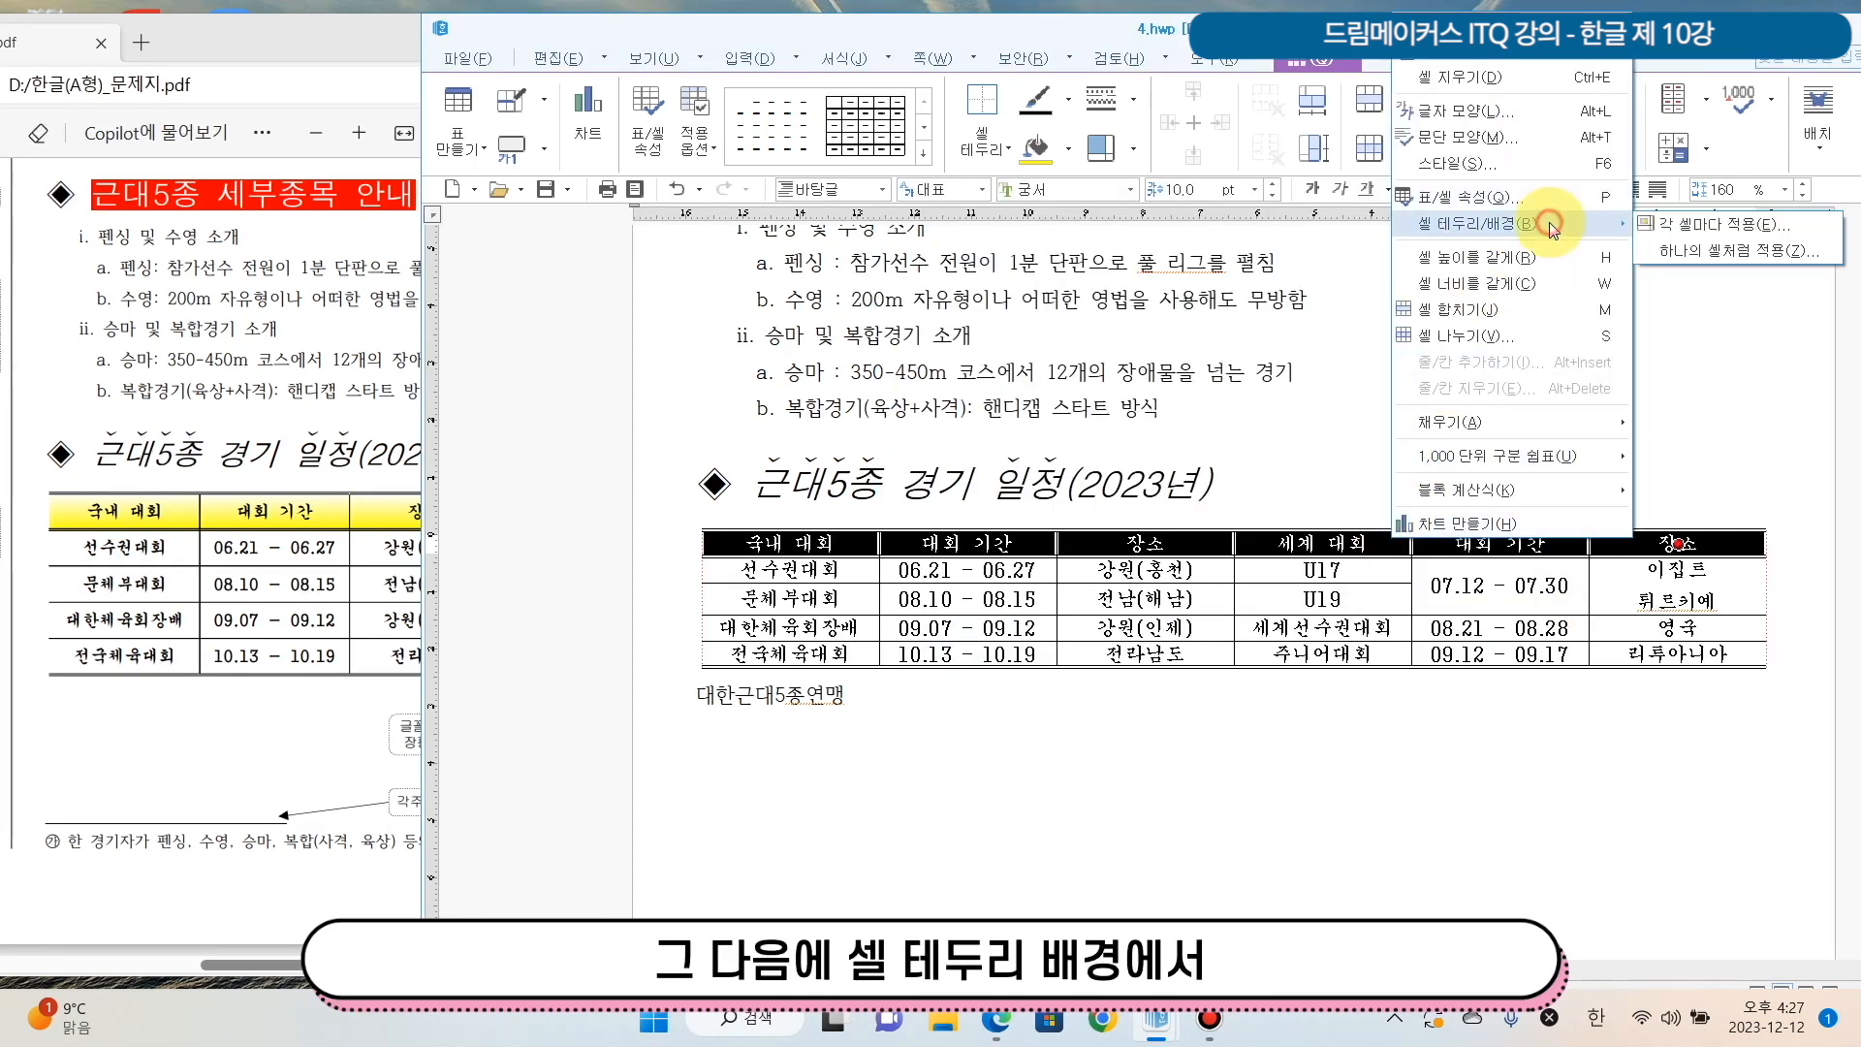
pyautogui.click(1708, 229)
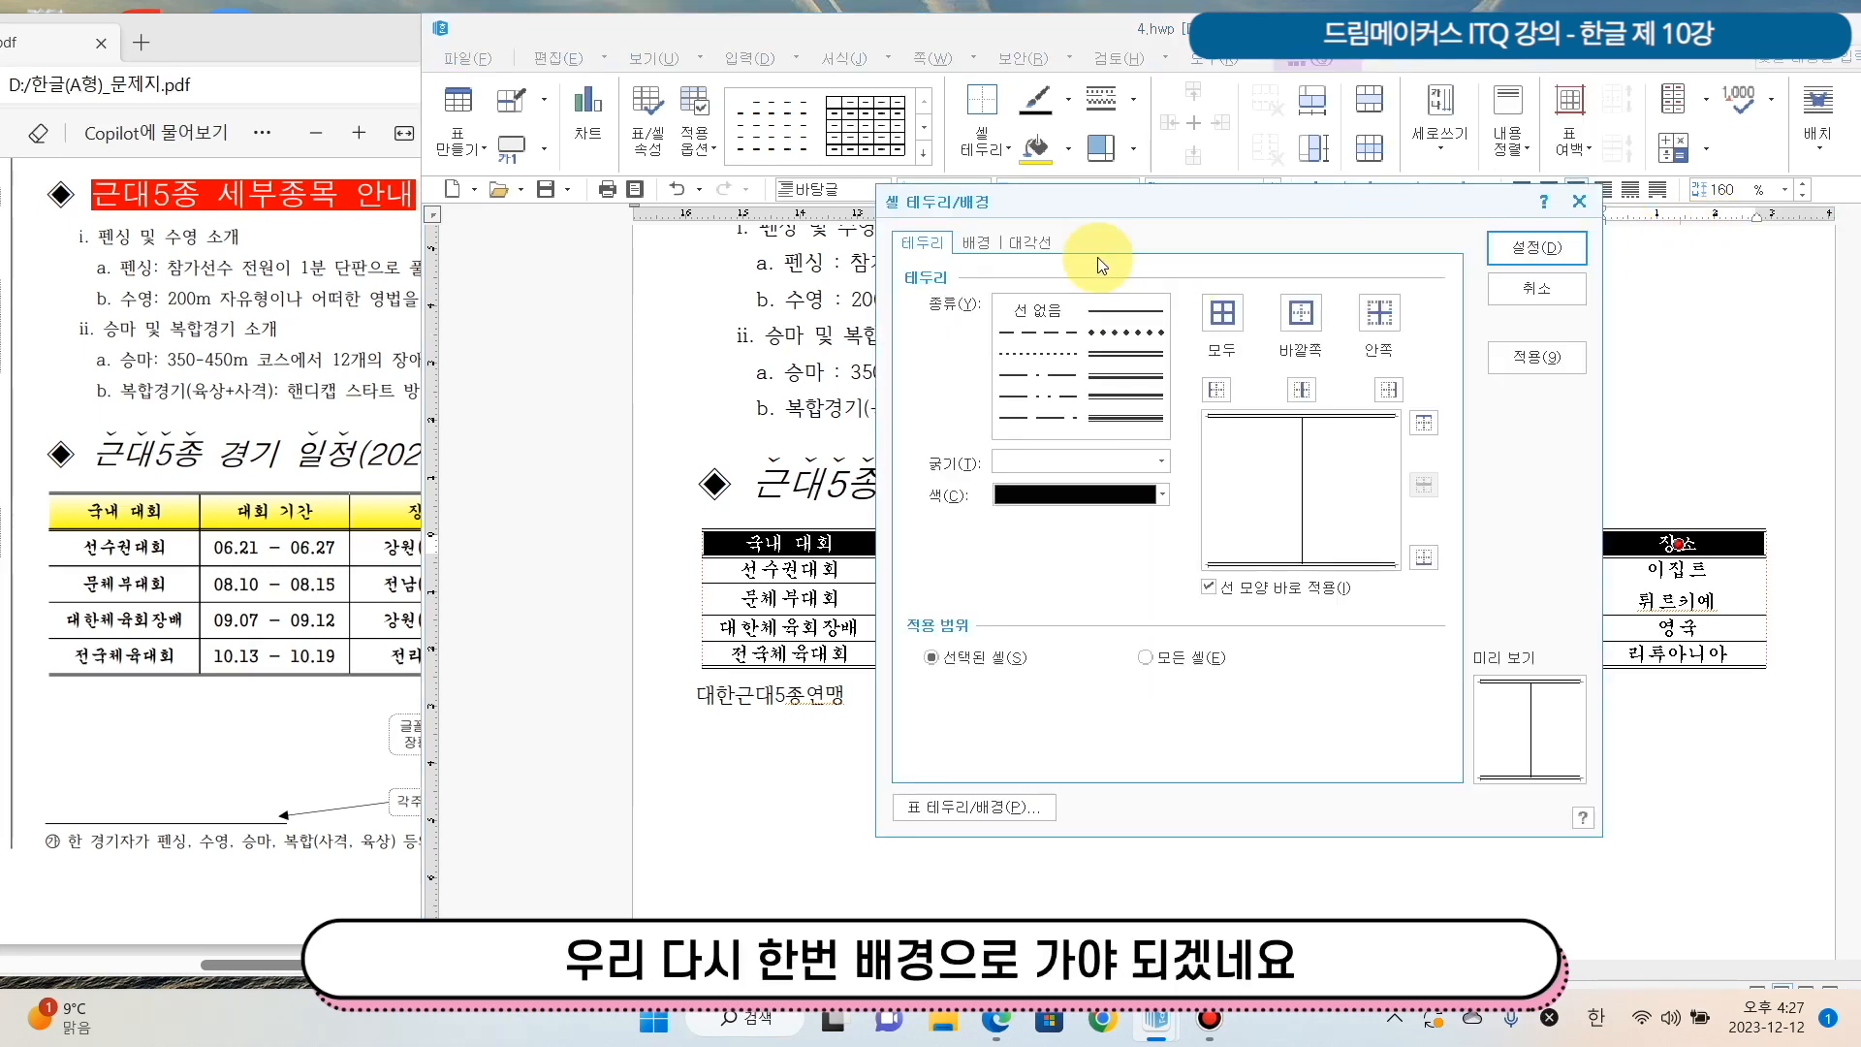
pyautogui.click(974, 242)
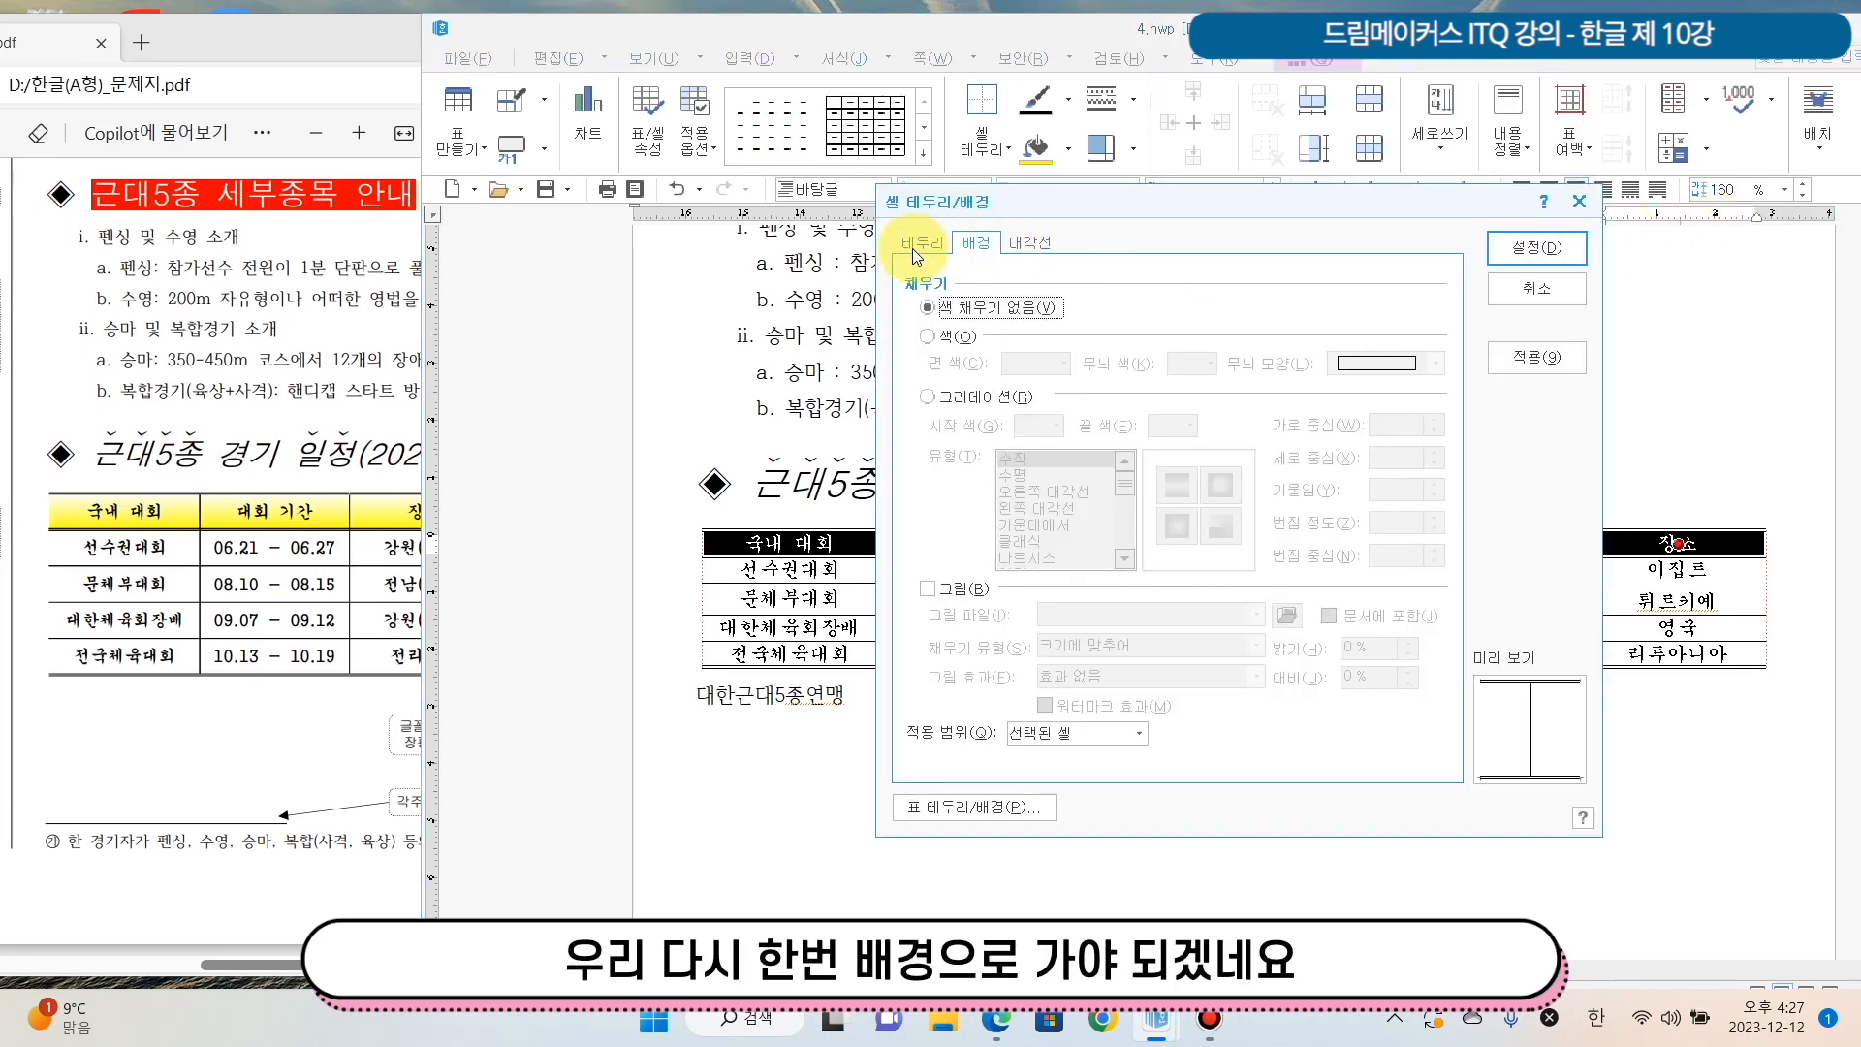
pyautogui.click(920, 245)
pyautogui.click(975, 244)
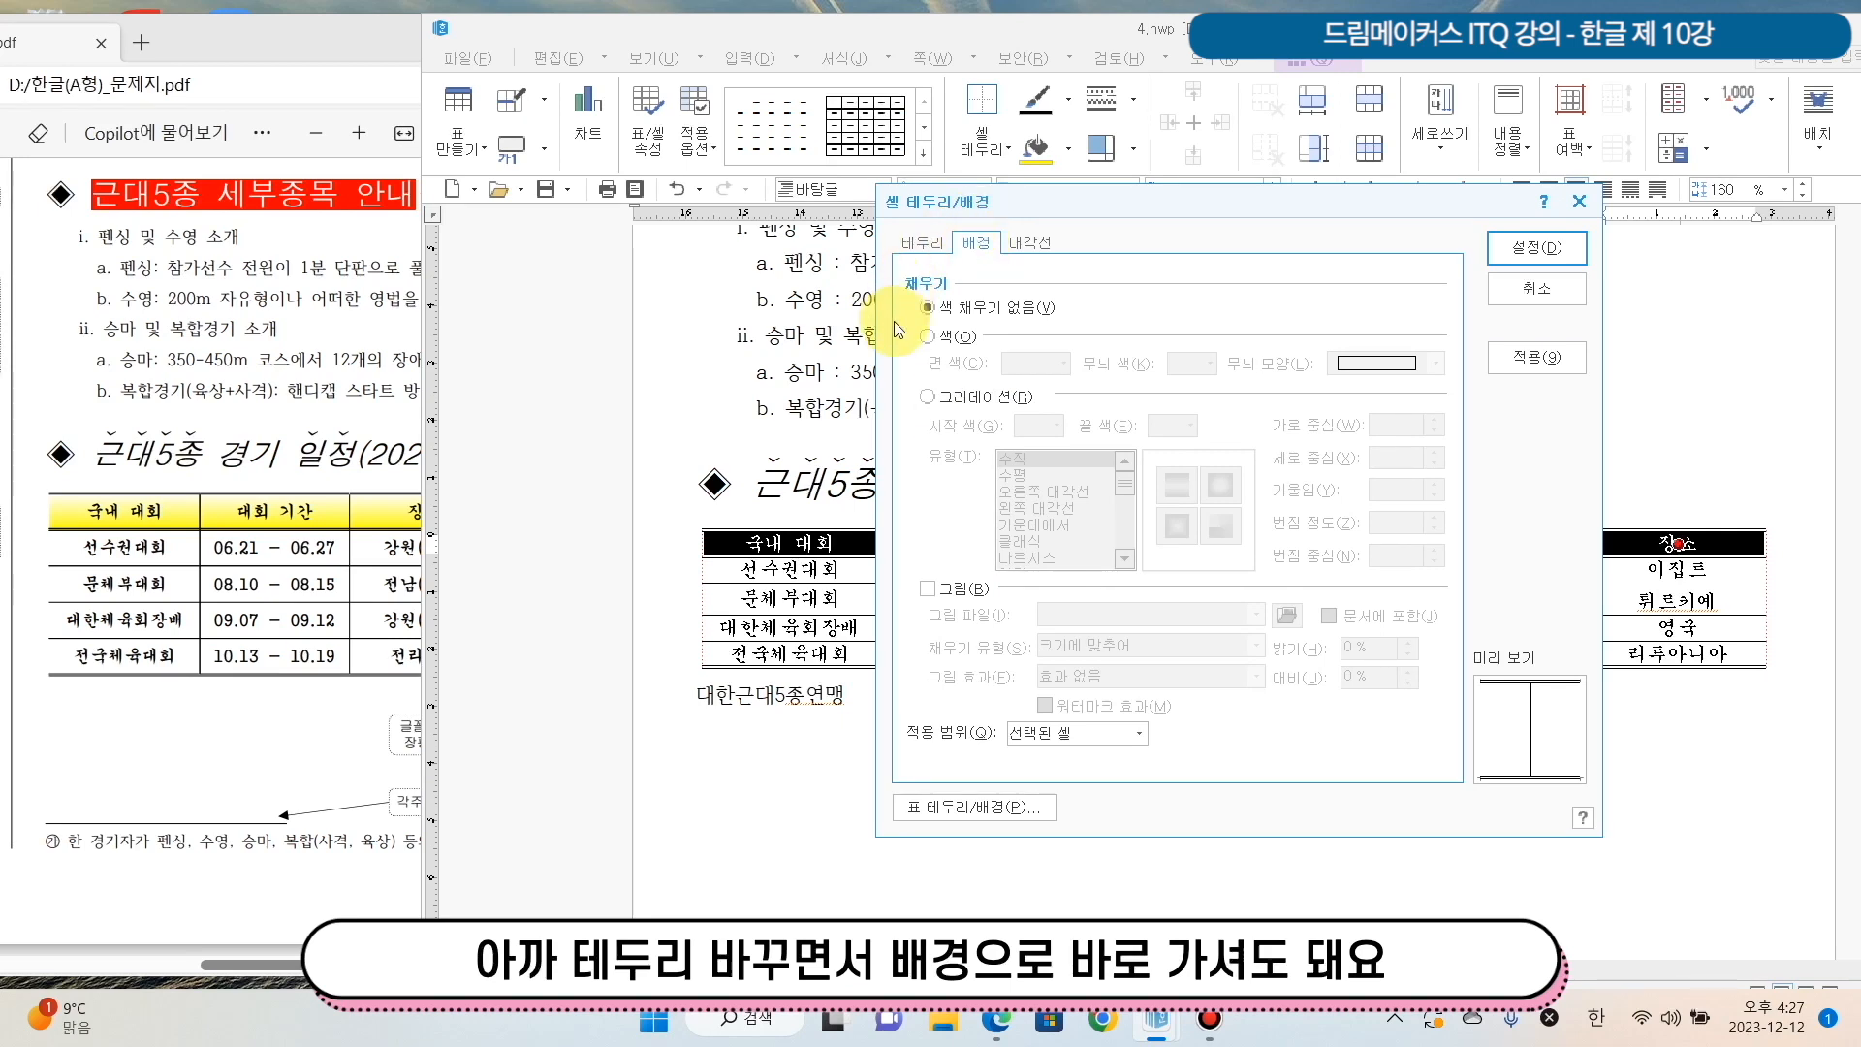
pyautogui.click(926, 398)
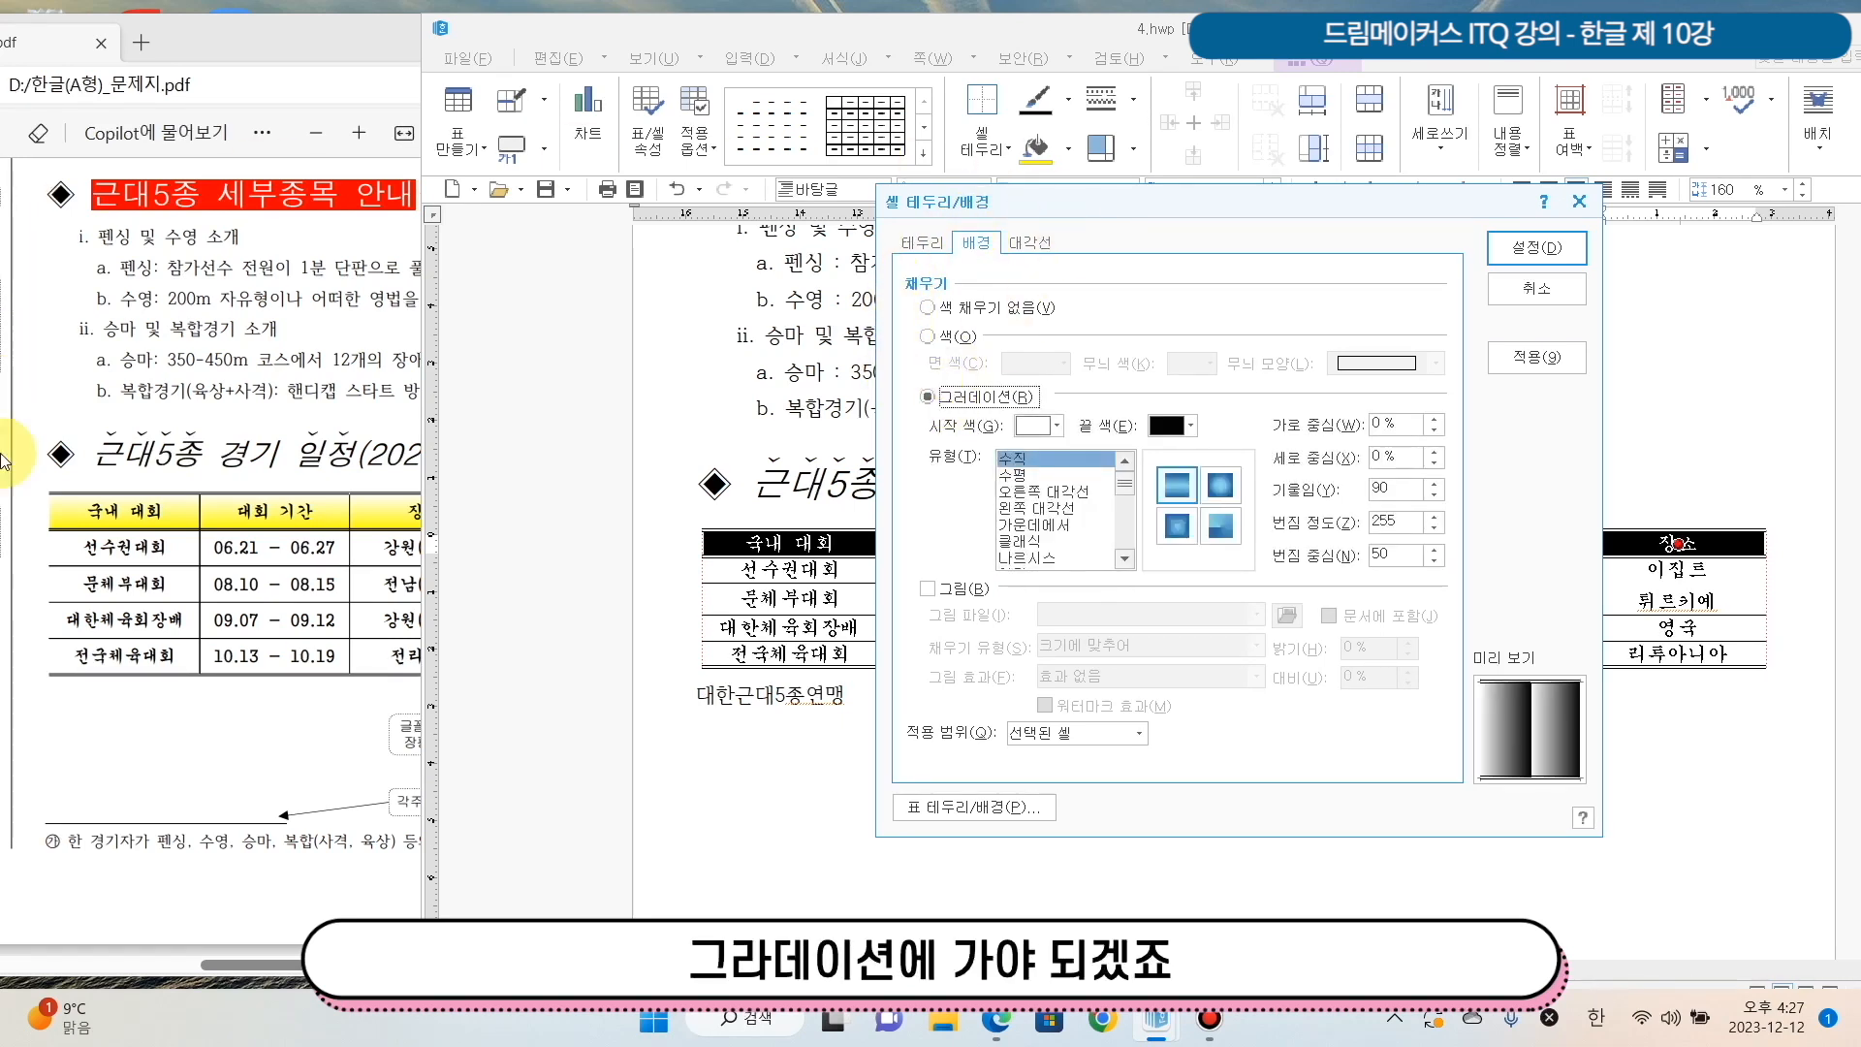
# Examine the PDF note for the cell background's gradient type, start colour and end colour.
pyautogui.click(330, 43)
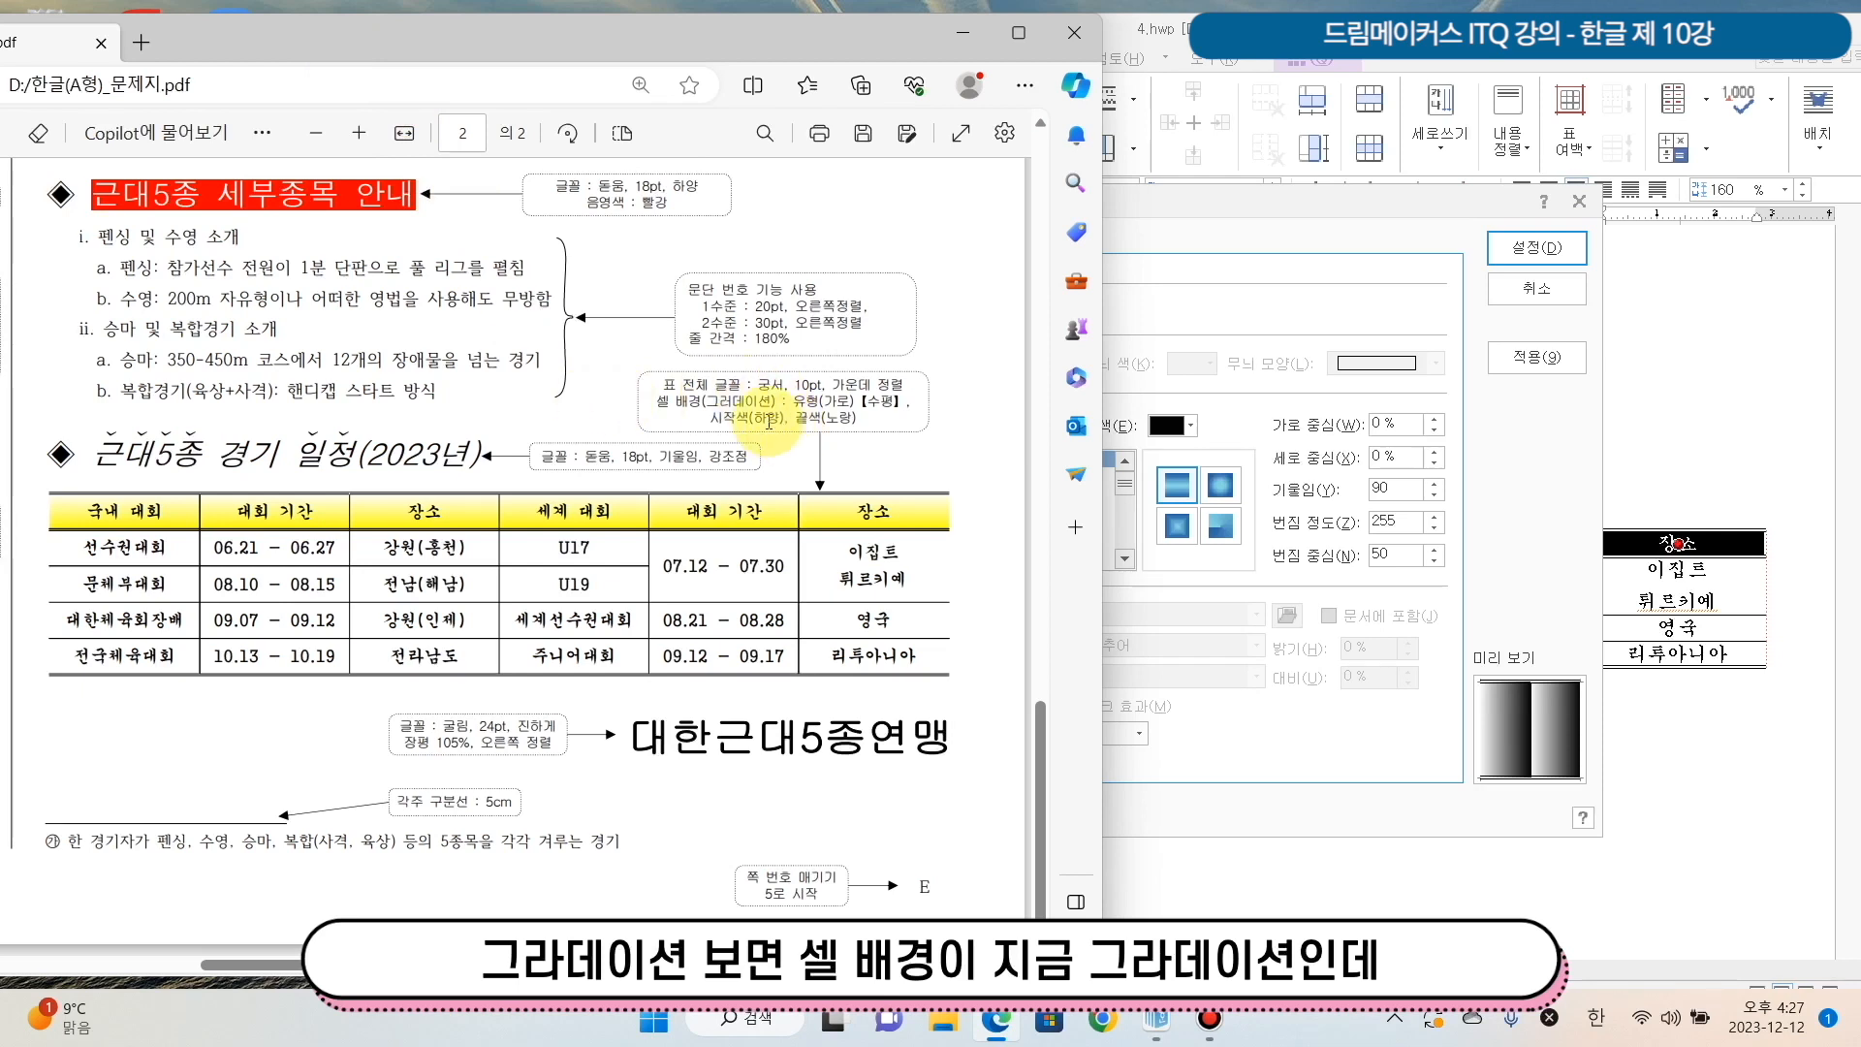
pyautogui.moveTo(665, 404); pyautogui.dragTo(847, 409)
pyautogui.click(740, 395)
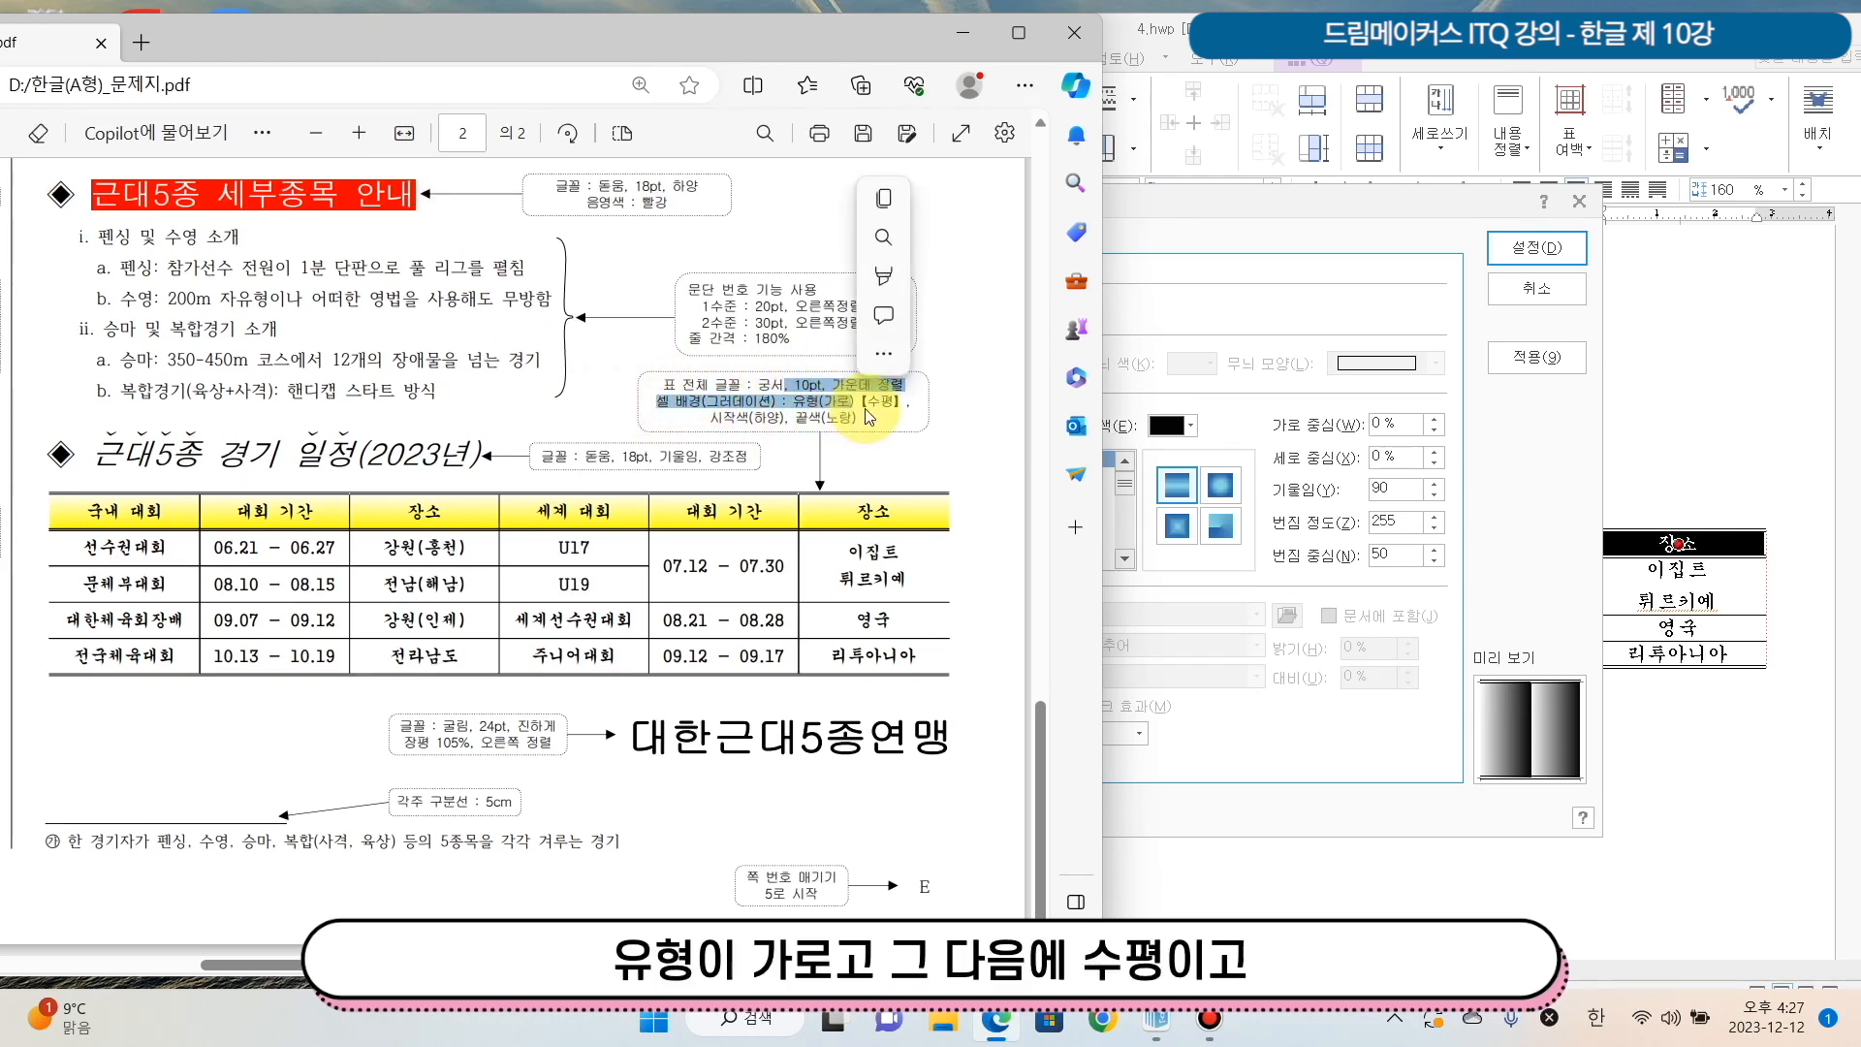
pyautogui.click(869, 409)
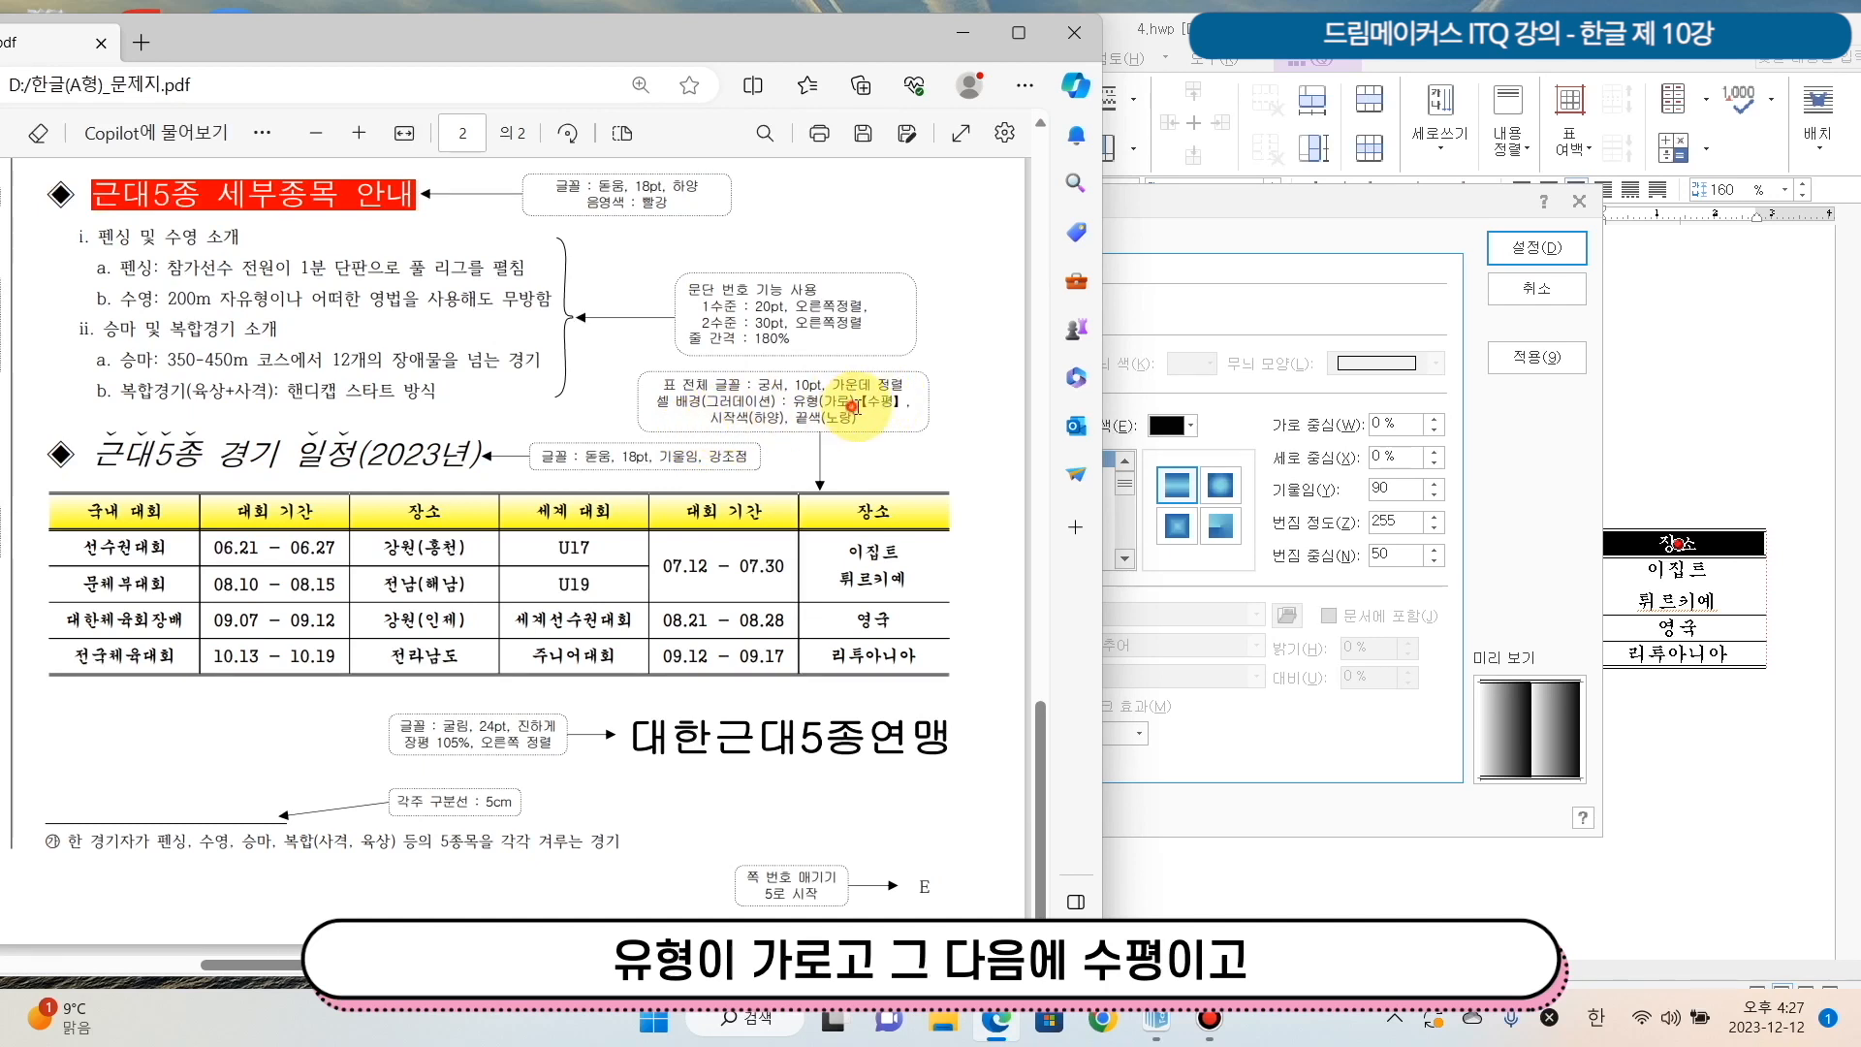
pyautogui.moveTo(856, 403); pyautogui.dragTo(904, 407)
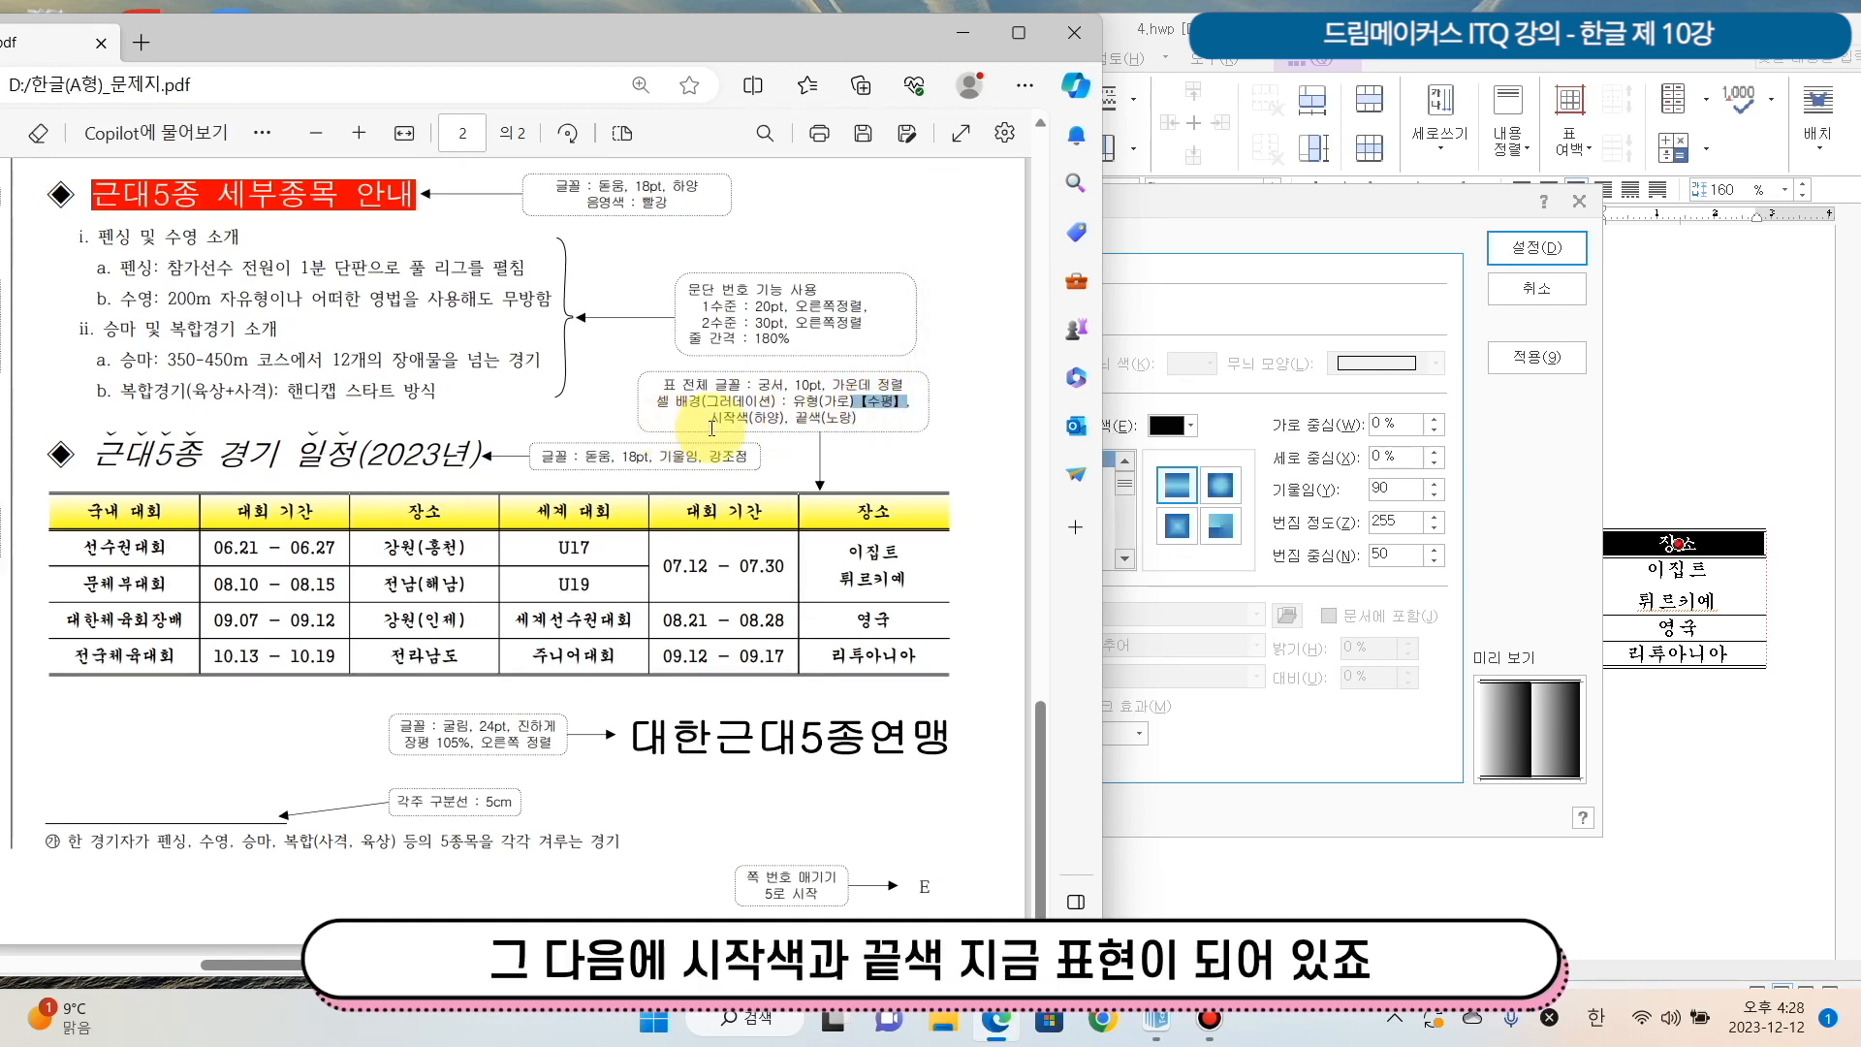
pyautogui.moveTo(710, 424); pyautogui.dragTo(863, 428)
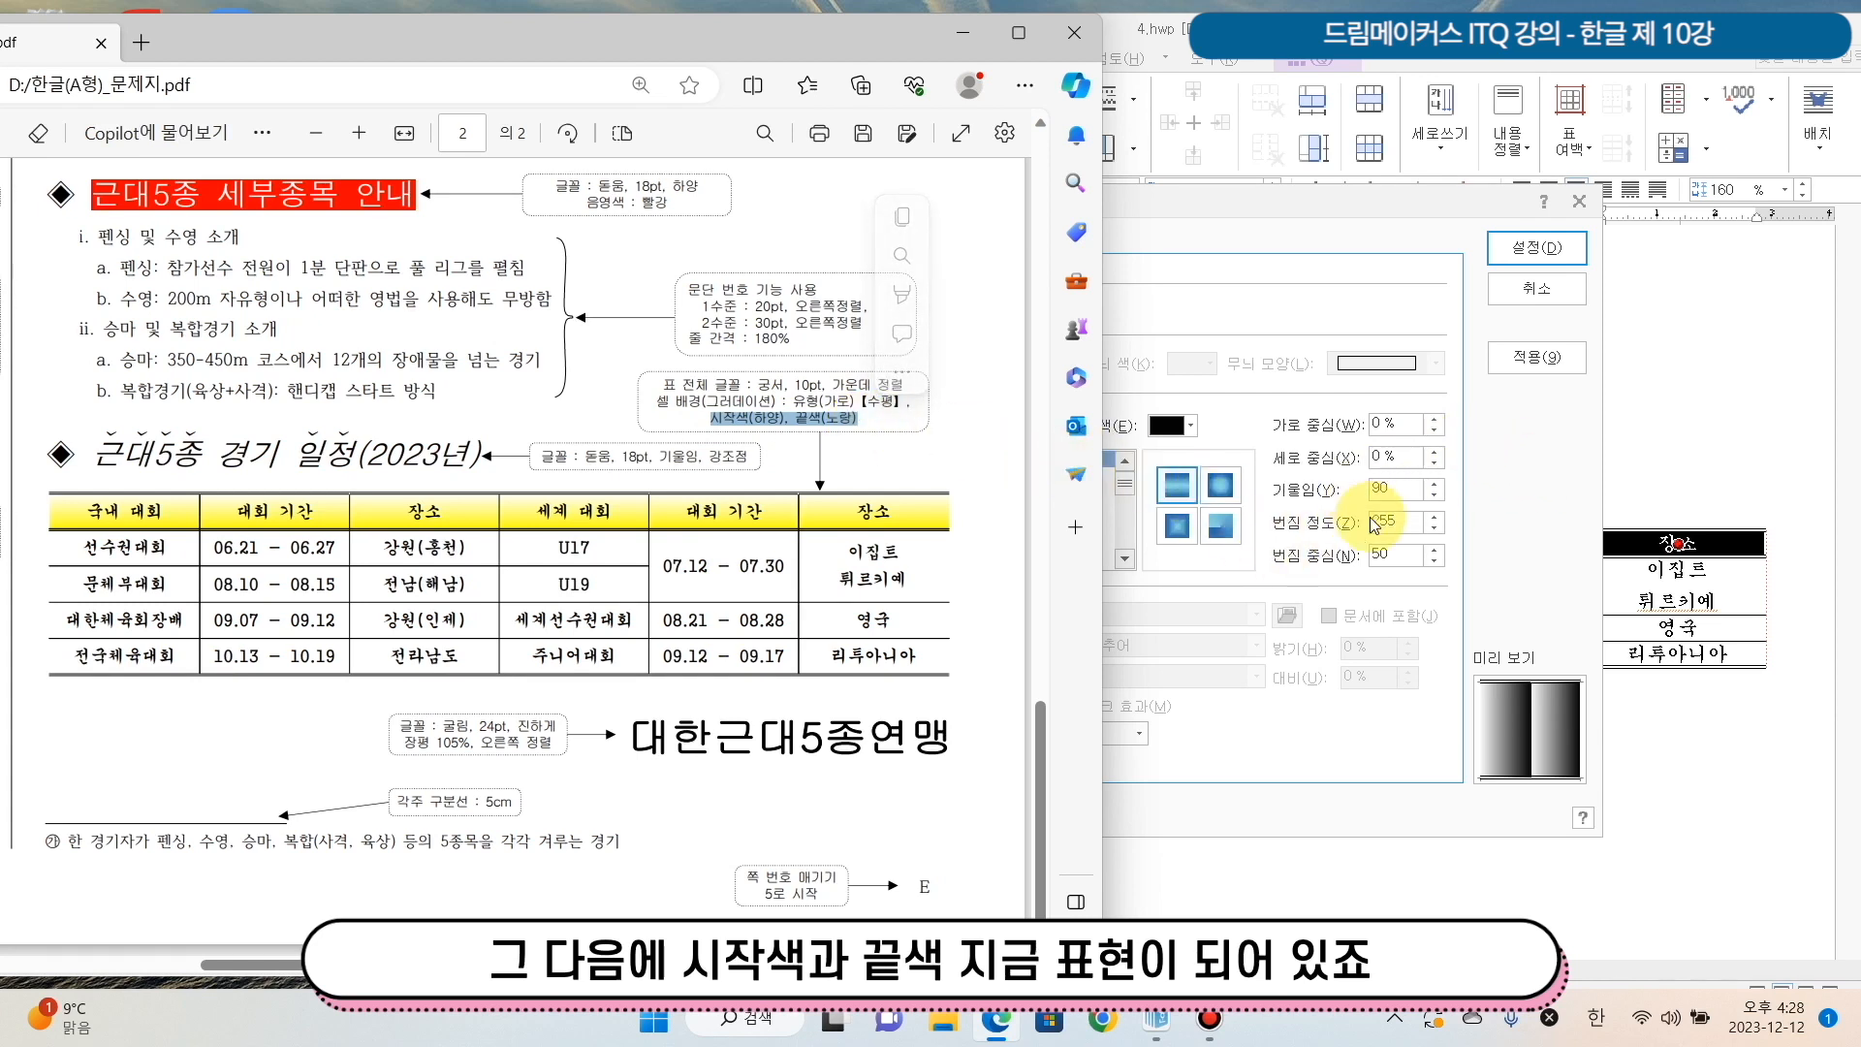
pyautogui.click(1456, 471)
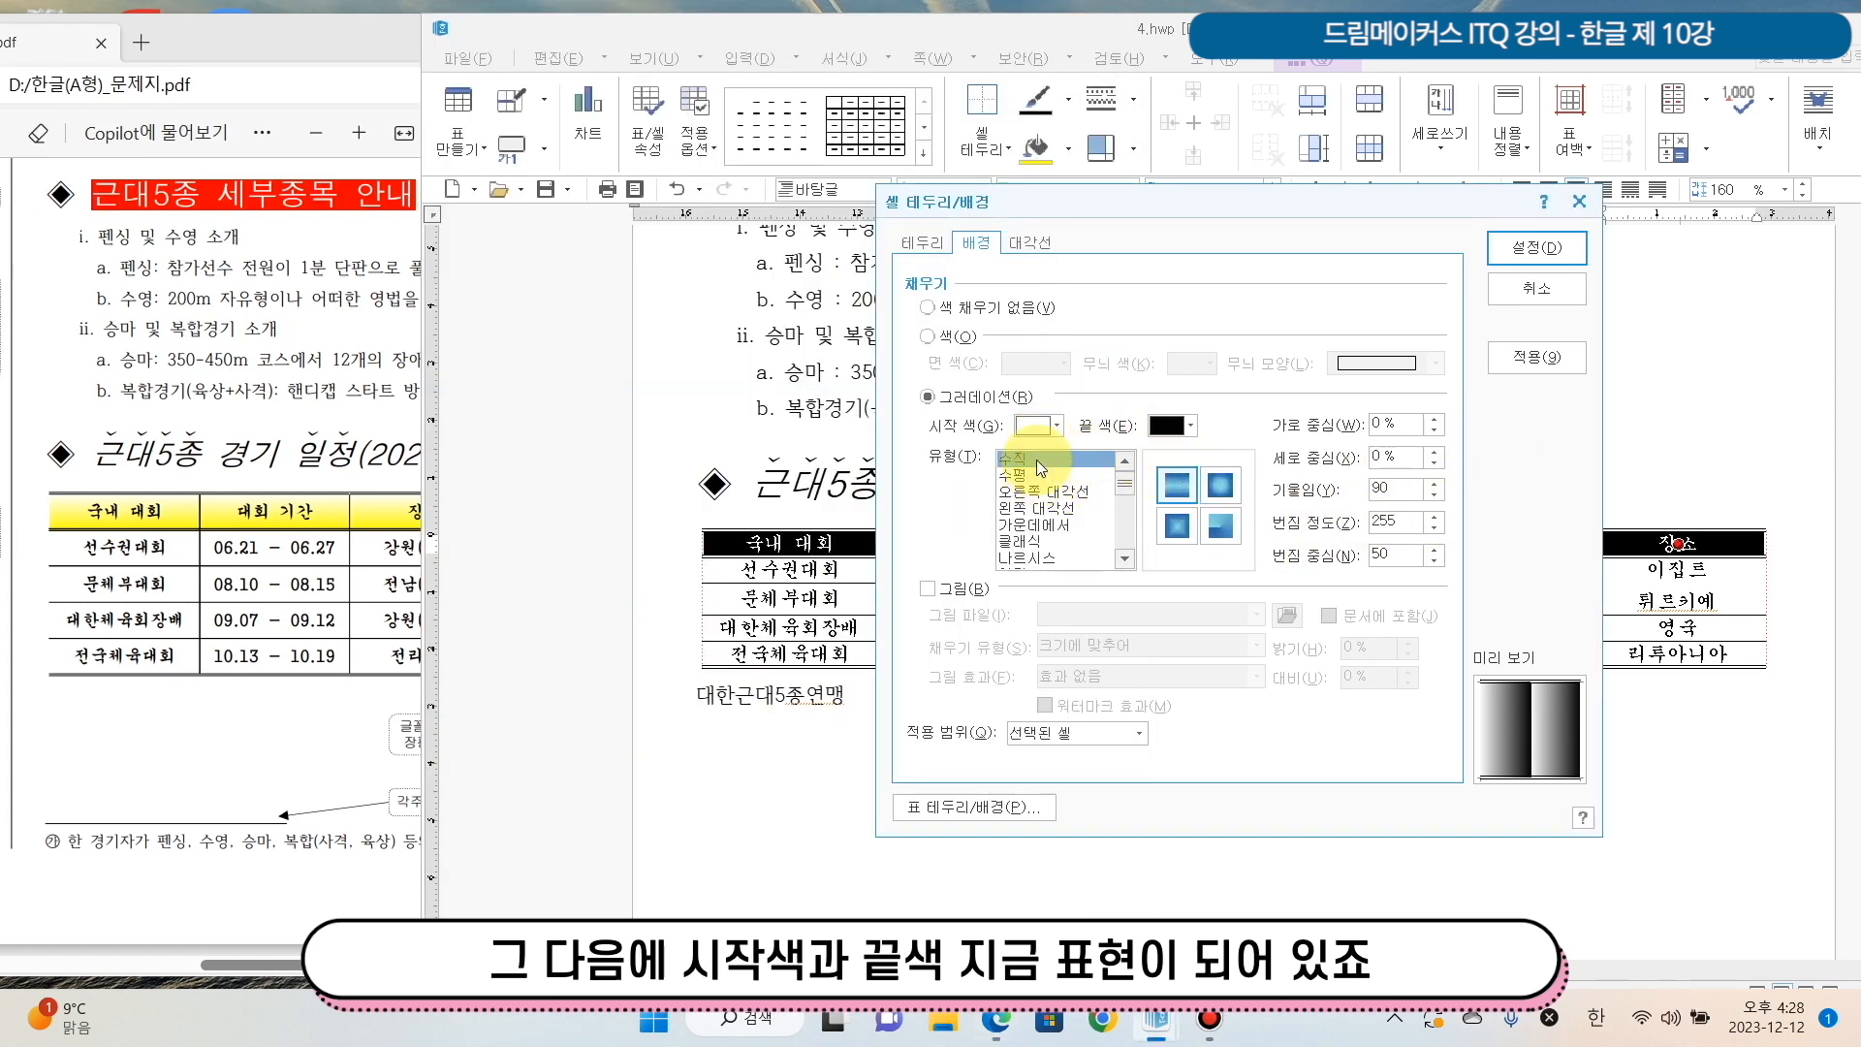
# Give the header row gradient a yellow end colour and the 수평 type, and apply it to the cells.
pyautogui.click(1055, 425)
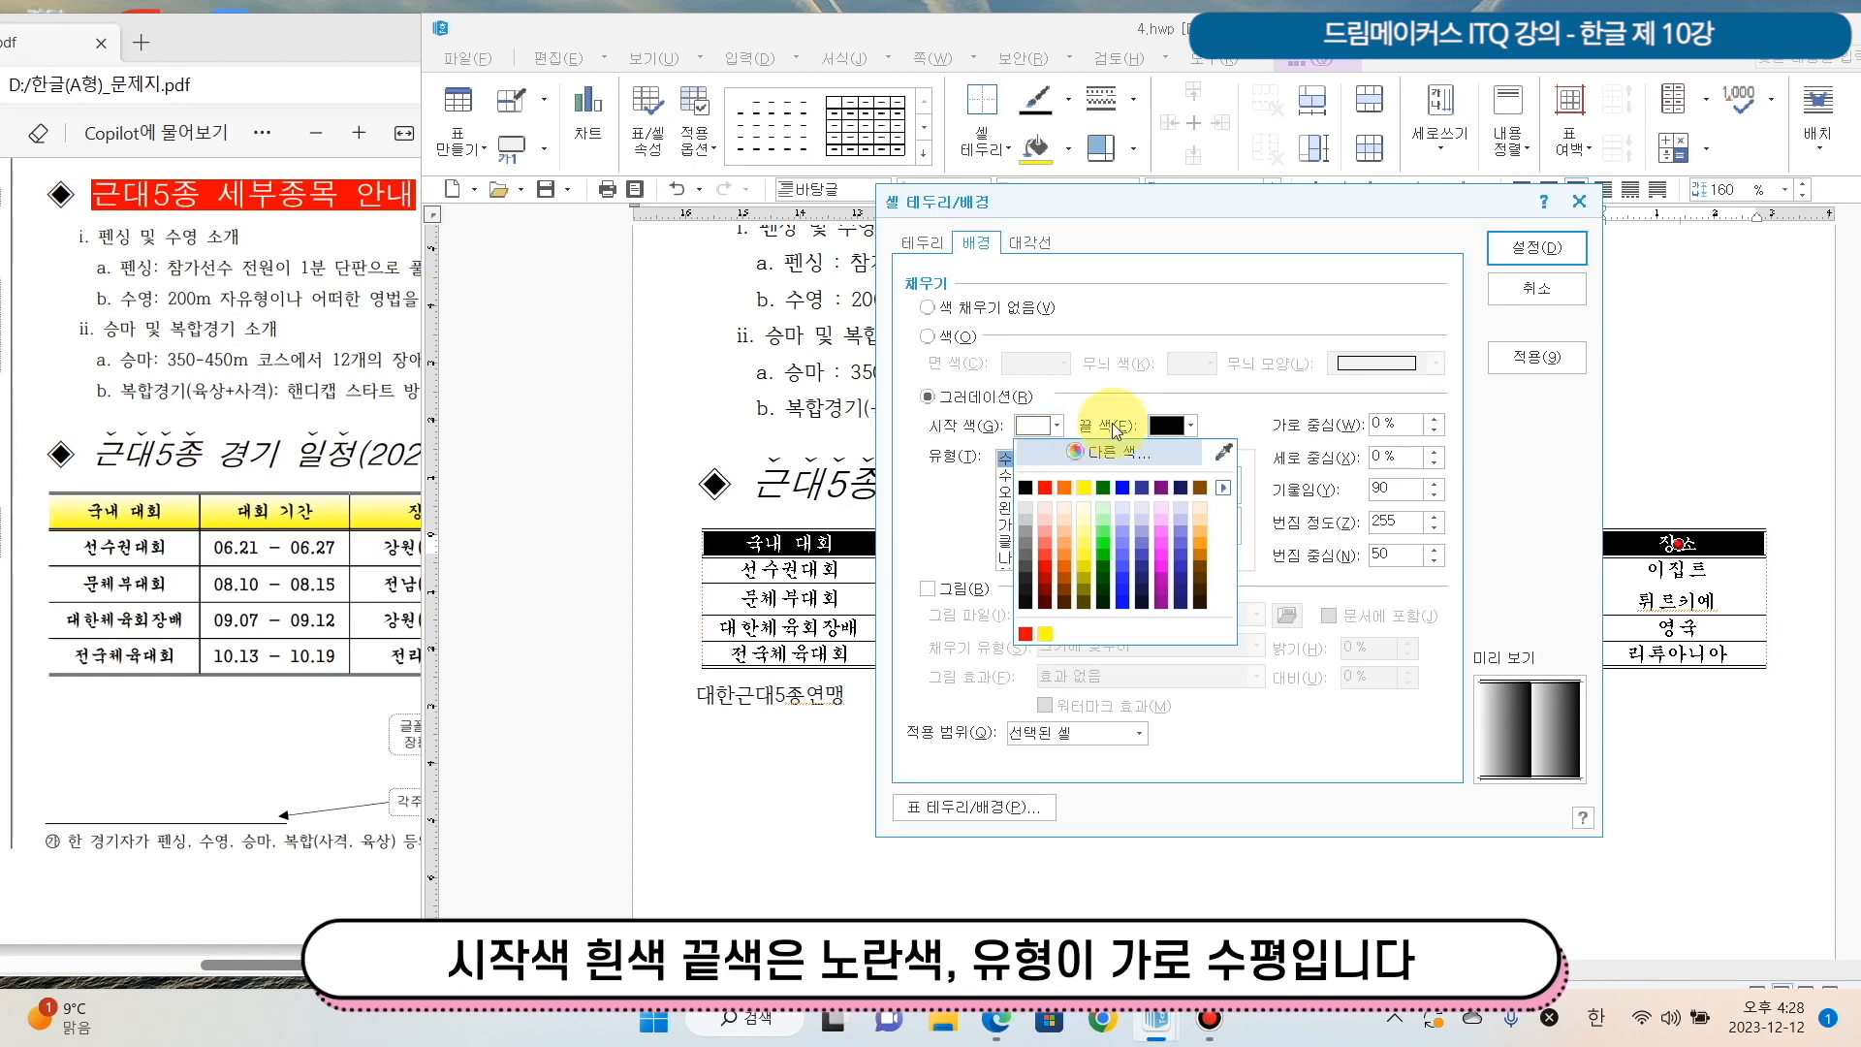
pyautogui.click(1192, 426)
pyautogui.click(1219, 491)
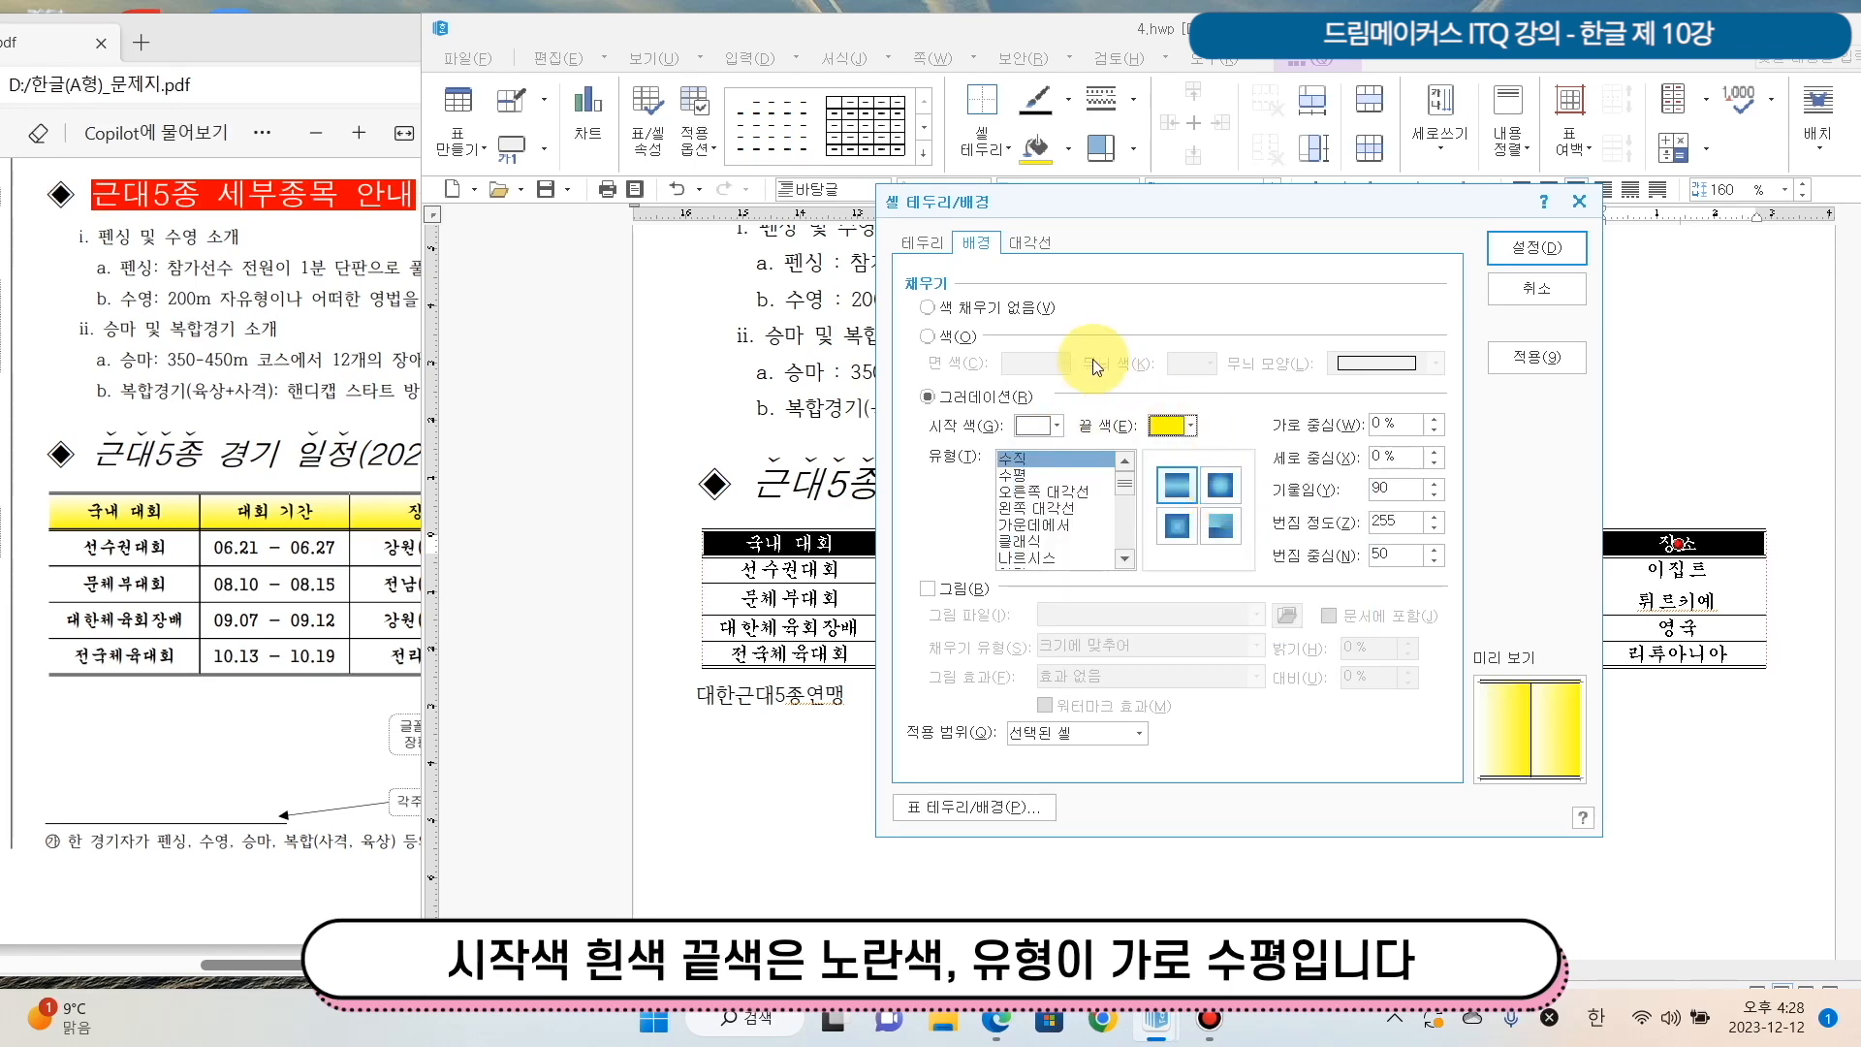
pyautogui.click(211, 24)
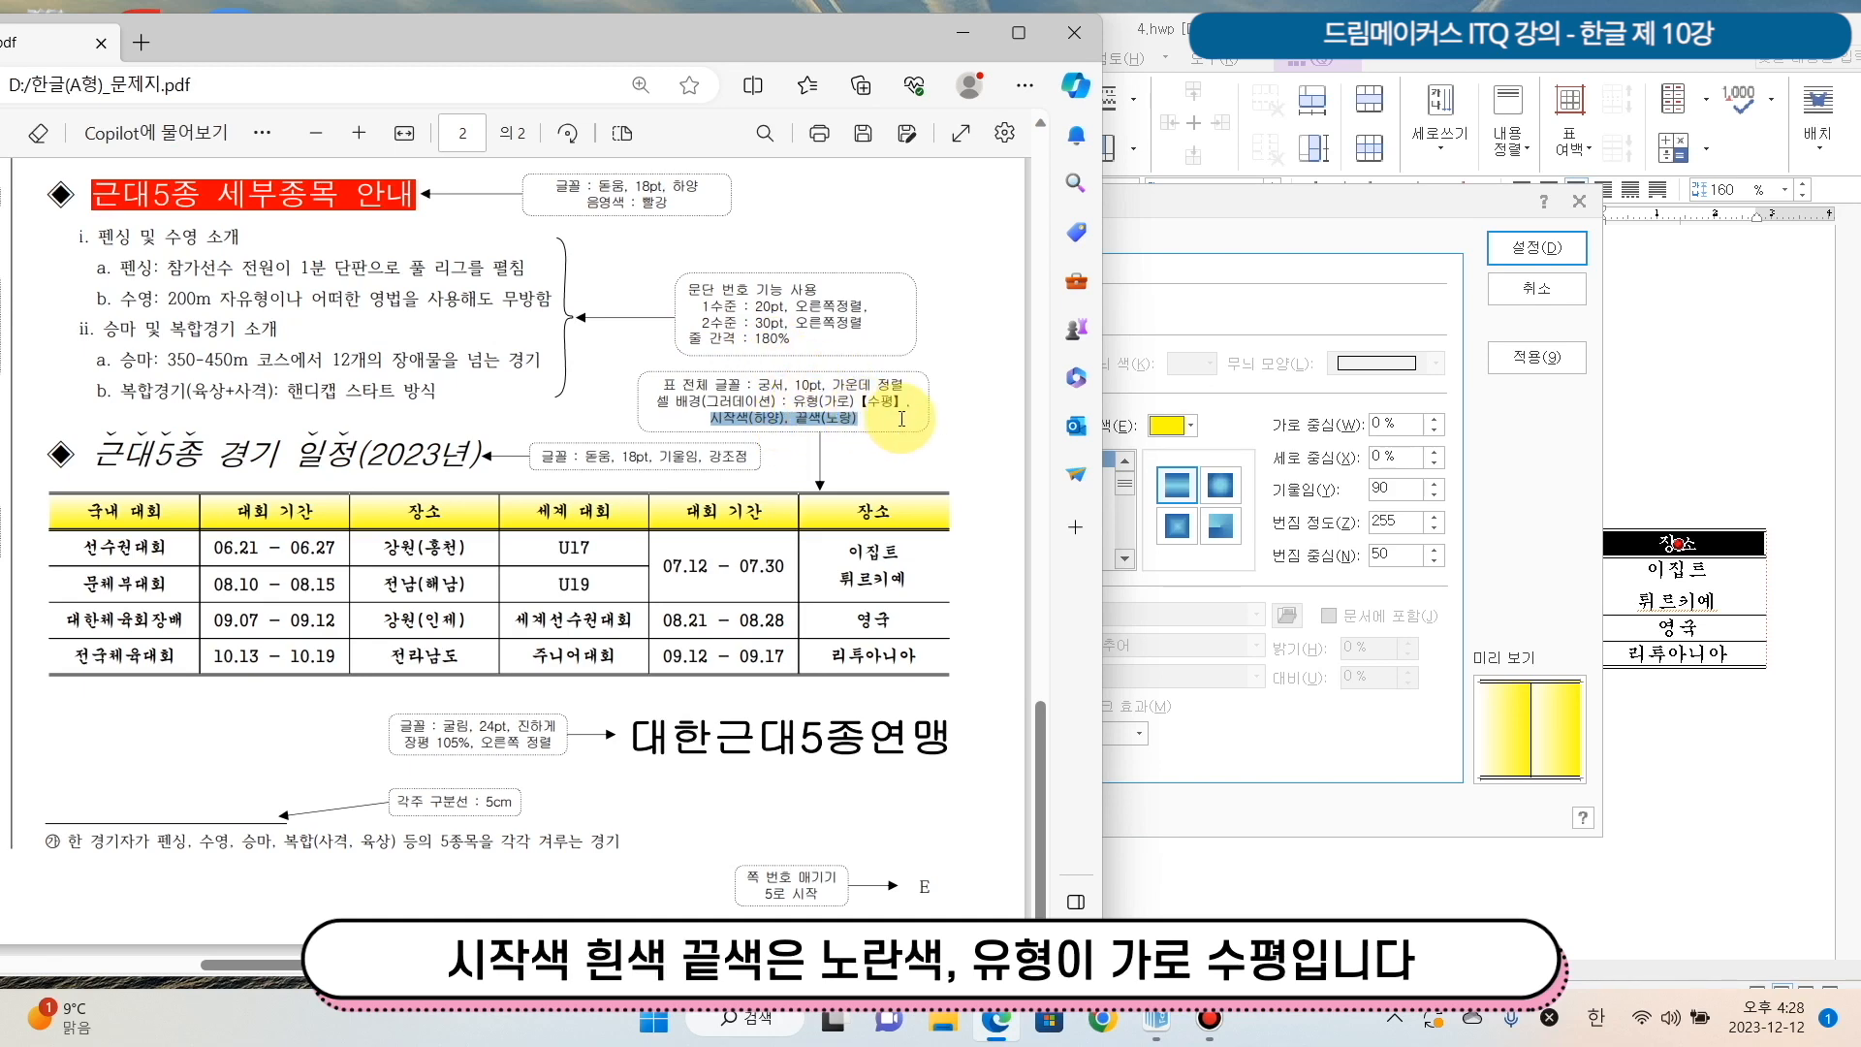
pyautogui.click(1285, 201)
pyautogui.click(1045, 475)
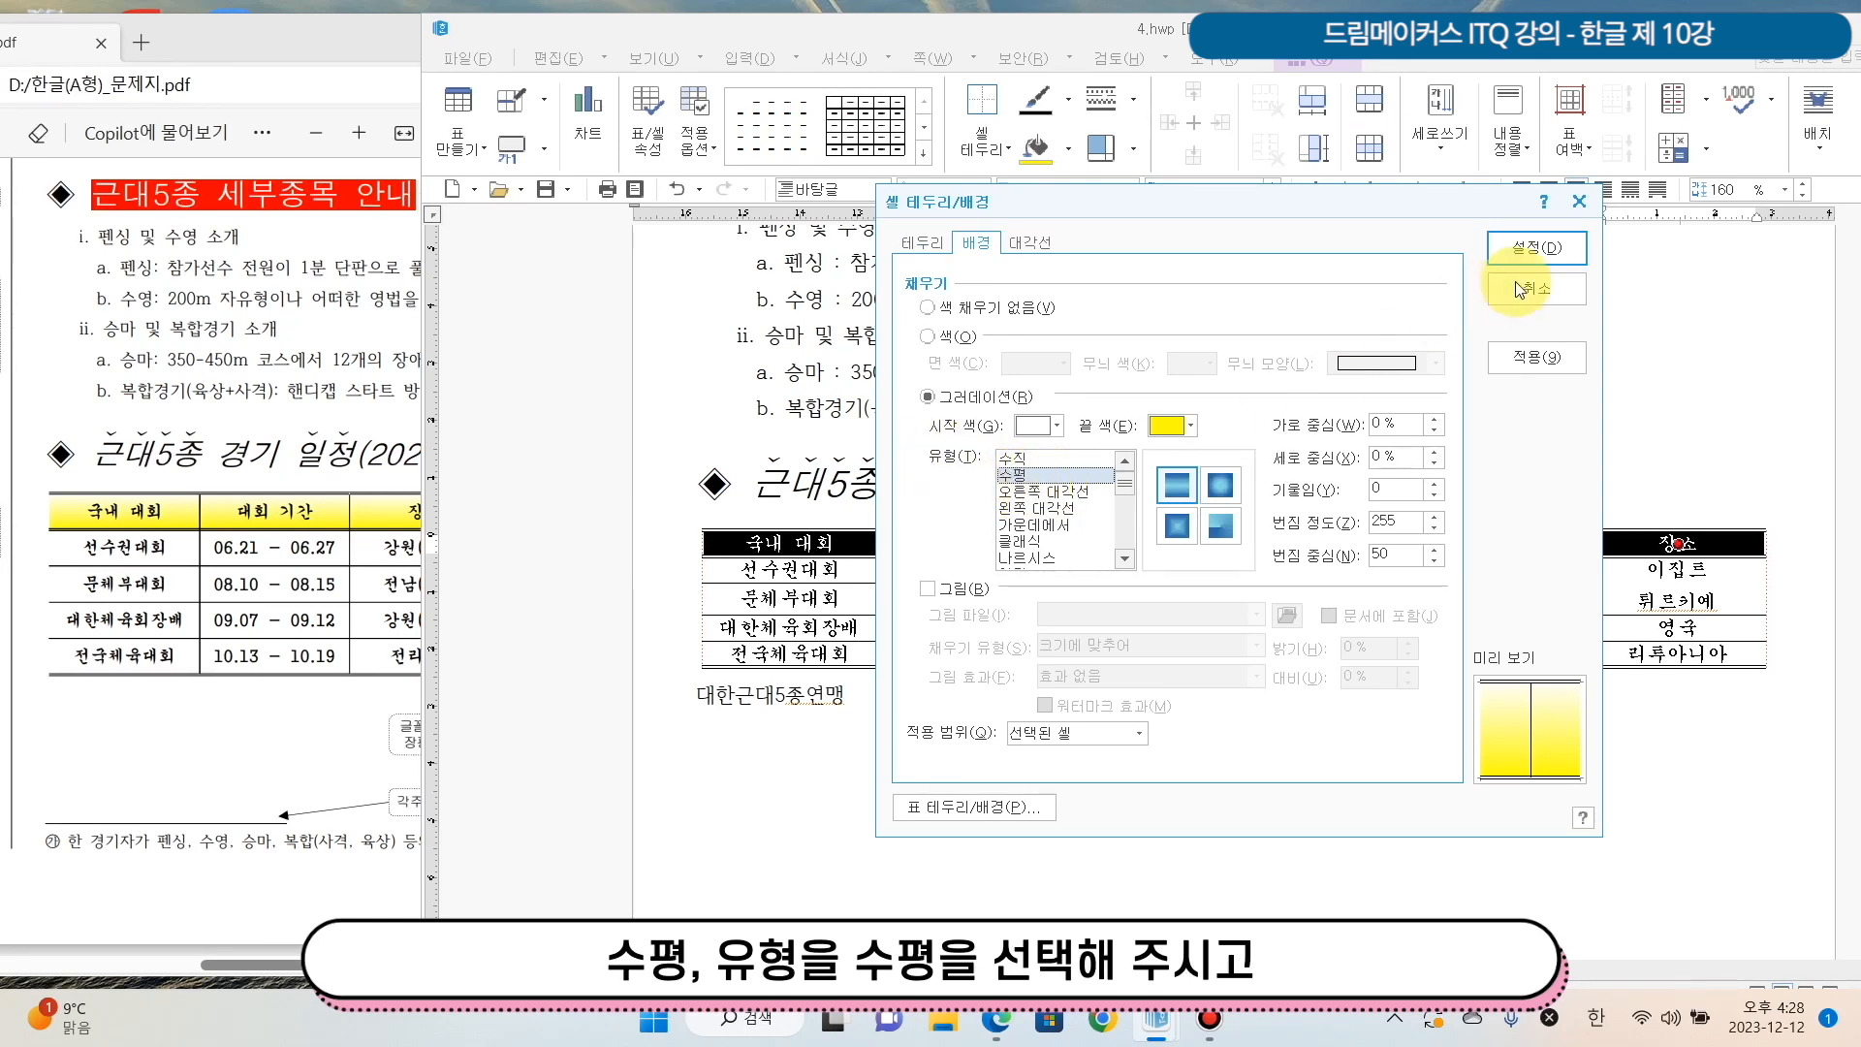
pyautogui.click(1558, 254)
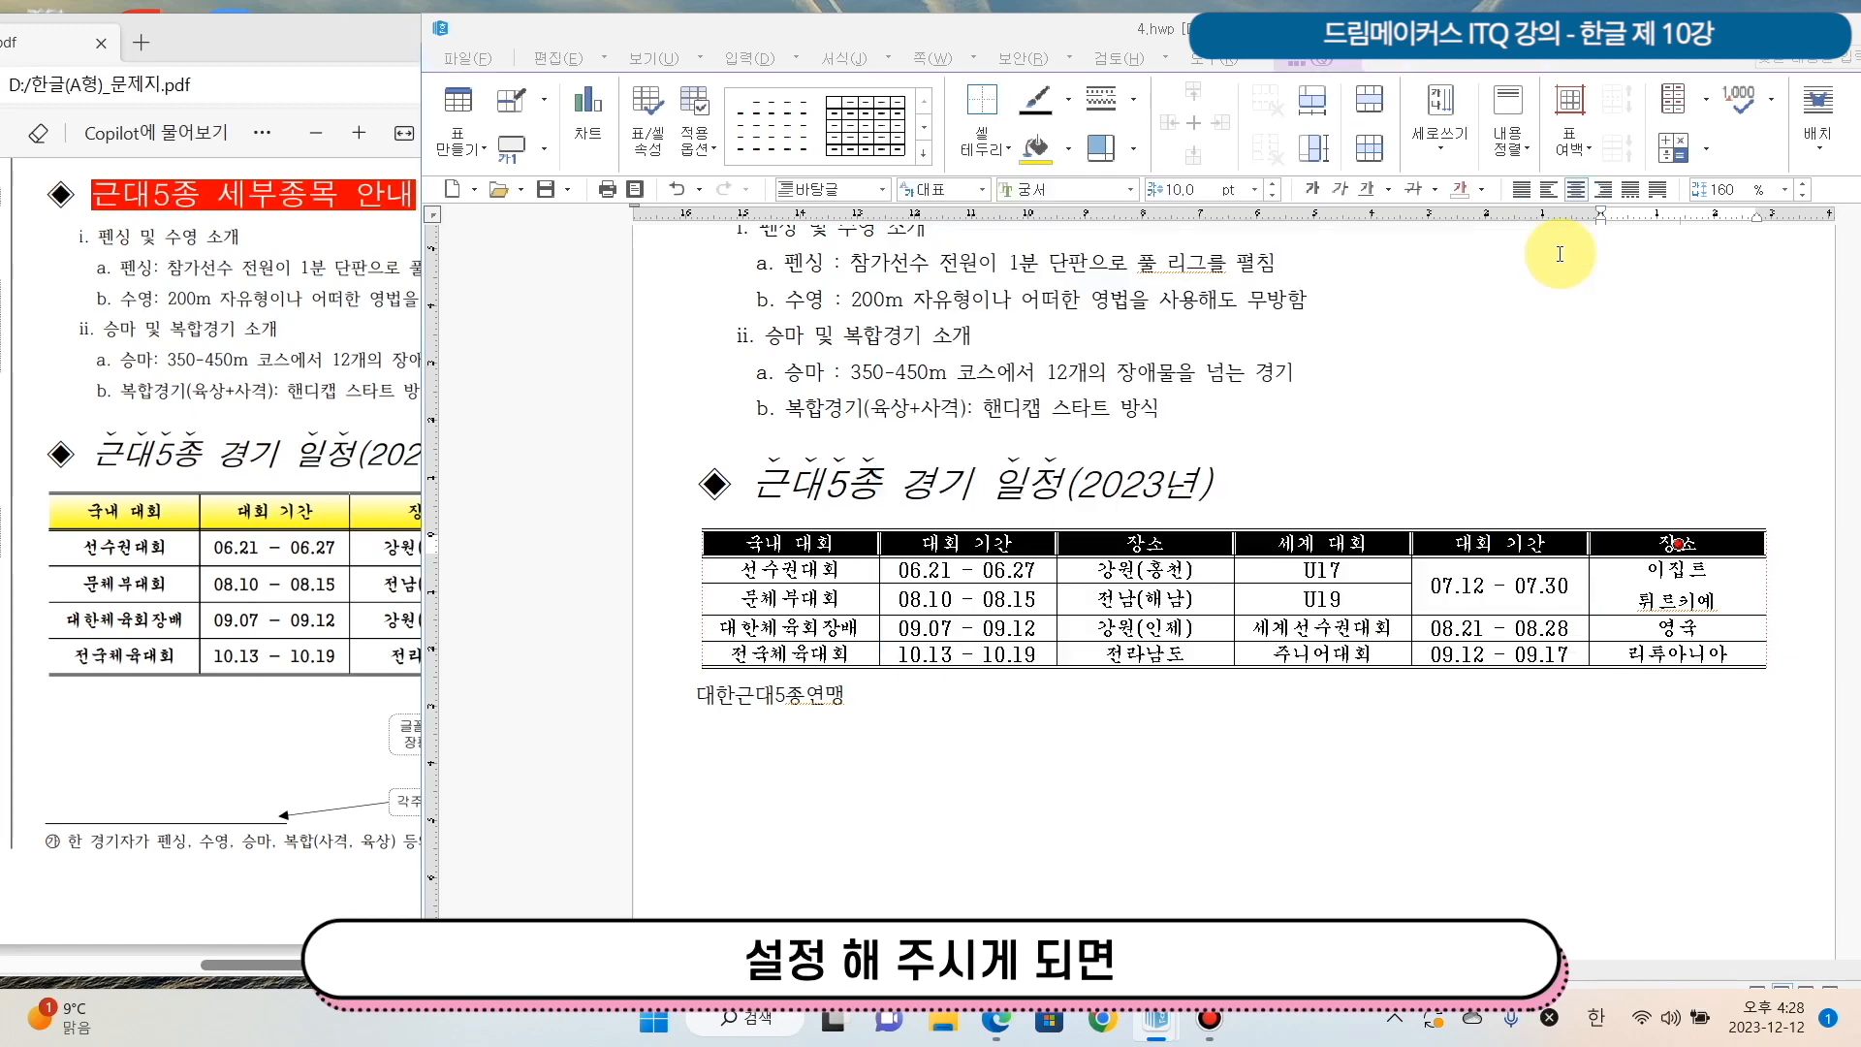
pyautogui.click(1175, 860)
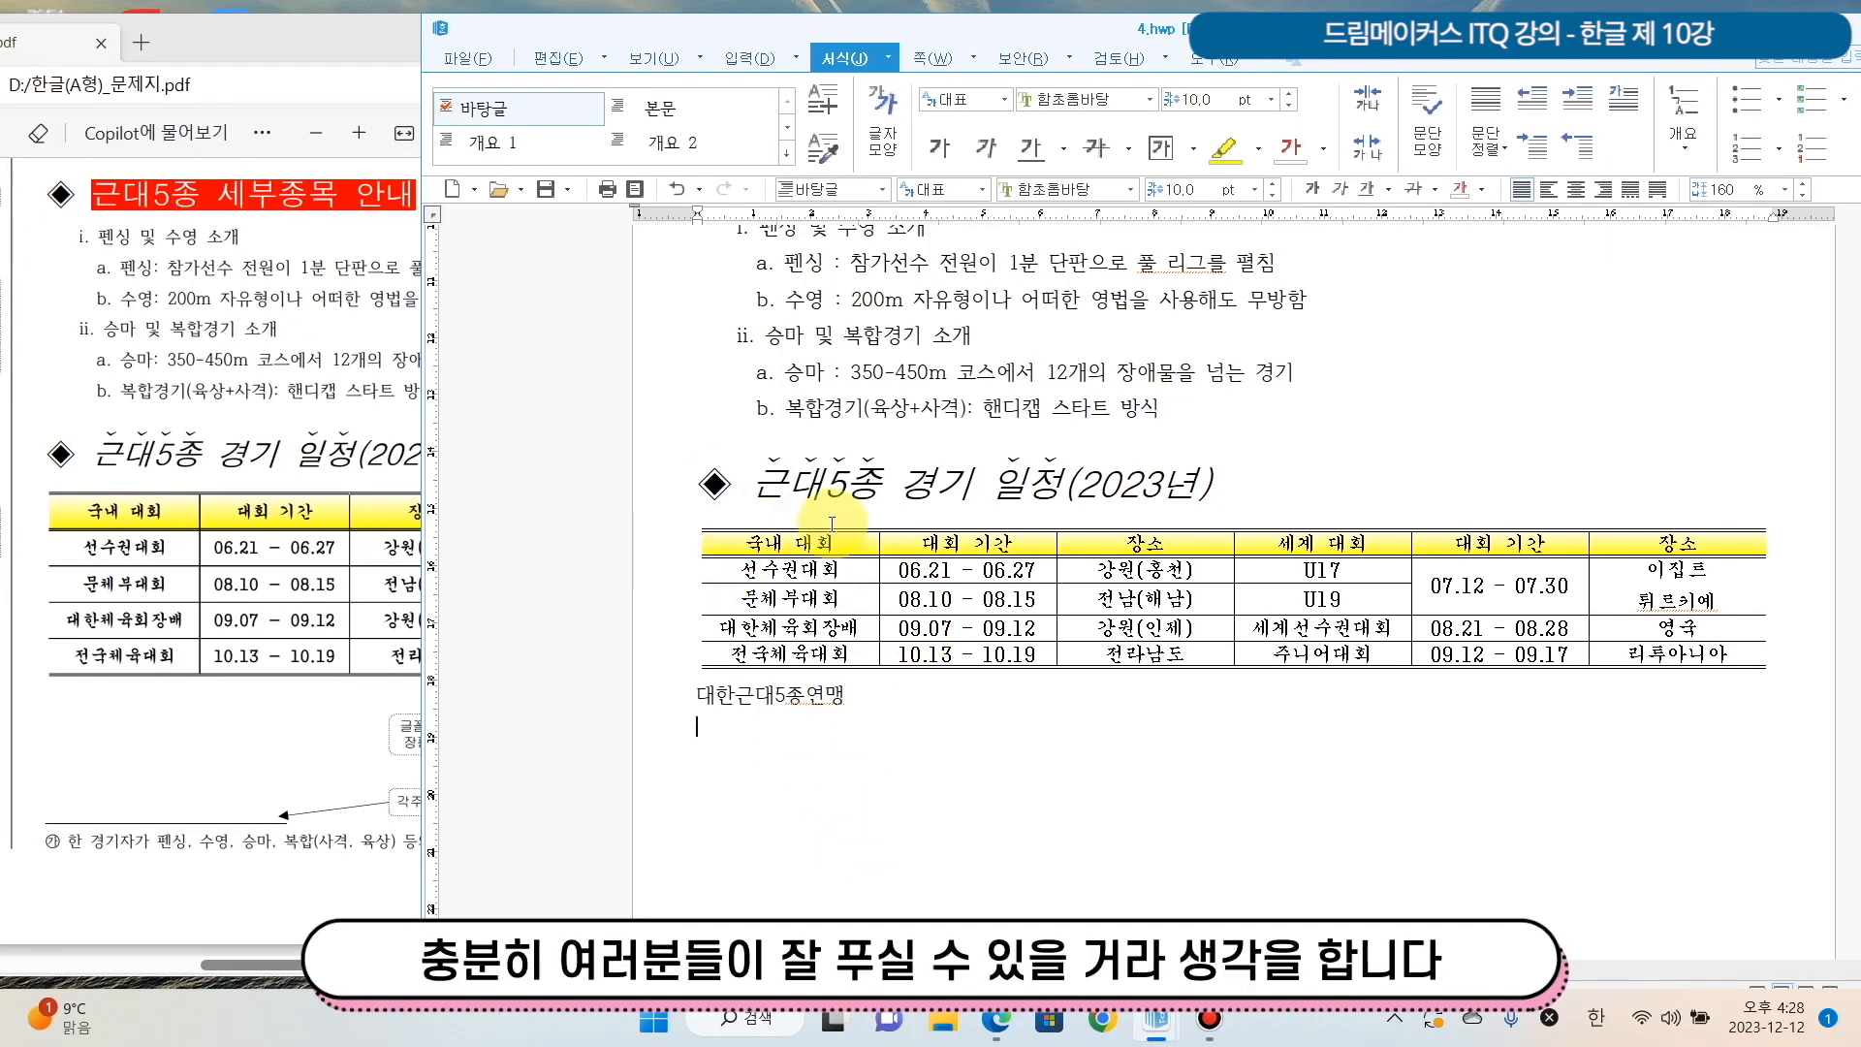
pyautogui.moveTo(831, 524); pyautogui.dragTo(1678, 657)
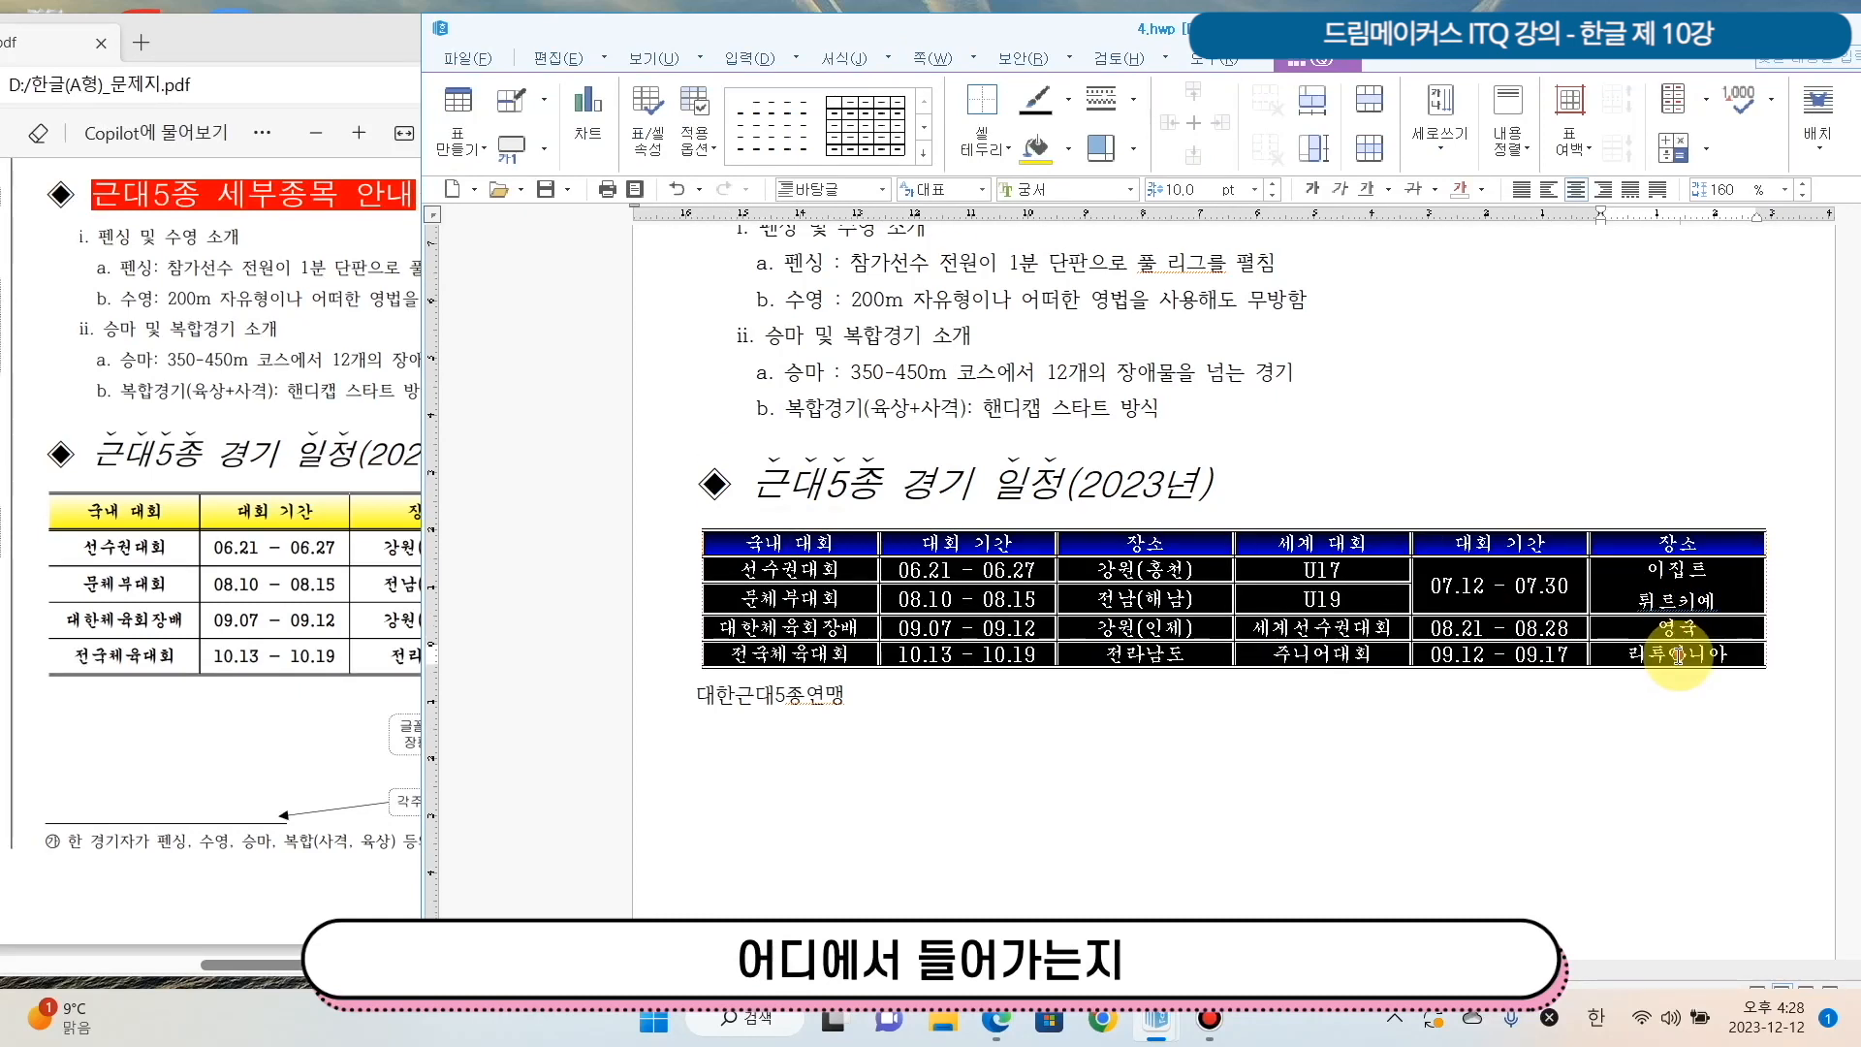
pyautogui.rightClick(1679, 657)
pyautogui.moveTo(1634, 340)
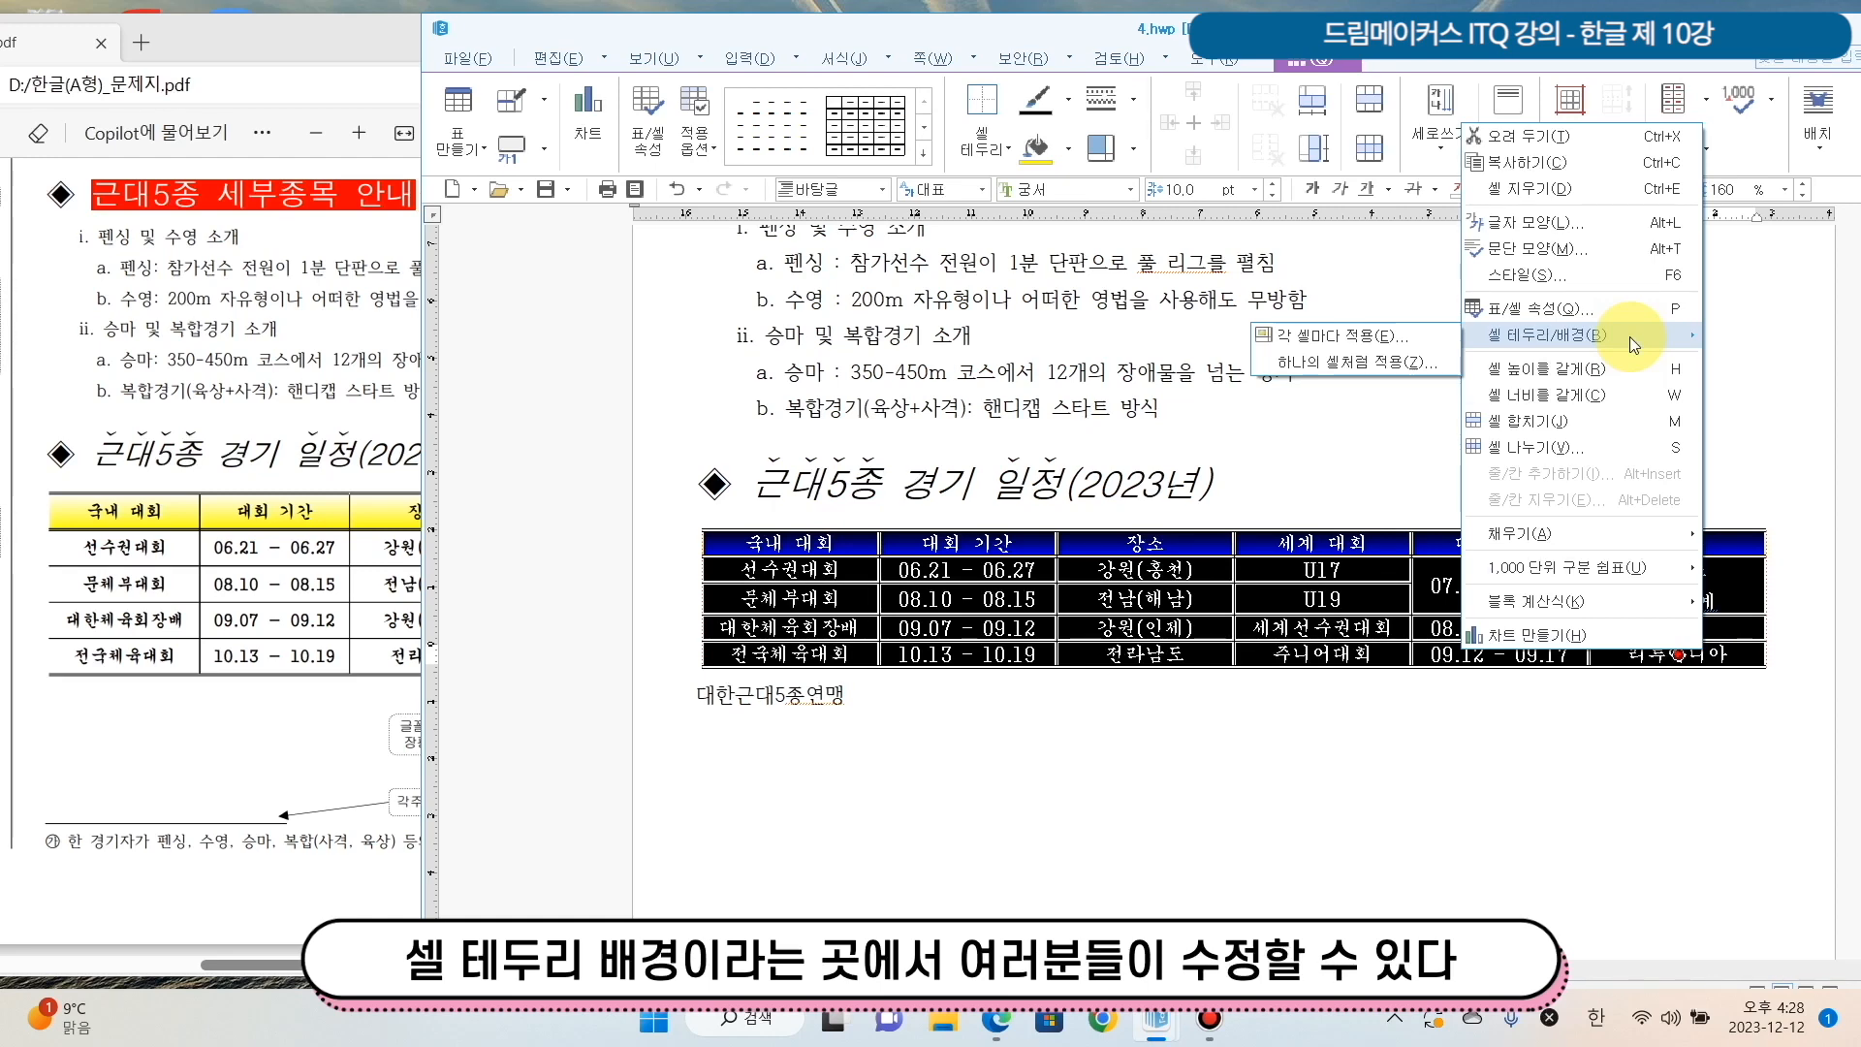
# Switch to the PDF and examine the note for the closing line 대한근대5종연맹: font, size, bold, character width and alignment.
pyautogui.click(302, 12)
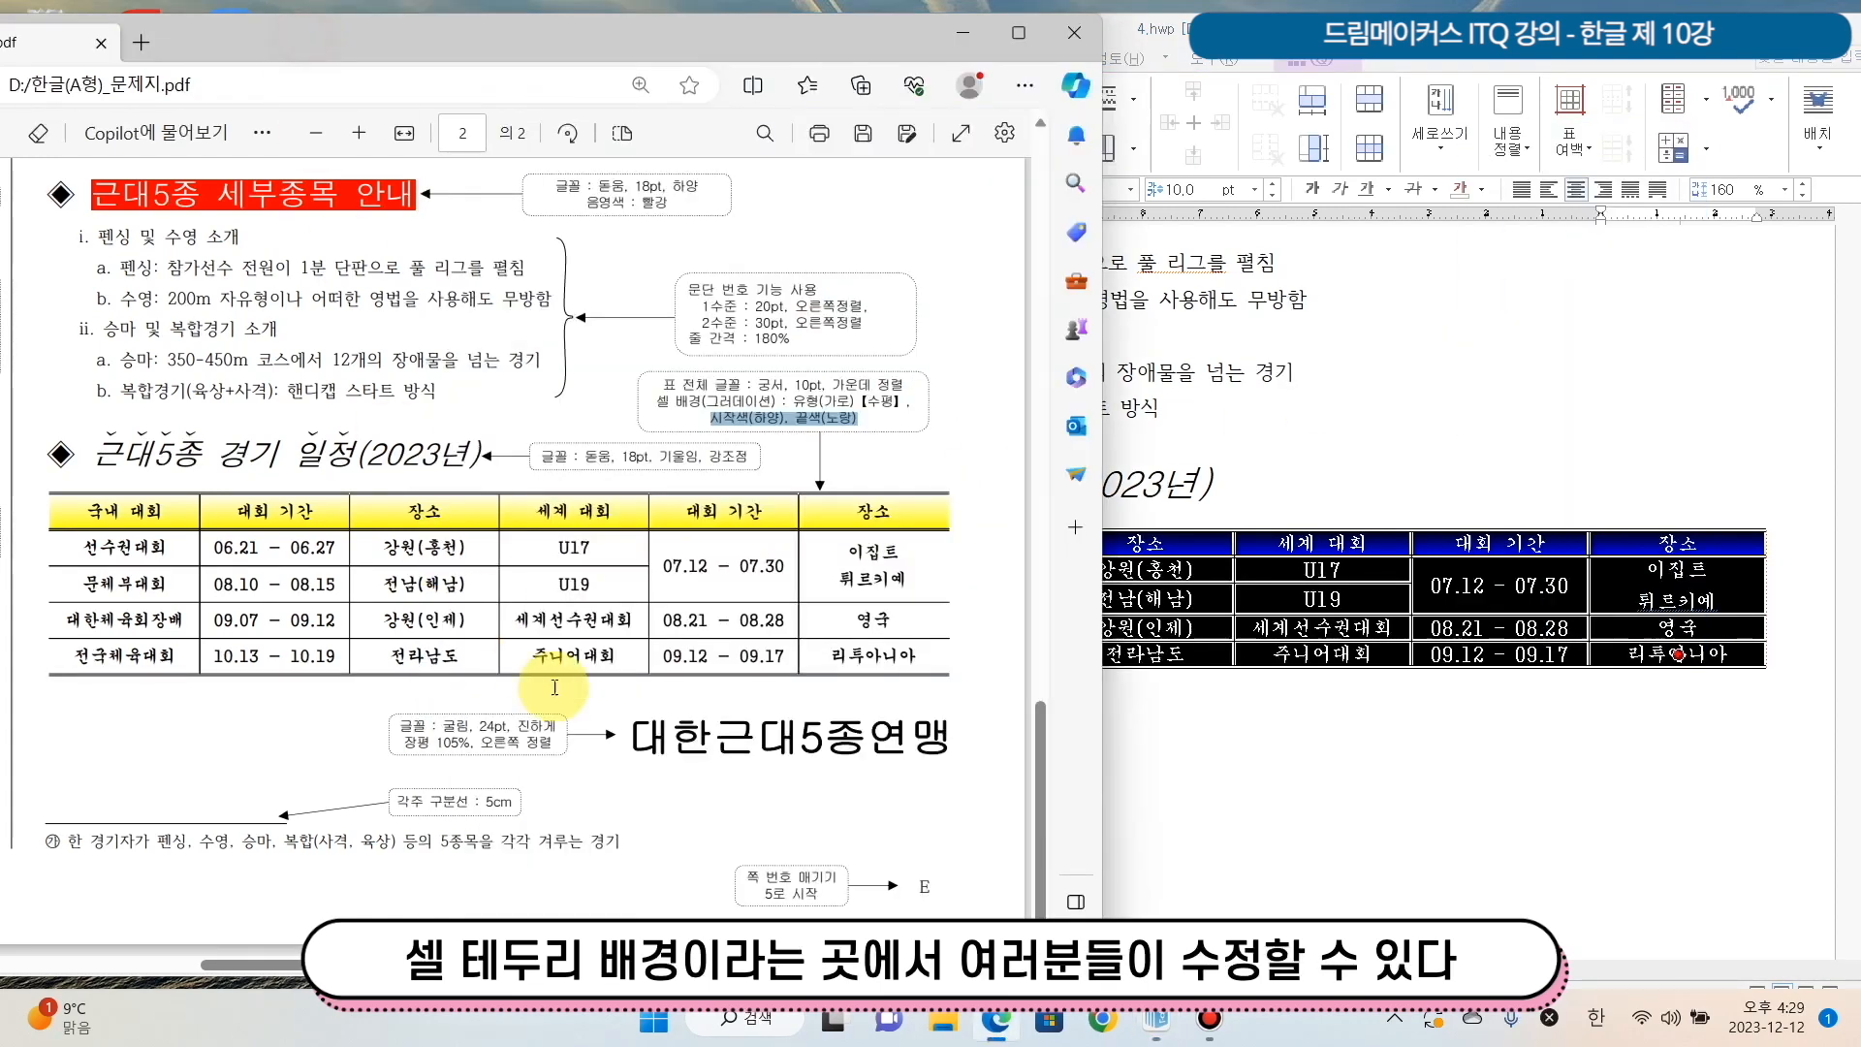
pyautogui.moveTo(635, 744); pyautogui.dragTo(972, 744)
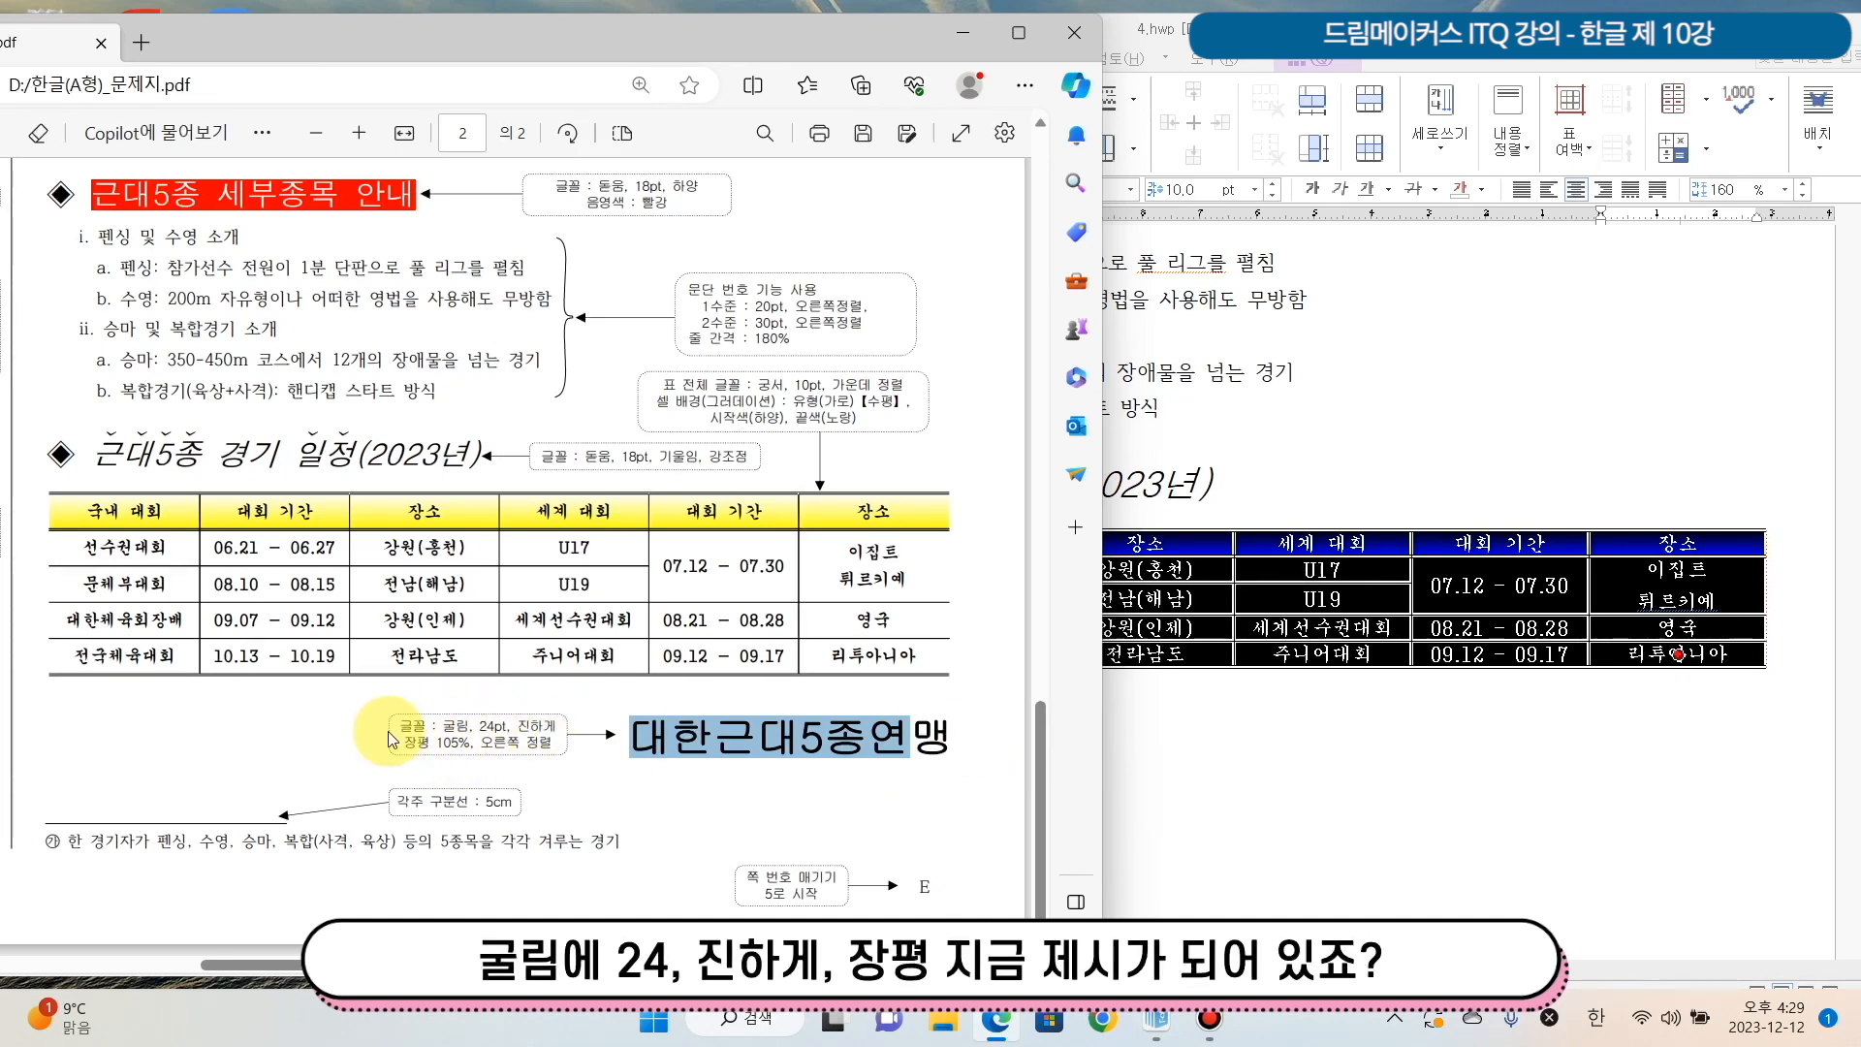
pyautogui.moveTo(406, 726)
pyautogui.mouseDown()
pyautogui.moveTo(543, 734)
pyautogui.moveTo(570, 757)
pyautogui.mouseUp()
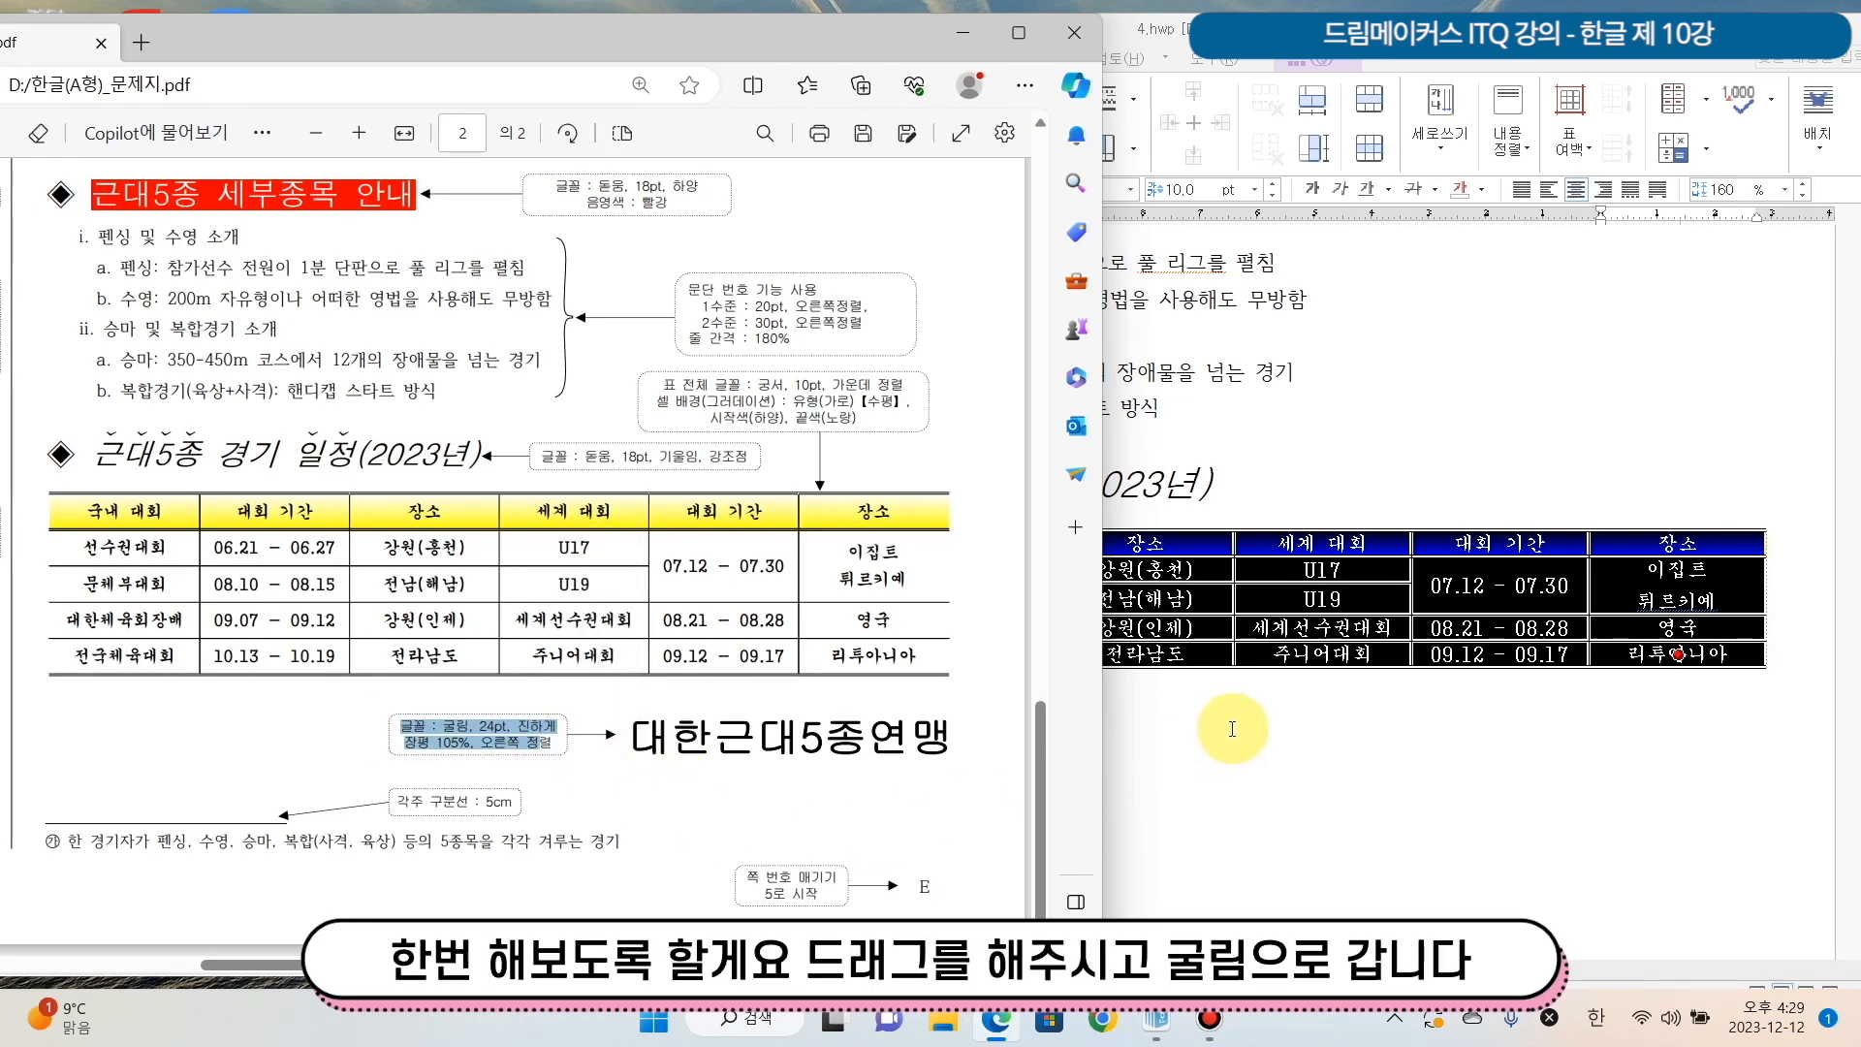
# Back in the Hangul document, set the line 대한근대5종연맹 below the schedule table to the 굴림 font at 24 pt.
pyautogui.click(1153, 724)
pyautogui.moveTo(569, 37); pyautogui.dragTo(902, 30)
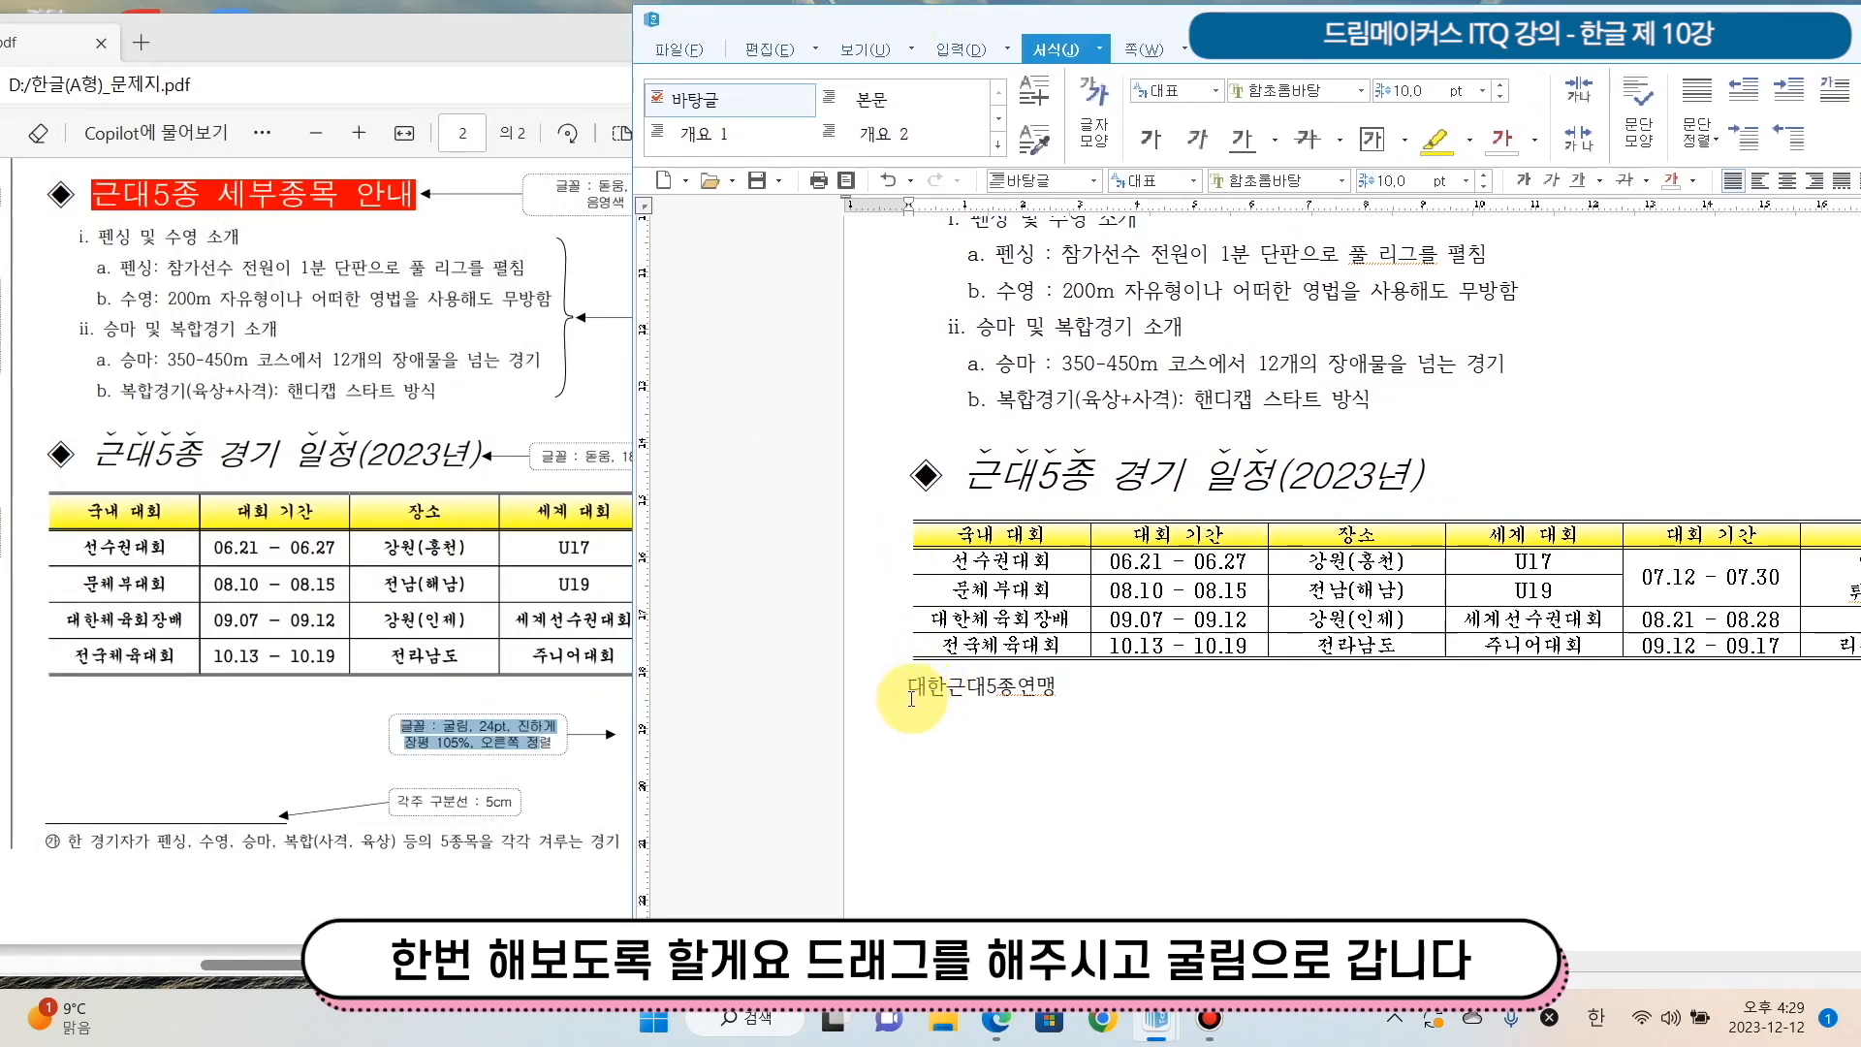
pyautogui.moveTo(907, 686); pyautogui.dragTo(1098, 691)
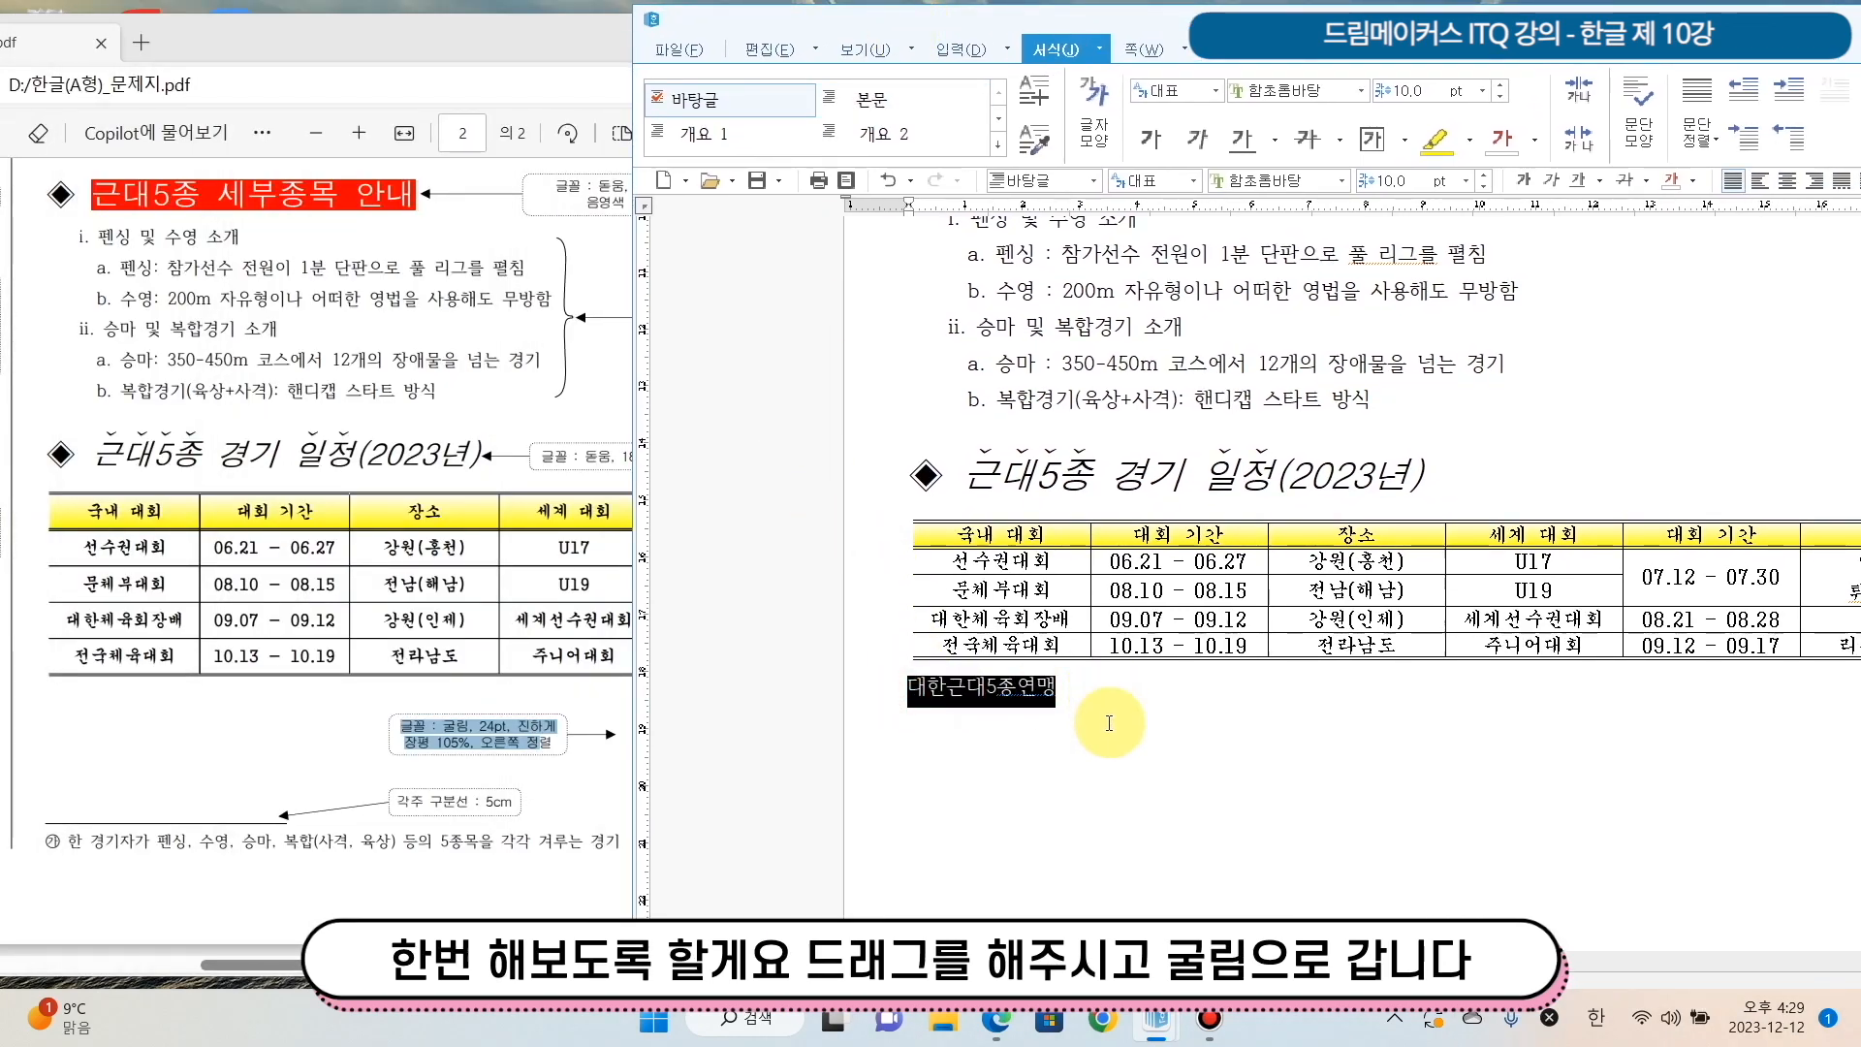
pyautogui.click(1341, 181)
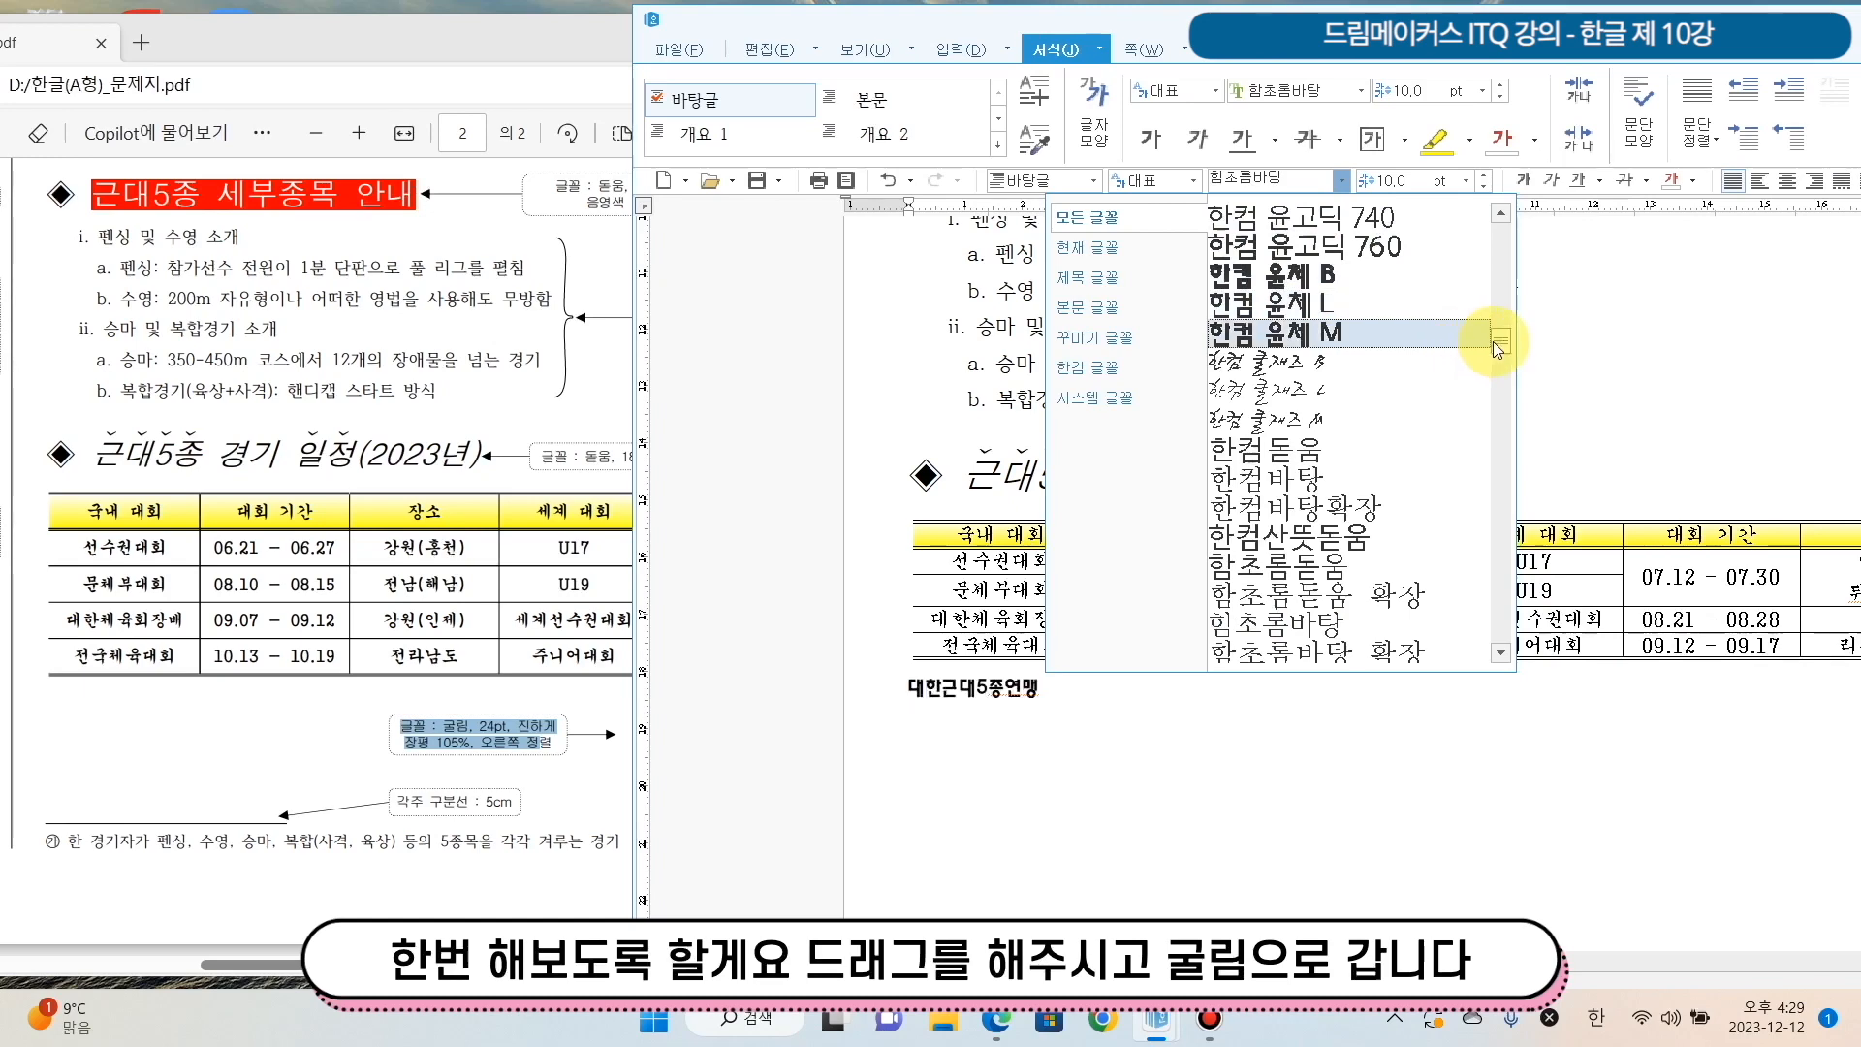
pyautogui.scroll(10, 1357, 388)
pyautogui.click(1336, 278)
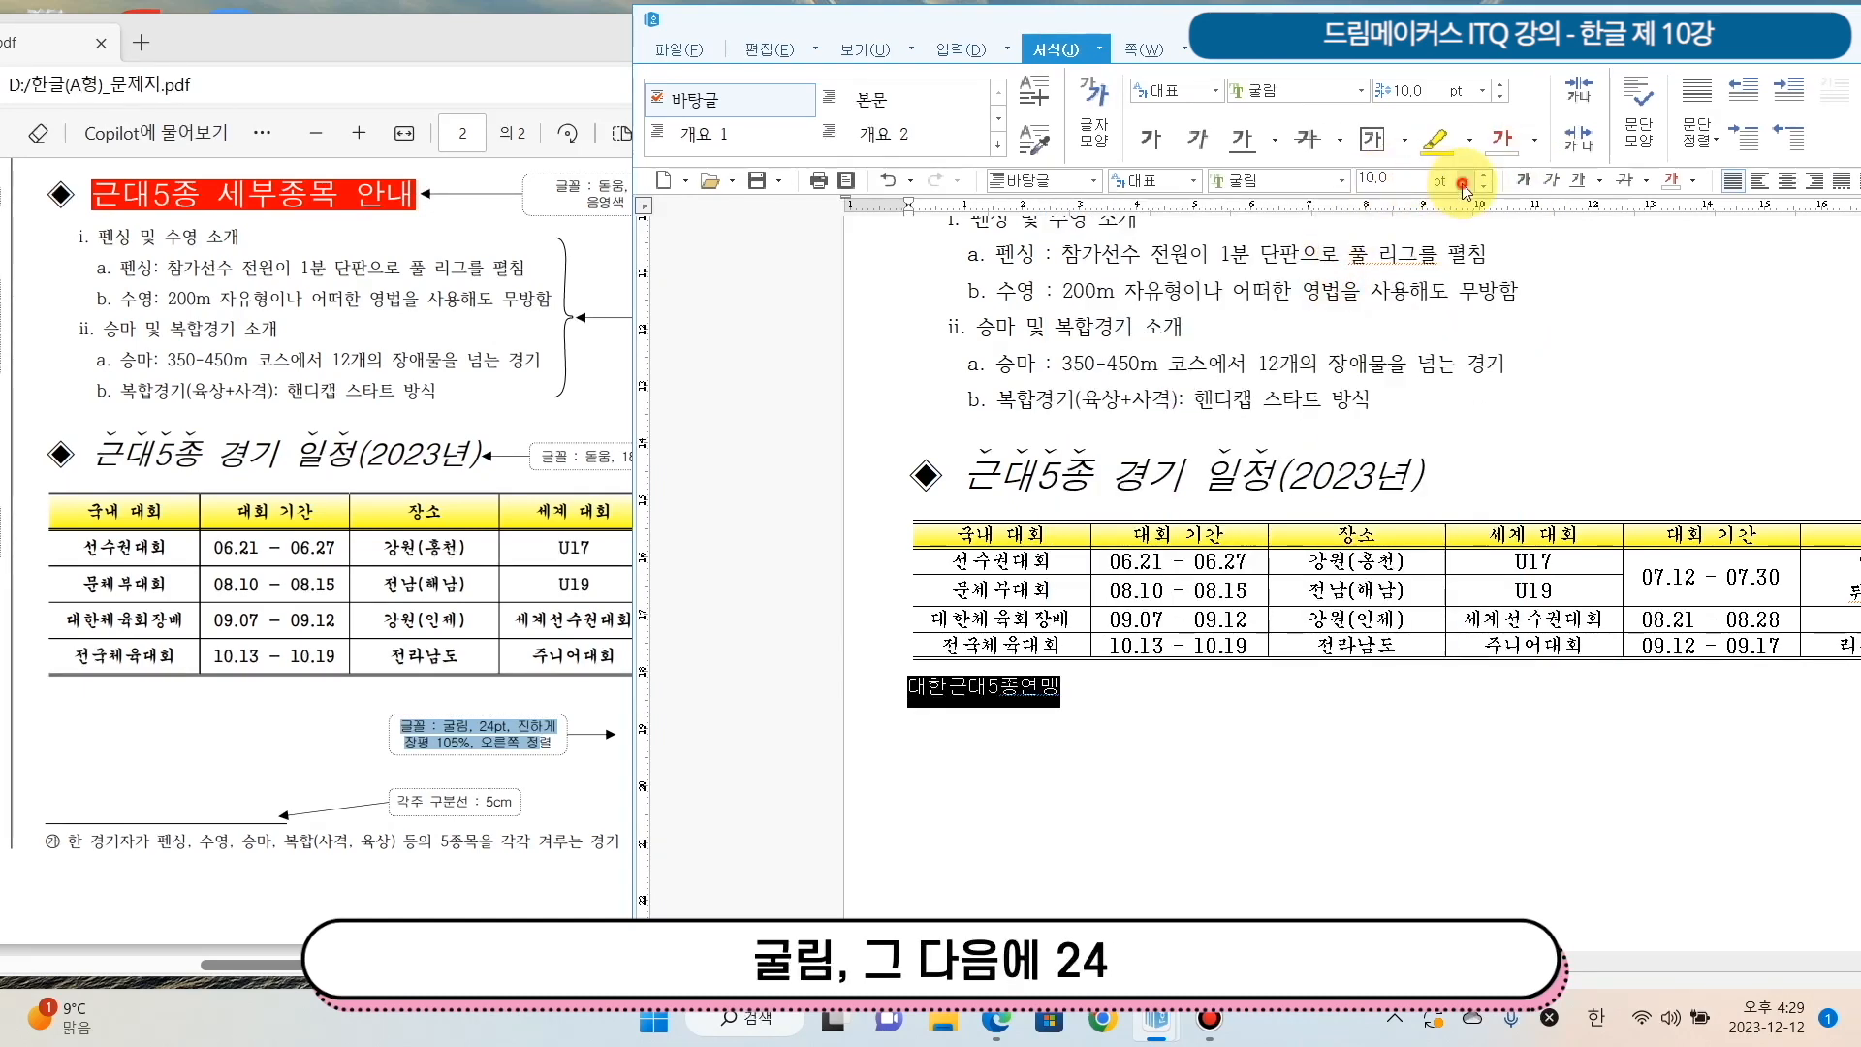
pyautogui.click(1462, 182)
pyautogui.click(1407, 416)
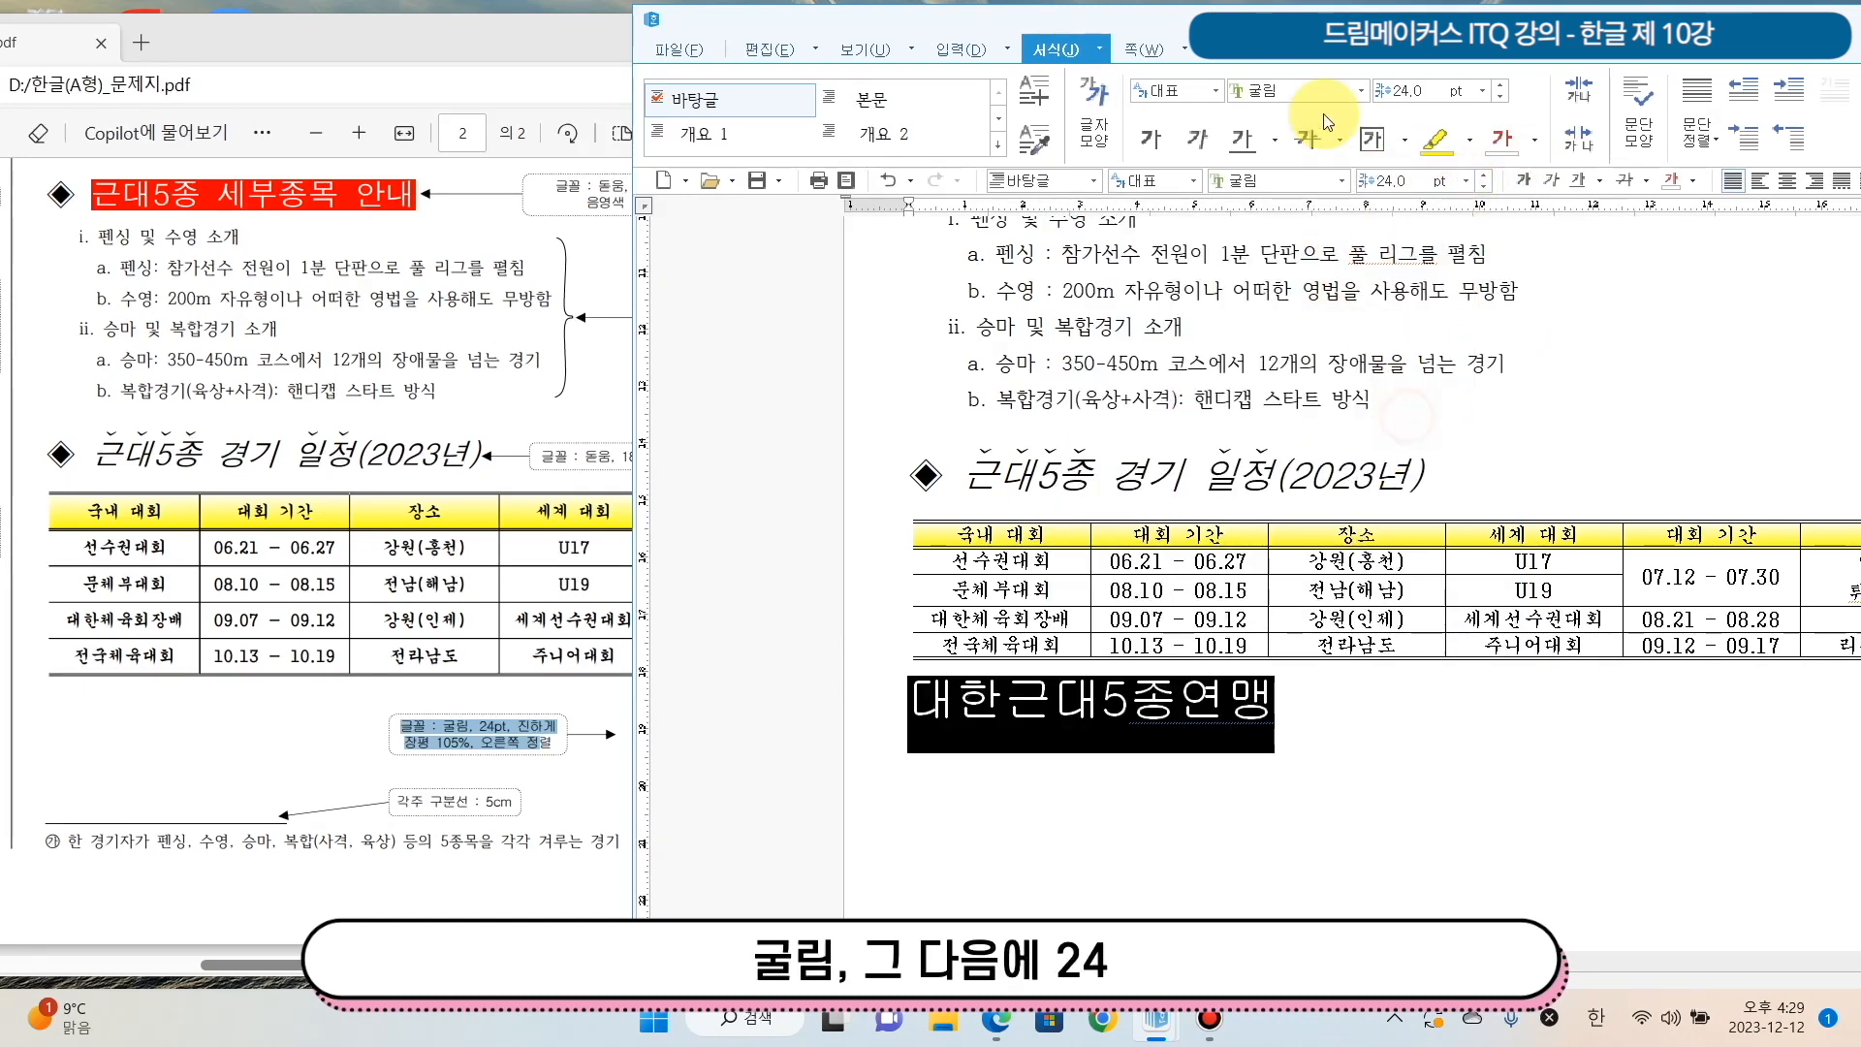
pyautogui.click(1340, 183)
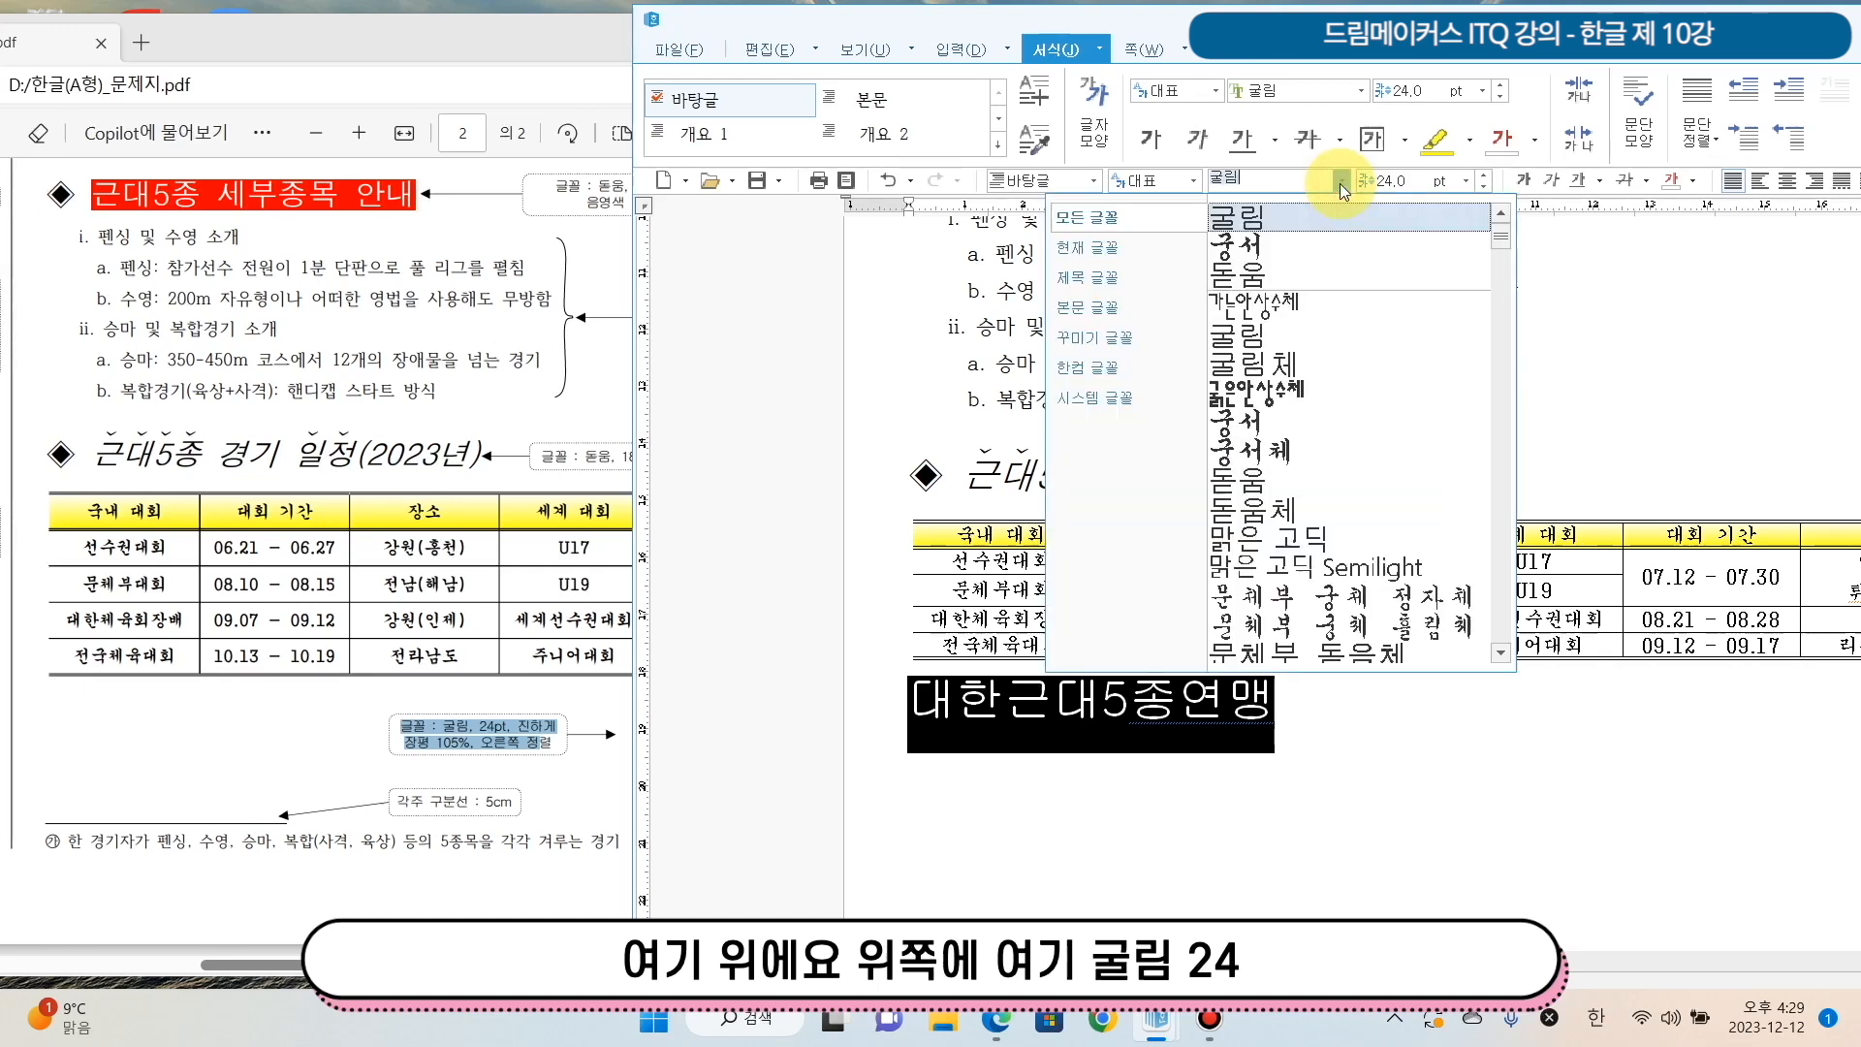
pyautogui.click(1340, 184)
pyautogui.click(1466, 182)
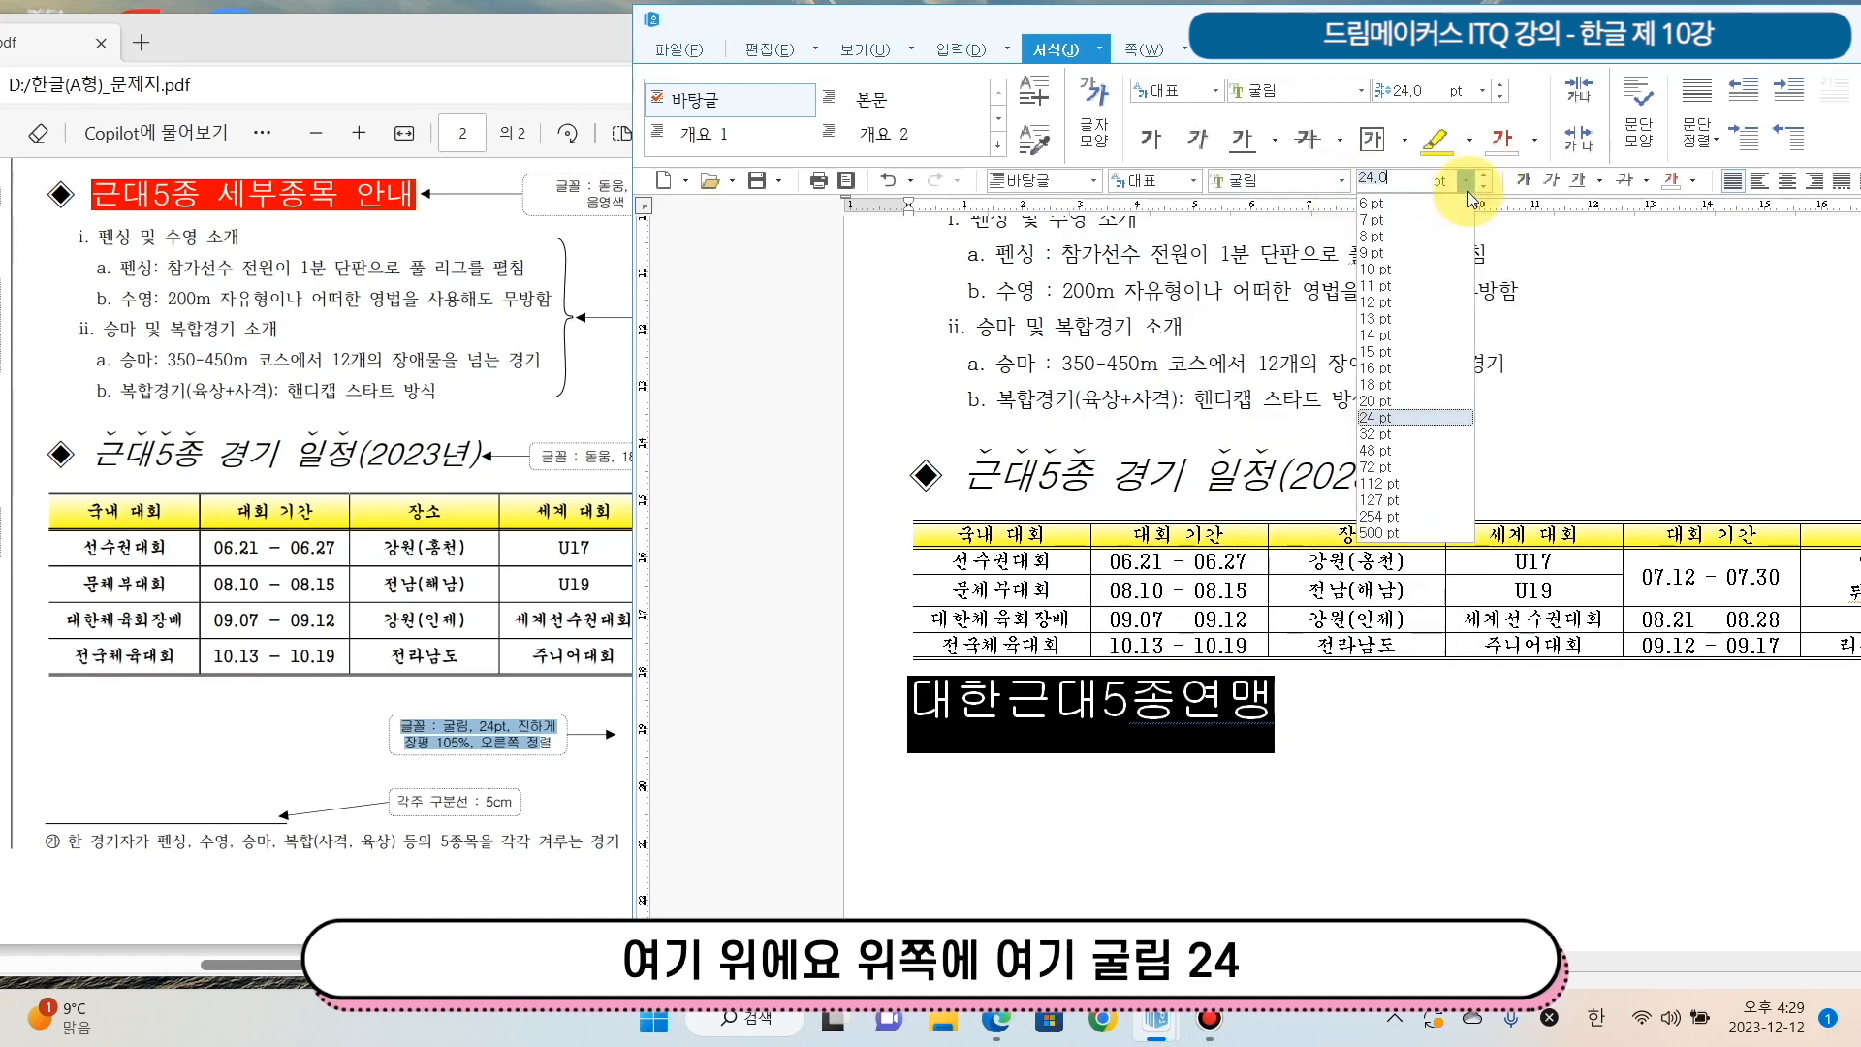
pyautogui.click(1467, 190)
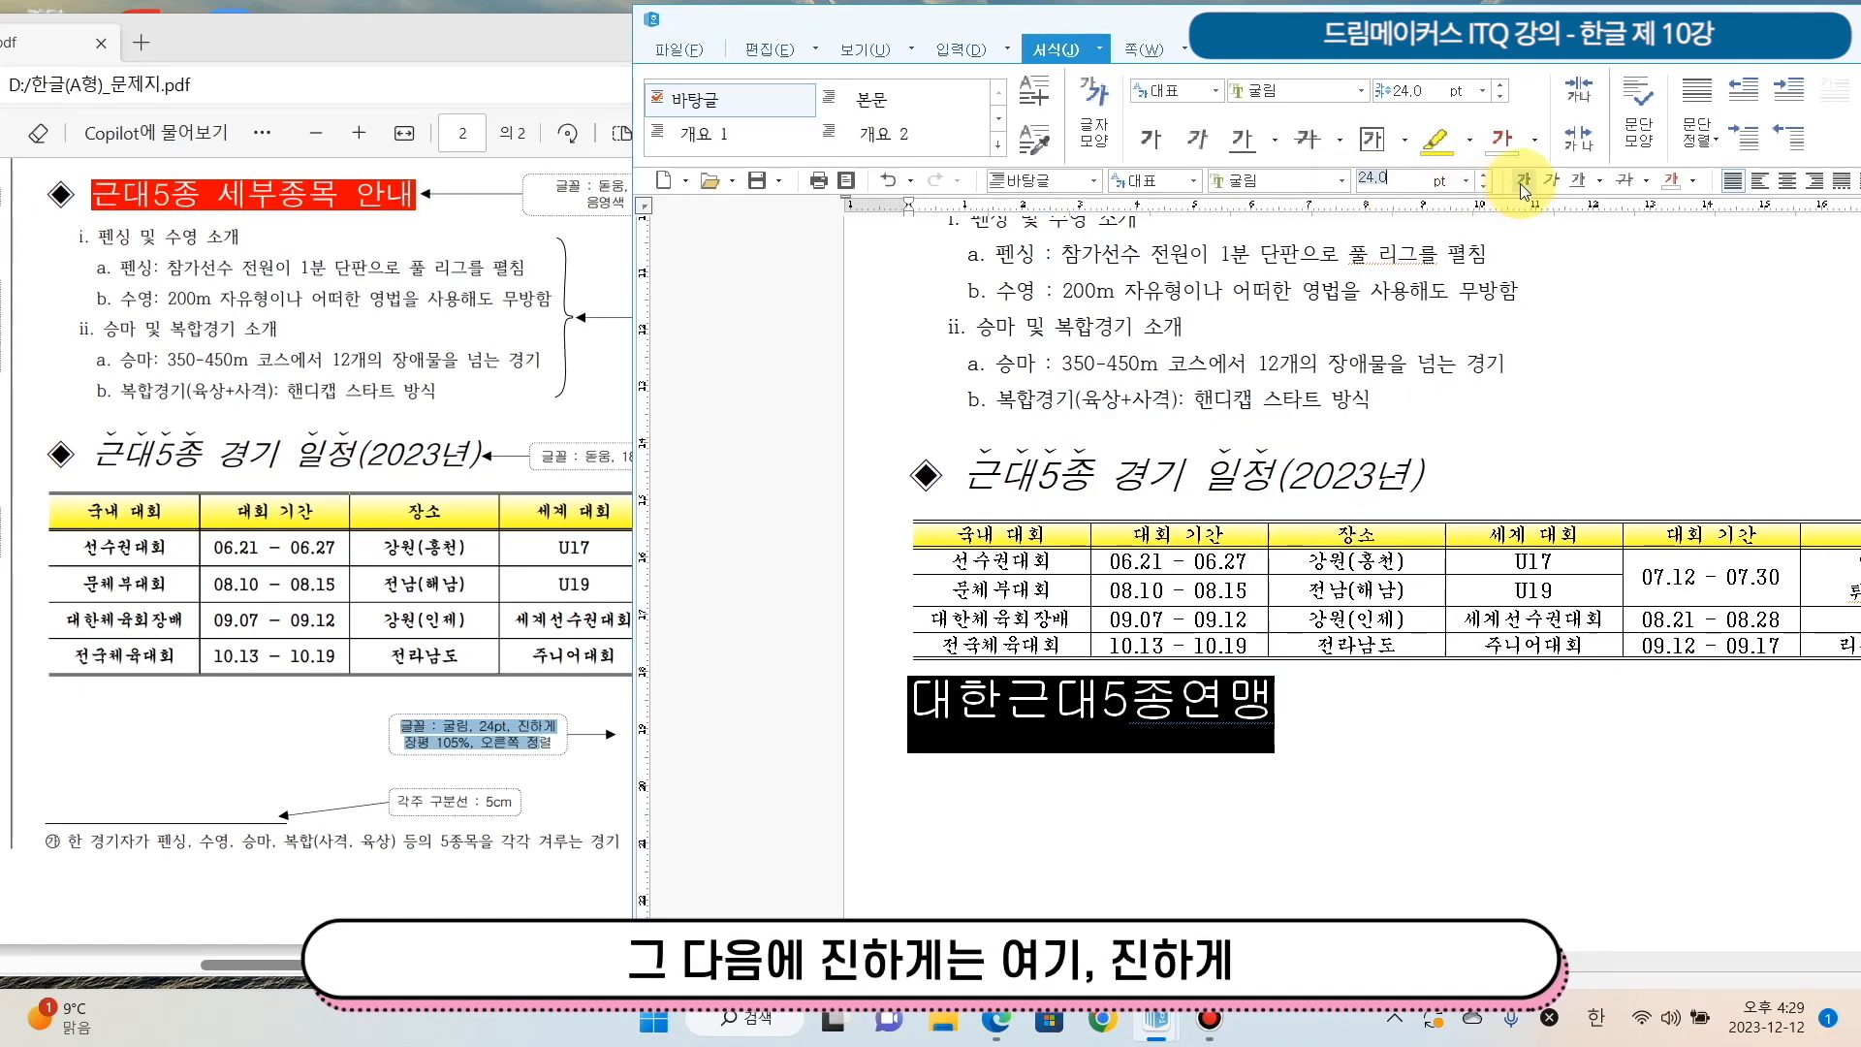
# Make the line 대한근대5종연맹 bold and right-aligned.
pyautogui.click(1520, 183)
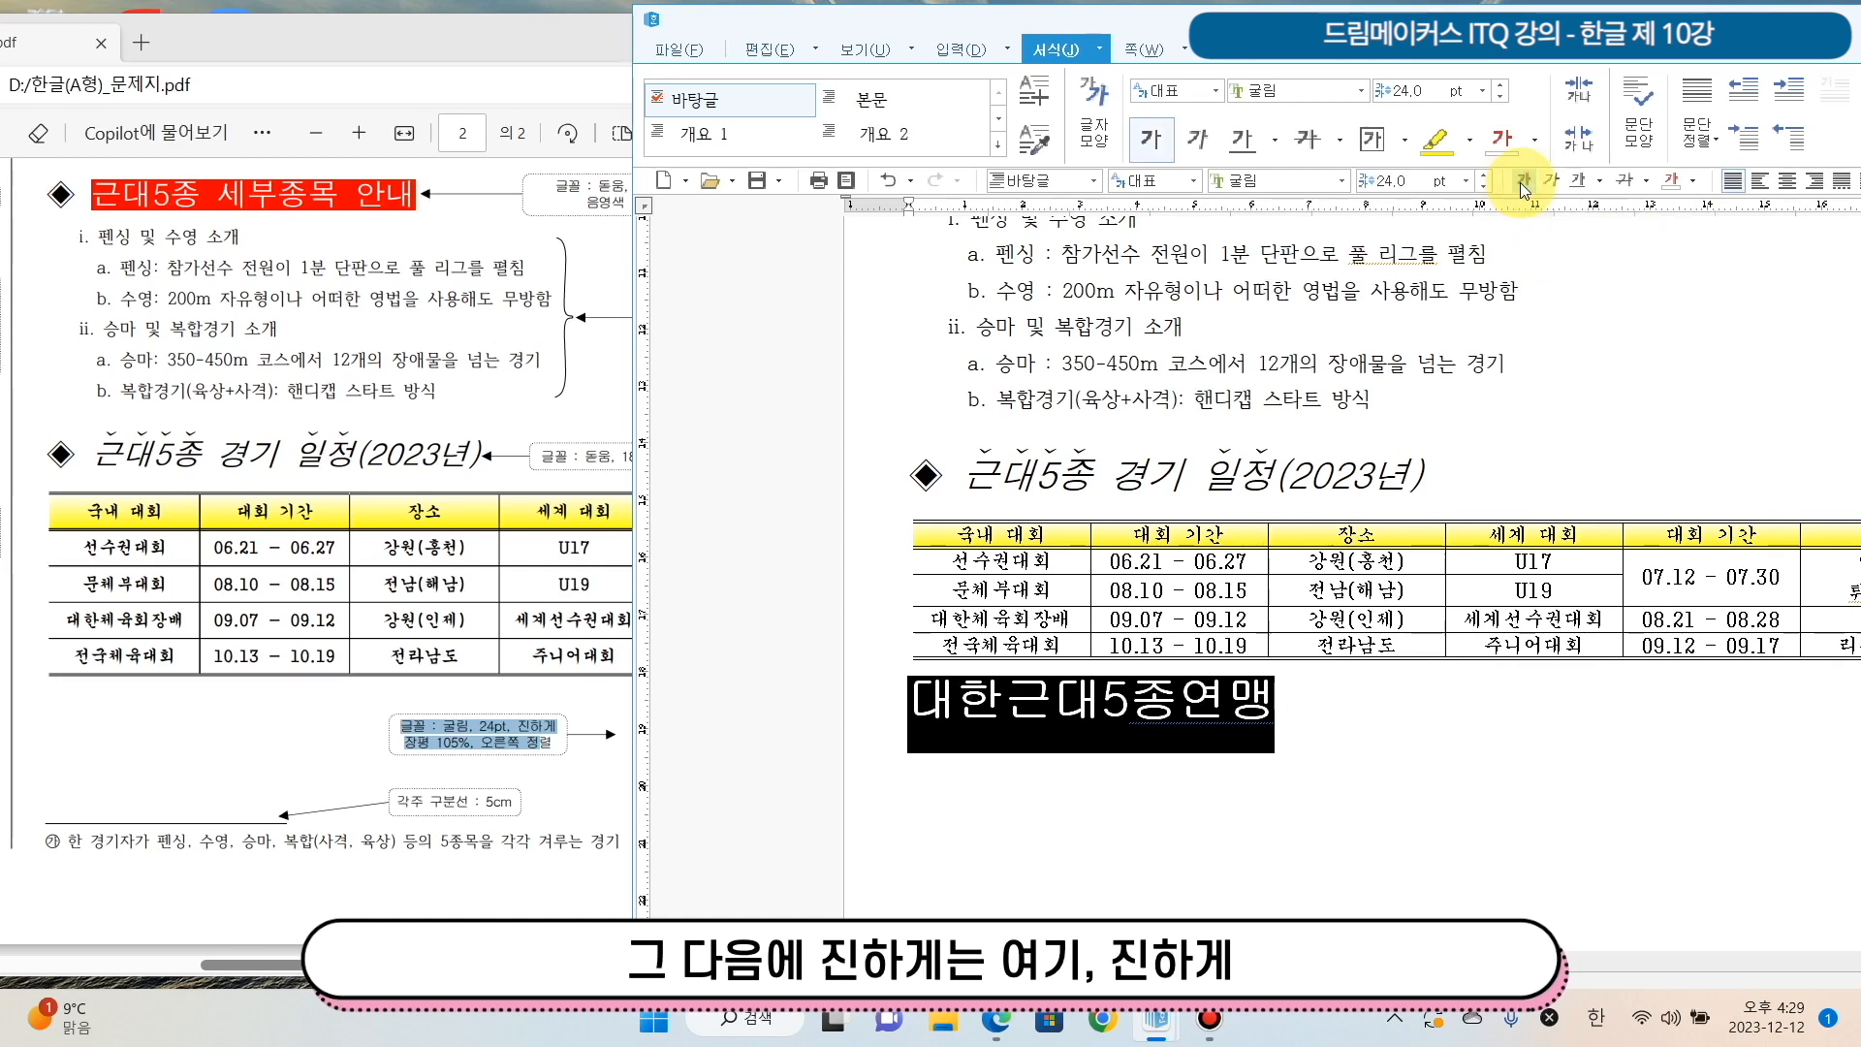
pyautogui.click(1816, 188)
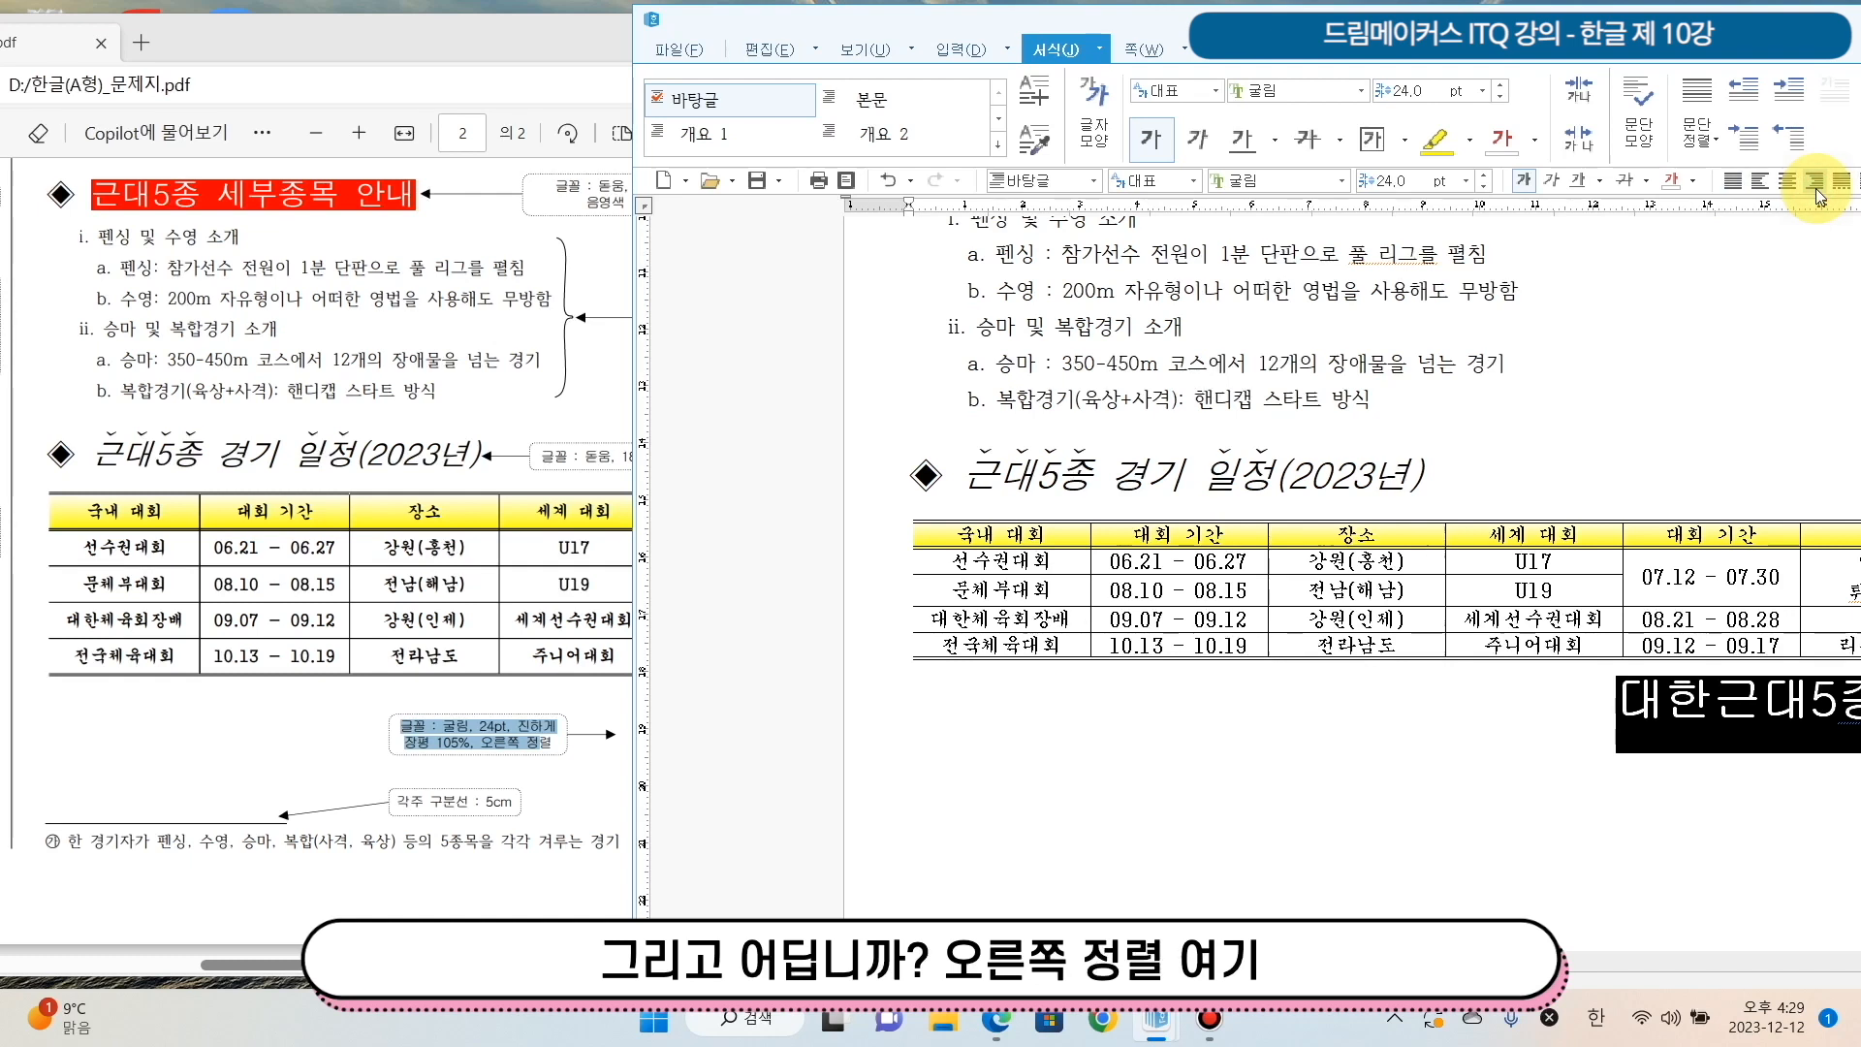
# Set the 장평 of the line 대한근대5종연맹 to 105% in its 글자 모양 settings, and put the cursor below it.
pyautogui.moveTo(1038, 23); pyautogui.dragTo(926, 23)
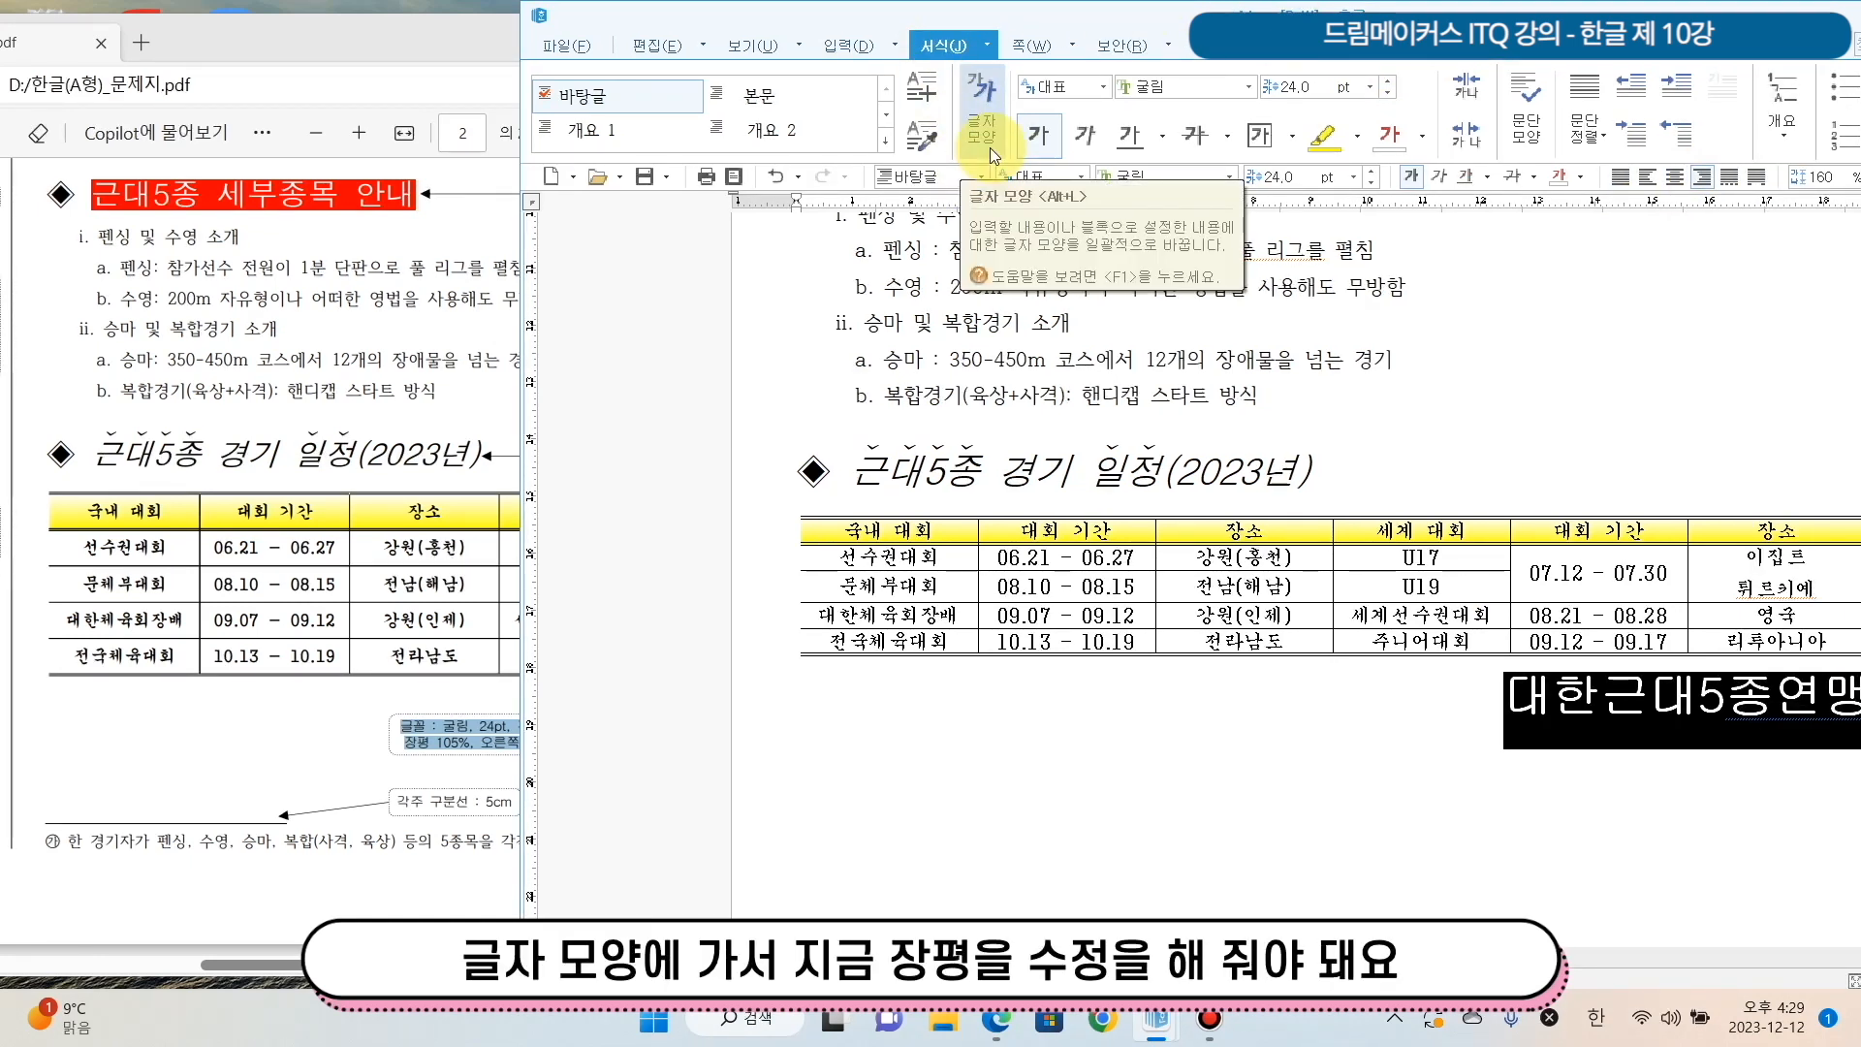
pyautogui.moveTo(765, 21); pyautogui.dragTo(885, 21)
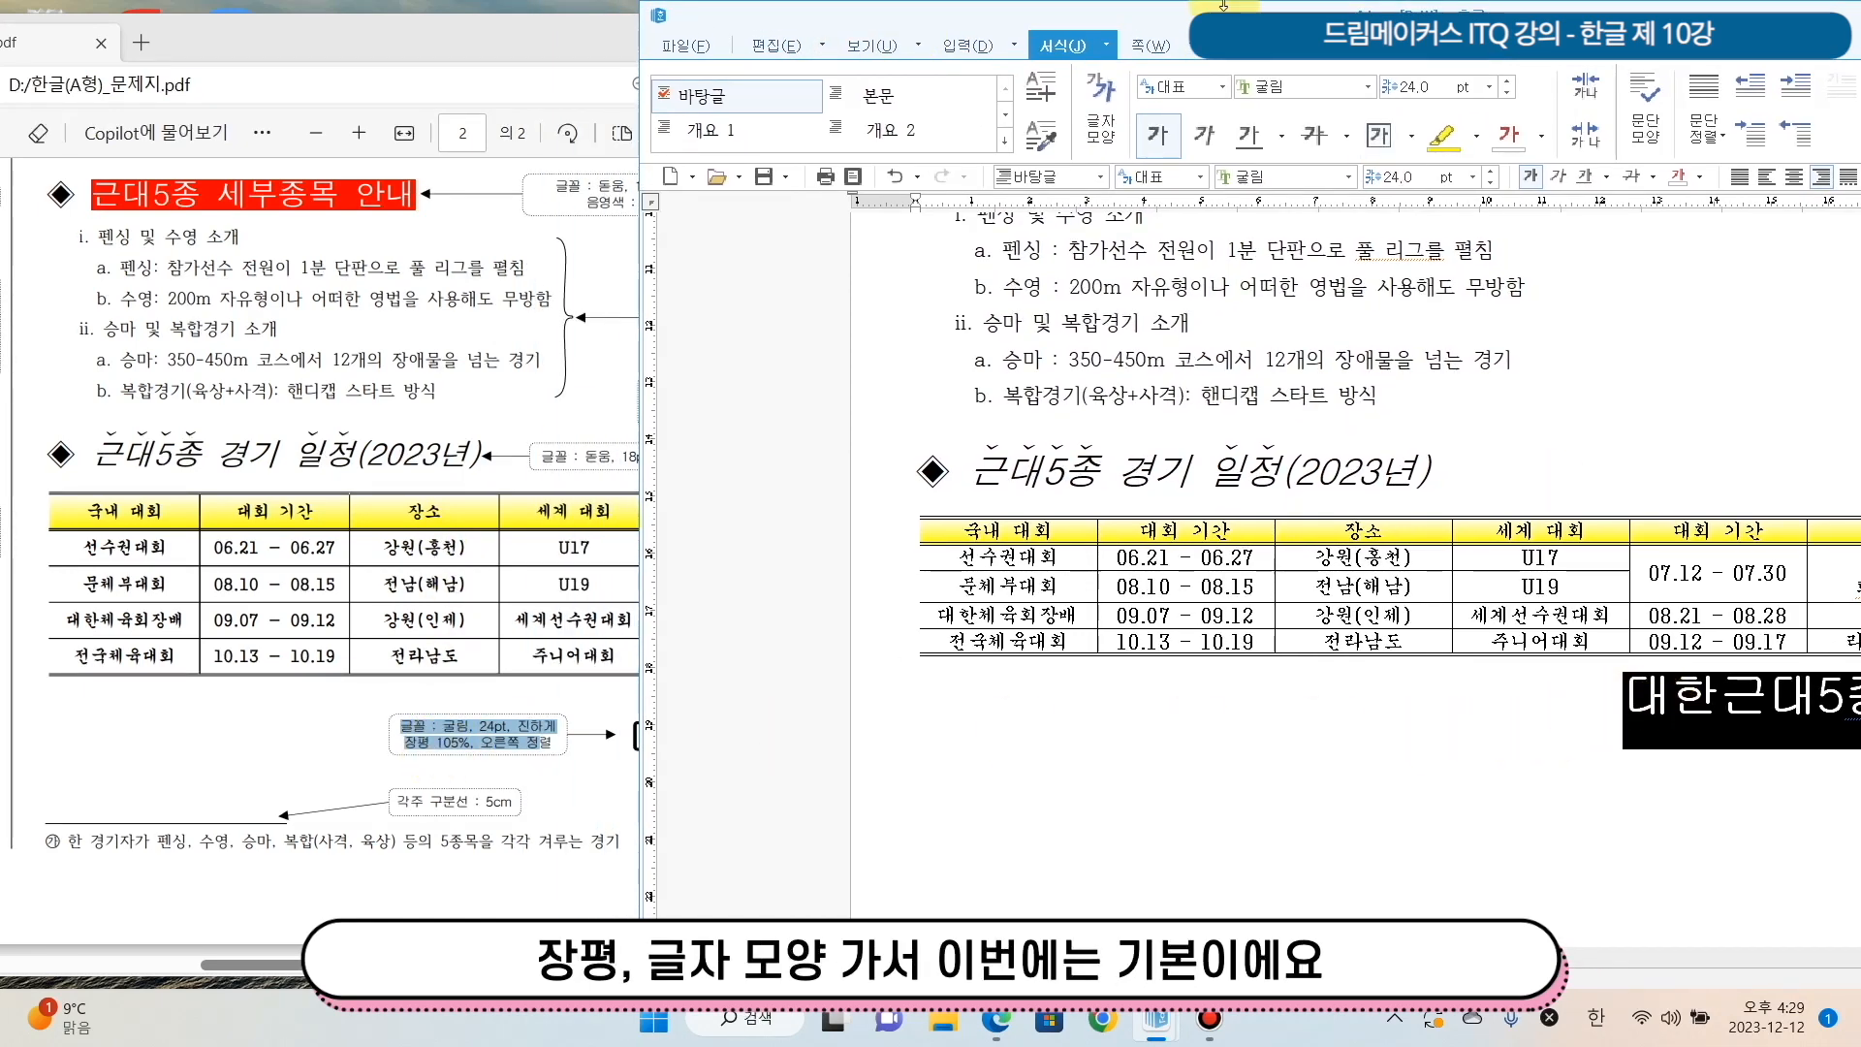
pyautogui.doubleClick(1295, 11)
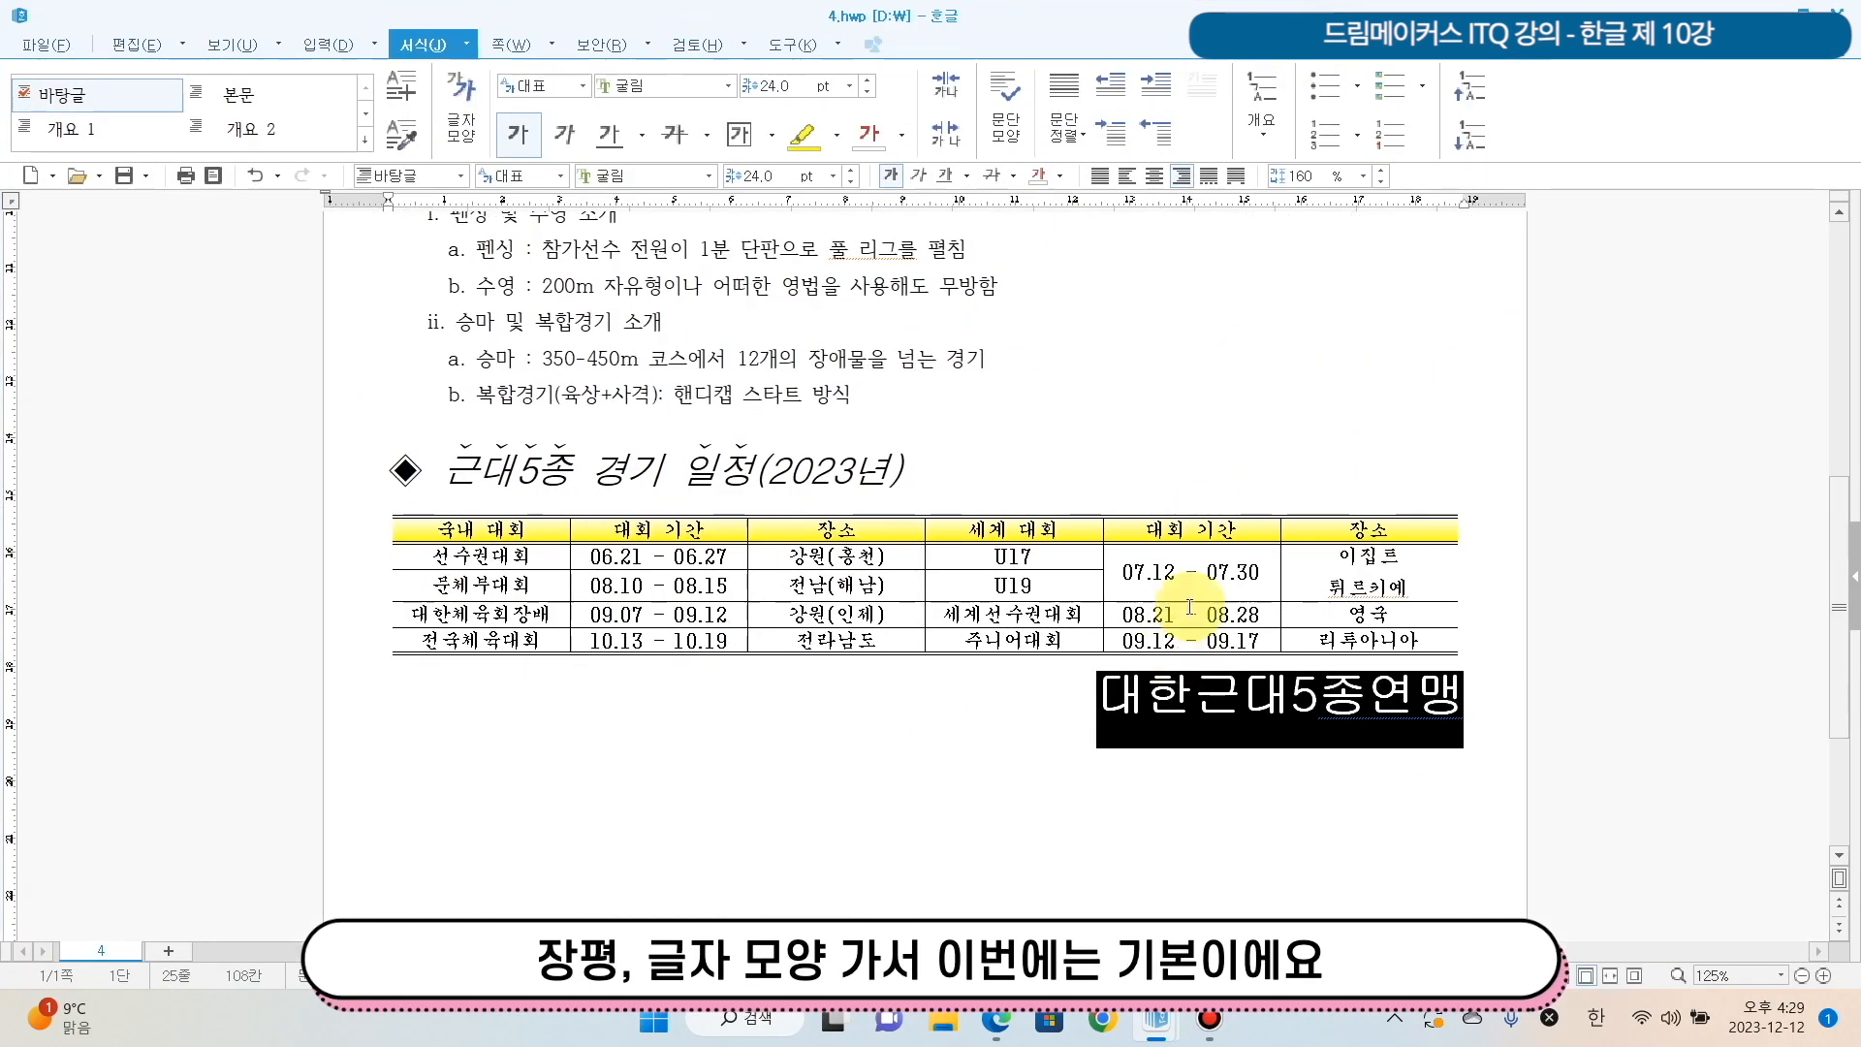
pyautogui.click(447, 141)
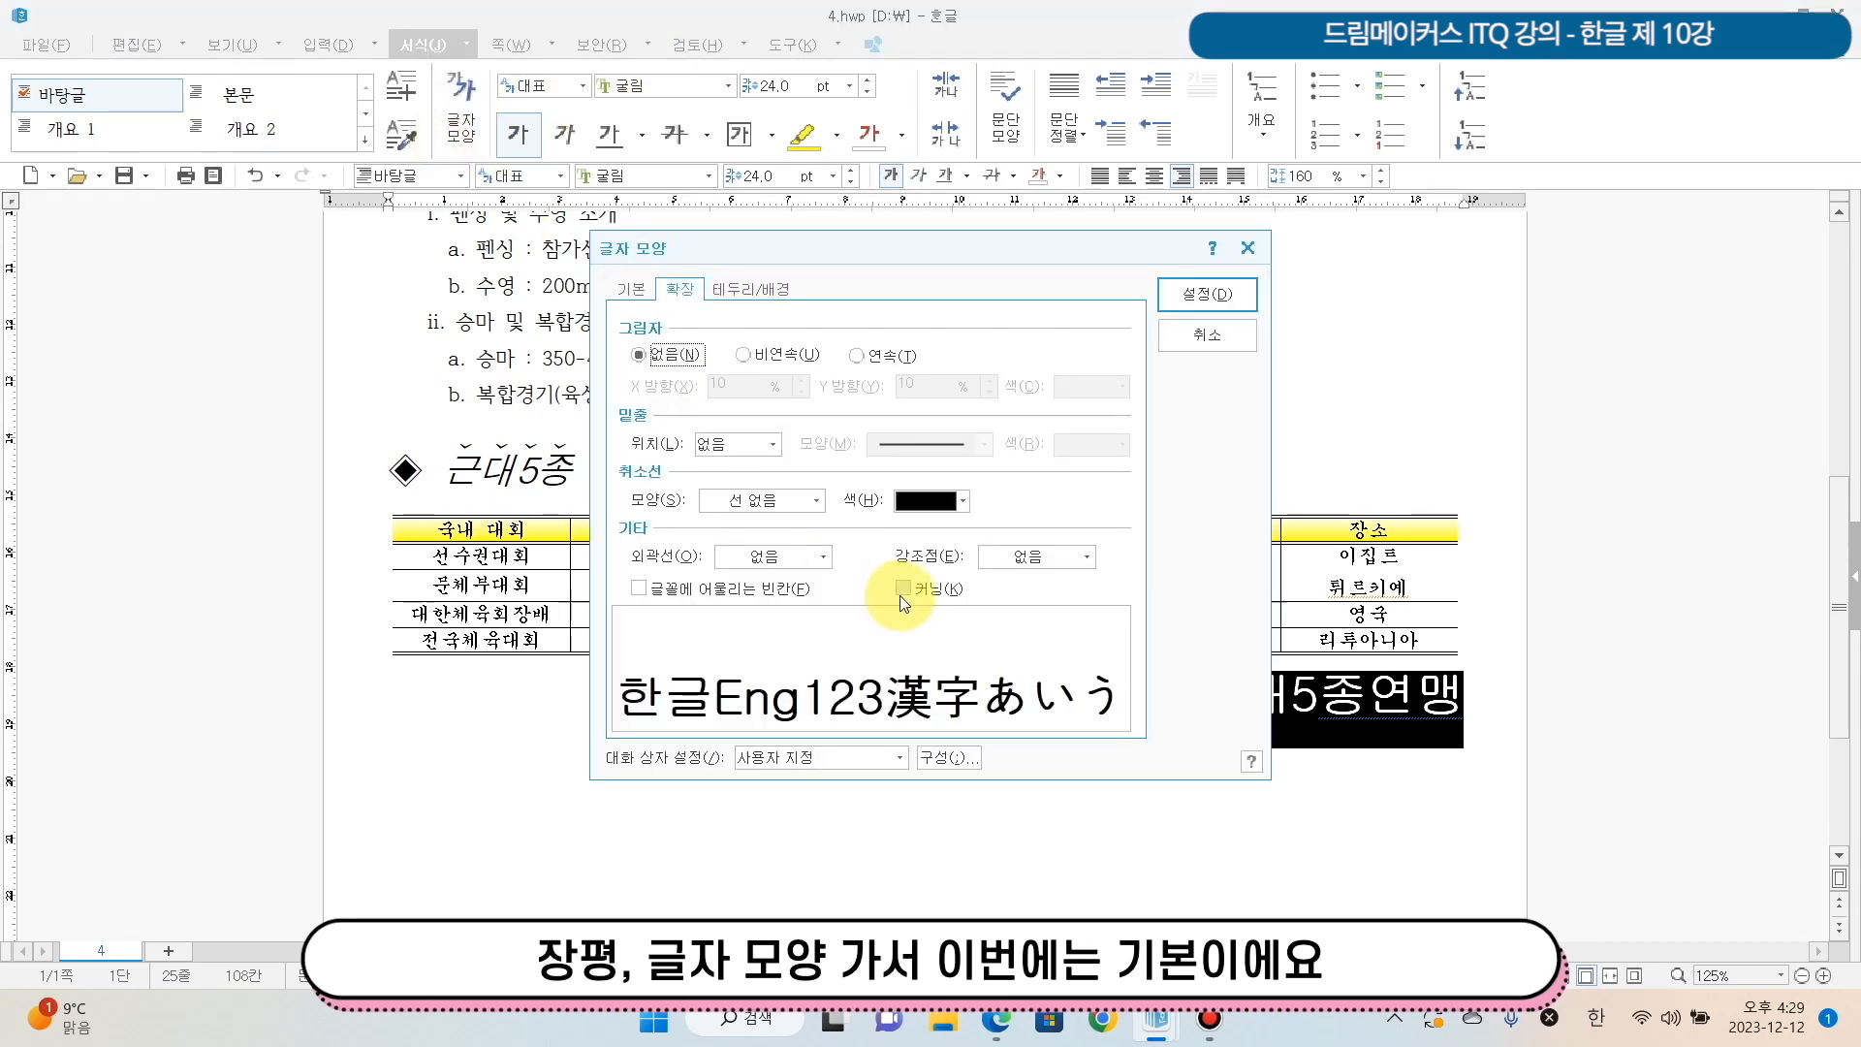
pyautogui.click(633, 285)
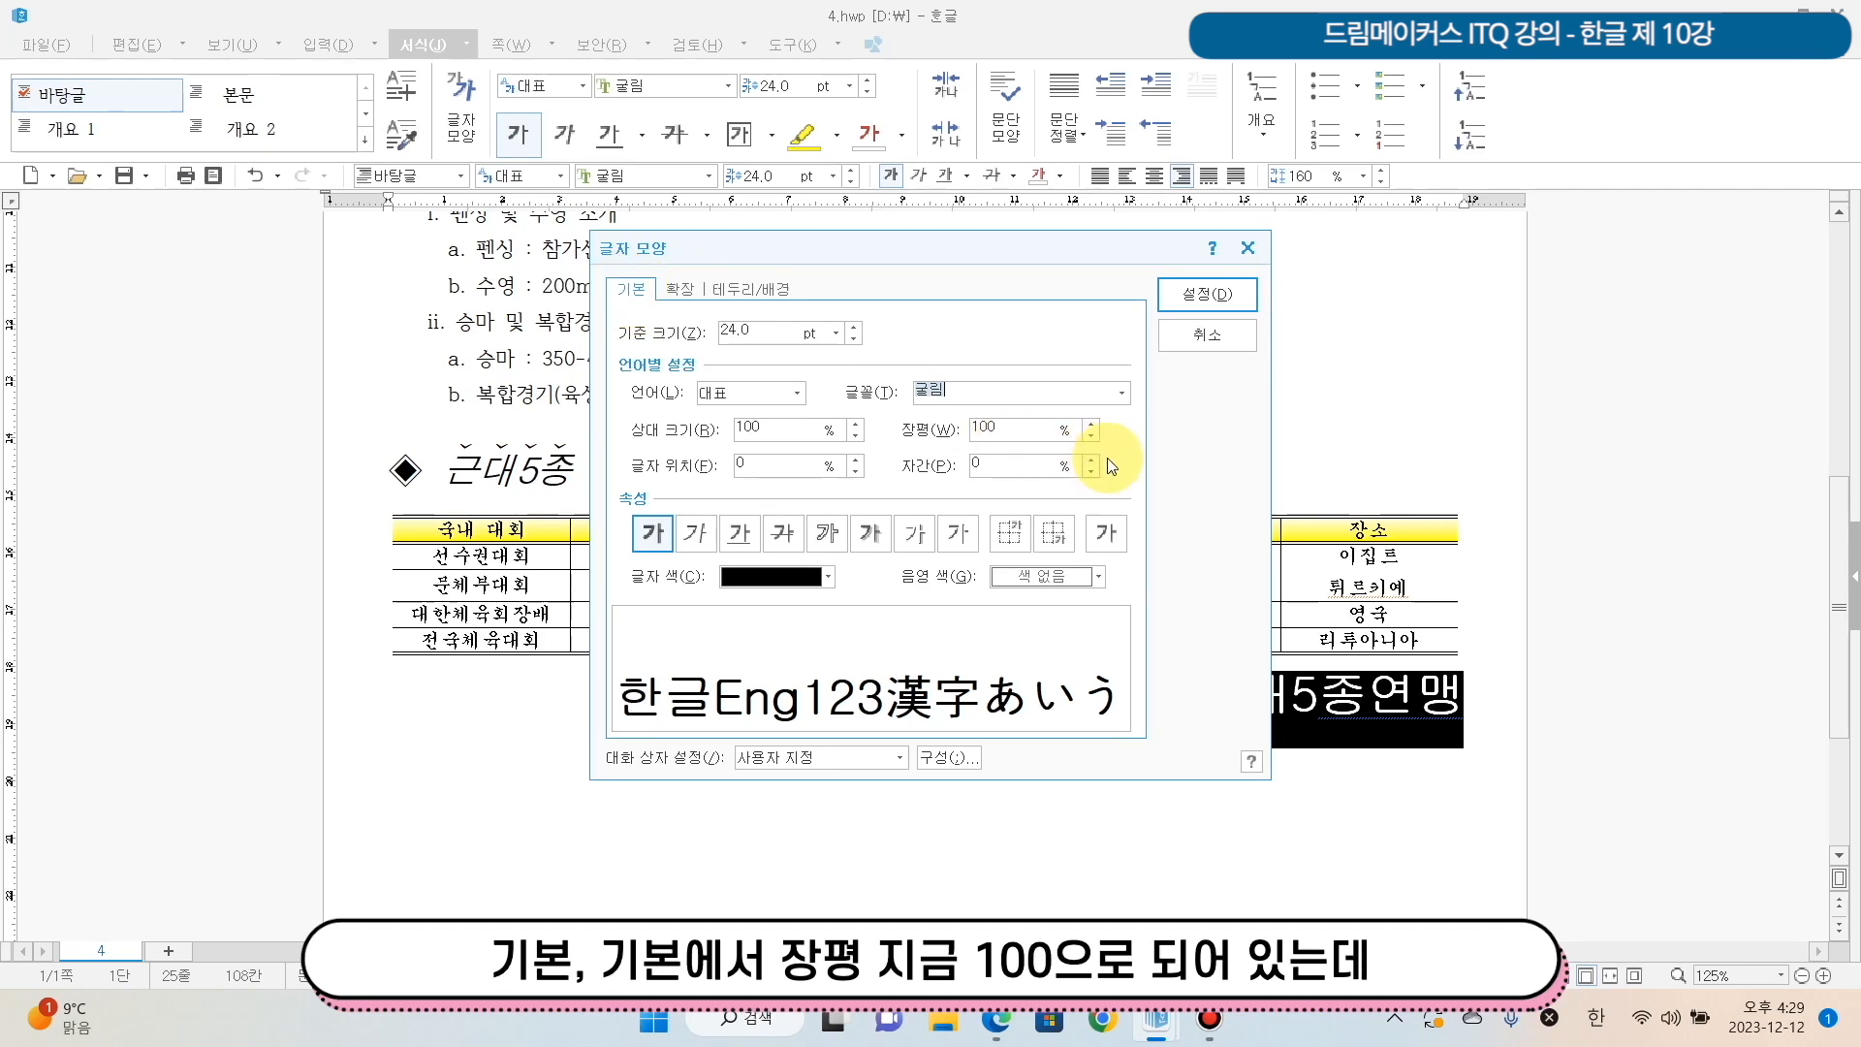
pyautogui.click(1027, 427)
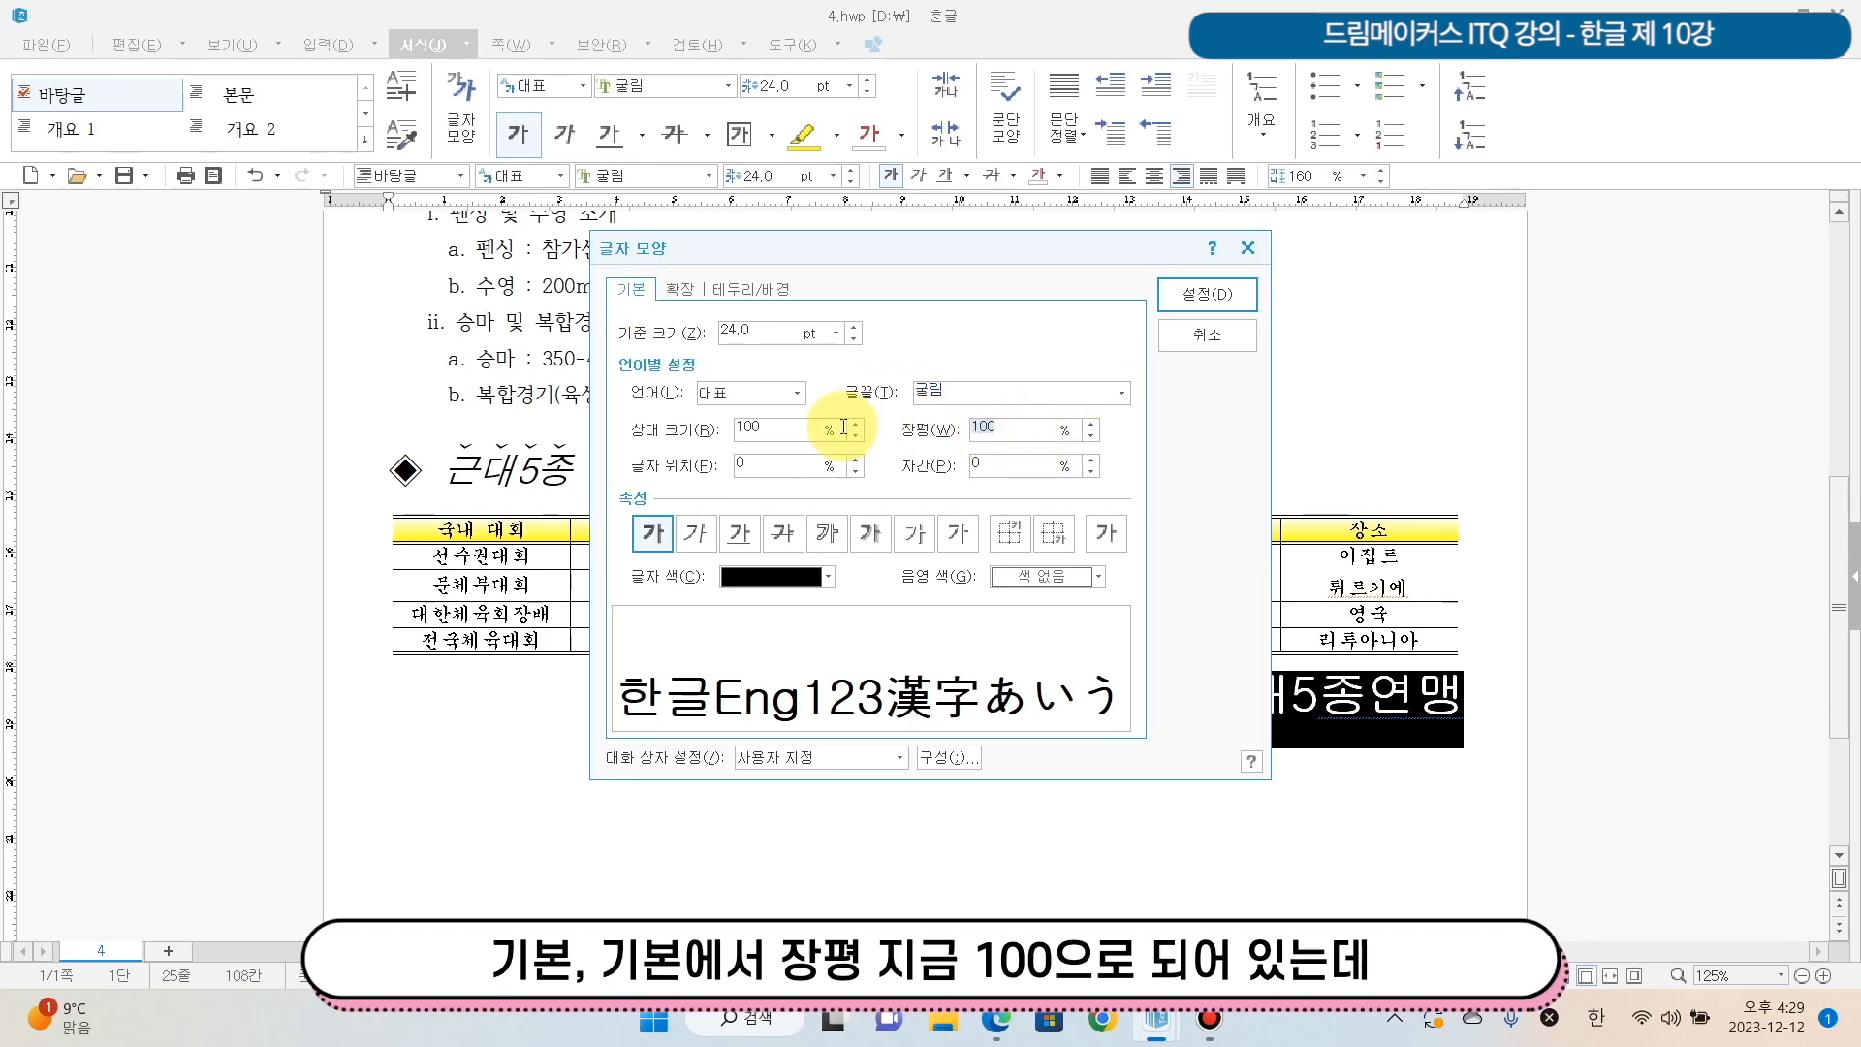
pyautogui.write('10')
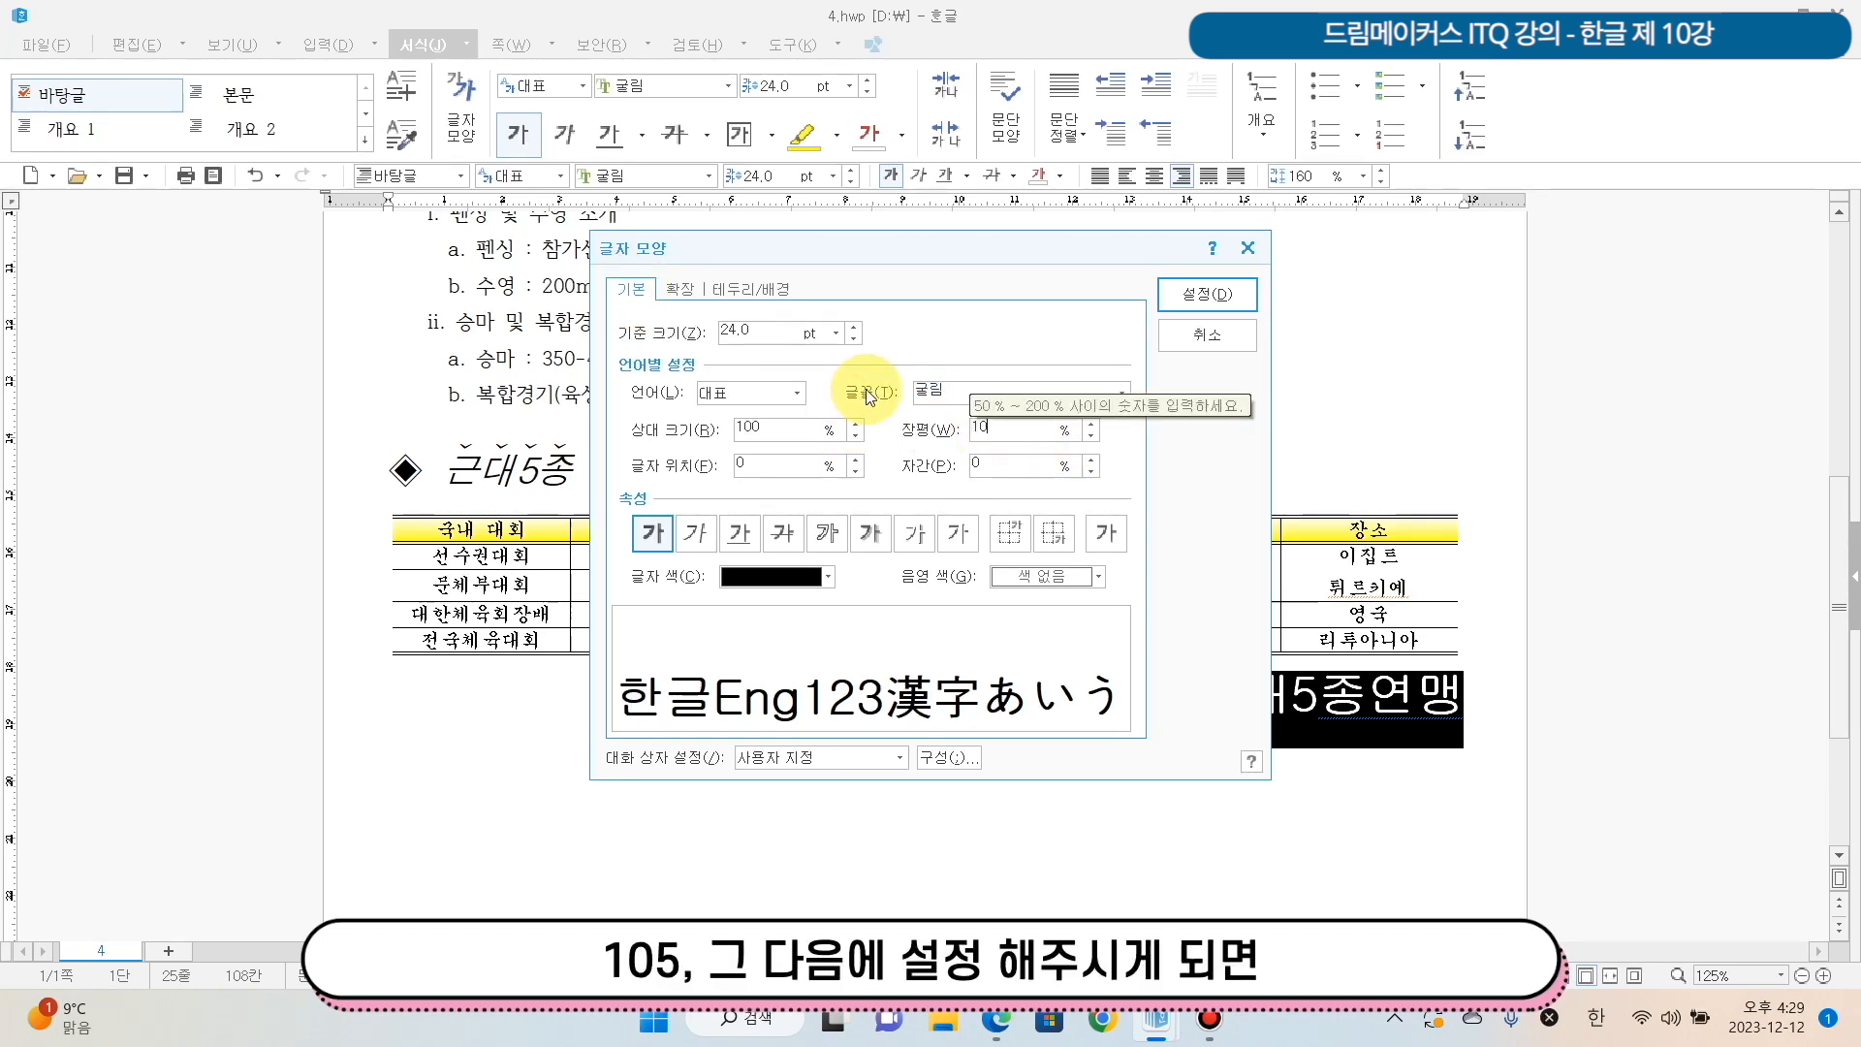
pyautogui.write('5')
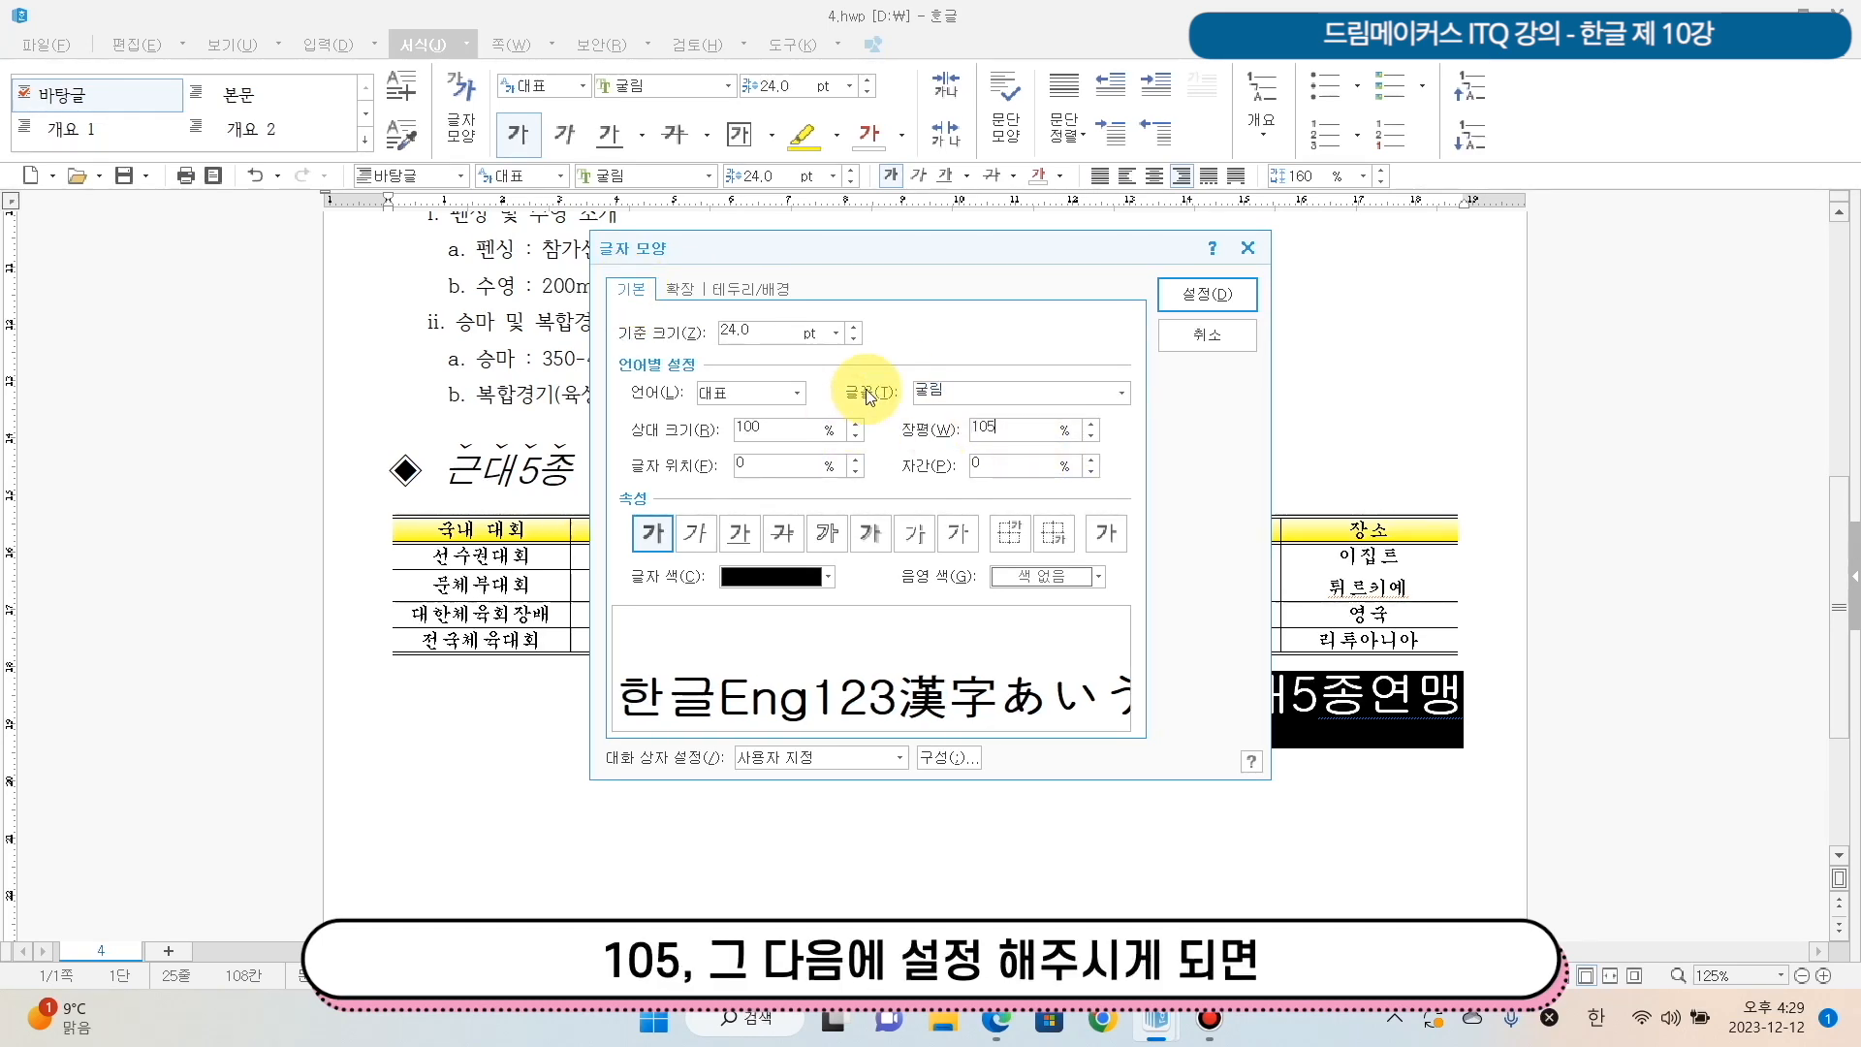
pyautogui.click(1207, 295)
pyautogui.scroll(-3, 1560, 783)
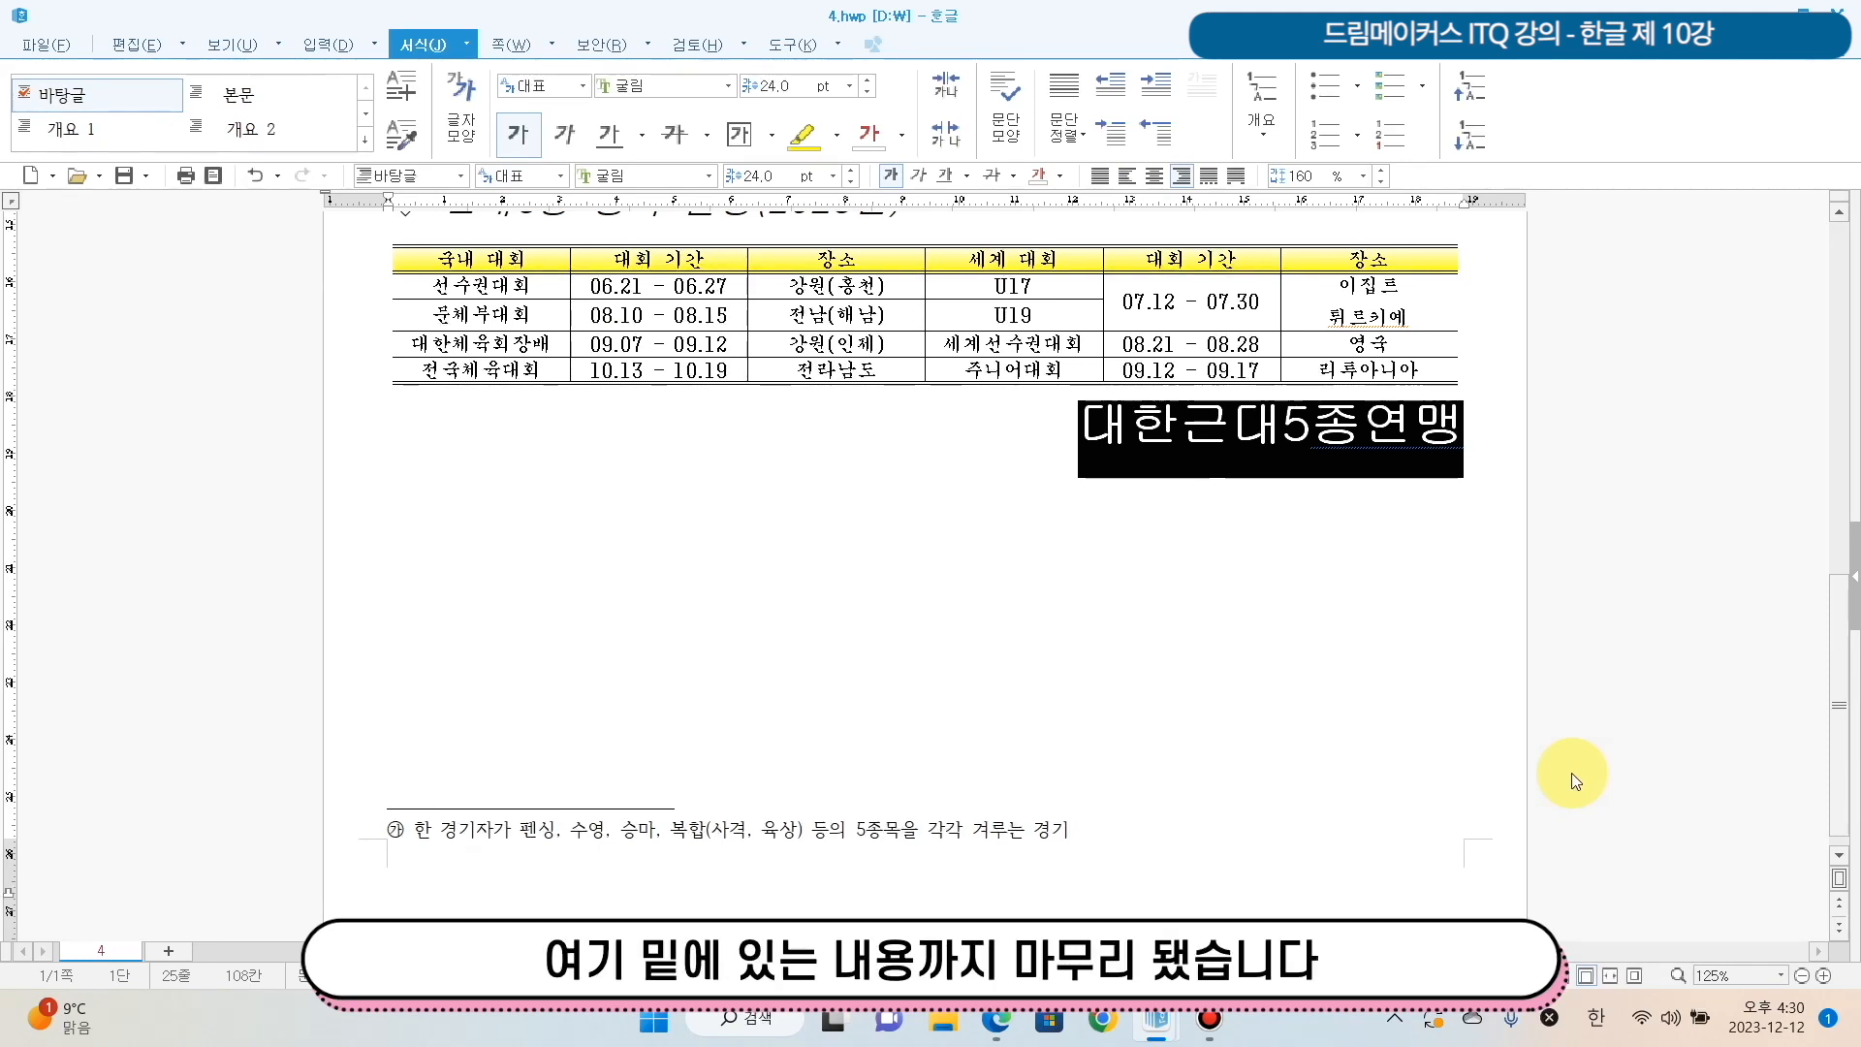
pyautogui.click(1462, 645)
# Check the PDF's 쪽 번호 매기기 note for the page number's placement, style and starting value.
pyautogui.scroll(3, 1484, 610)
pyautogui.scroll(2, 1478, 591)
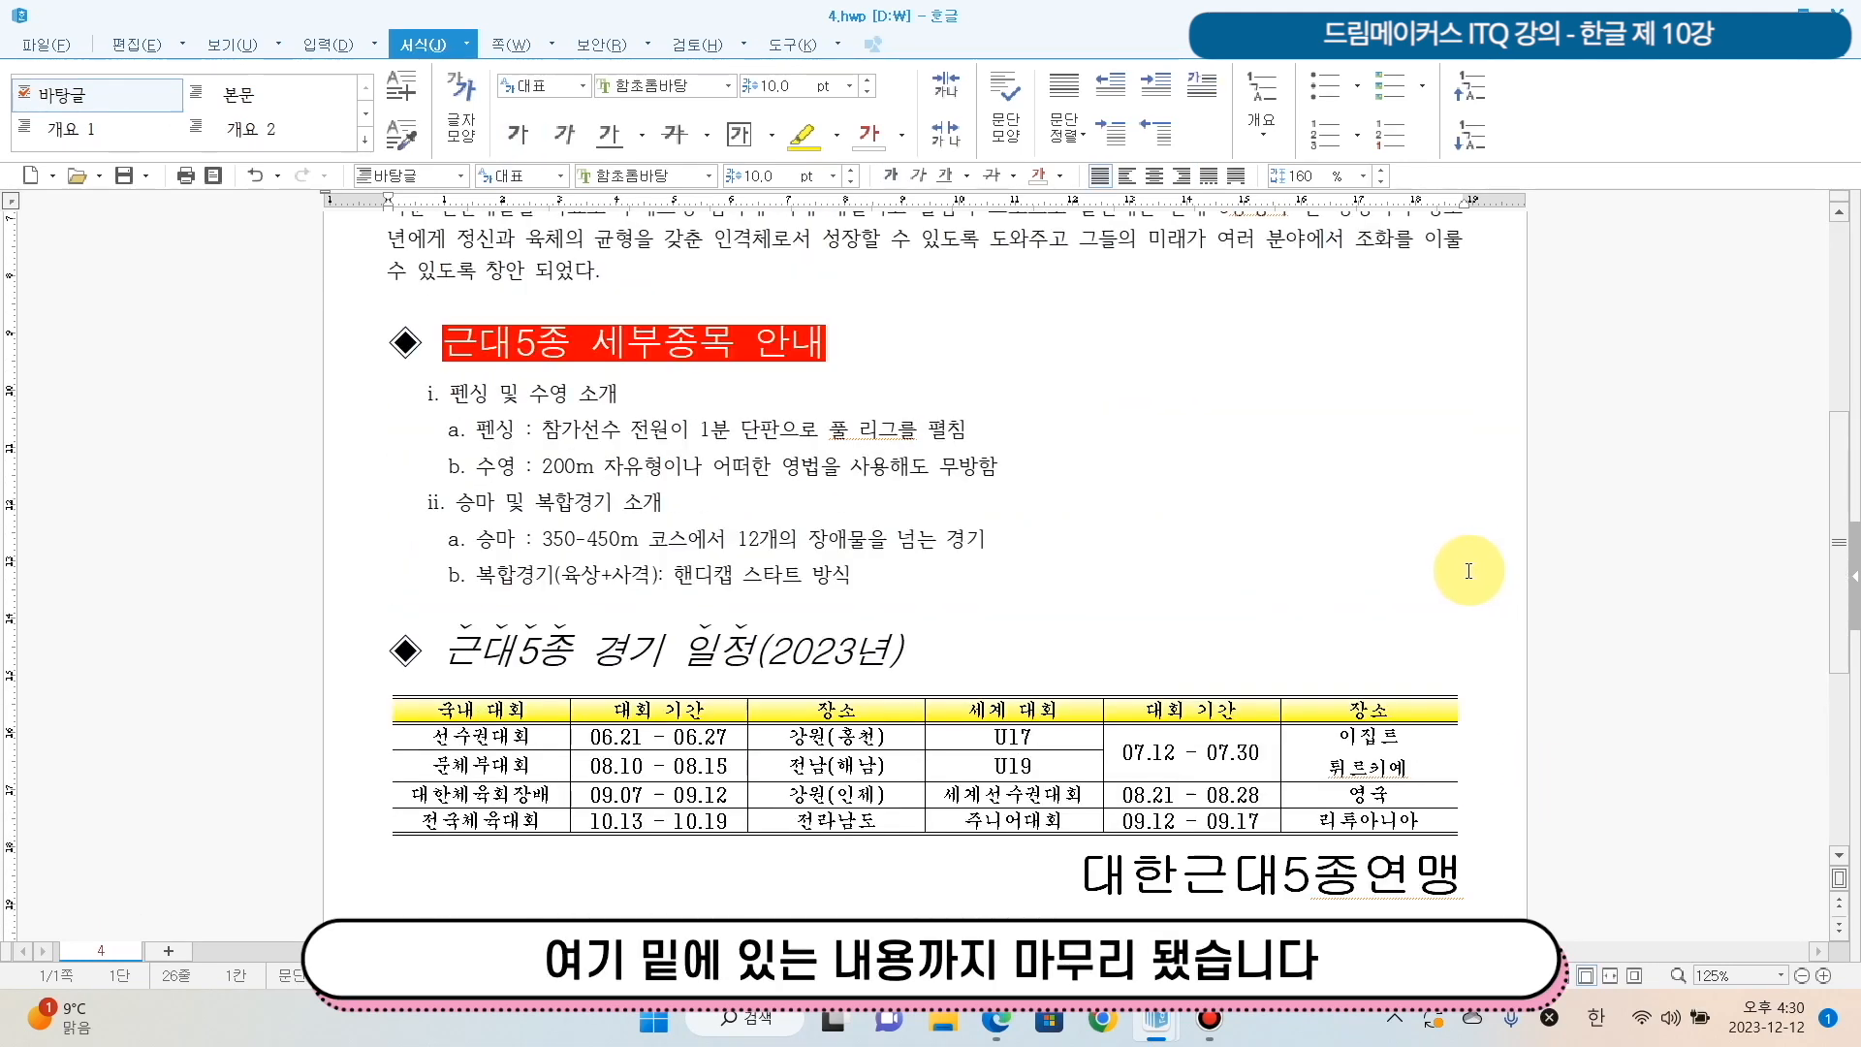
pyautogui.scroll(-5, 1469, 571)
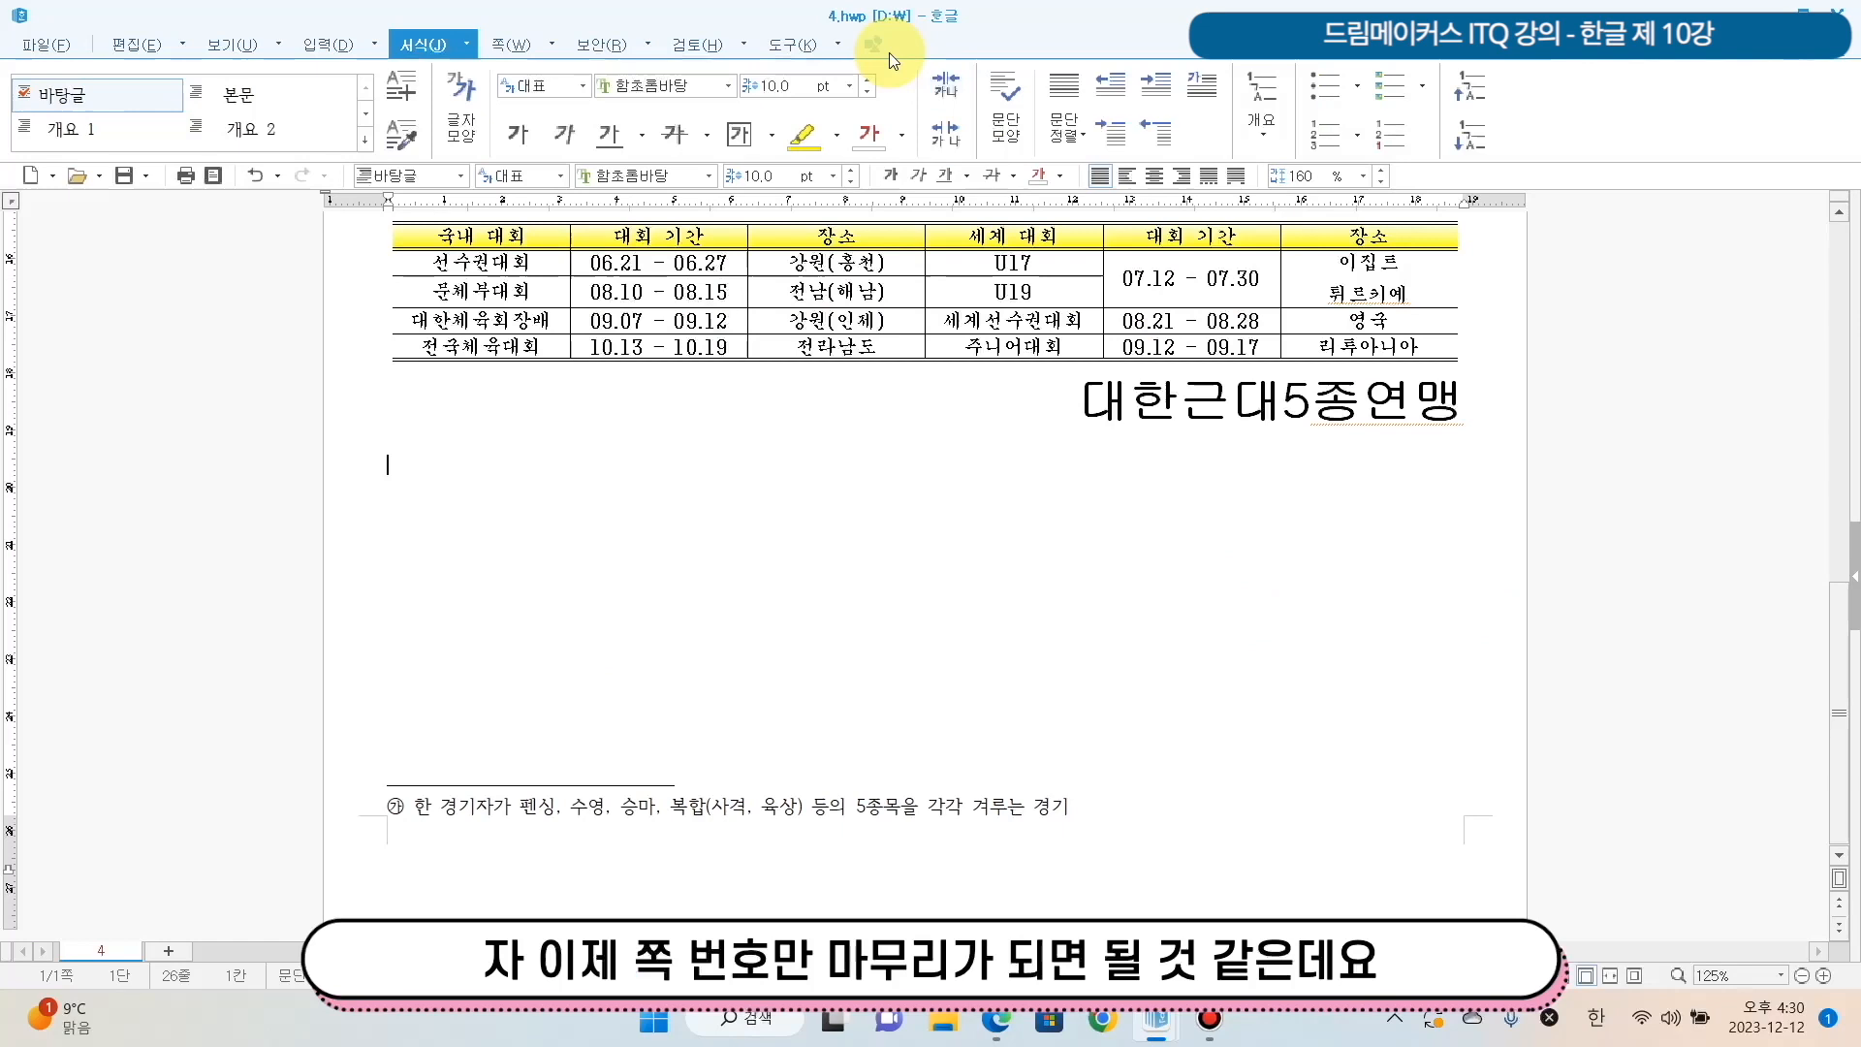
pyautogui.doubleClick(1069, 21)
pyautogui.click(346, 873)
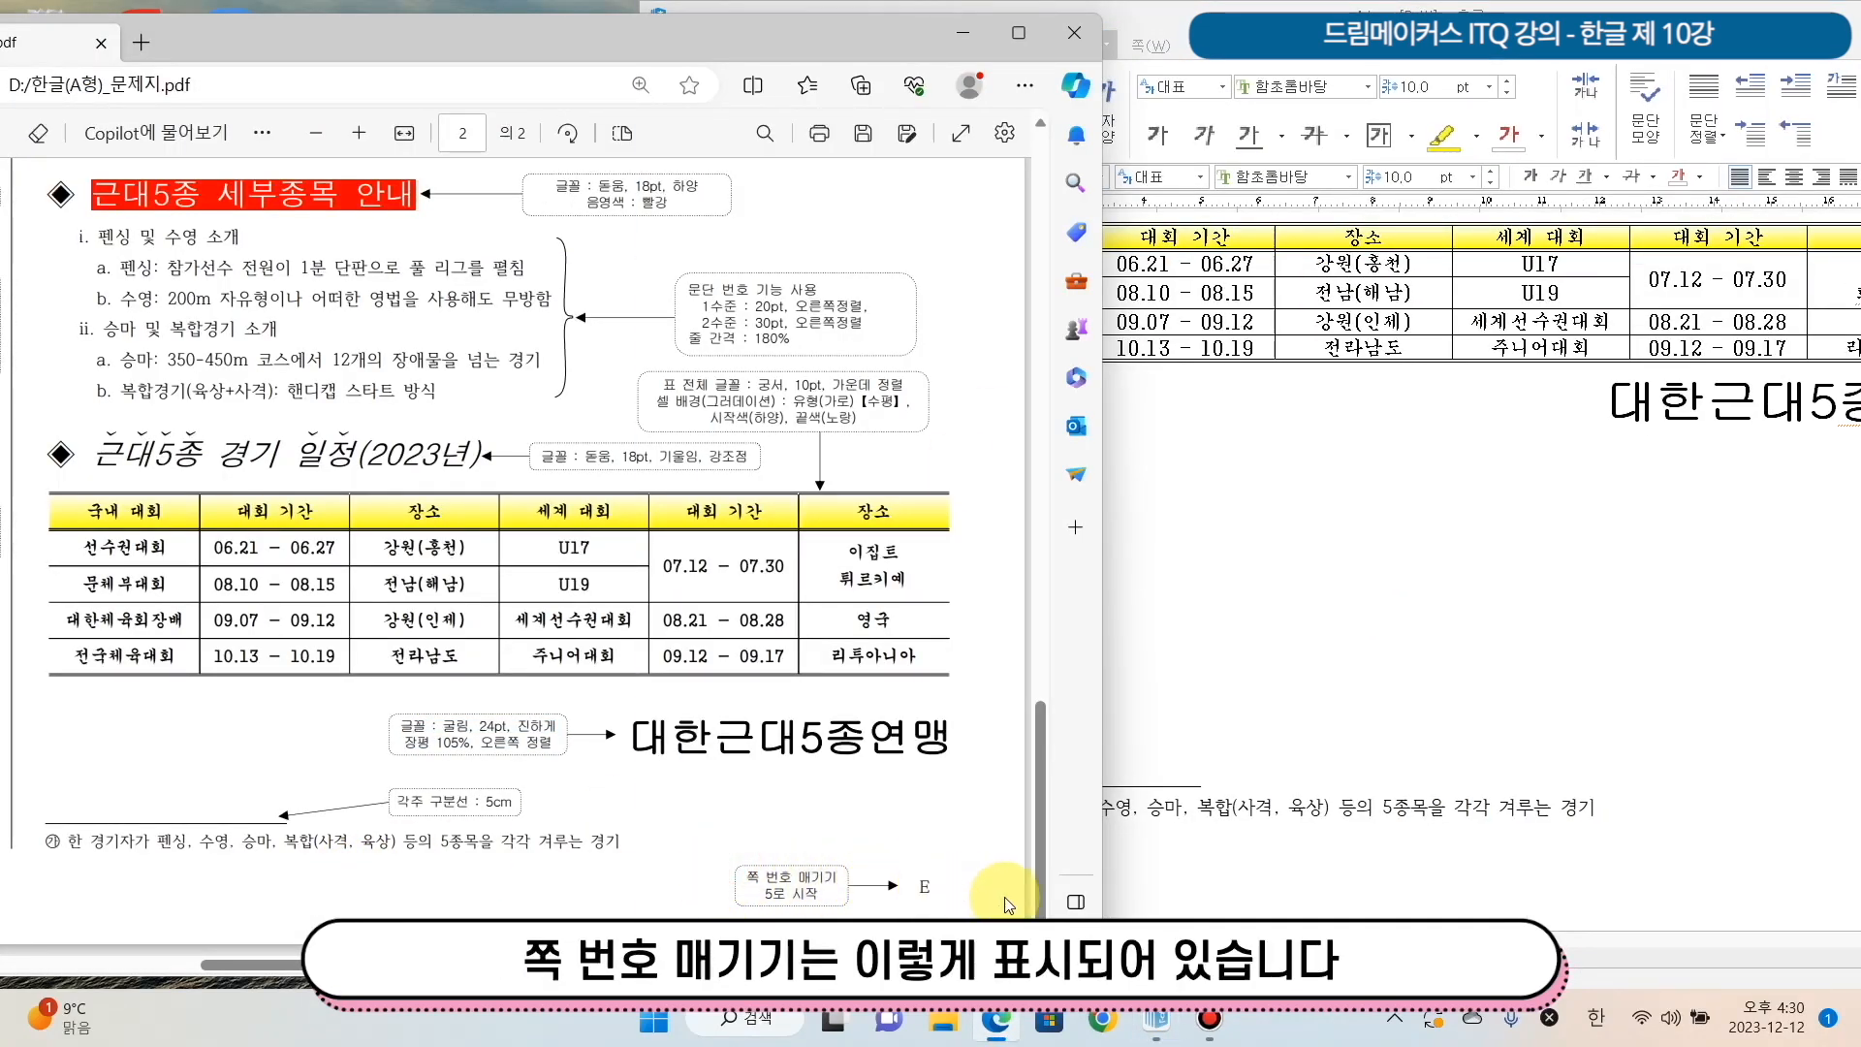
pyautogui.moveTo(746, 878); pyautogui.dragTo(853, 884)
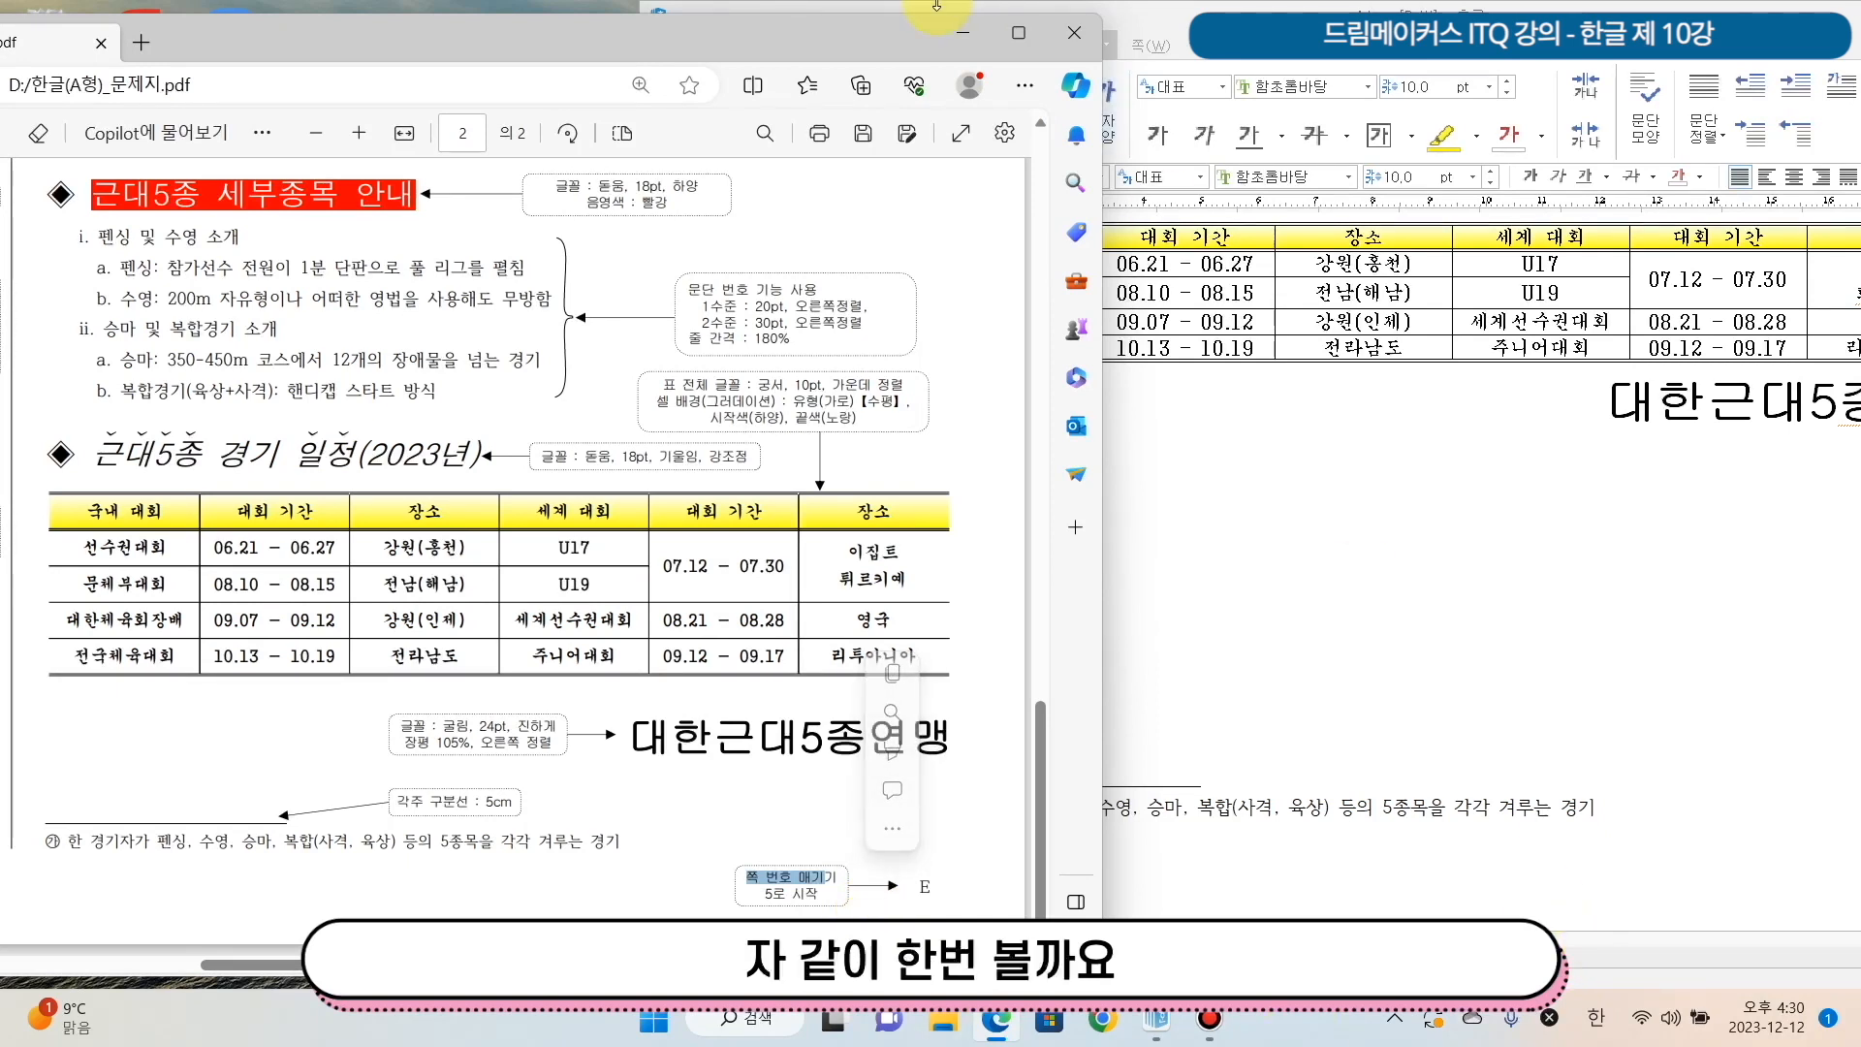
# Arrange the PDF beside the Hangul document and open the 쪽 번호 매기기 settings, keeping the PDF's page number in view.
pyautogui.click(1295, 25)
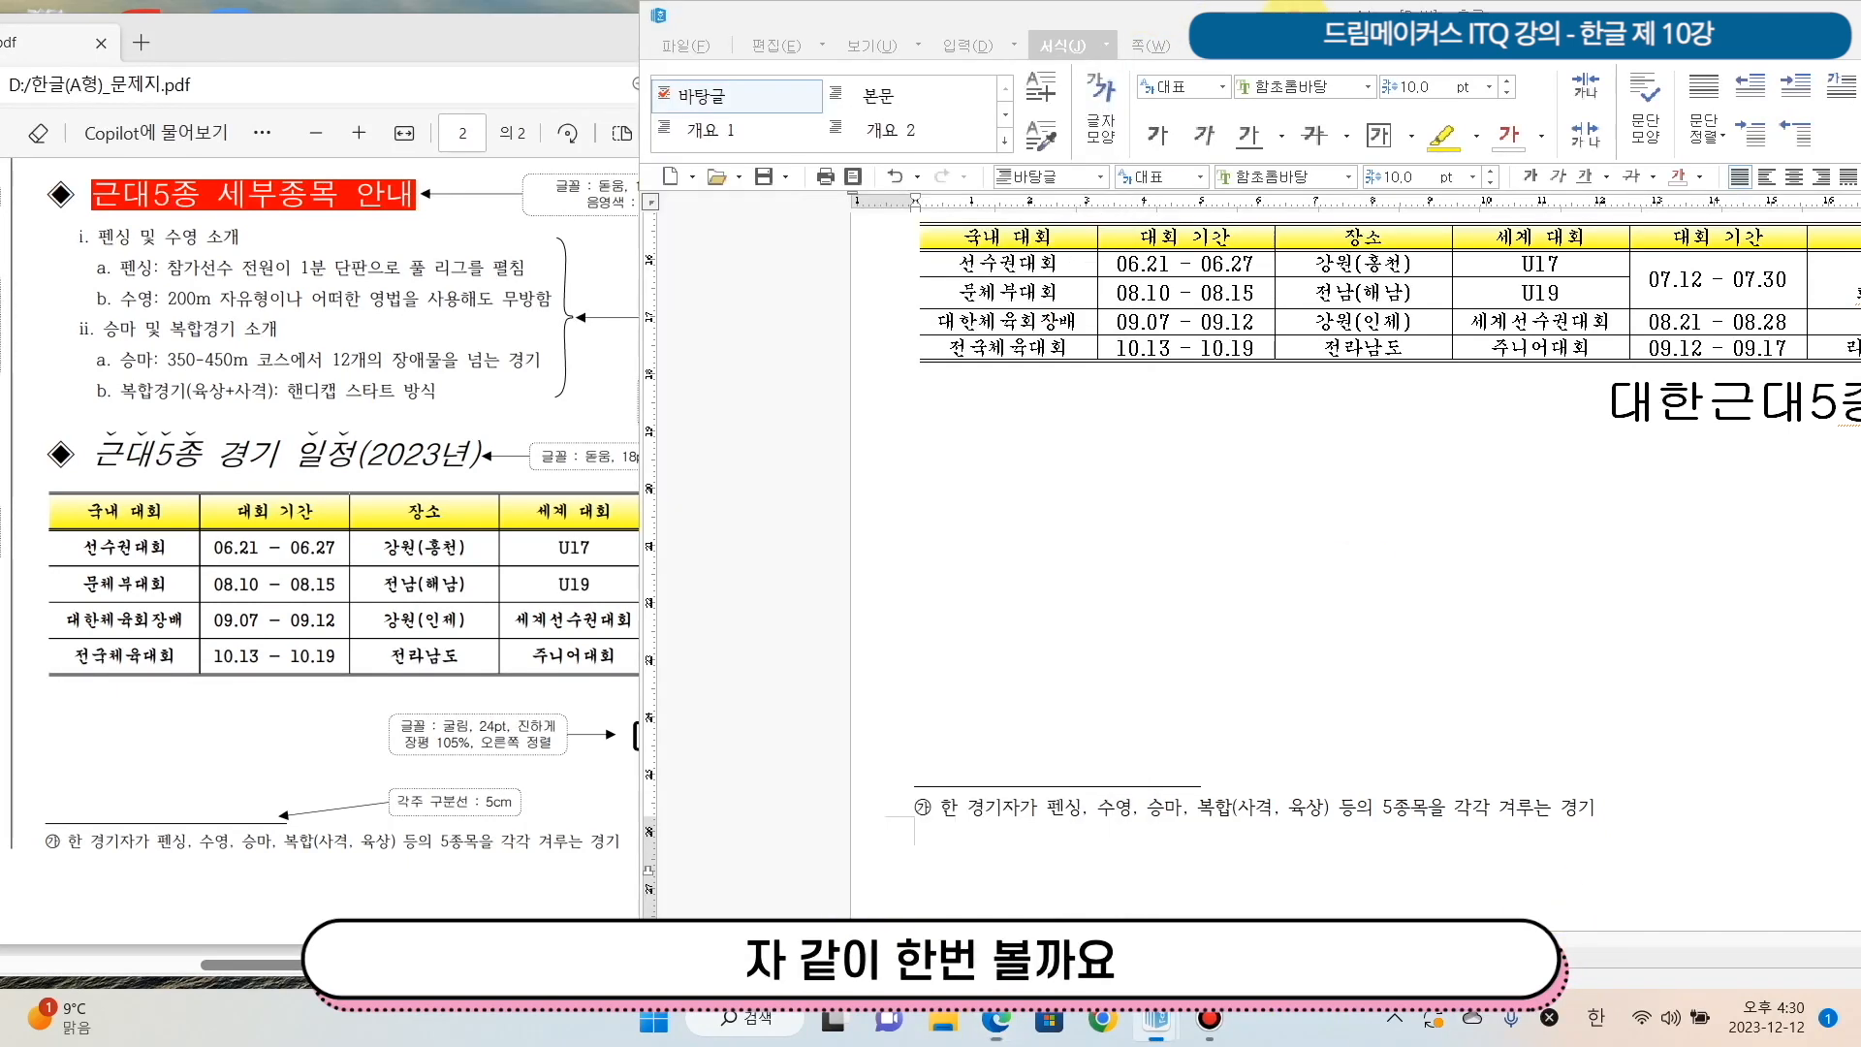
pyautogui.click(1151, 47)
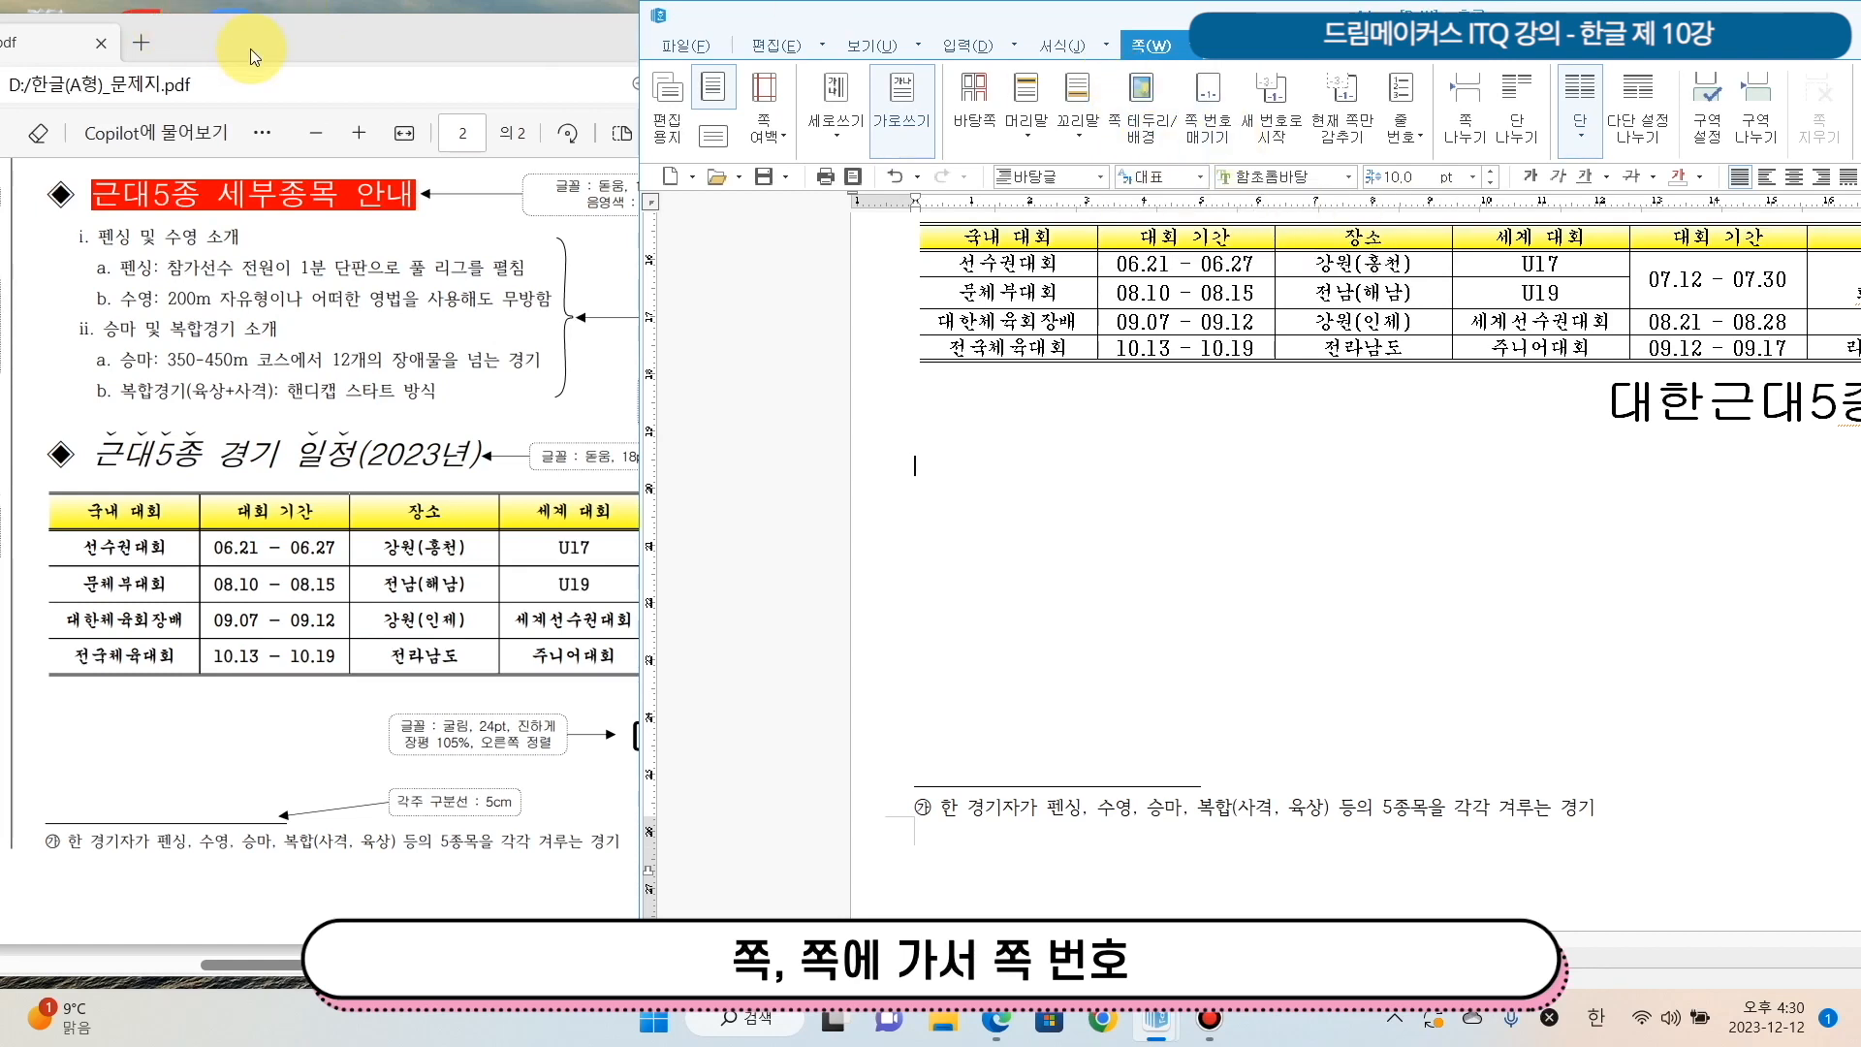
pyautogui.moveTo(250, 48); pyautogui.dragTo(26, 58)
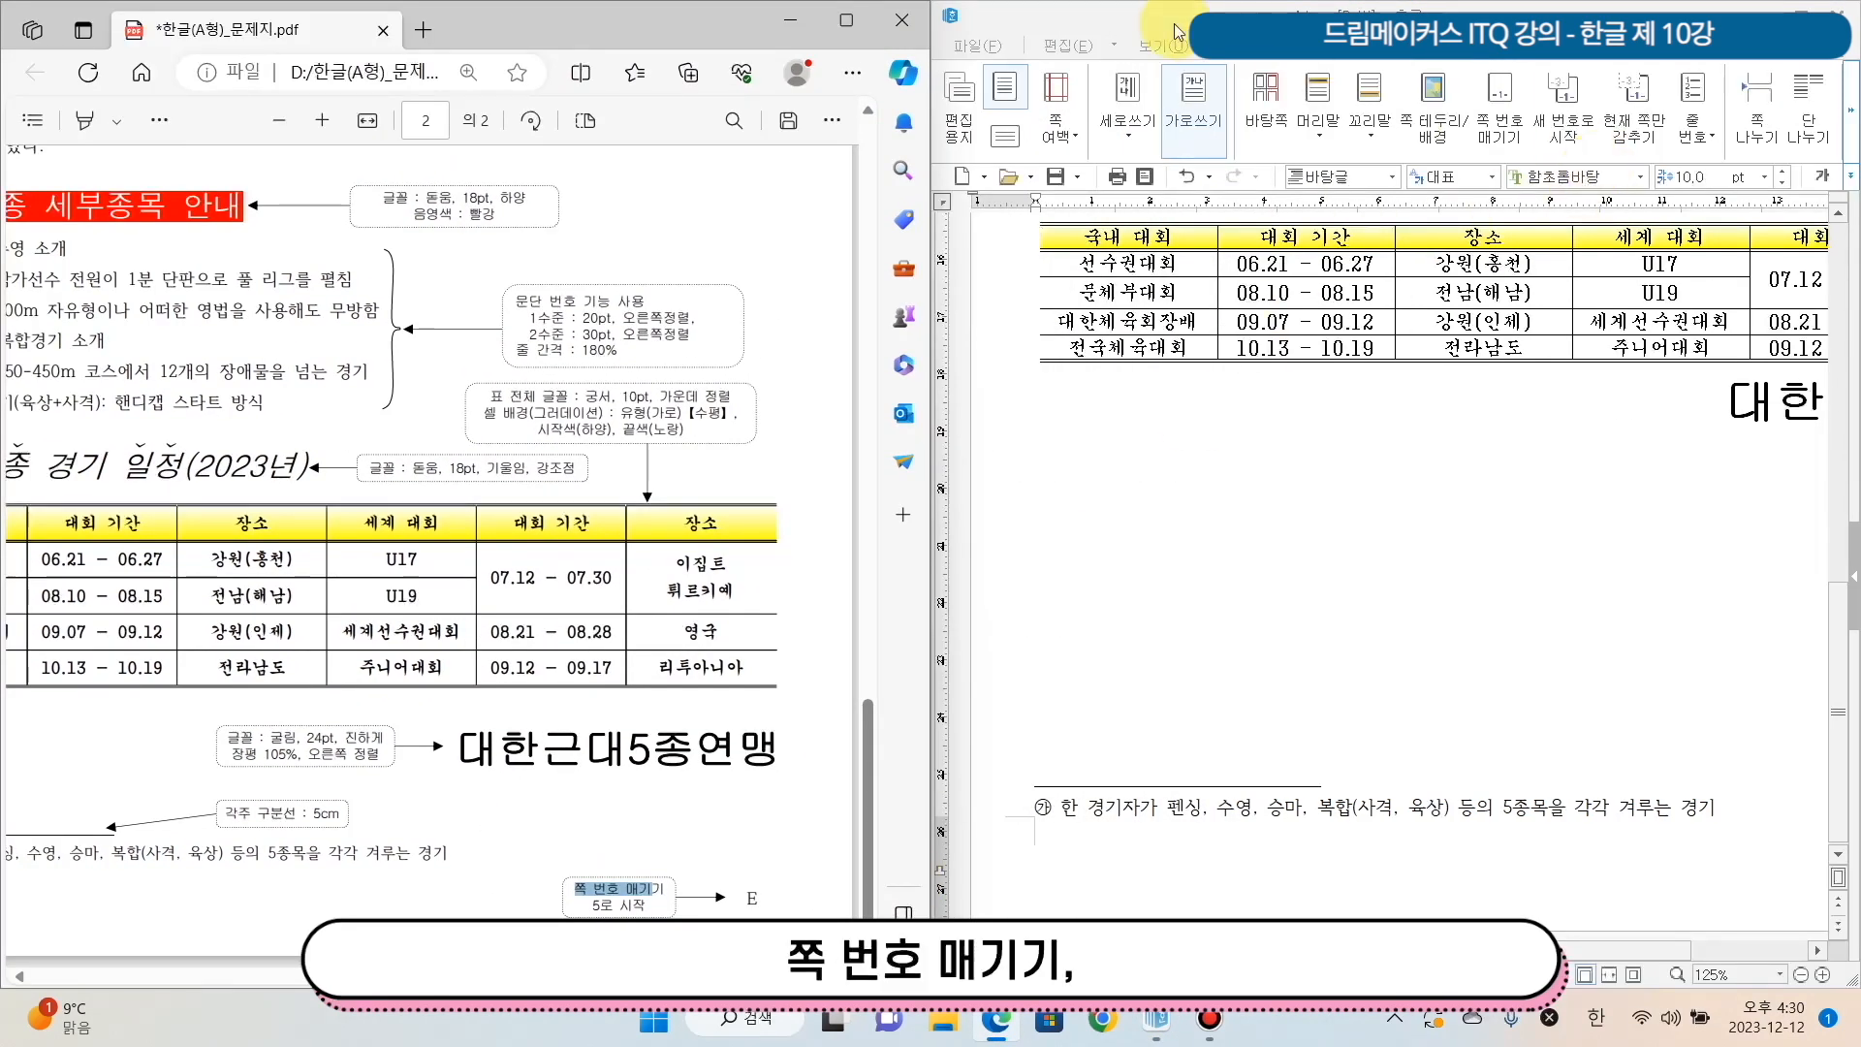
pyautogui.click(1174, 23)
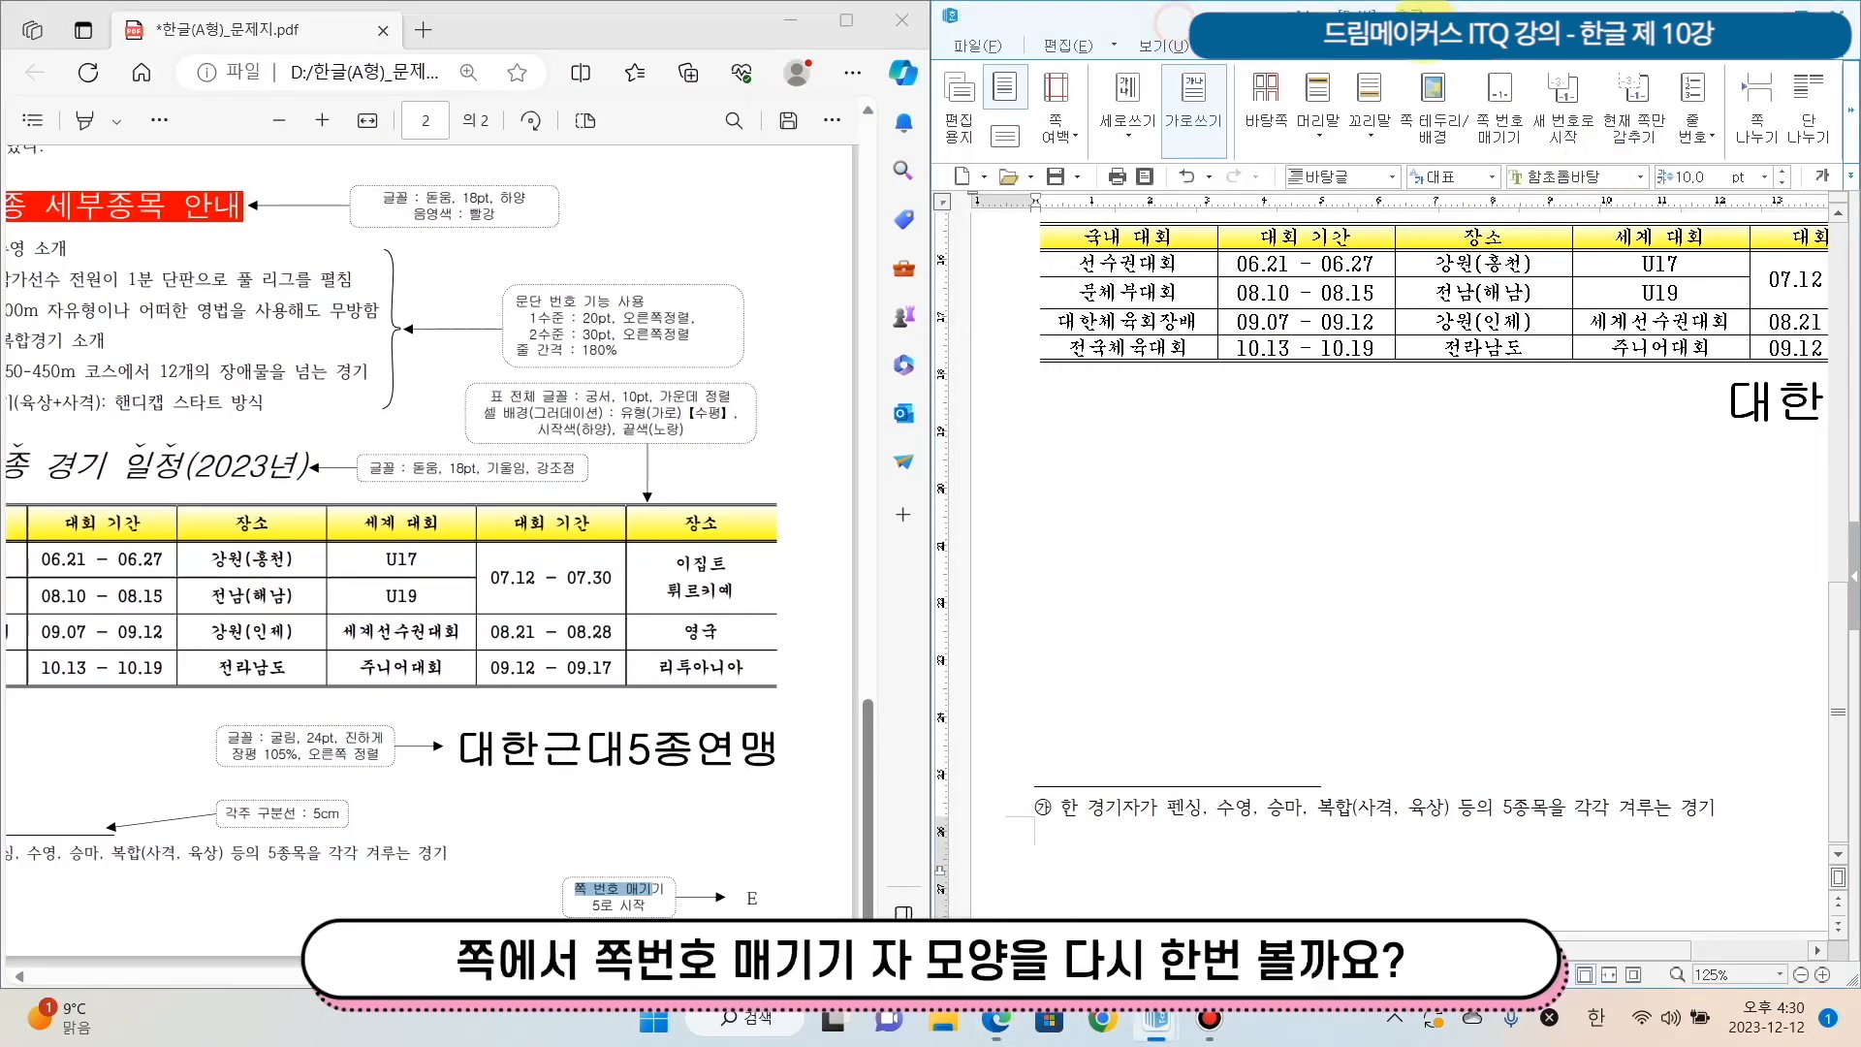
pyautogui.click(1505, 143)
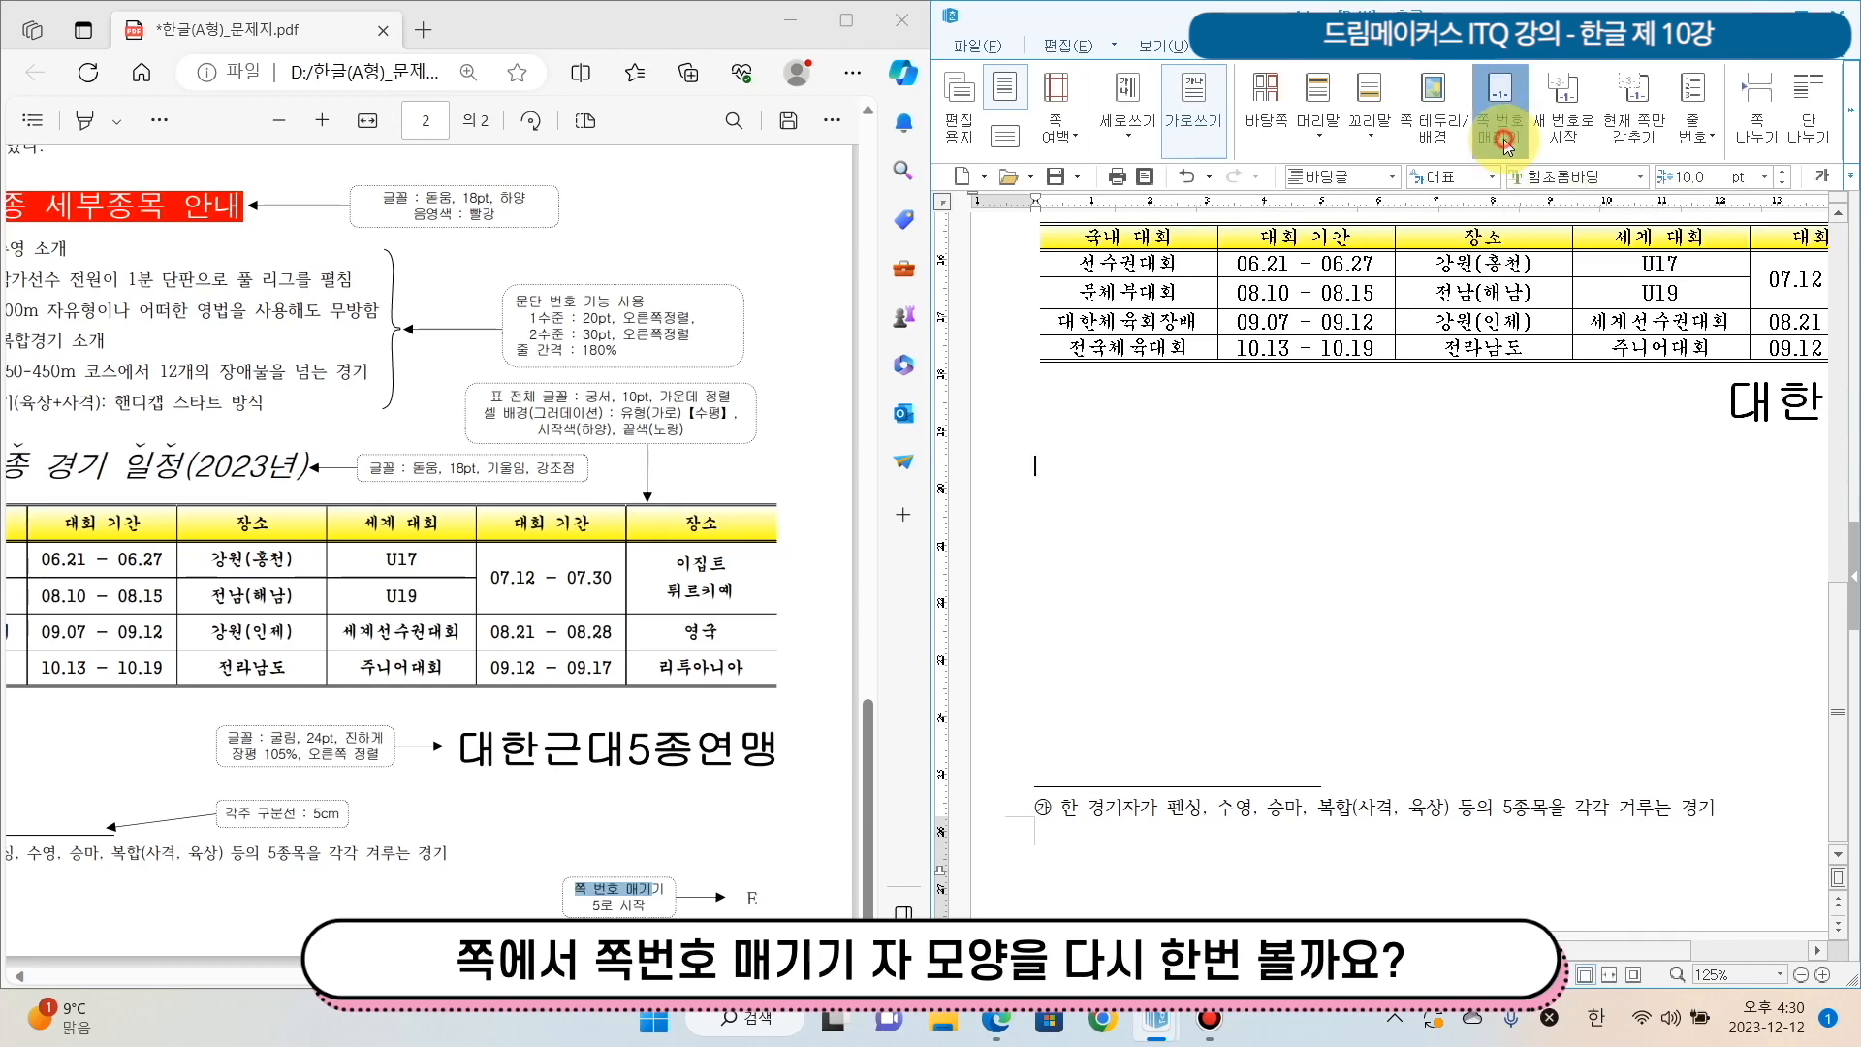
pyautogui.click(754, 901)
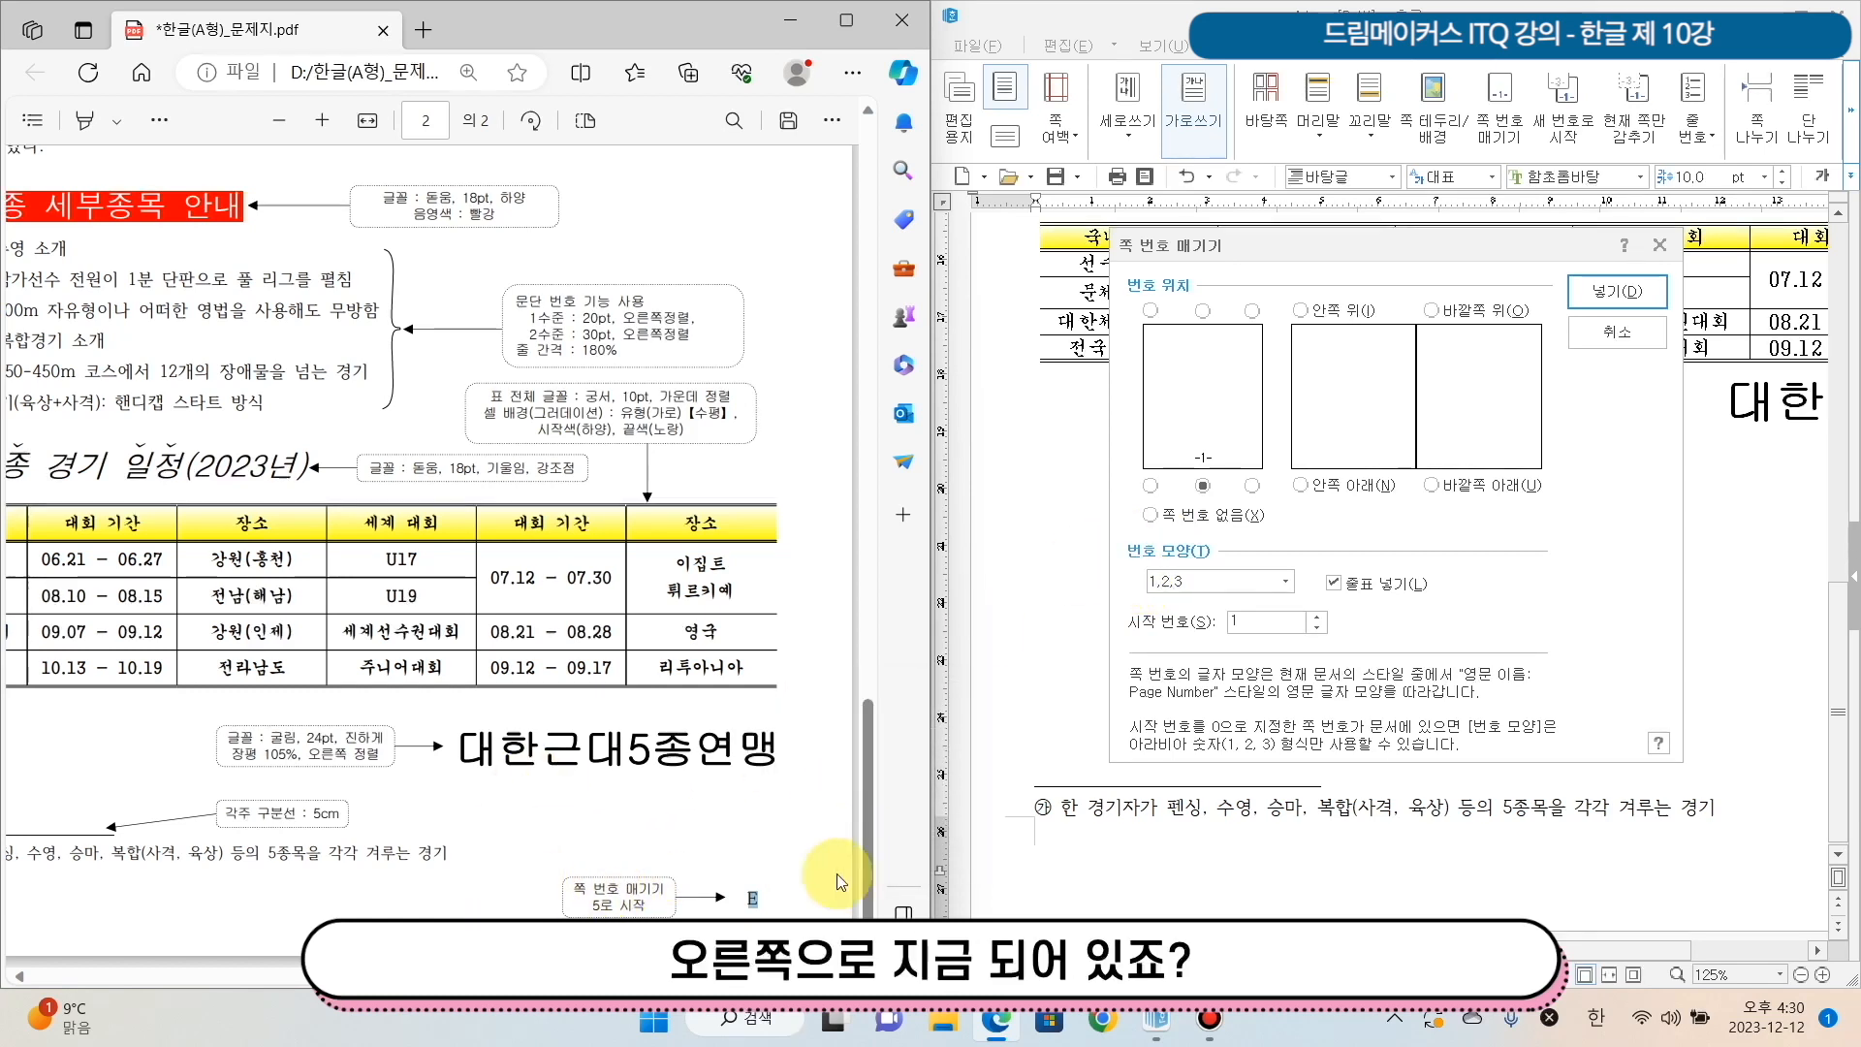
# Insert a page number at the page's bottom-right corner in A,B,C format, without 줄표, with 시작 번호 5.
pyautogui.click(1253, 488)
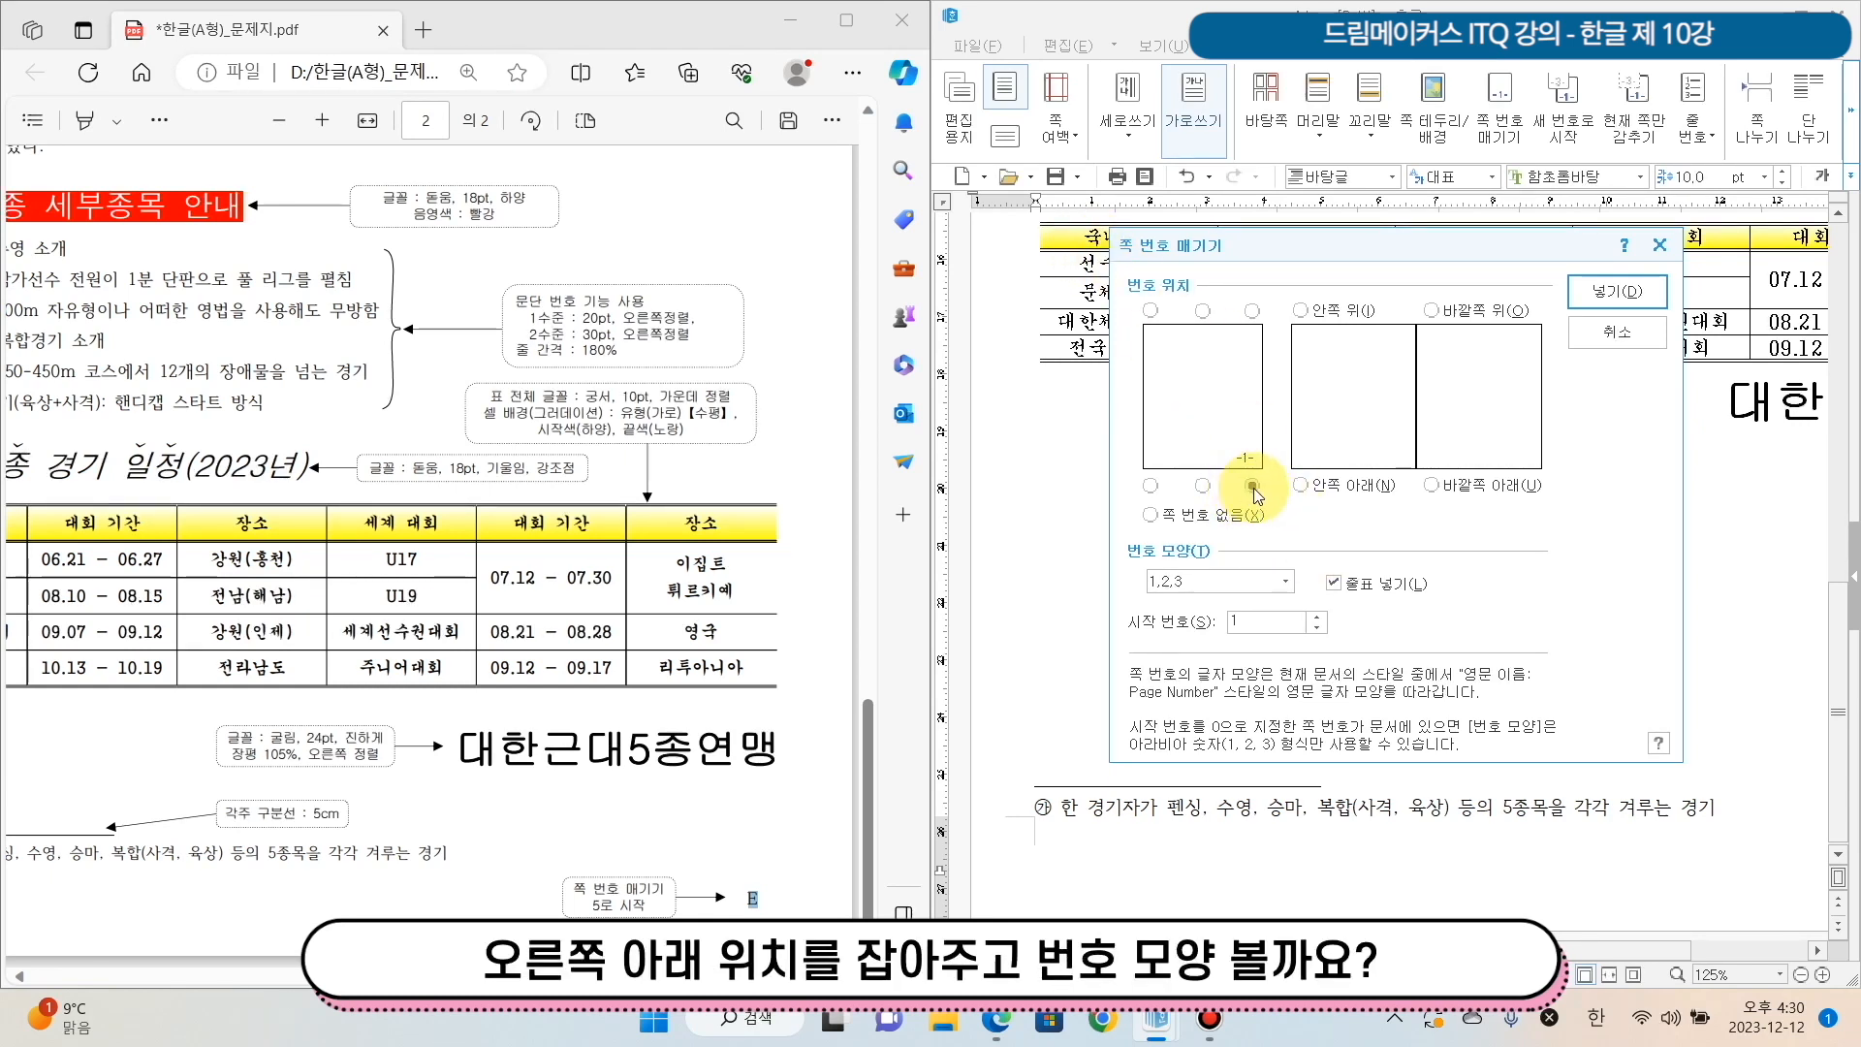
pyautogui.click(1285, 581)
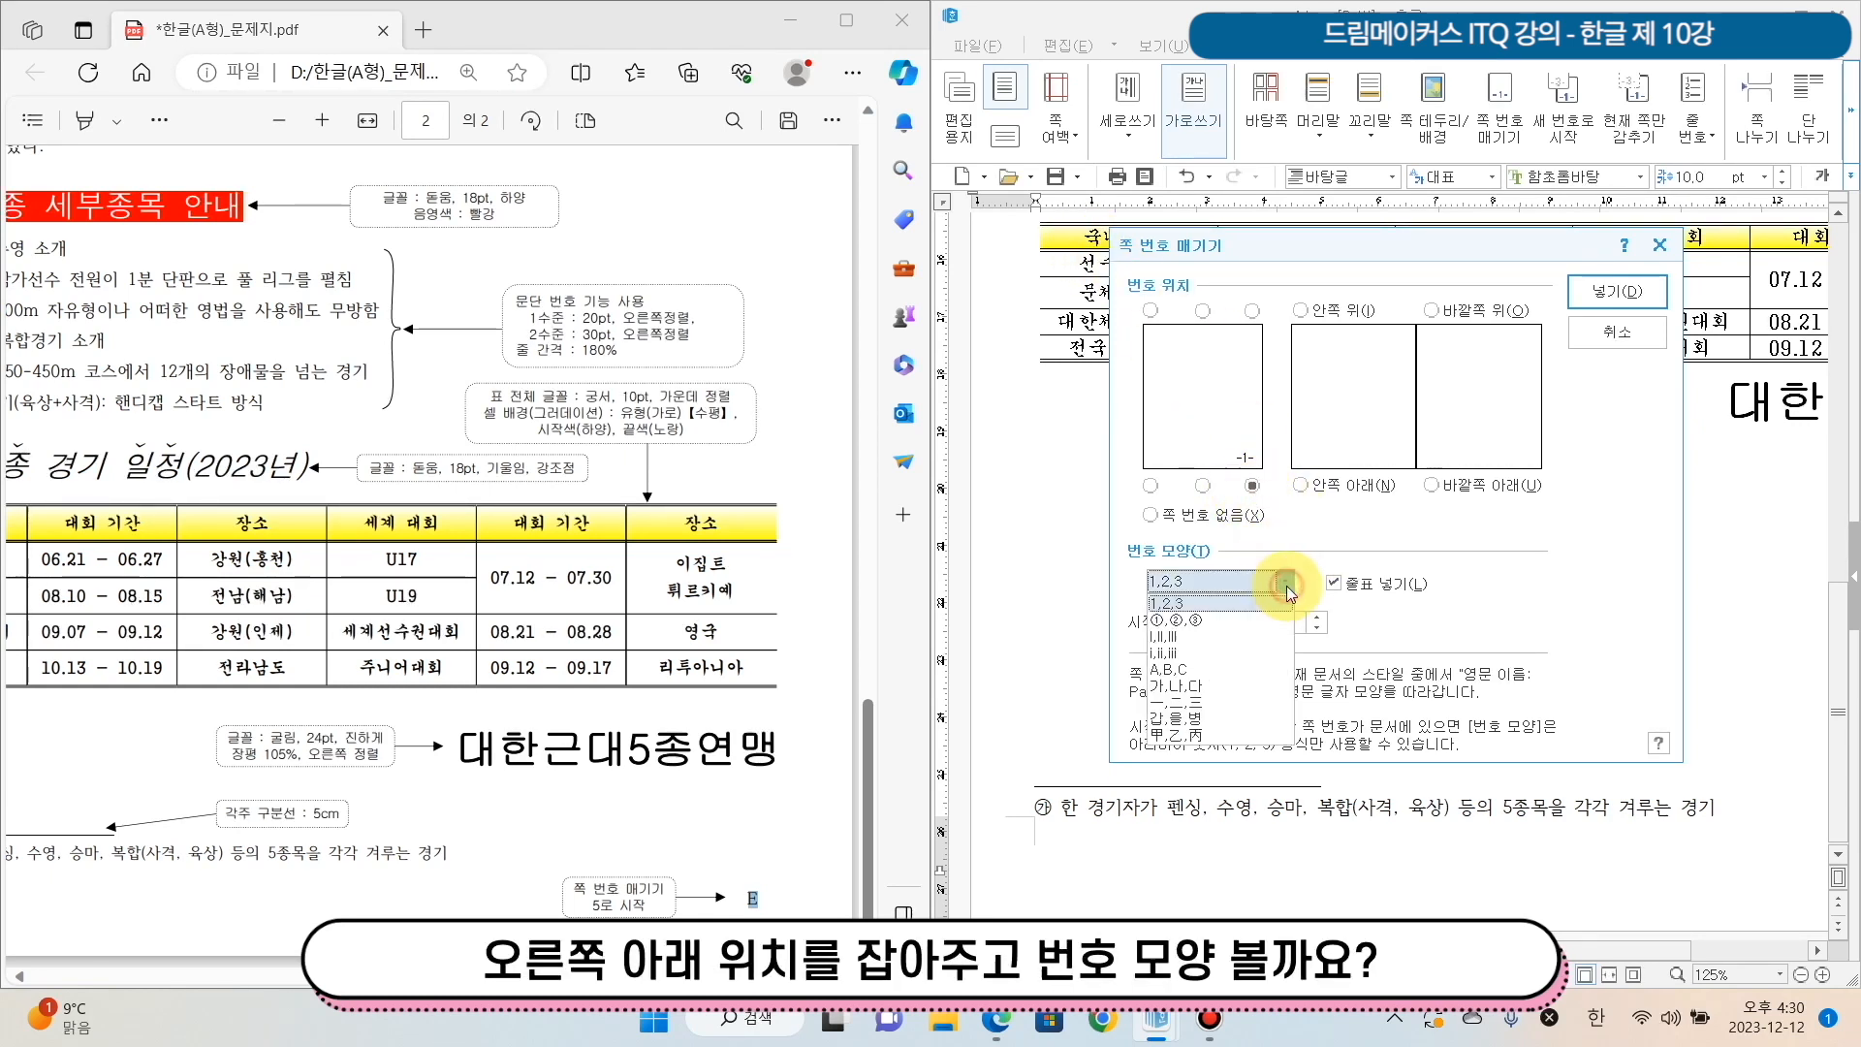
pyautogui.click(1249, 675)
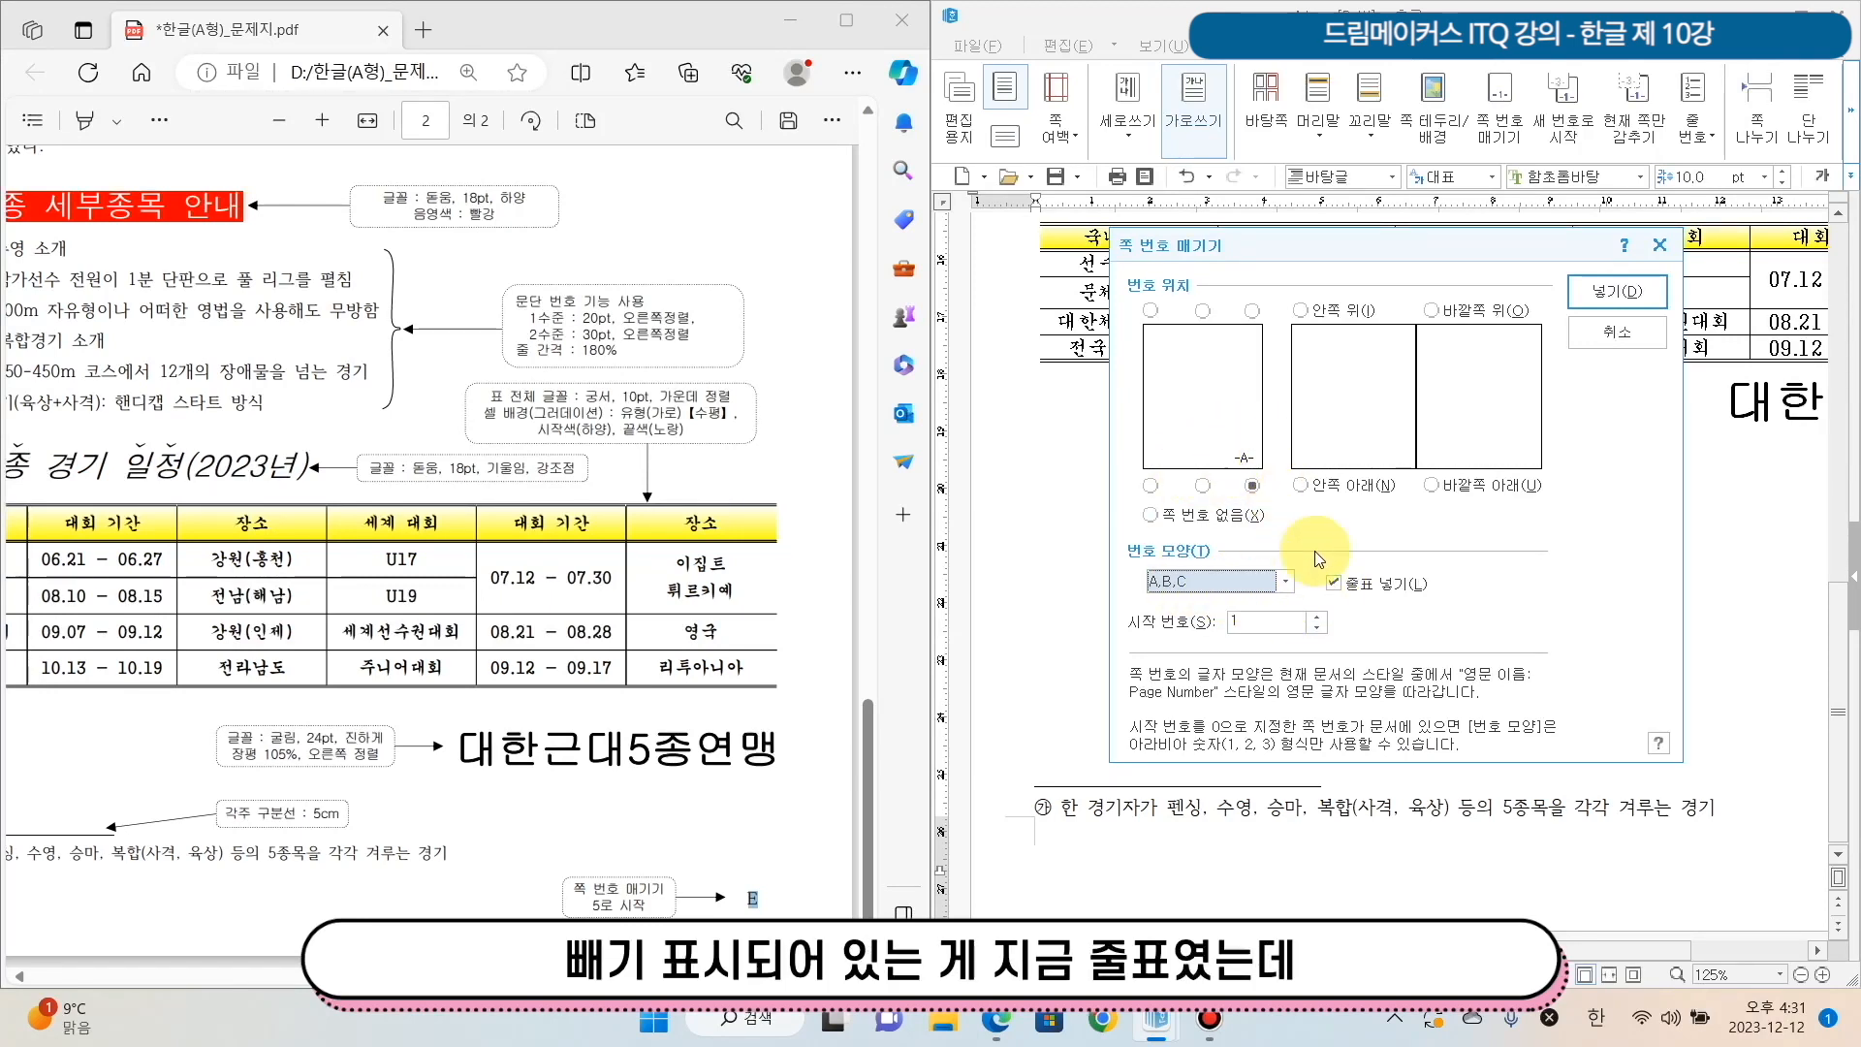
pyautogui.click(1335, 584)
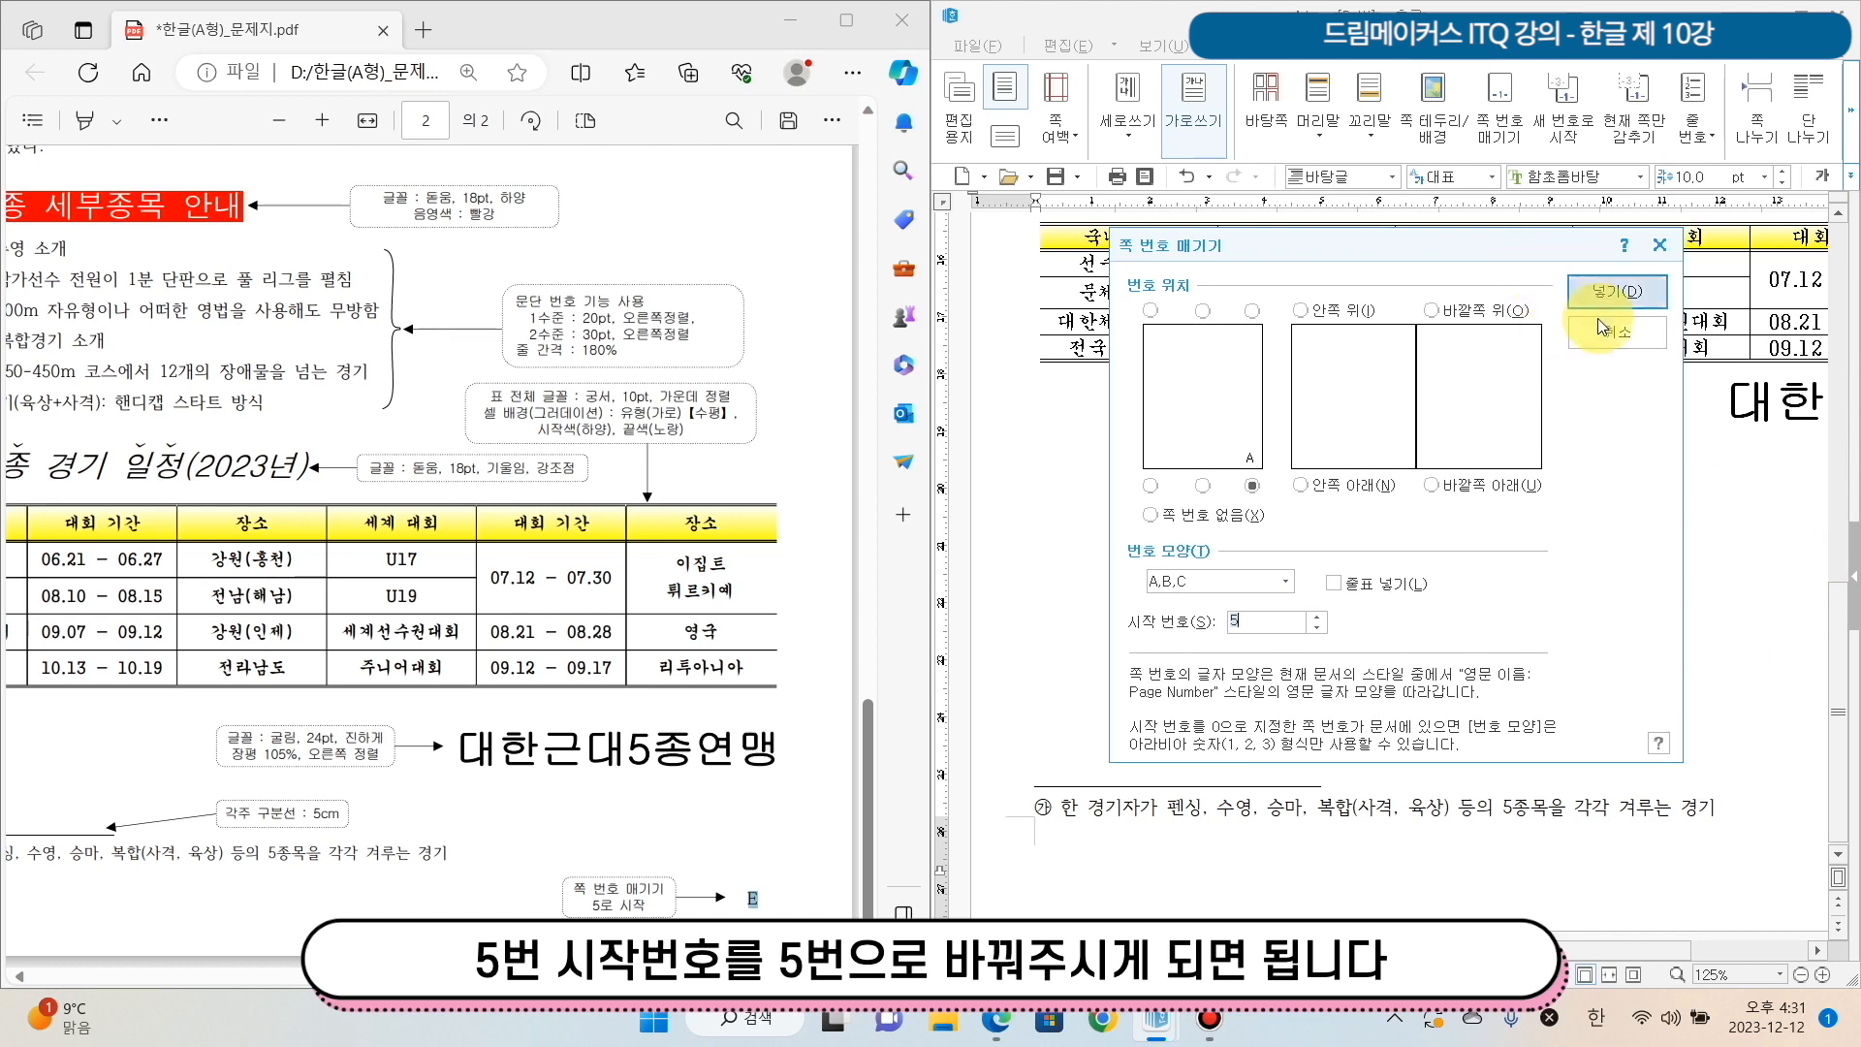
pyautogui.click(1620, 290)
# Maximize the Hangul window and check the page number and the finished sections from the numbered list to the footnote.
pyautogui.scroll(5, 1620, 299)
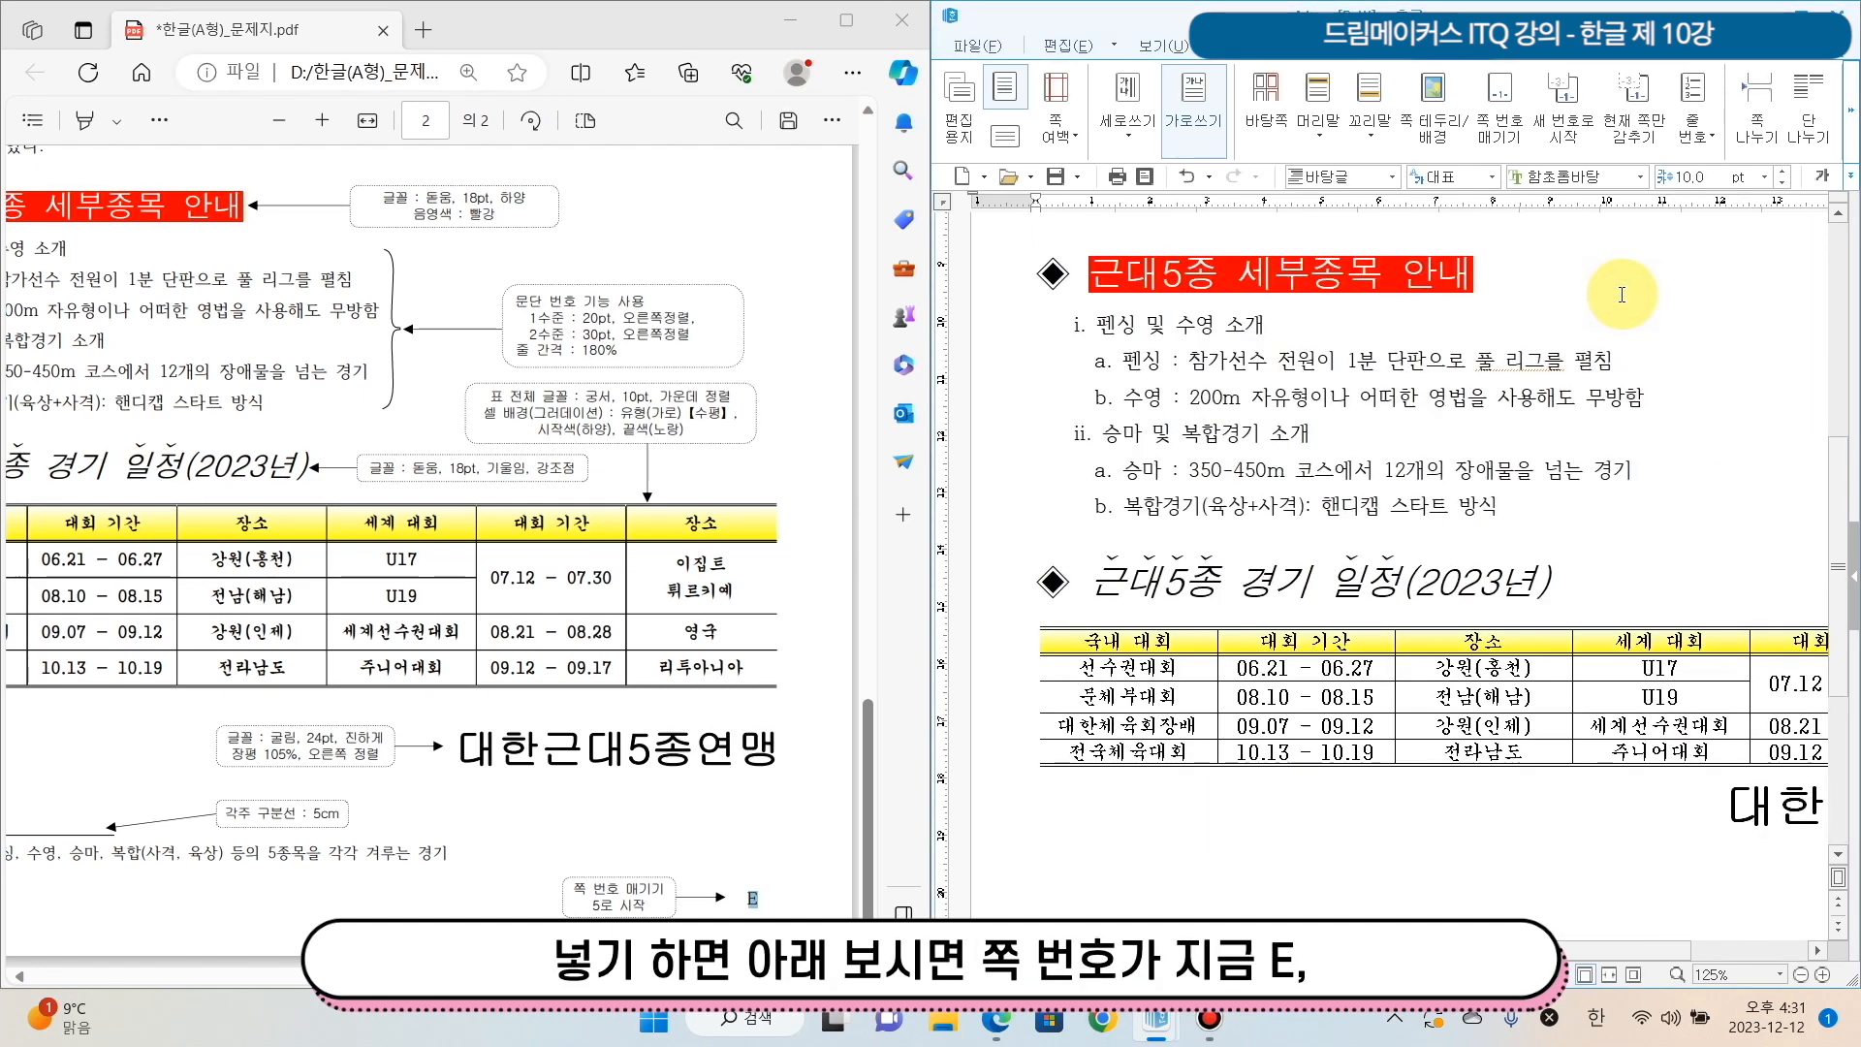
pyautogui.doubleClick(1459, 14)
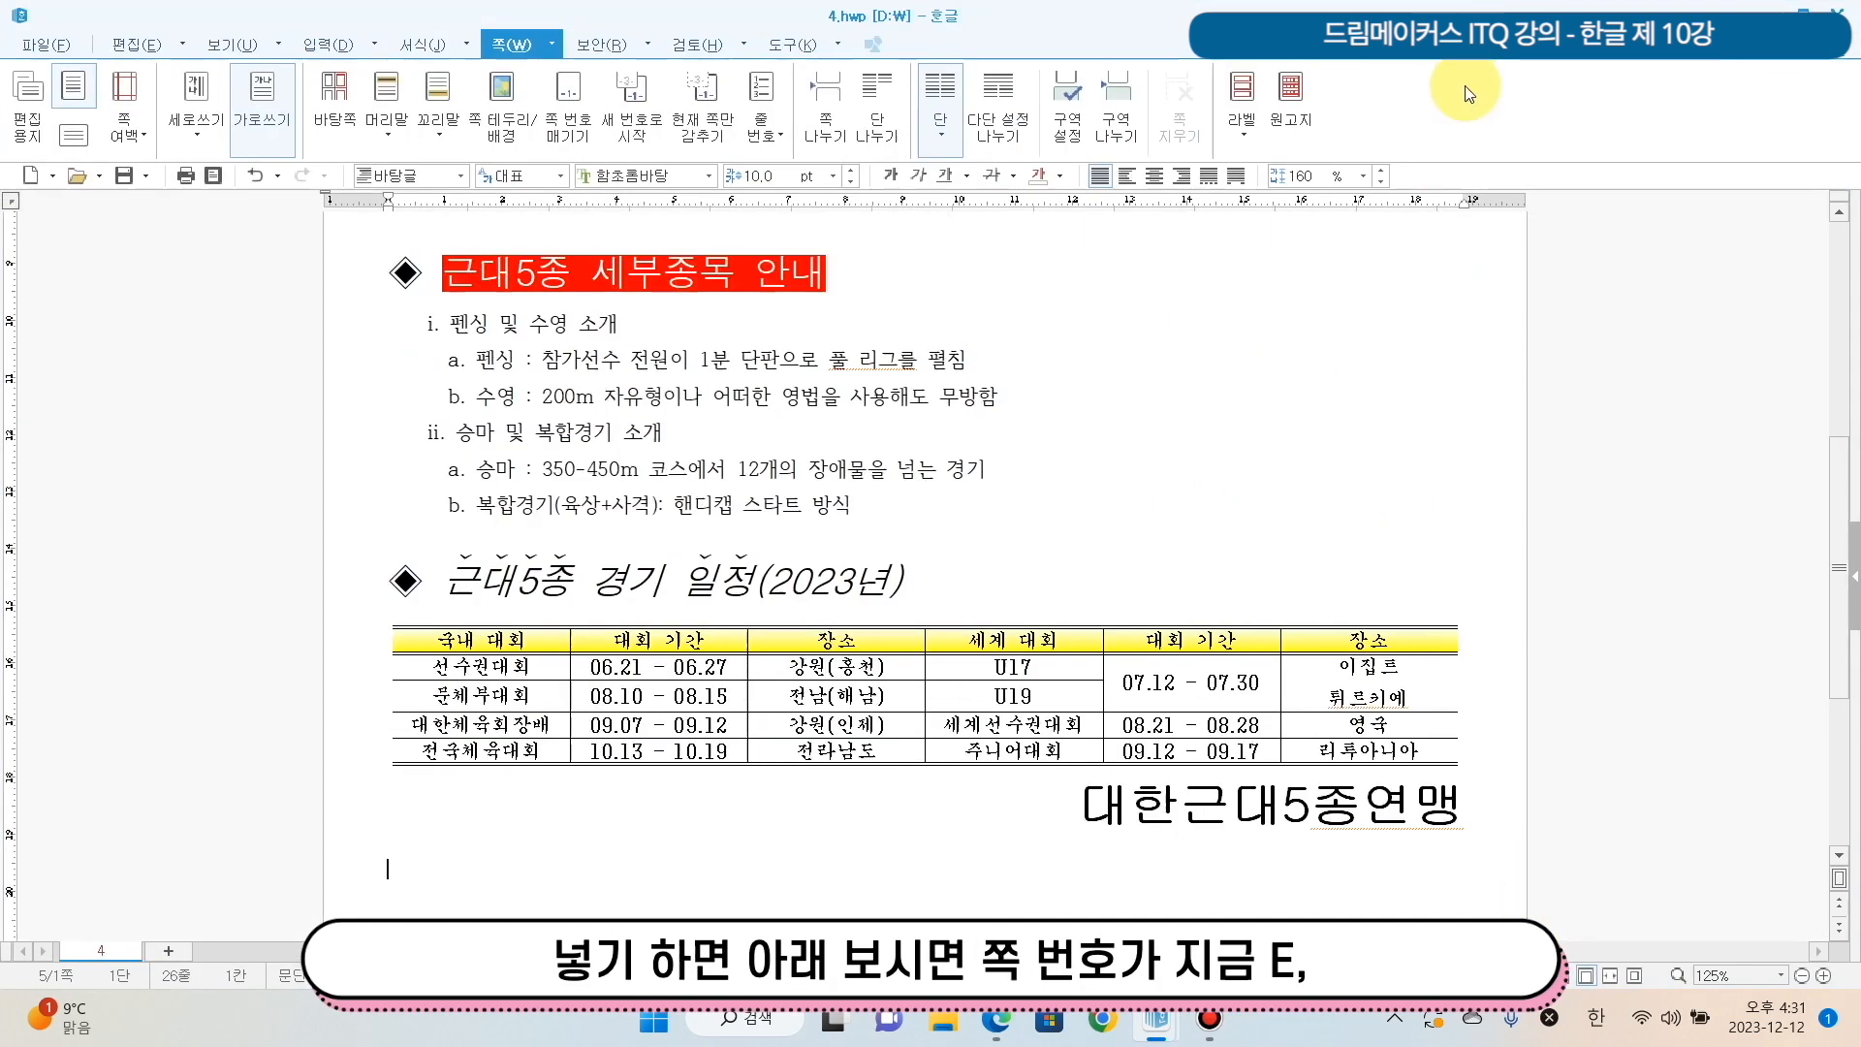
pyautogui.scroll(-4, 1684, 639)
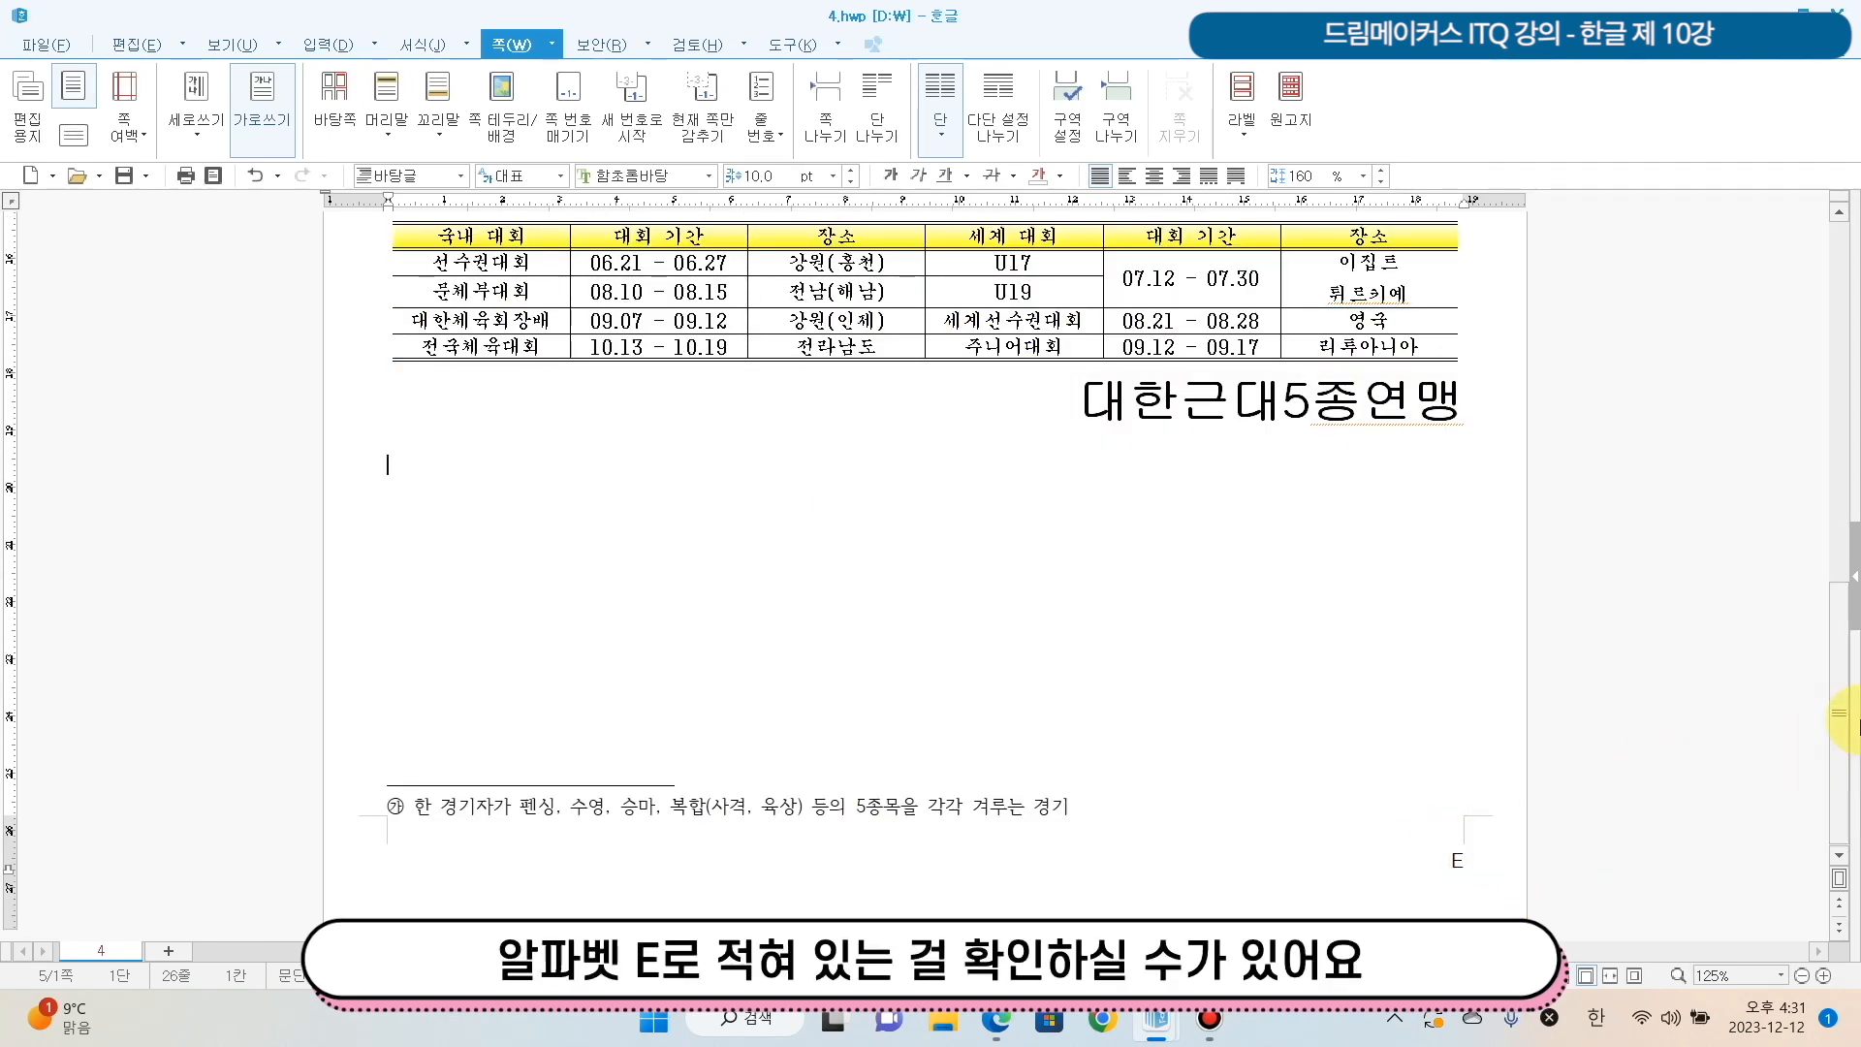
pyautogui.moveTo(1843, 756); pyautogui.dragTo(1843, 609)
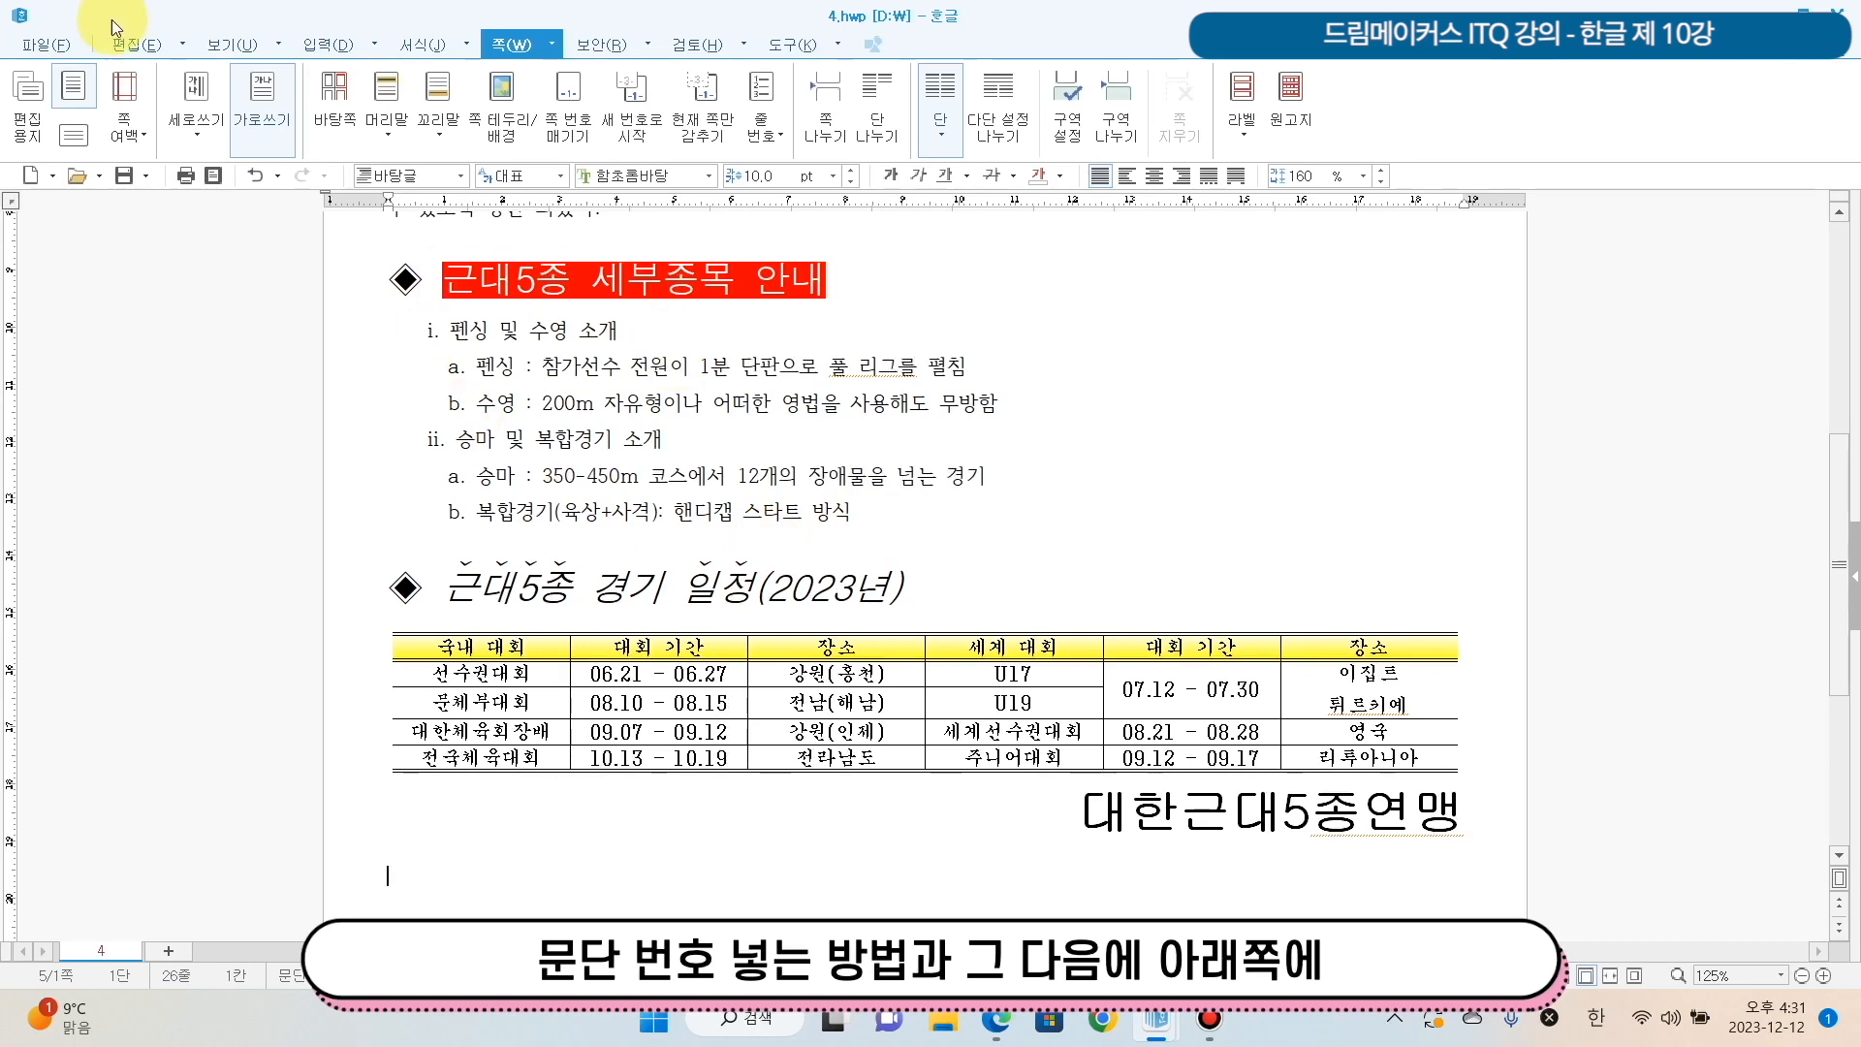
pyautogui.scroll(-3, 514, 625)
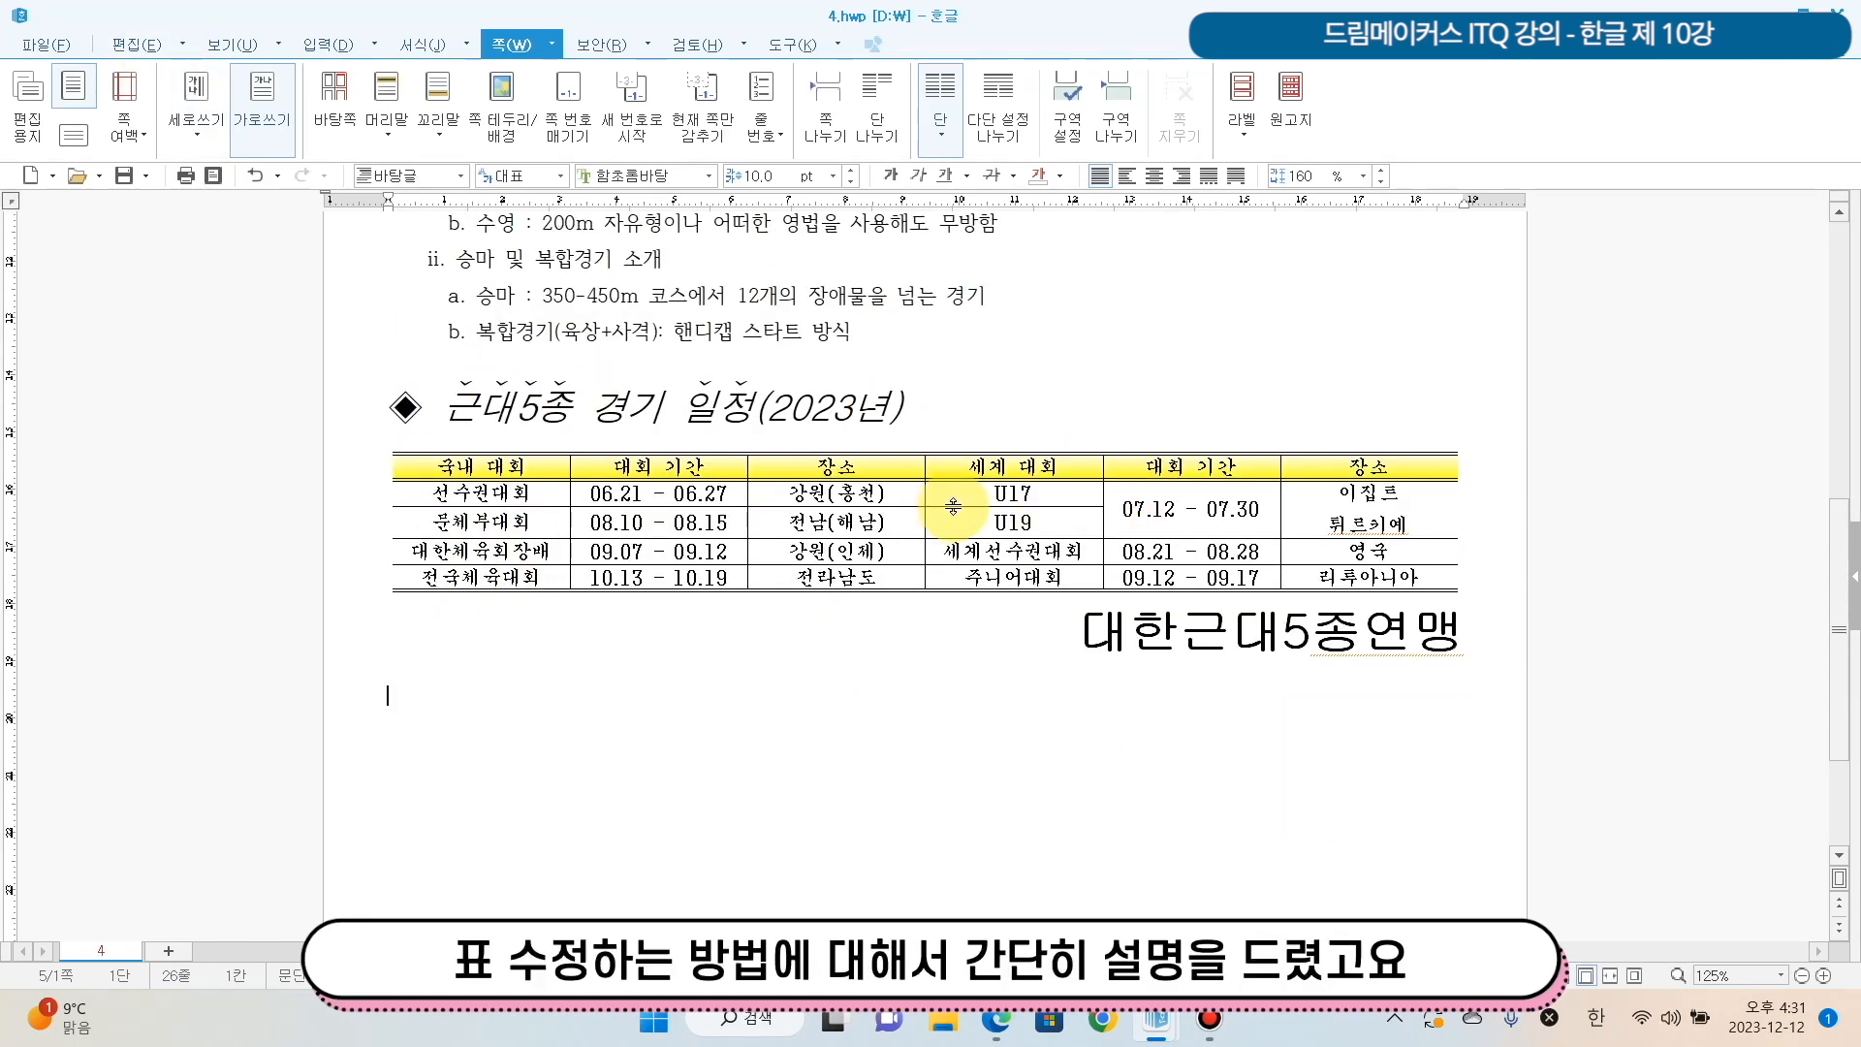
pyautogui.scroll(5, 1027, 543)
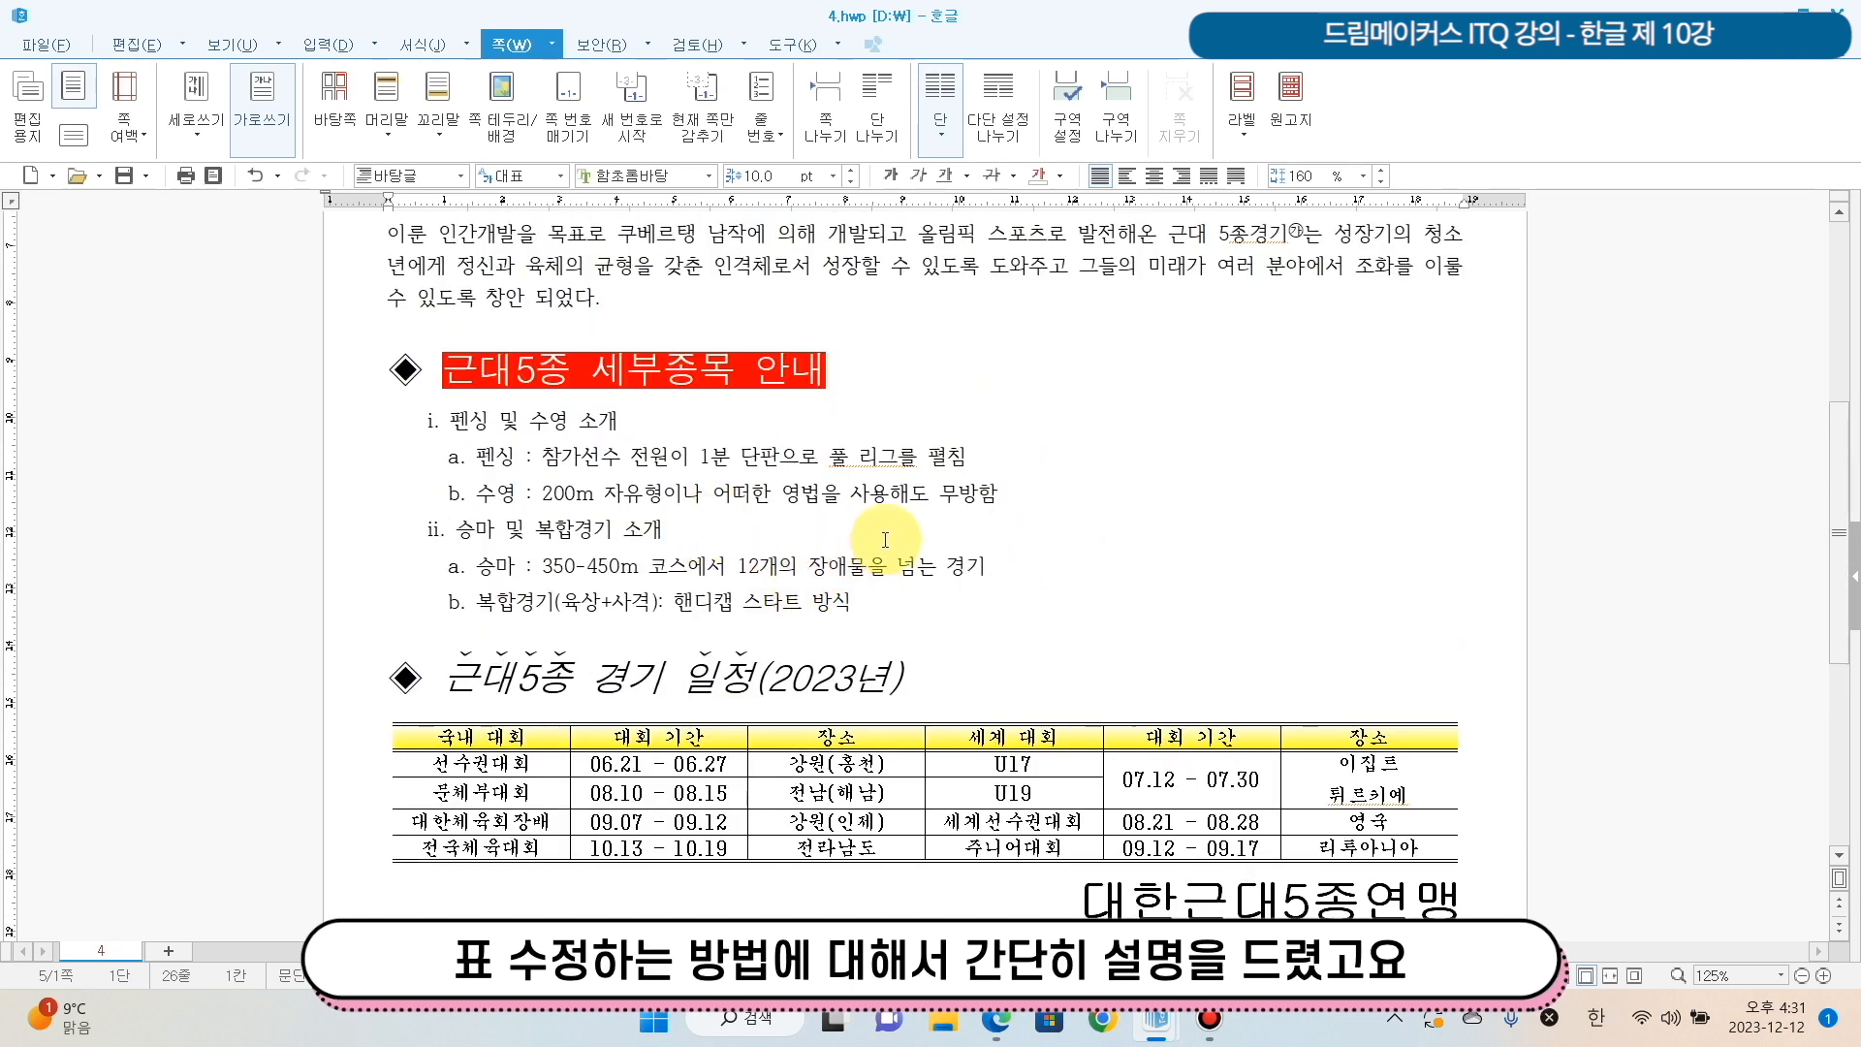
# Review the line spacing and the user-defined 문단 번호 settings of the numbered list under 근대5종 세부종목 안내.
pyautogui.moveTo(451, 421); pyautogui.dragTo(1086, 578)
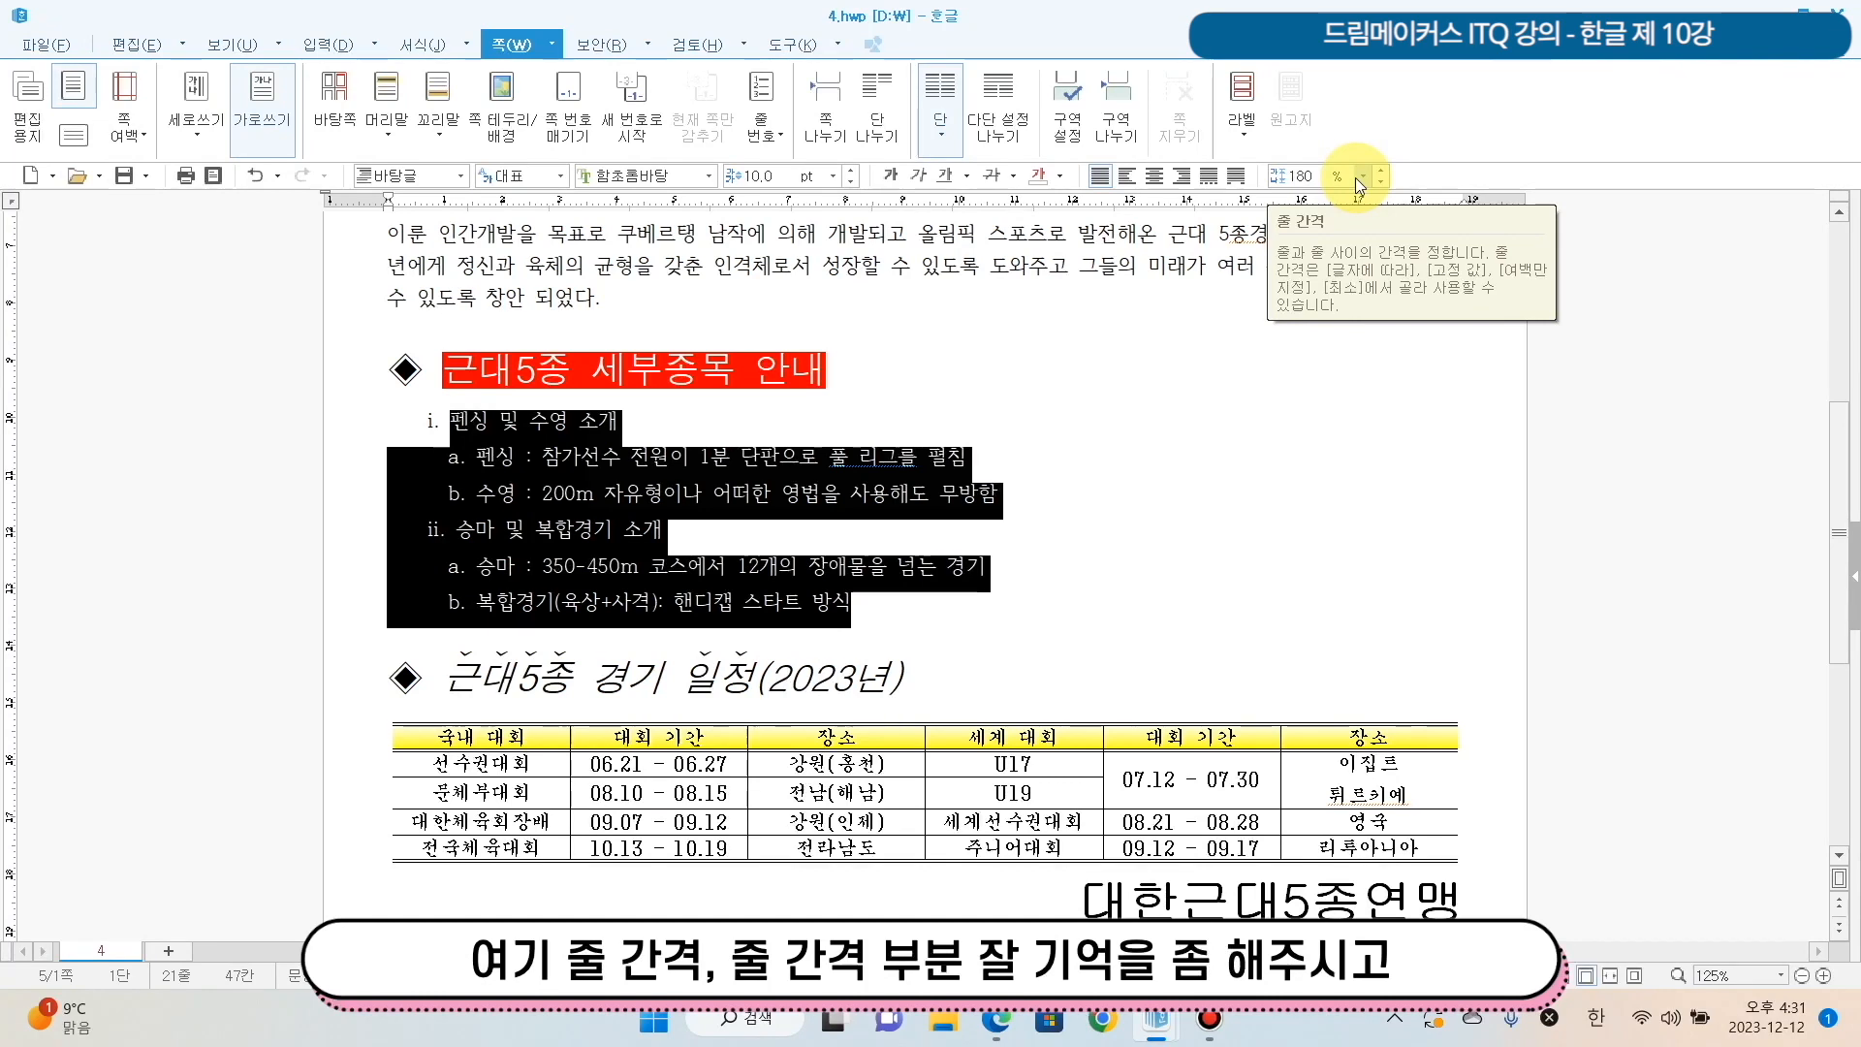
pyautogui.rightClick(585, 462)
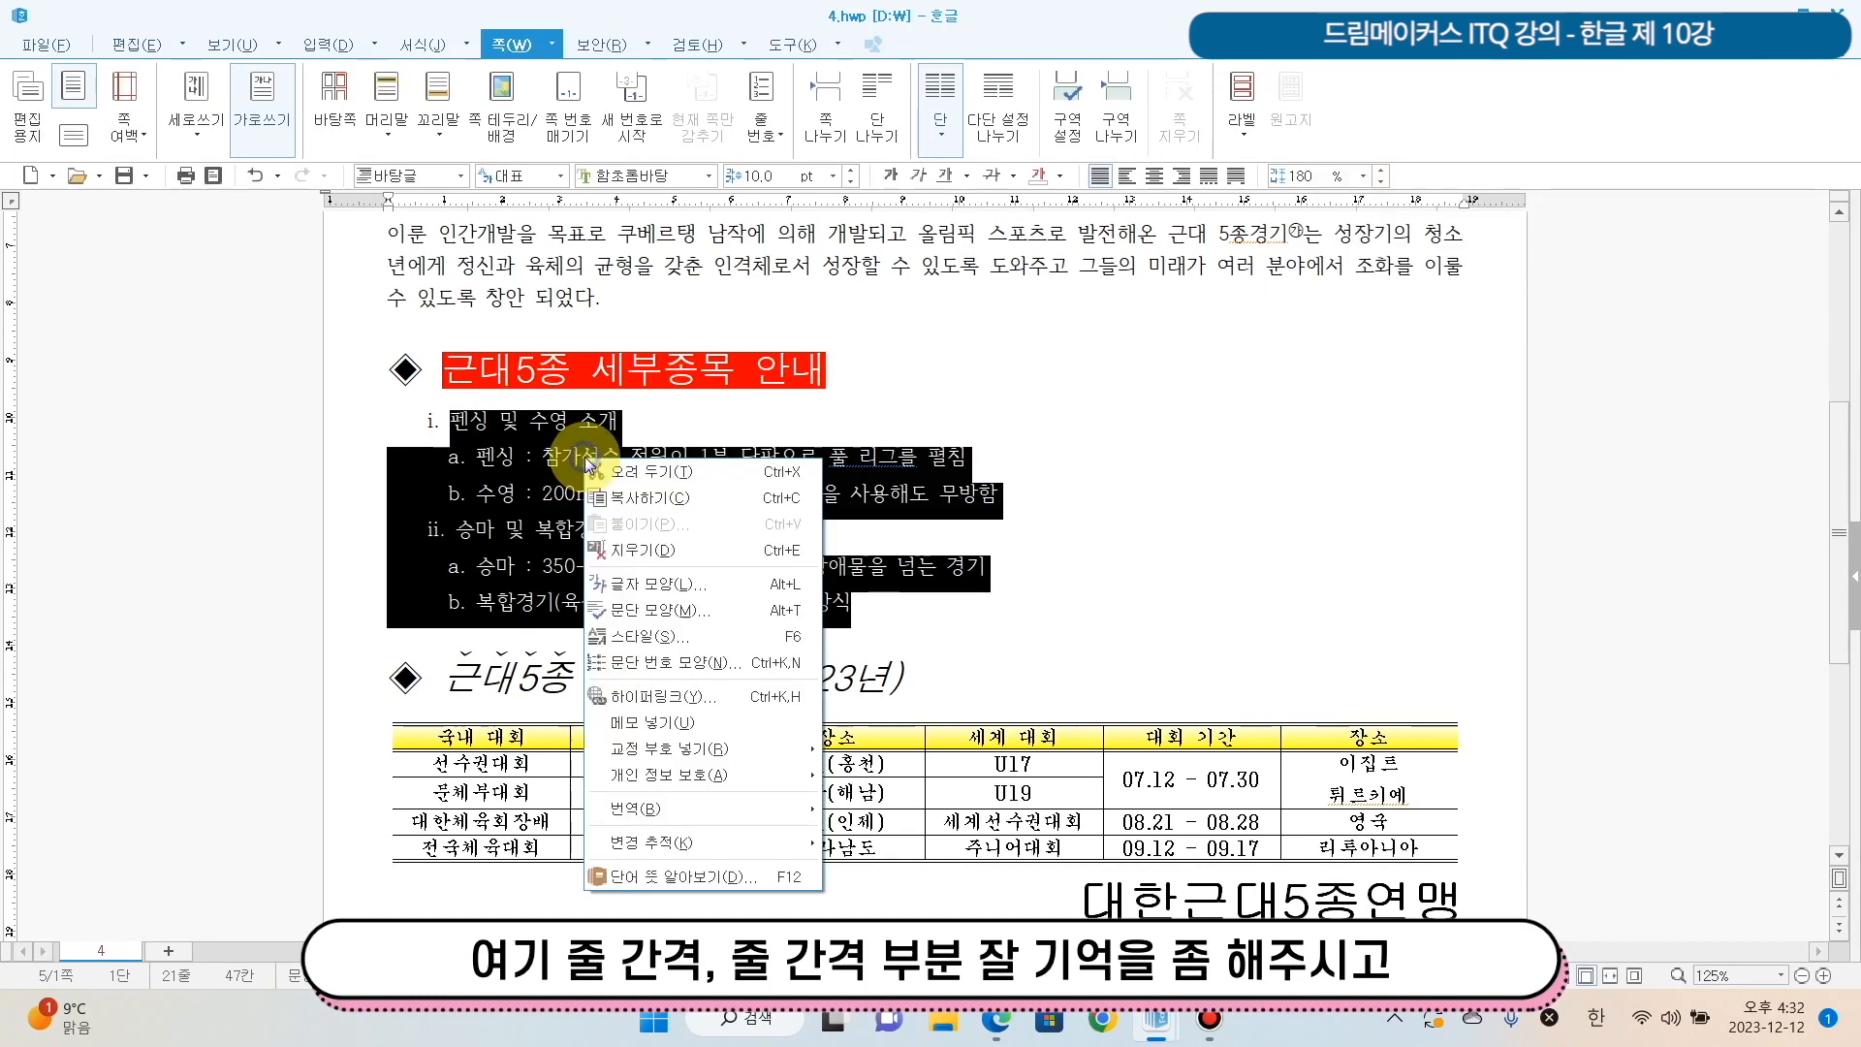
pyautogui.click(746, 668)
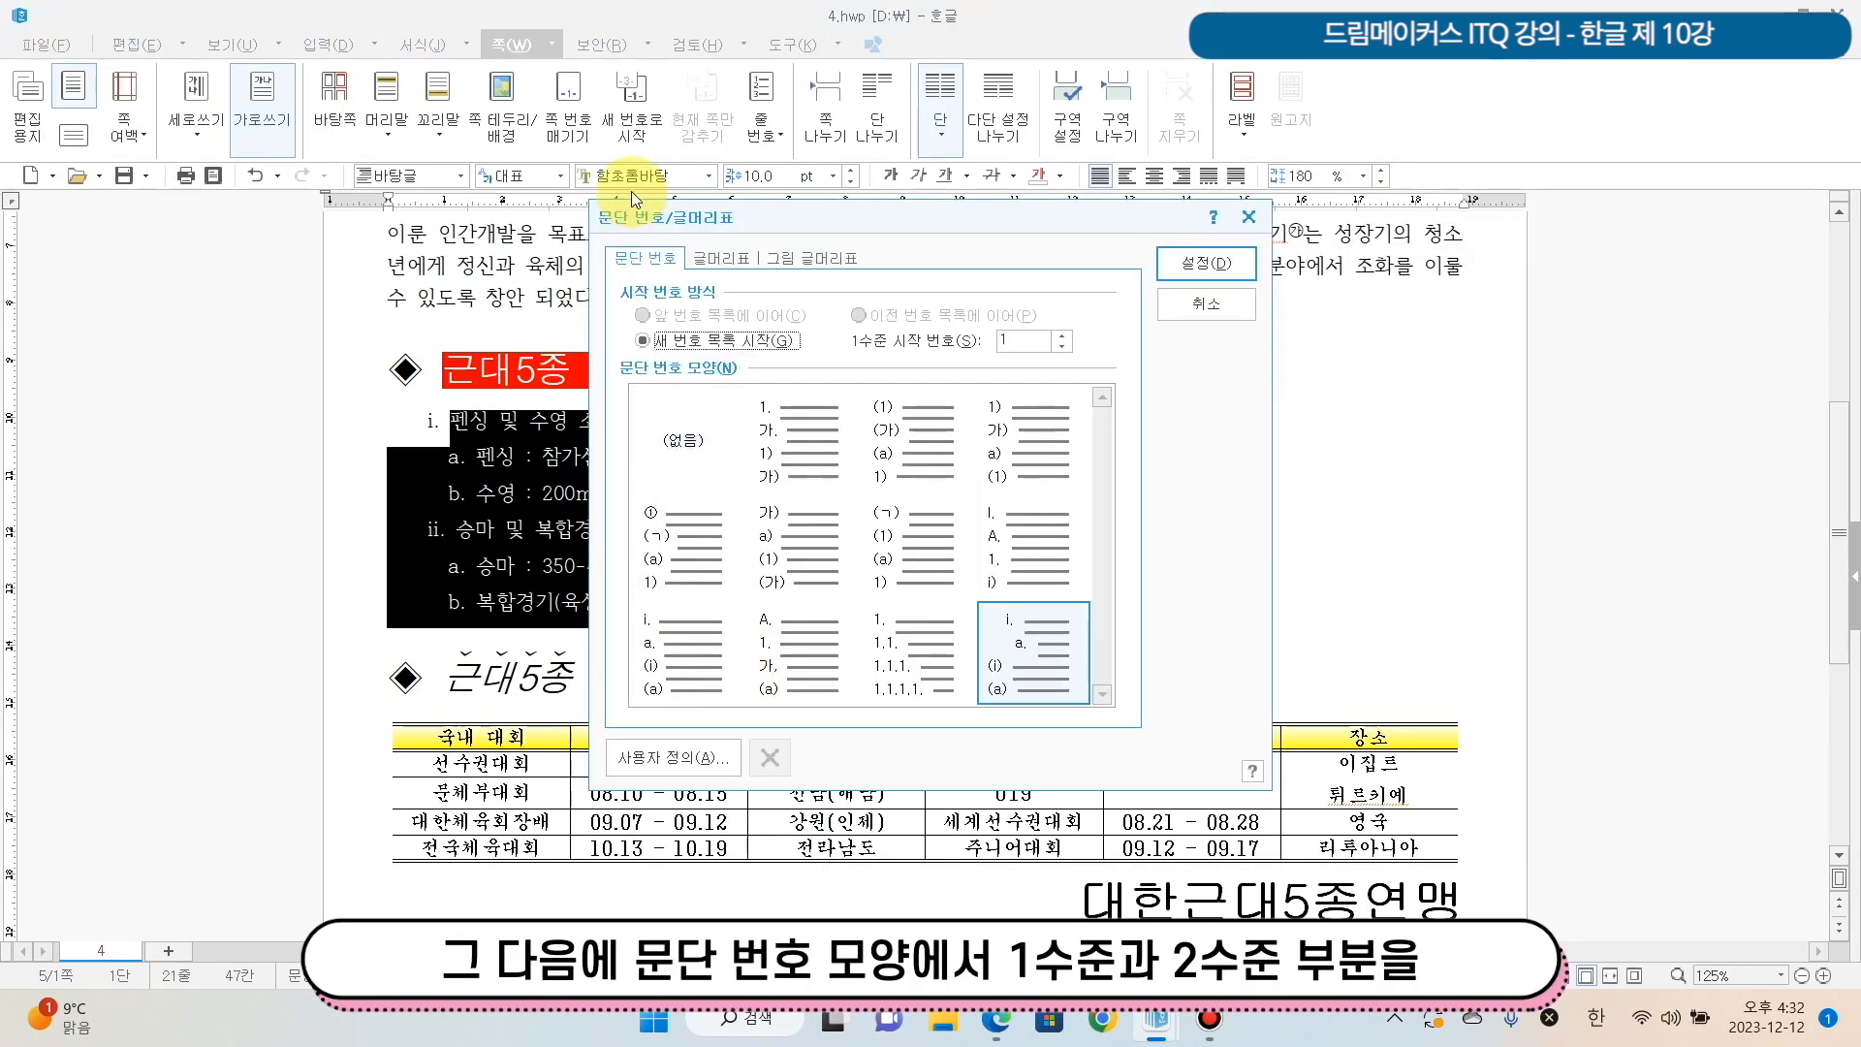
pyautogui.click(672, 757)
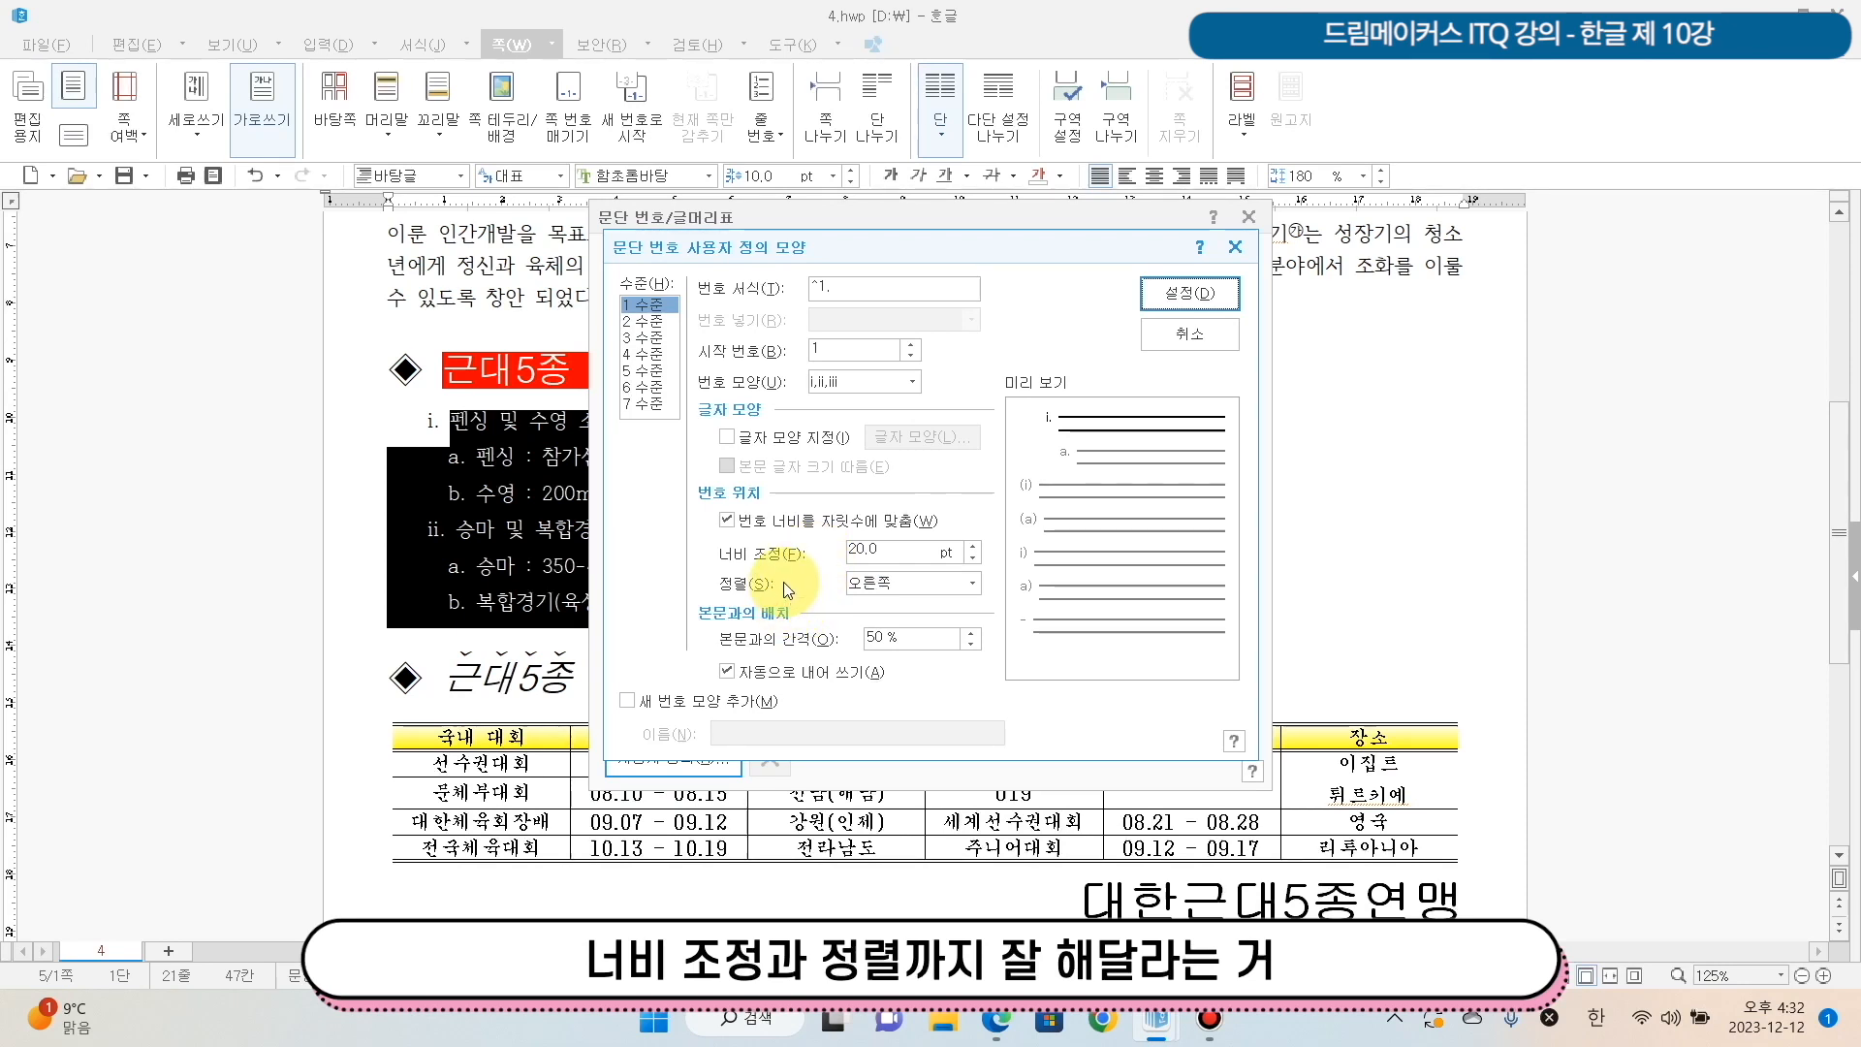
pyautogui.click(1195, 343)
pyautogui.click(1205, 269)
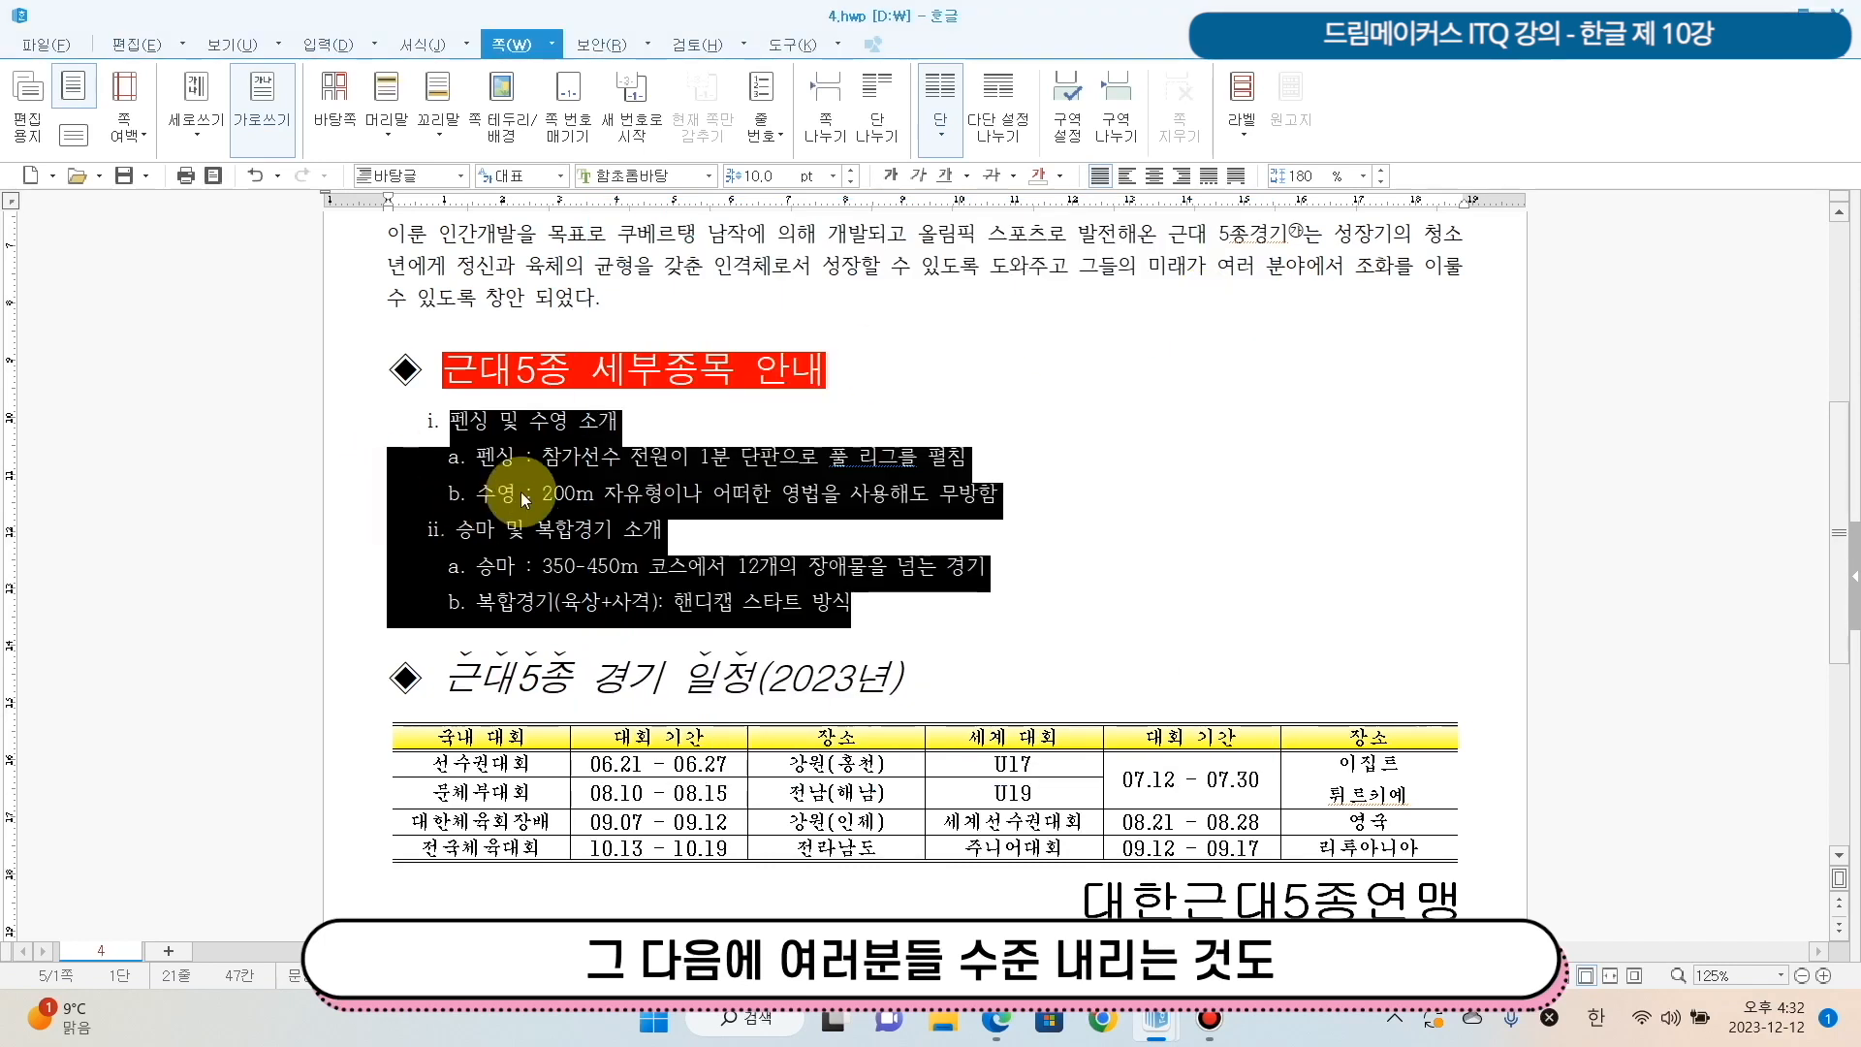
# Select the two sub-items under 펜싱 및 수영 소개 and locate the 한 수준 감소 command in the formatting tools.
pyautogui.click(526, 492)
pyautogui.moveTo(474, 453); pyautogui.dragTo(1059, 490)
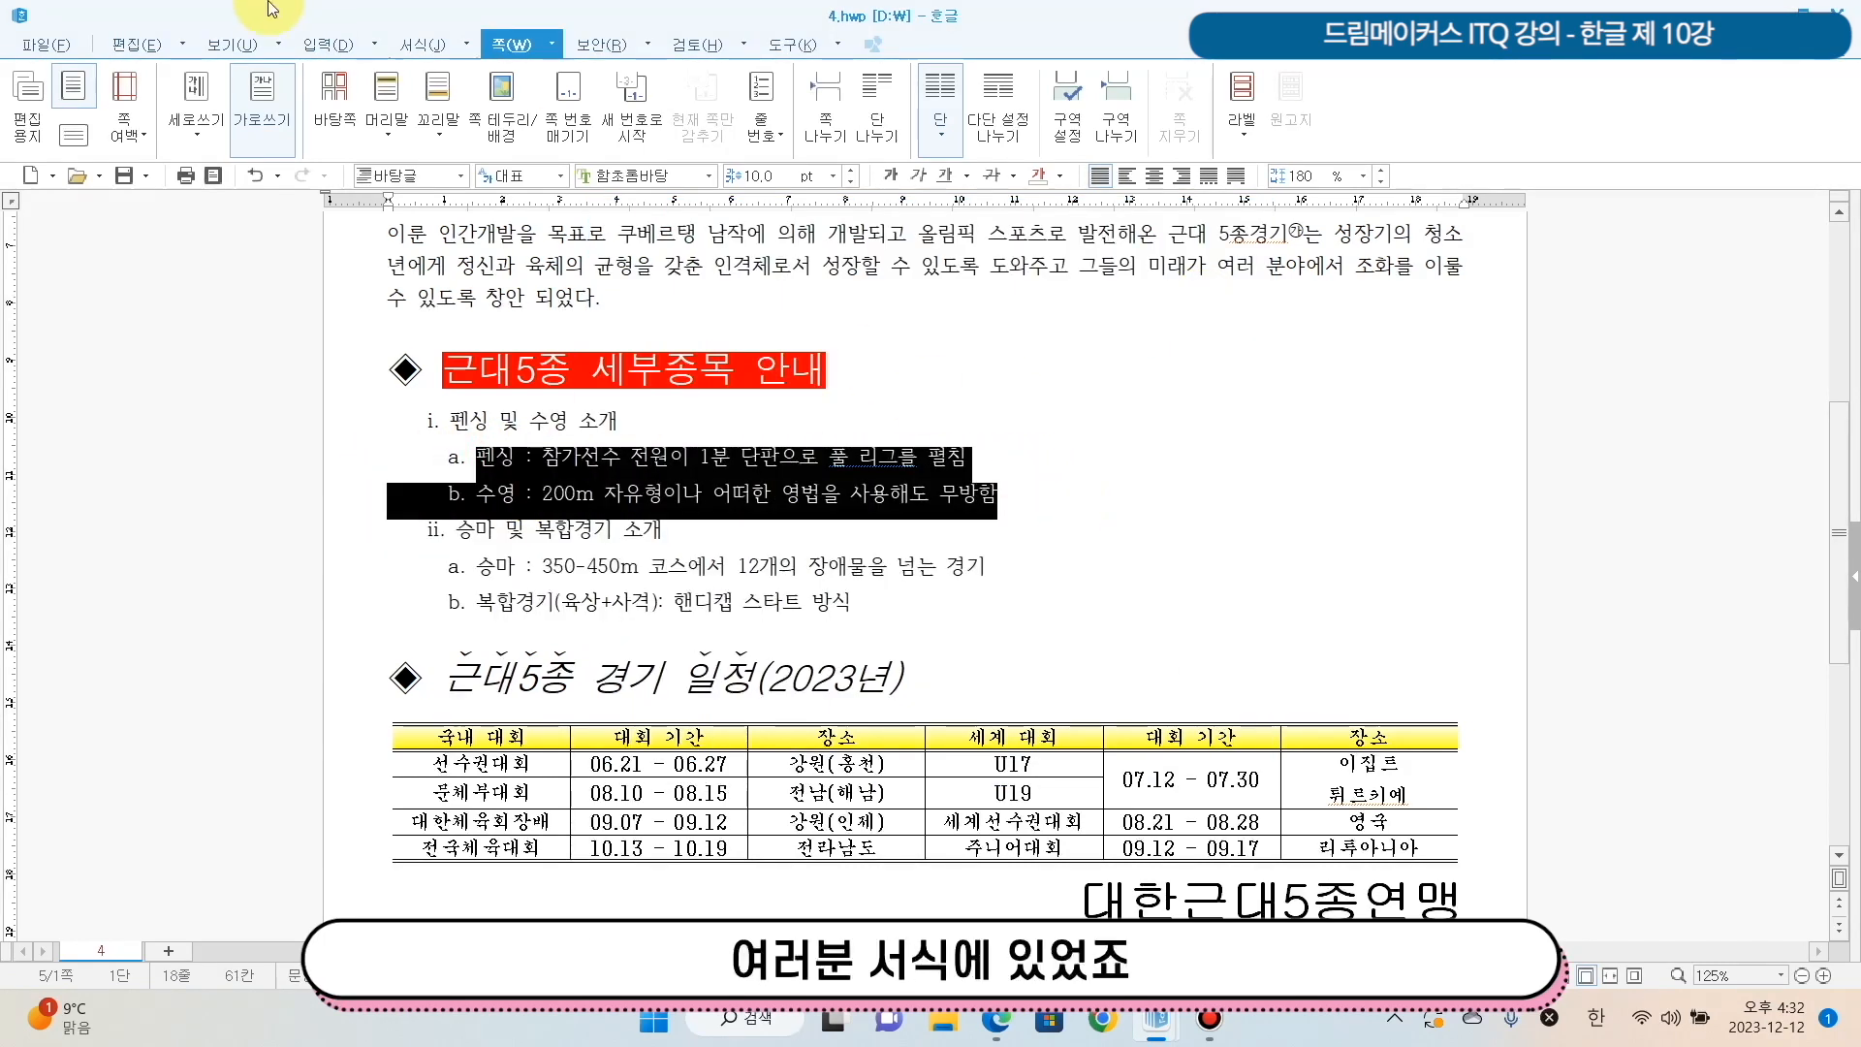
pyautogui.click(423, 44)
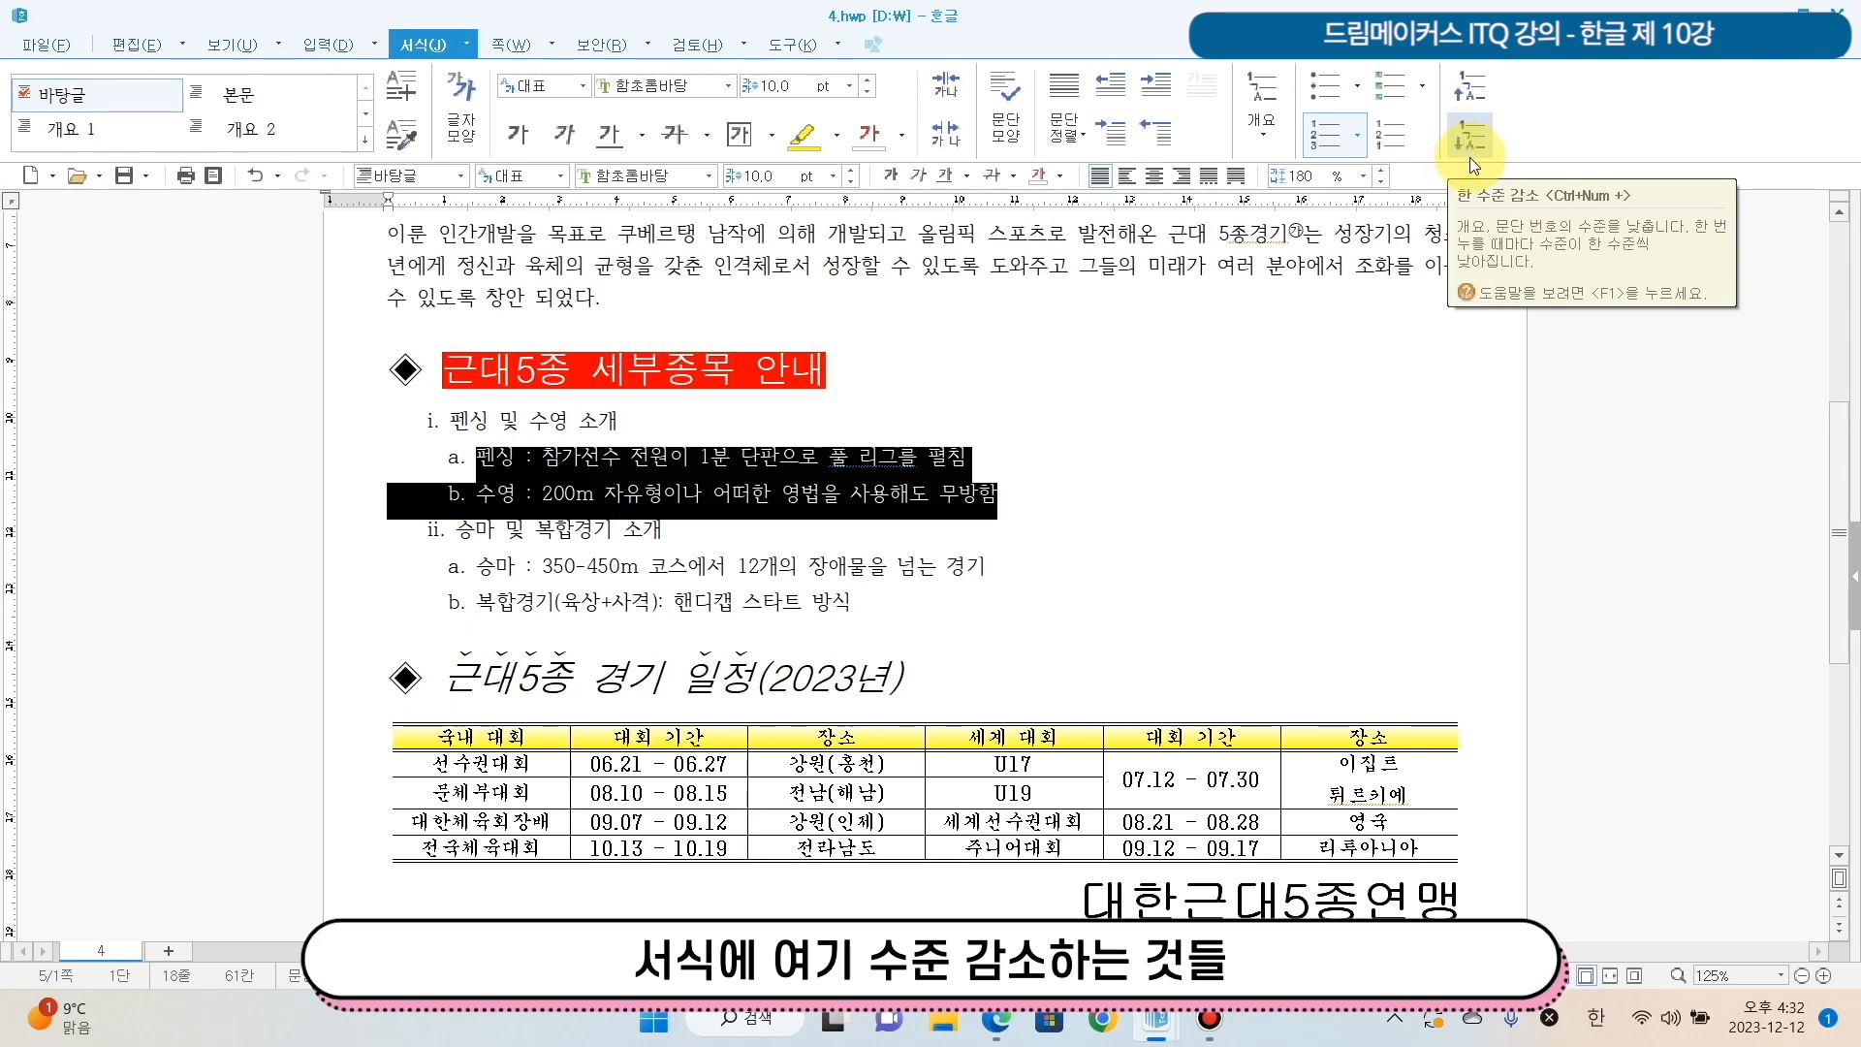
pyautogui.scroll(-4, 1695, 433)
pyautogui.scroll(3, 1707, 416)
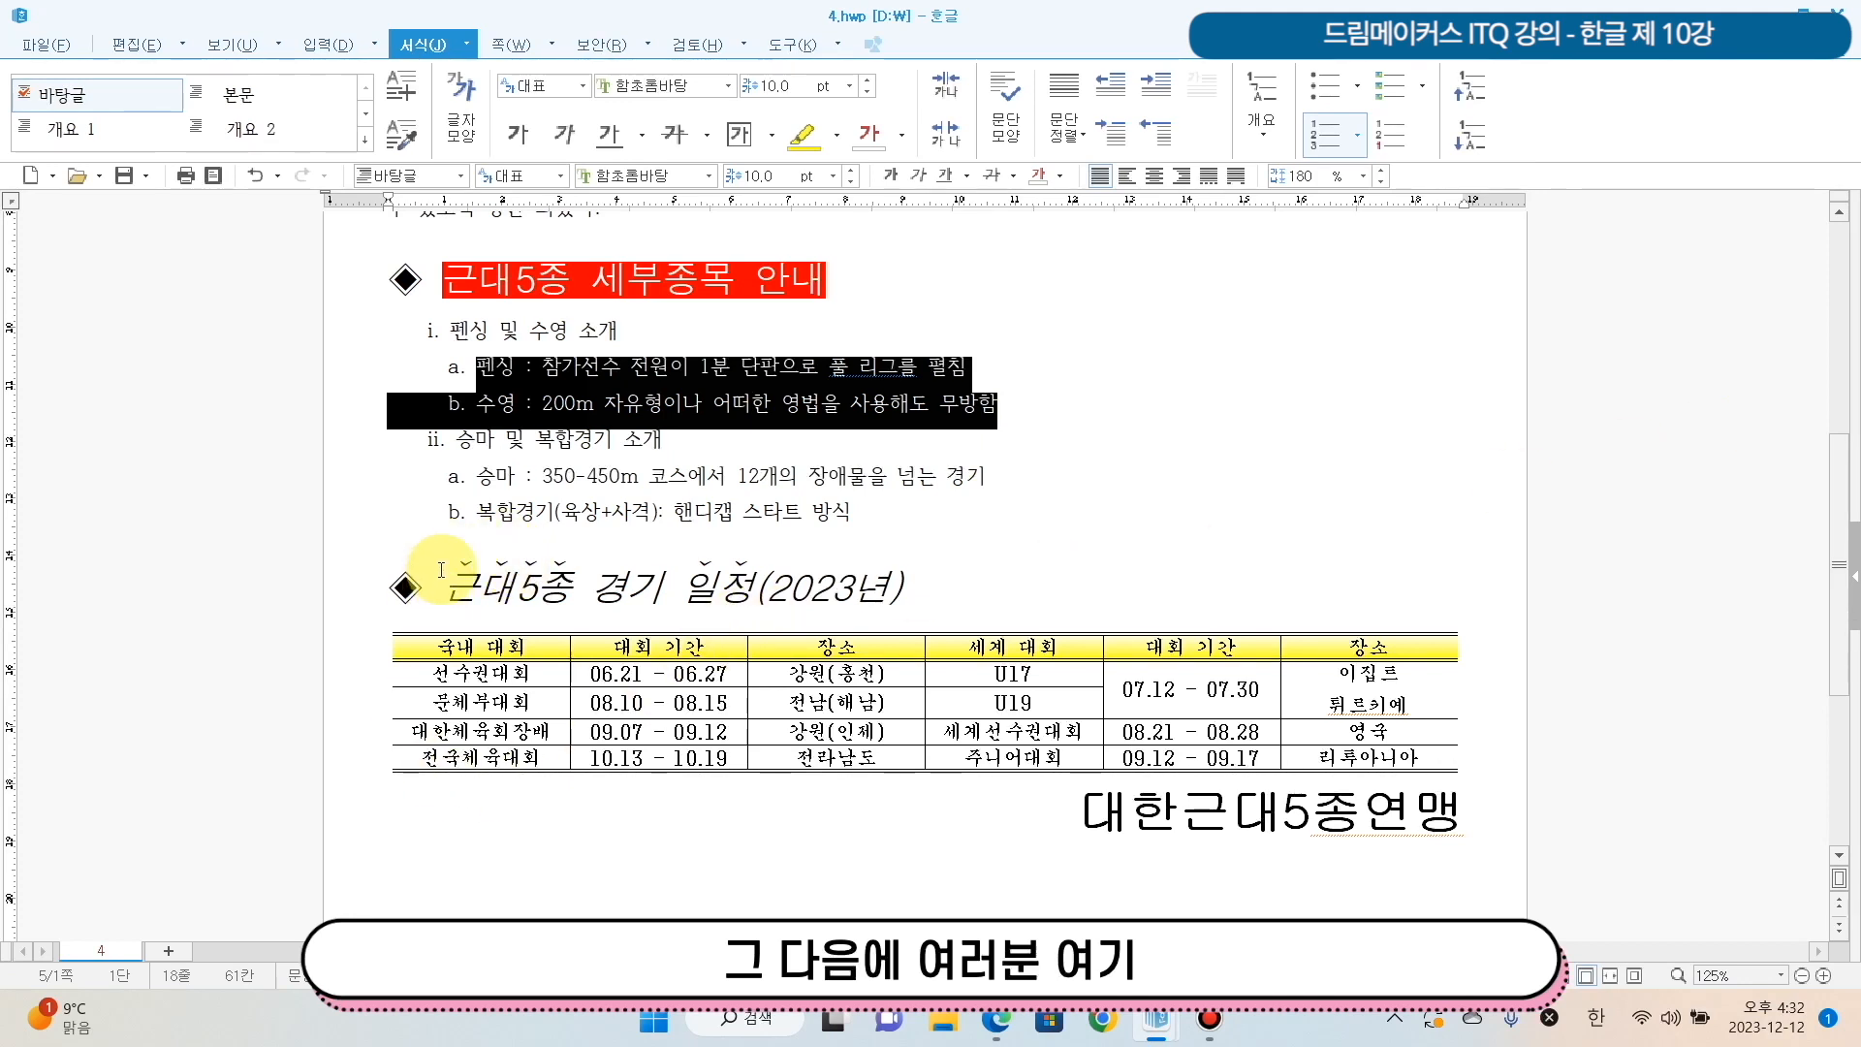
# Review the 강조점 choices in the 글자 모양 settings for 근대5종 in the schedule heading, leaving without changes.
pyautogui.moveTo(444, 581); pyautogui.dragTo(599, 582)
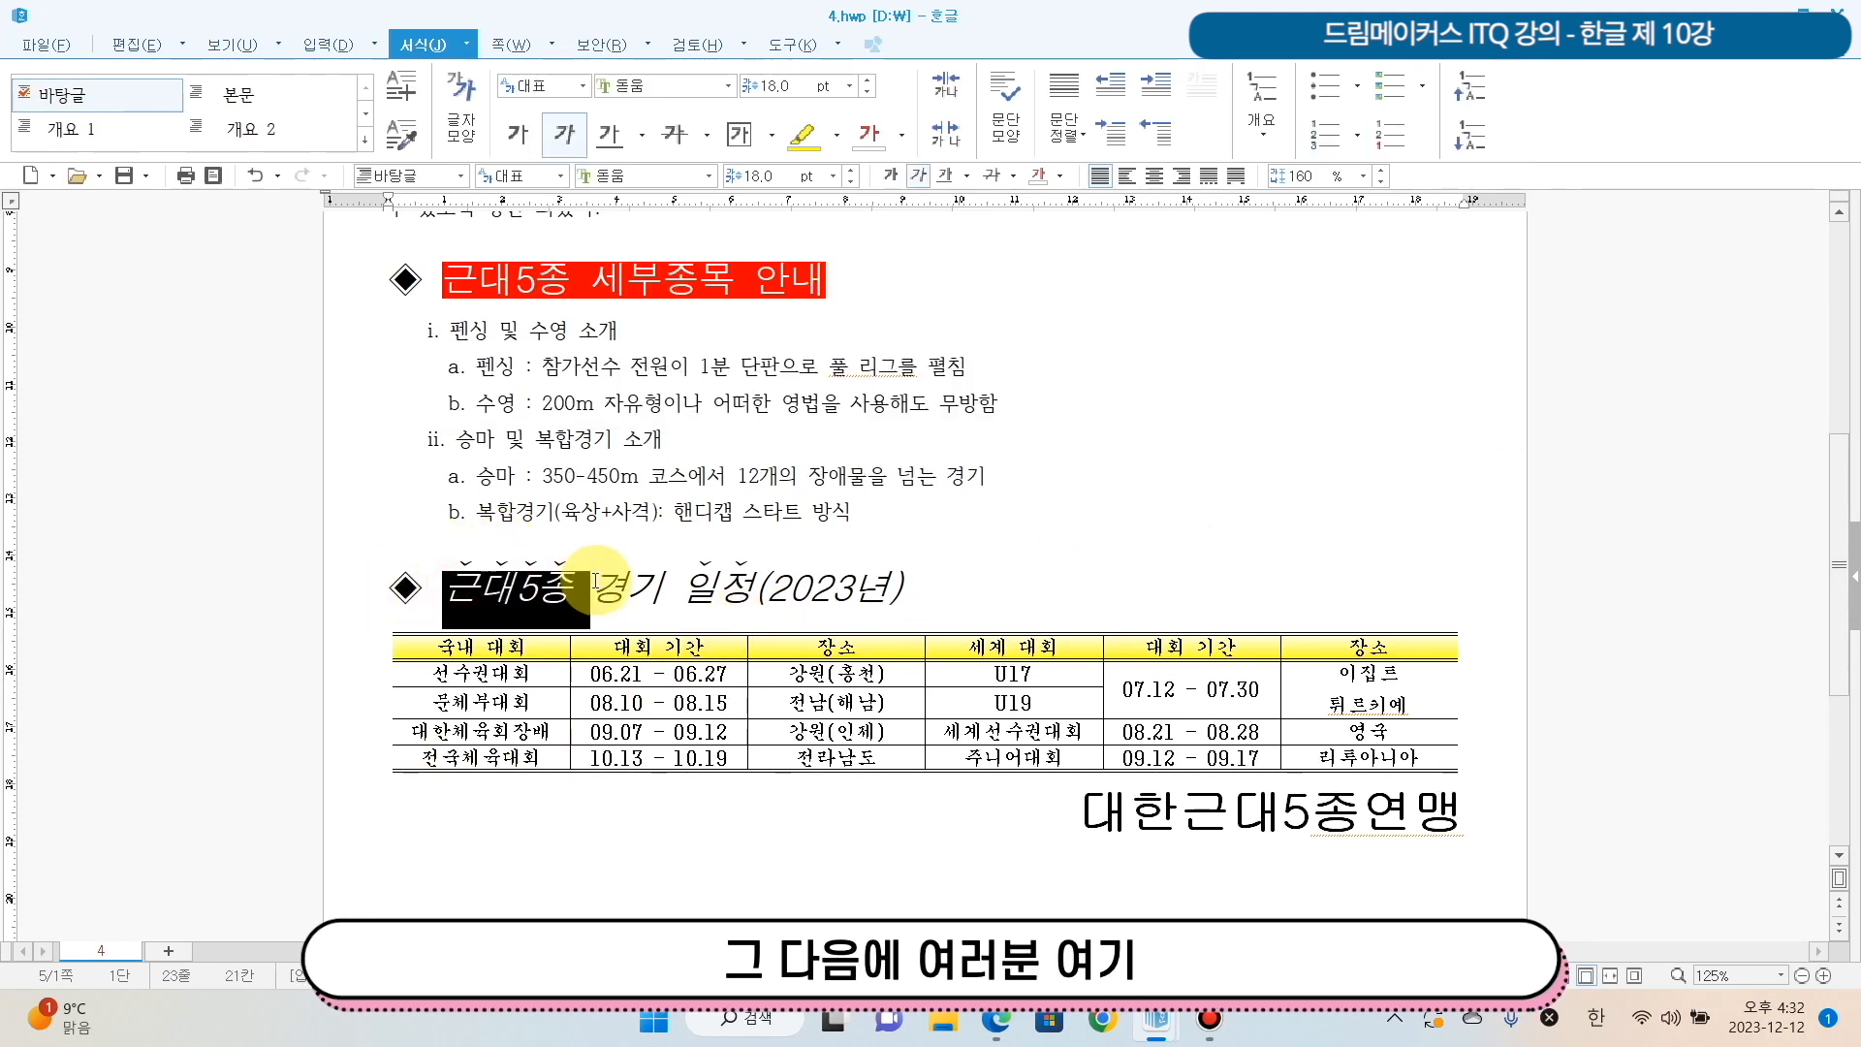
pyautogui.rightClick(514, 580)
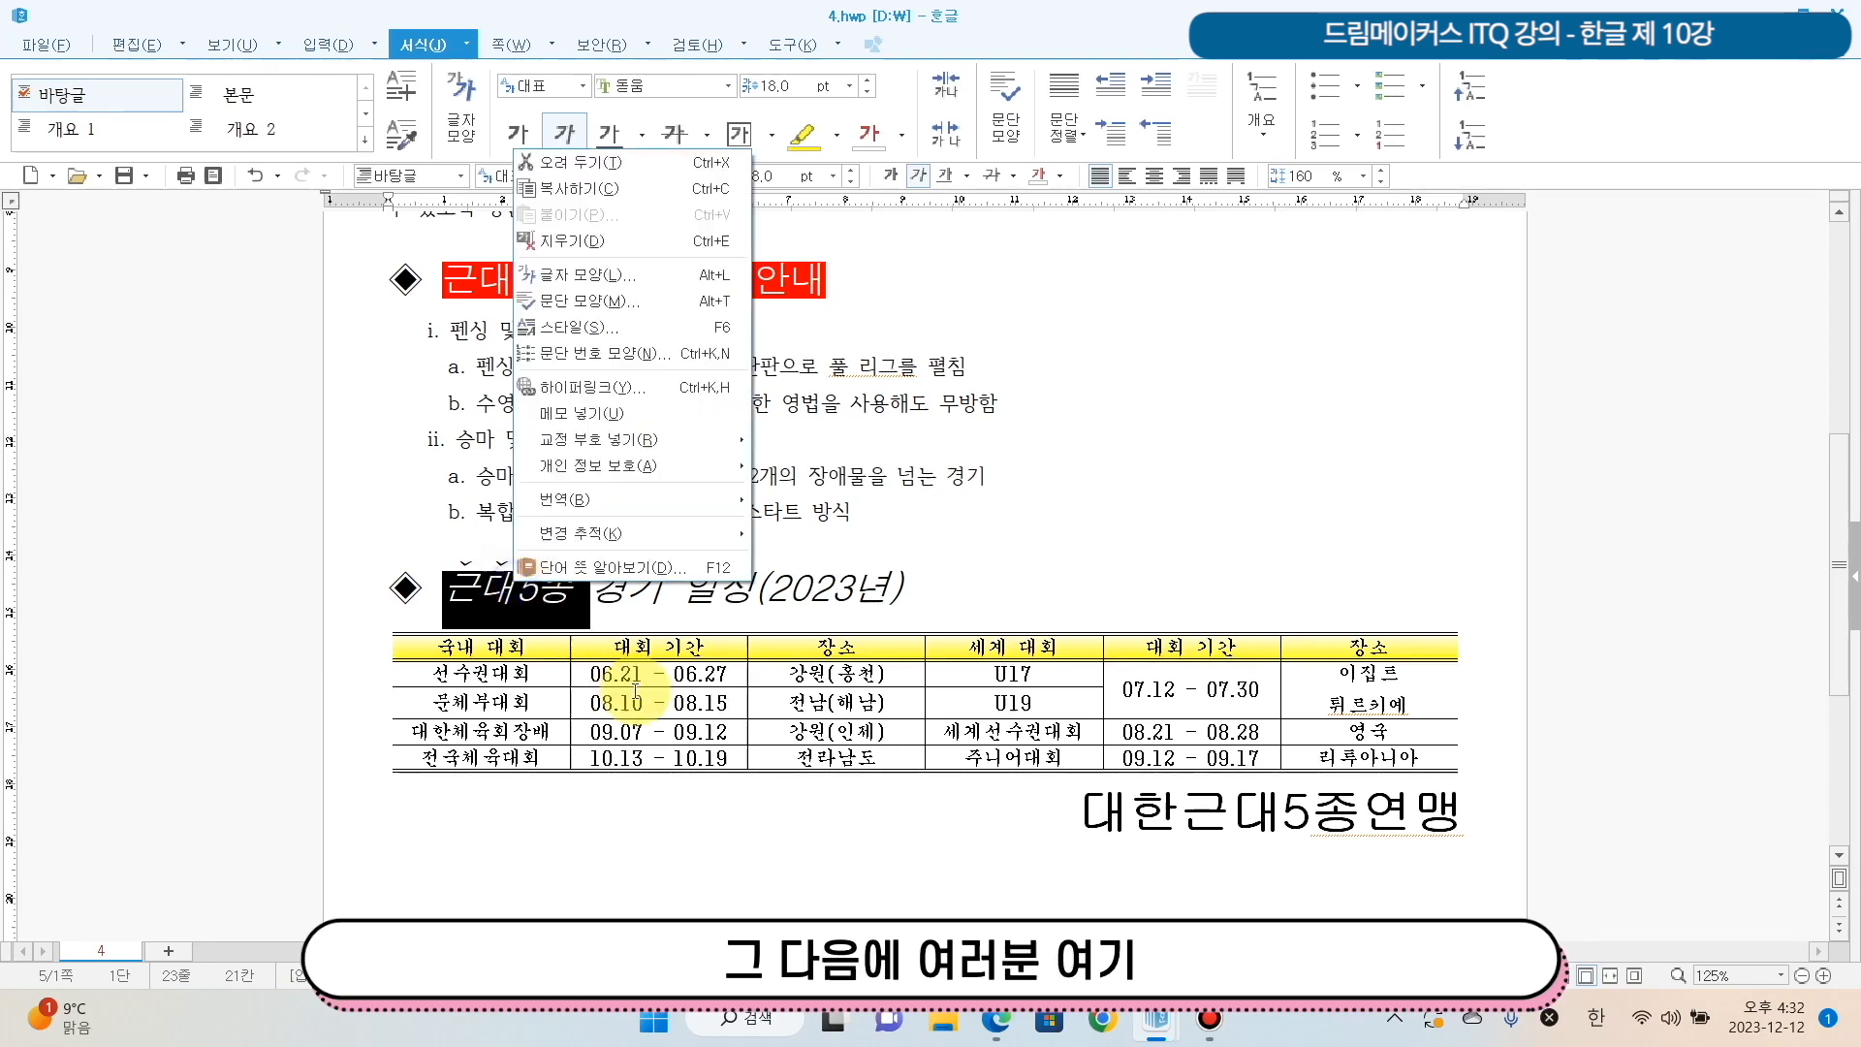
pyautogui.click(589, 273)
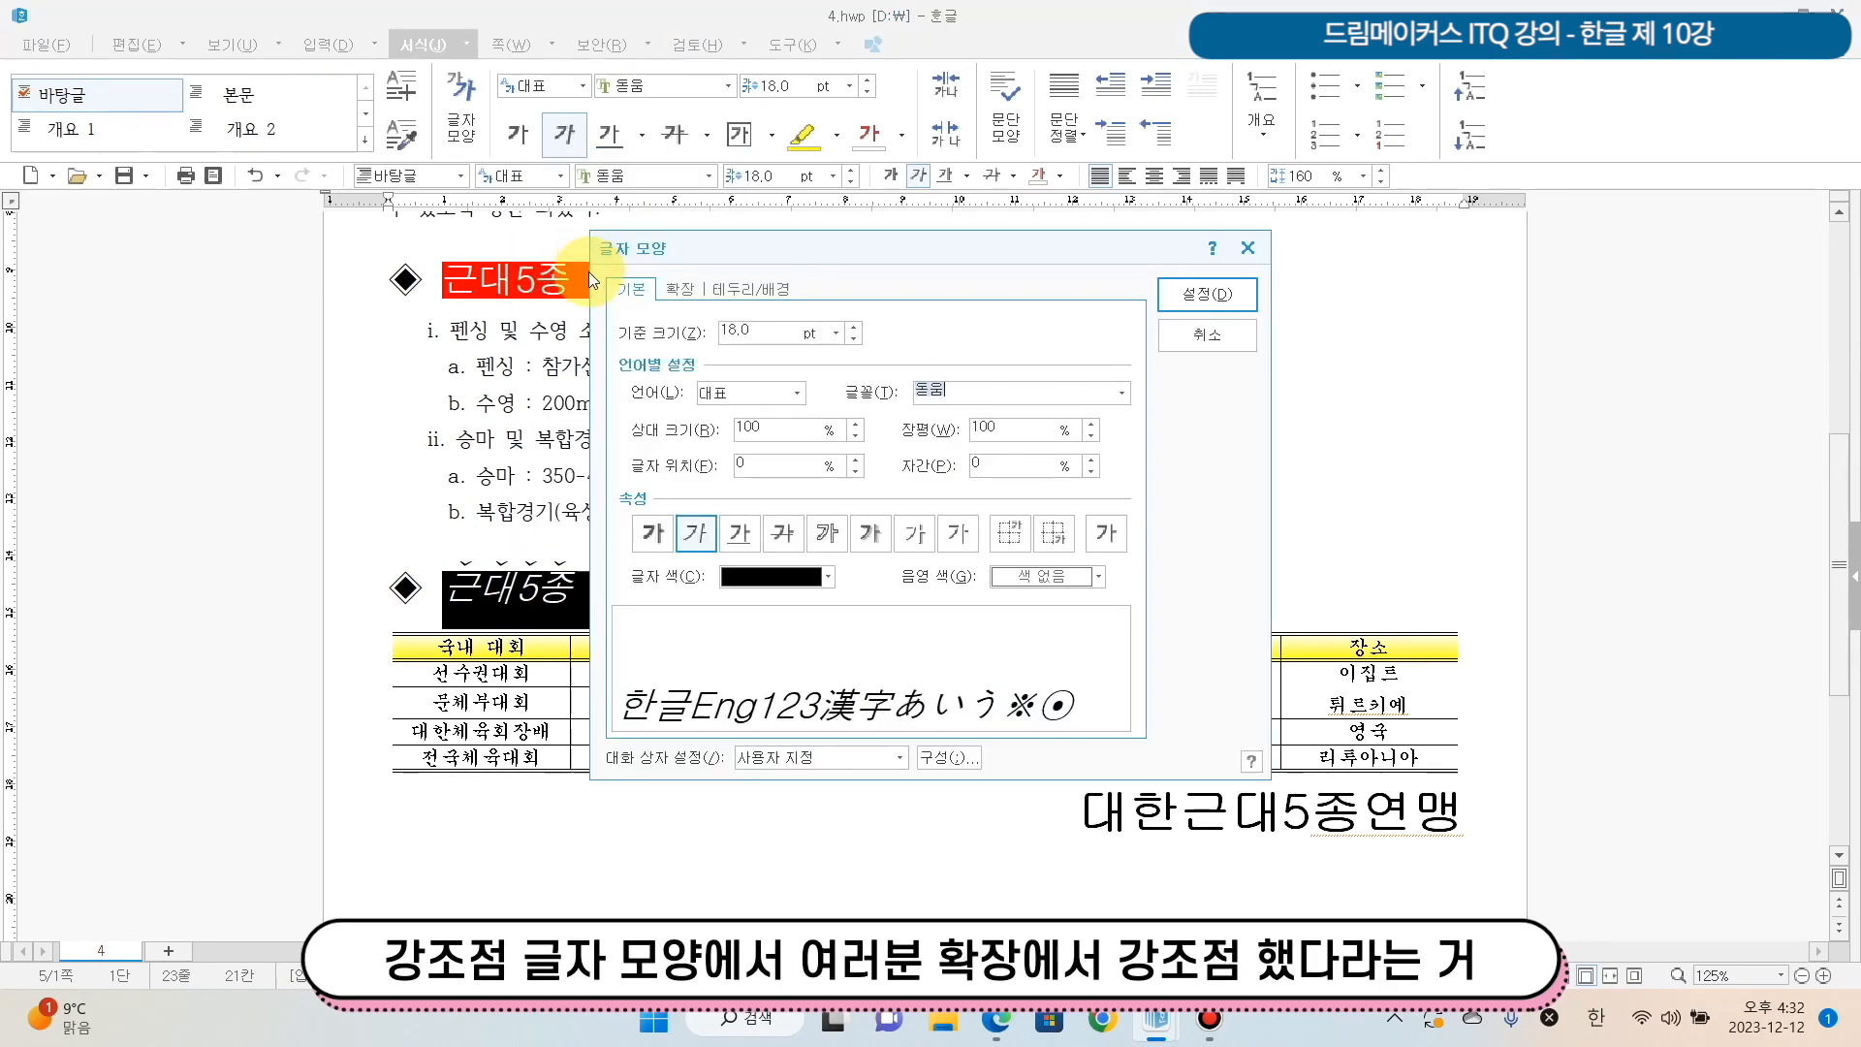
pyautogui.click(674, 287)
pyautogui.click(1051, 556)
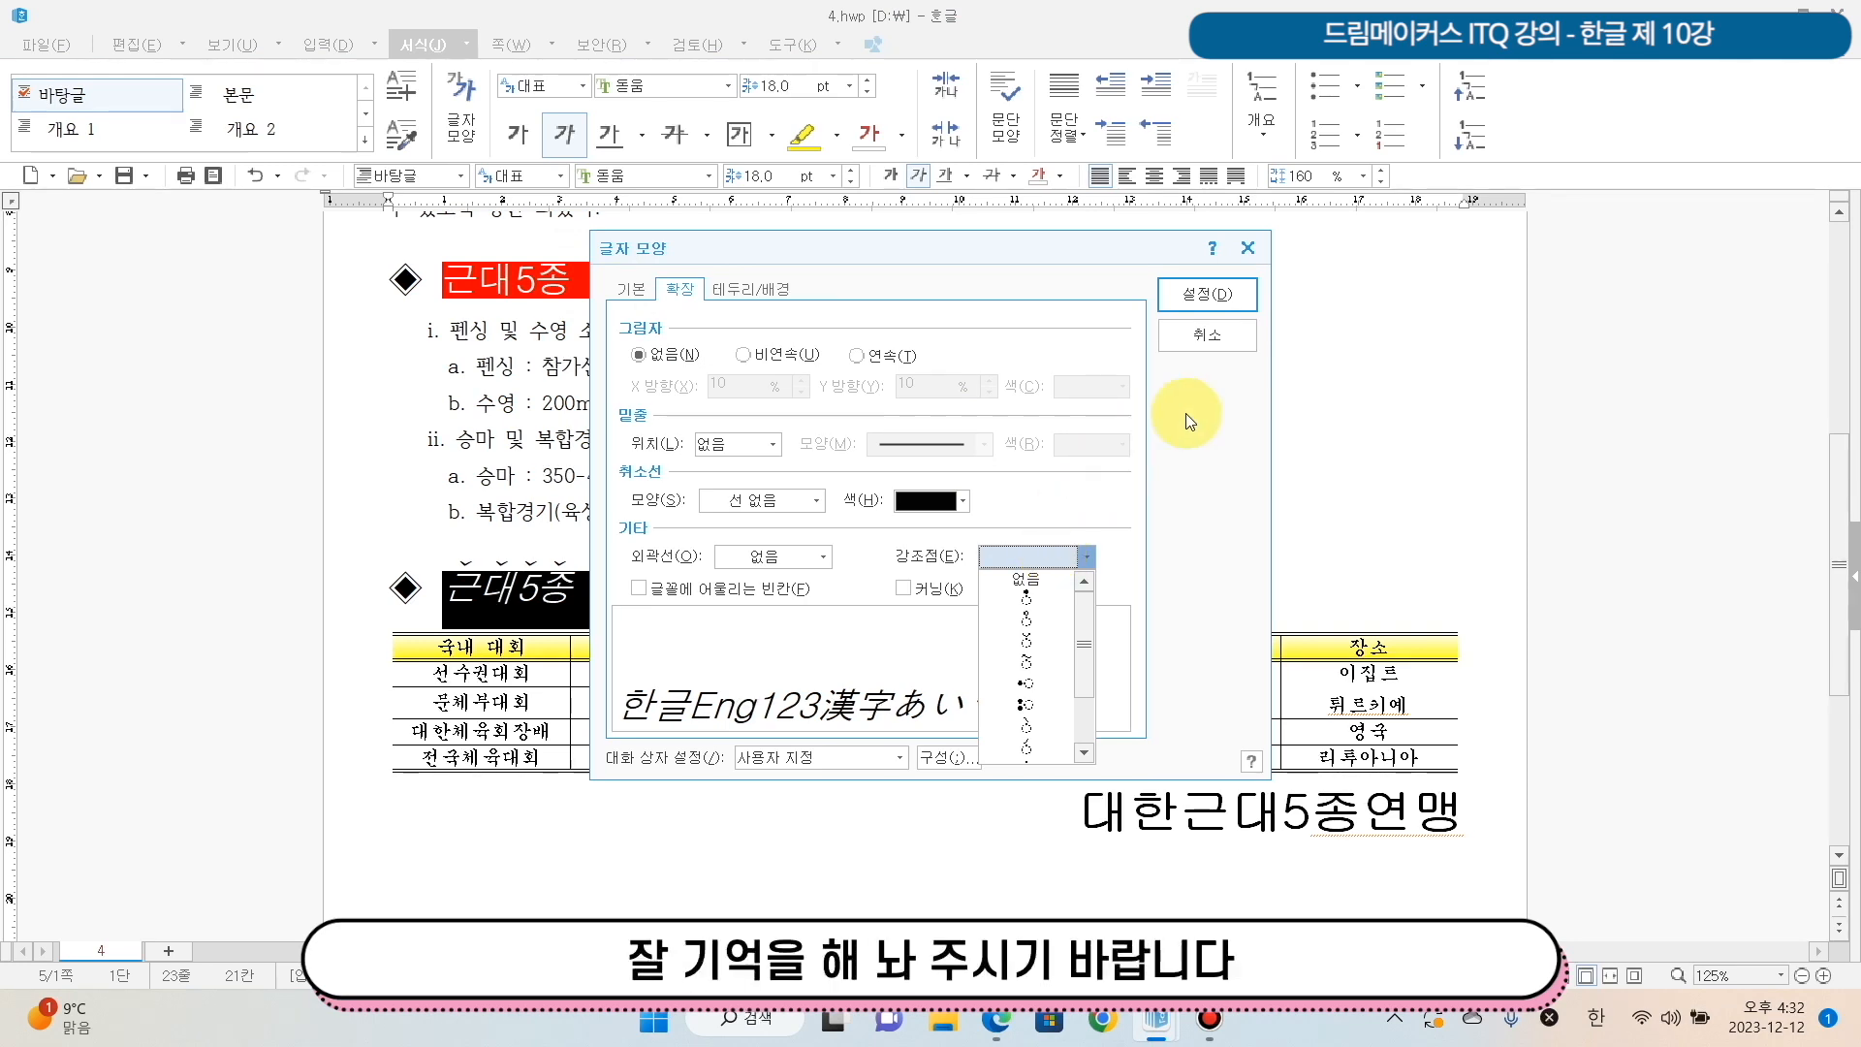
pyautogui.click(1217, 336)
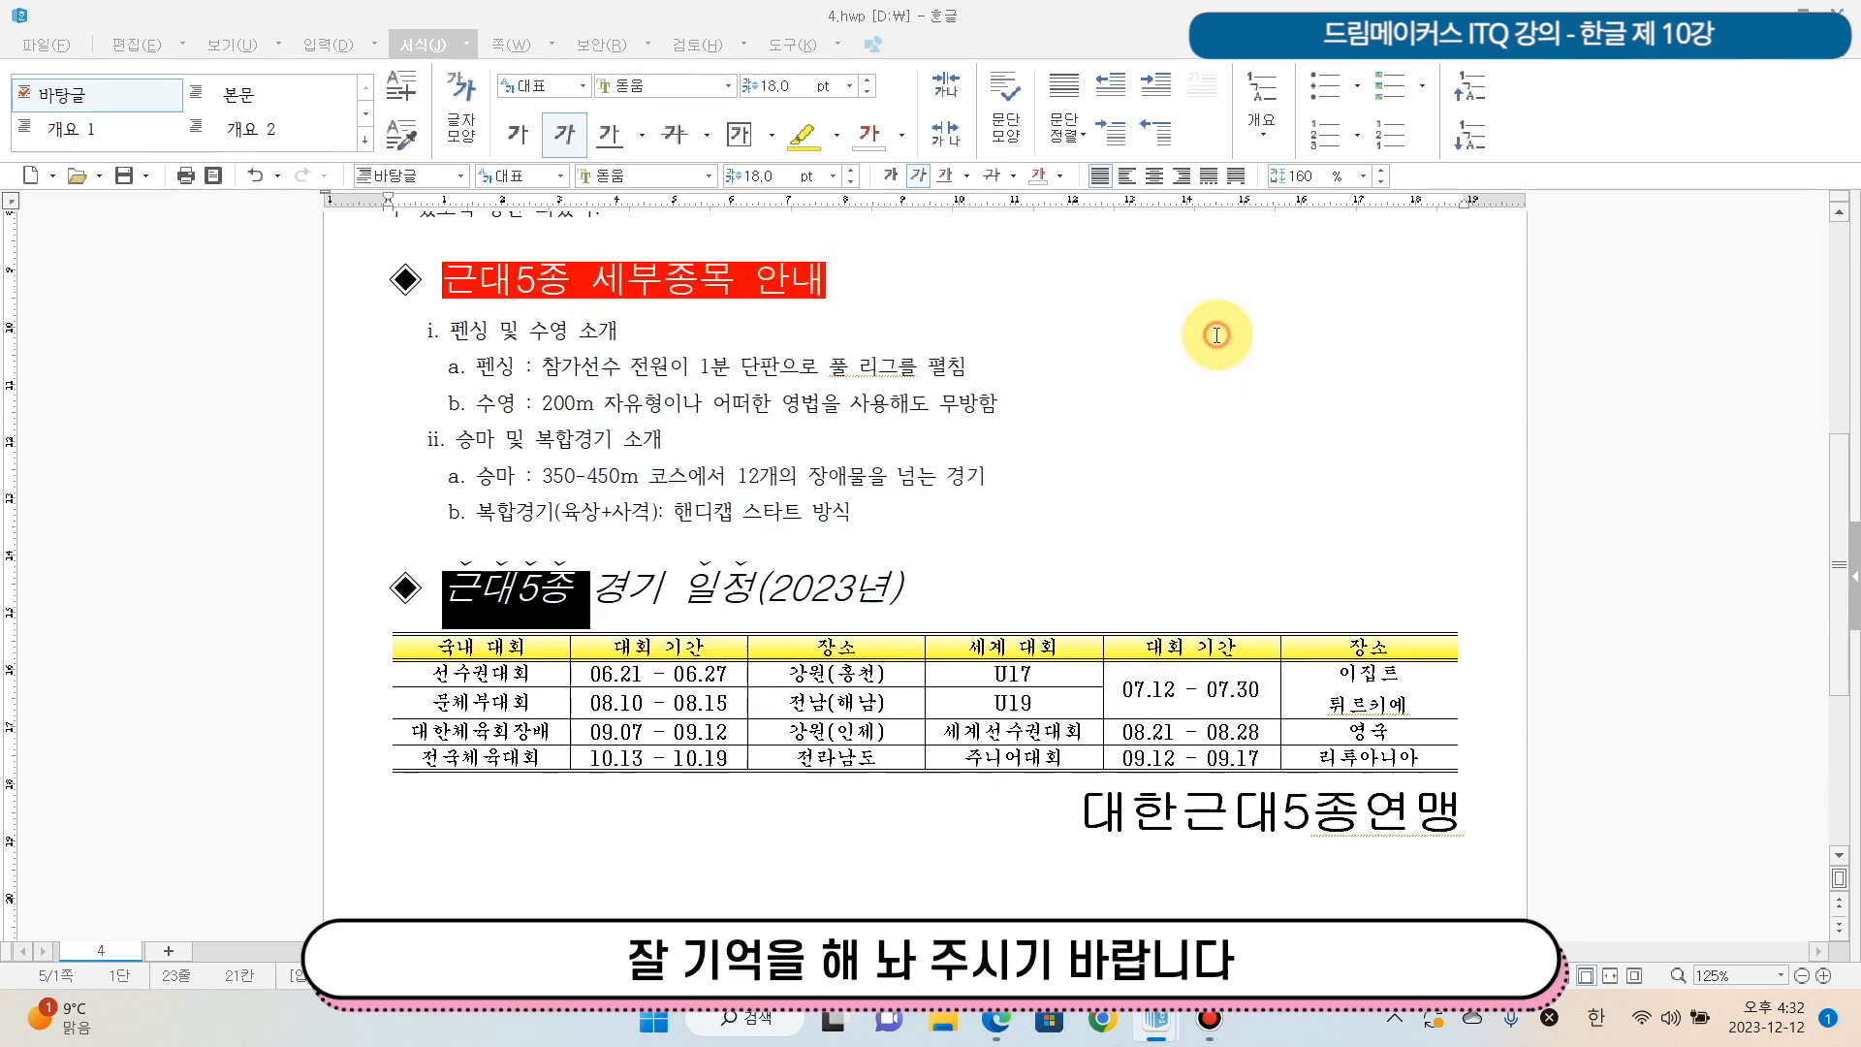
# Select the schedule table's header row and bring up its 셀 테두리/배경 options.
pyautogui.scroll(-3, 1508, 665)
pyautogui.click(1183, 772)
pyautogui.scroll(-3, 1304, 886)
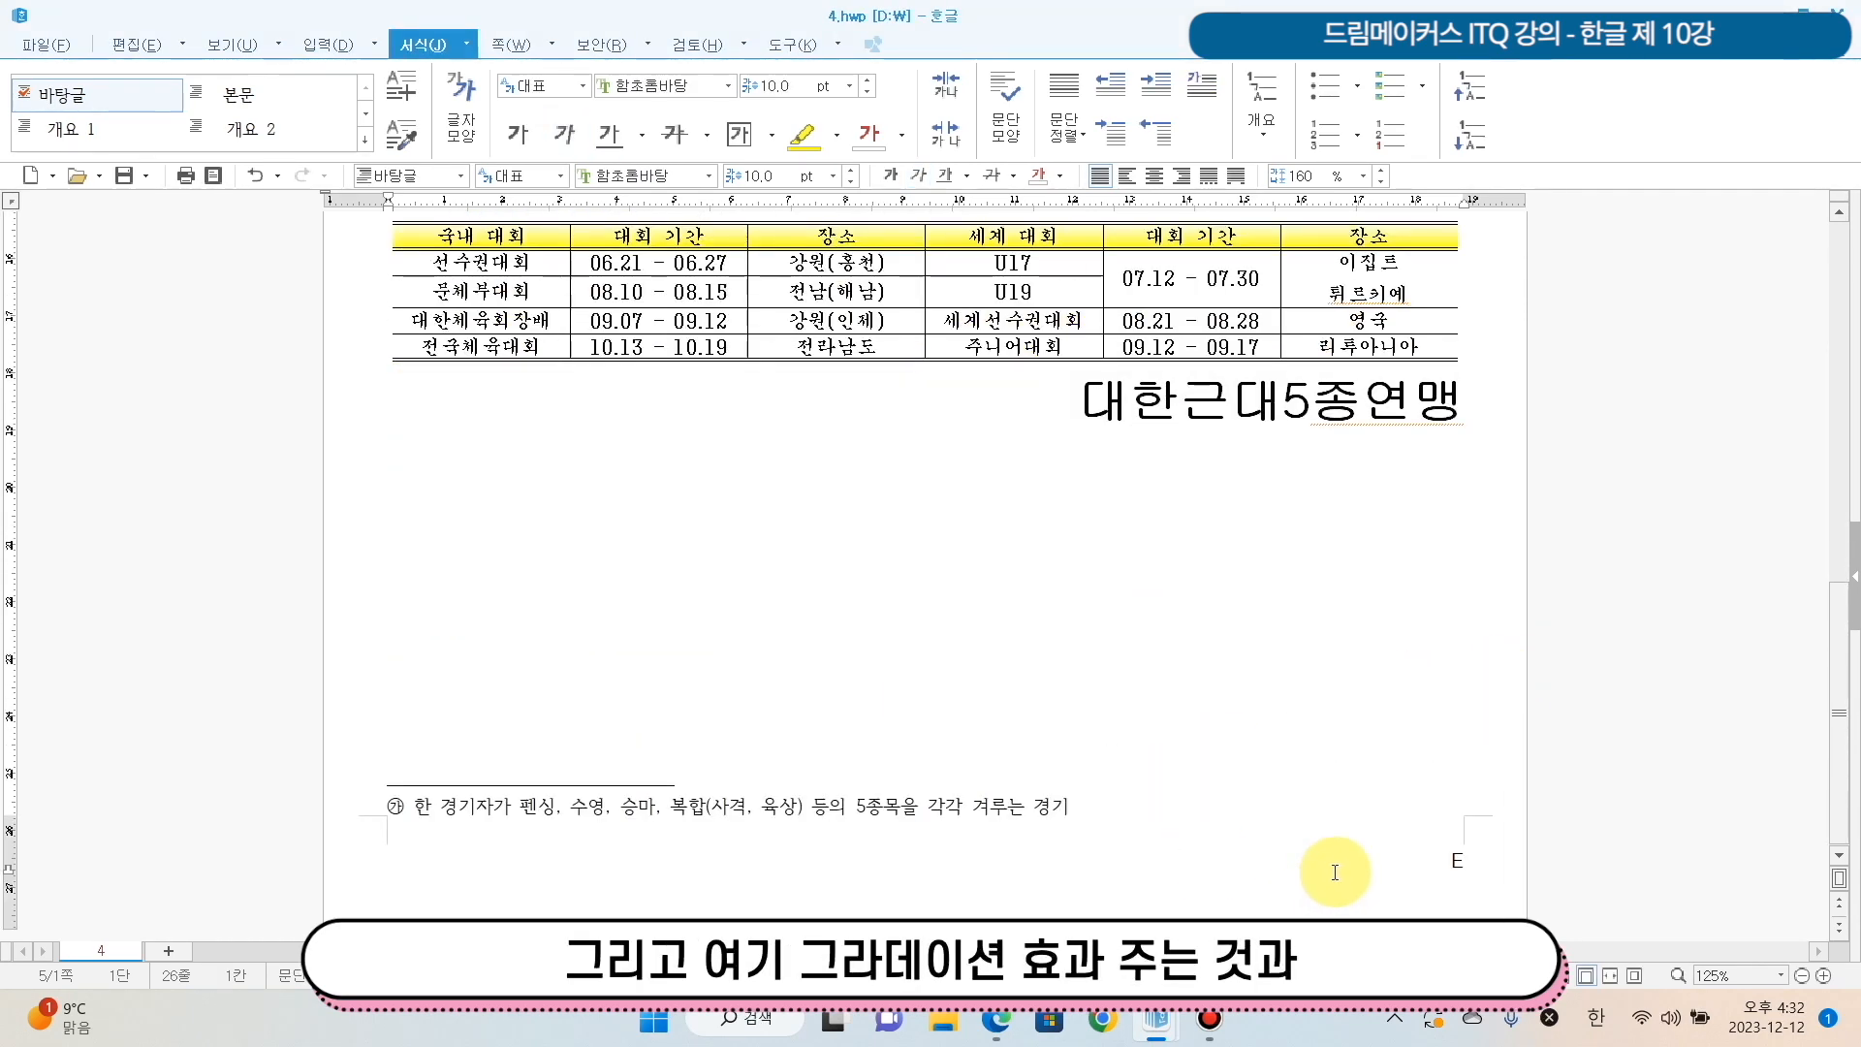
pyautogui.scroll(4, 1321, 864)
pyautogui.click(472, 407)
pyautogui.moveTo(544, 409); pyautogui.dragTo(1377, 415)
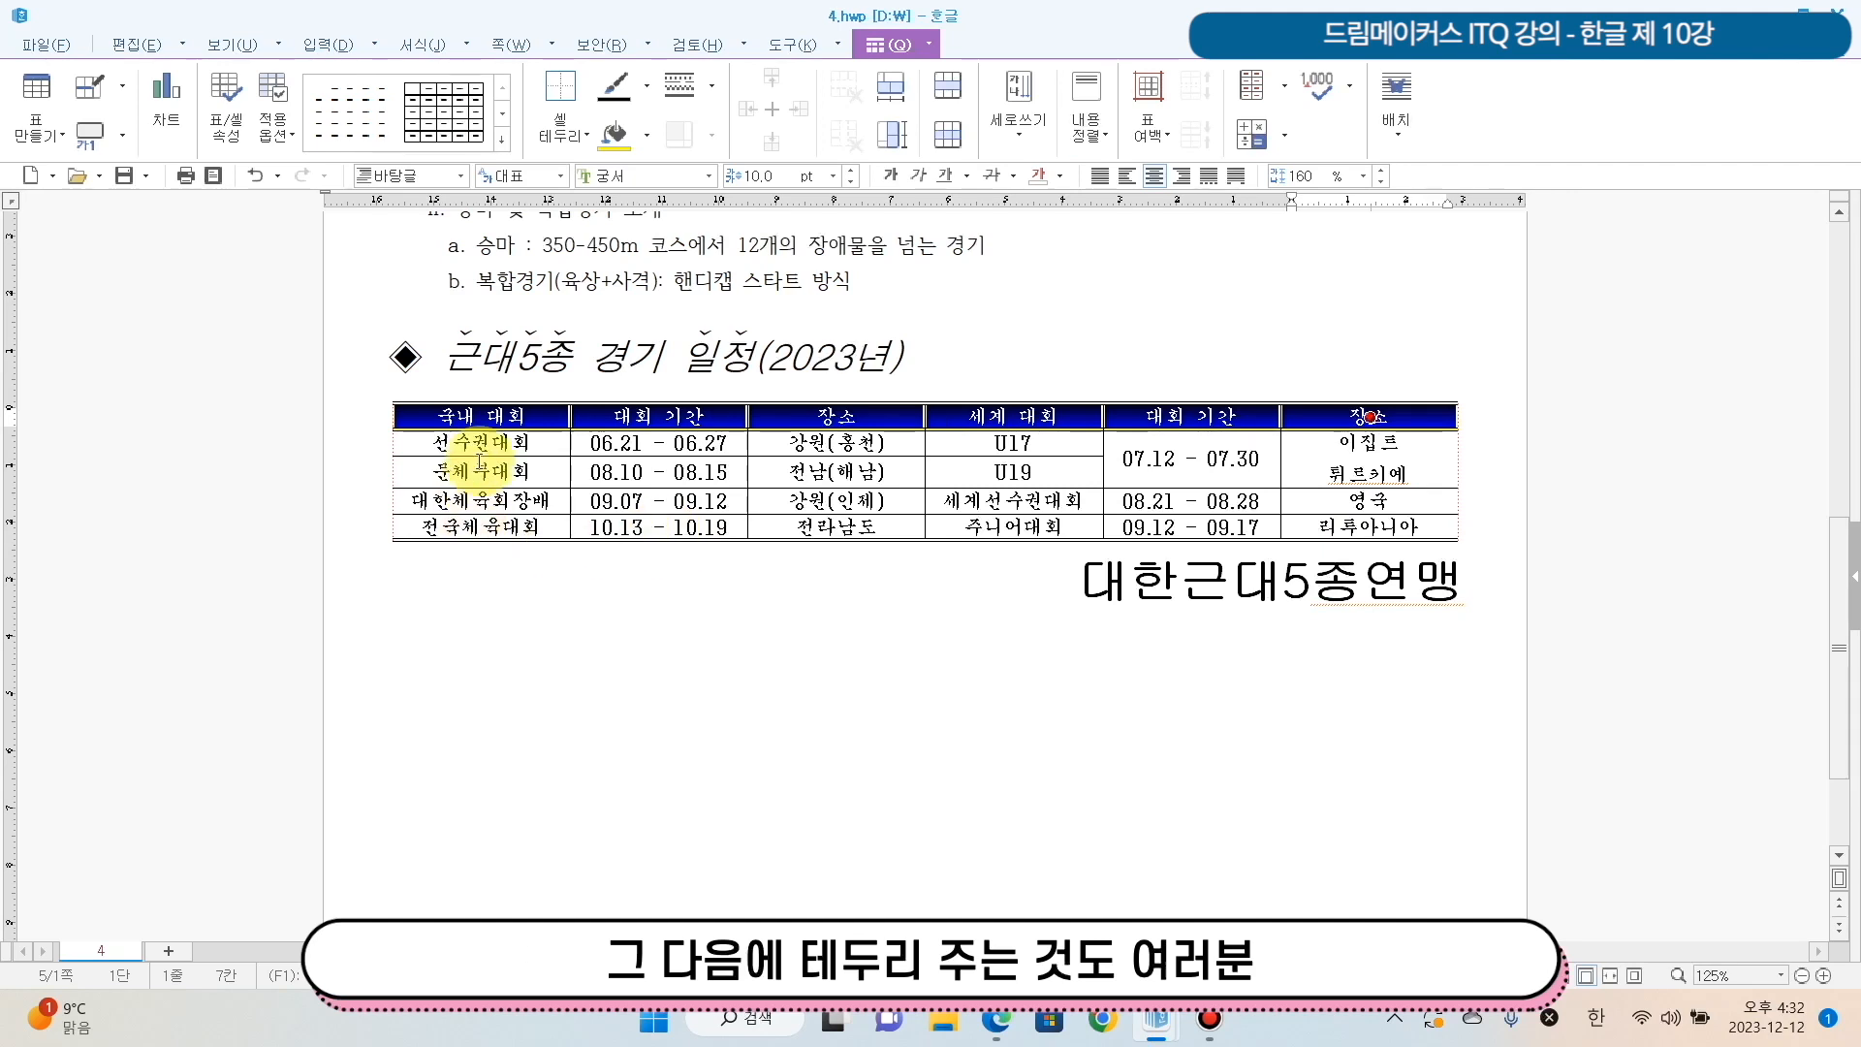
pyautogui.rightClick(523, 416)
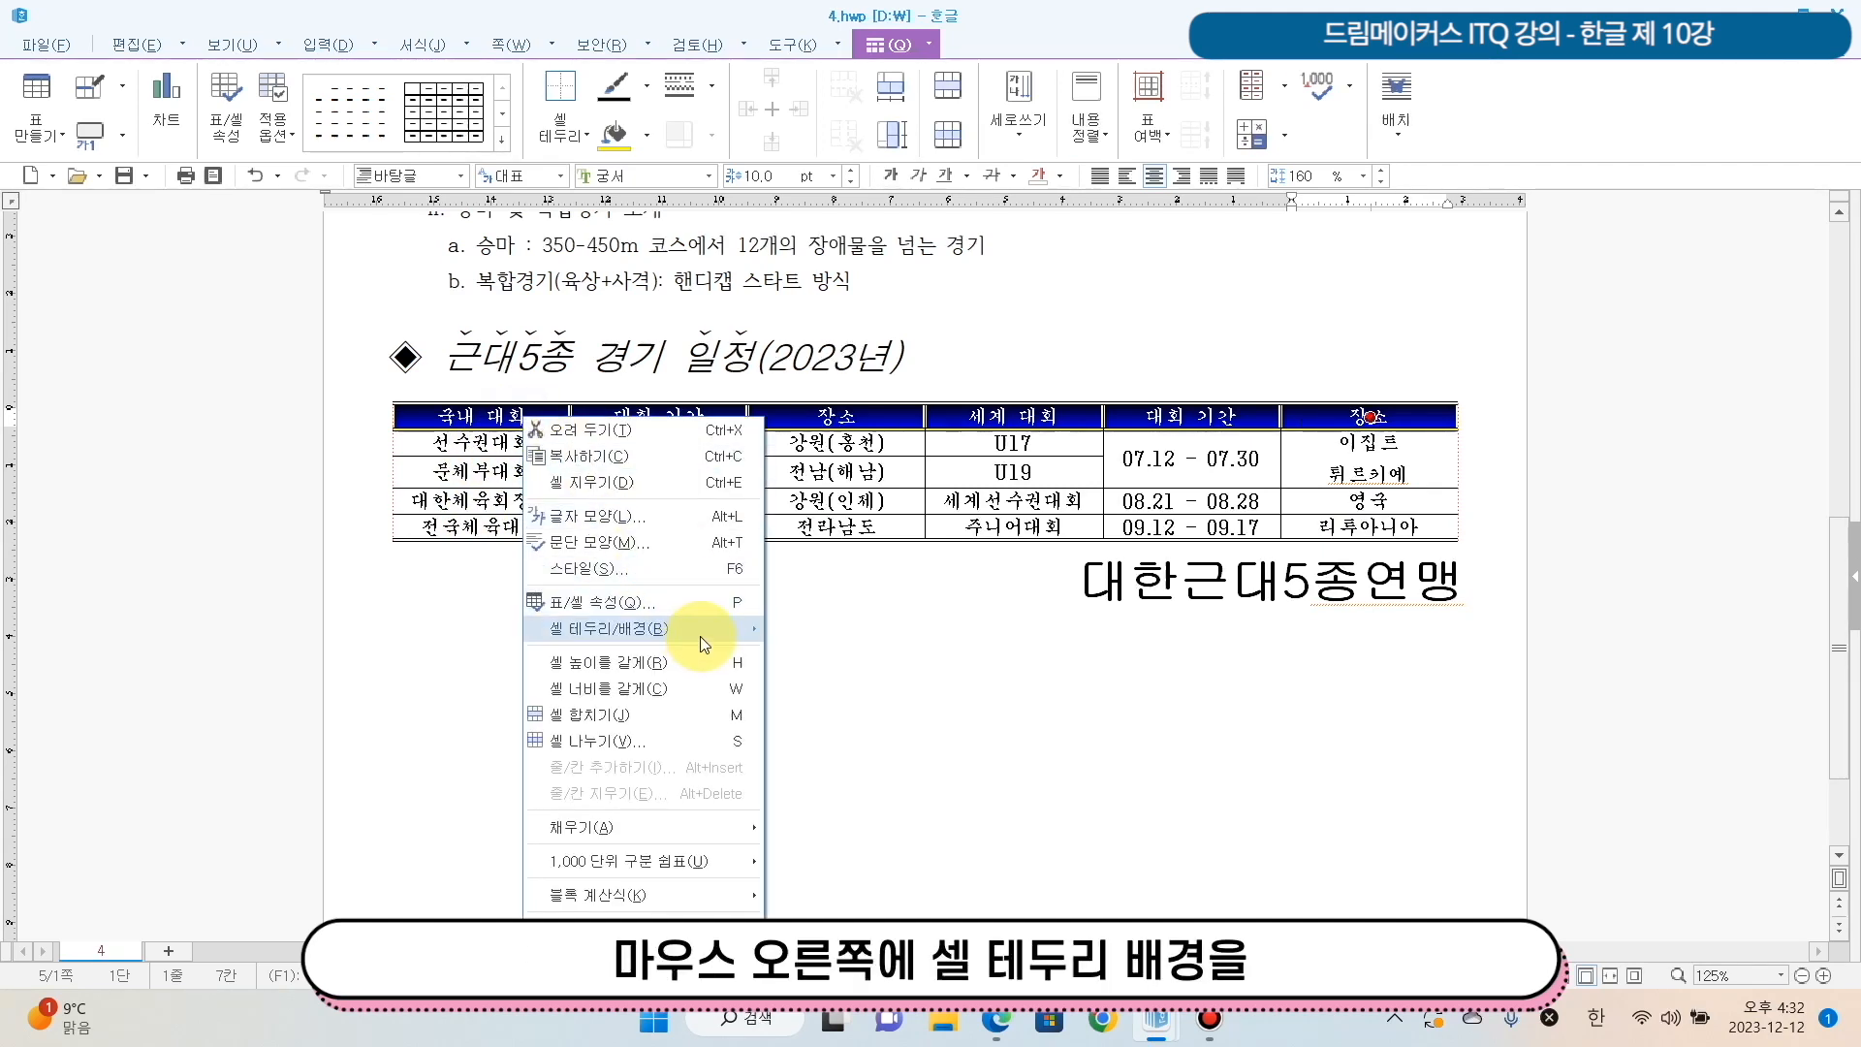